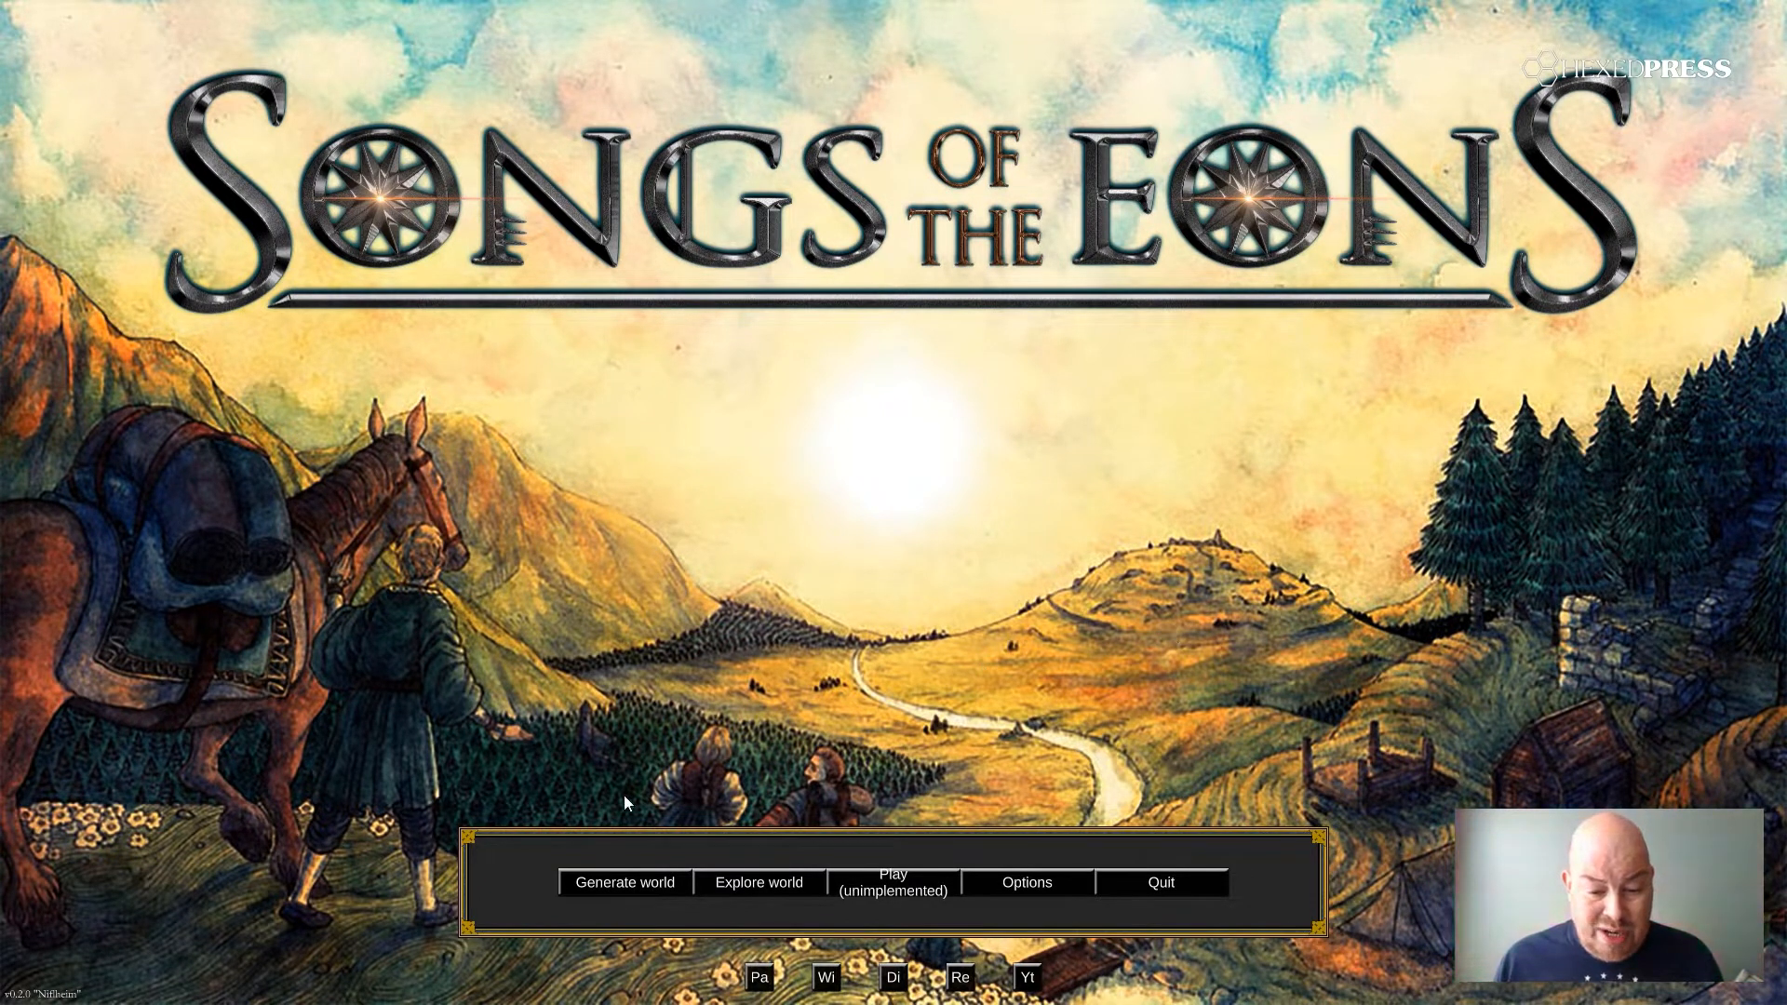
- Review the game options and start a new world setup with the With Vegetation preset
{"action": "left_click", "coordinate": [1039, 882]}
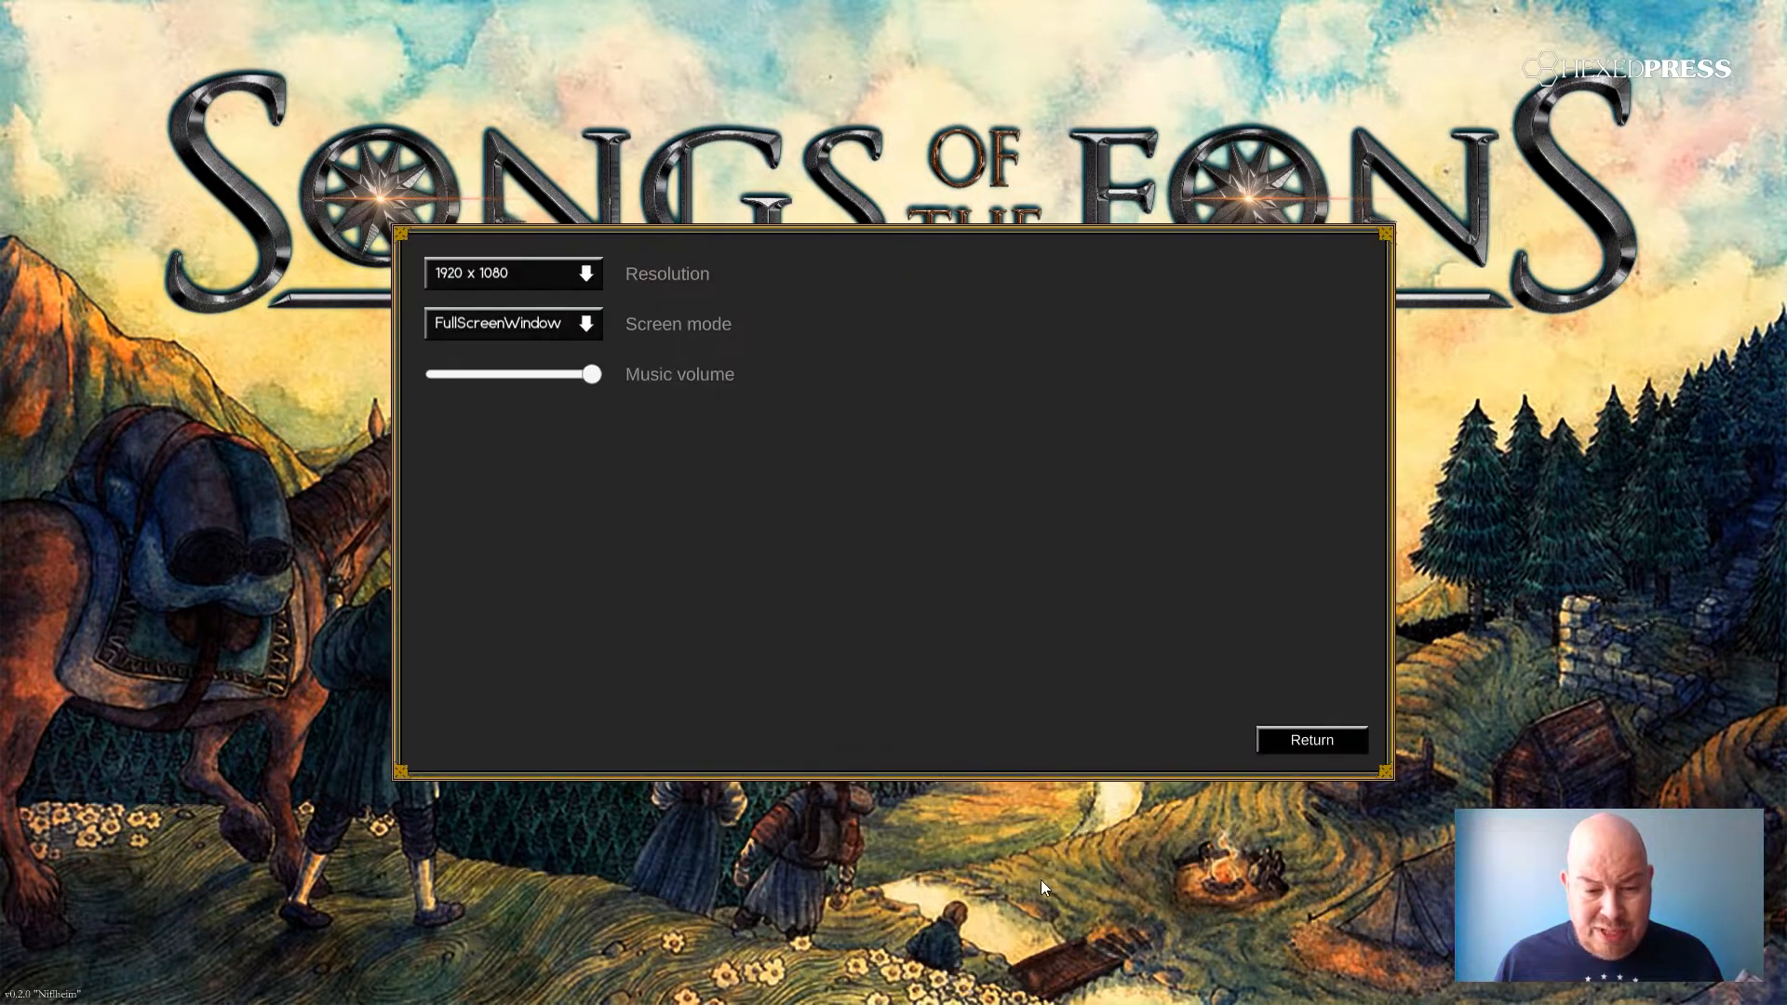
{"action": "left_click", "coordinate": [1299, 741]}
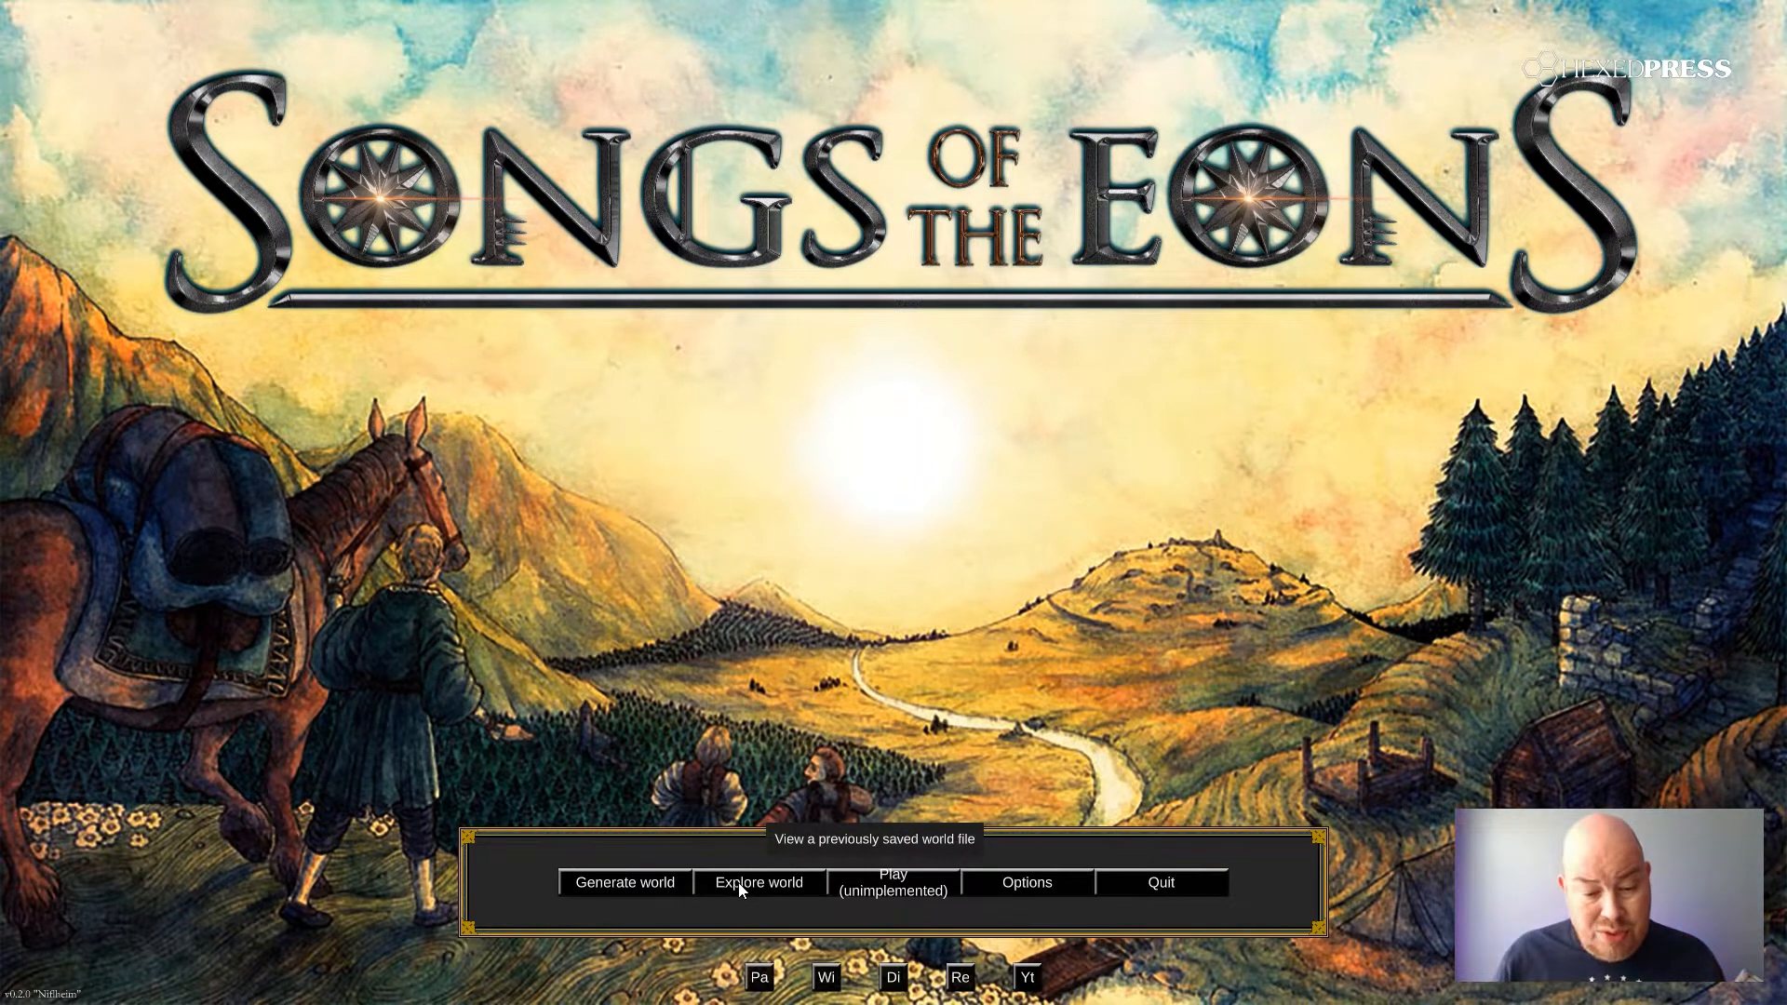
{"action": "left_click", "coordinate": [621, 890]}
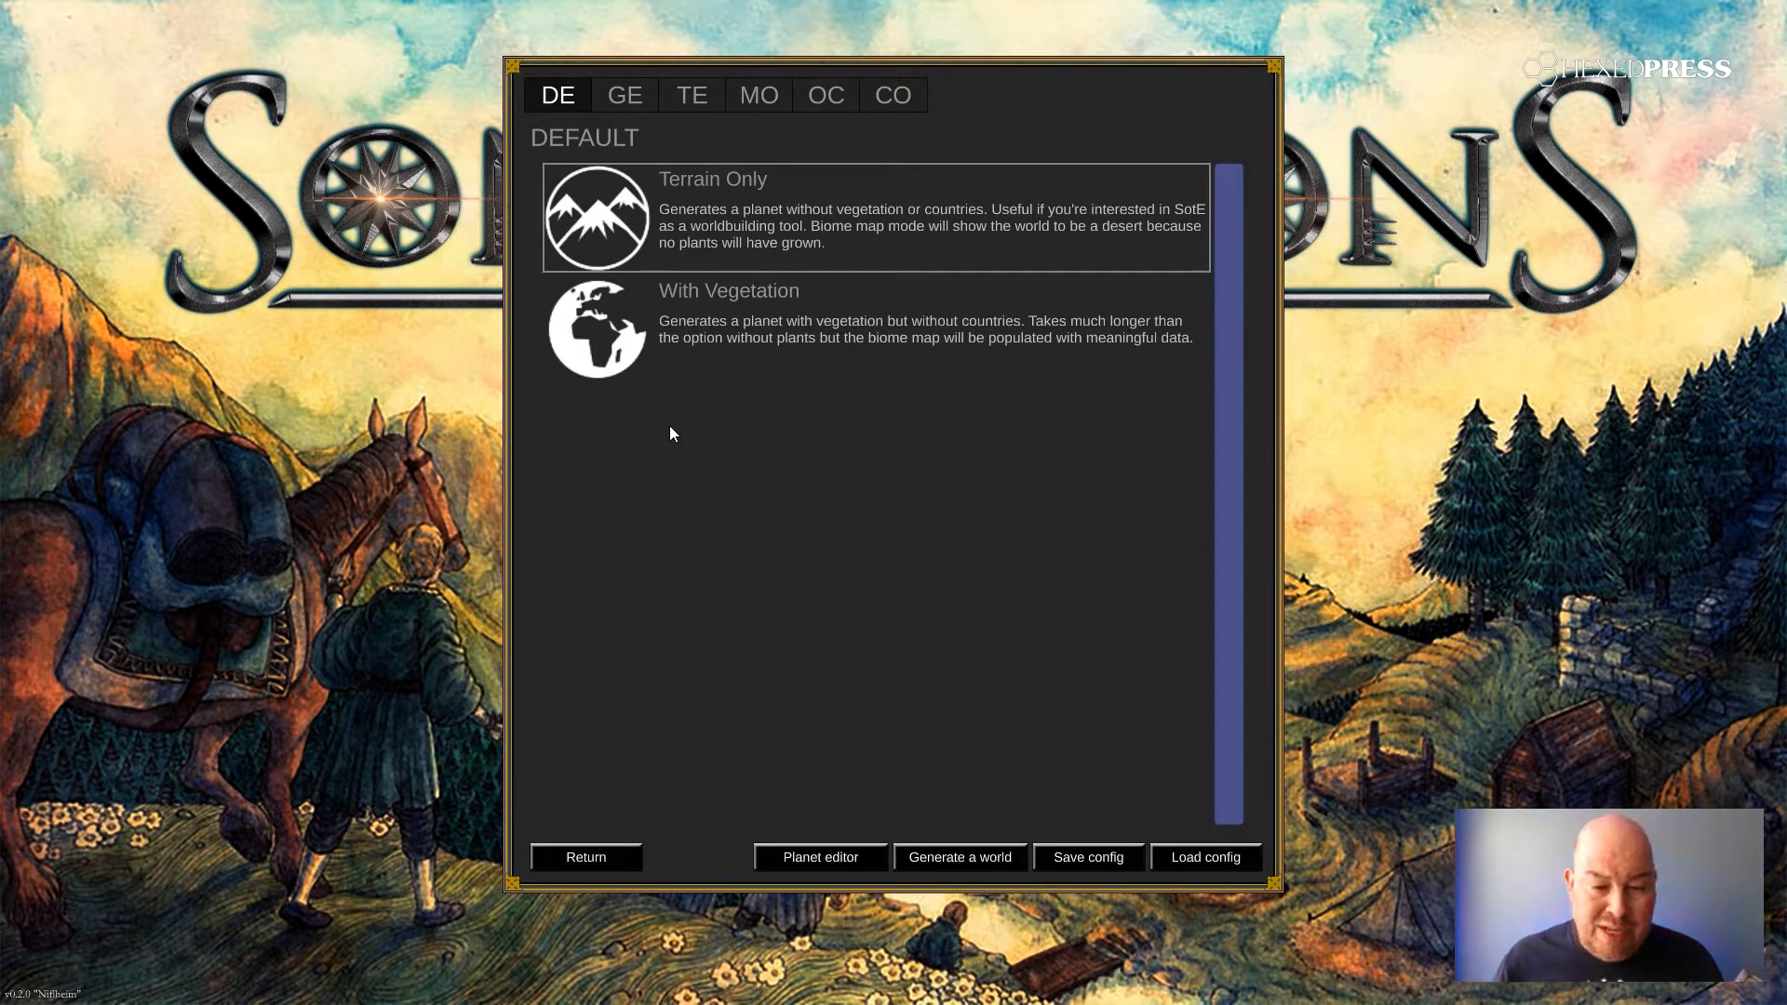
{"action": "left_click", "coordinate": [606, 318]}
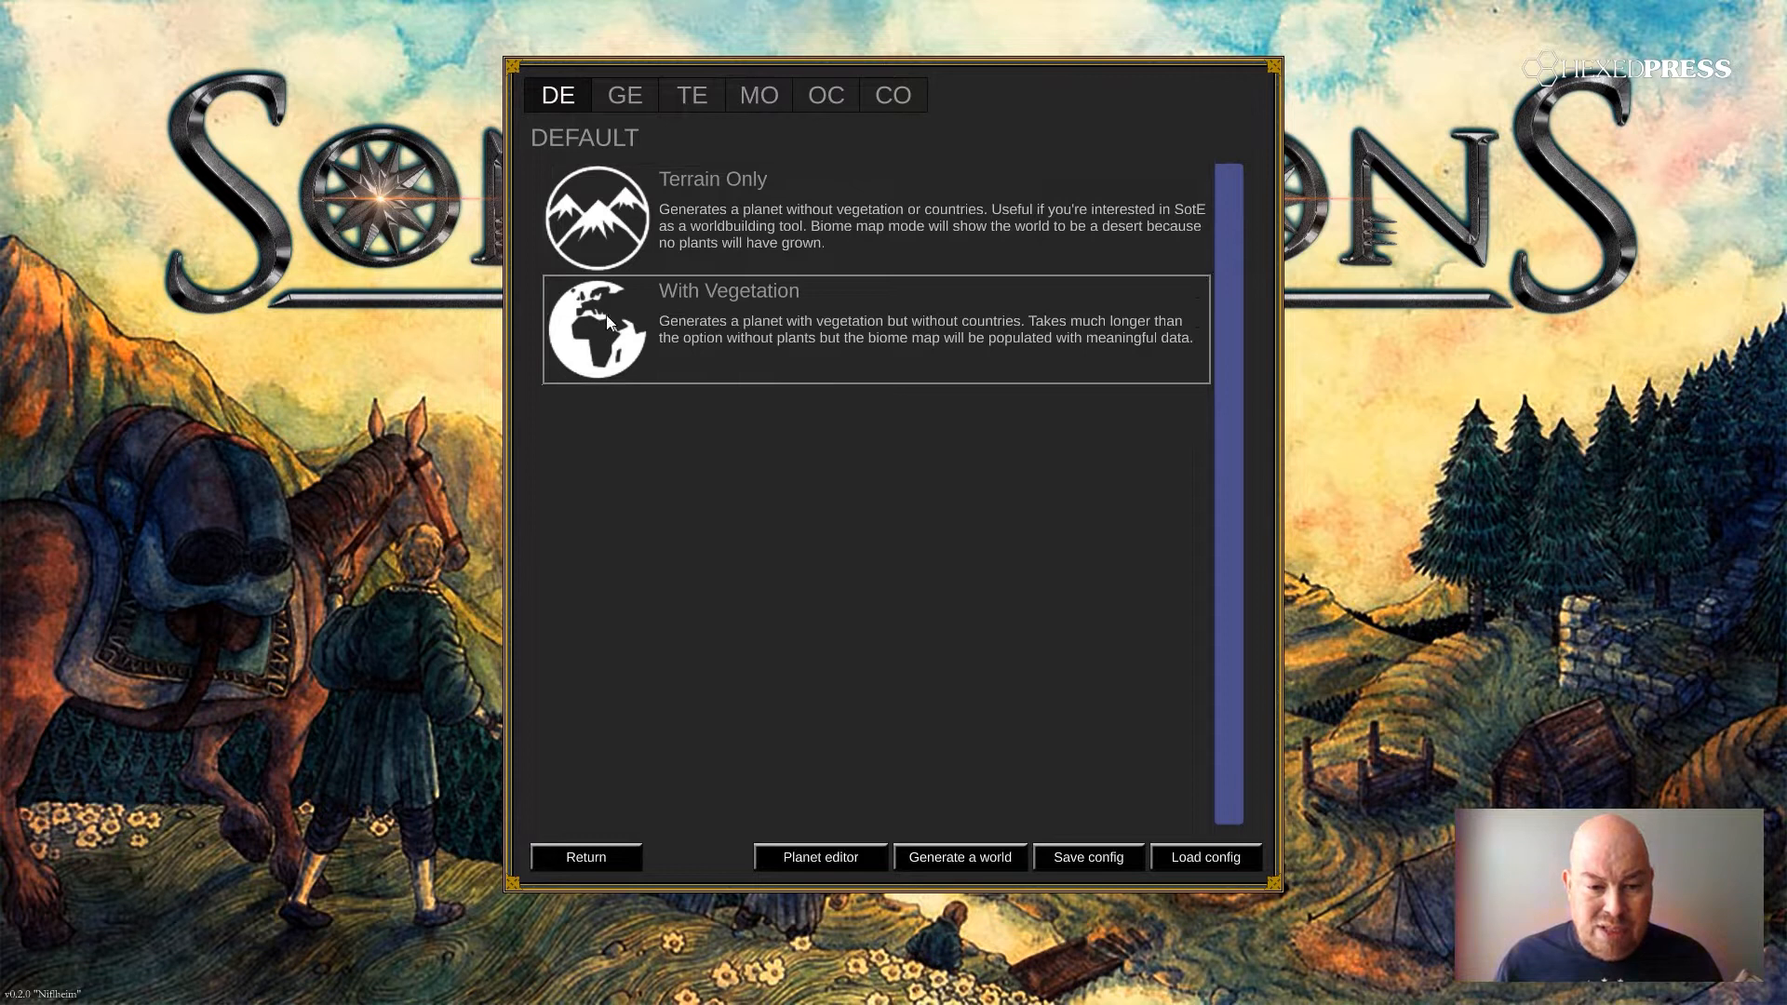
- Review the General, Tectonics, Mountains and Oceanography settings for world generation
{"action": "left_click", "coordinate": [638, 108]}
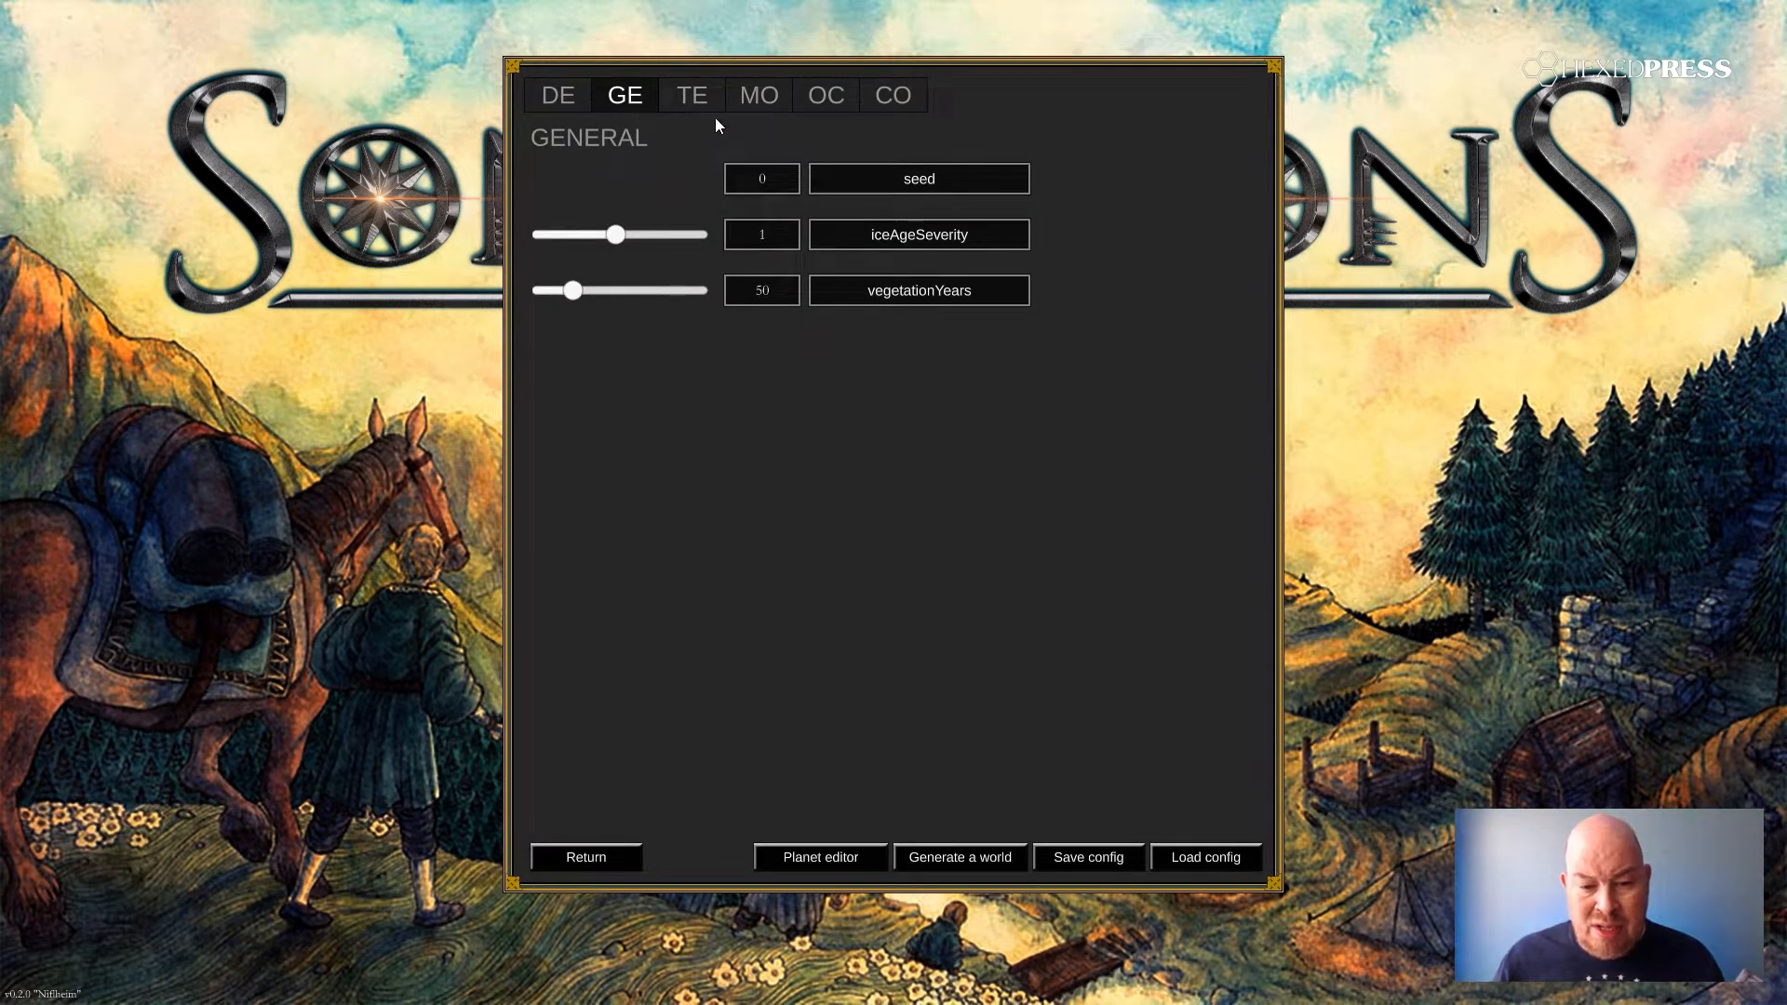
{"action": "mouse_move", "coordinate": [906, 238]}
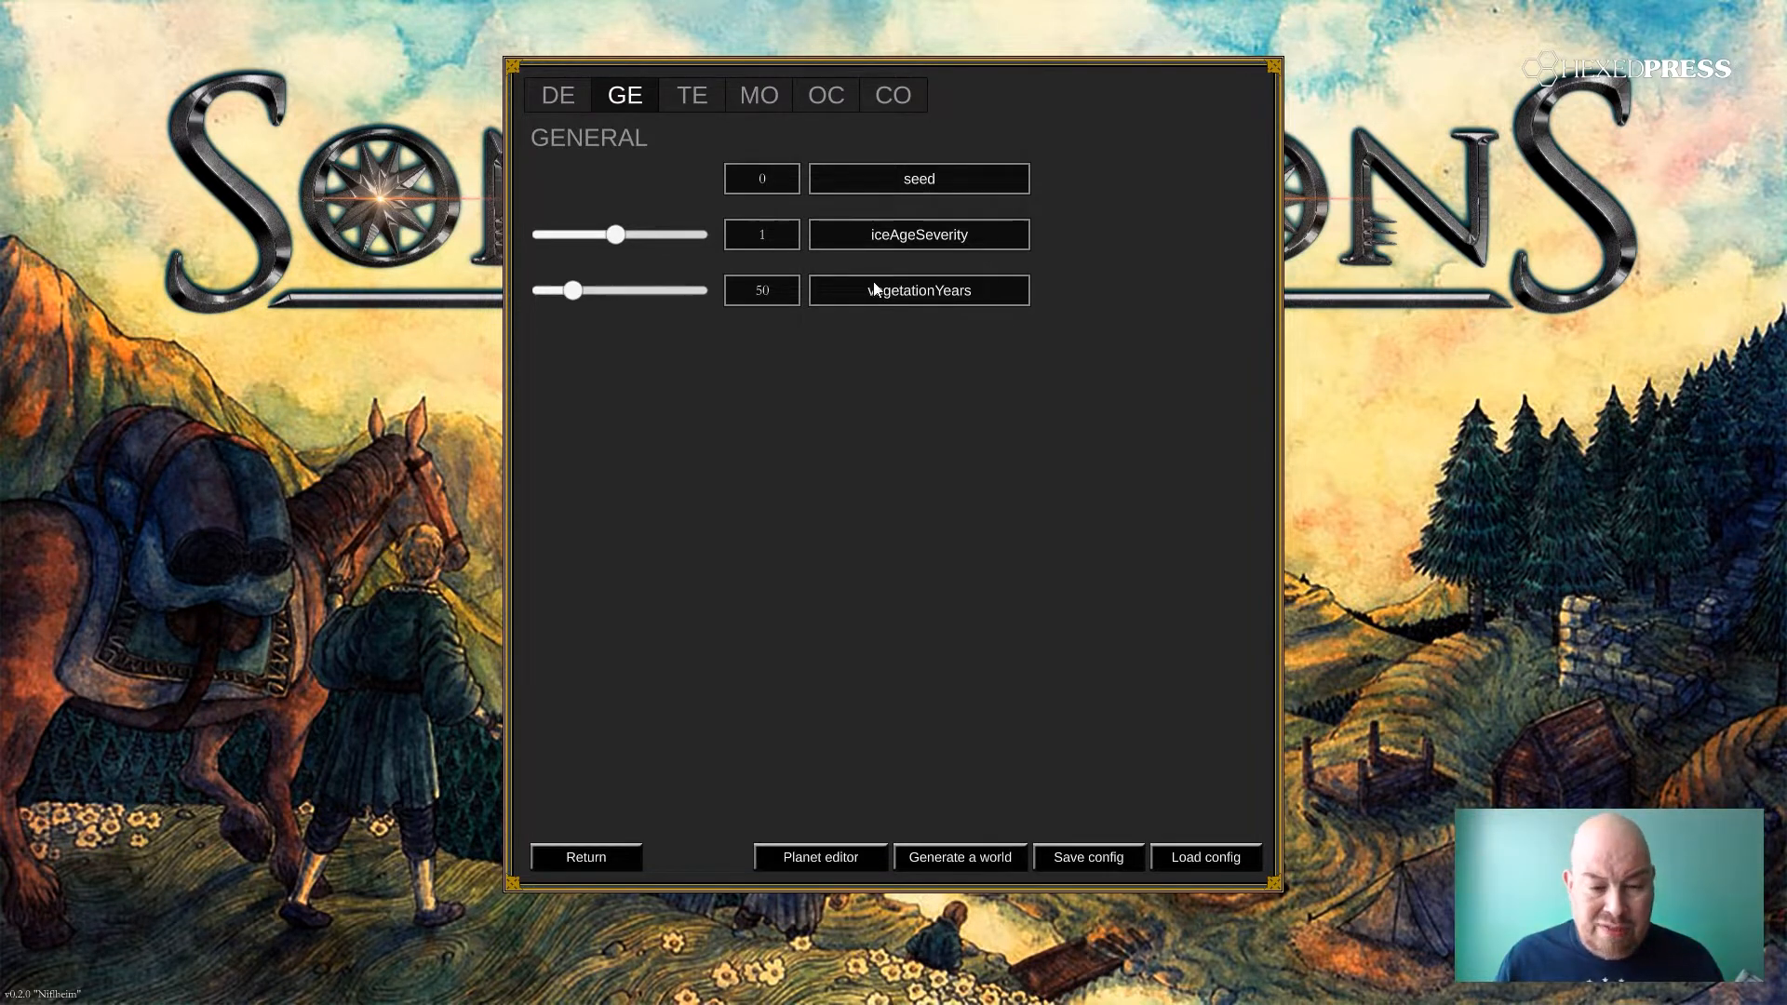
{"action": "left_click", "coordinate": [682, 100]}
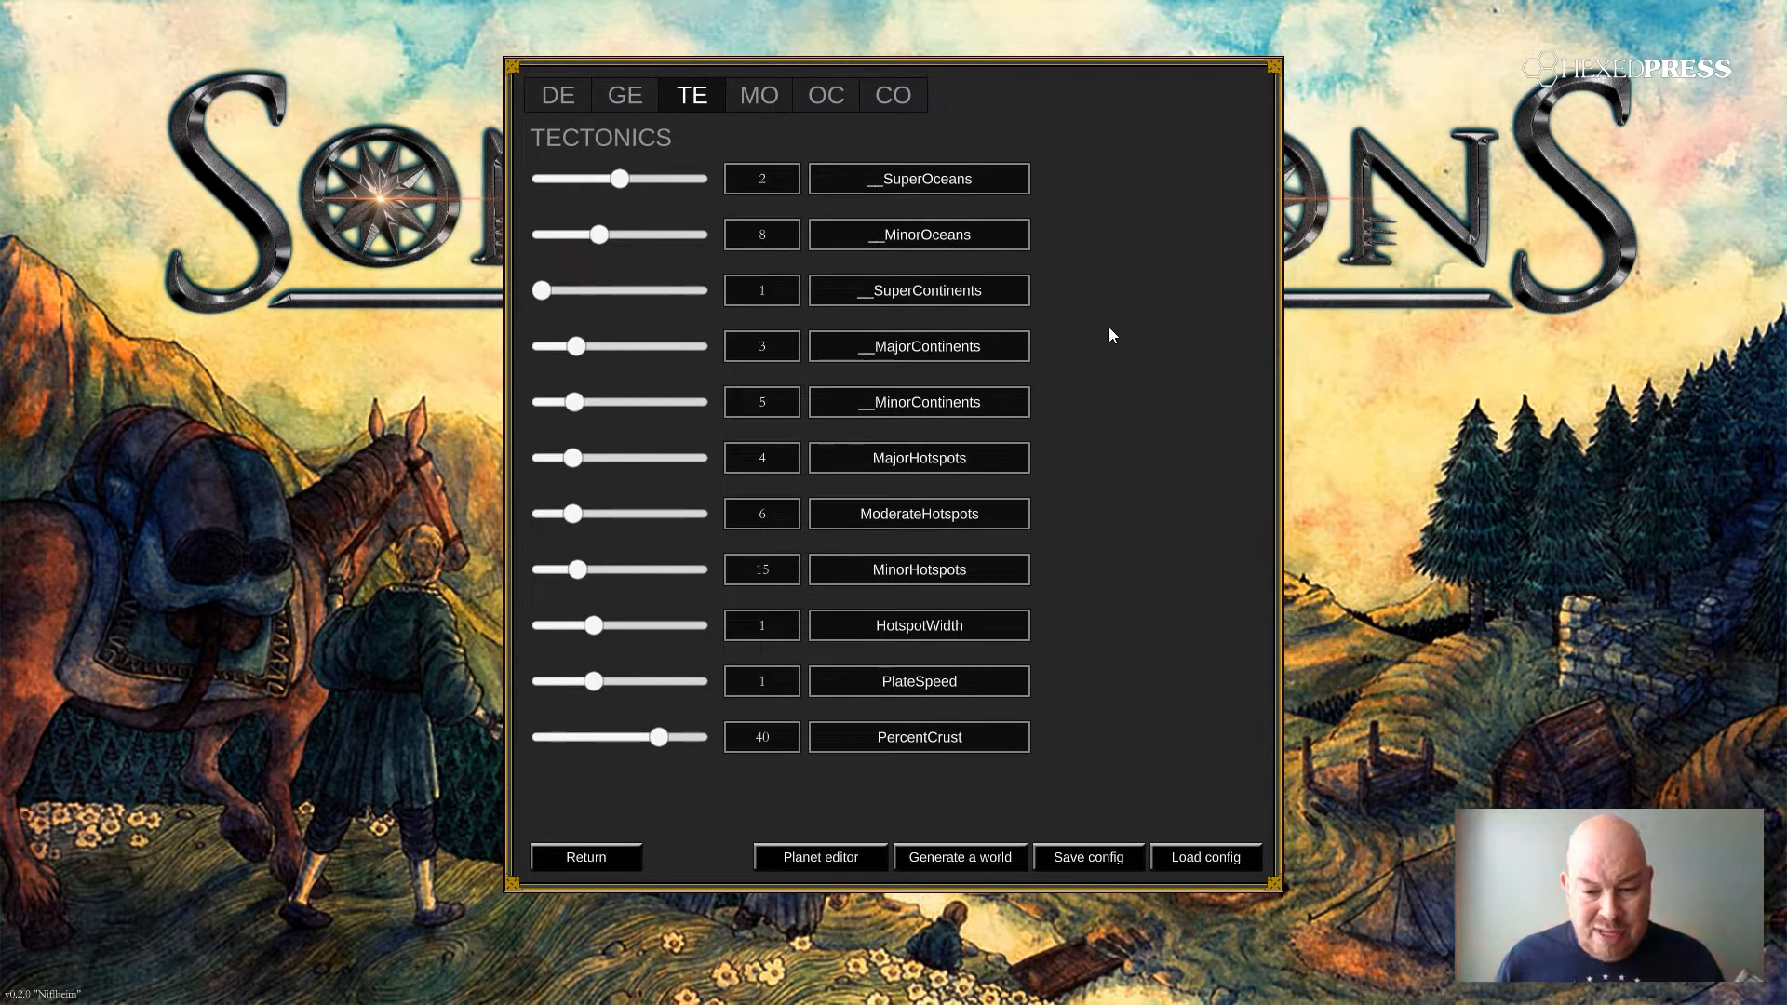
{"action": "mouse_move", "coordinate": [847, 213]}
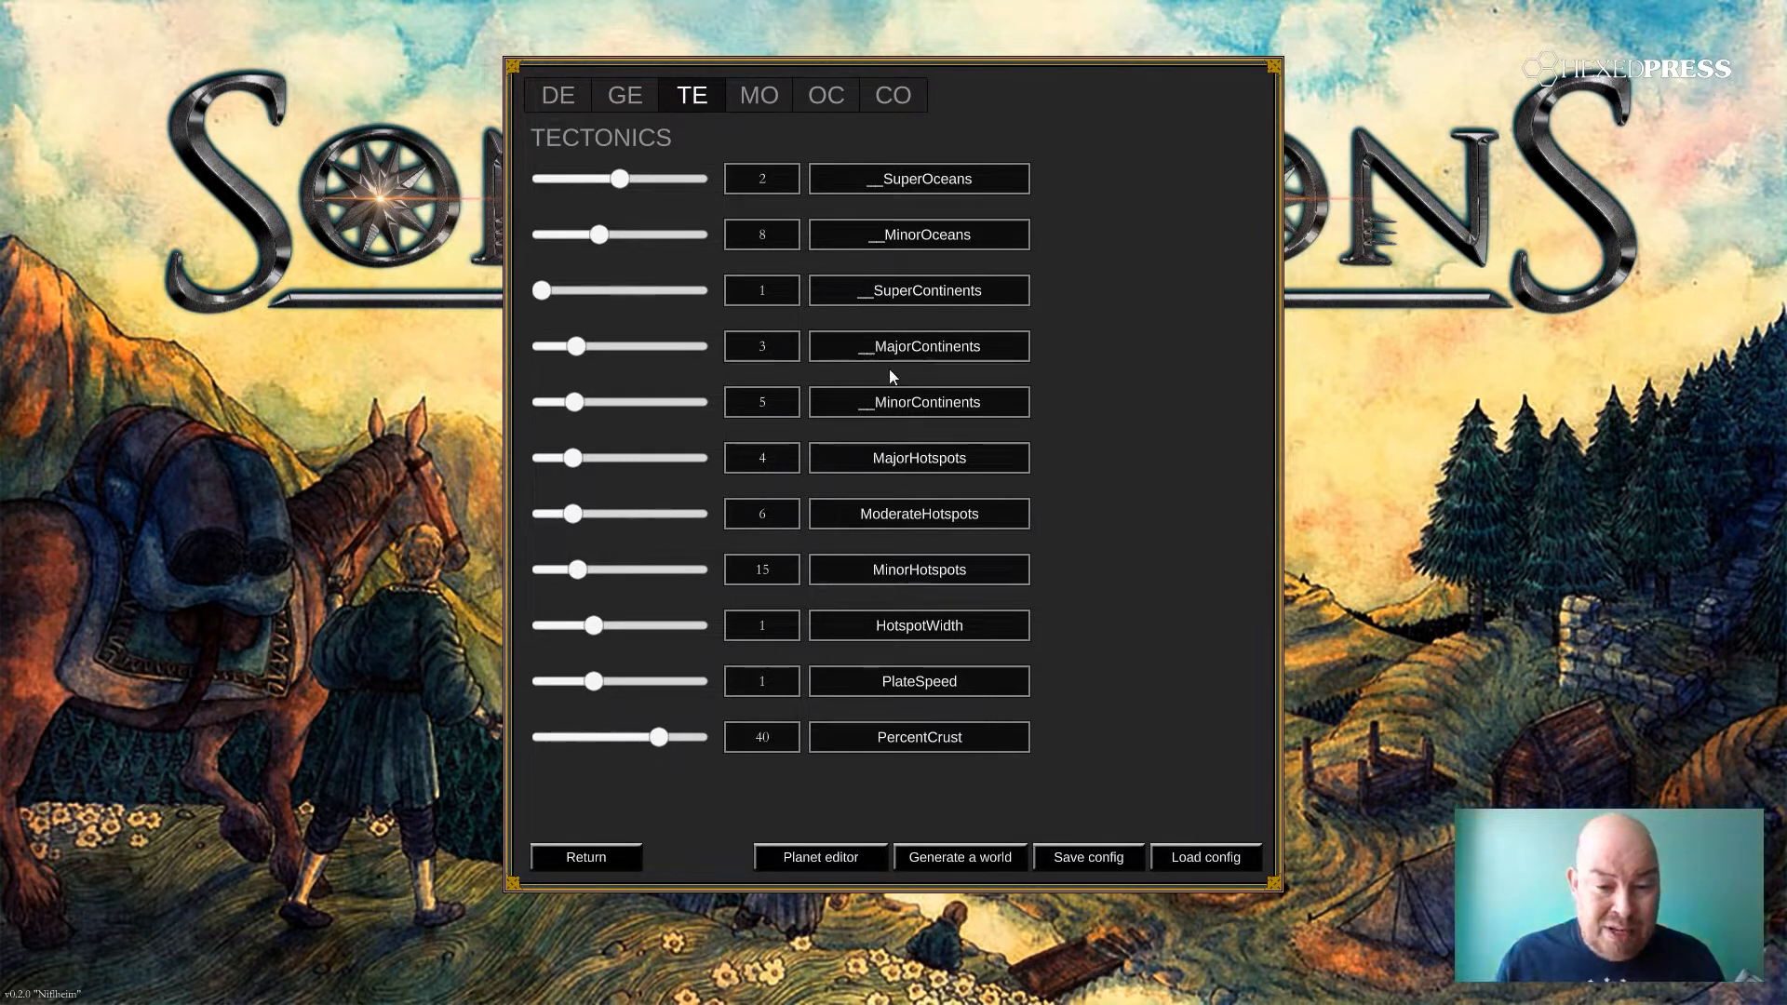
{"action": "left_click", "coordinate": [754, 95]}
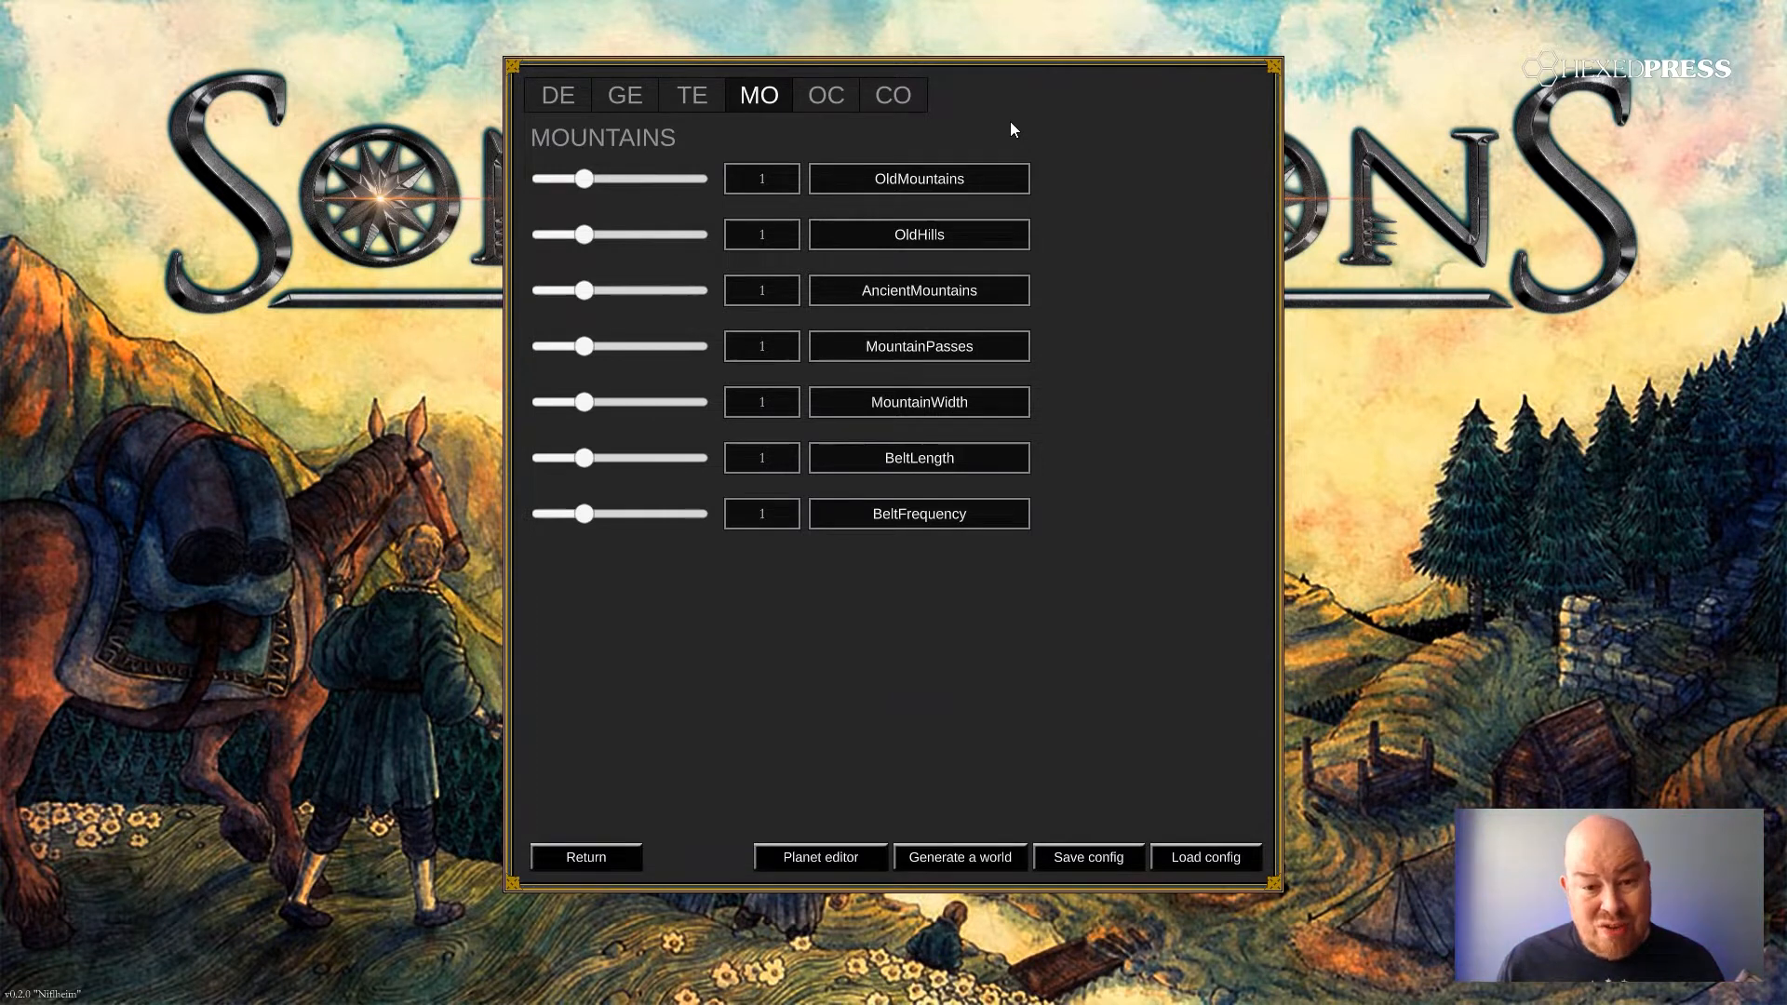
{"action": "left_click", "coordinate": [838, 101]}
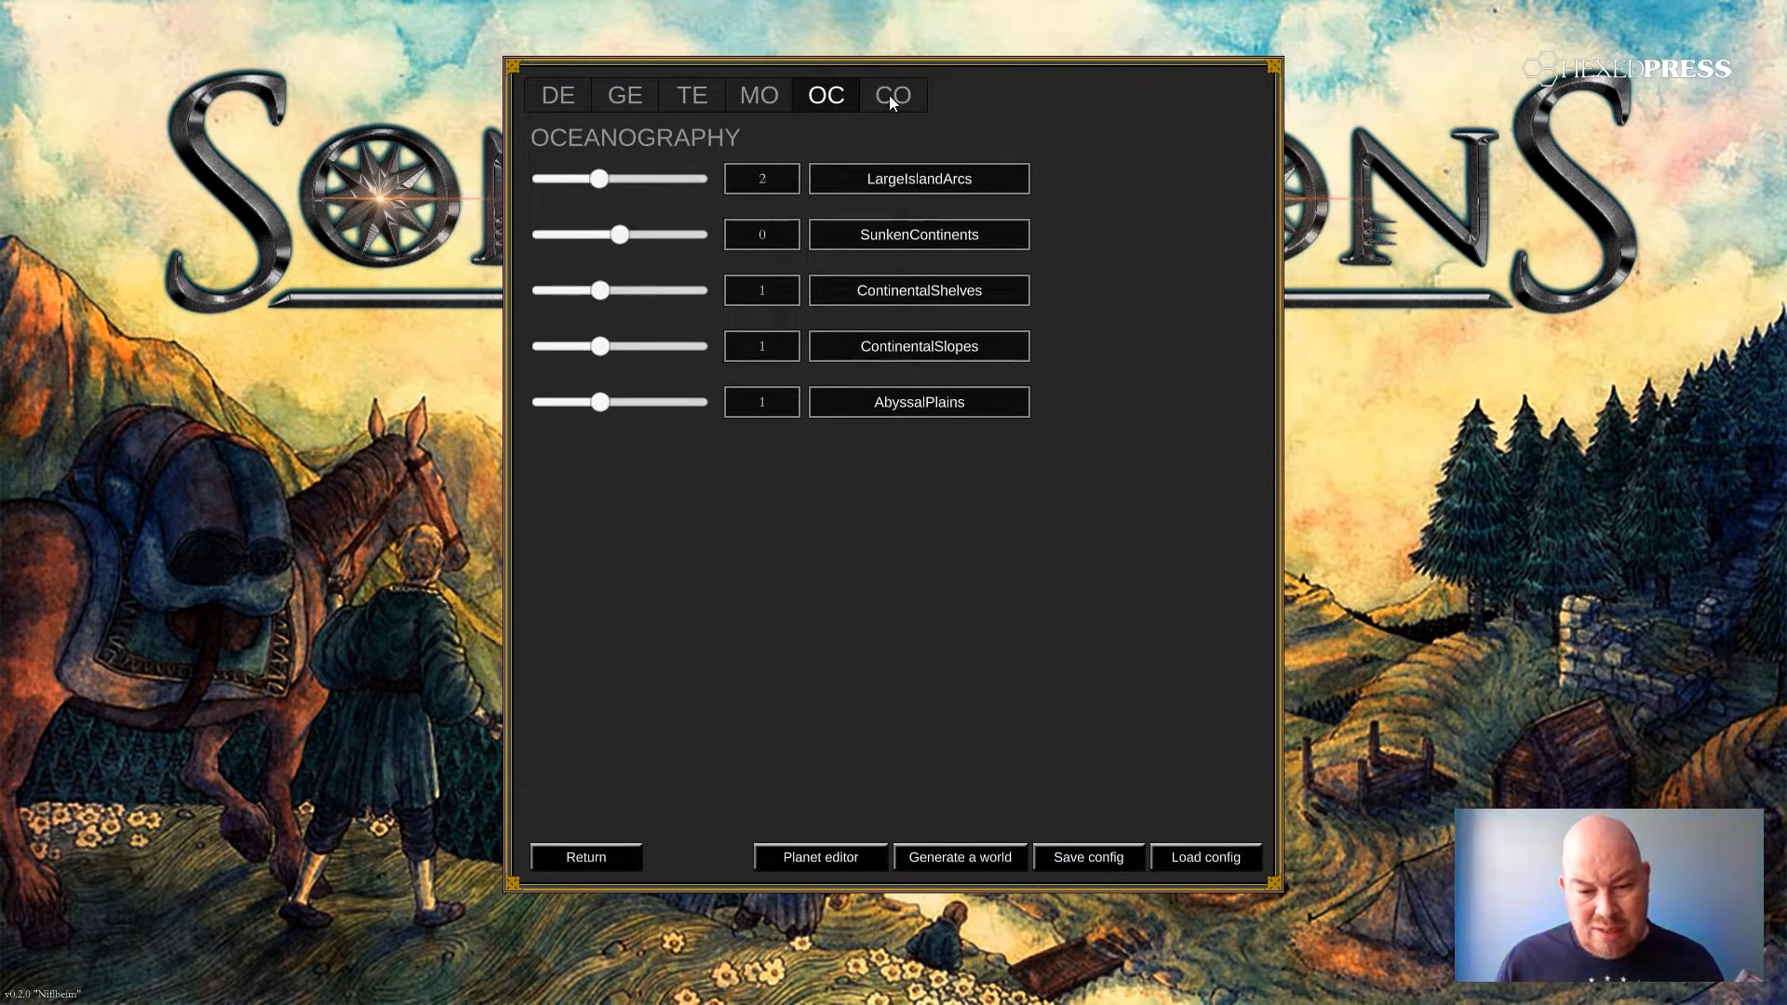
- In the world constraints, set maxSeaPercentage to 0.8 and minSeaPercentage to 0.4
{"action": "left_click", "coordinate": [890, 95]}
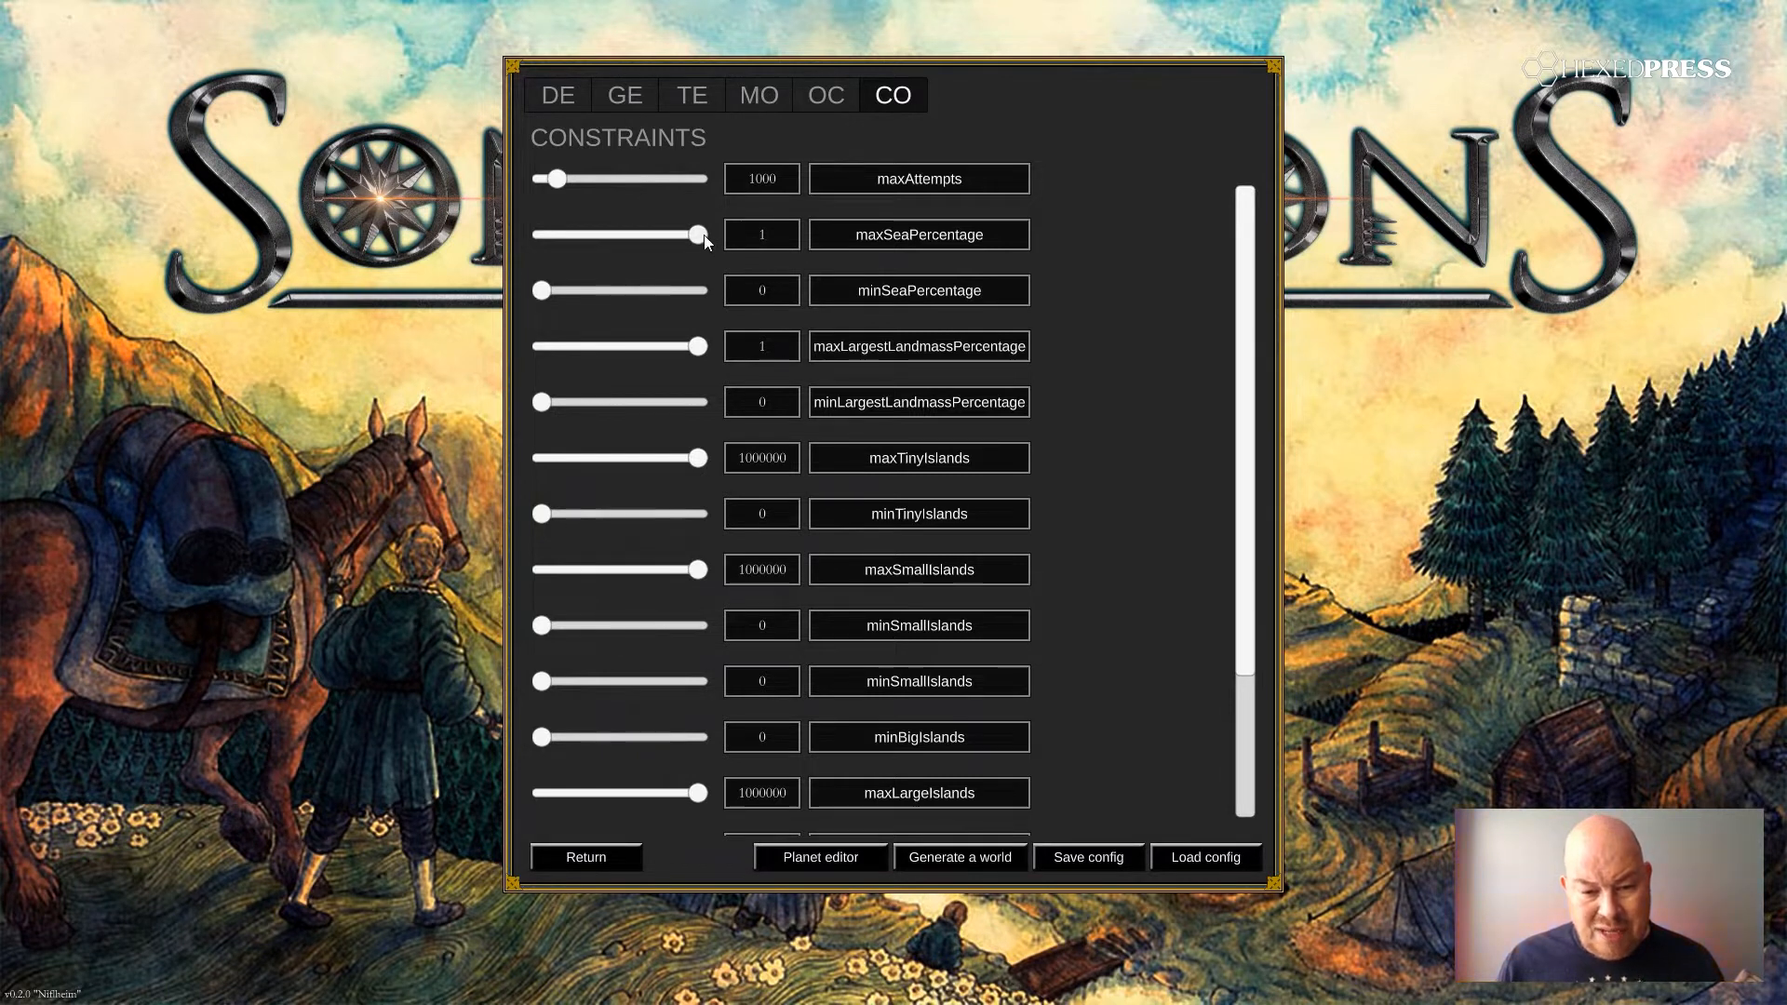
{"action": "left_click_drag", "start_coordinate": [700, 236], "coordinate": [694, 236]}
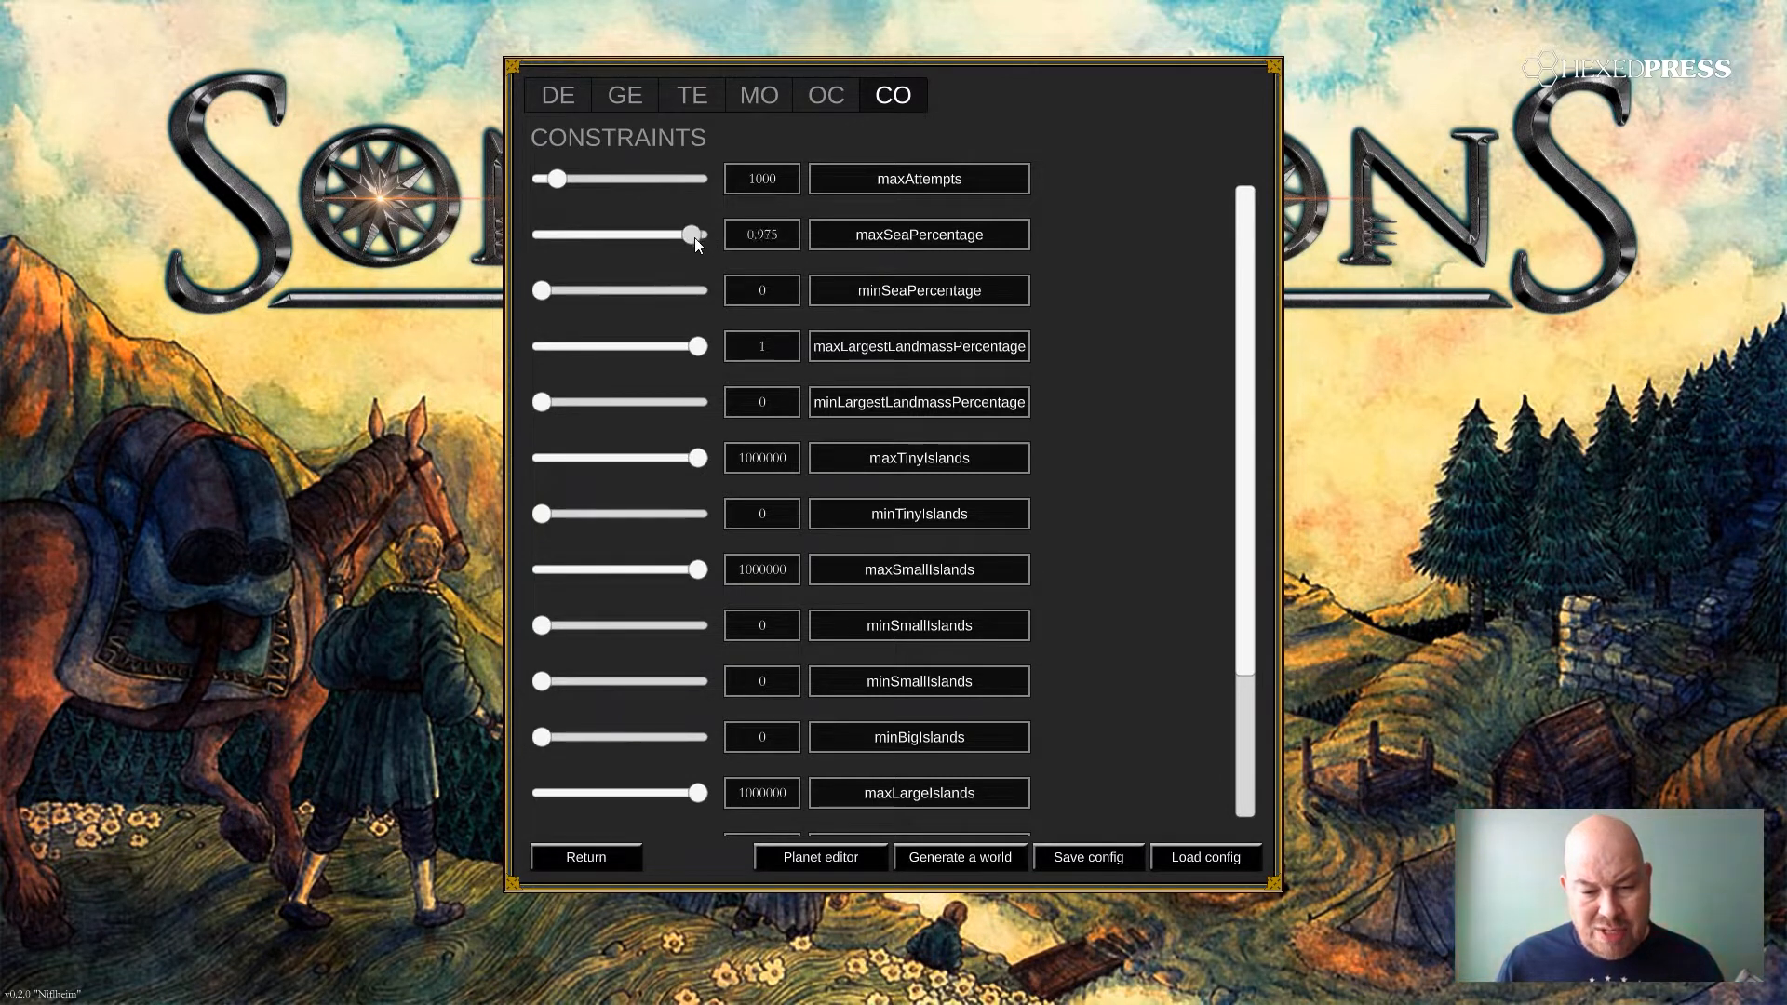
{"action": "double_click", "coordinate": [765, 241]}
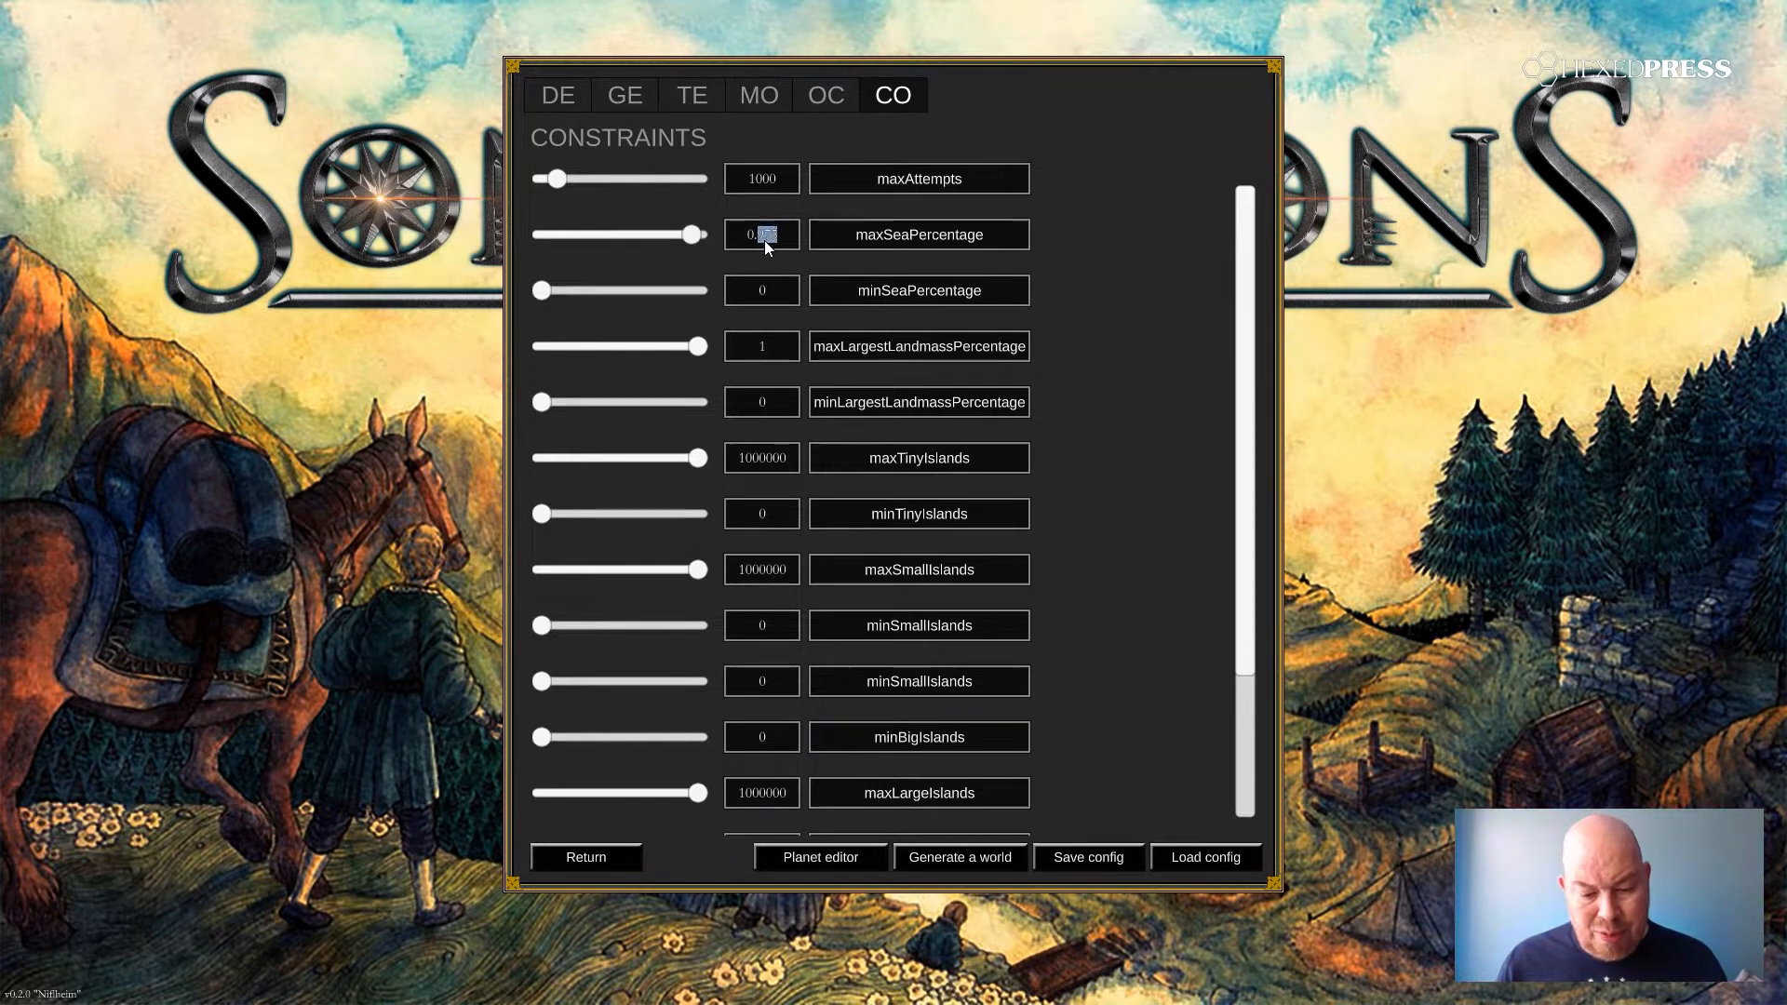
{"action": "type", "text": "8"}
{"action": "key", "text": "Return"}
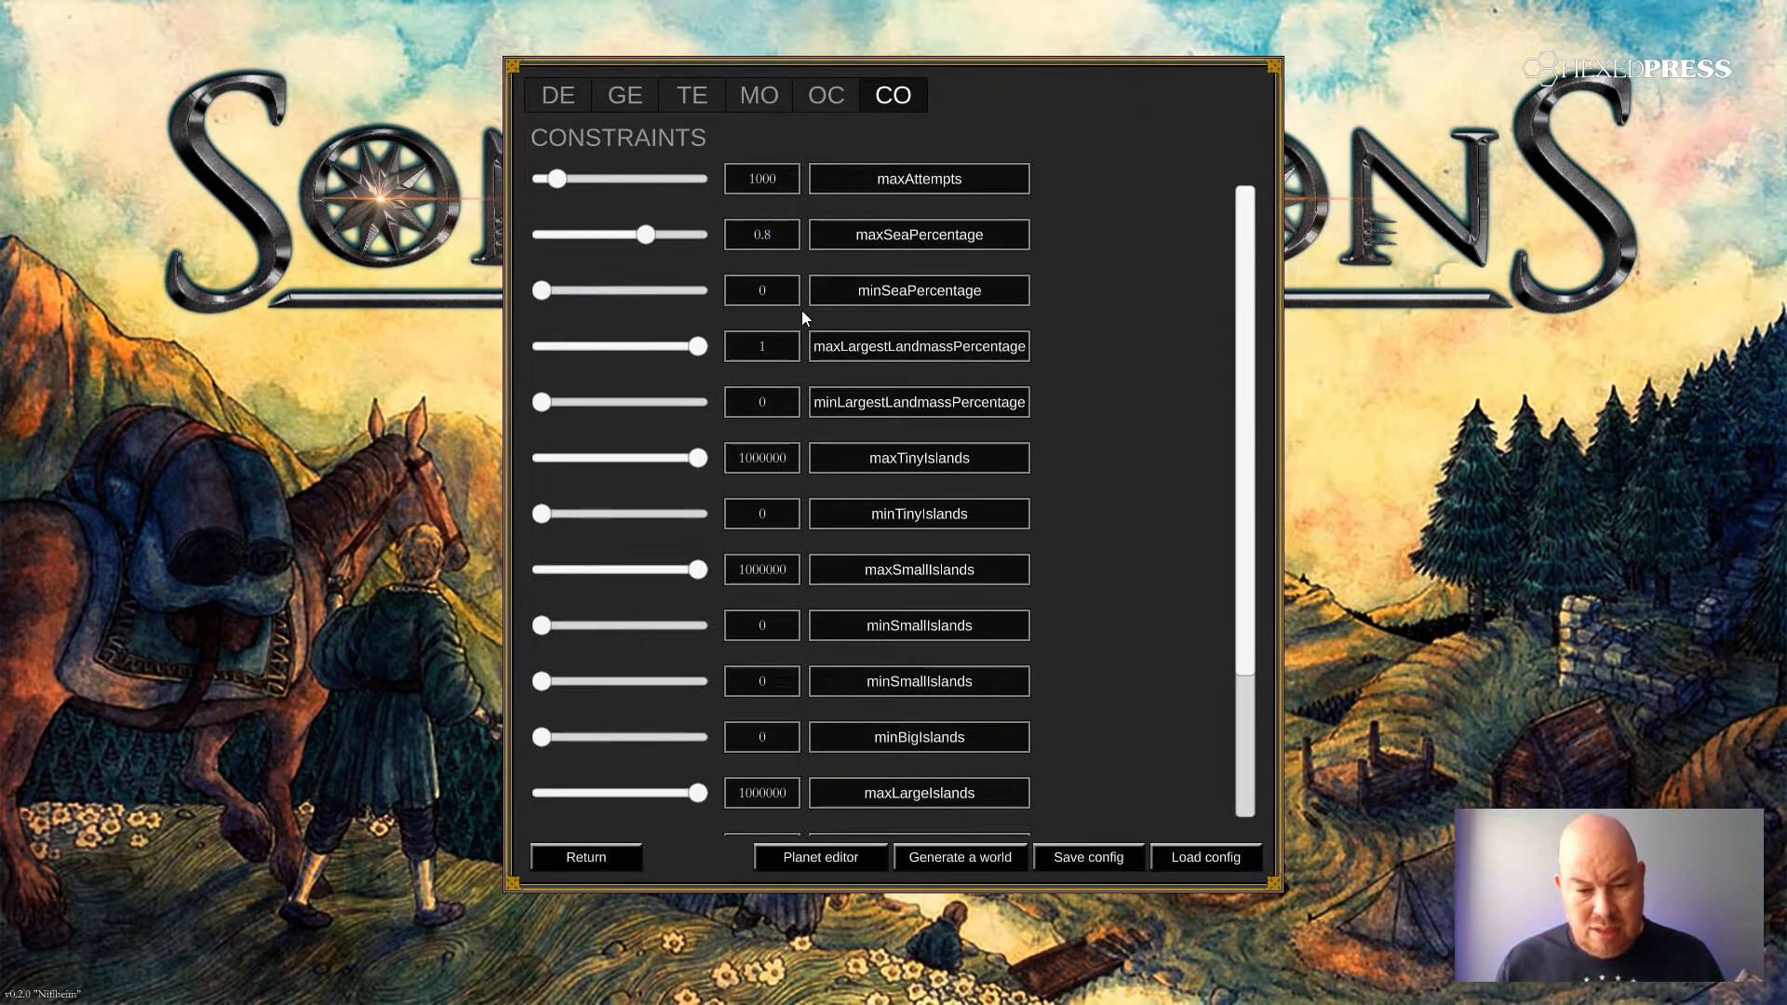
{"action": "double_click", "coordinate": [762, 295]}
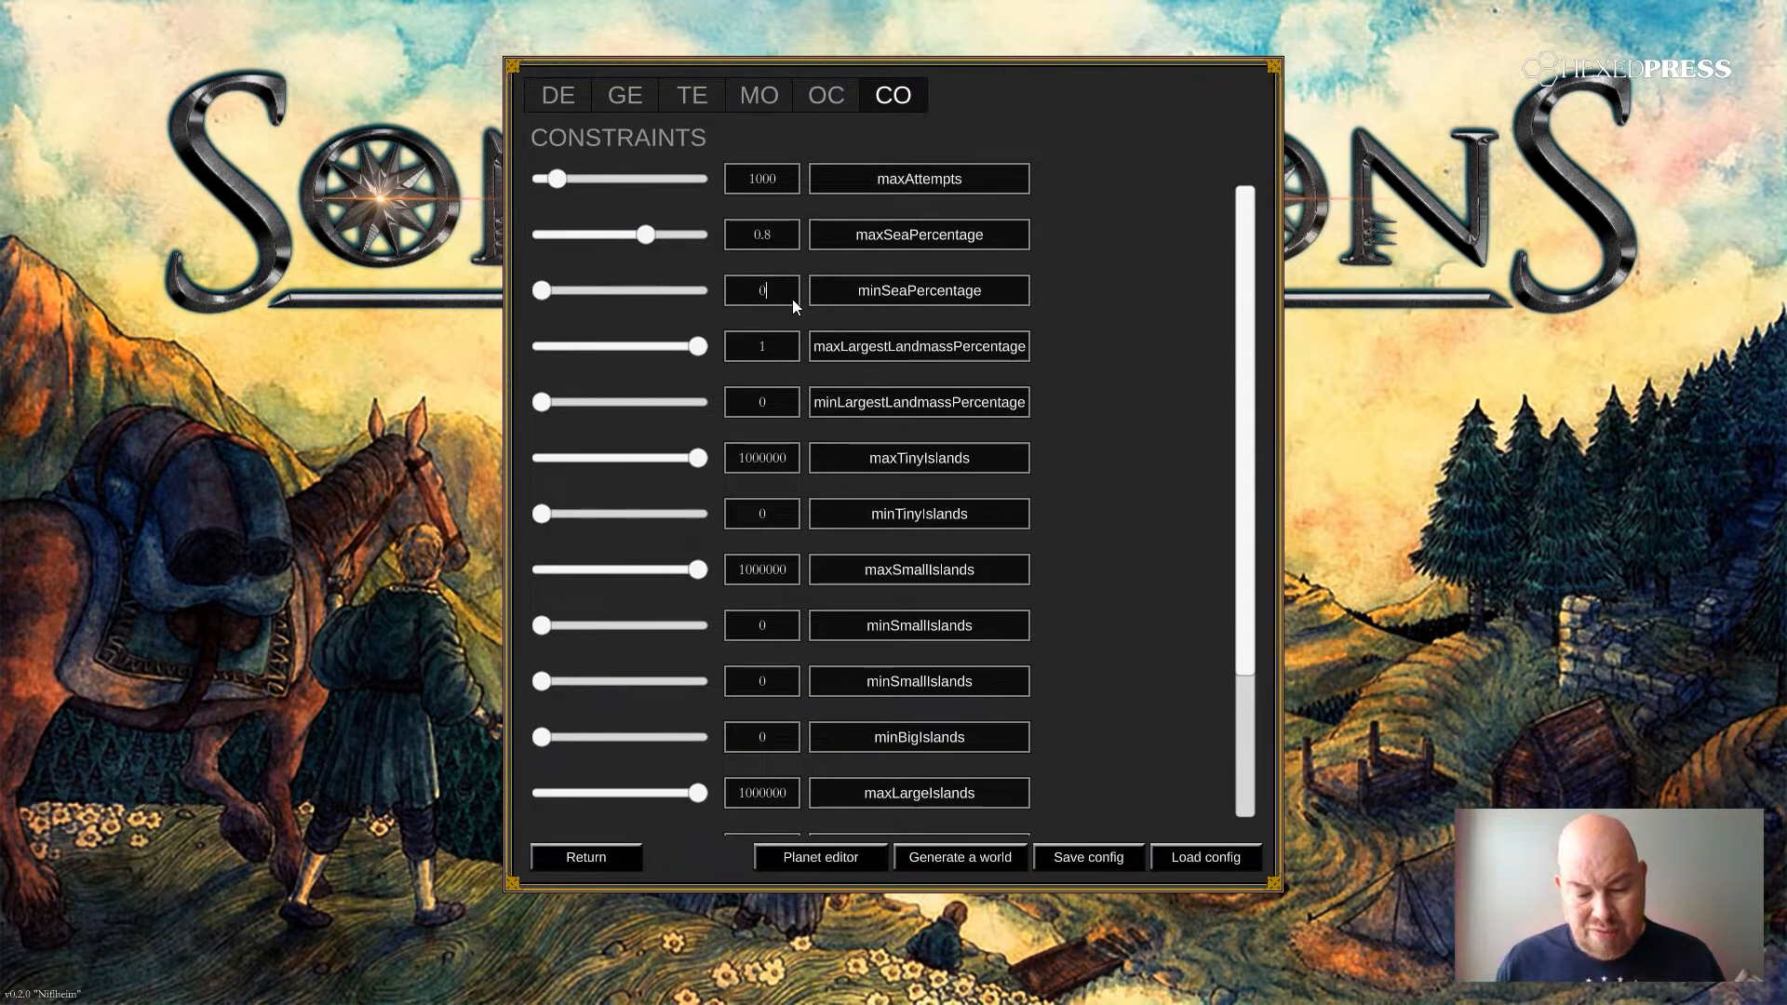
{"action": "type", "text": "0.4"}
{"action": "key", "text": "Return"}
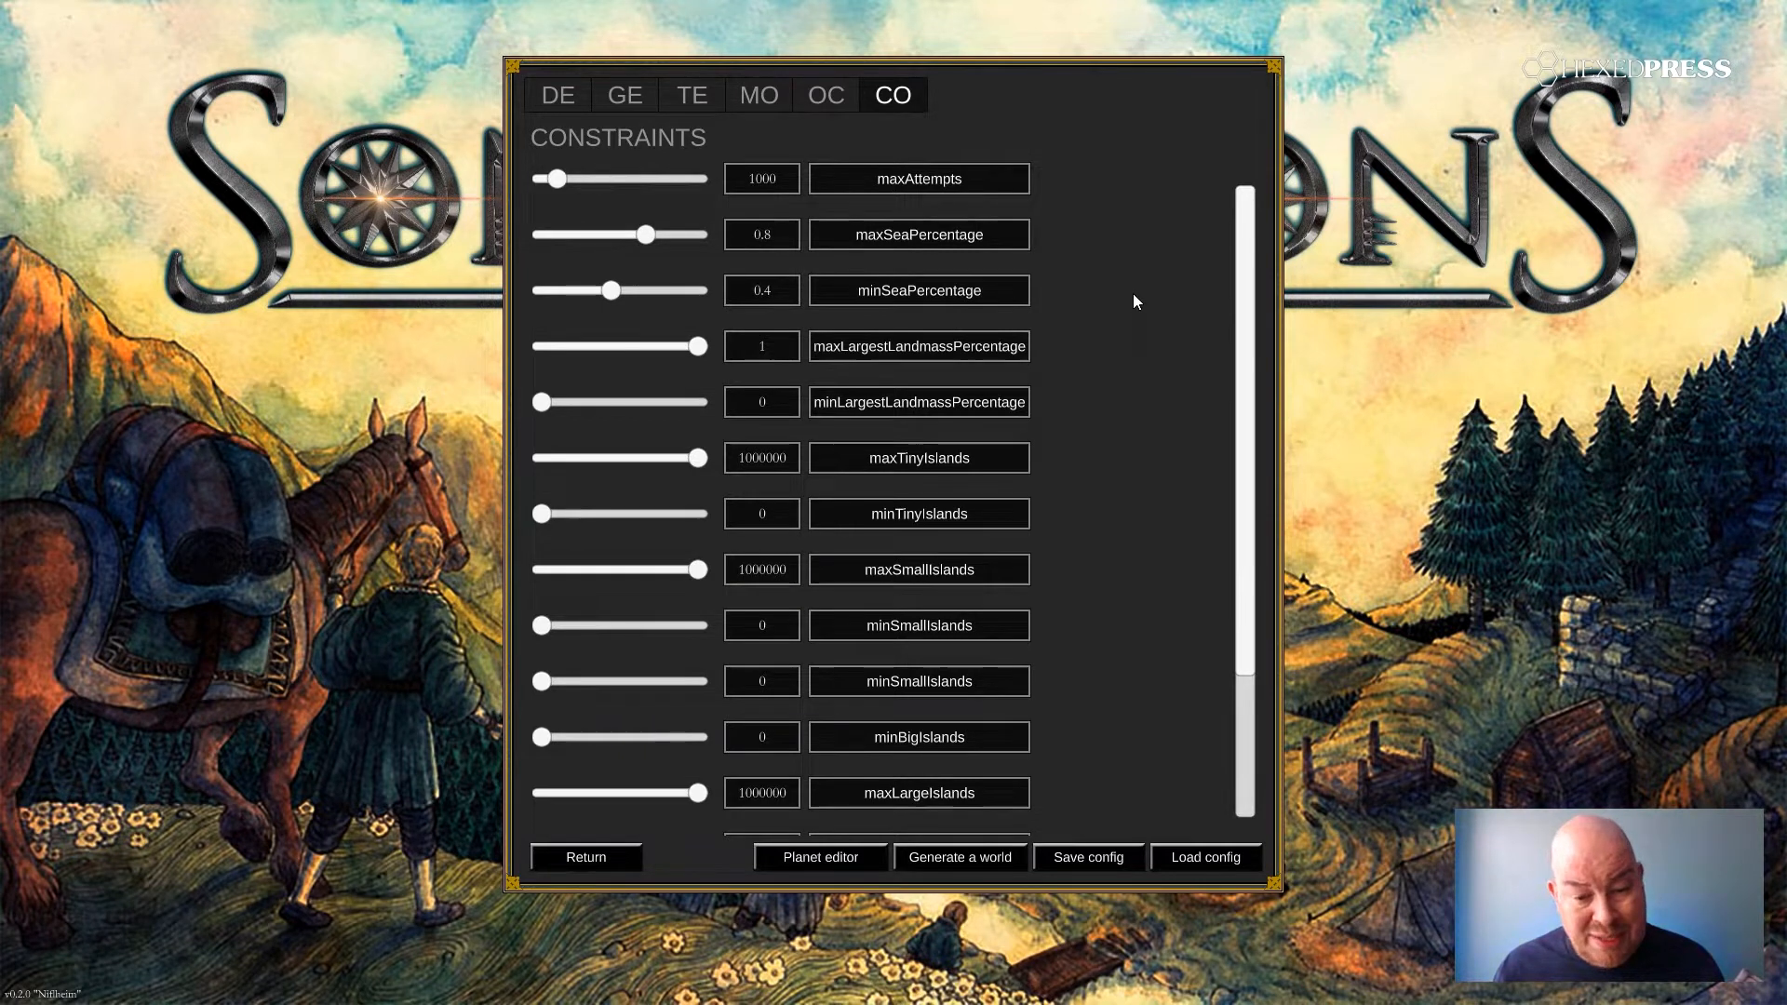
- Look through the remaining landmass and island constraints and generate the world
{"action": "scroll", "coordinate": [1132, 293], "scroll_direction": "down", "scroll_amount": 2}
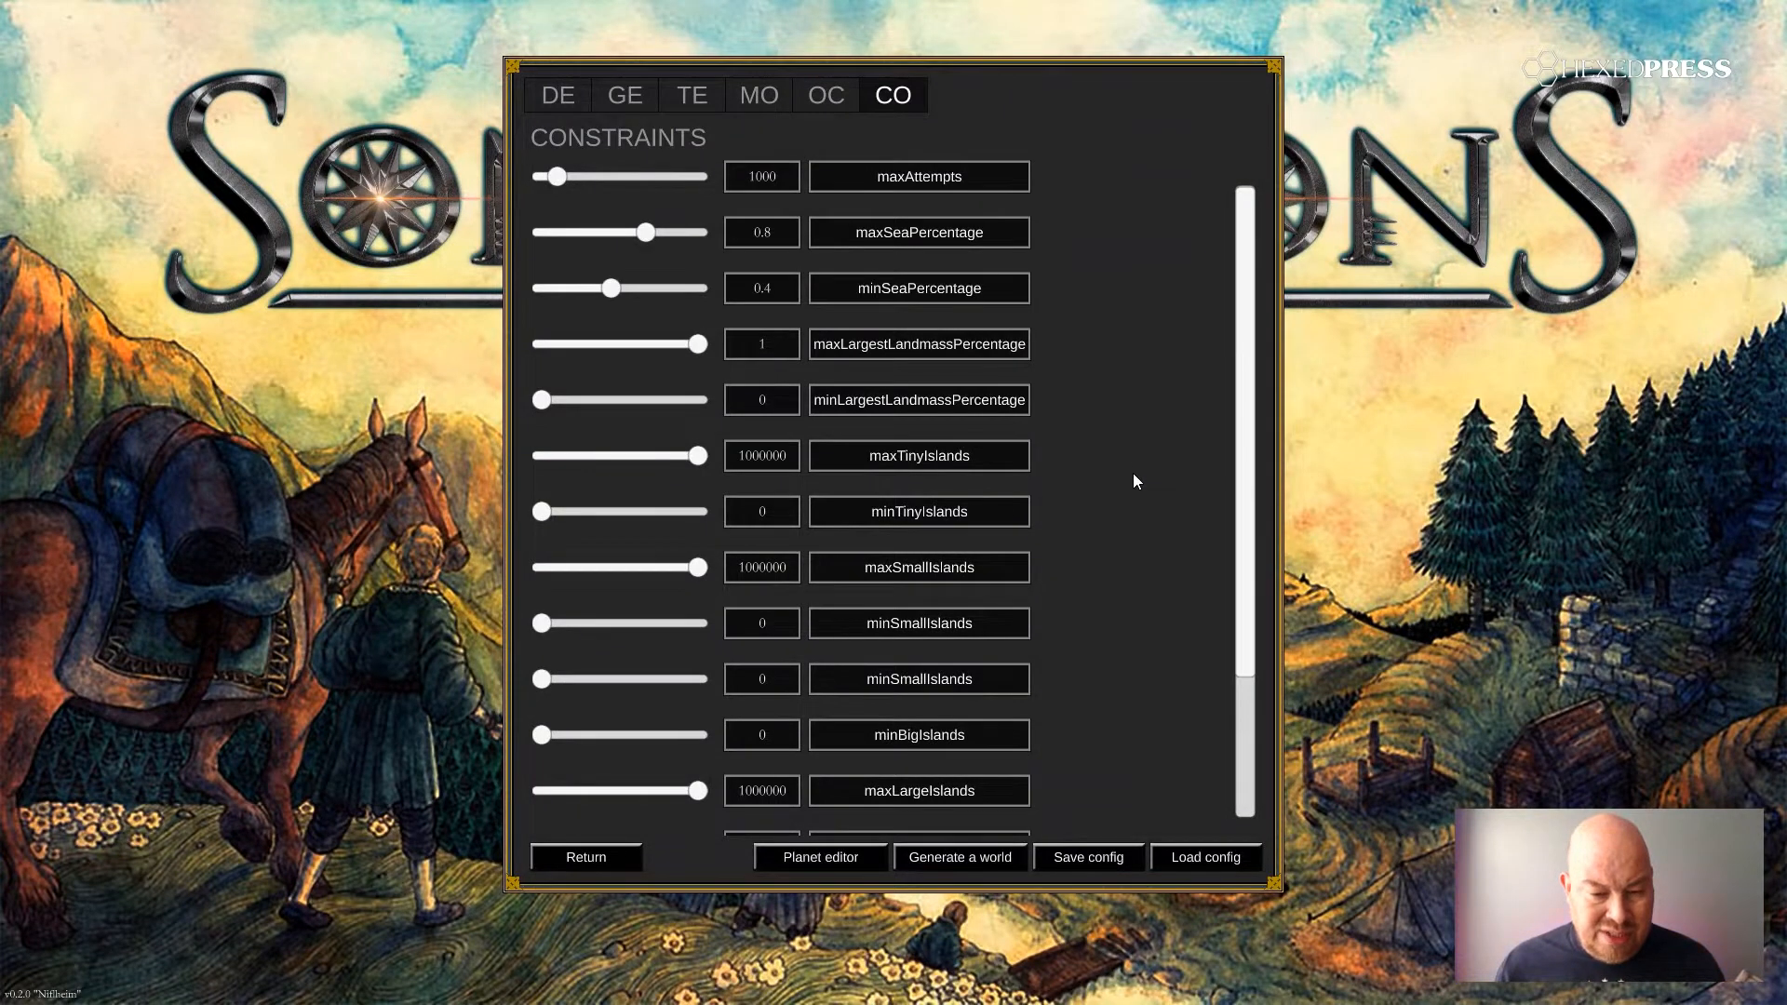
{"action": "scroll", "coordinate": [1132, 473], "scroll_direction": "down", "scroll_amount": 3}
{"action": "scroll", "coordinate": [1136, 472], "scroll_direction": "down", "scroll_amount": 2}
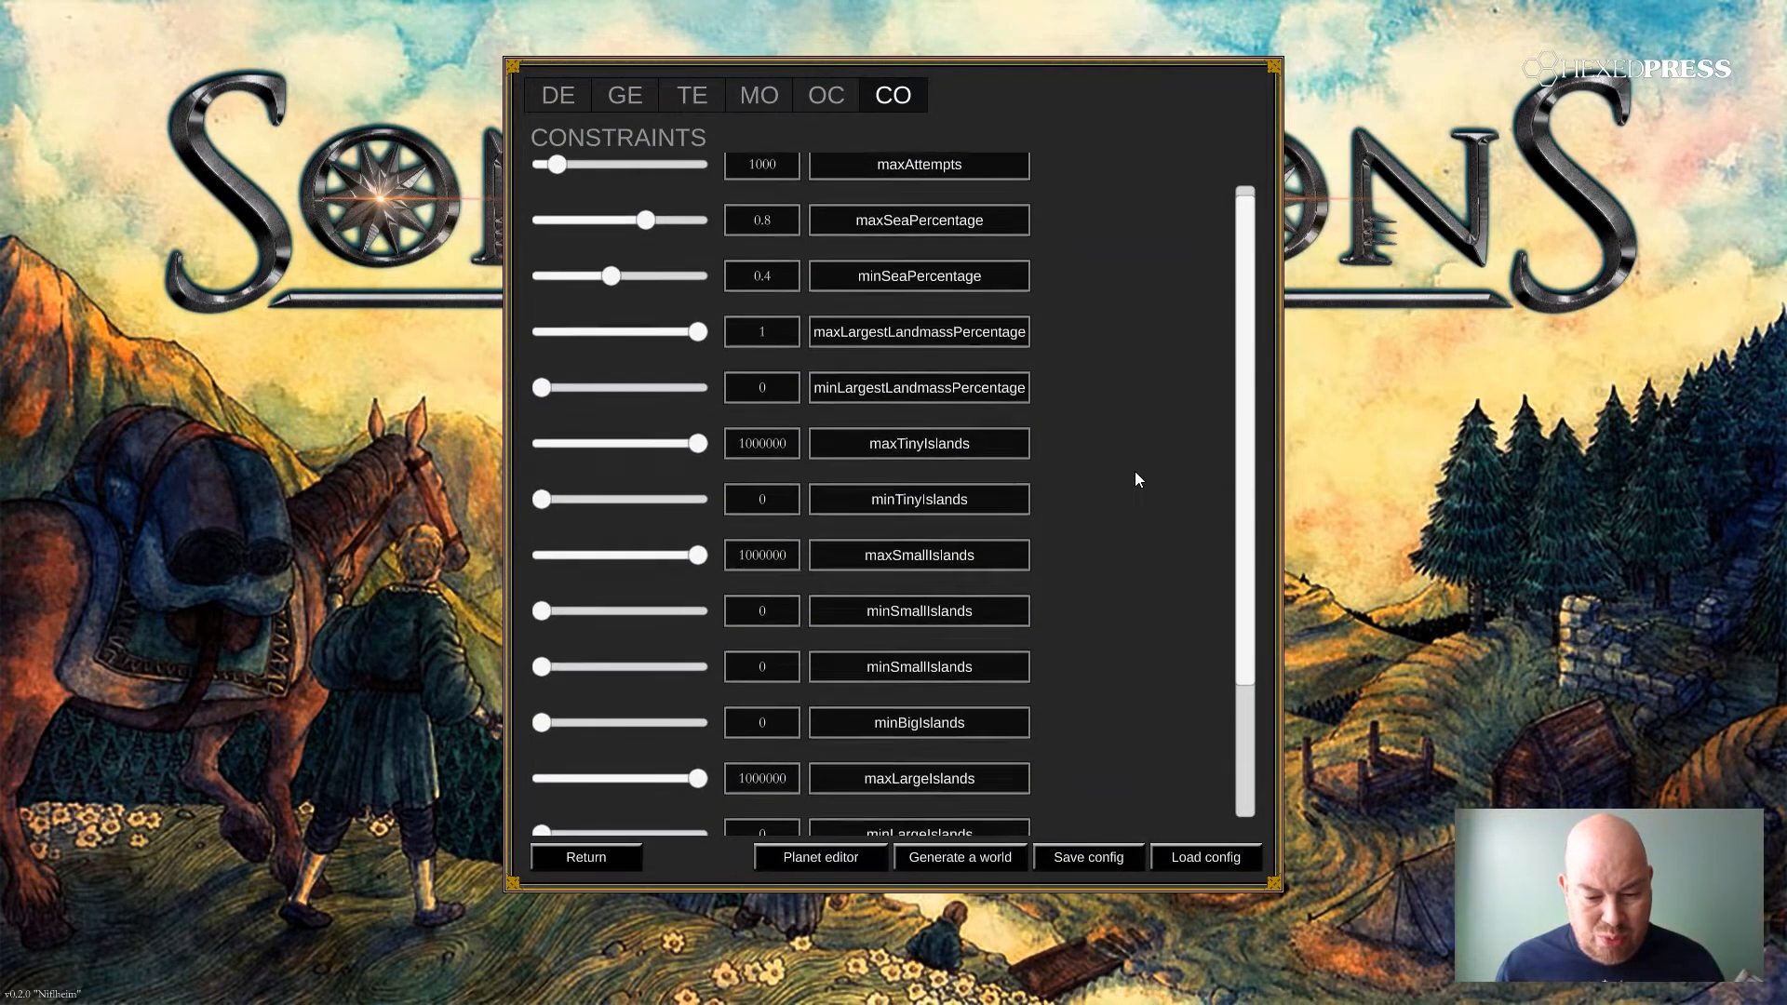
{"action": "left_click_drag", "start_coordinate": [1243, 246], "coordinate": [1243, 393]}
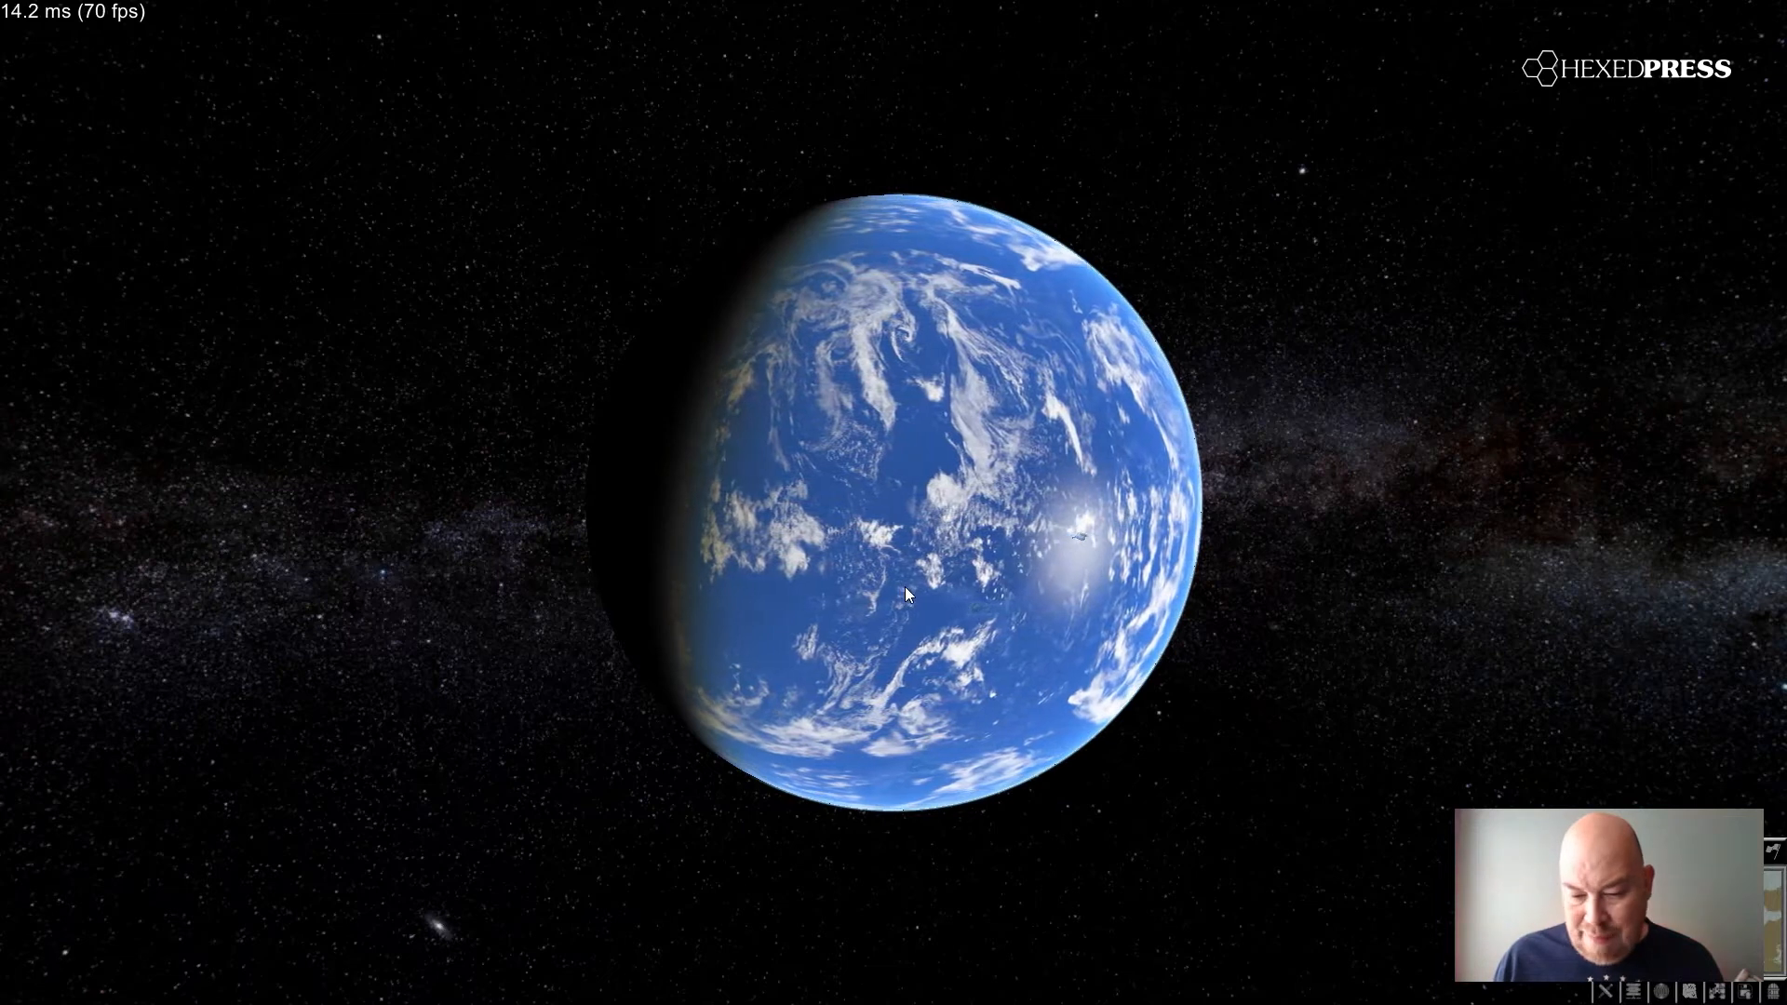
- Examine the generated planet up close, from the open ocean round to the large continent with the mountain belt along its southern edge
{"action": "scroll", "coordinate": [919, 563], "scroll_direction": "up", "scroll_amount": 5}
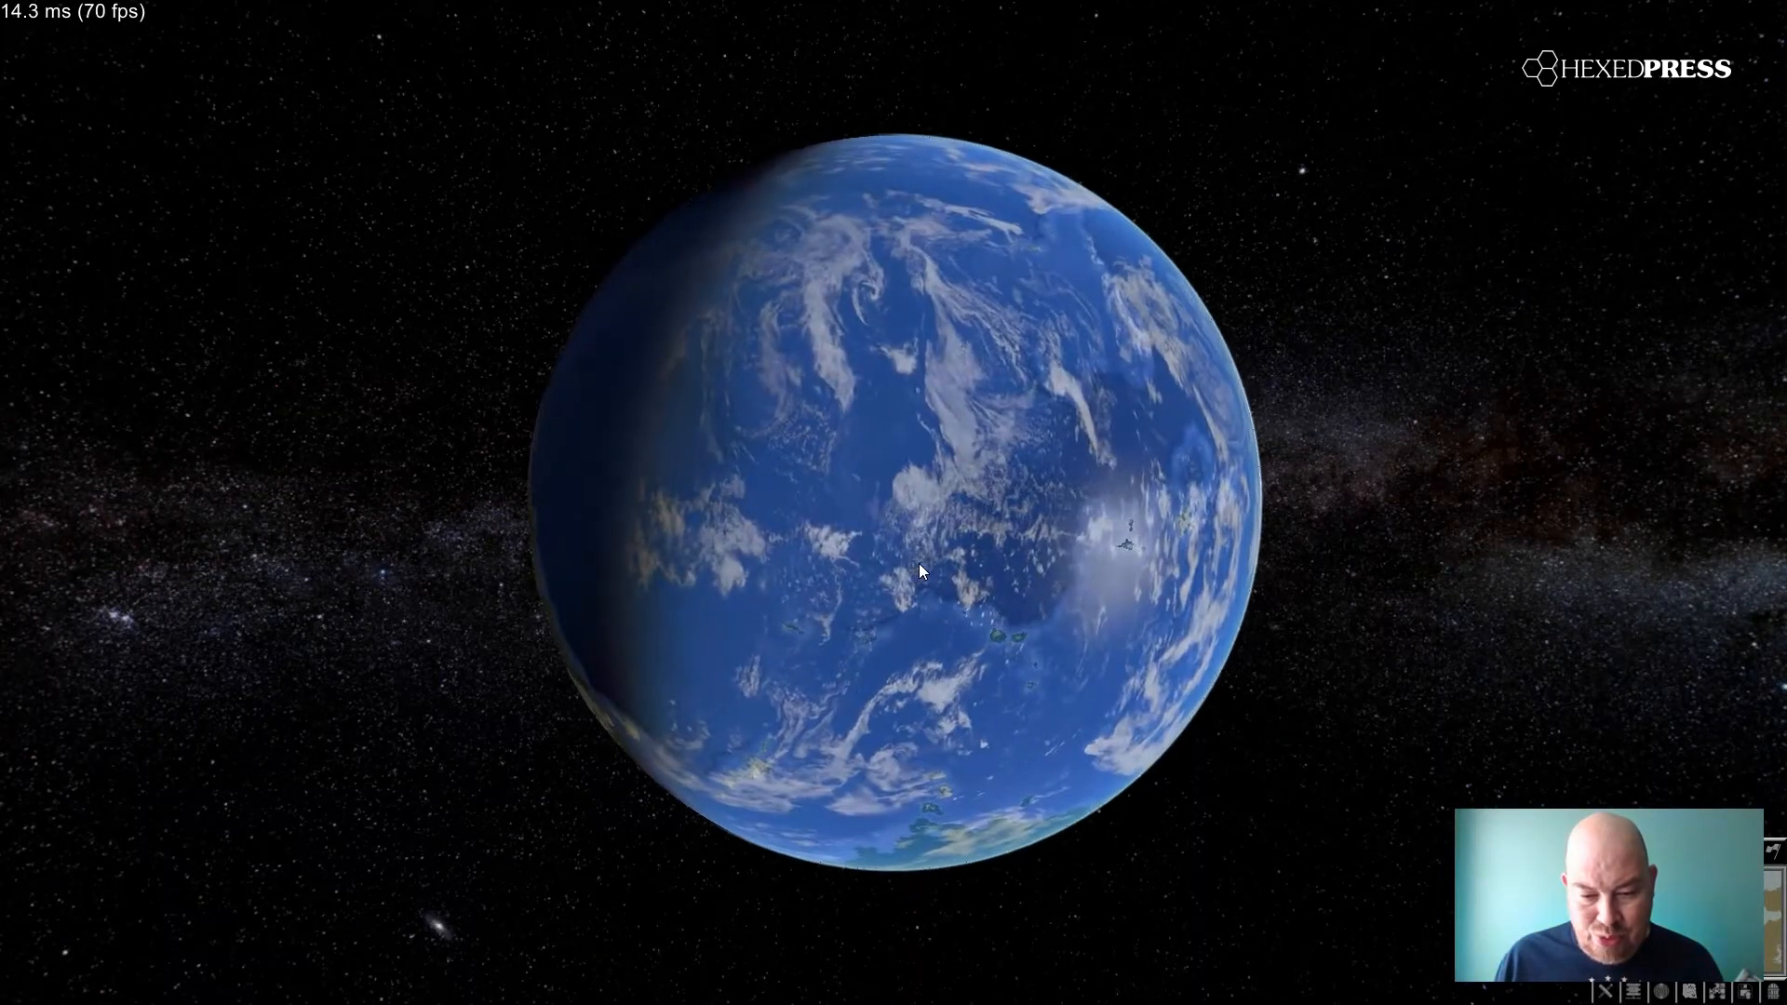
{"action": "scroll", "coordinate": [919, 571], "scroll_direction": "up", "scroll_amount": 3}
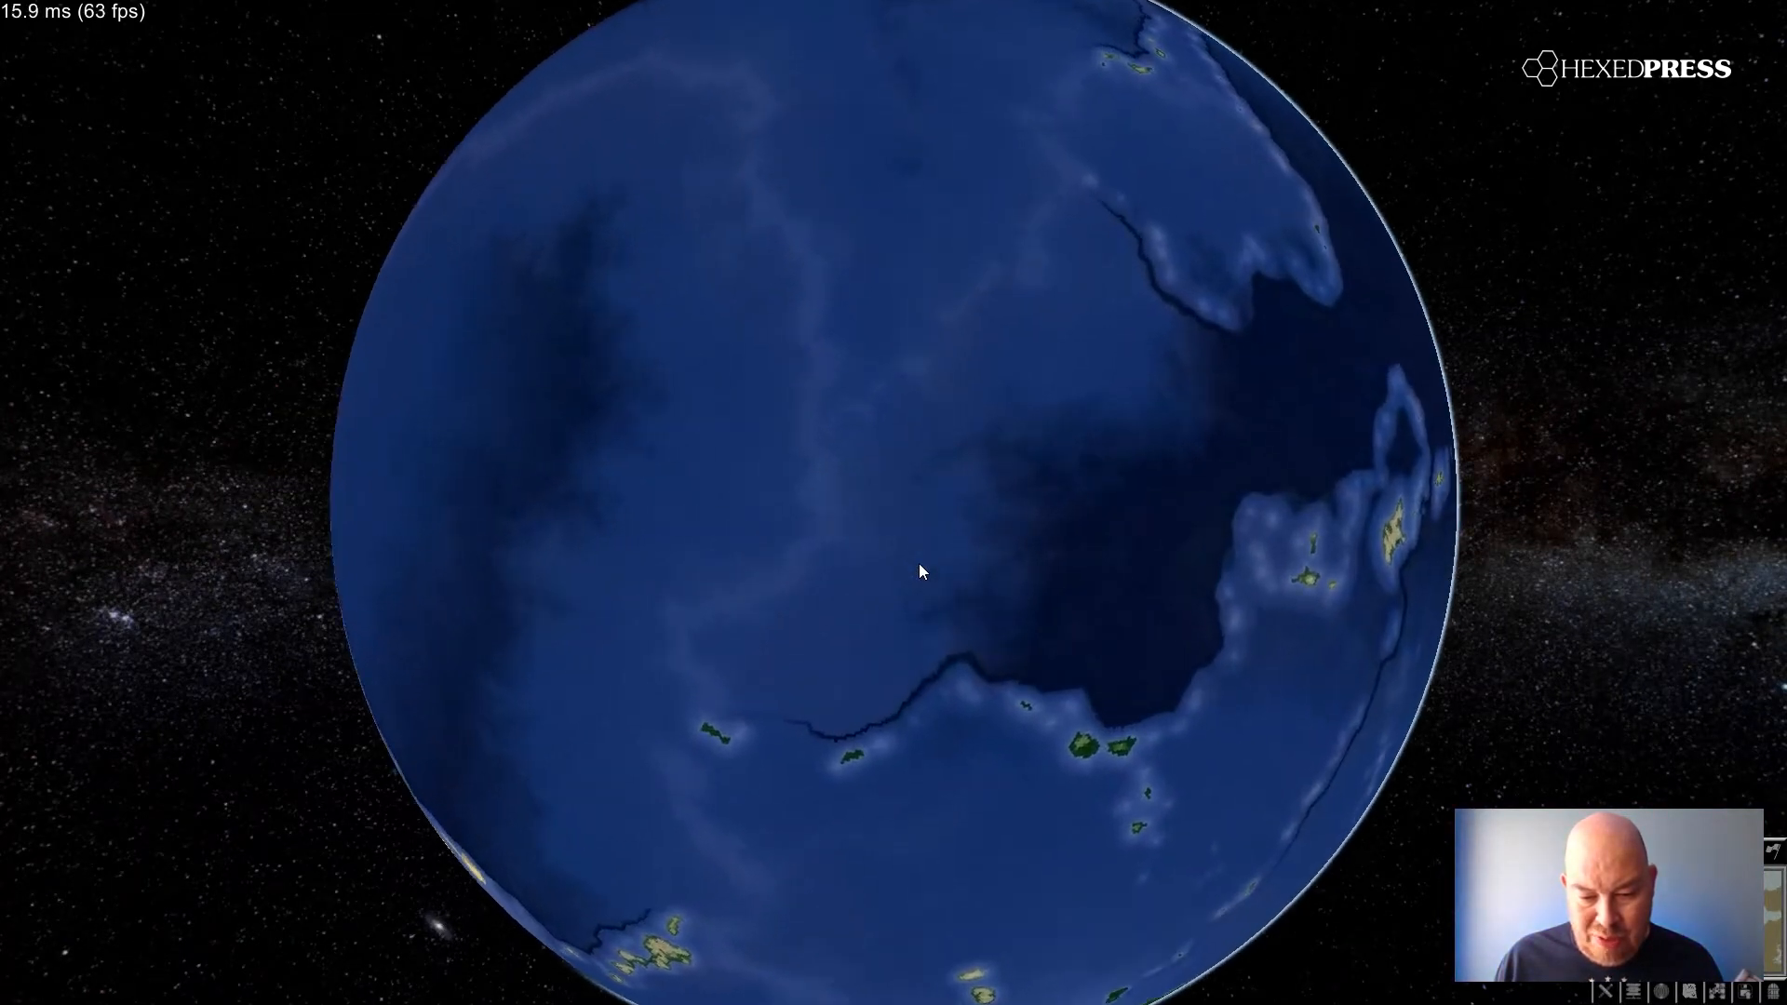
{"action": "left_click_drag", "start_coordinate": [928, 562], "coordinate": [1059, 558]}
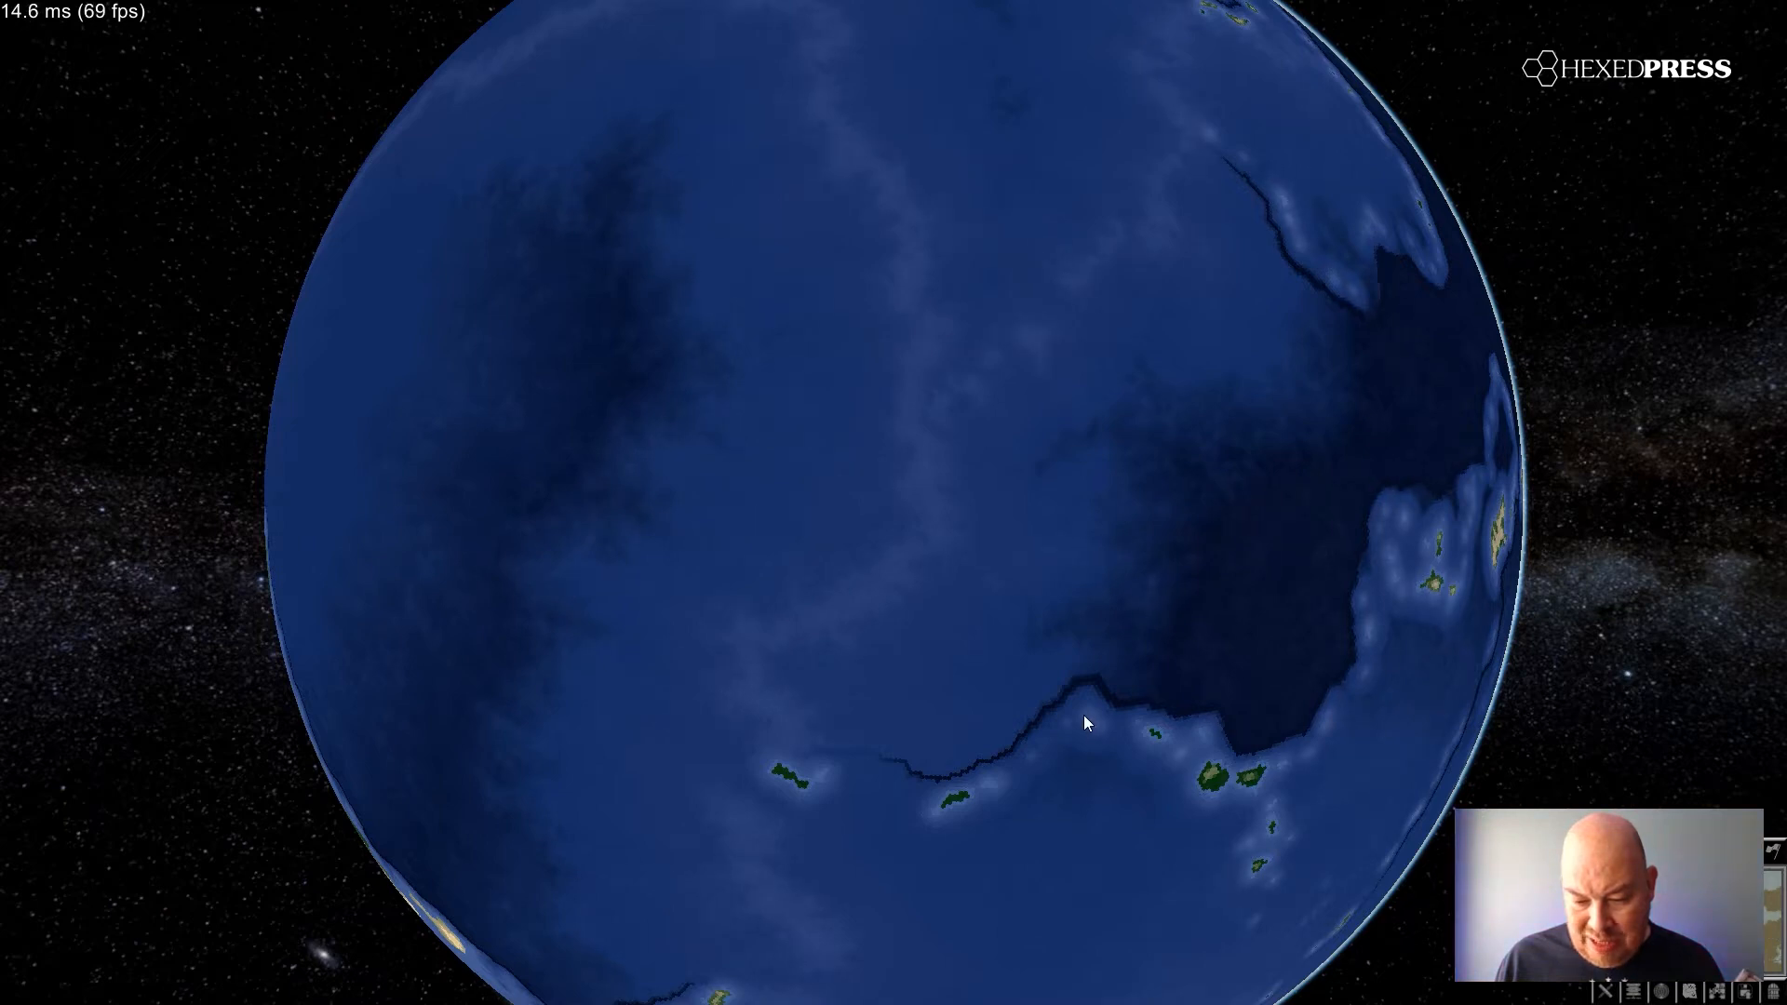
{"action": "left_click_drag", "start_coordinate": [1083, 717], "coordinate": [1299, 713]}
{"action": "left_click_drag", "start_coordinate": [922, 708], "coordinate": [1260, 690]}
{"action": "left_click_drag", "start_coordinate": [990, 706], "coordinate": [1333, 672]}
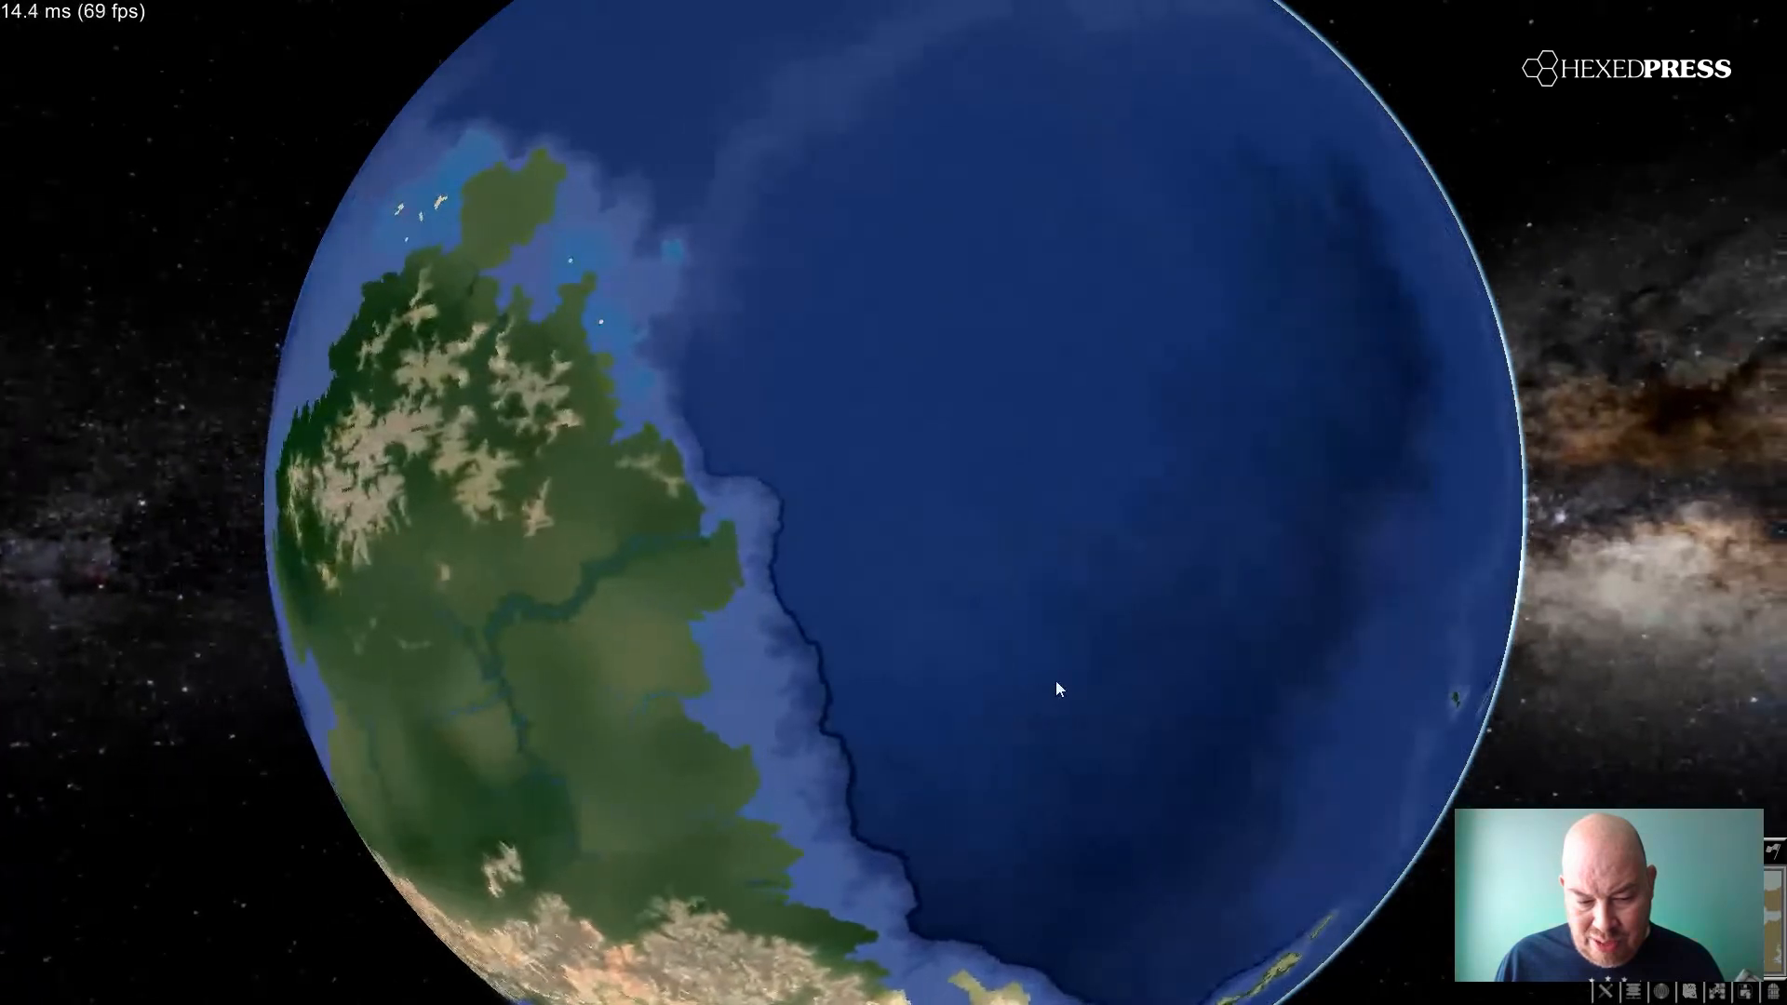
{"action": "left_click_drag", "start_coordinate": [1056, 682], "coordinate": [1273, 682]}
{"action": "left_click_drag", "start_coordinate": [1076, 670], "coordinate": [1287, 607]}
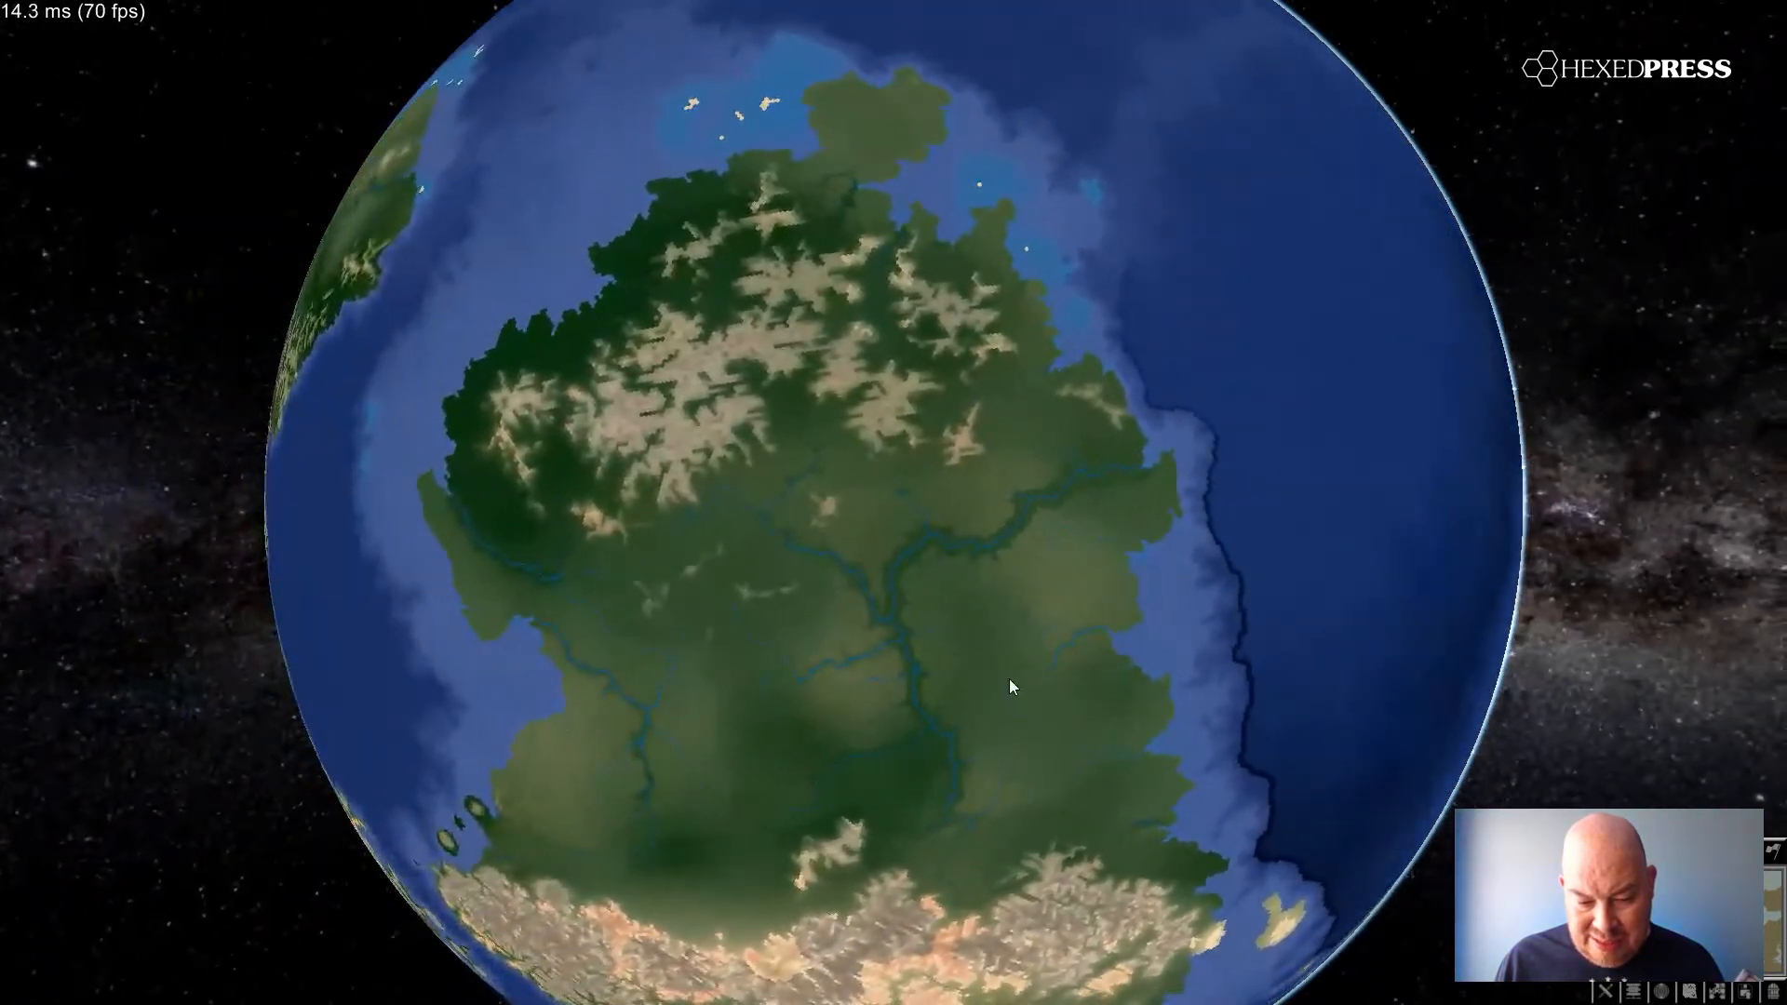
{"action": "left_click_drag", "start_coordinate": [1017, 686], "coordinate": [1169, 494]}
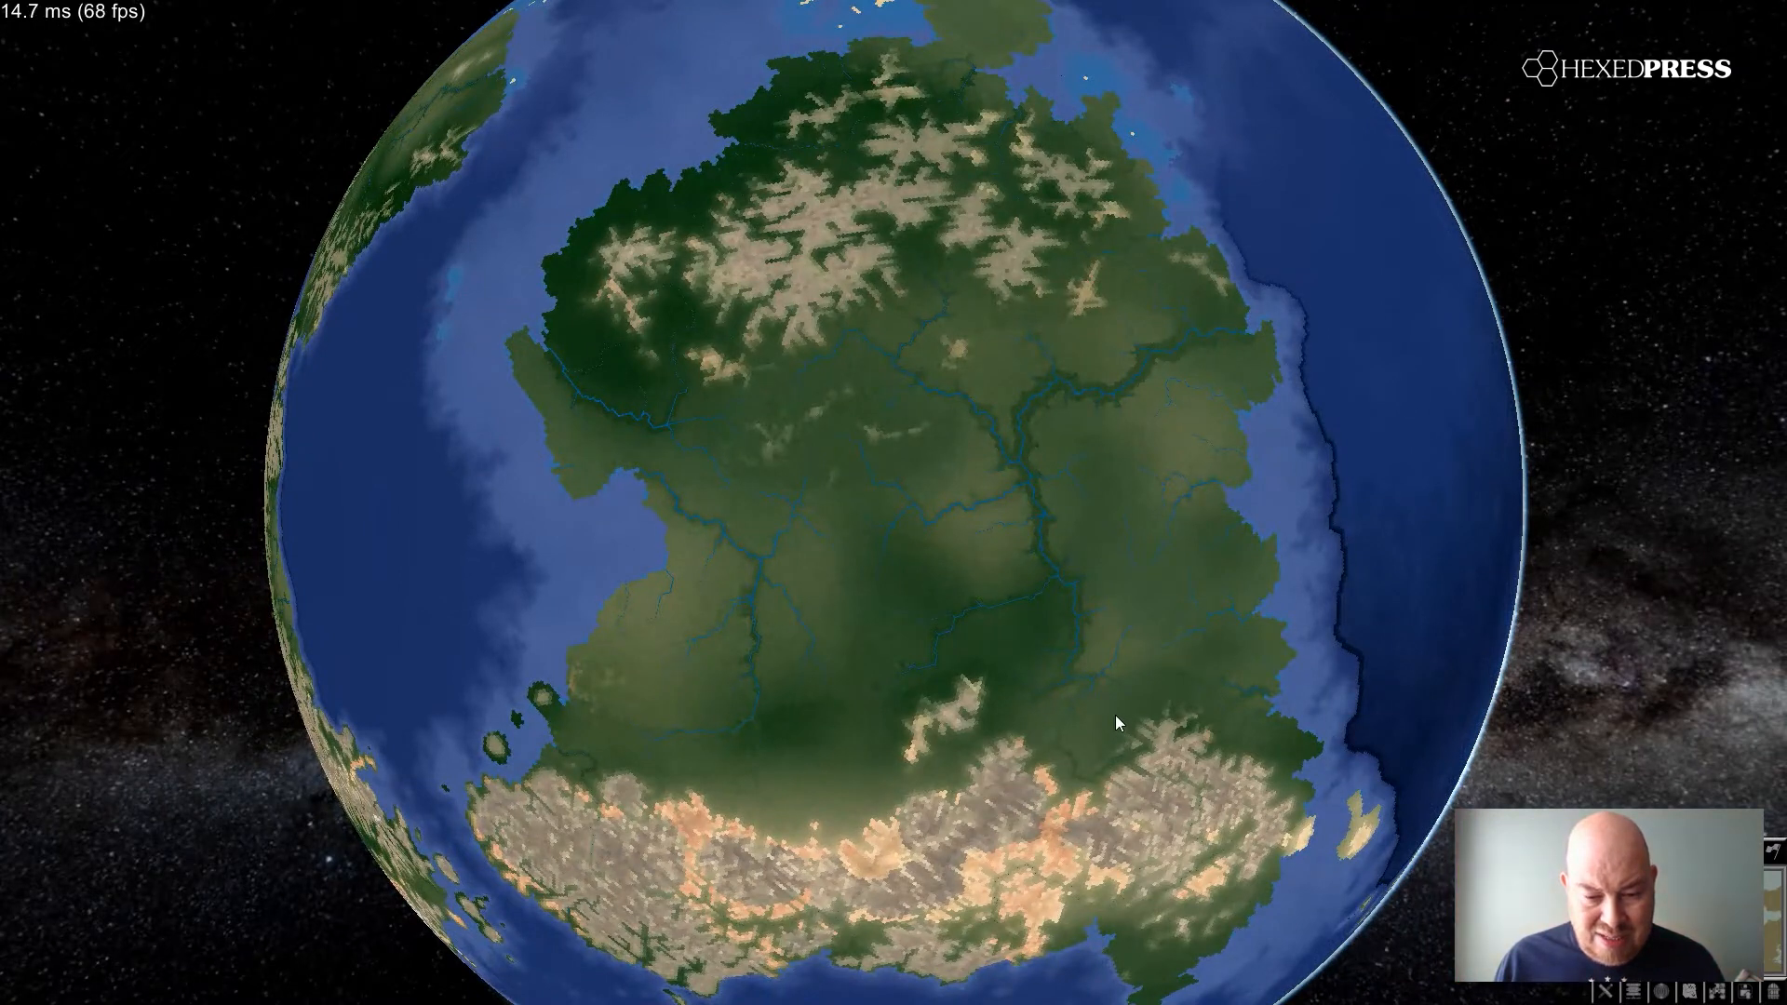
{"action": "left_click_drag", "start_coordinate": [743, 834], "coordinate": [825, 602]}
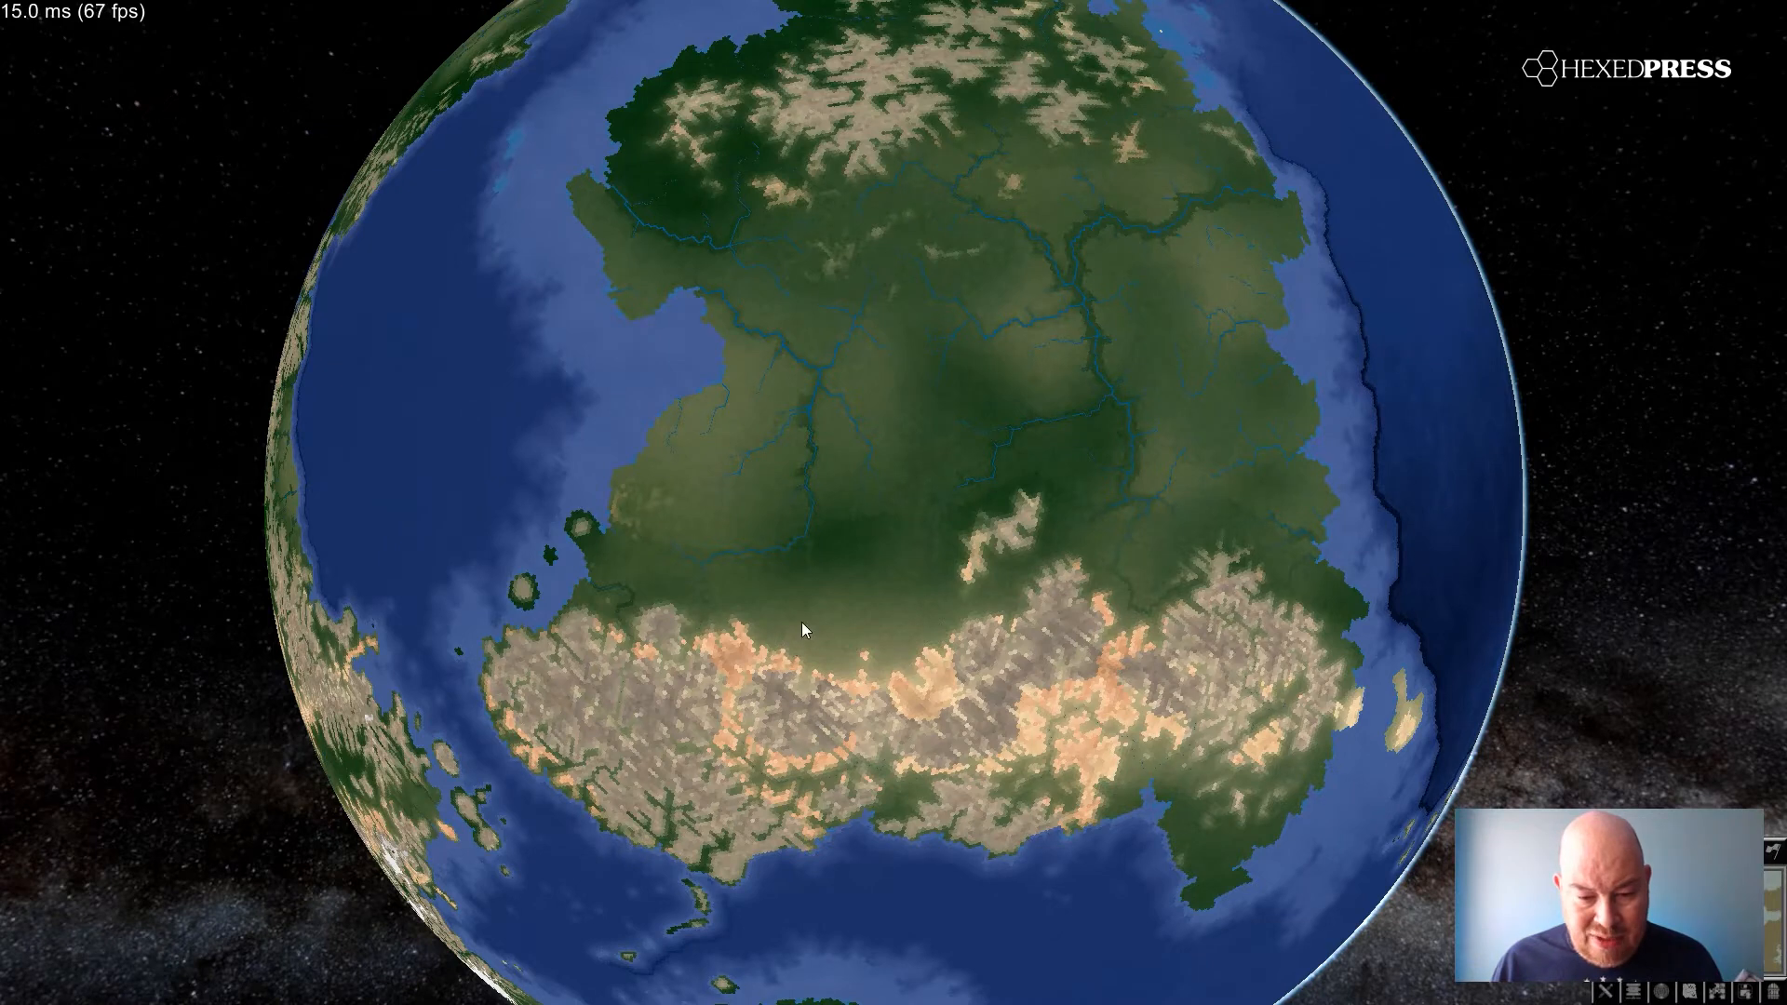
- Inspect the biomes of several forest, mountain and ocean tiles around the continent's southern mountain belt, and close the tile details
{"action": "left_click", "coordinate": [847, 546]}
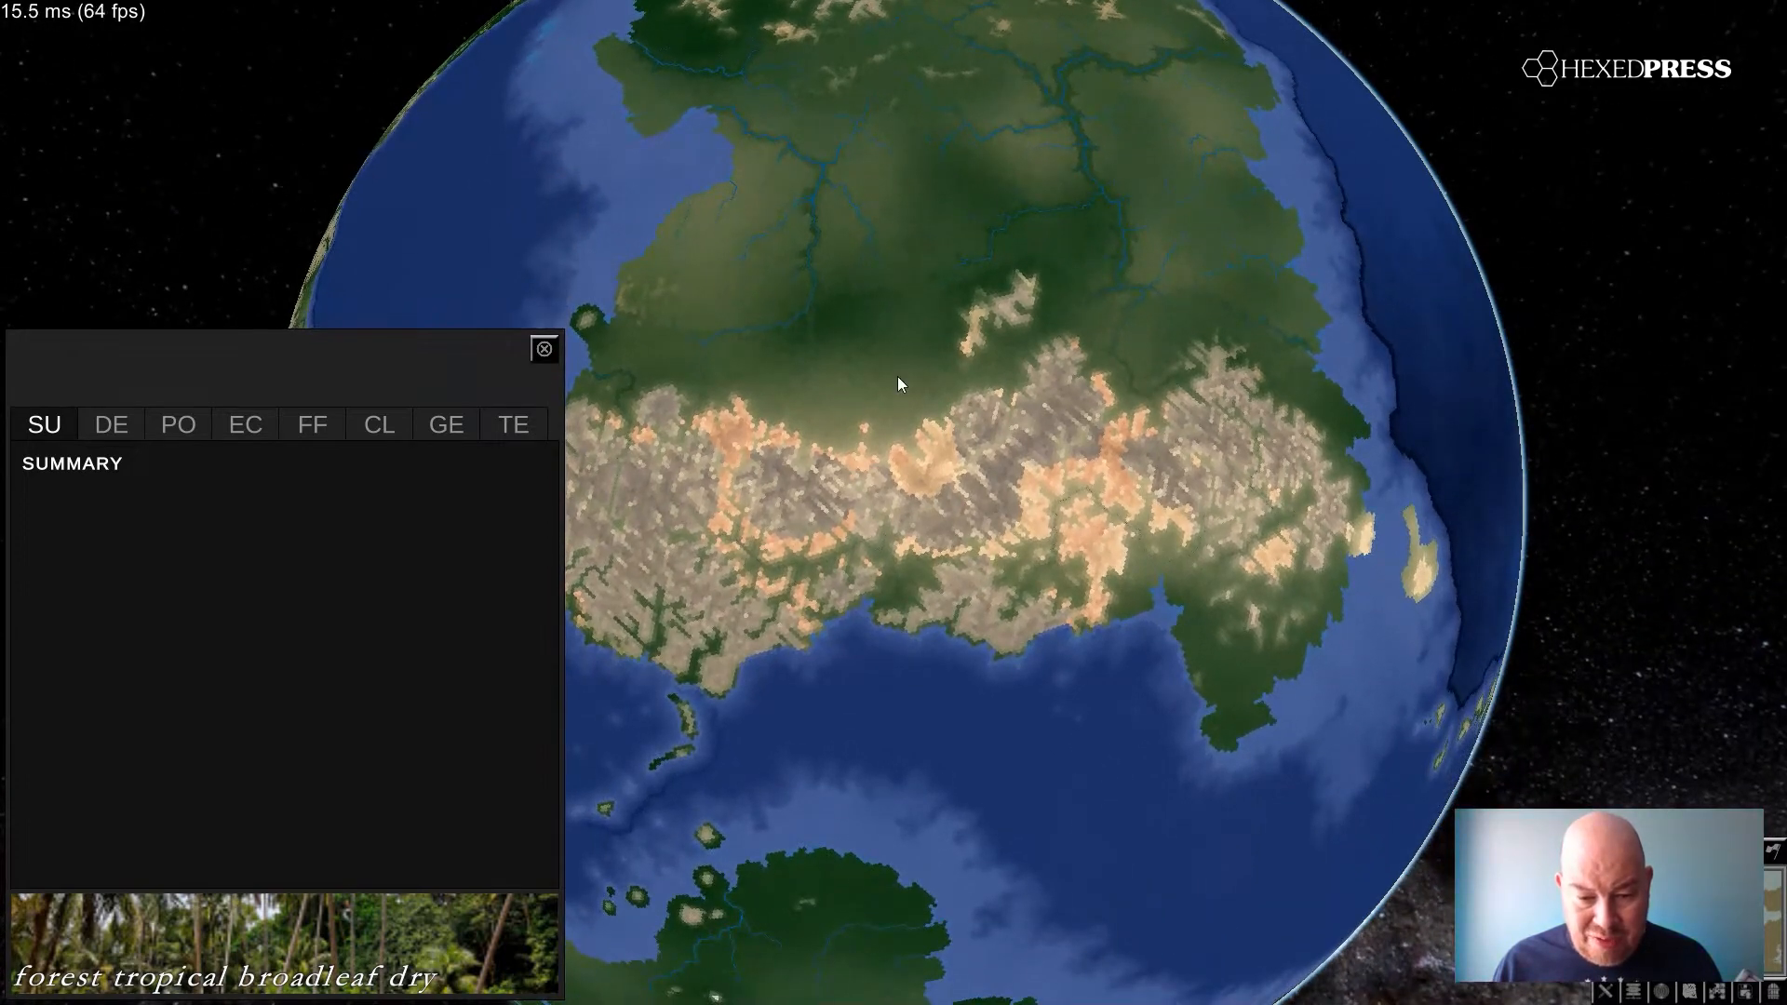
{"action": "left_click_drag", "start_coordinate": [898, 377], "coordinate": [949, 491]}
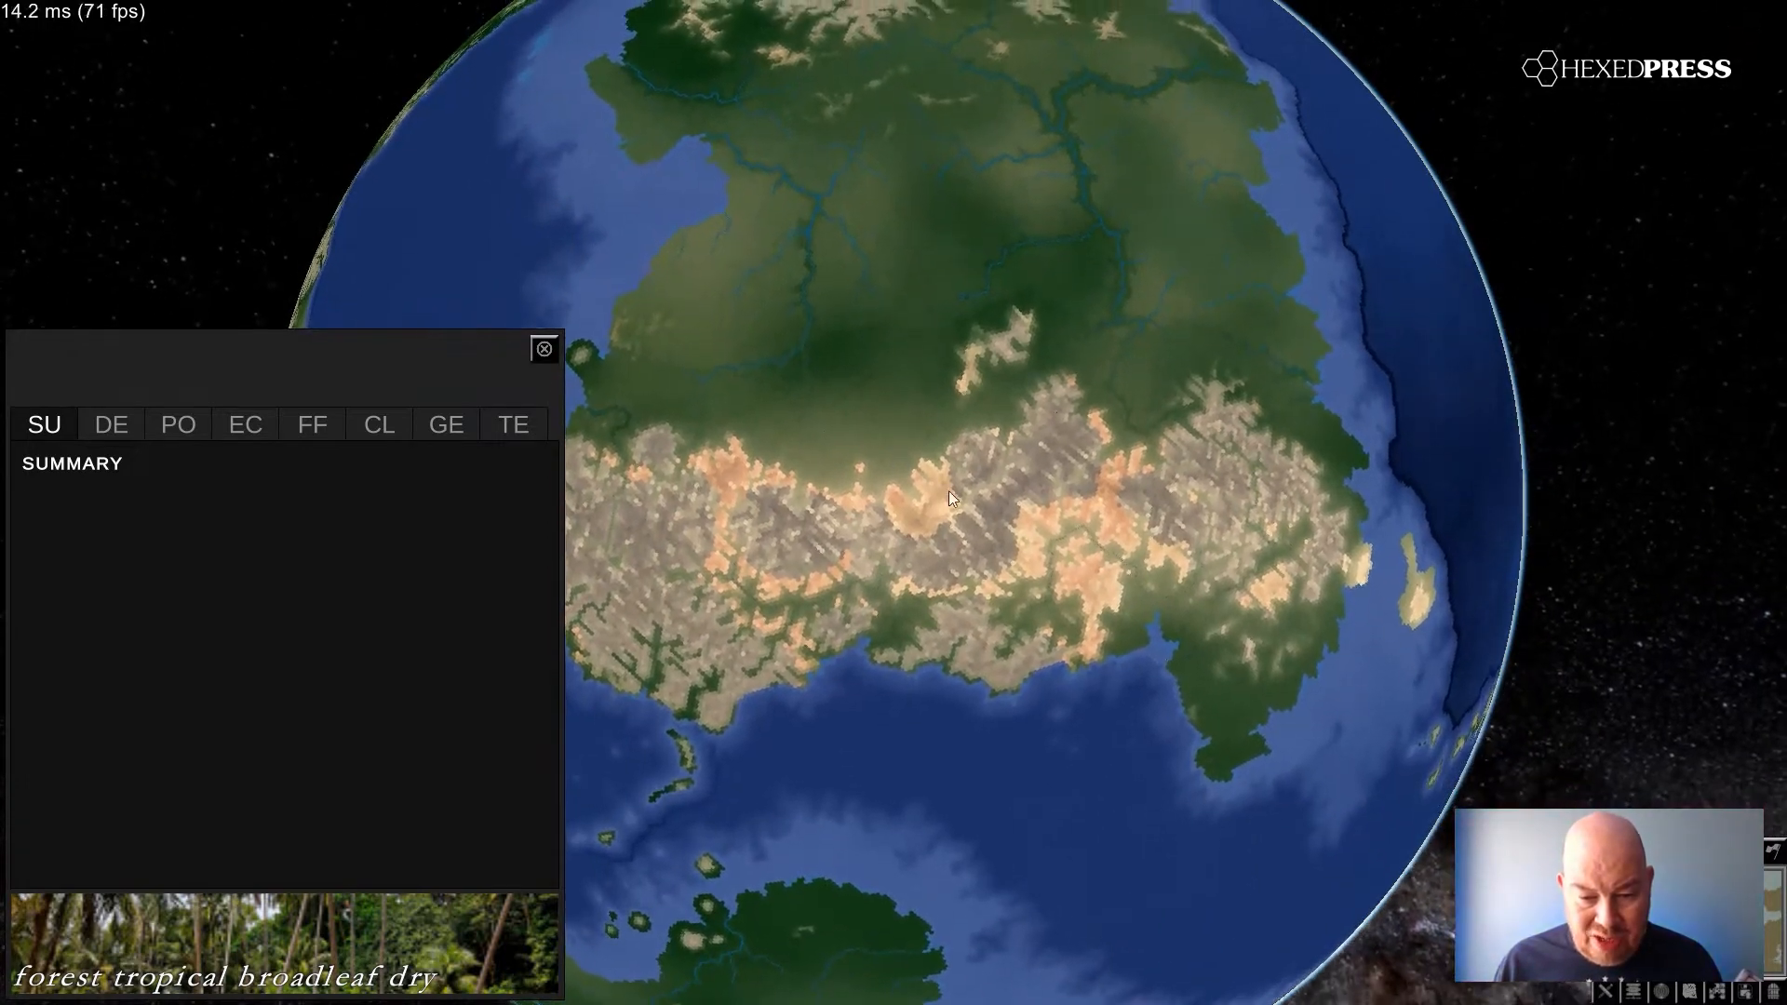
{"action": "left_click", "coordinate": [975, 537]}
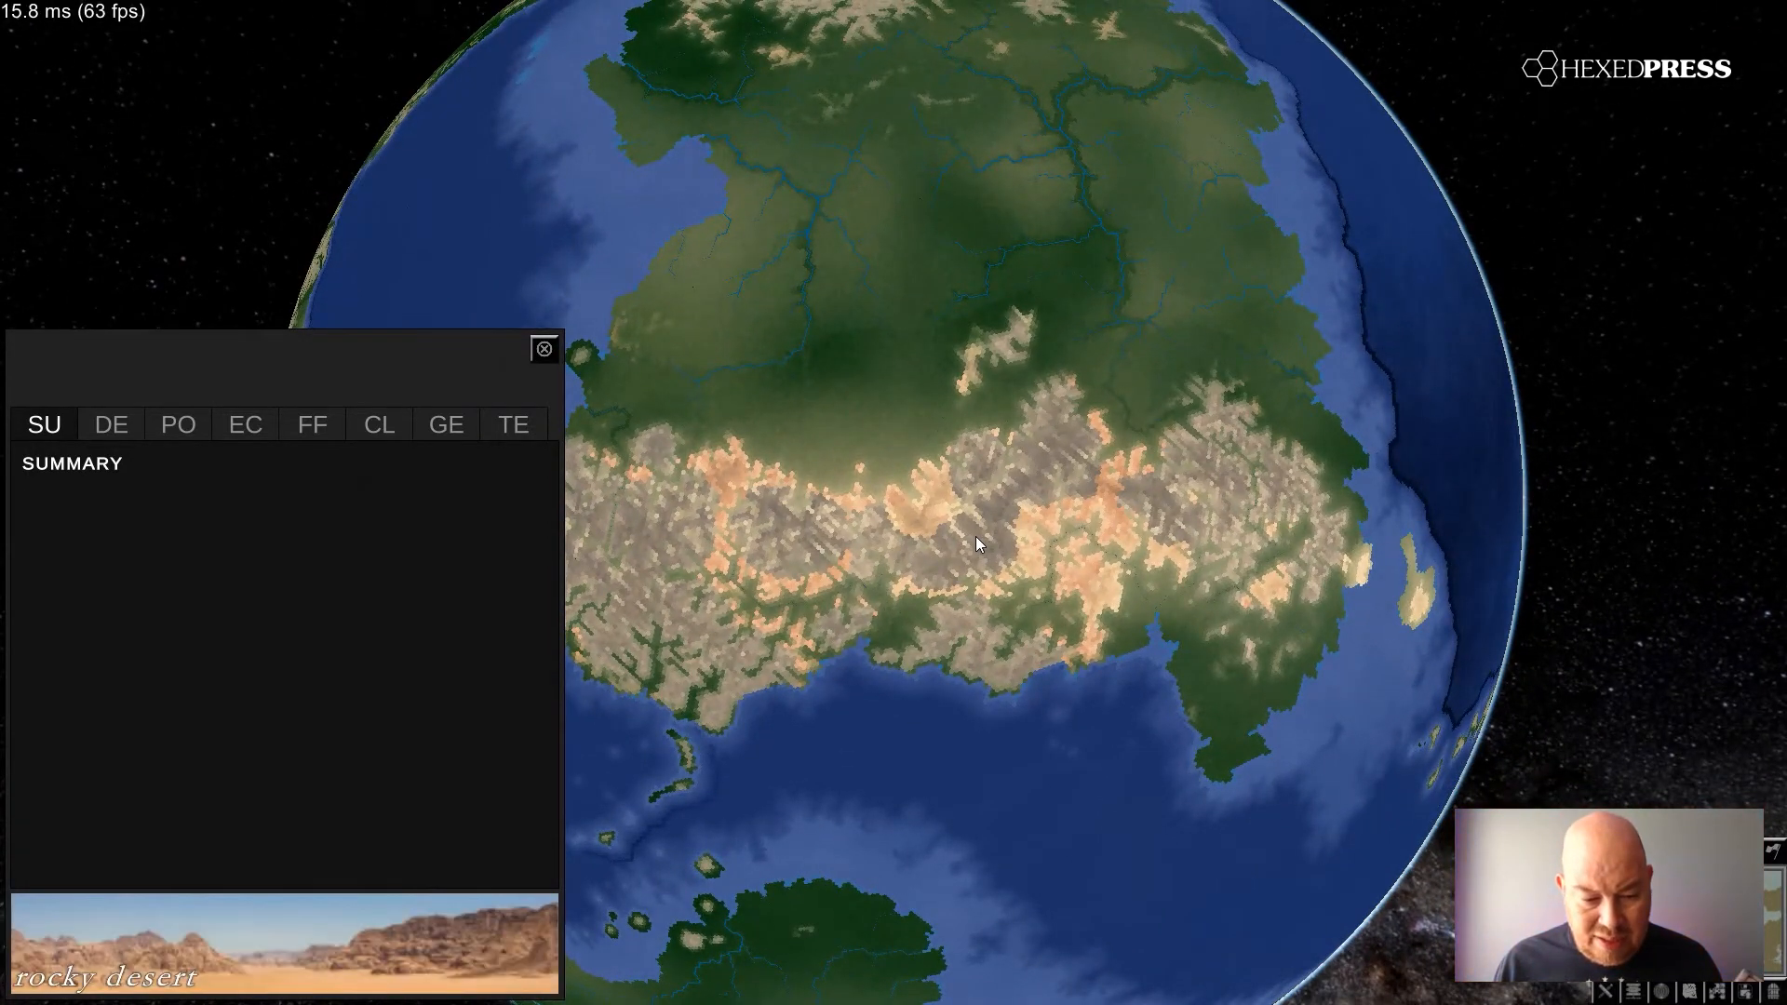
{"action": "left_click", "coordinate": [916, 527]}
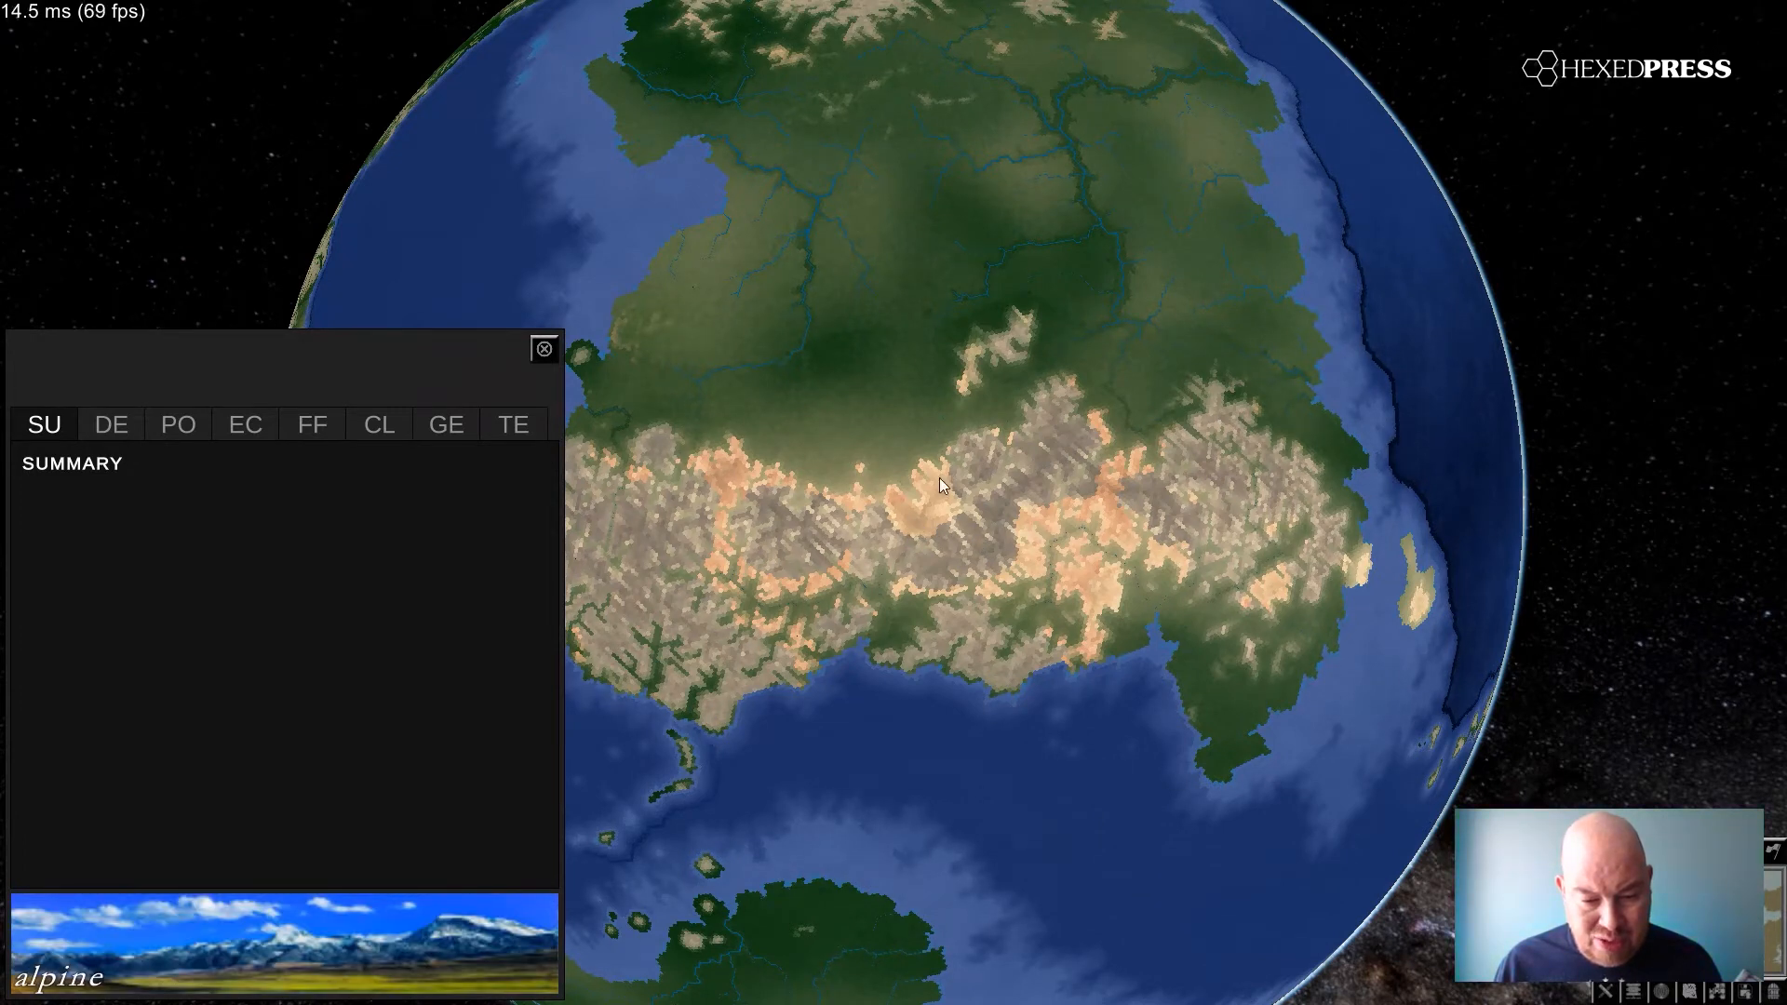
{"action": "left_click", "coordinate": [1072, 606]}
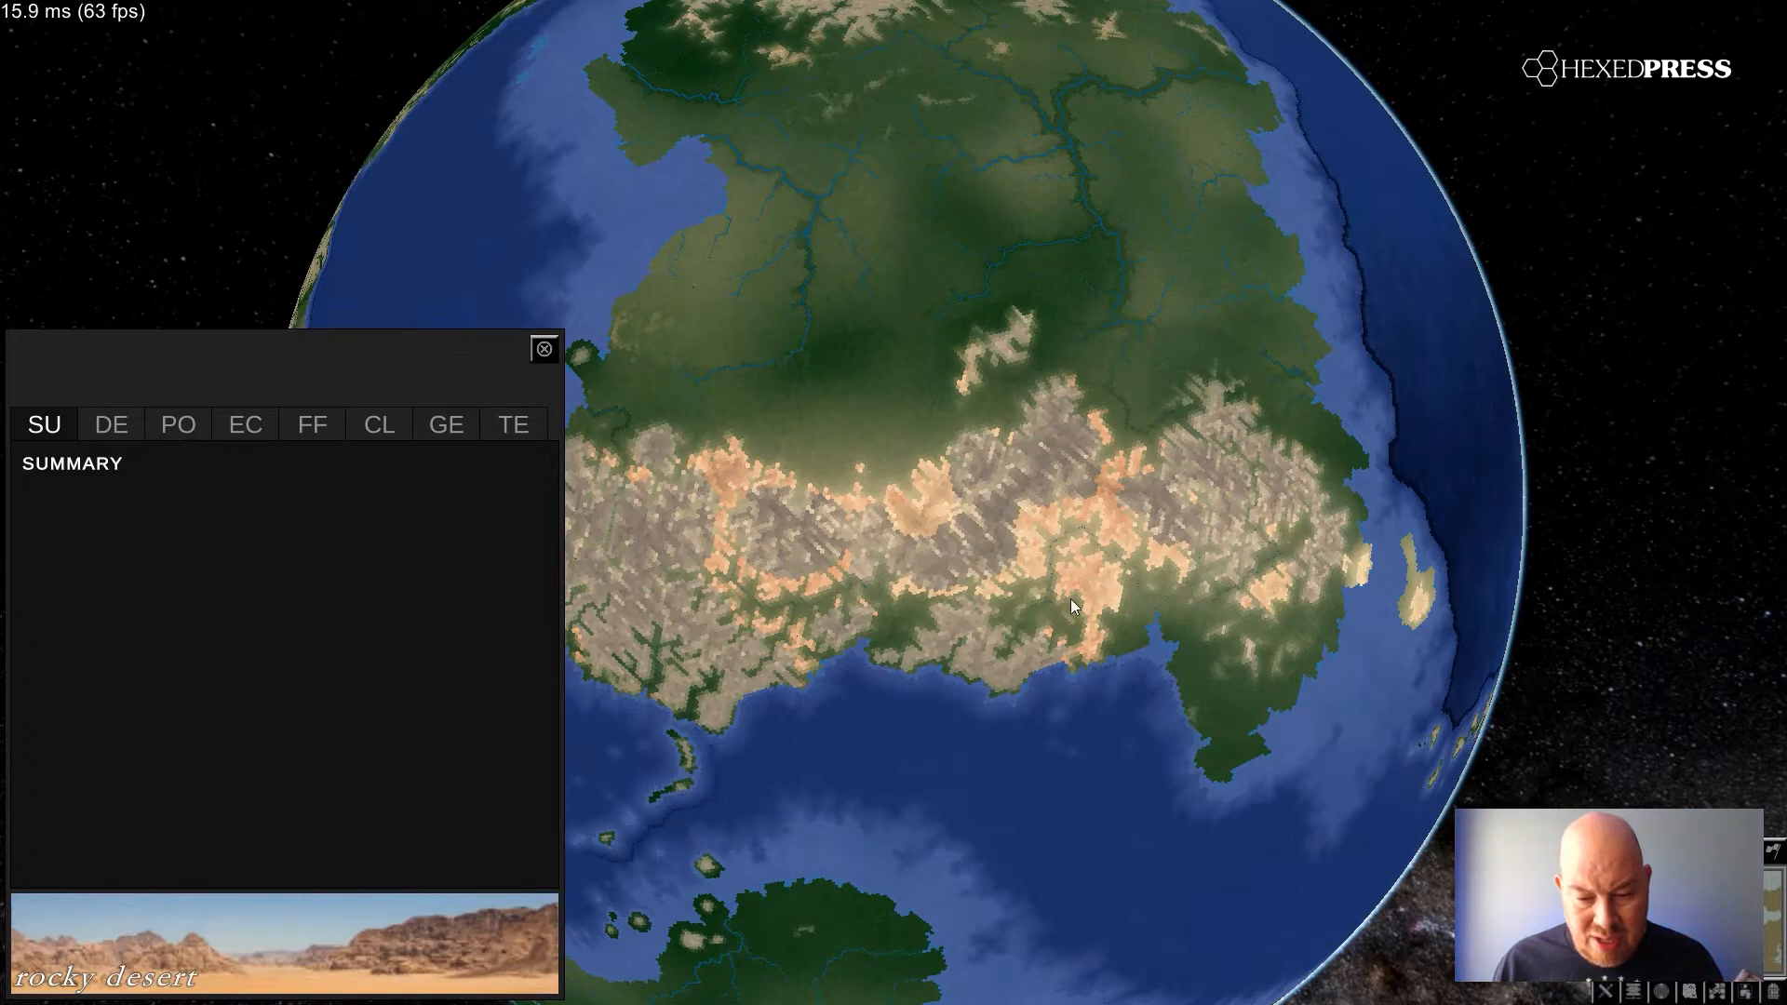
{"action": "left_click", "coordinate": [1028, 622]}
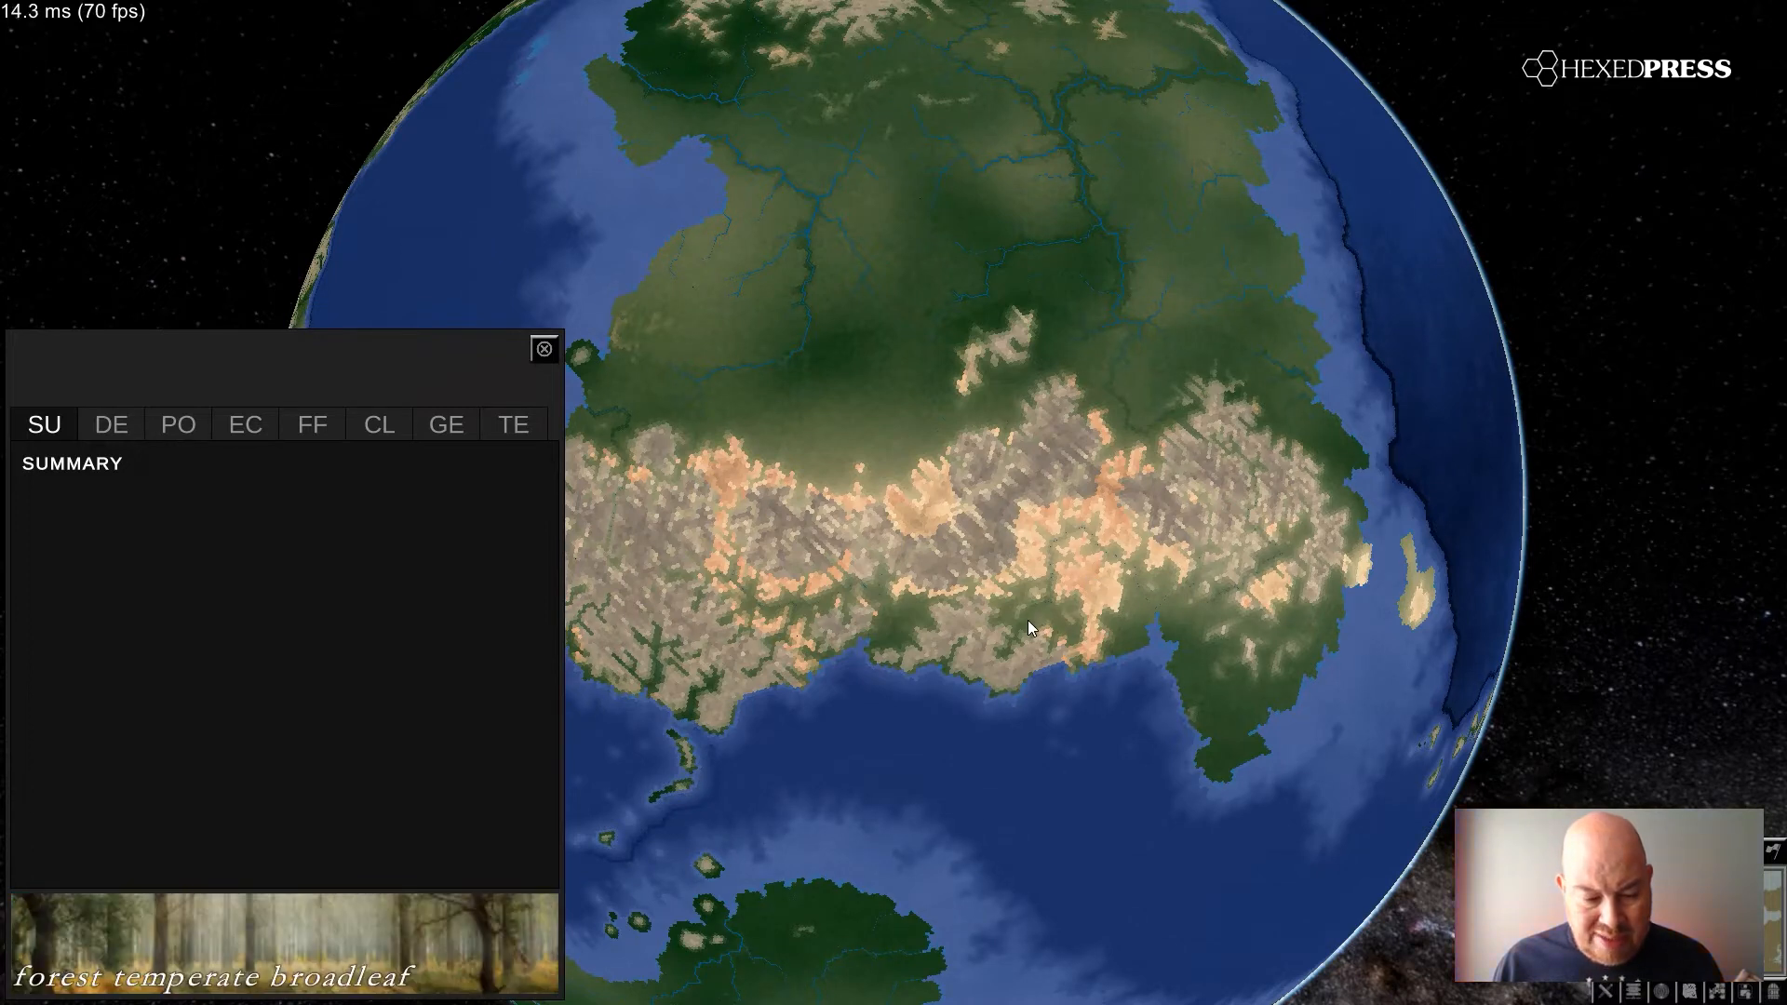
{"action": "left_click", "coordinate": [873, 858]}
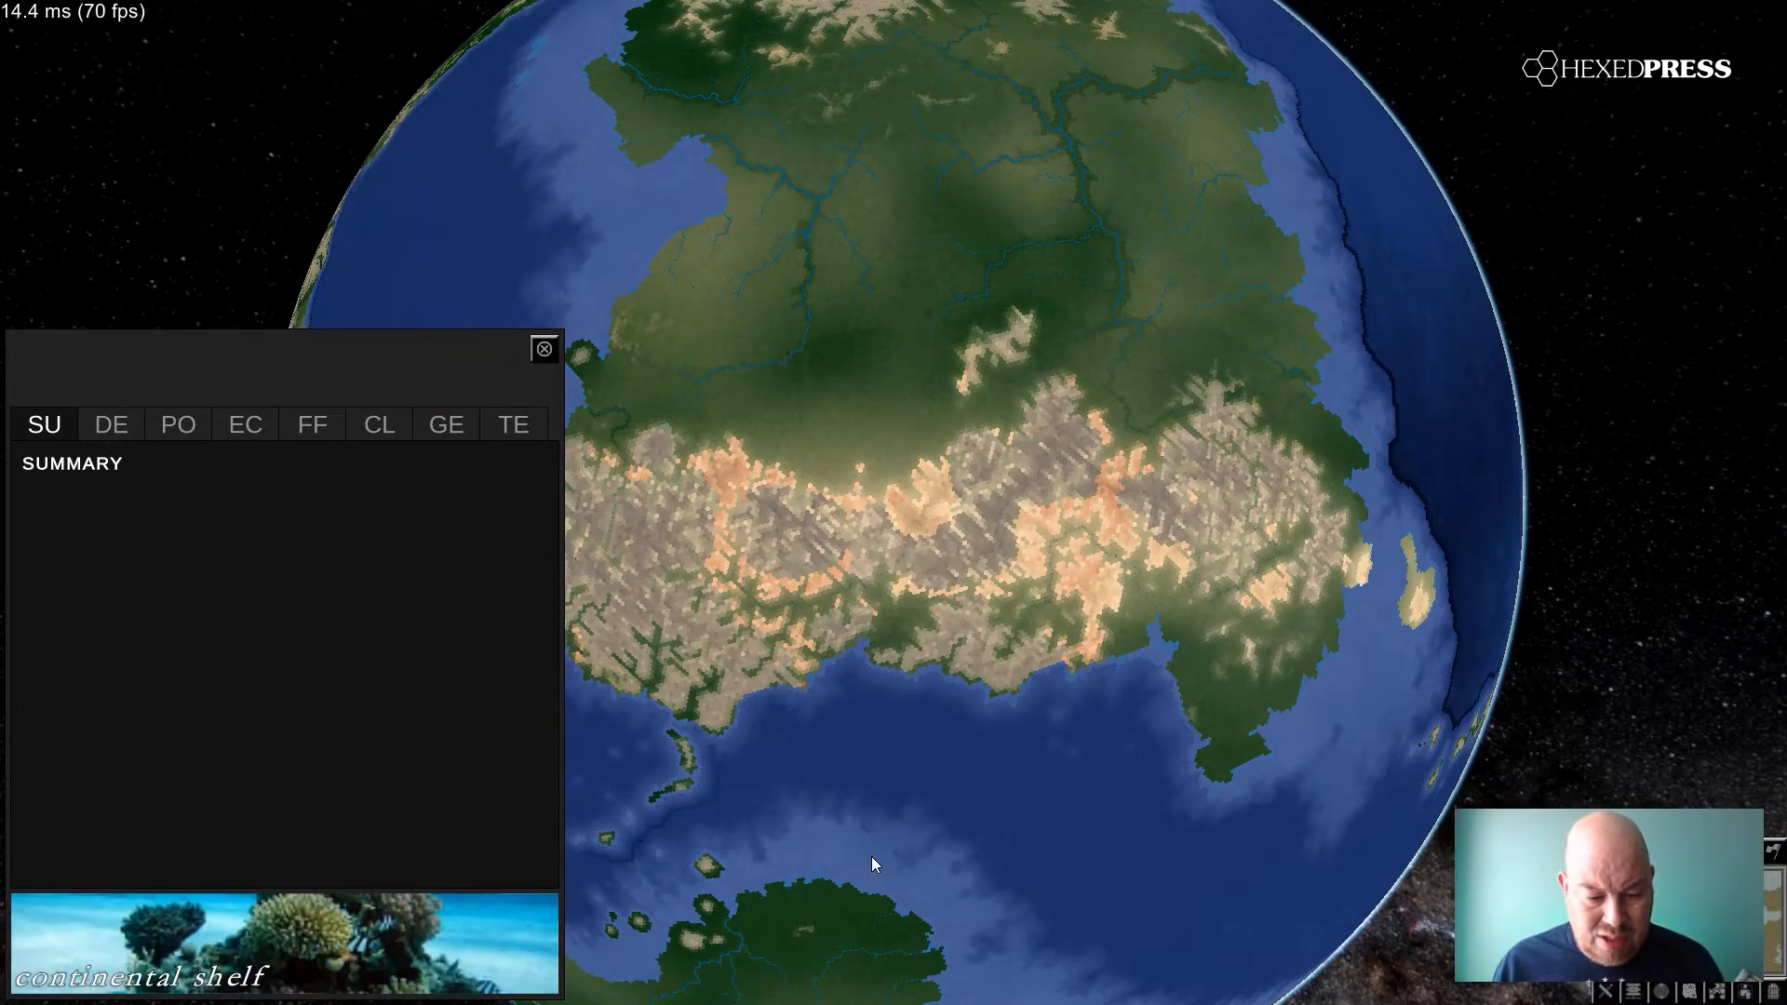
{"action": "left_click", "coordinate": [976, 783]}
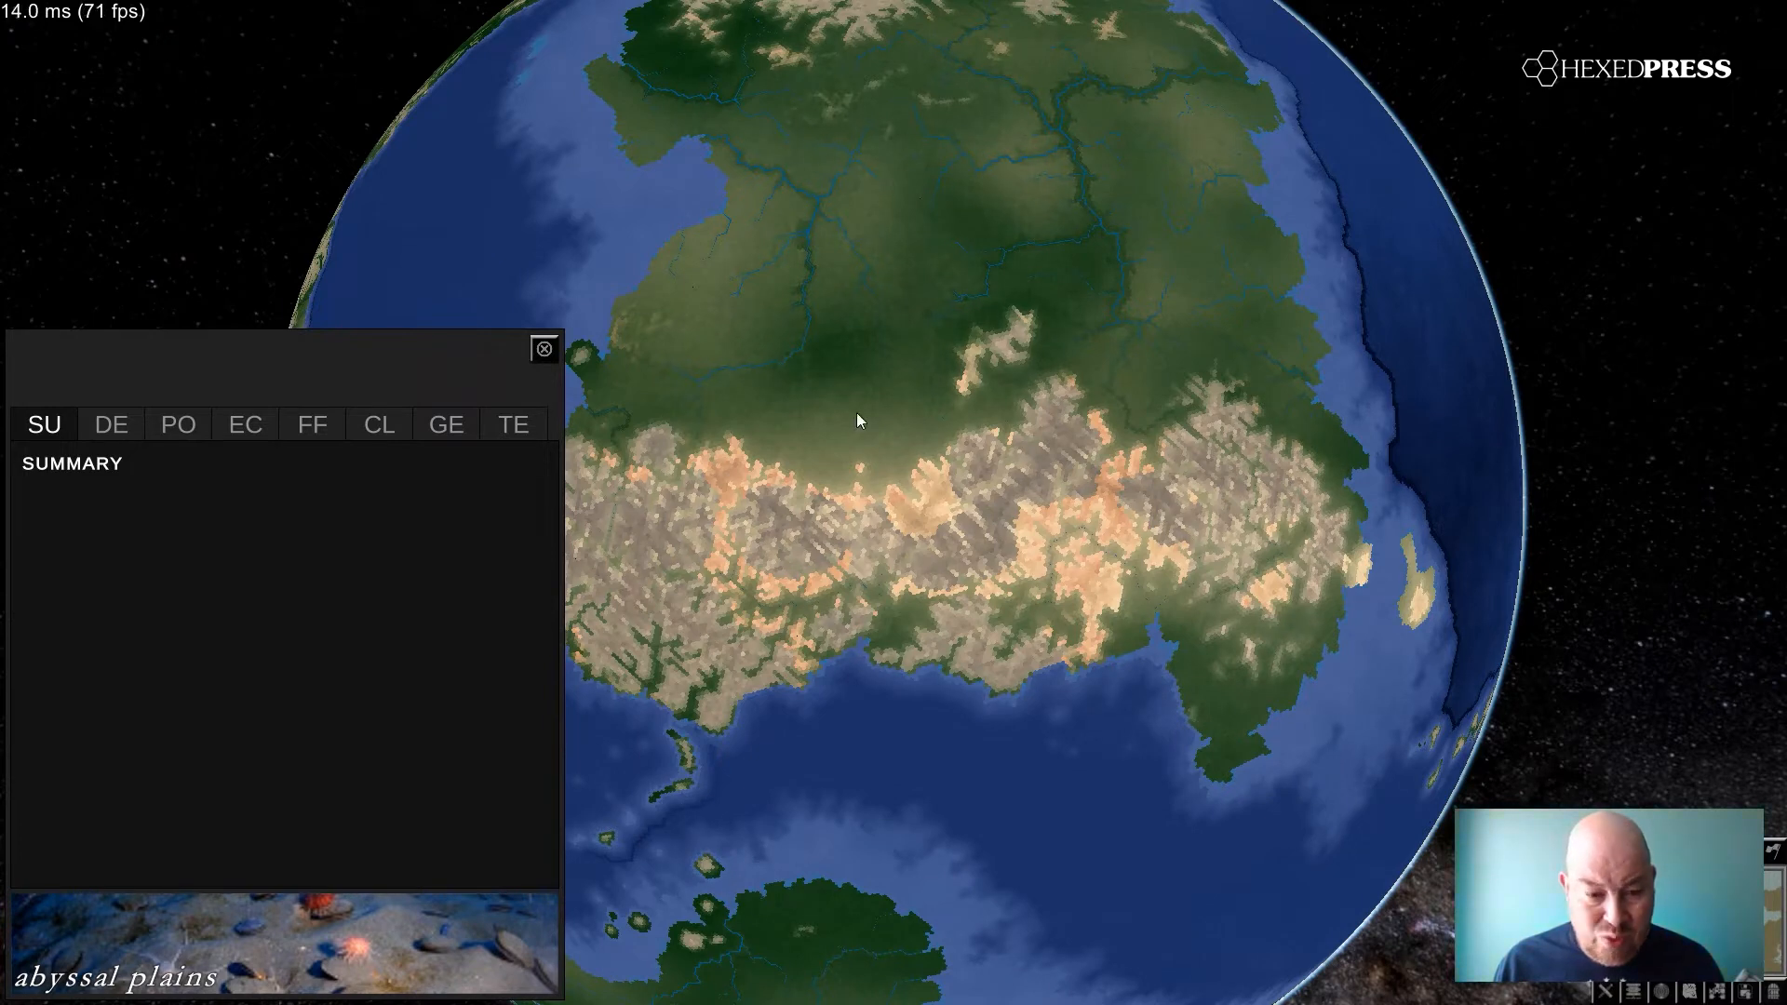
{"action": "left_click", "coordinate": [545, 349]}
{"action": "left_click_drag", "start_coordinate": [756, 415], "coordinate": [758, 622]}
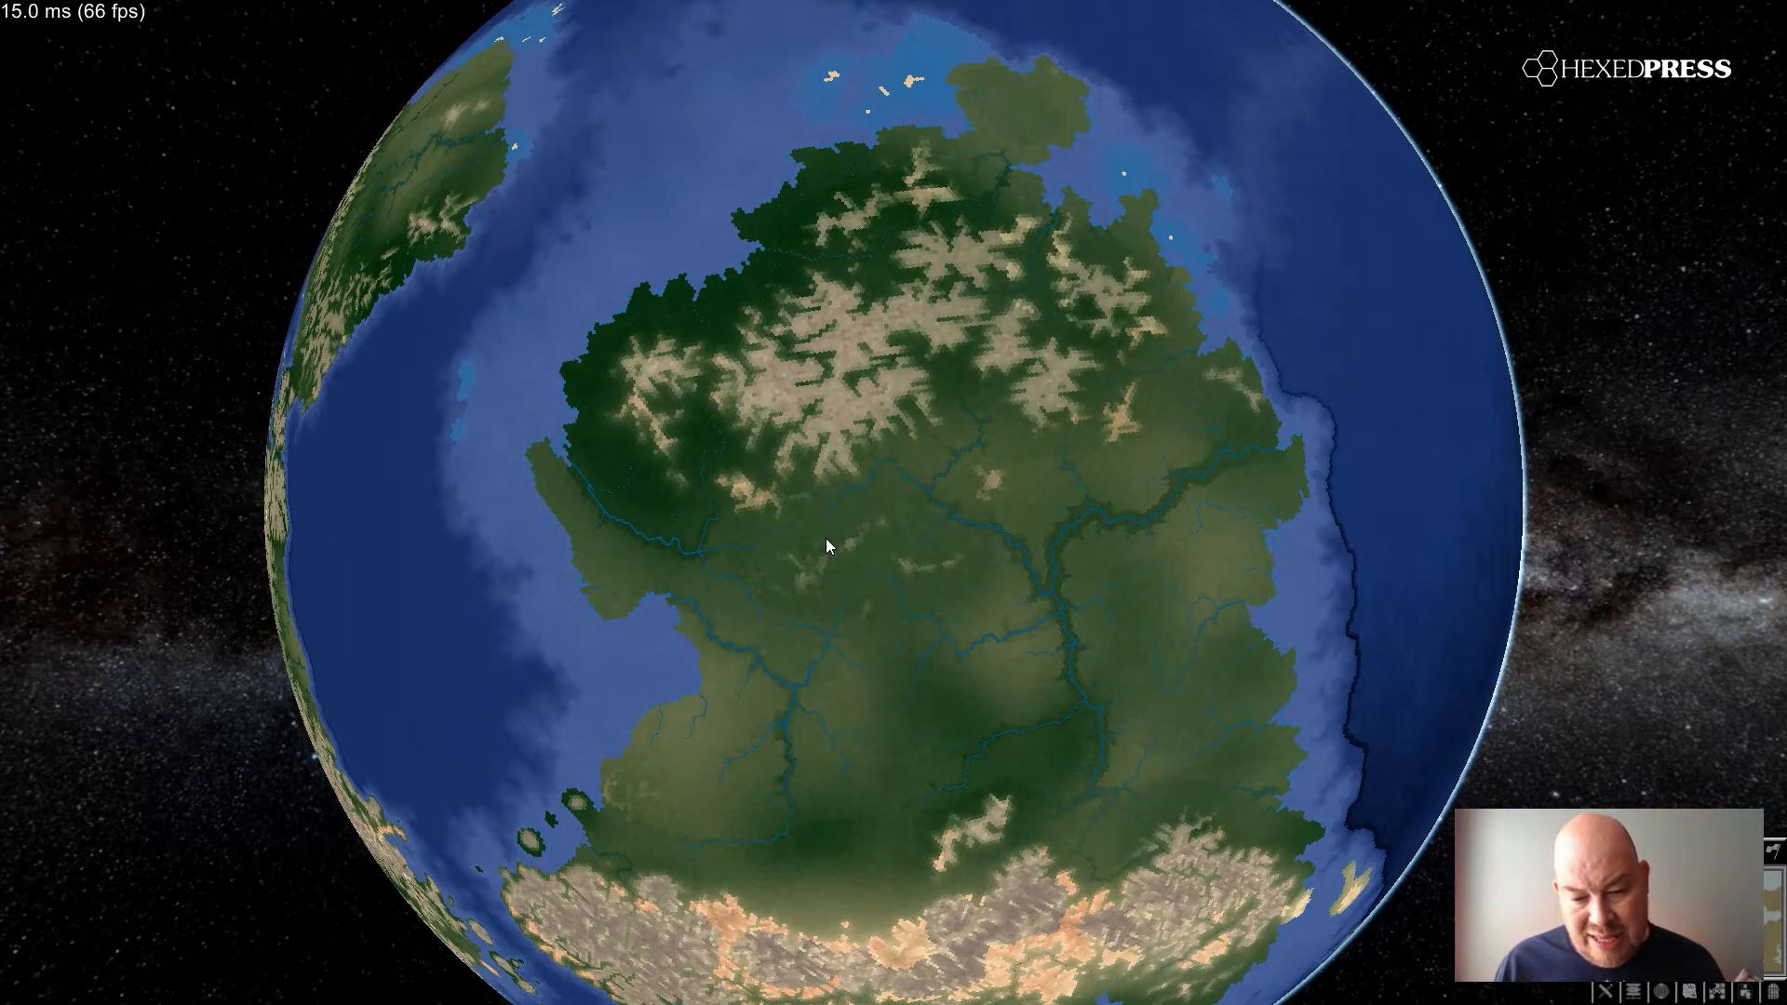
- Inspect the biome of a lowland tile near the large continent's eastern river mouth, and close the tile details
{"action": "scroll", "coordinate": [830, 538], "scroll_direction": "up", "scroll_amount": 3}
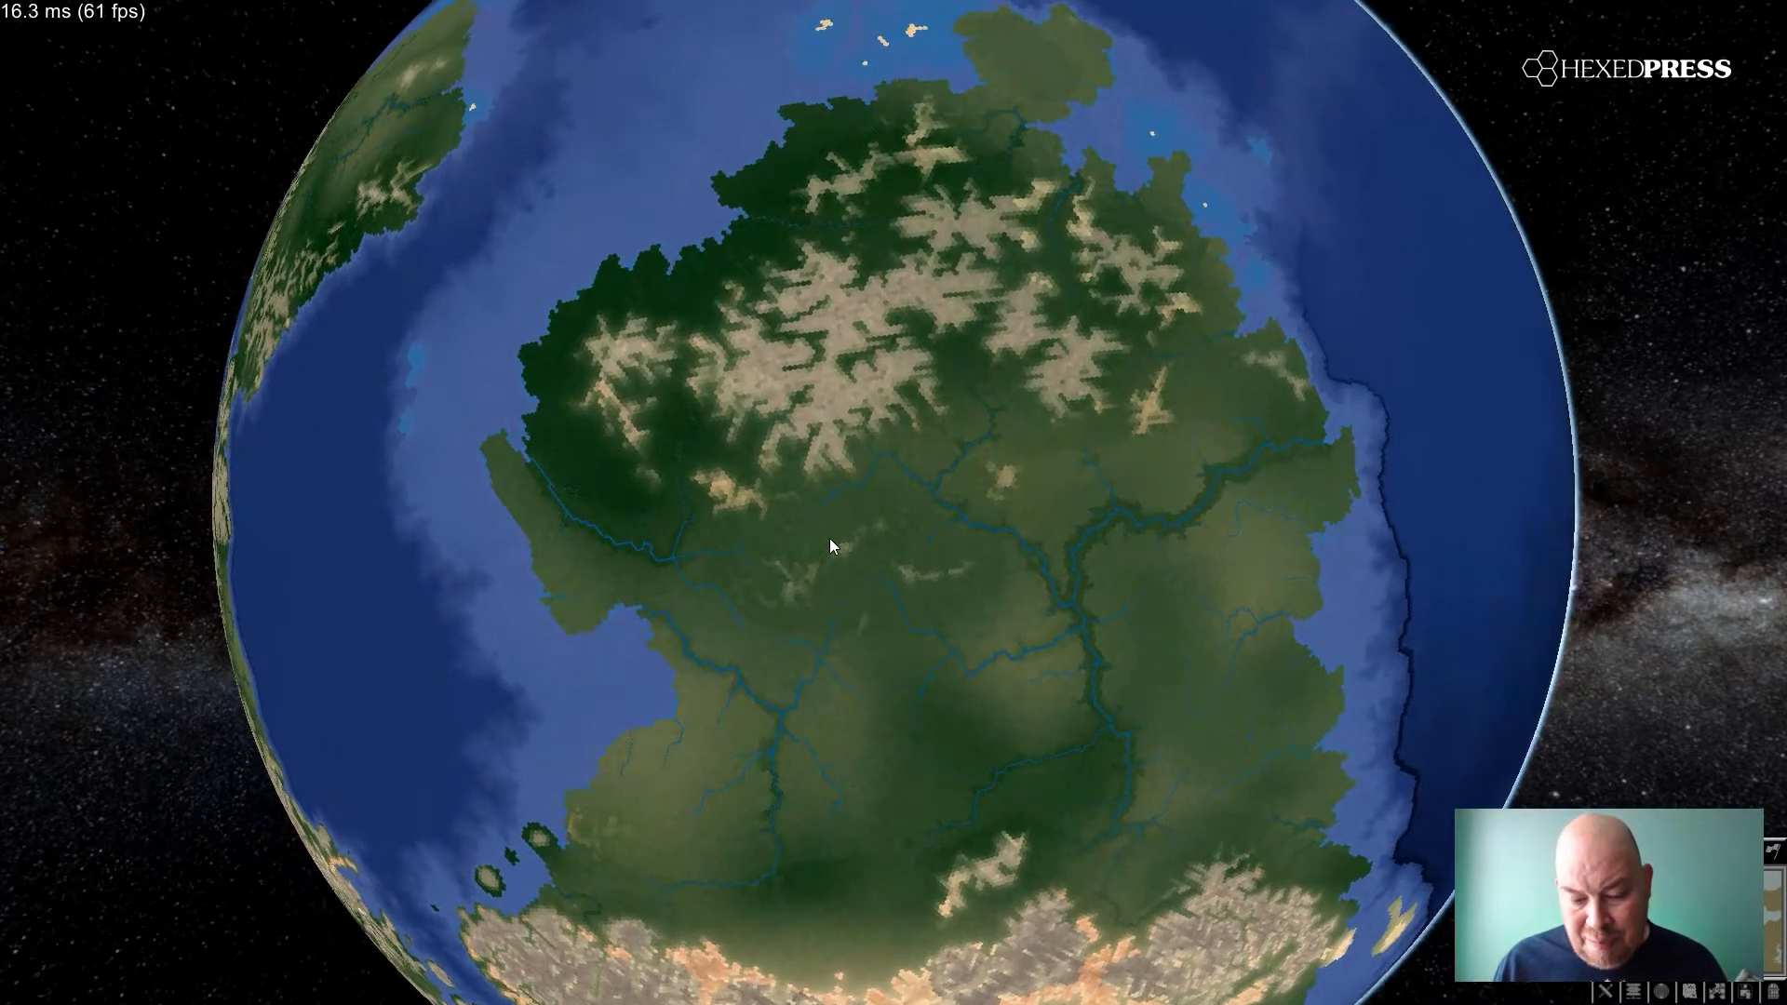
{"action": "scroll", "coordinate": [879, 586], "scroll_direction": "down", "scroll_amount": 5}
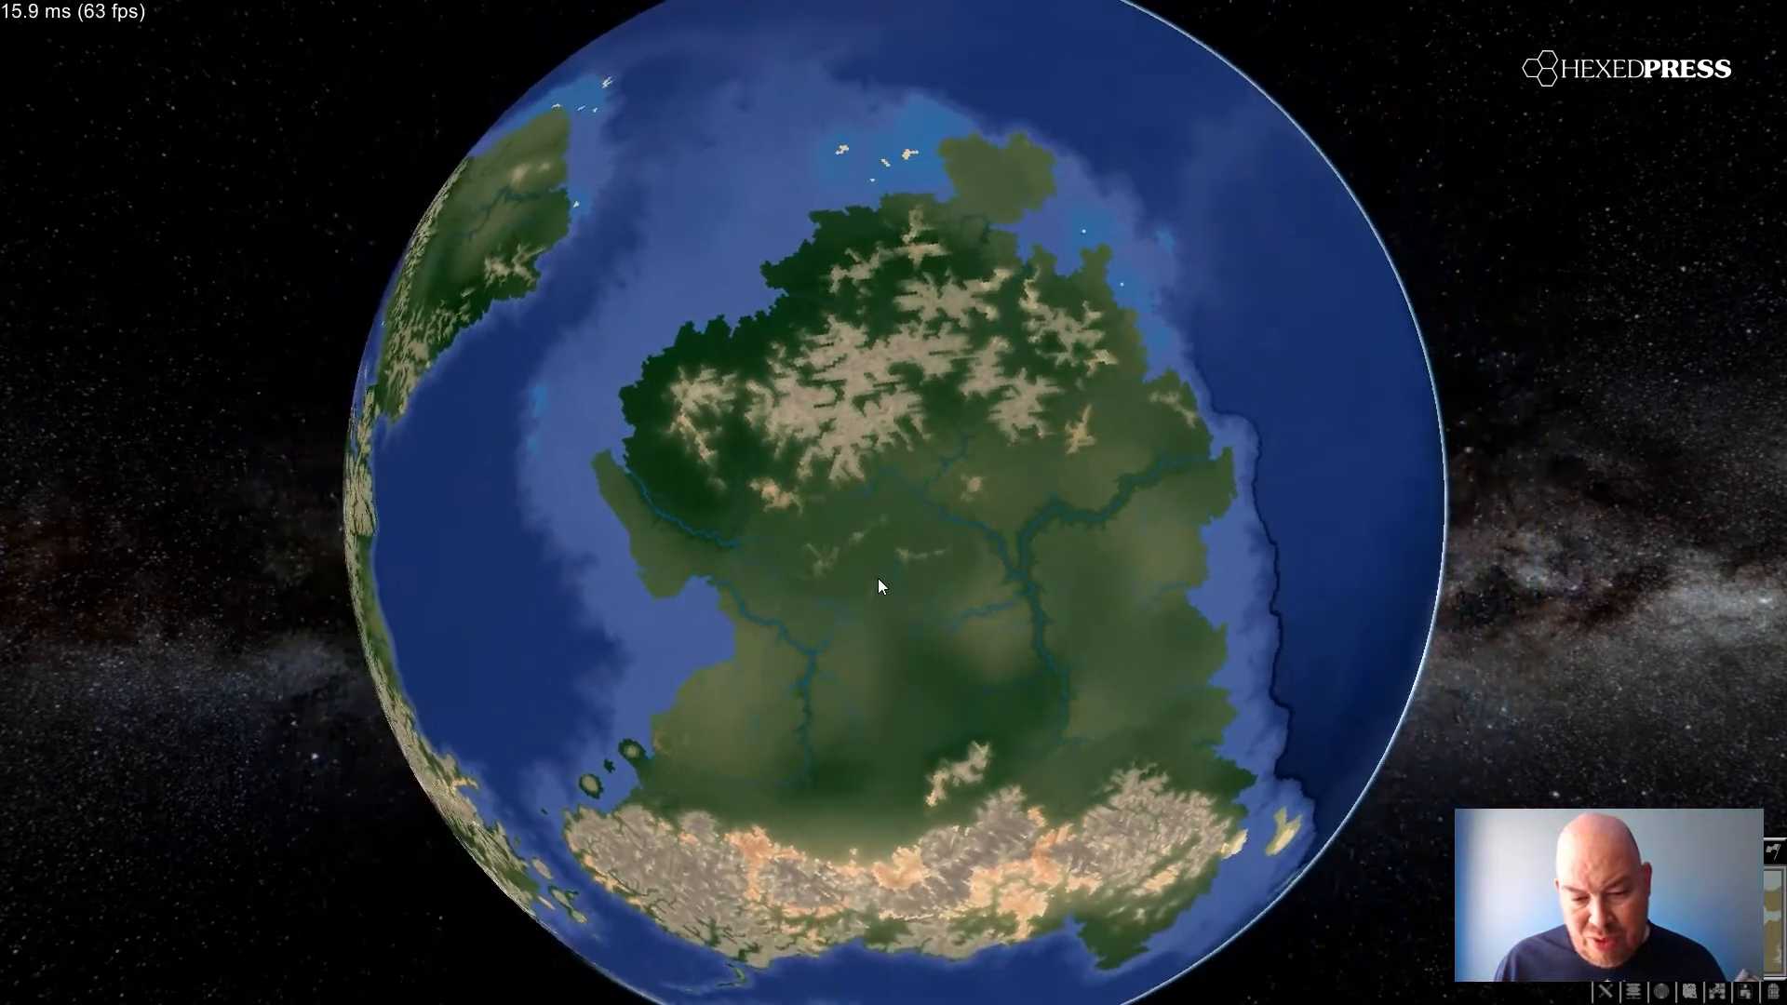
{"action": "scroll", "coordinate": [879, 578], "scroll_direction": "up", "scroll_amount": 3}
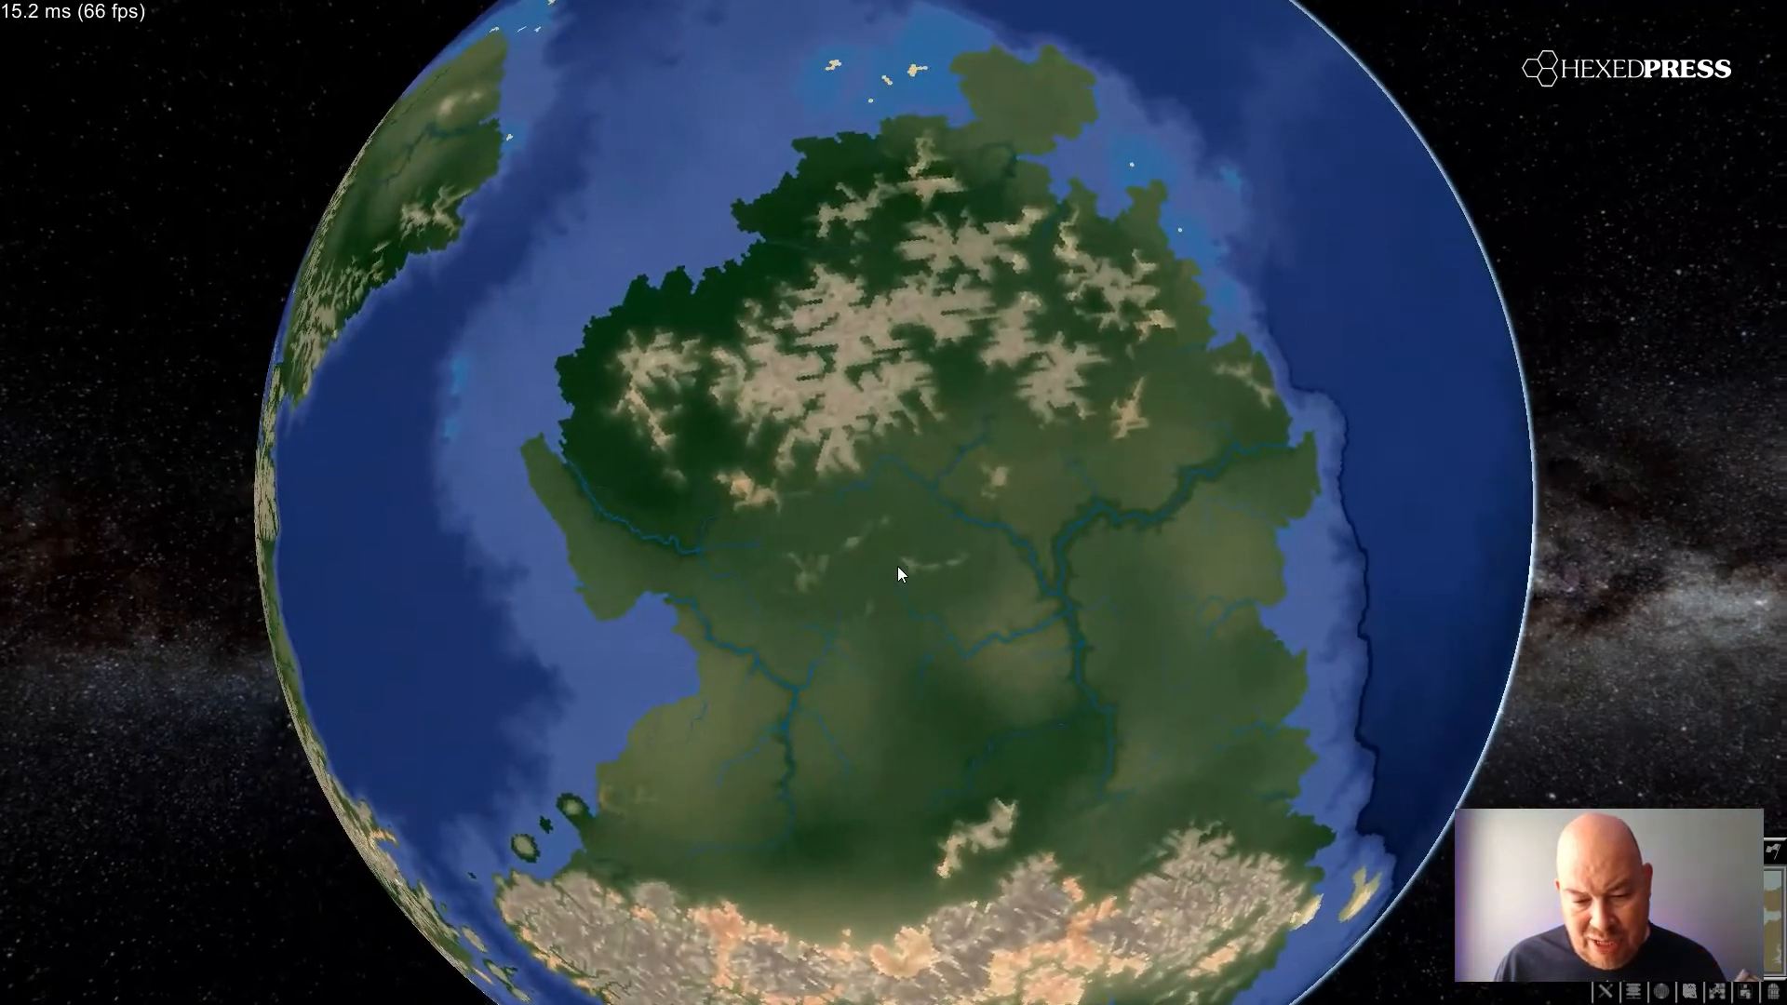
{"action": "mouse_move", "coordinate": [969, 549]}
{"action": "left_mouse_down"}
{"action": "mouse_move", "coordinate": [1020, 561]}
{"action": "mouse_move", "coordinate": [974, 538]}
{"action": "left_mouse_up"}
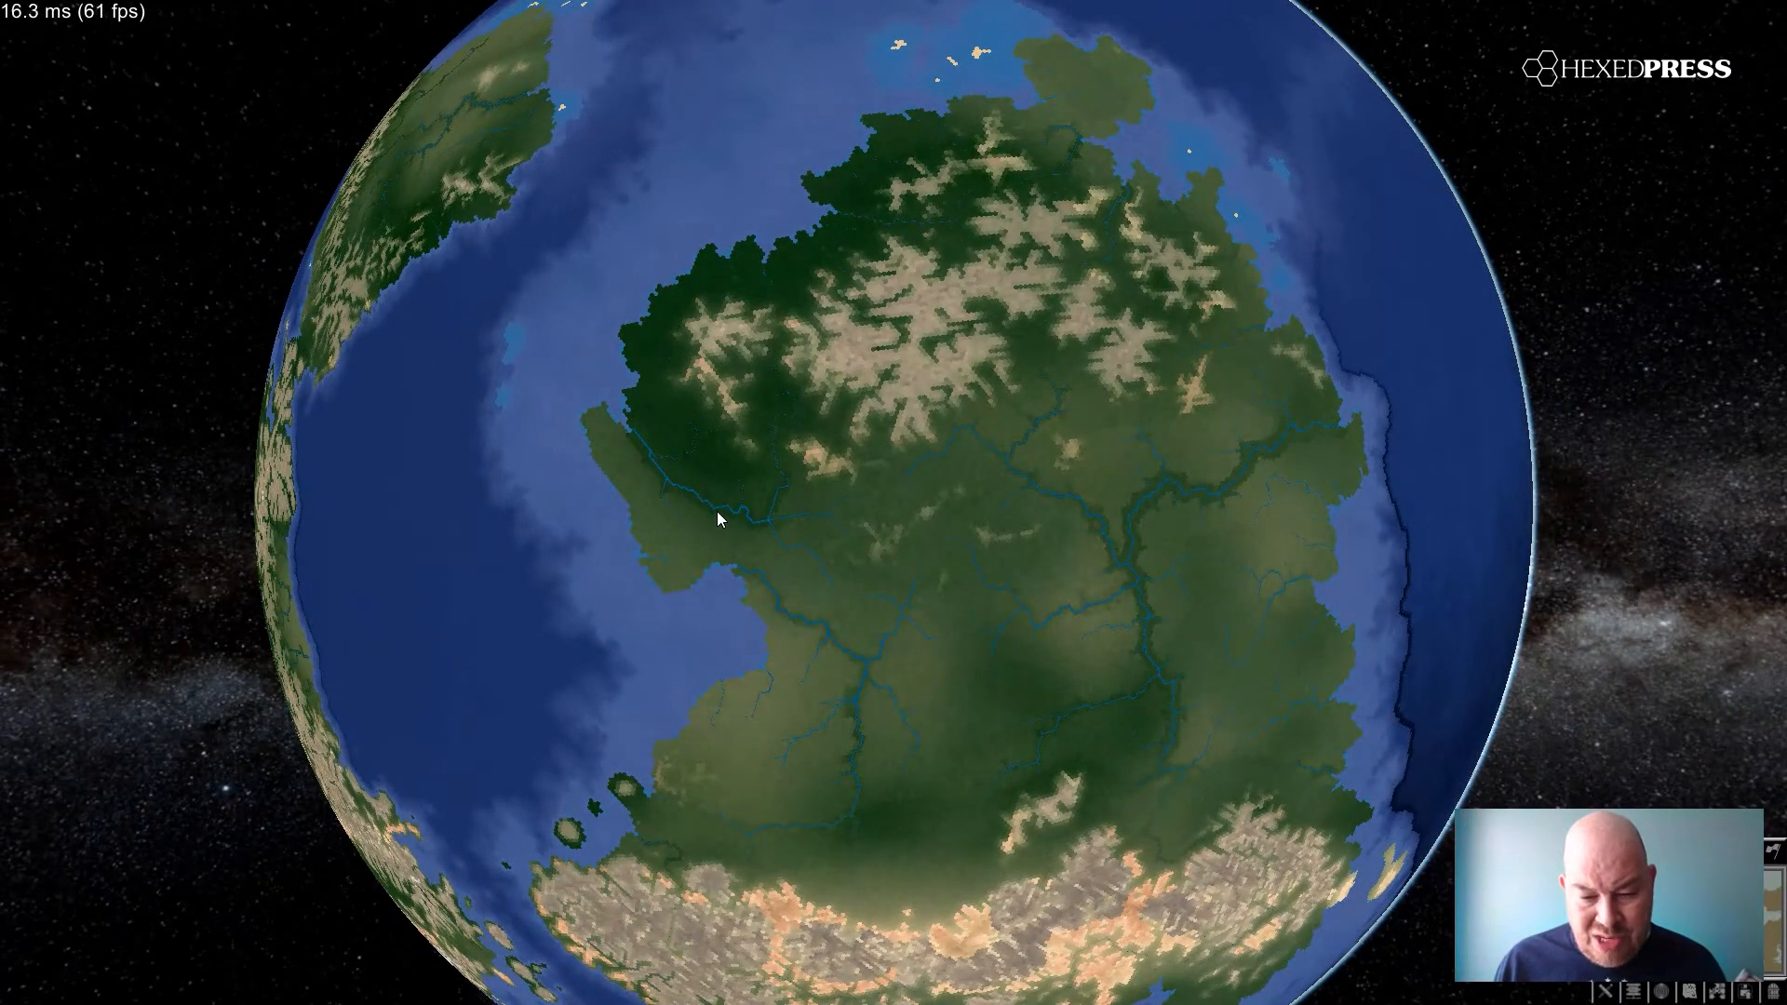
{"action": "left_click", "coordinate": [1277, 457]}
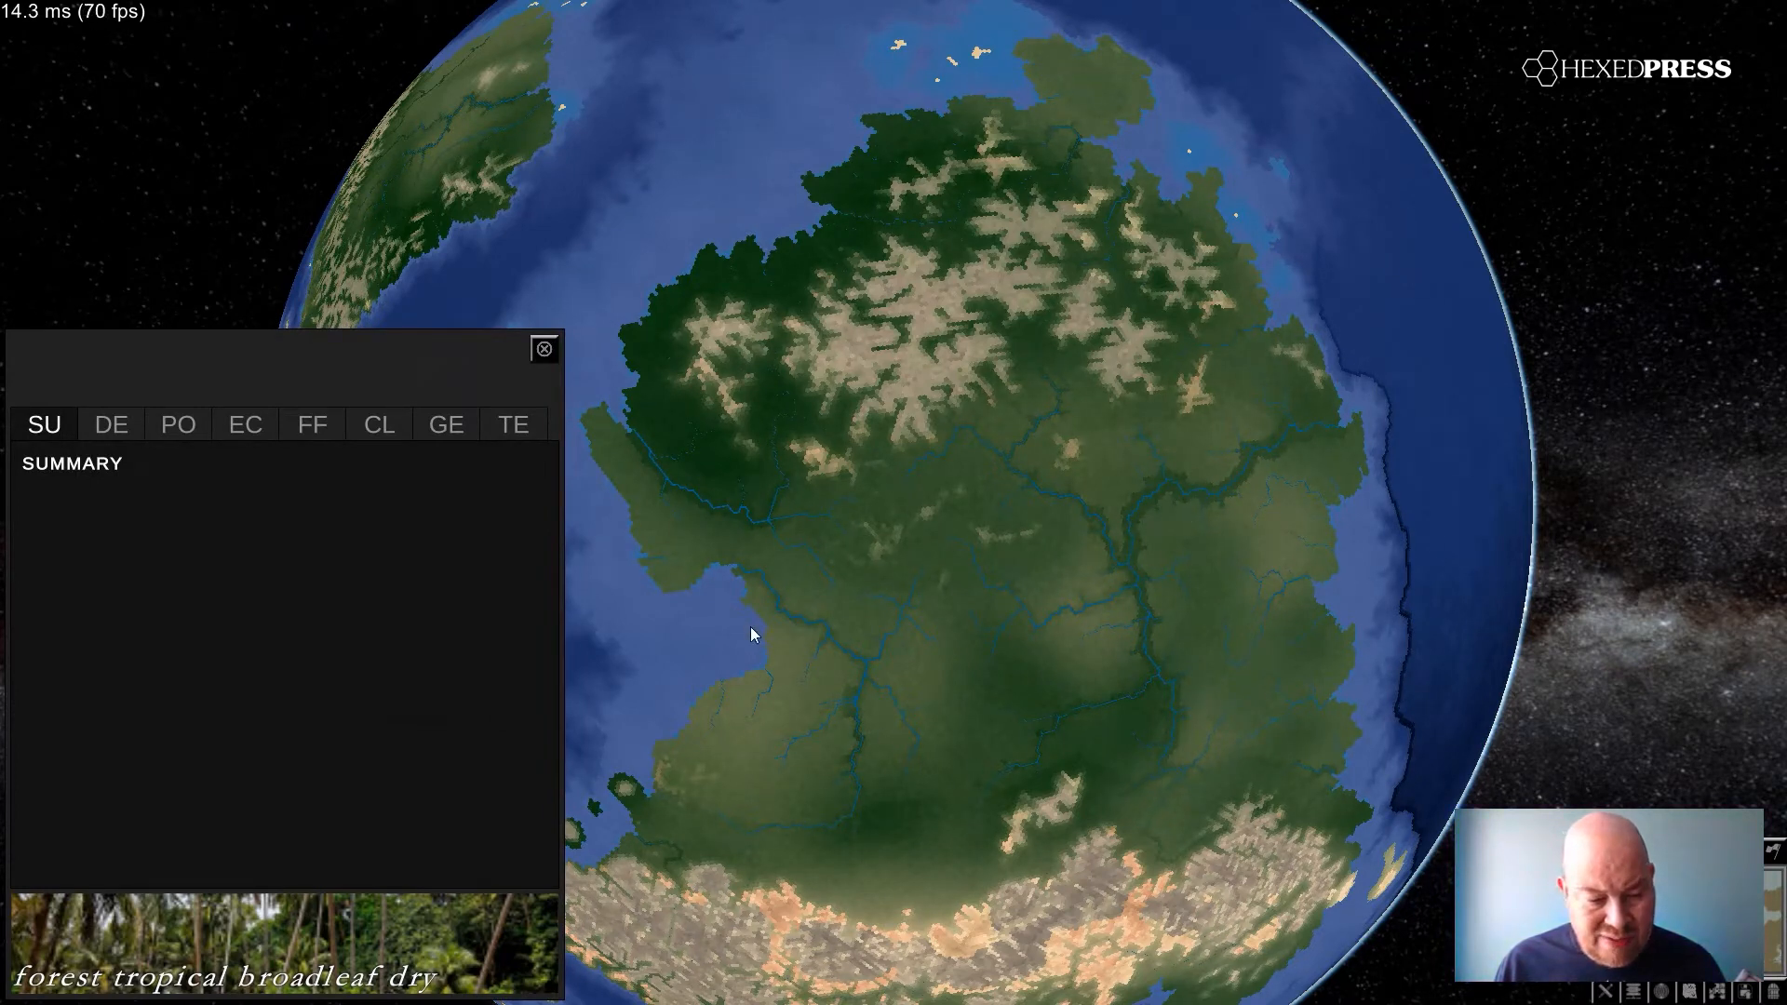
{"action": "left_click", "coordinate": [539, 356]}
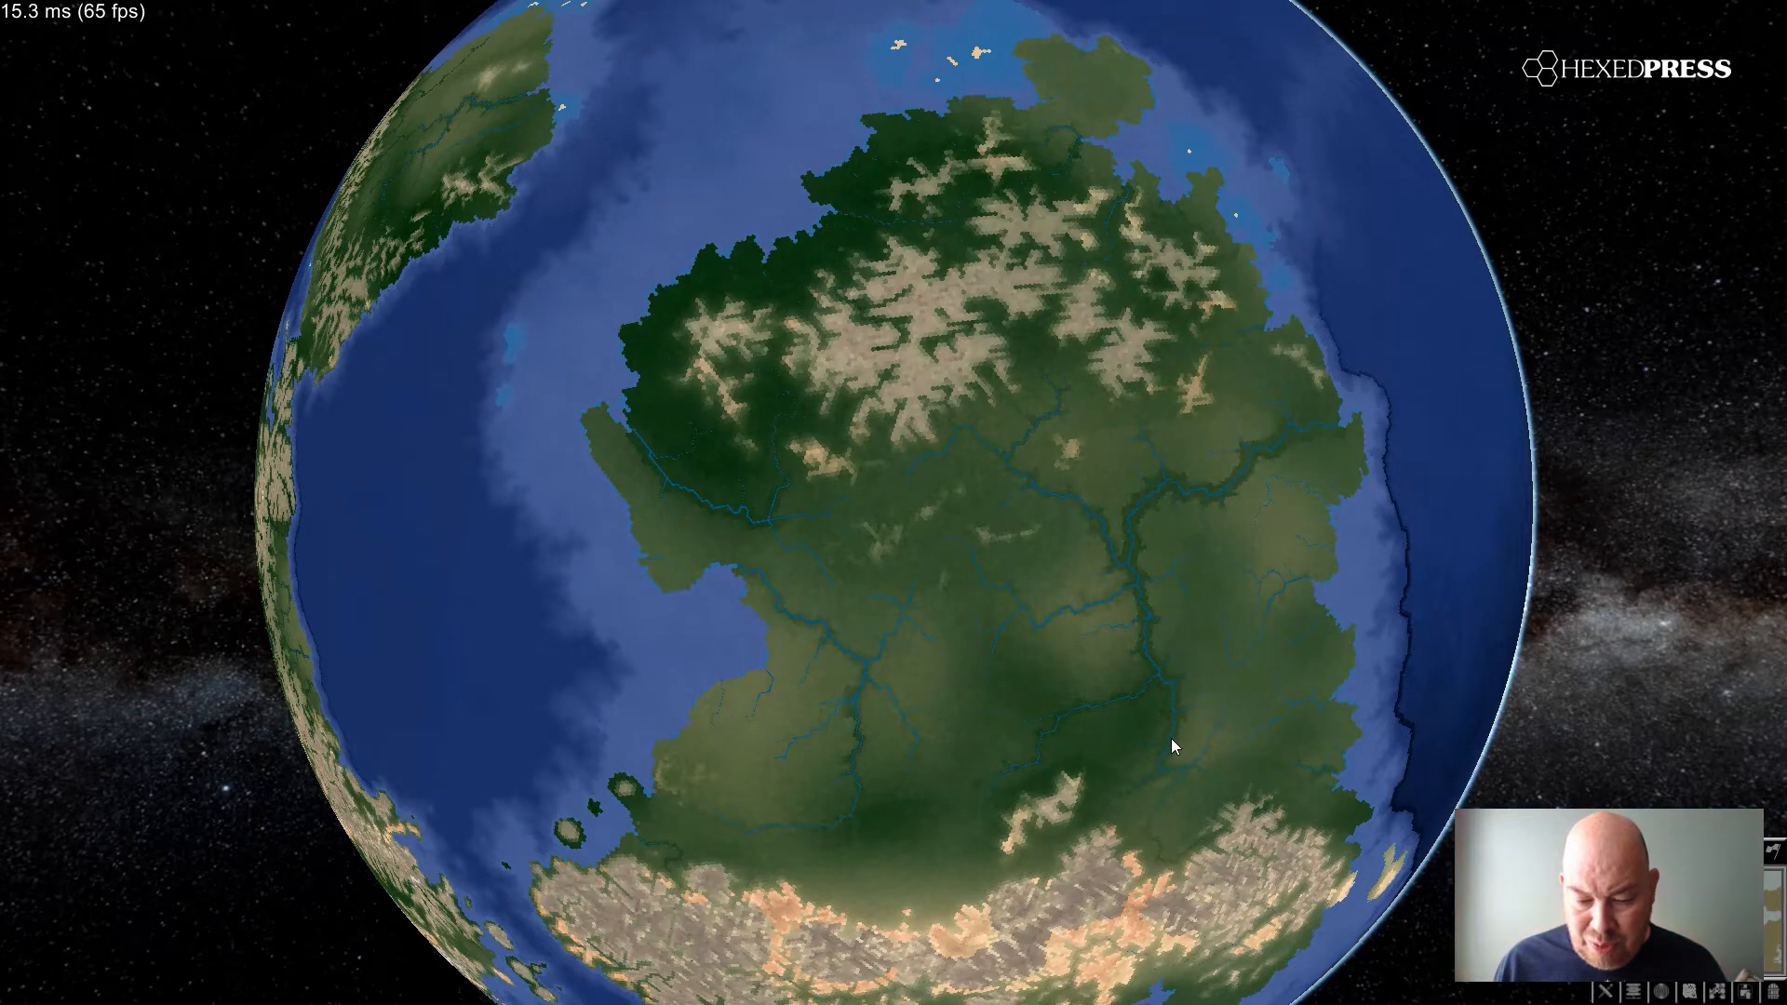
- Examine the large continent's northern highlands at hex-tile level and the rivers running along their southern edge
{"action": "scroll", "coordinate": [1043, 657], "scroll_direction": "up", "scroll_amount": 4}
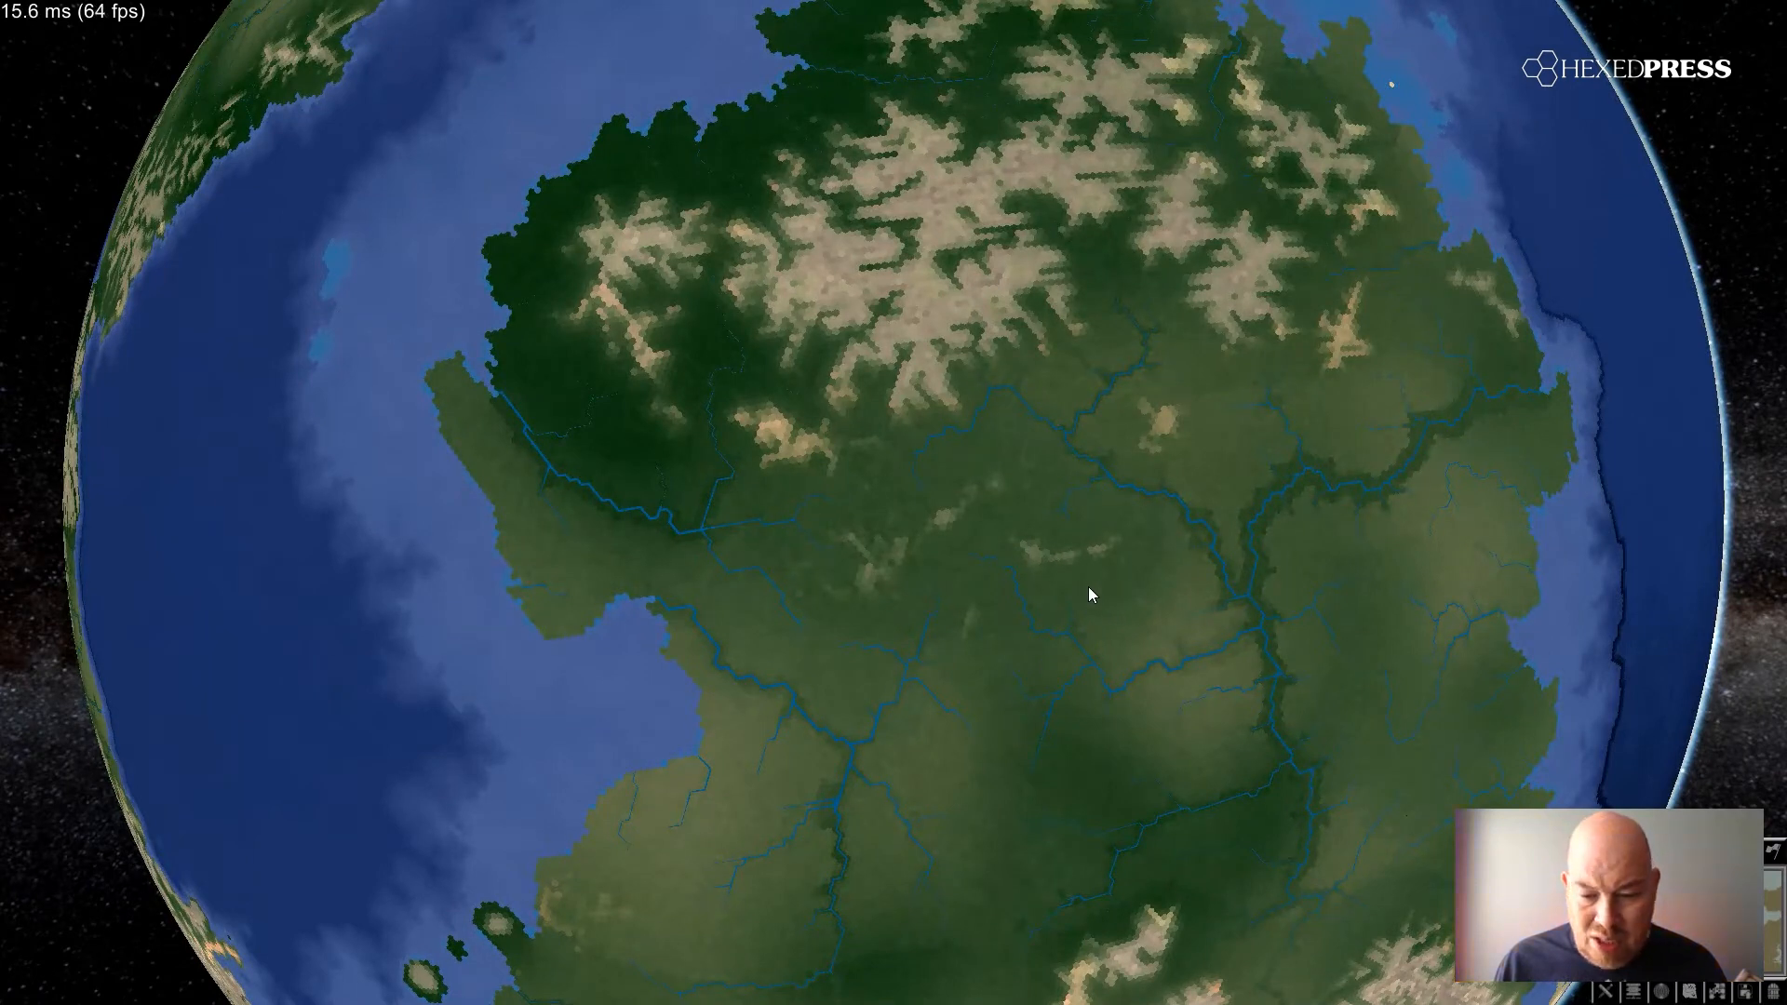
{"action": "left_click_drag", "start_coordinate": [1079, 606], "coordinate": [970, 787]}
{"action": "scroll", "coordinate": [919, 515], "scroll_direction": "up", "scroll_amount": 6}
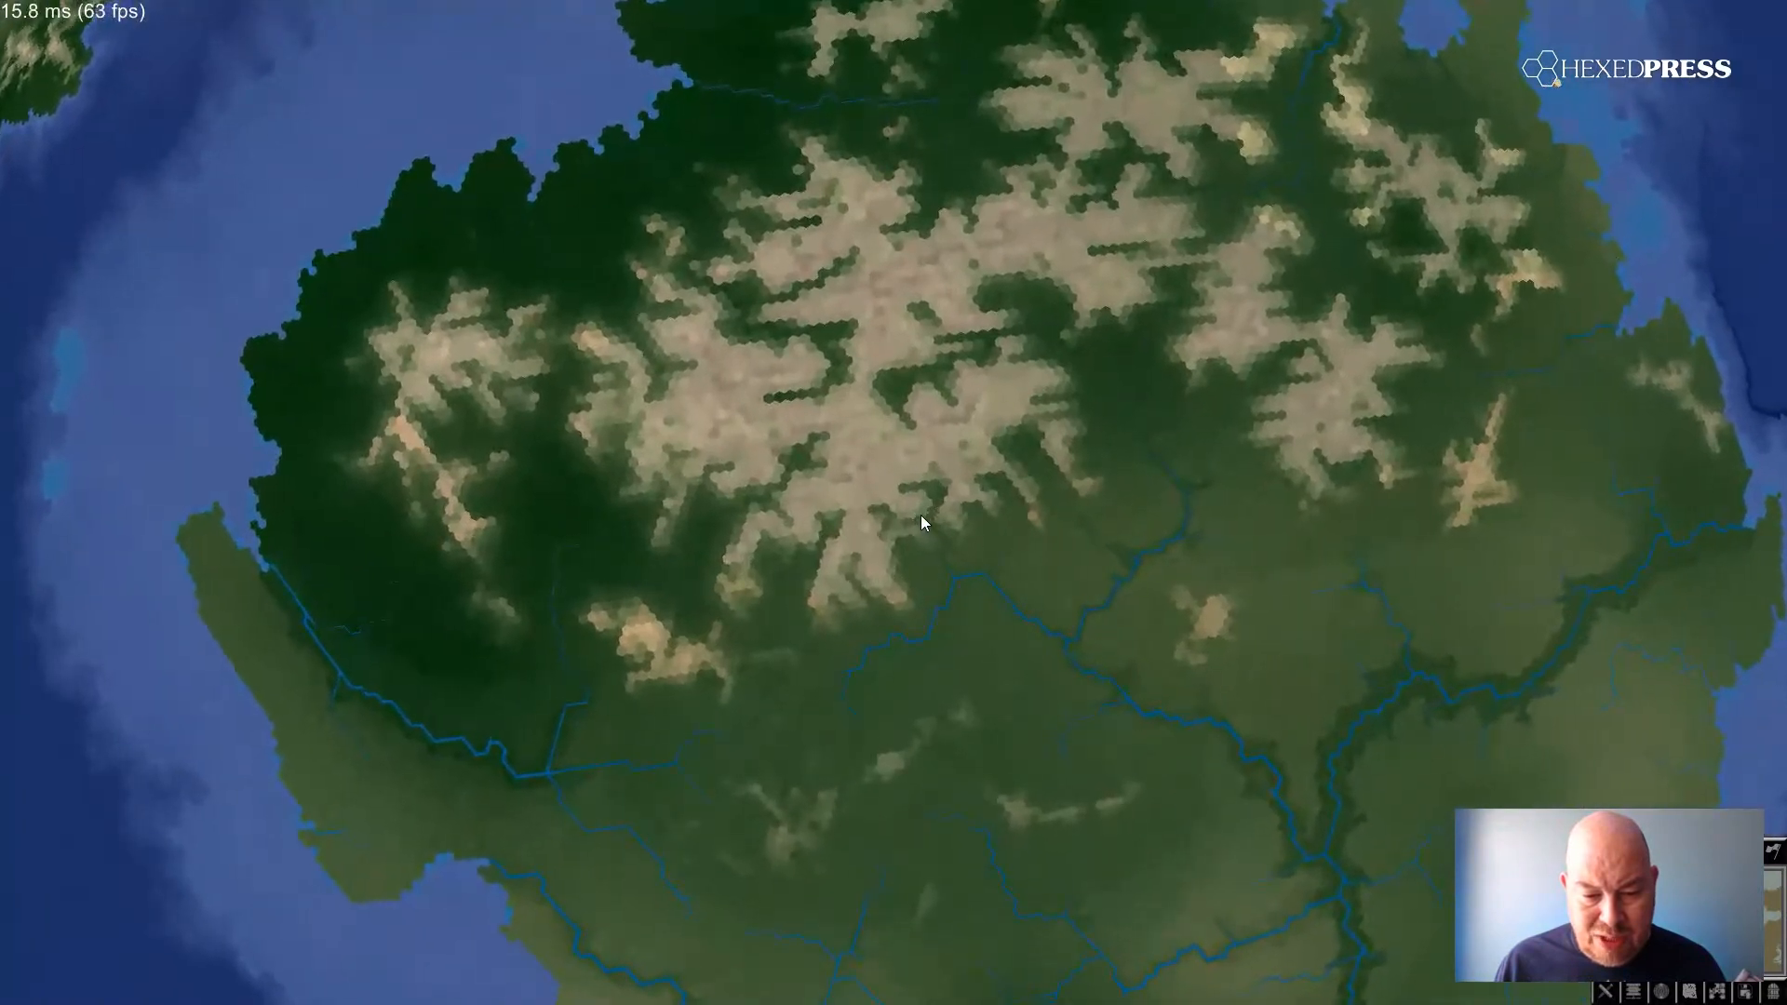
{"action": "scroll", "coordinate": [920, 516], "scroll_direction": "up", "scroll_amount": 5}
{"action": "scroll", "coordinate": [857, 550], "scroll_direction": "down", "scroll_amount": 4}
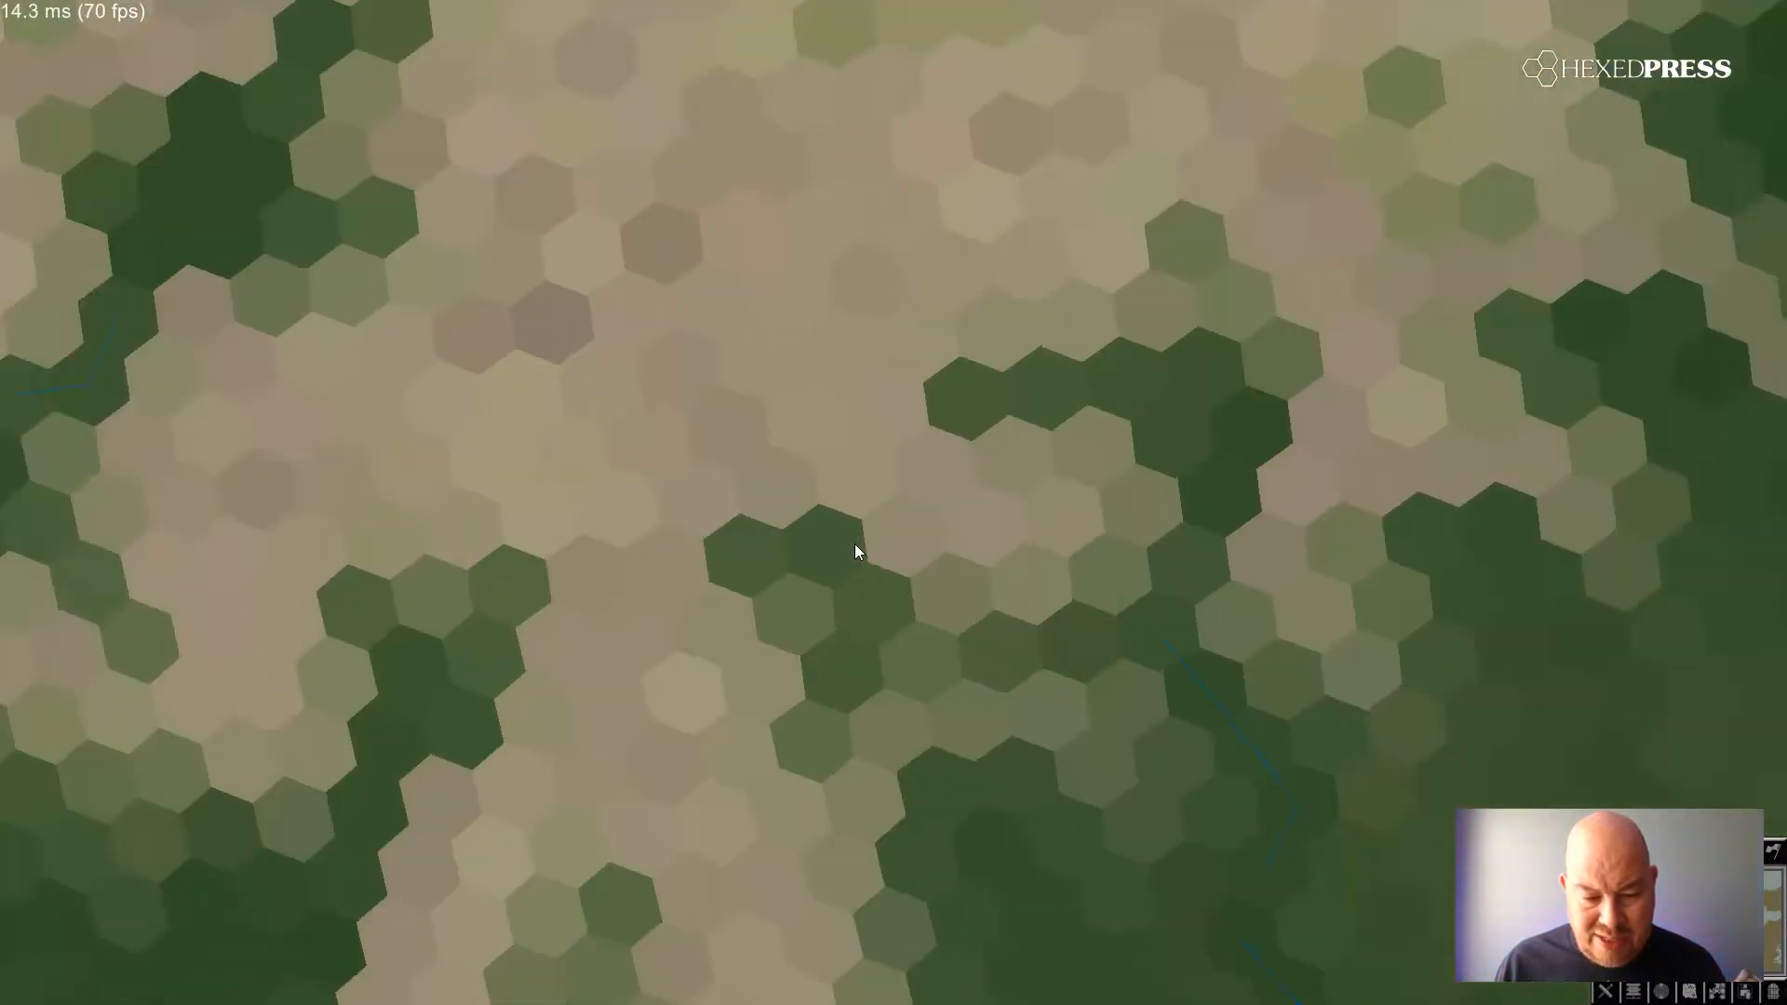
{"action": "scroll", "coordinate": [856, 540], "scroll_direction": "down", "scroll_amount": 5}
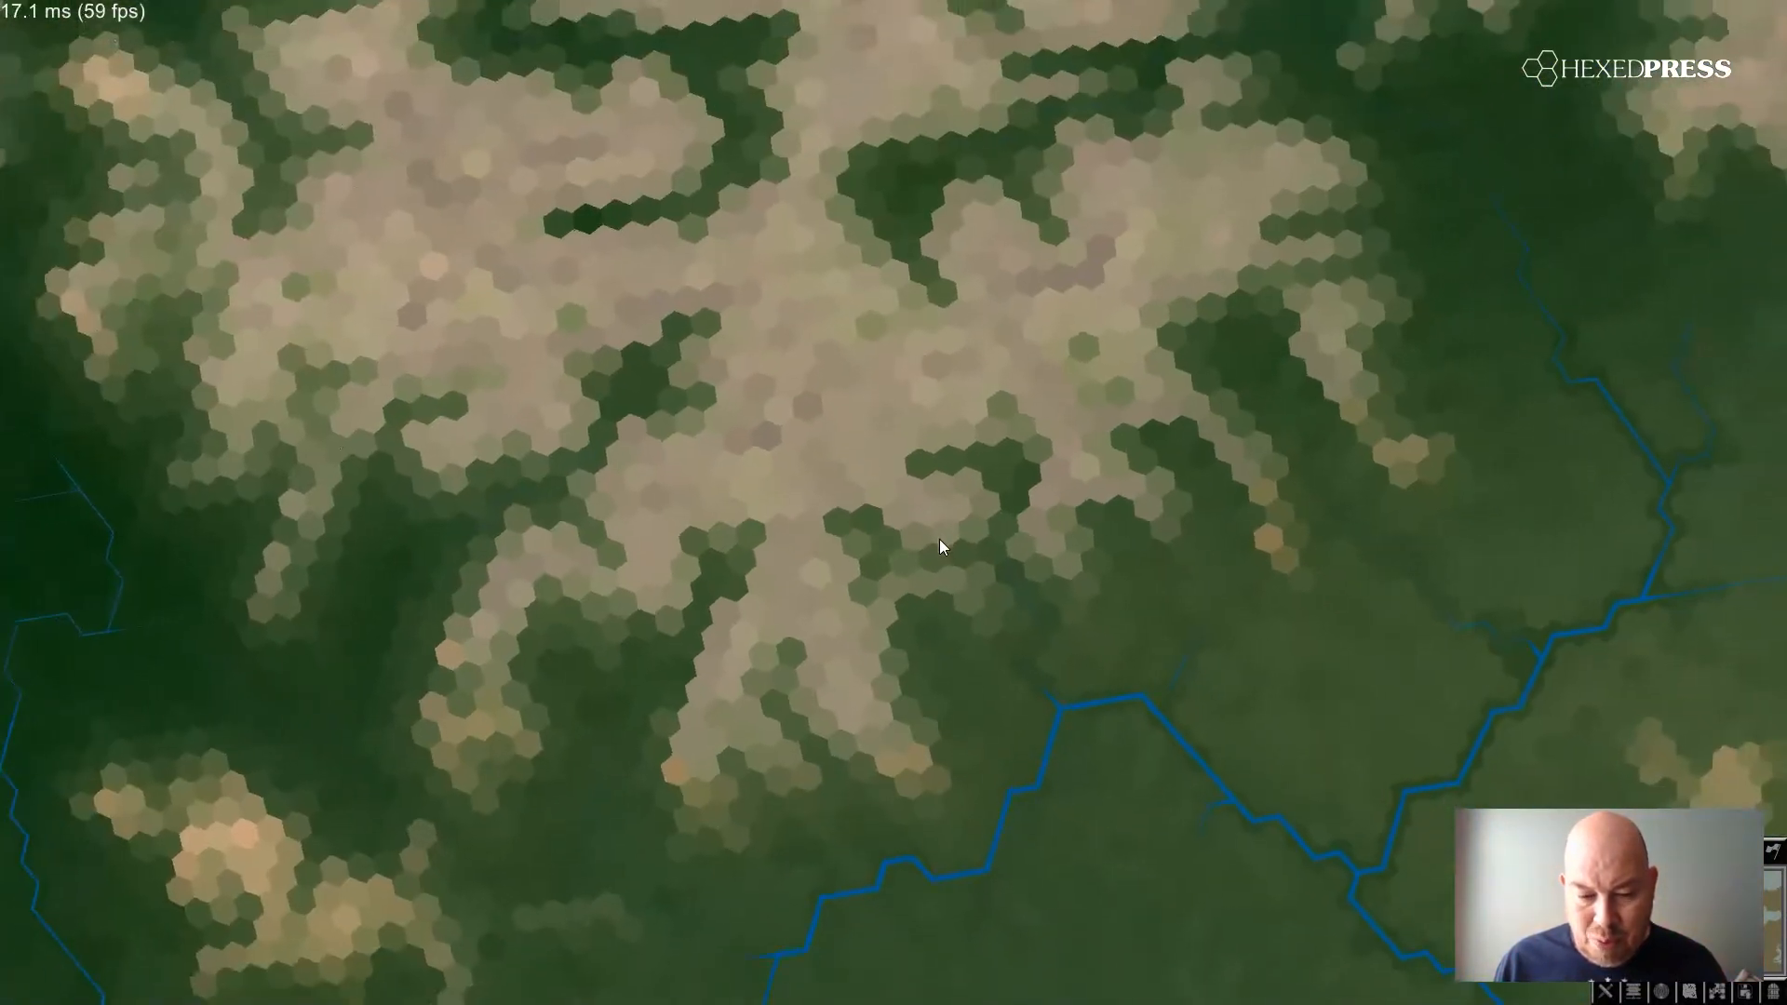
{"action": "scroll", "coordinate": [940, 540], "scroll_direction": "up", "scroll_amount": 4}
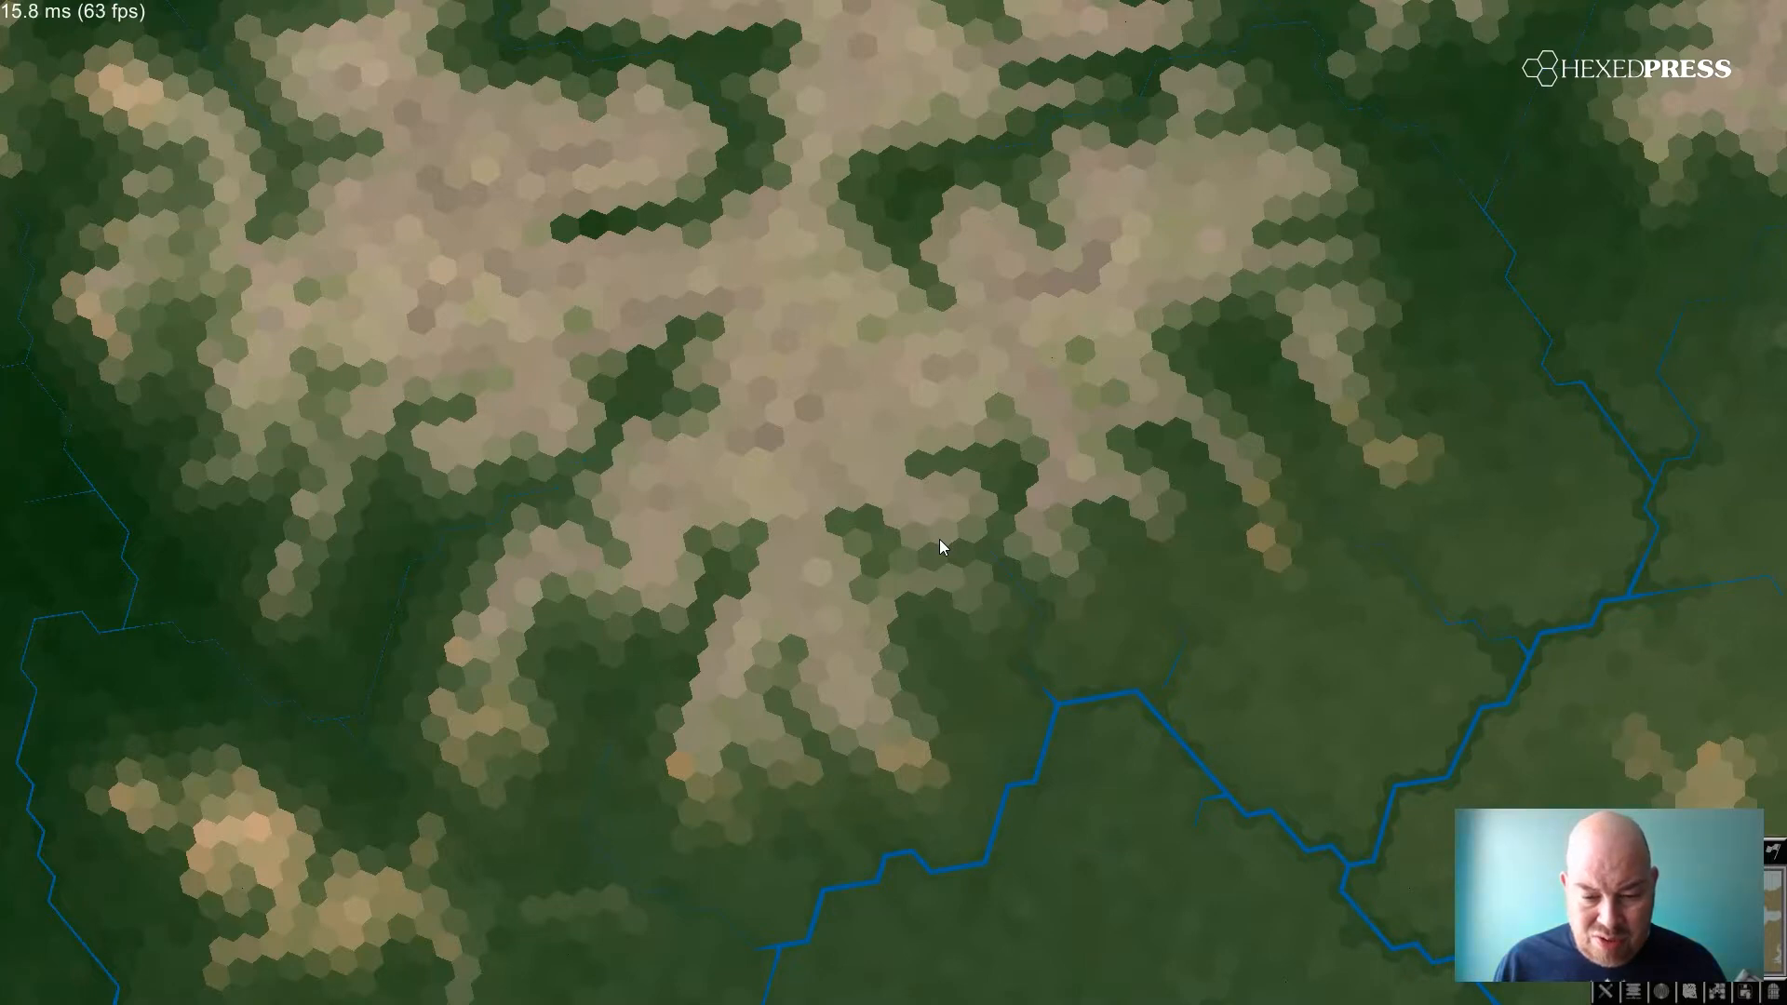
{"action": "scroll", "coordinate": [940, 540], "scroll_direction": "down", "scroll_amount": 4}
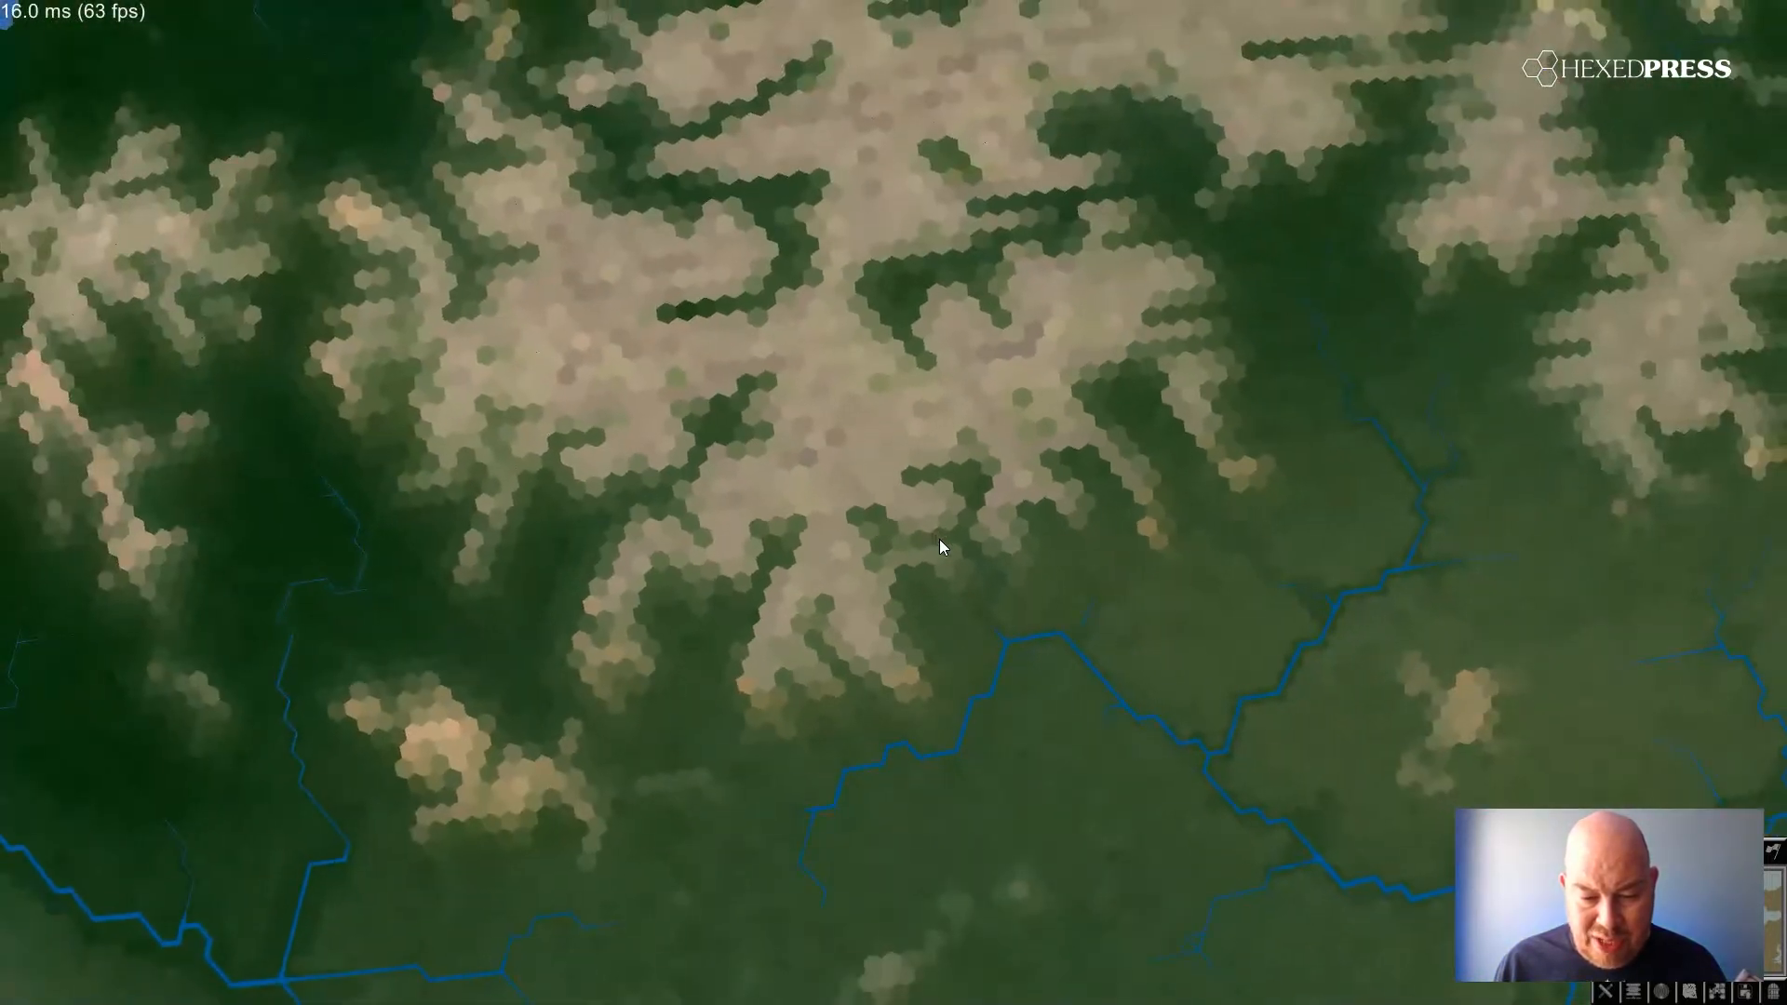
{"action": "scroll", "coordinate": [940, 547], "scroll_direction": "up", "scroll_amount": 5}
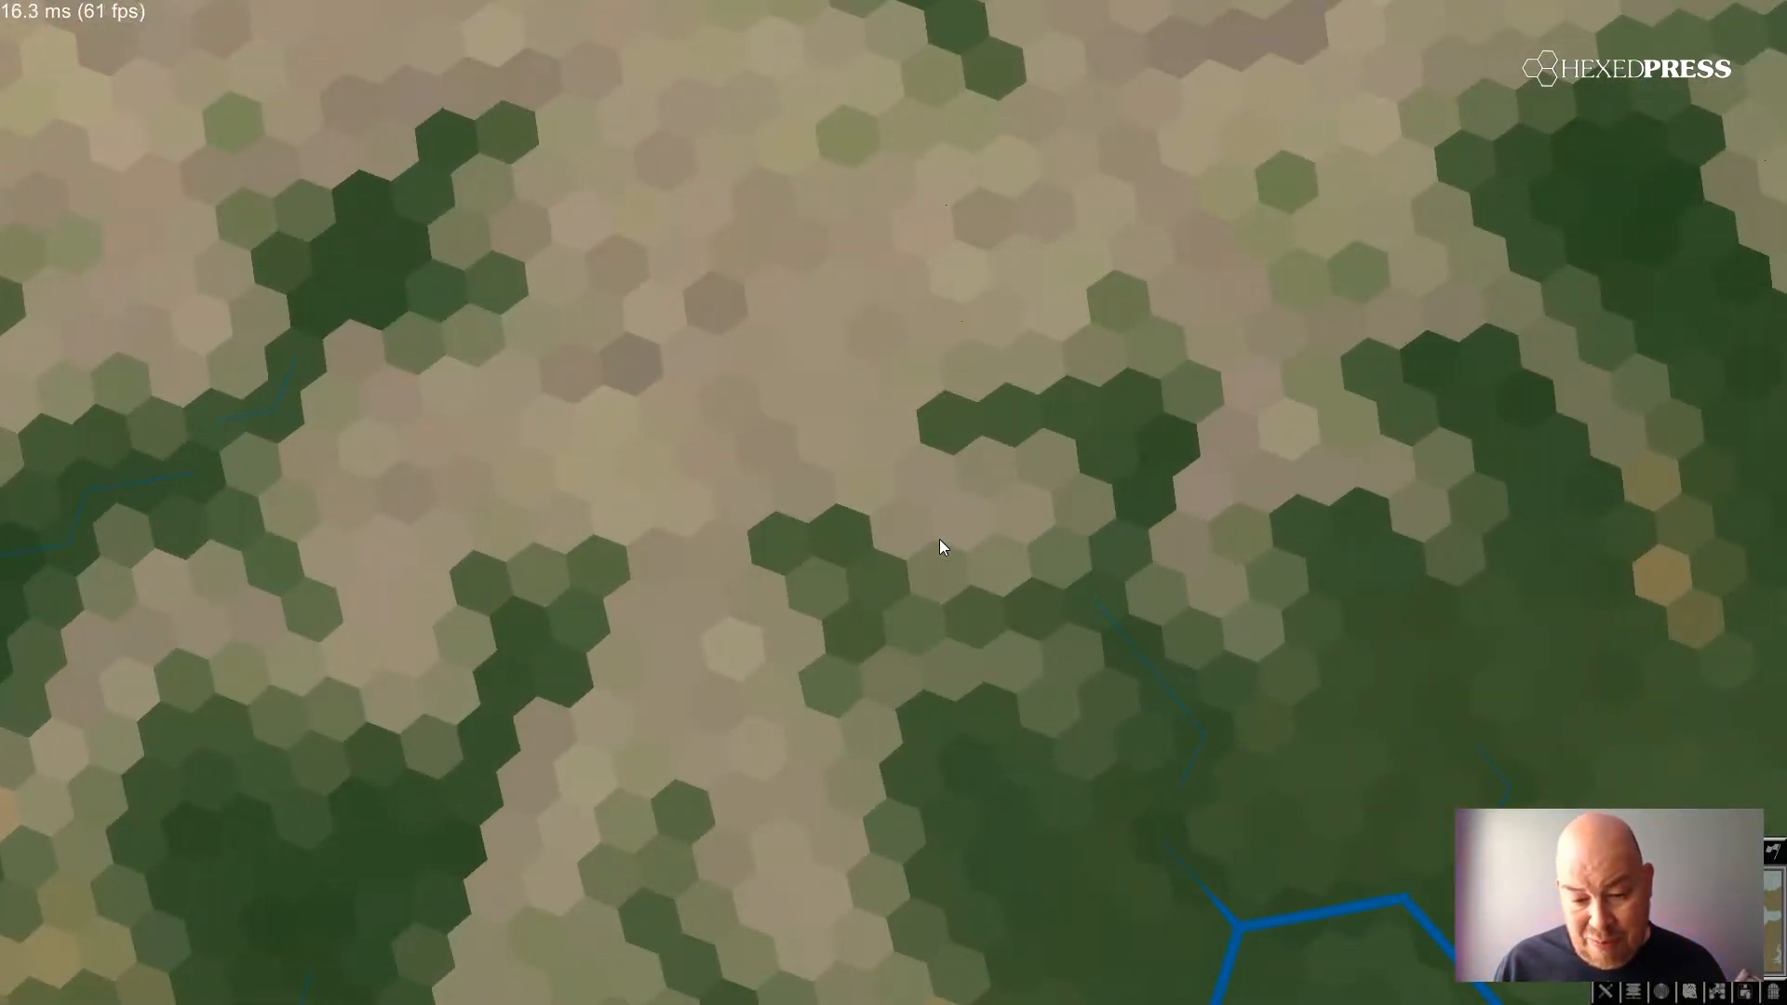
{"action": "left_click_drag", "start_coordinate": [940, 540], "coordinate": [1067, 501]}
{"action": "scroll", "coordinate": [951, 558], "scroll_direction": "down", "scroll_amount": 4}
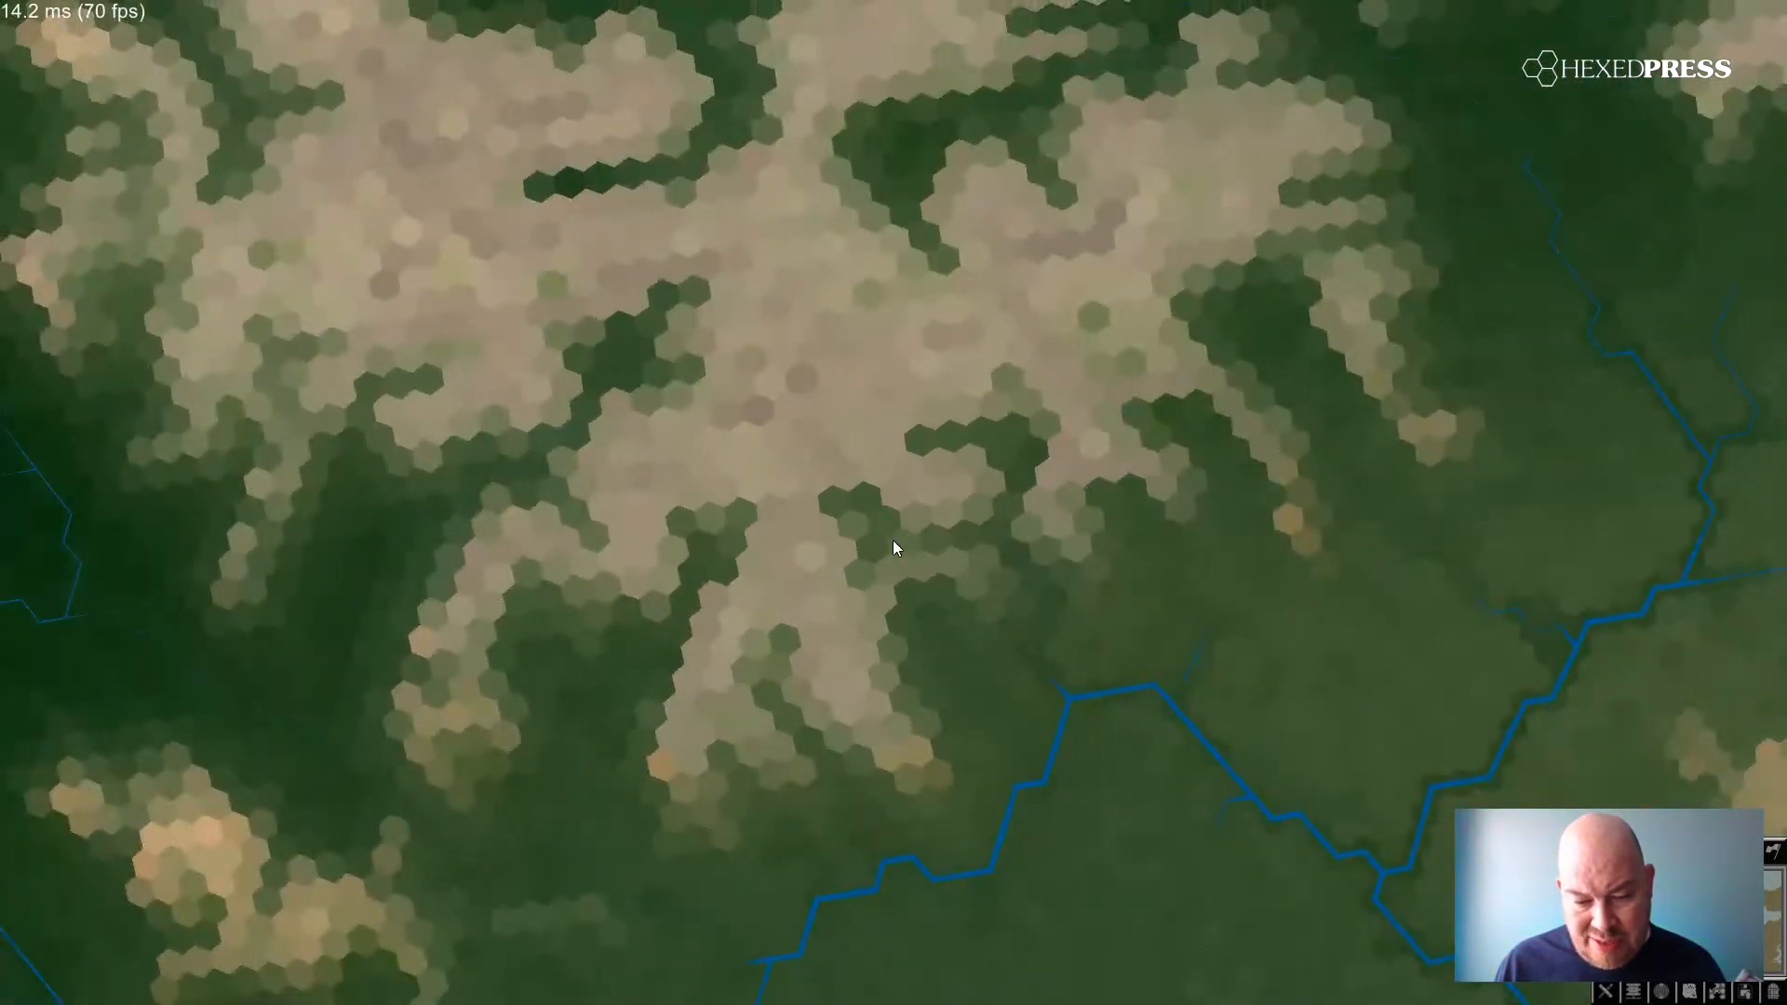
{"action": "scroll", "coordinate": [909, 534], "scroll_direction": "down", "scroll_amount": 2}
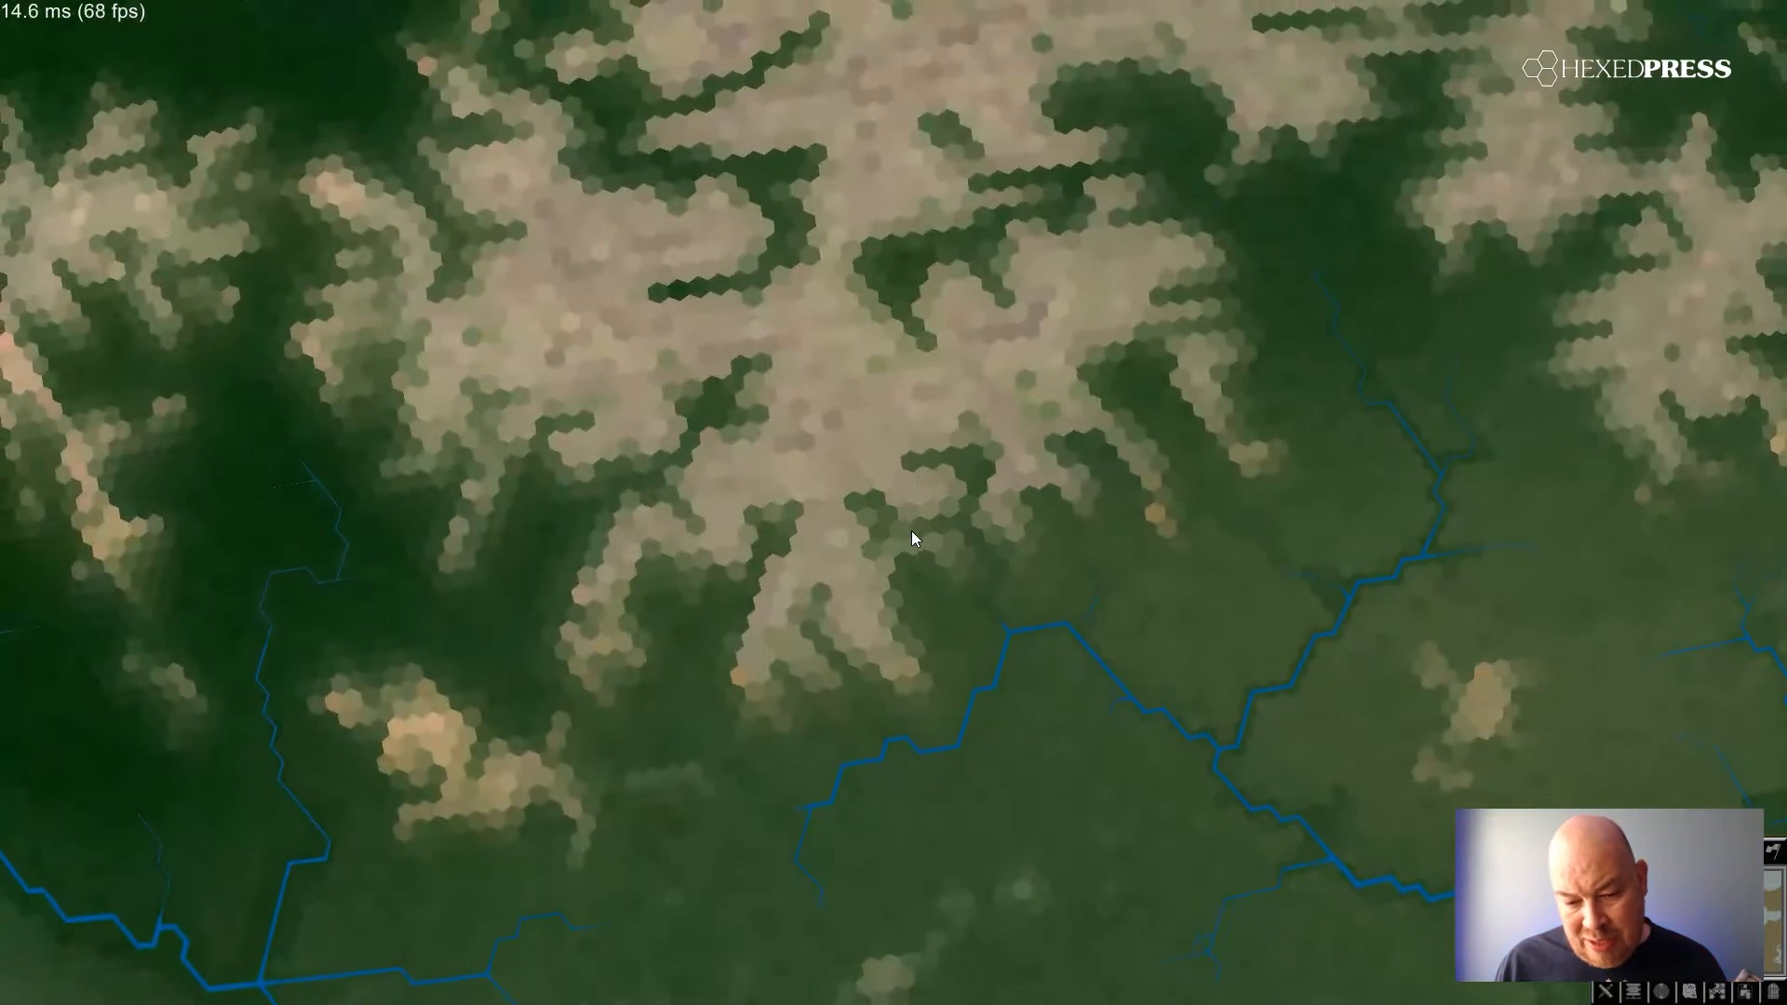
{"action": "left_click_drag", "start_coordinate": [912, 531], "coordinate": [810, 394]}
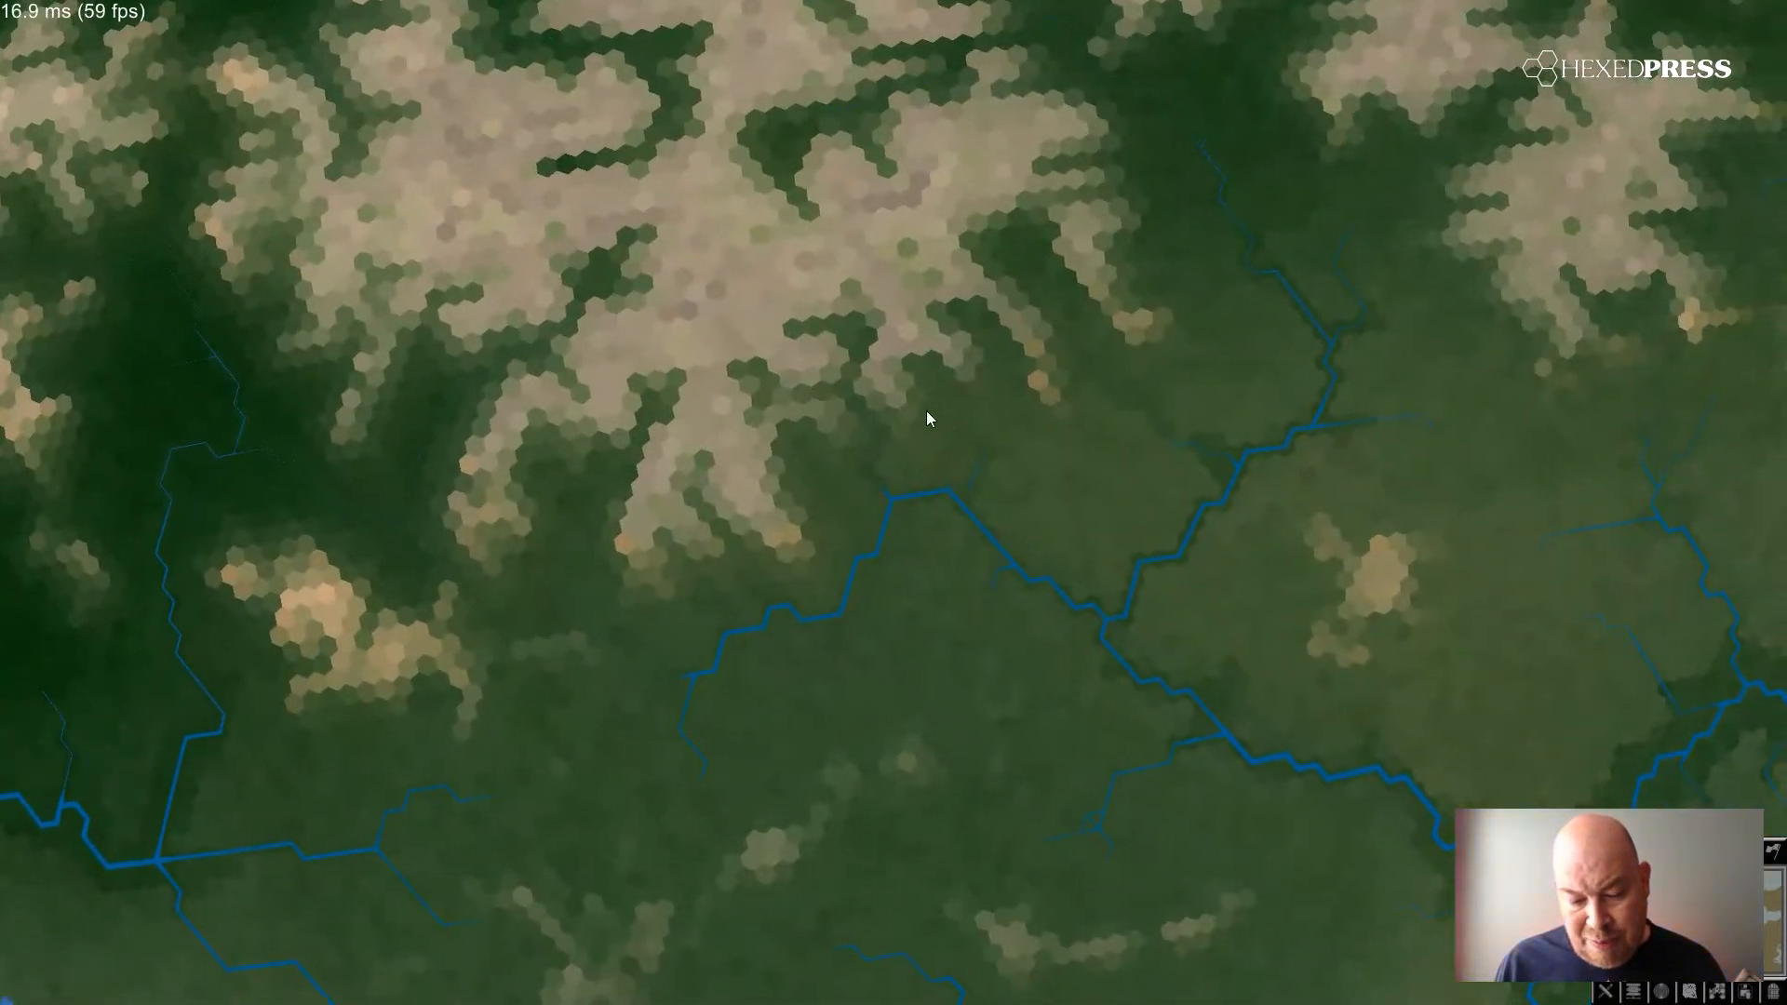
{"action": "left_click_drag", "start_coordinate": [927, 419], "coordinate": [795, 355]}
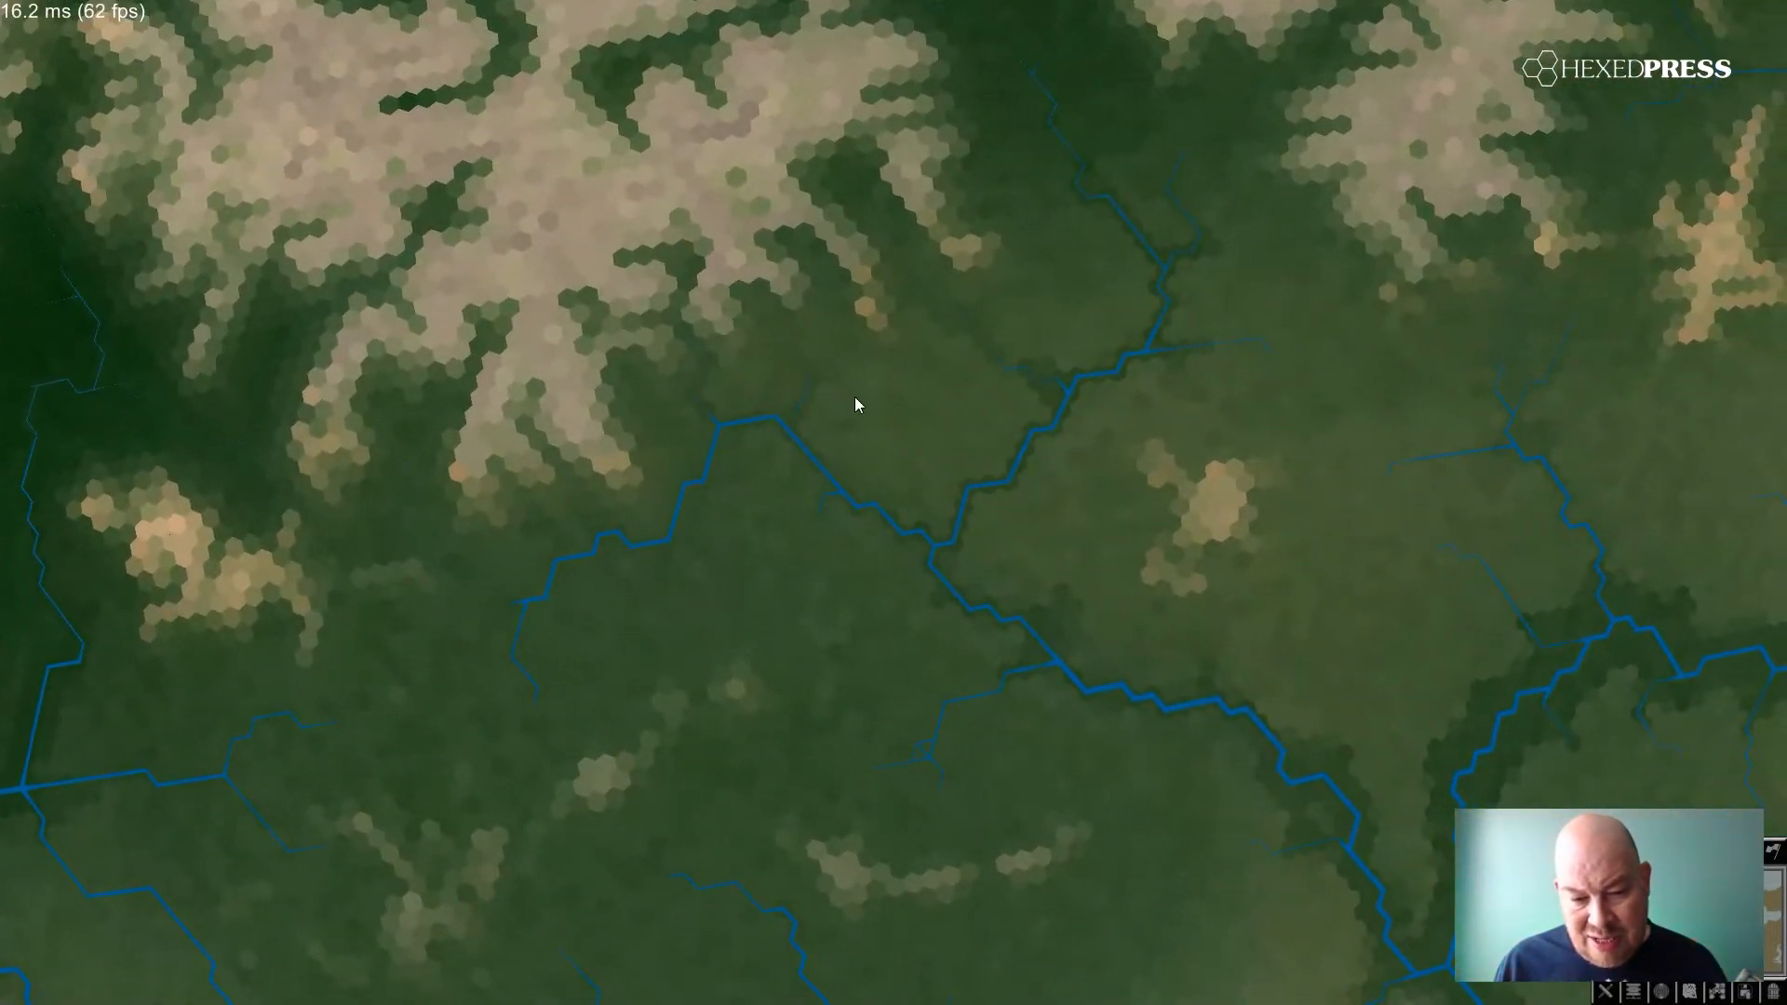
- Examine the whole large continent and the neighbouring continent to its west, including its western mountain chain and river systems
{"action": "scroll", "coordinate": [857, 398], "scroll_direction": "down", "scroll_amount": 3}
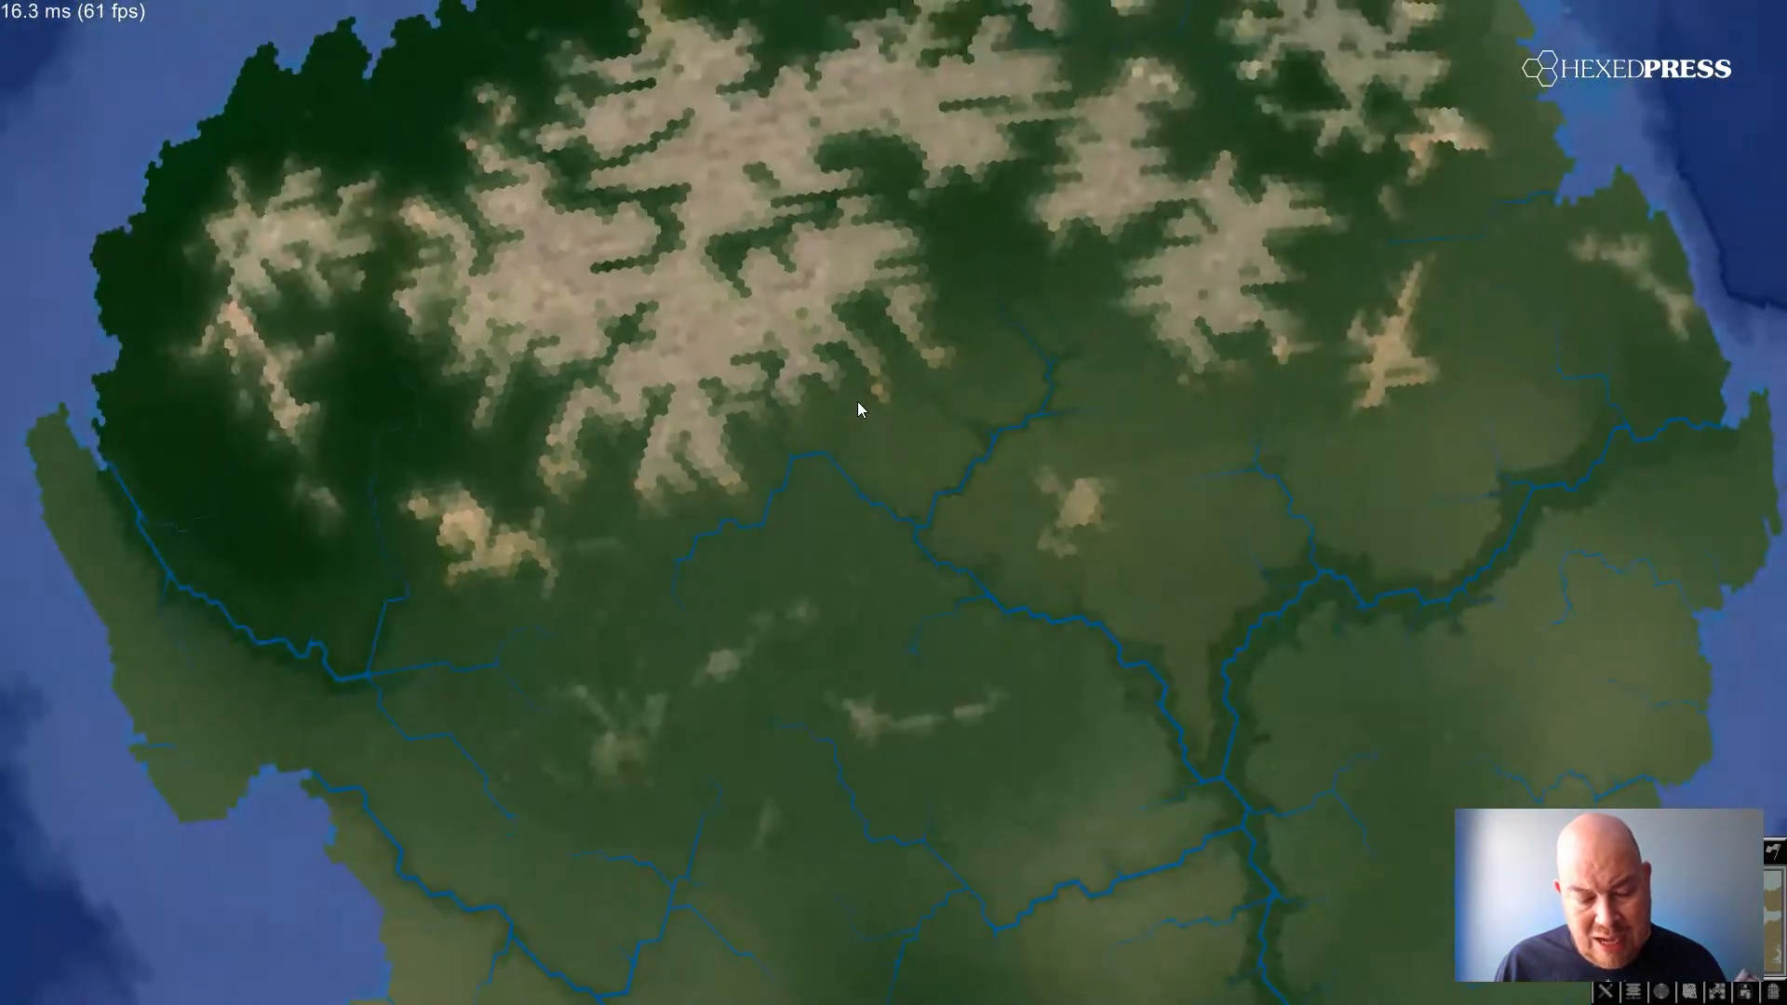
{"action": "scroll", "coordinate": [857, 403], "scroll_direction": "down", "scroll_amount": 5}
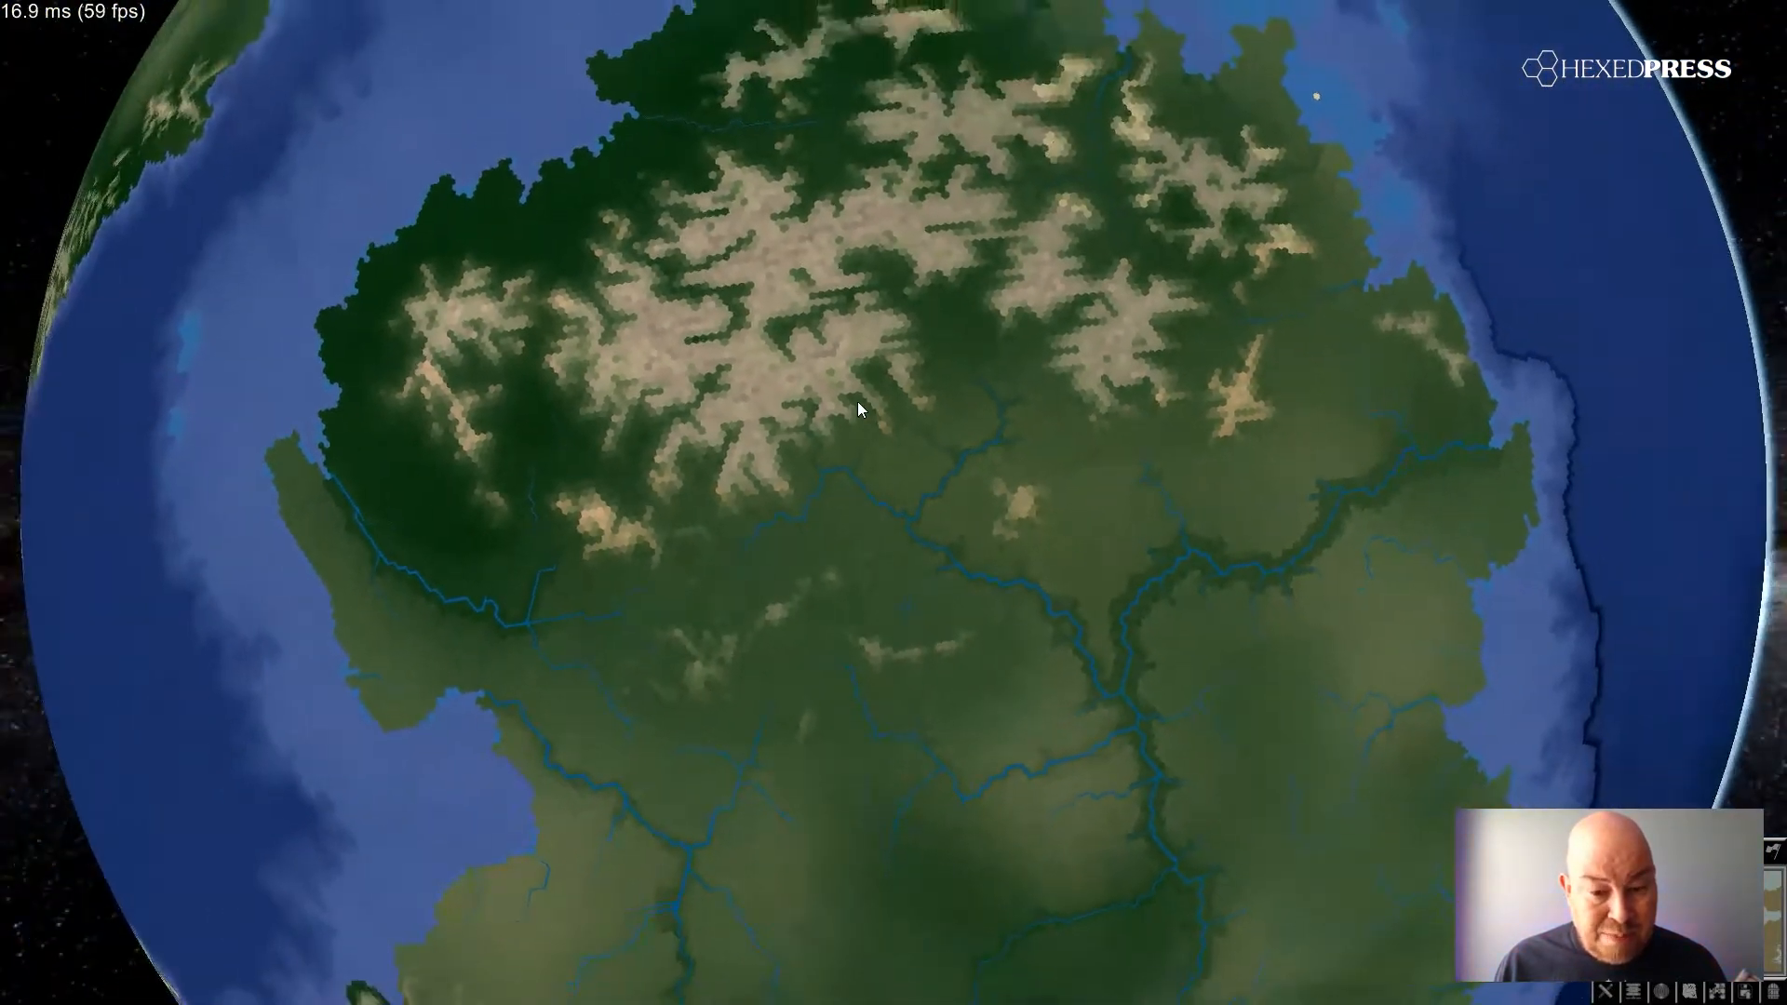
{"action": "scroll", "coordinate": [857, 402], "scroll_direction": "down", "scroll_amount": 2}
{"action": "scroll", "coordinate": [857, 405], "scroll_direction": "down", "scroll_amount": 2}
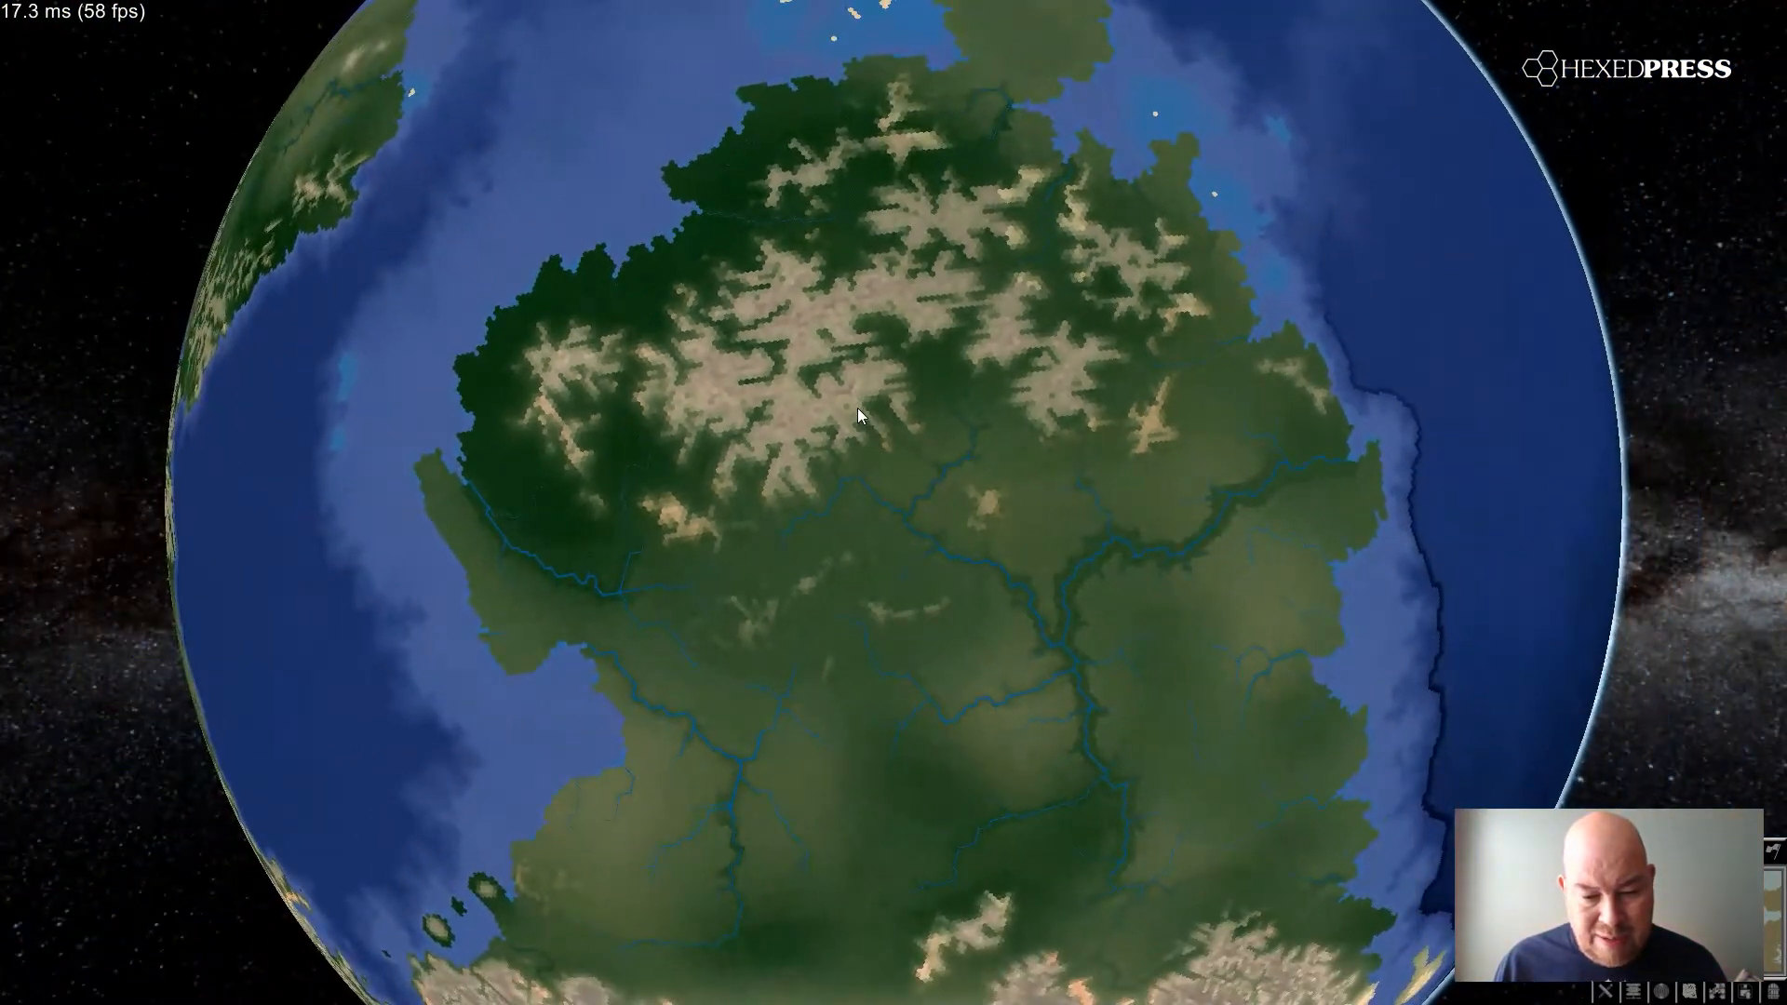
{"action": "left_click_drag", "start_coordinate": [870, 449], "coordinate": [974, 589]}
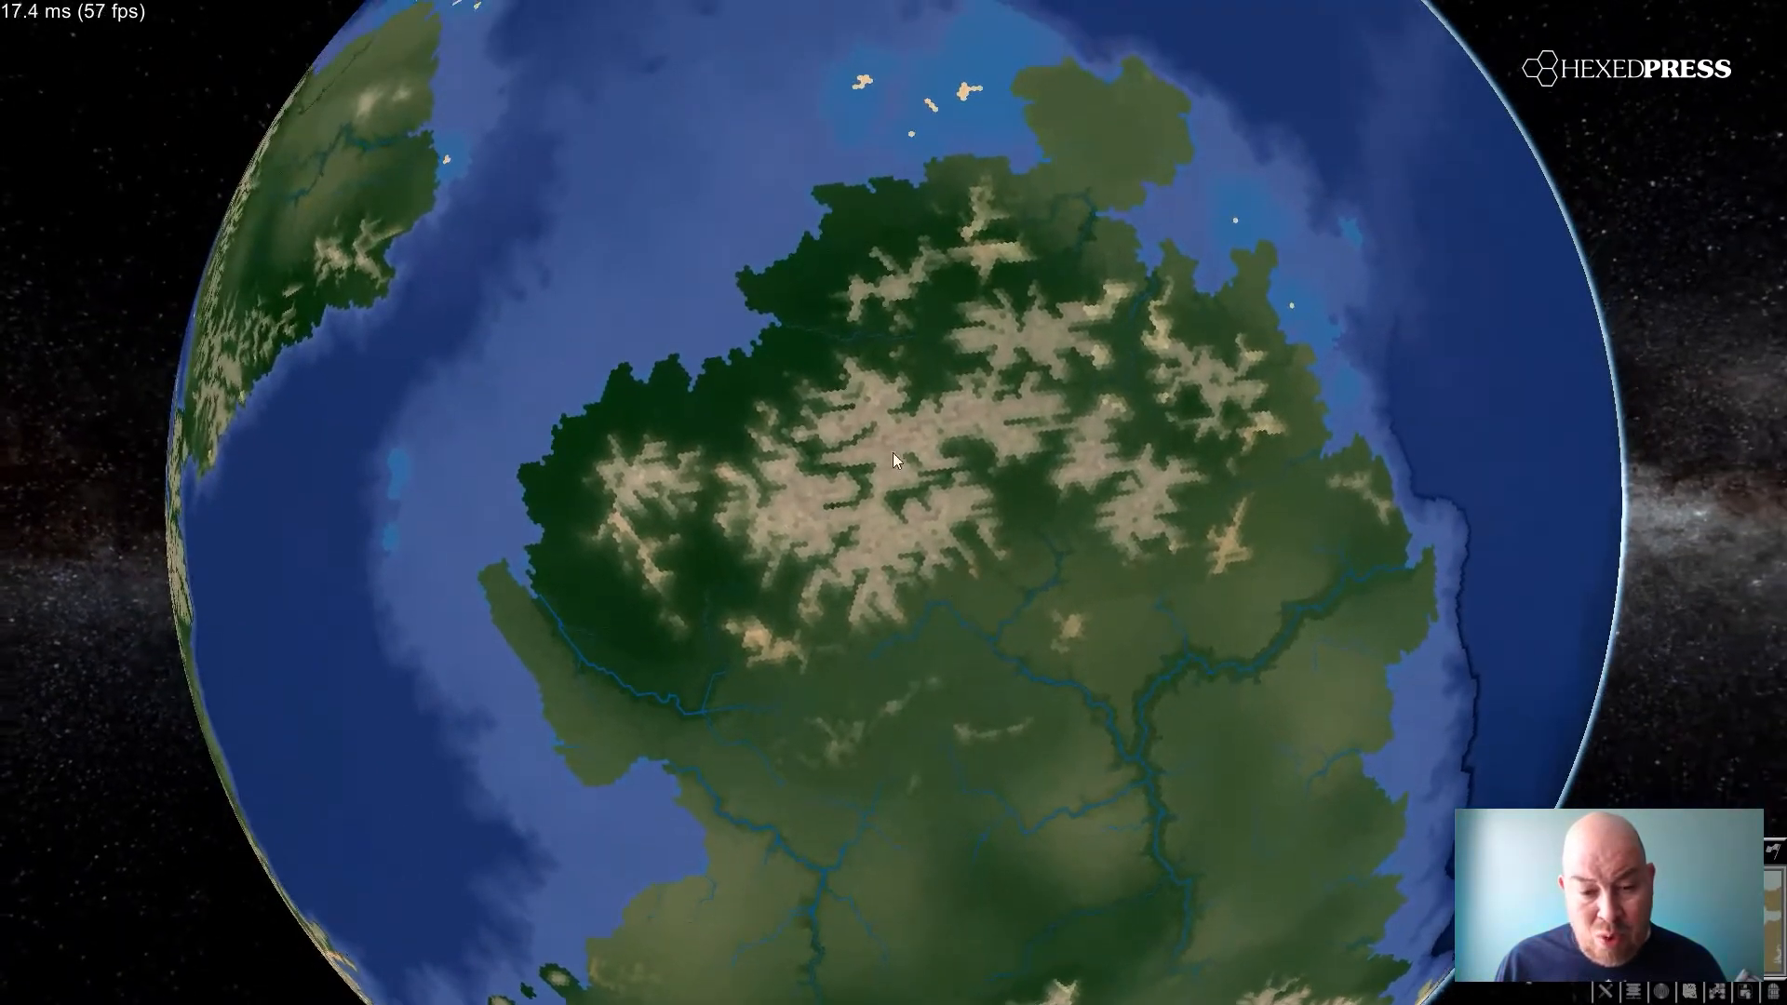
{"action": "left_click_drag", "start_coordinate": [907, 430], "coordinate": [854, 579]}
{"action": "left_click_drag", "start_coordinate": [862, 451], "coordinate": [980, 575]}
{"action": "left_click_drag", "start_coordinate": [889, 467], "coordinate": [1154, 448]}
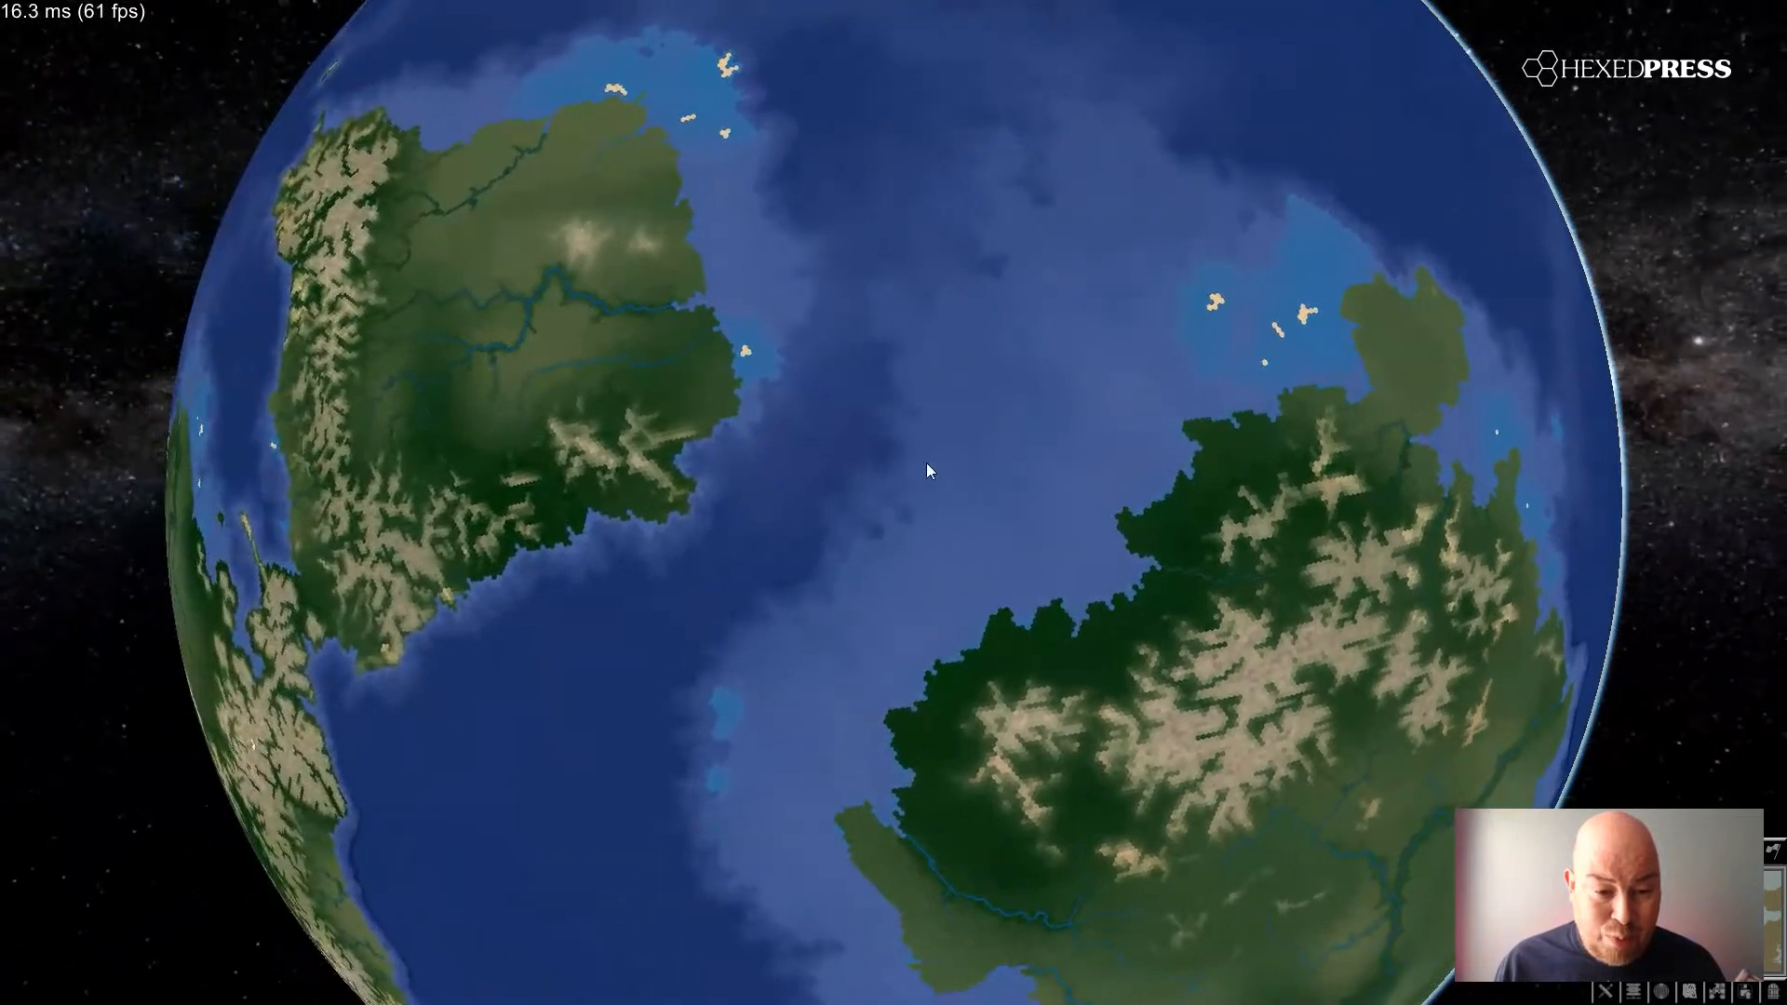
{"action": "left_click_drag", "start_coordinate": [819, 449], "coordinate": [1137, 466]}
{"action": "left_click_drag", "start_coordinate": [819, 437], "coordinate": [1078, 466]}
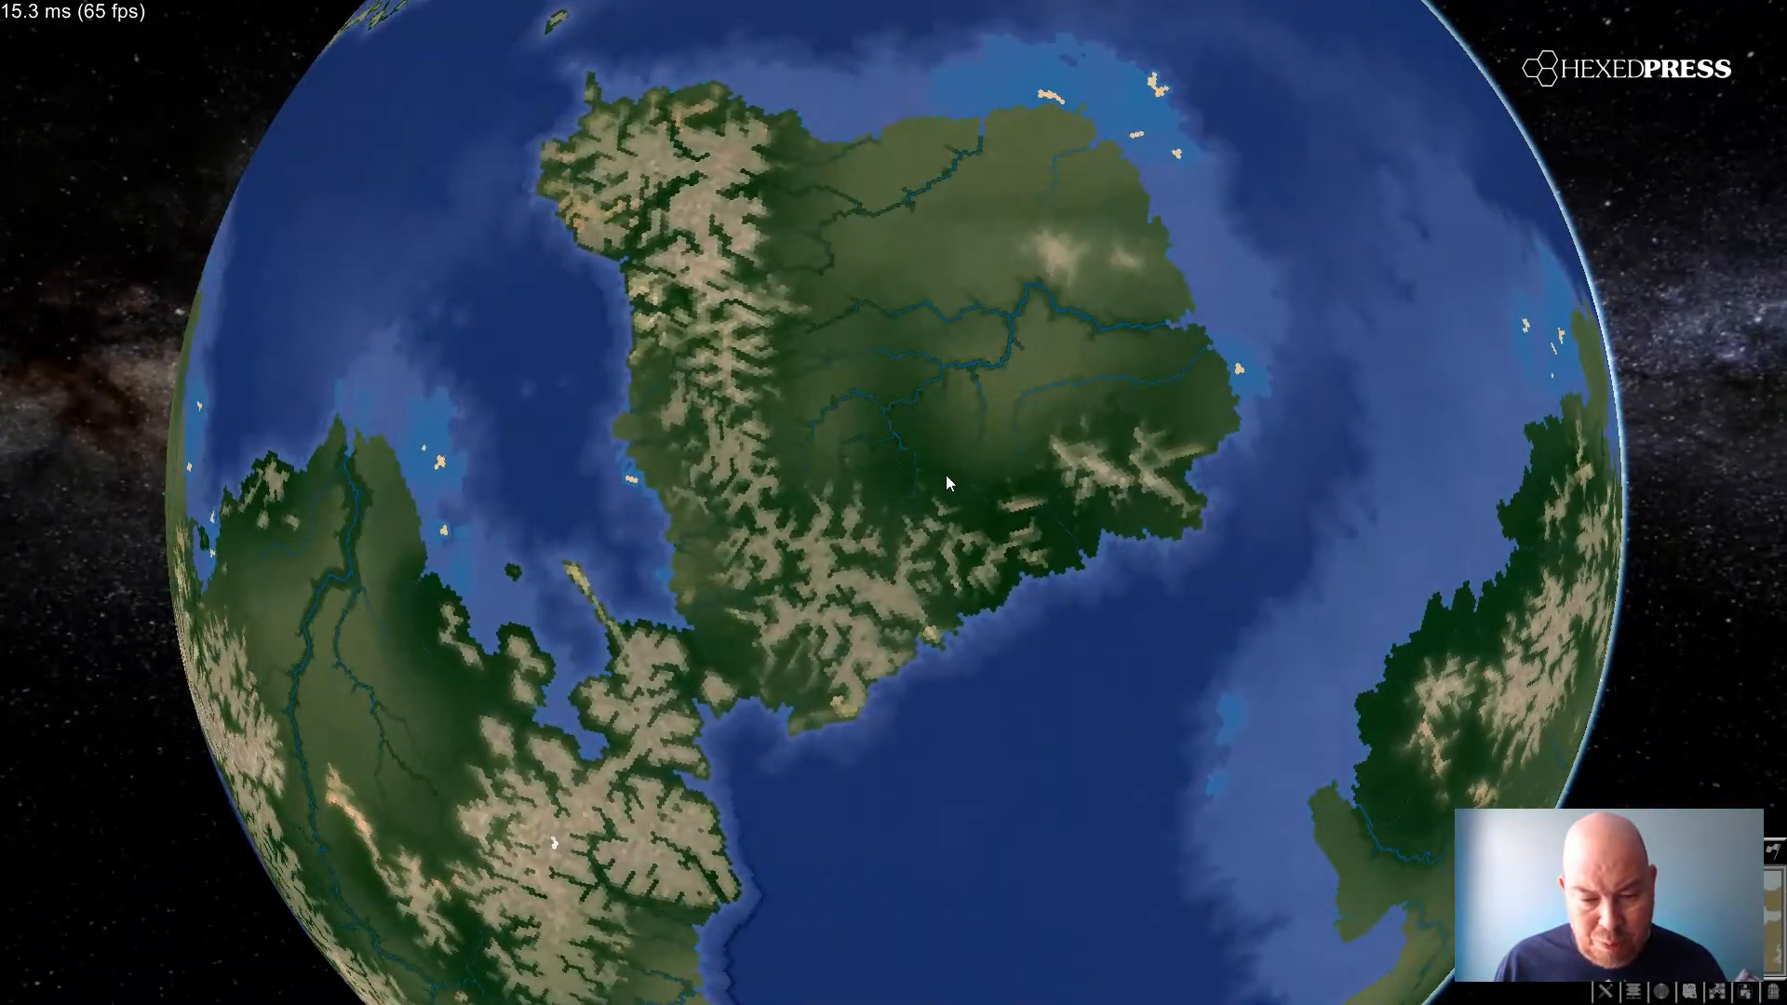
{"action": "left_click_drag", "start_coordinate": [946, 475], "coordinate": [1019, 666]}
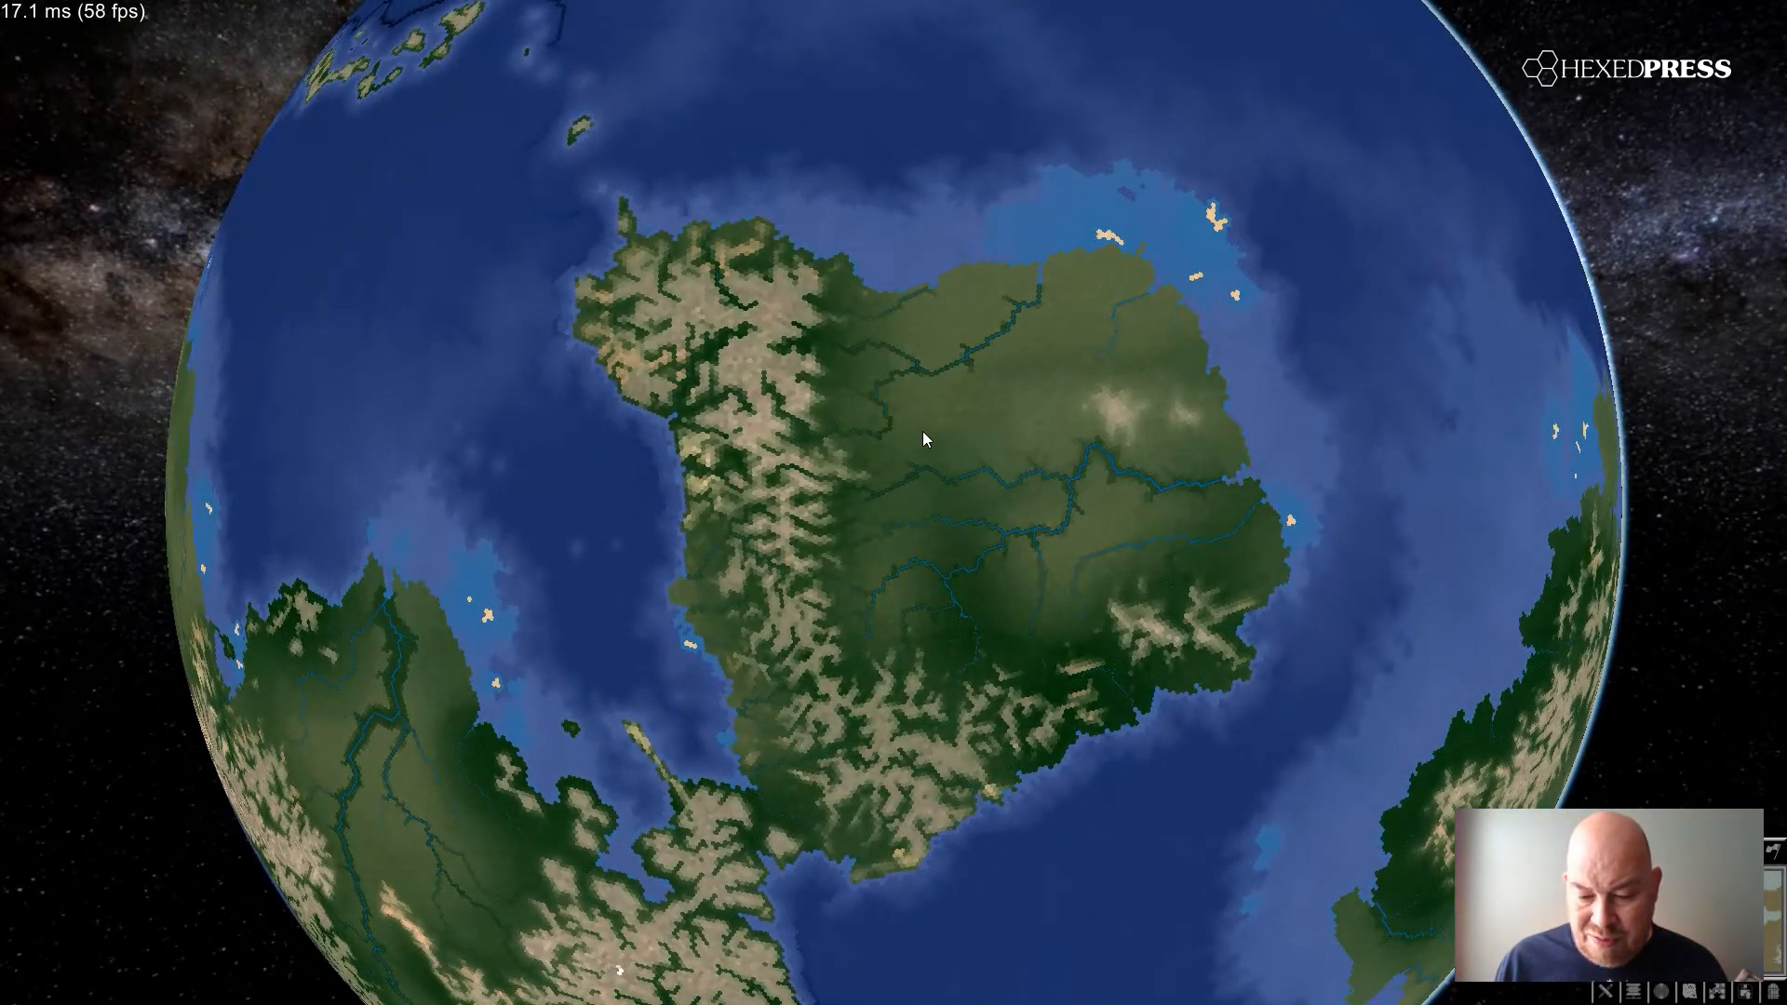
{"action": "scroll", "coordinate": [937, 449], "scroll_direction": "up", "scroll_amount": 5}
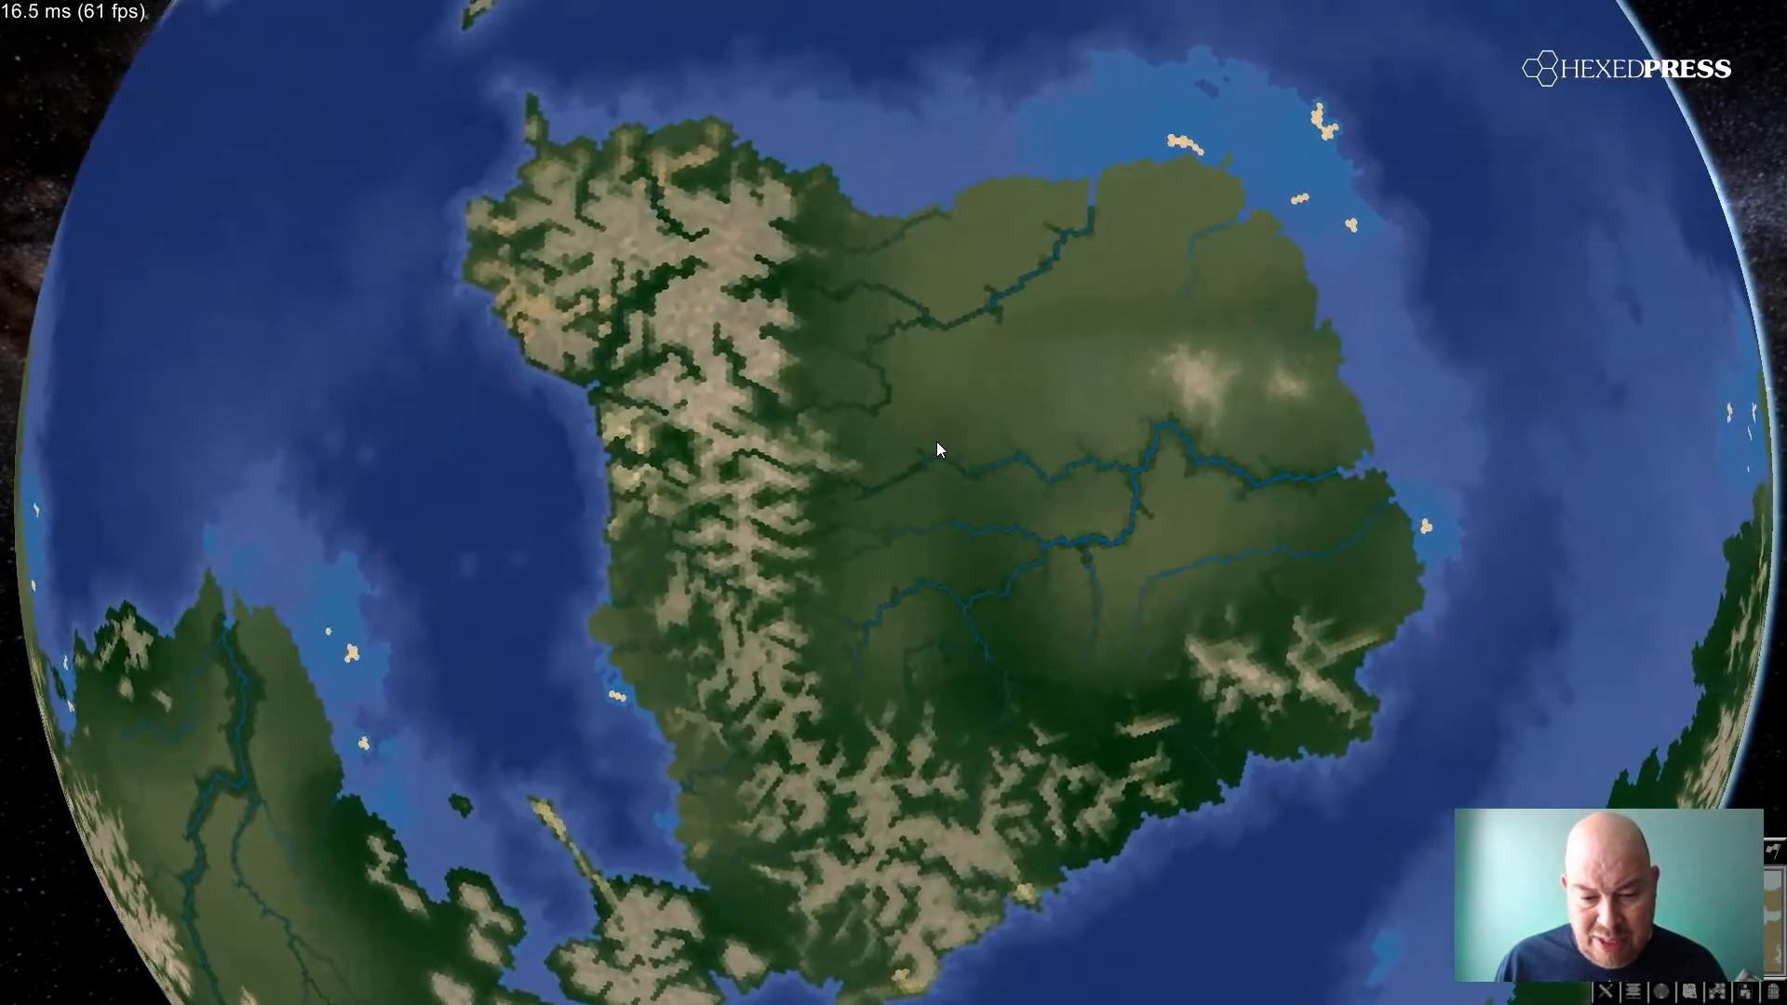
{"action": "scroll", "coordinate": [936, 441], "scroll_direction": "down", "scroll_amount": 5}
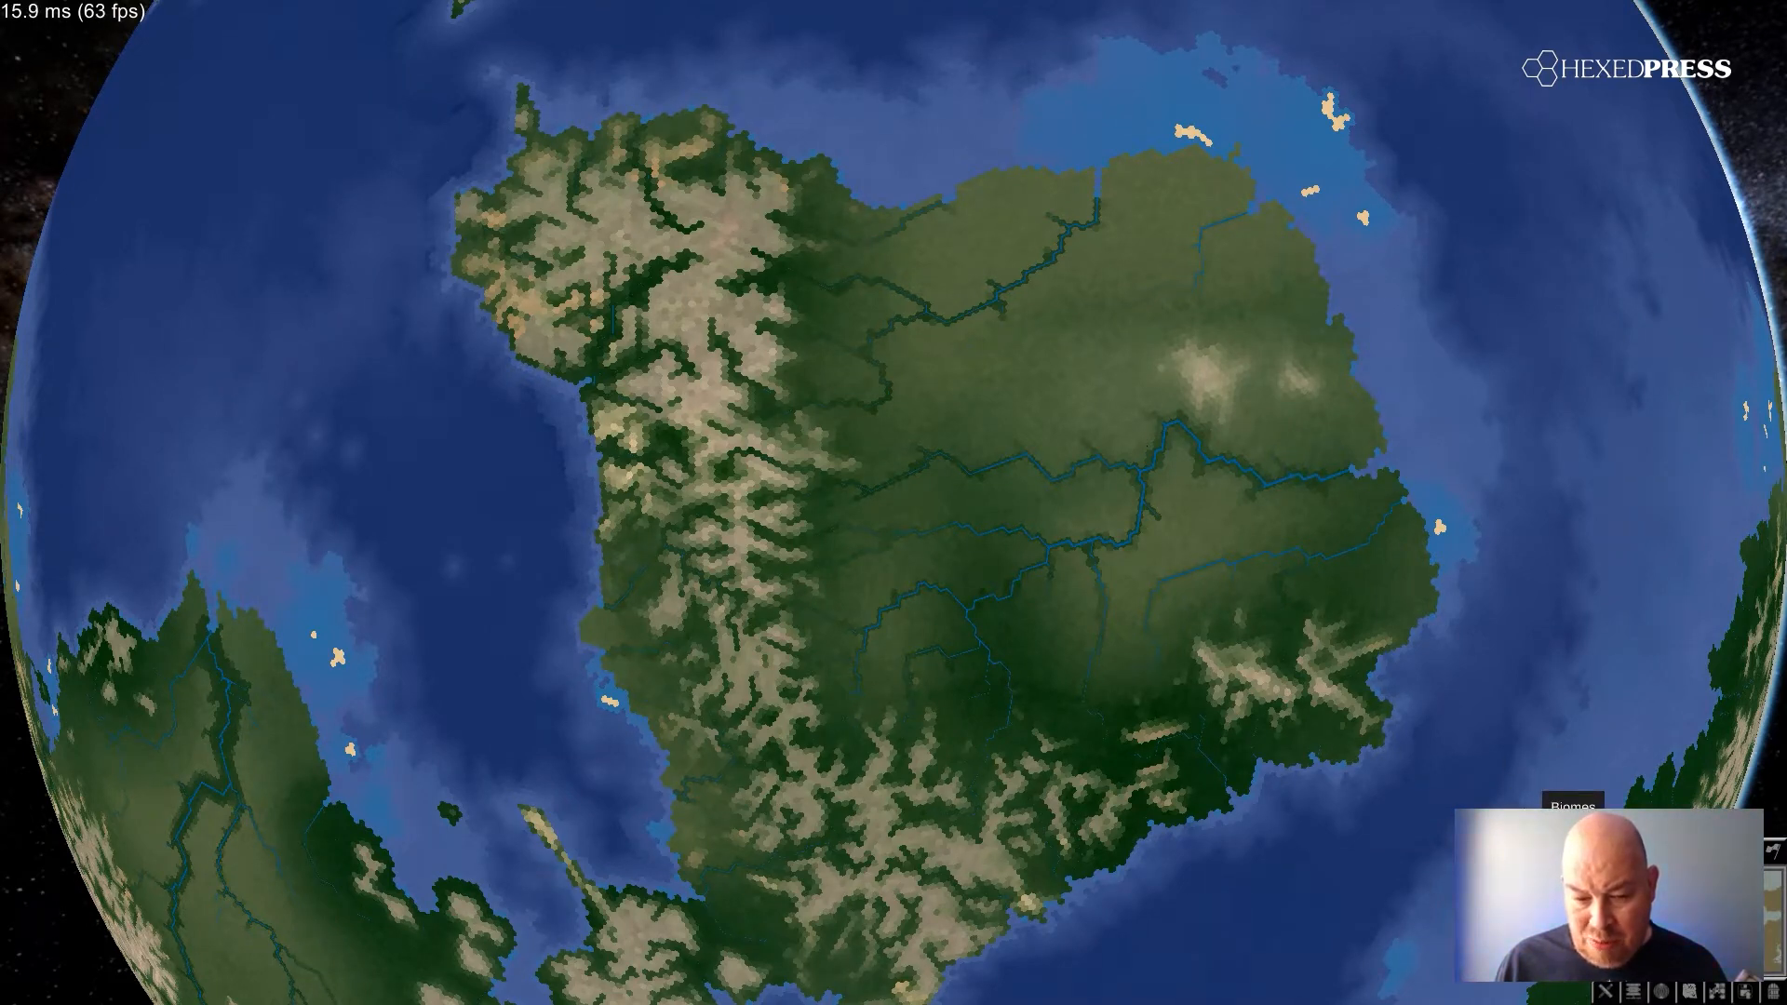
- Switch the planet to the Biomes map mode and follow it from the western continent across the ocean to the large continent
{"action": "left_click", "coordinate": [1574, 831]}
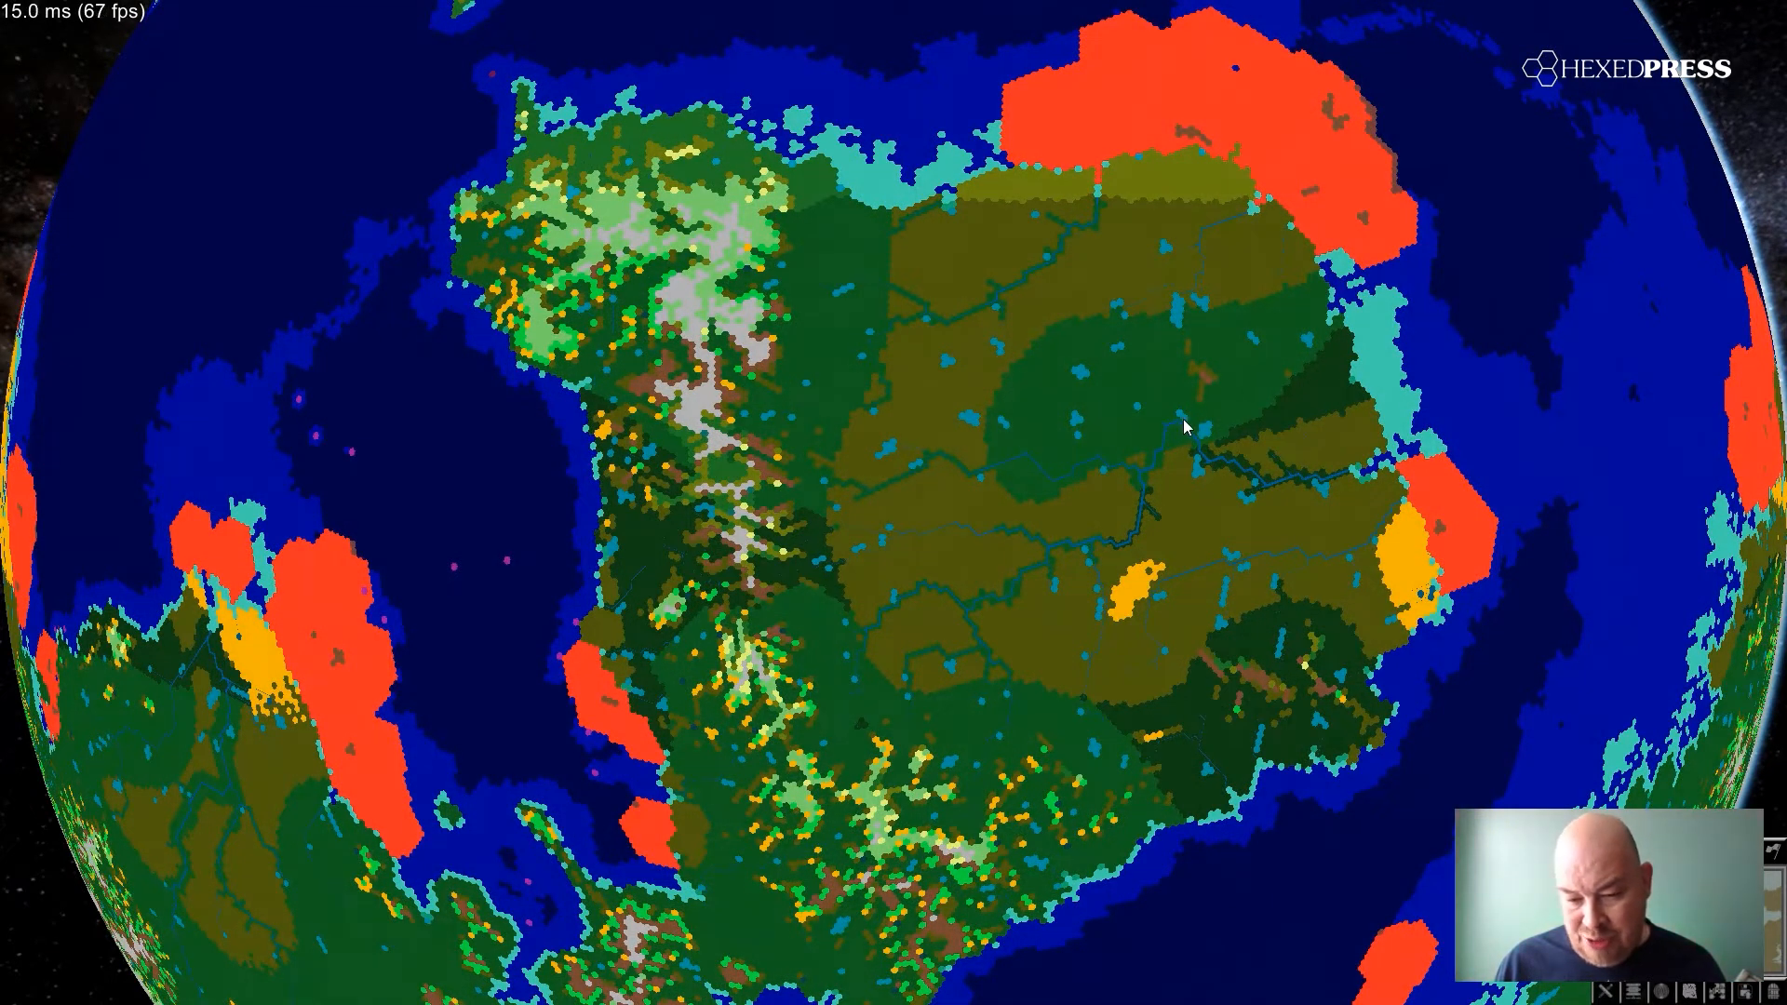
{"action": "left_click_drag", "start_coordinate": [1187, 421], "coordinate": [964, 328]}
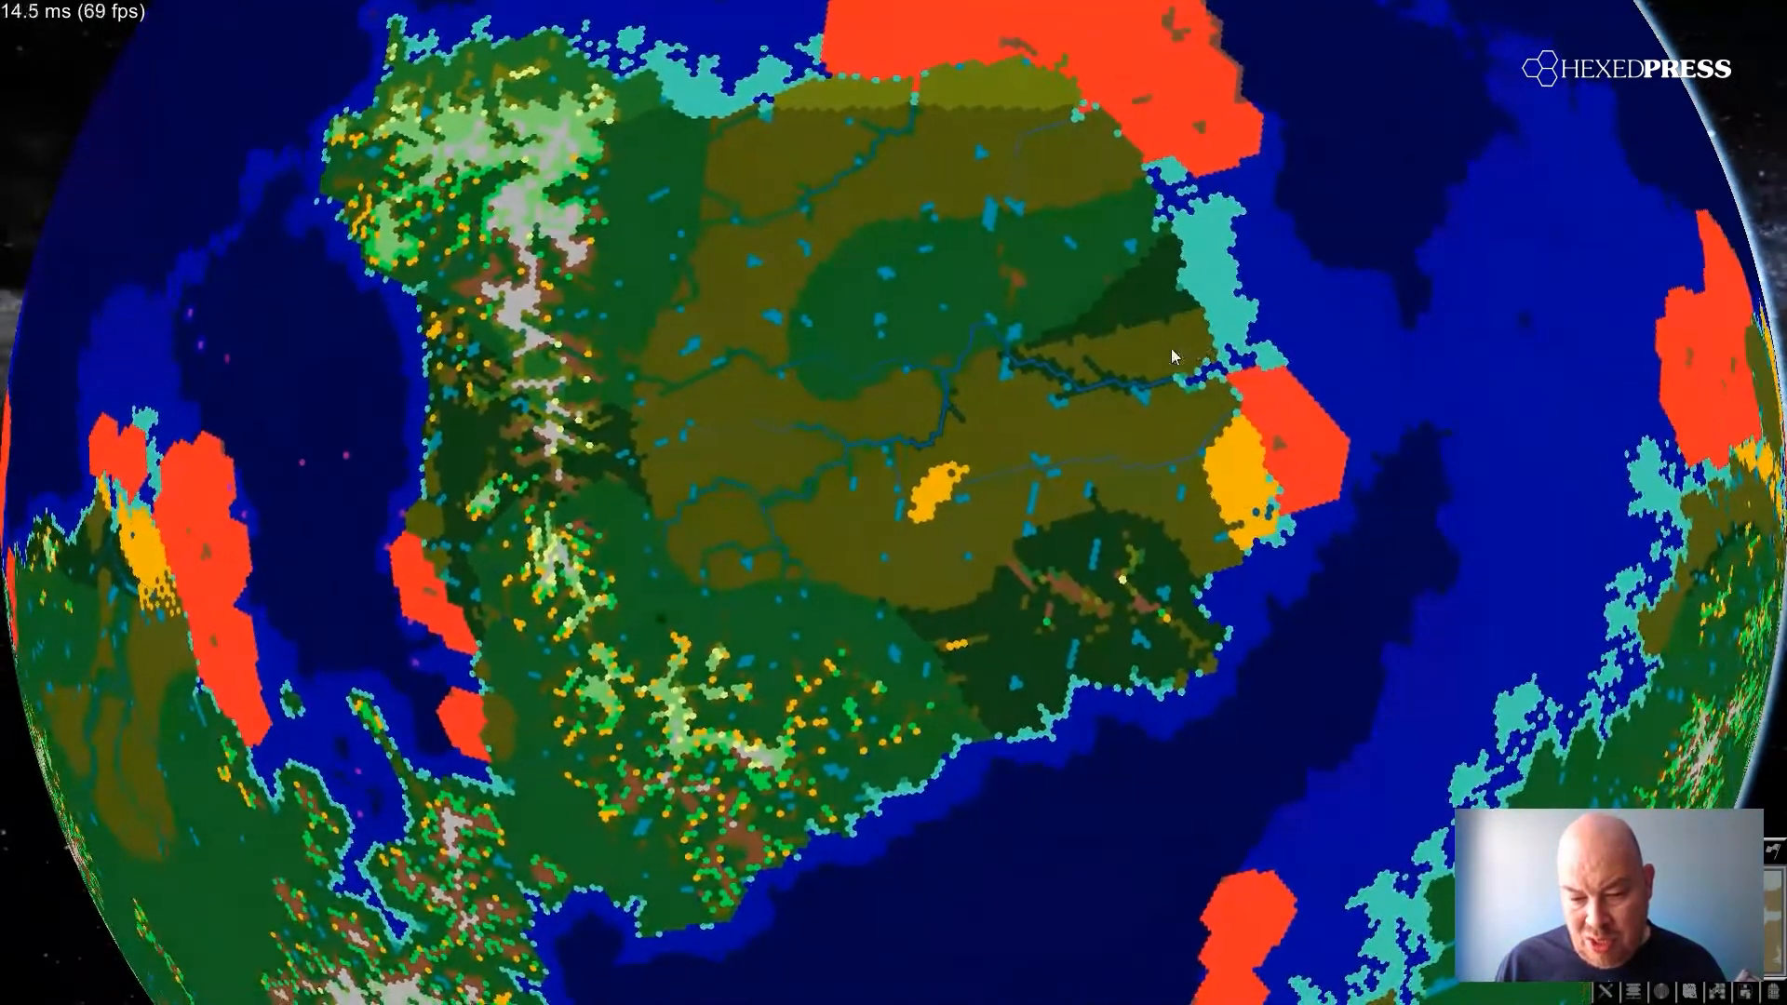
{"action": "left_click_drag", "start_coordinate": [1171, 348], "coordinate": [941, 275]}
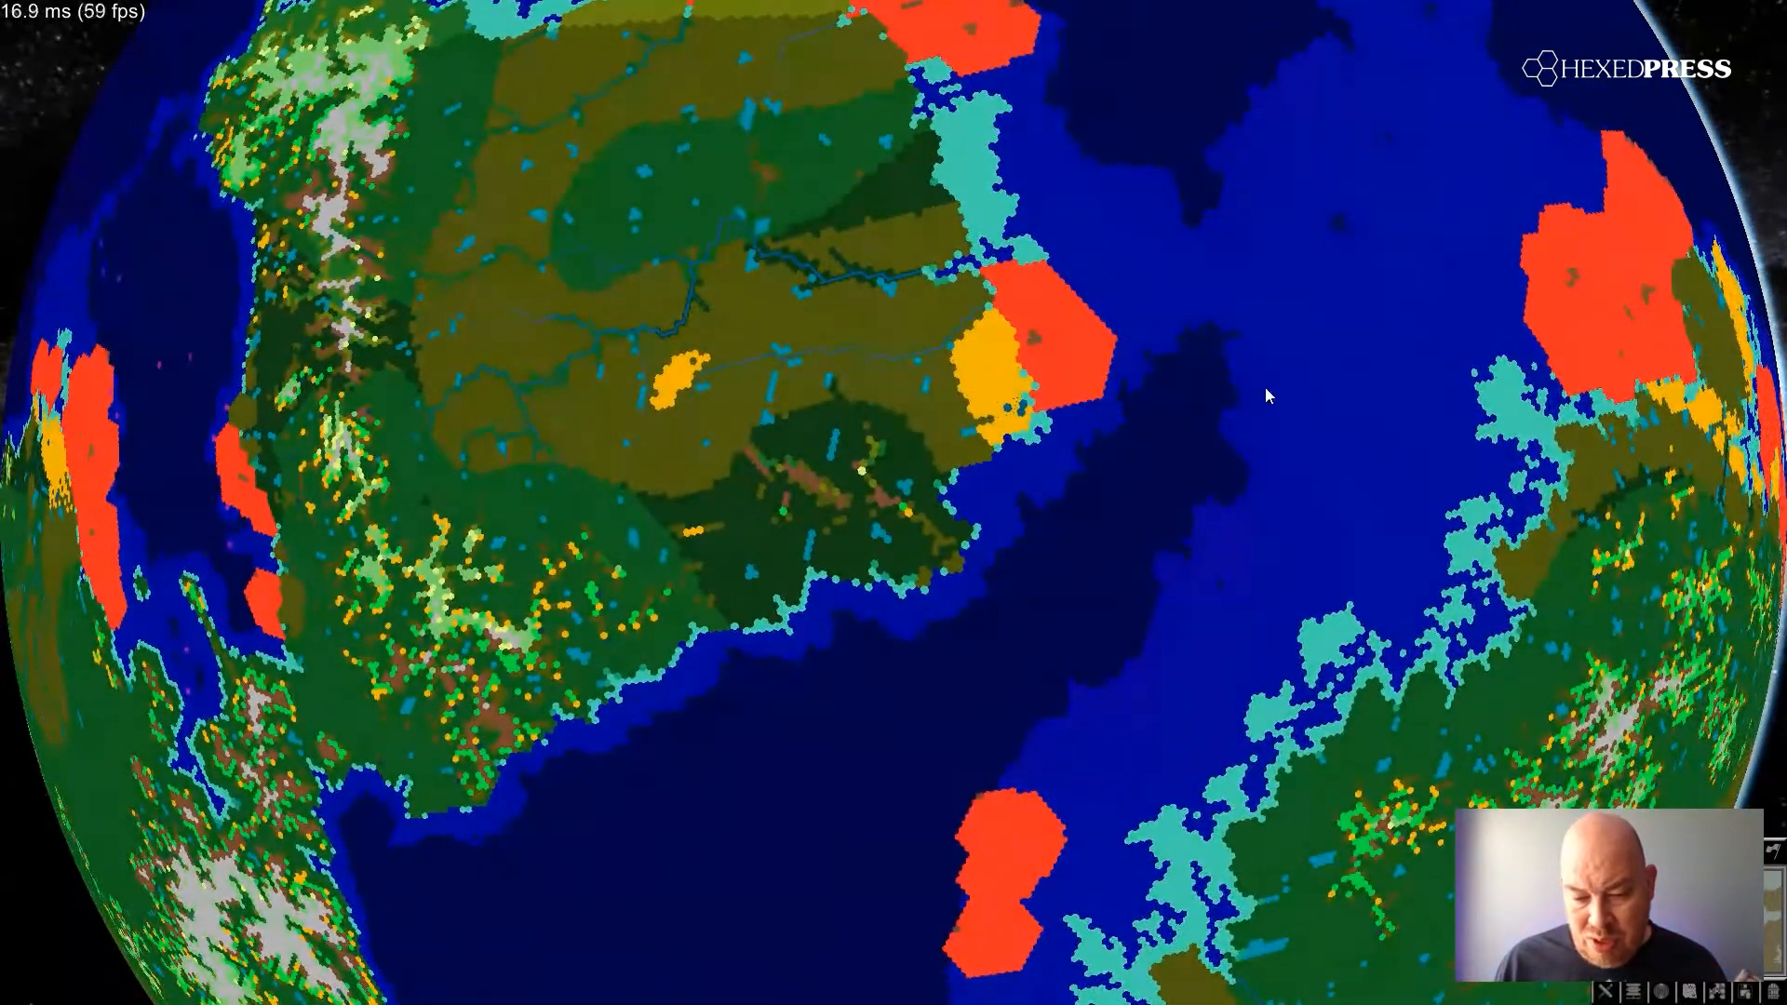
{"action": "left_click_drag", "start_coordinate": [1265, 387], "coordinate": [1029, 335]}
{"action": "left_click_drag", "start_coordinate": [1283, 438], "coordinate": [1035, 331]}
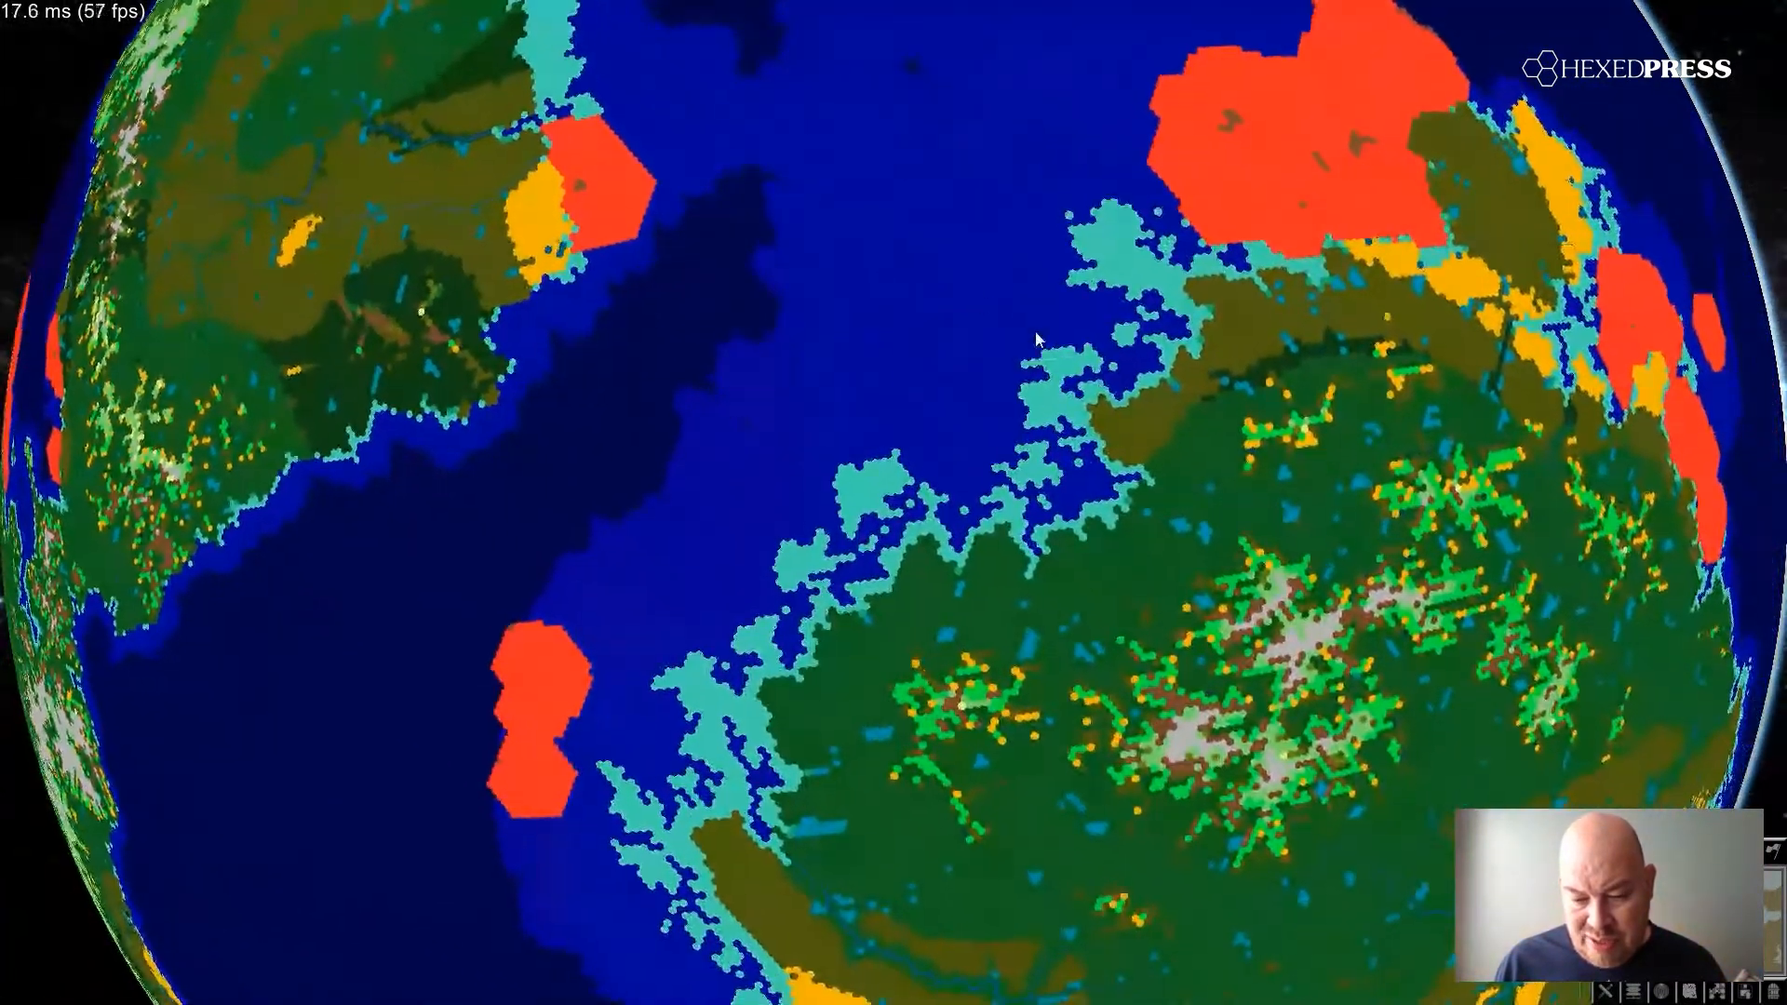
{"action": "left_click_drag", "start_coordinate": [1247, 477], "coordinate": [977, 373]}
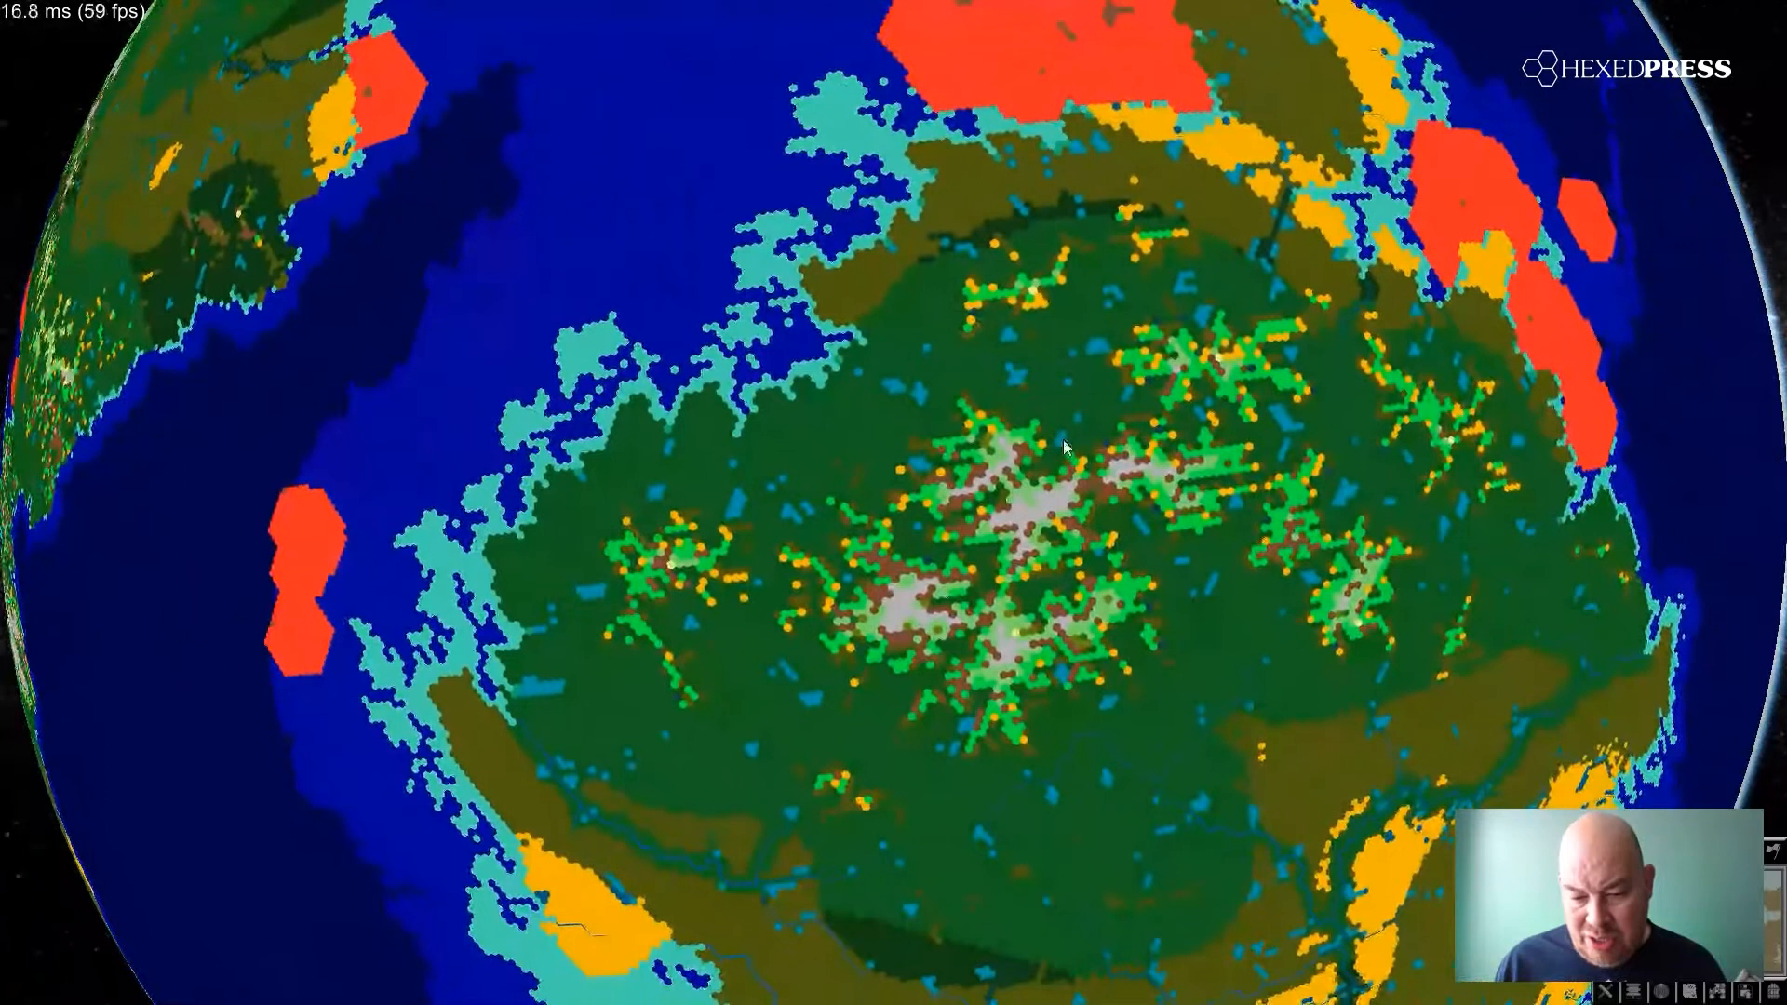
- Inspect the biomes of a tile on the edge of the central highlands and a grey peak tile, closing the details each time
{"action": "left_click", "coordinate": [1134, 598]}
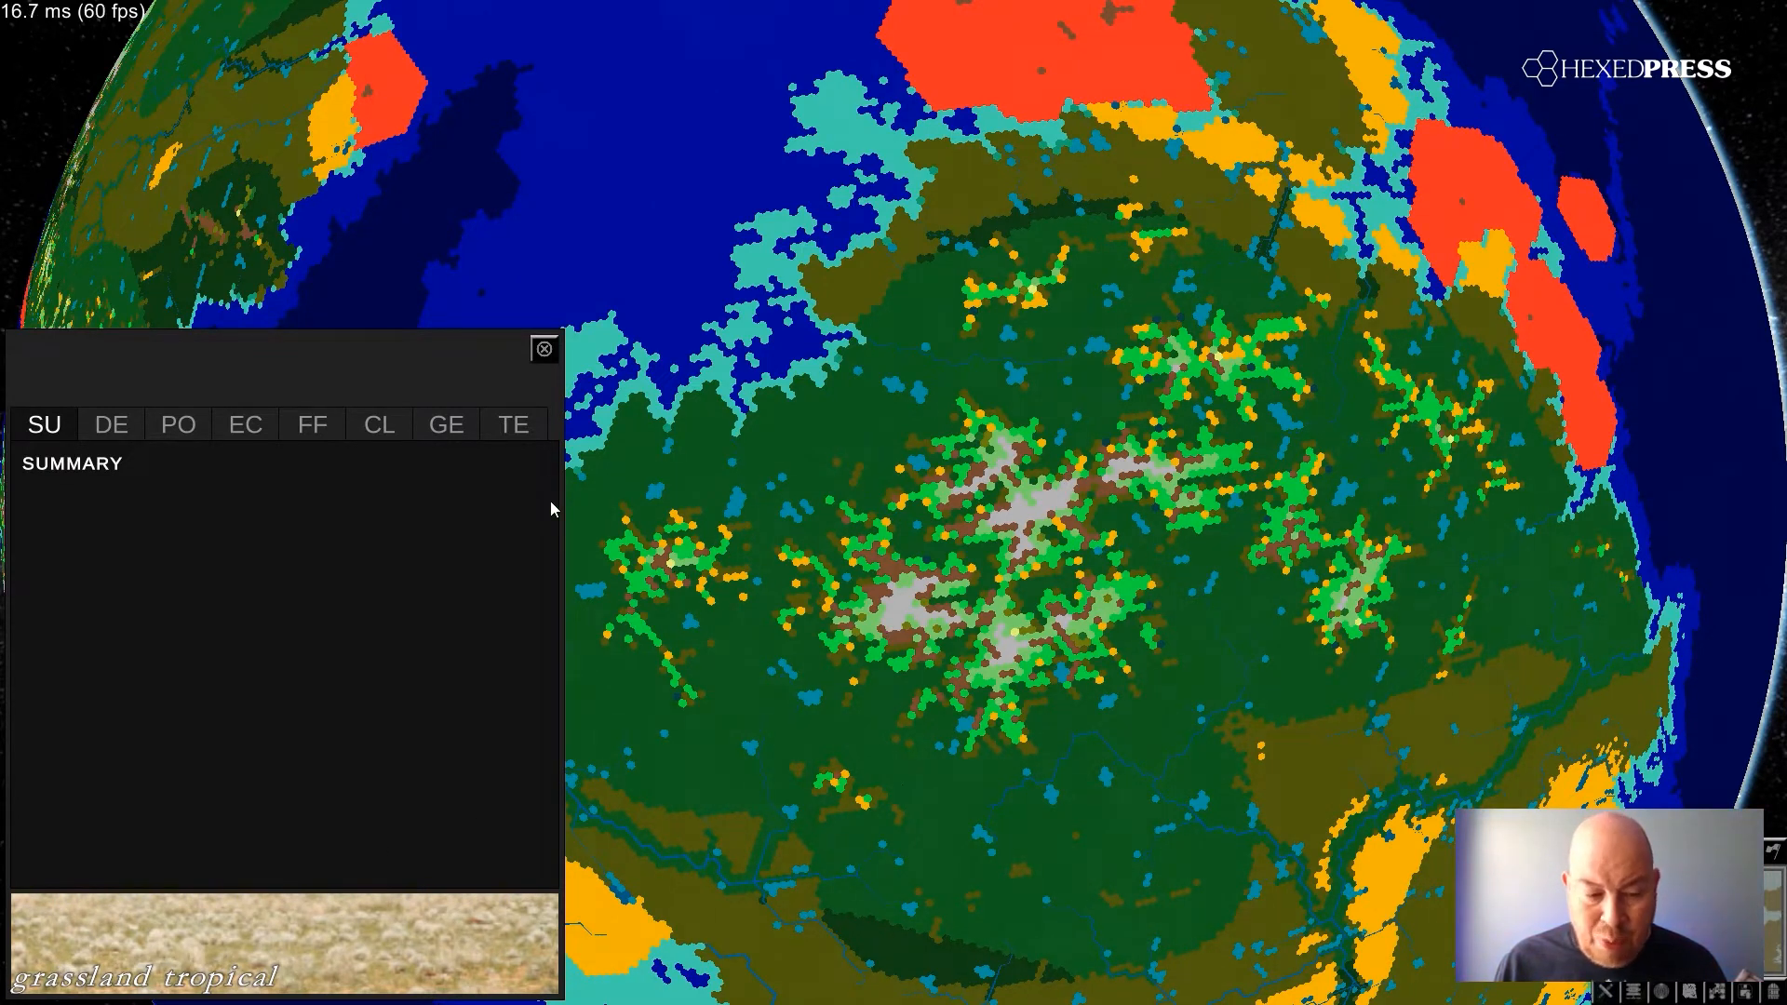
{"action": "left_click", "coordinate": [545, 353]}
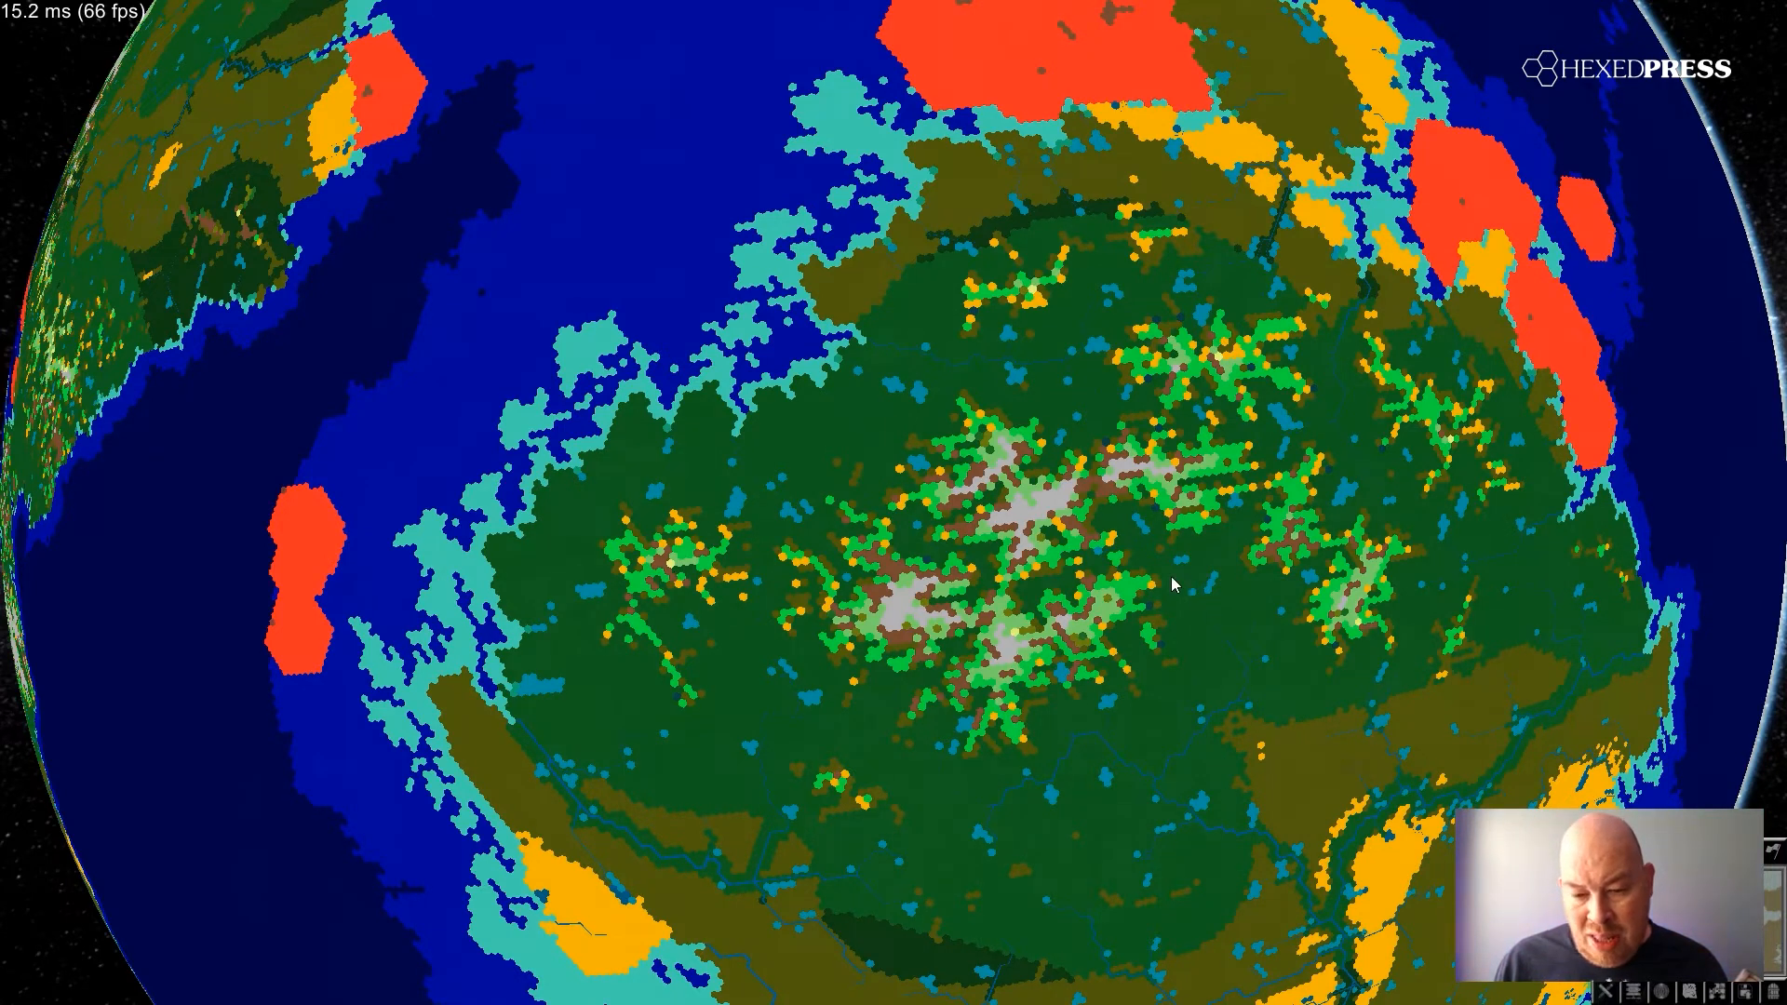
{"action": "left_click", "coordinate": [1069, 503]}
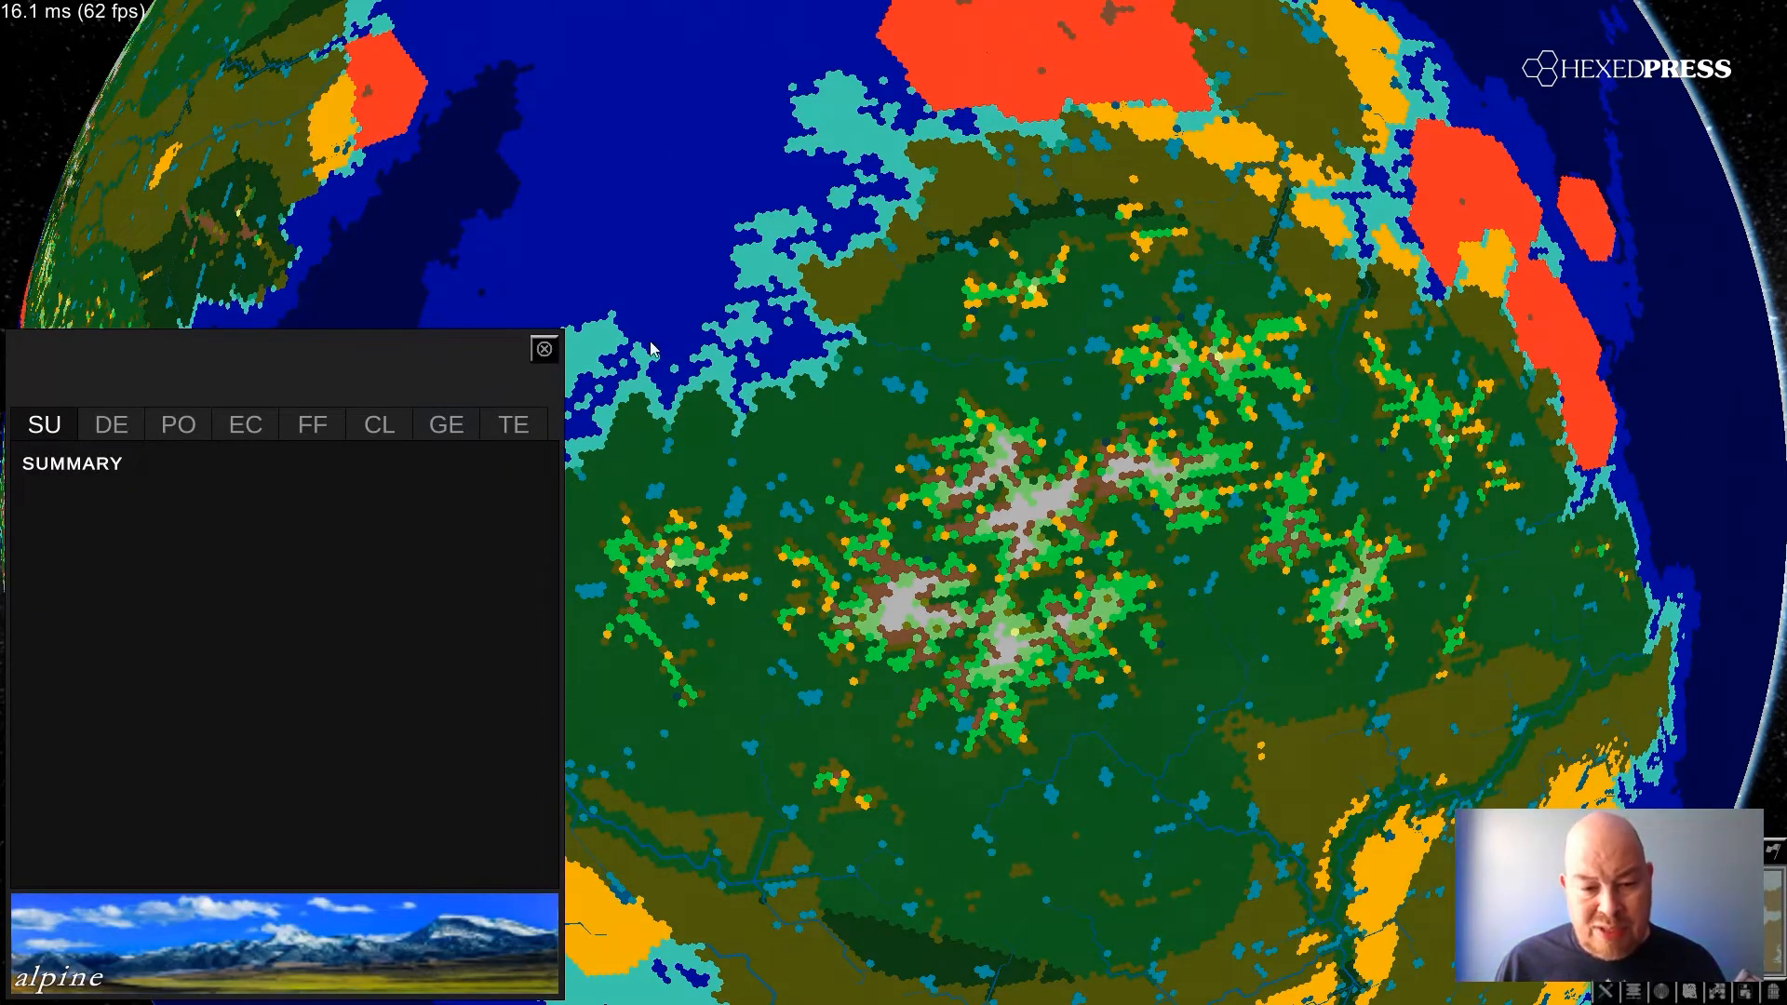
{"action": "left_click", "coordinate": [545, 350]}
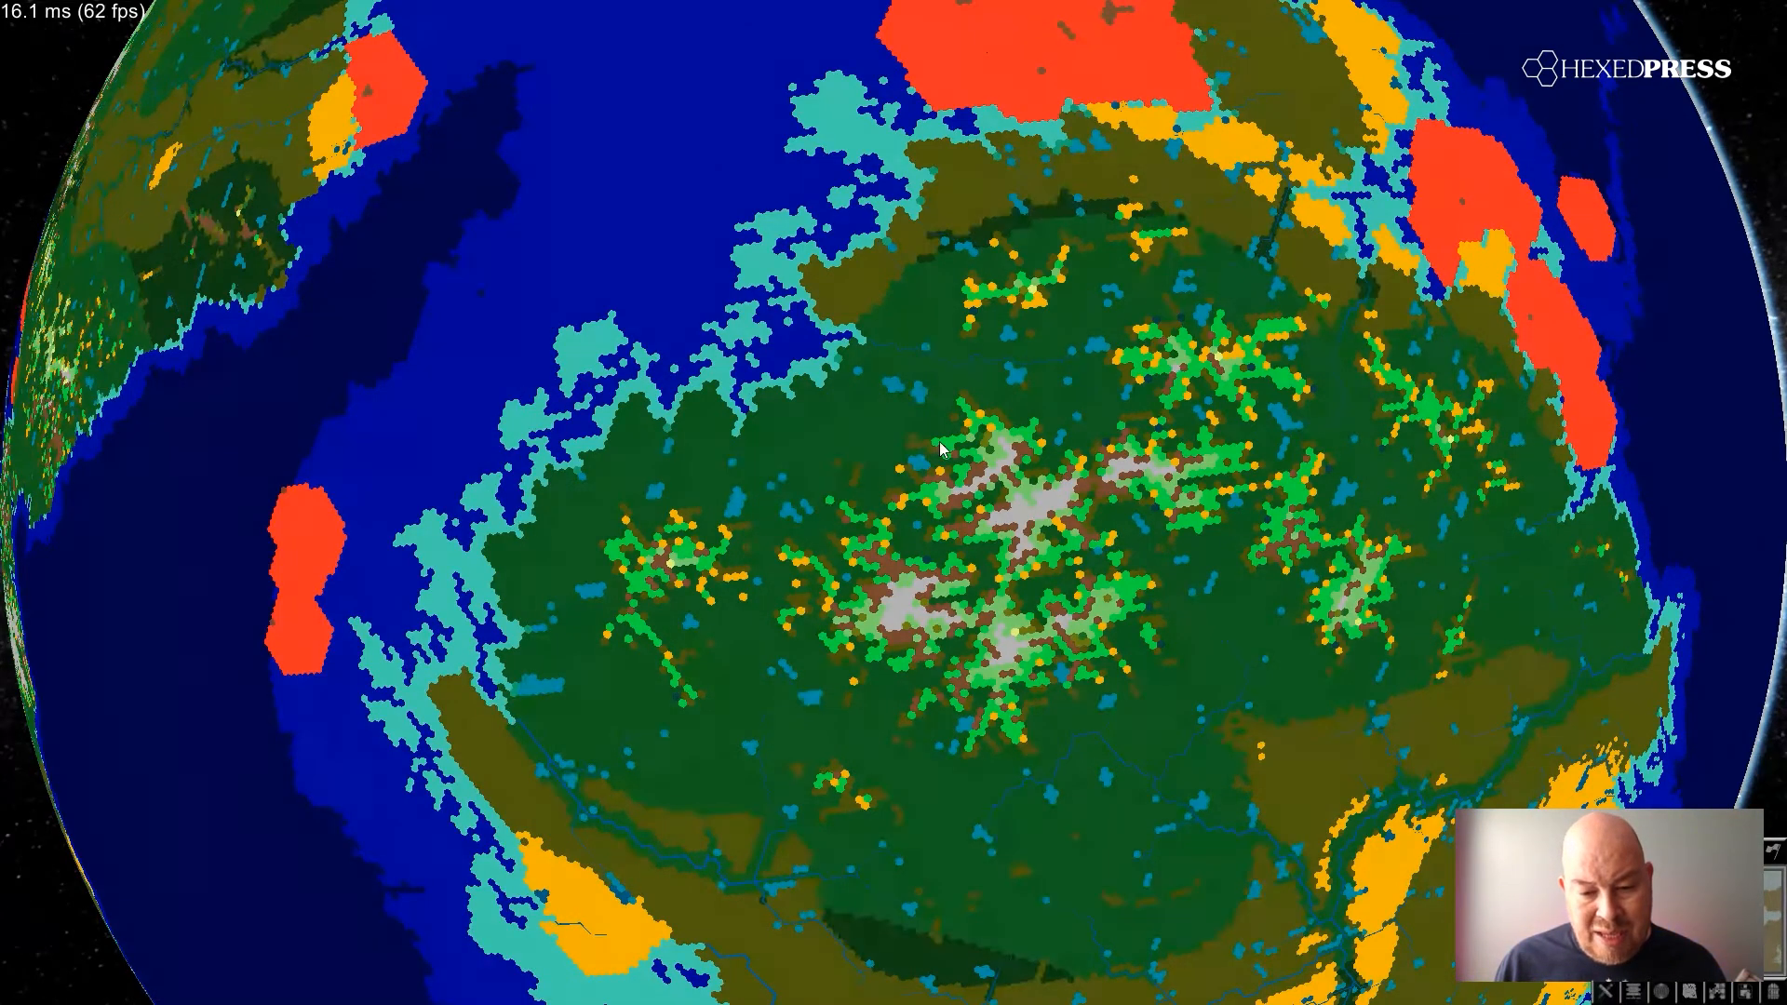
- Inspect the biome of a tile just southeast of the large continent's central highlands, closing its details
{"action": "scroll", "coordinate": [940, 441], "scroll_direction": "up", "scroll_amount": 5}
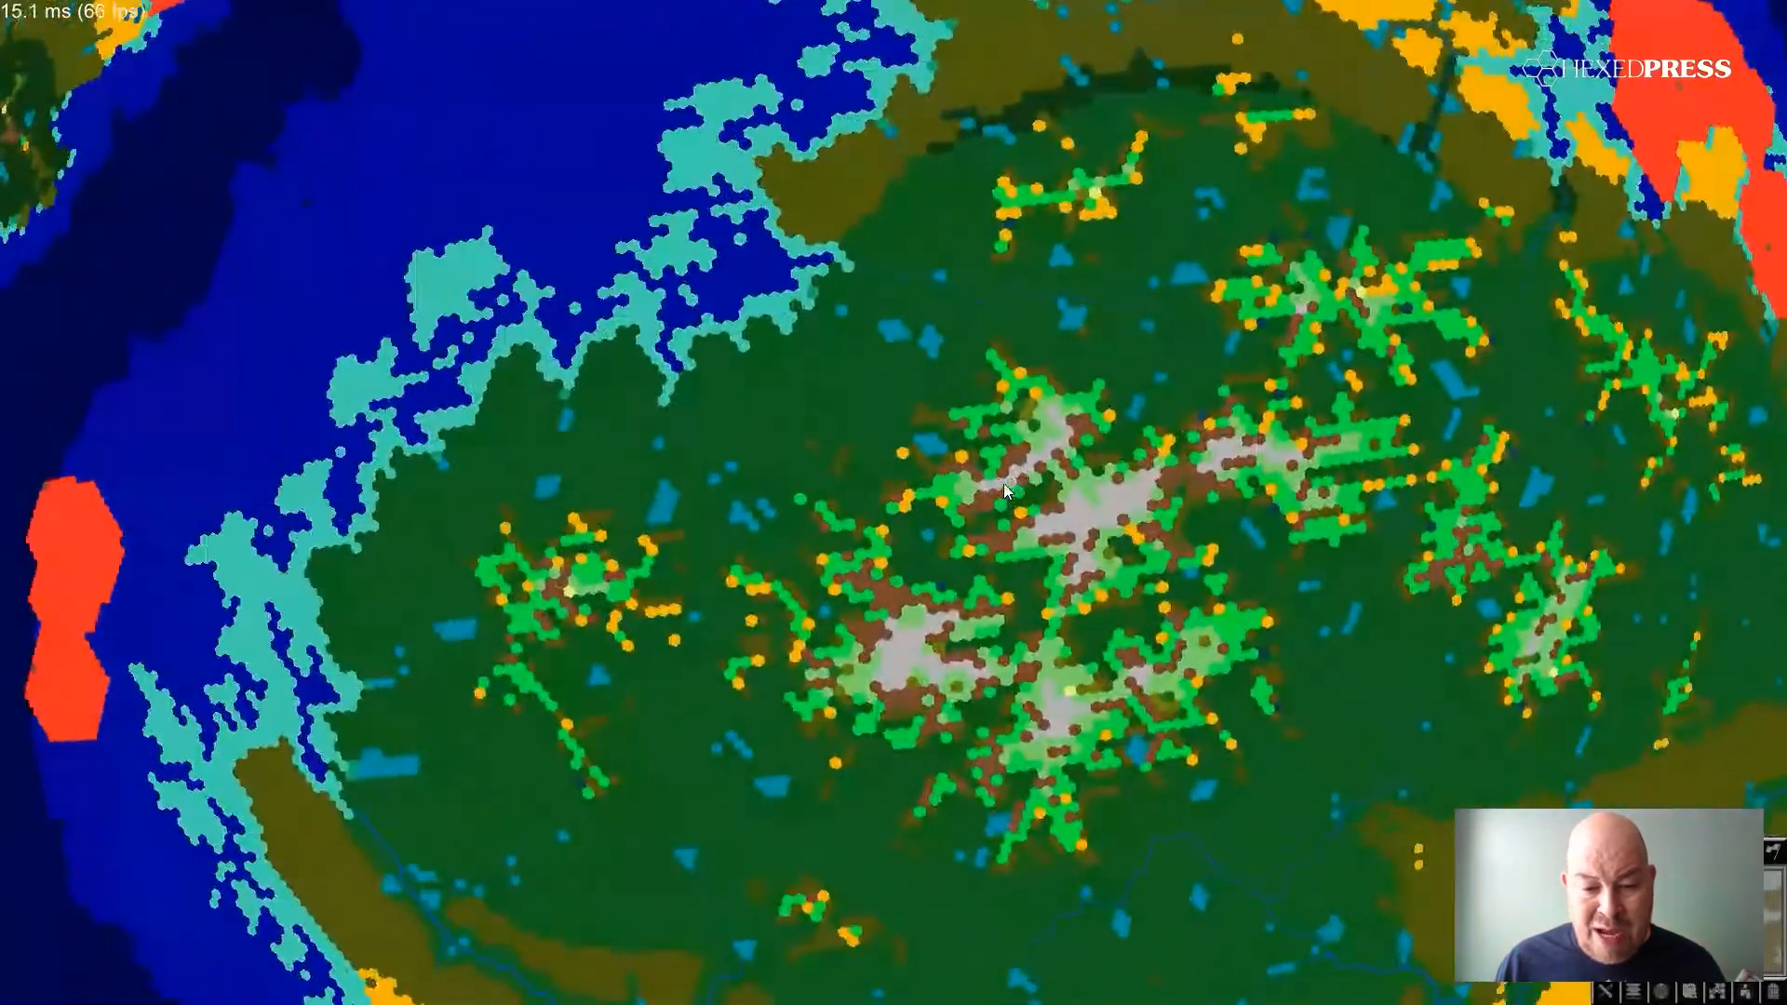
{"action": "scroll", "coordinate": [1003, 483], "scroll_direction": "down", "scroll_amount": 4}
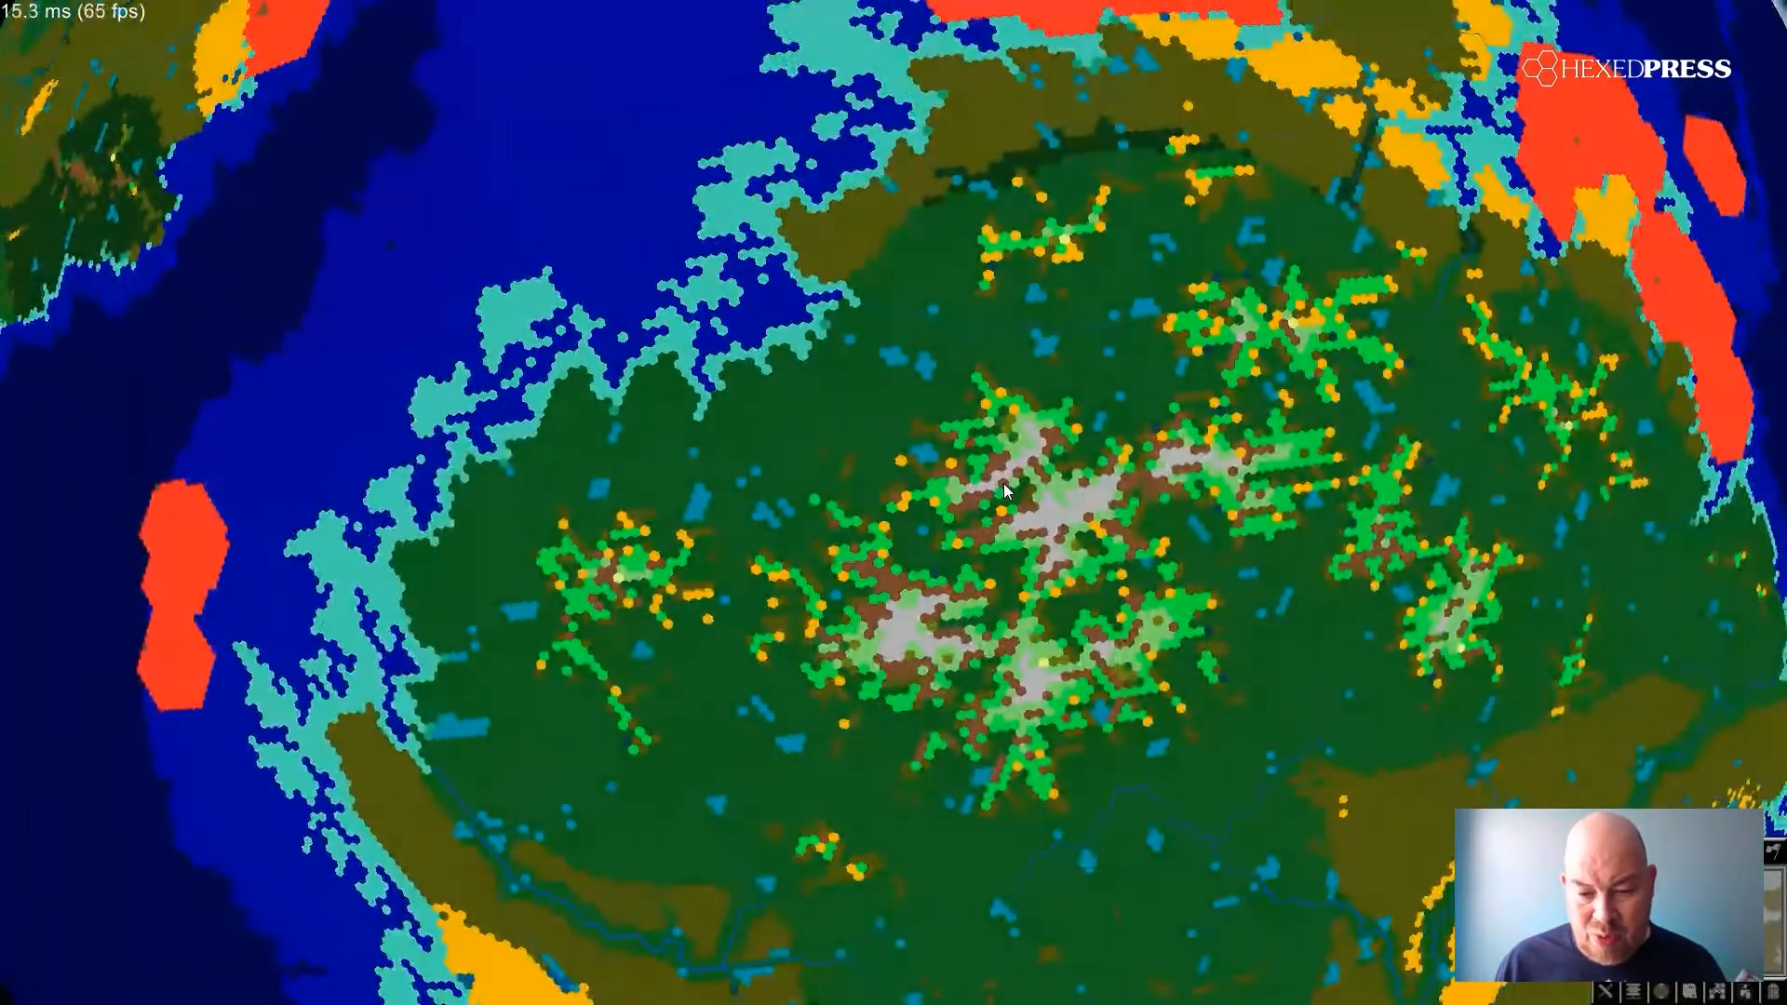
{"action": "scroll", "coordinate": [1003, 483], "scroll_direction": "down", "scroll_amount": 1}
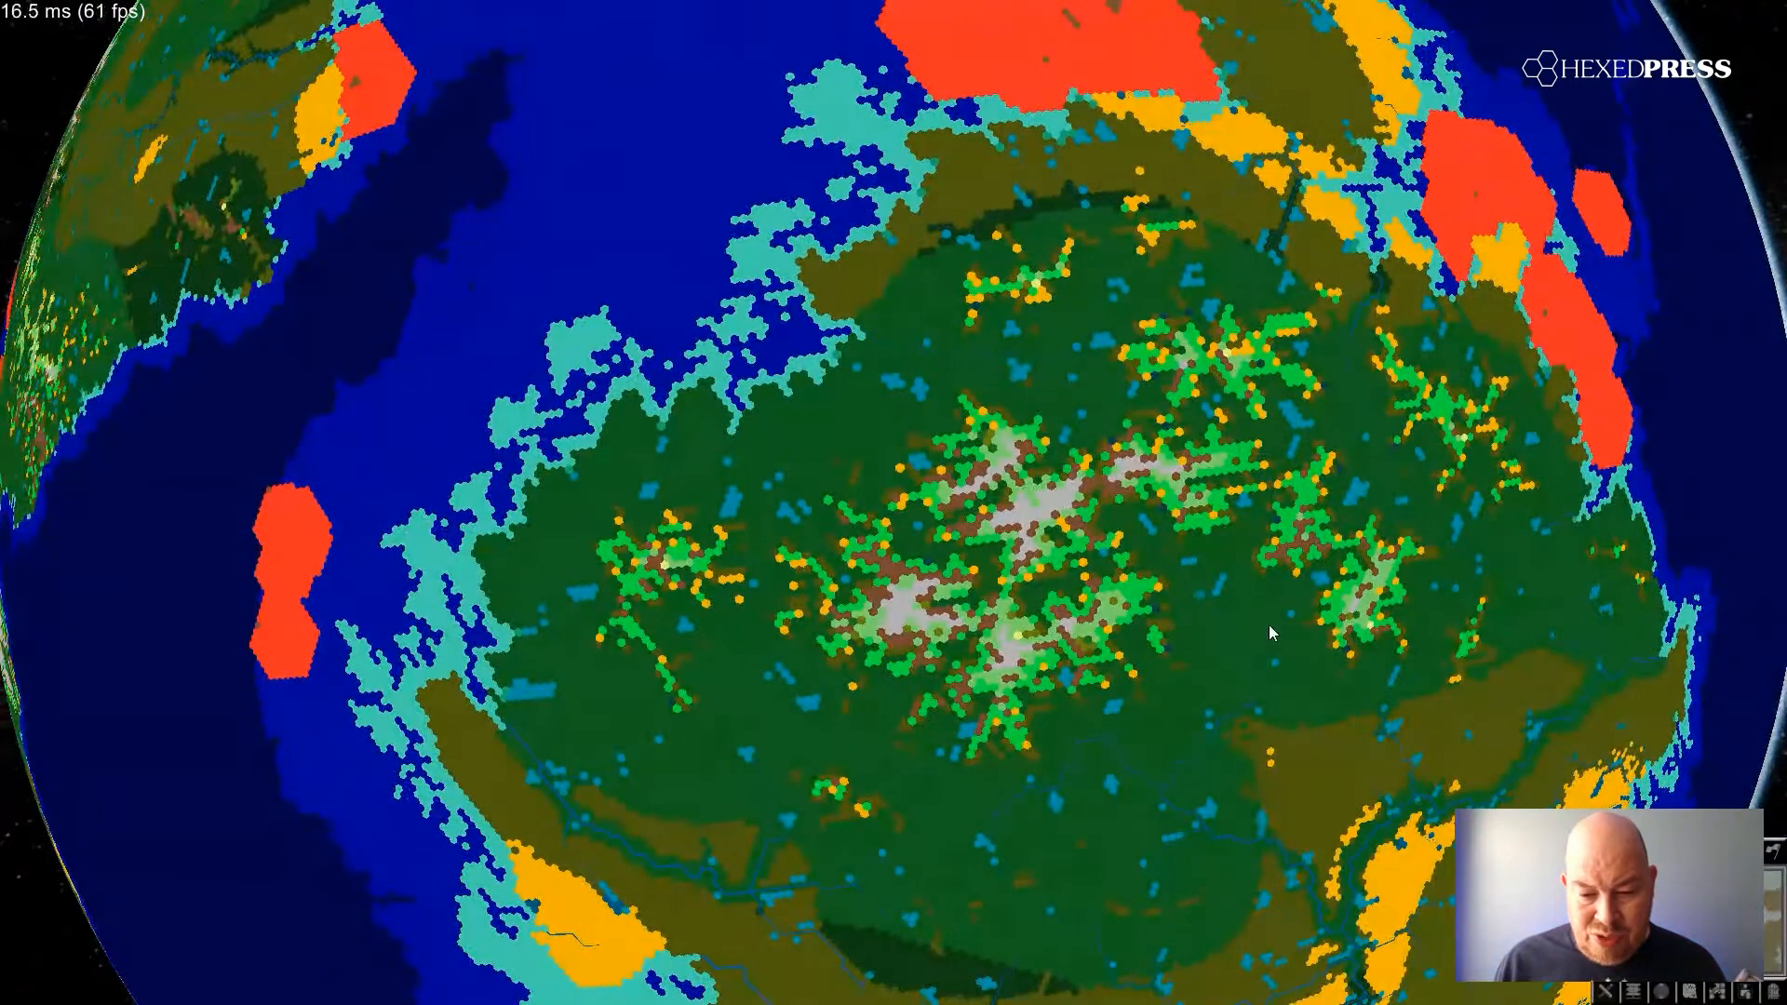
{"action": "left_click_drag", "start_coordinate": [1266, 624], "coordinate": [968, 428]}
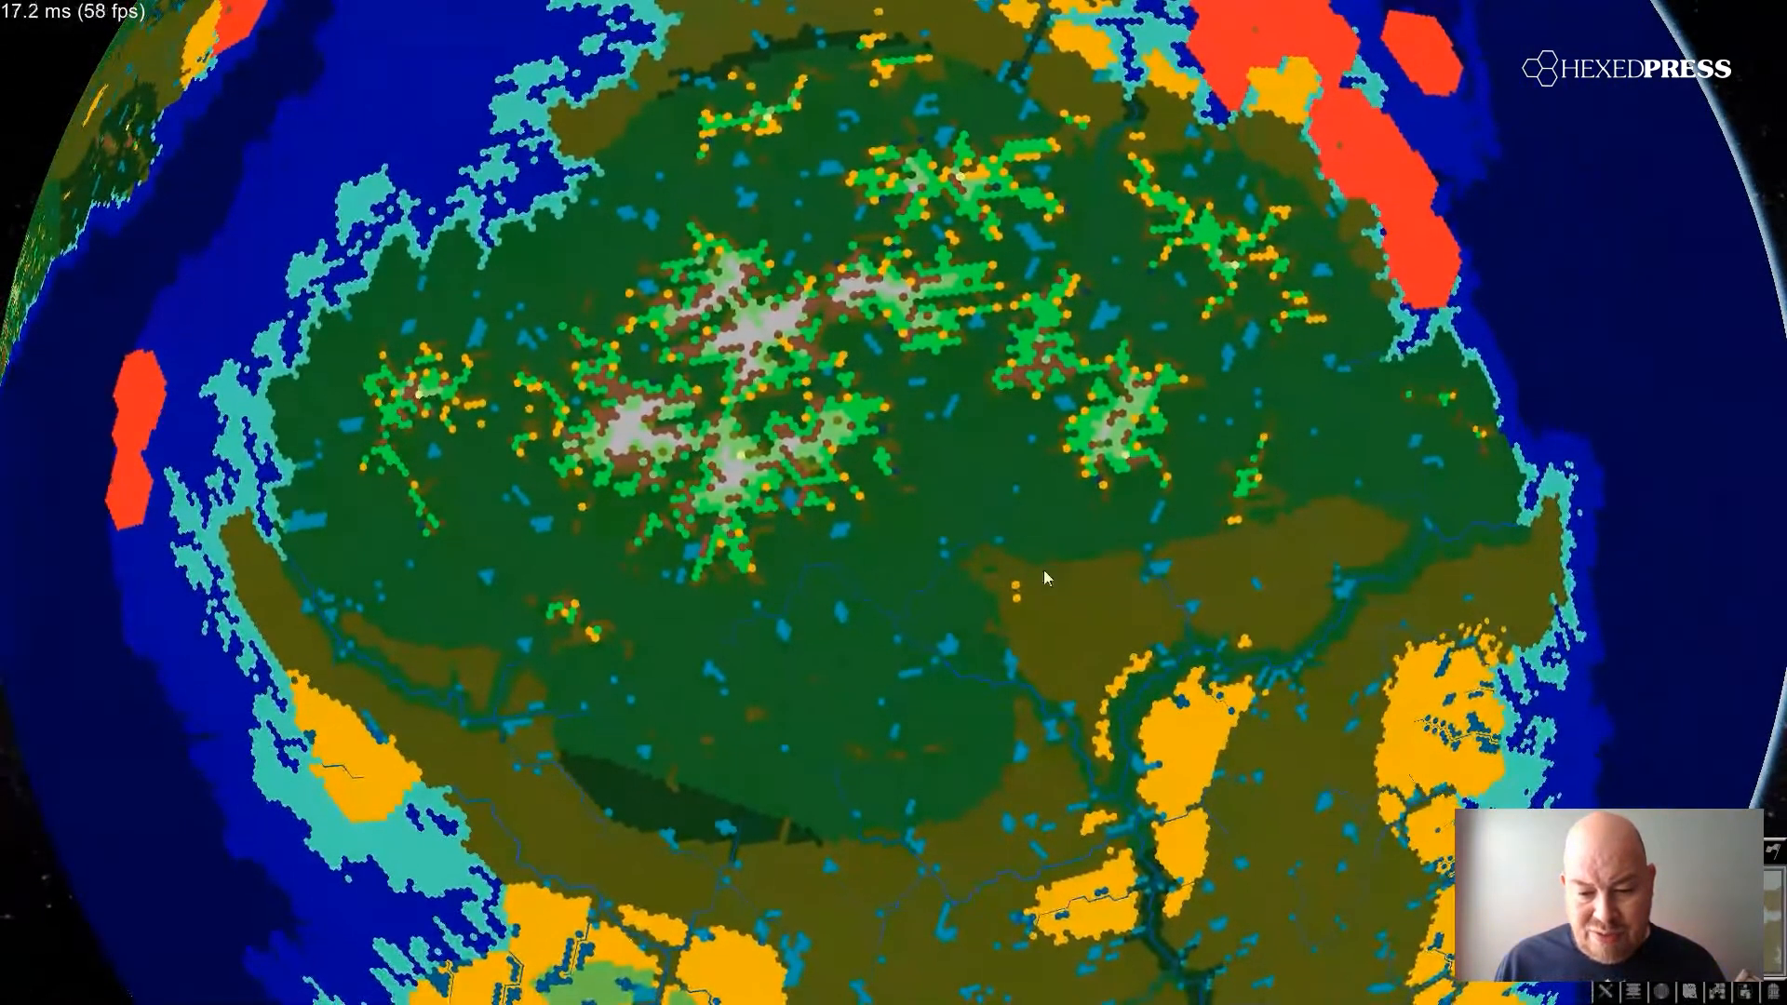
{"action": "left_click", "coordinate": [1047, 596]}
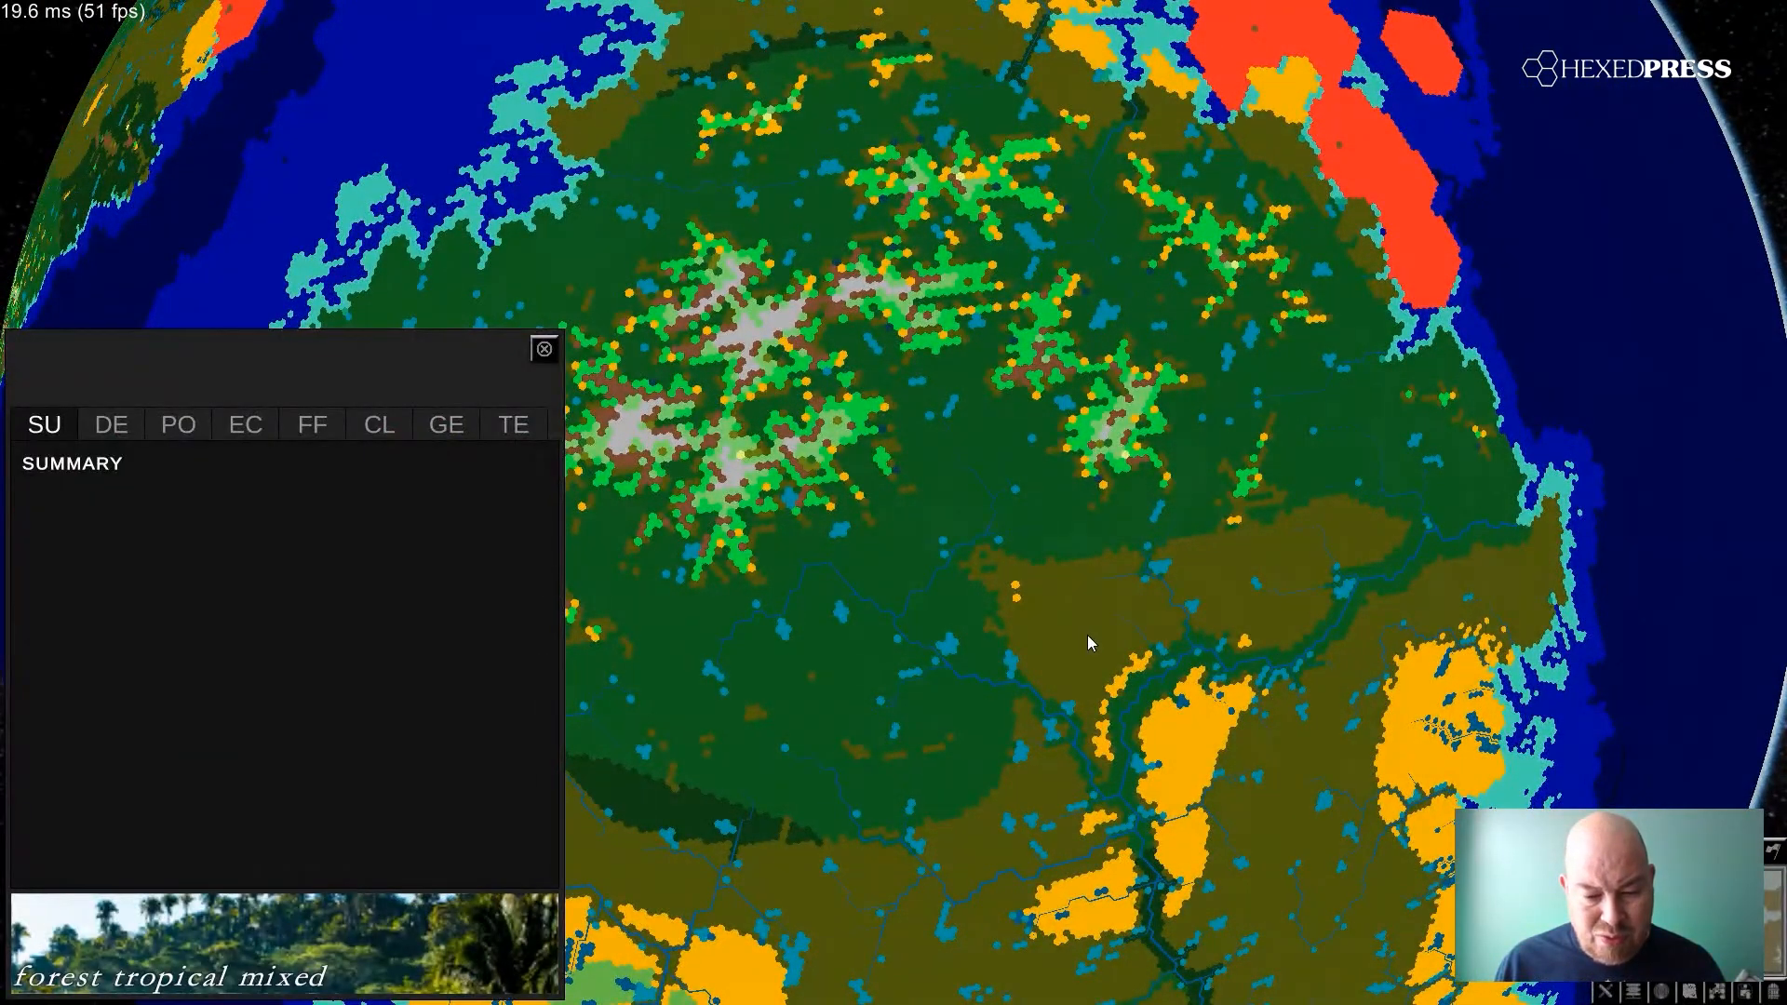
{"action": "left_click", "coordinate": [544, 349]}
- Inspect the biome of the turquoise shallows off the large continent's northwestern coast, closing the details
{"action": "scroll", "coordinate": [831, 404], "scroll_direction": "down", "scroll_amount": 5}
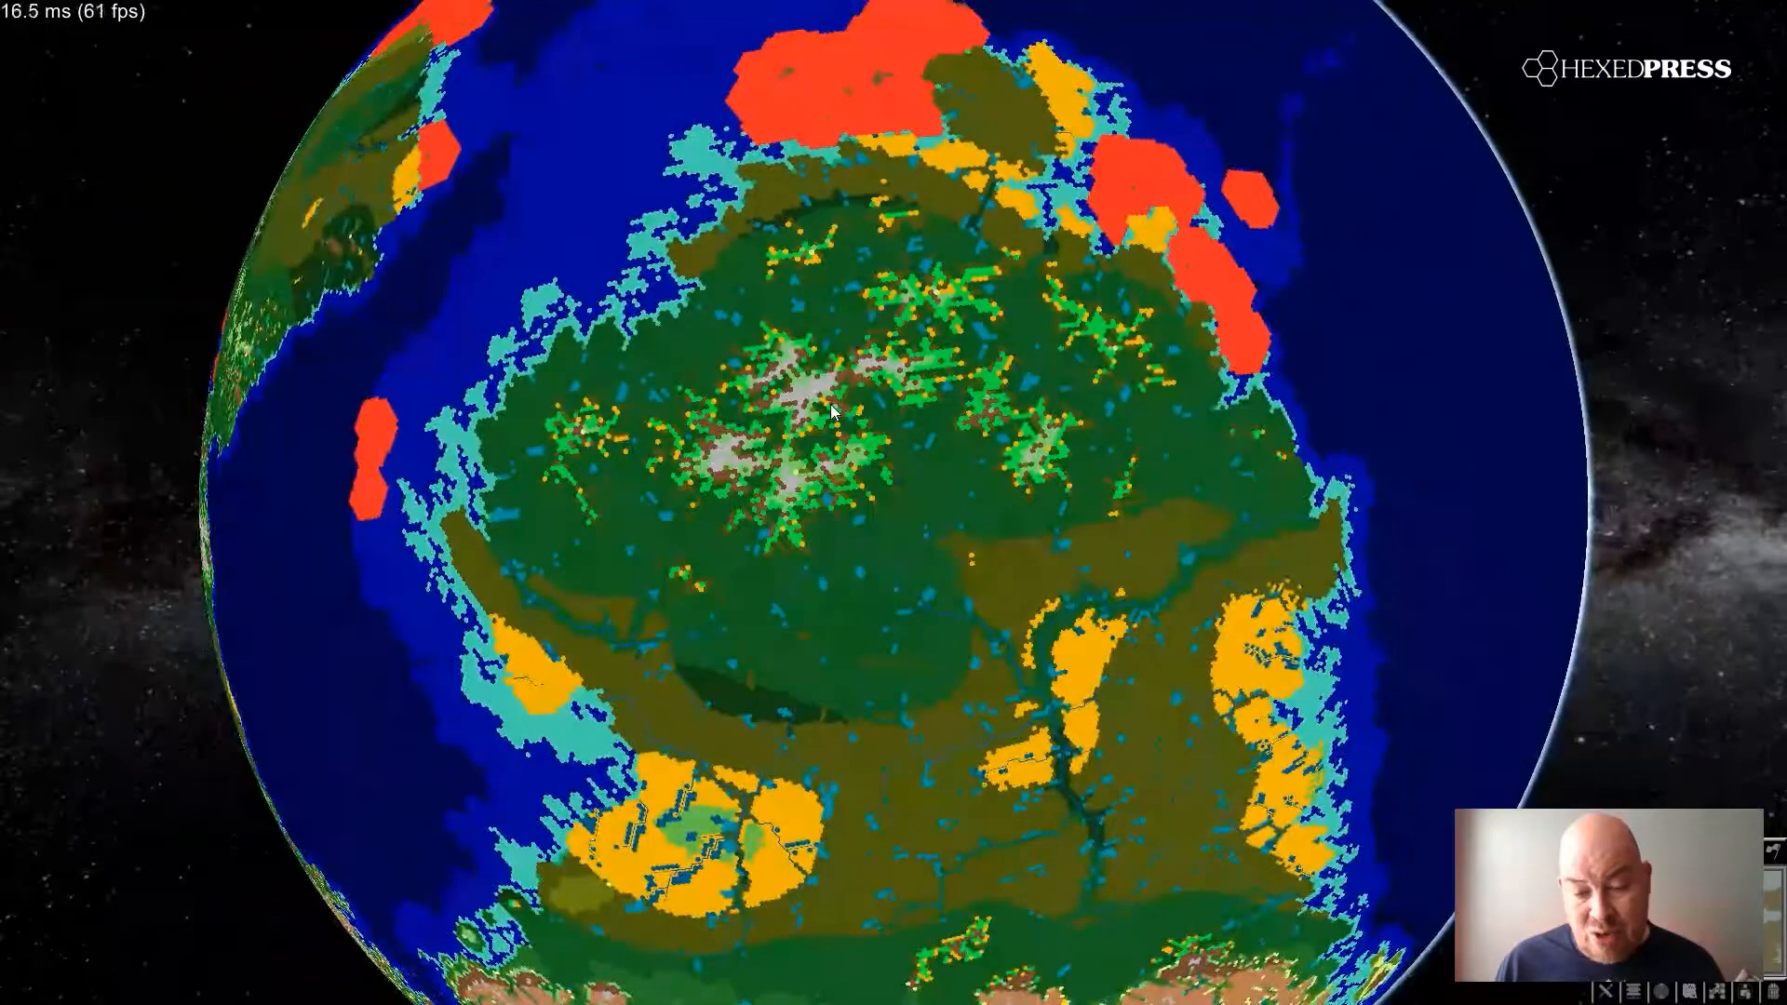
{"action": "left_click_drag", "start_coordinate": [830, 404], "coordinate": [723, 522]}
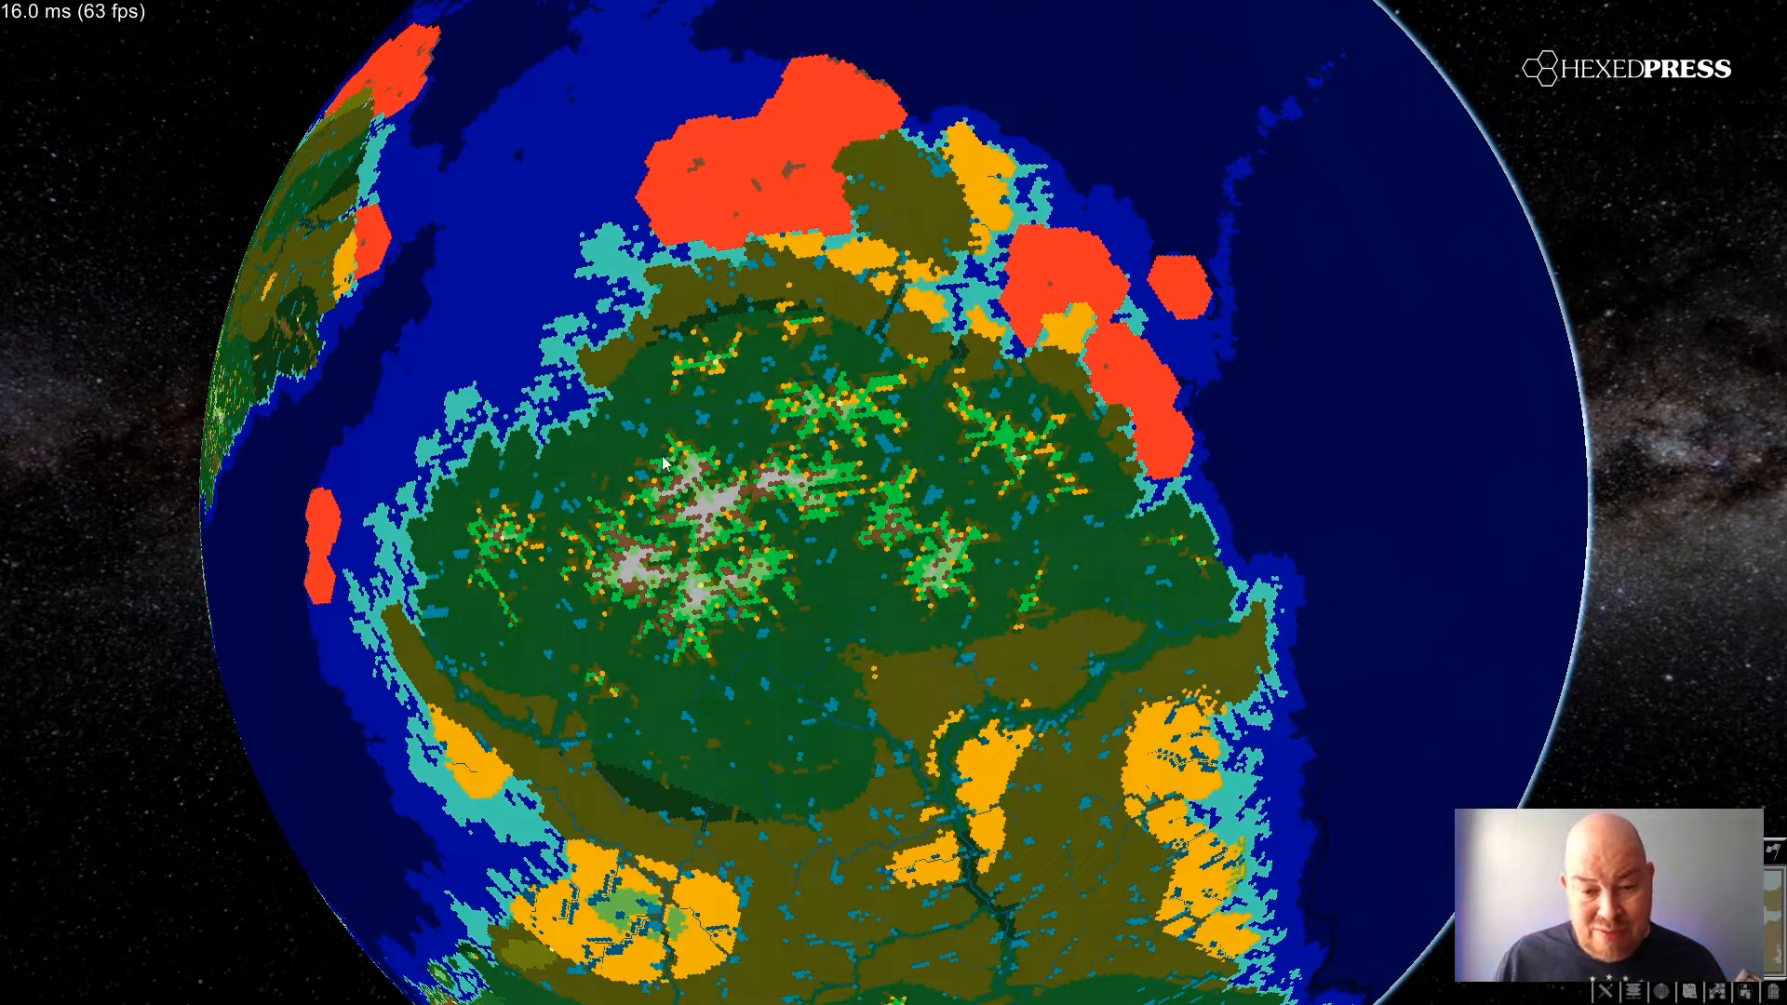
{"action": "left_click", "coordinate": [686, 216]}
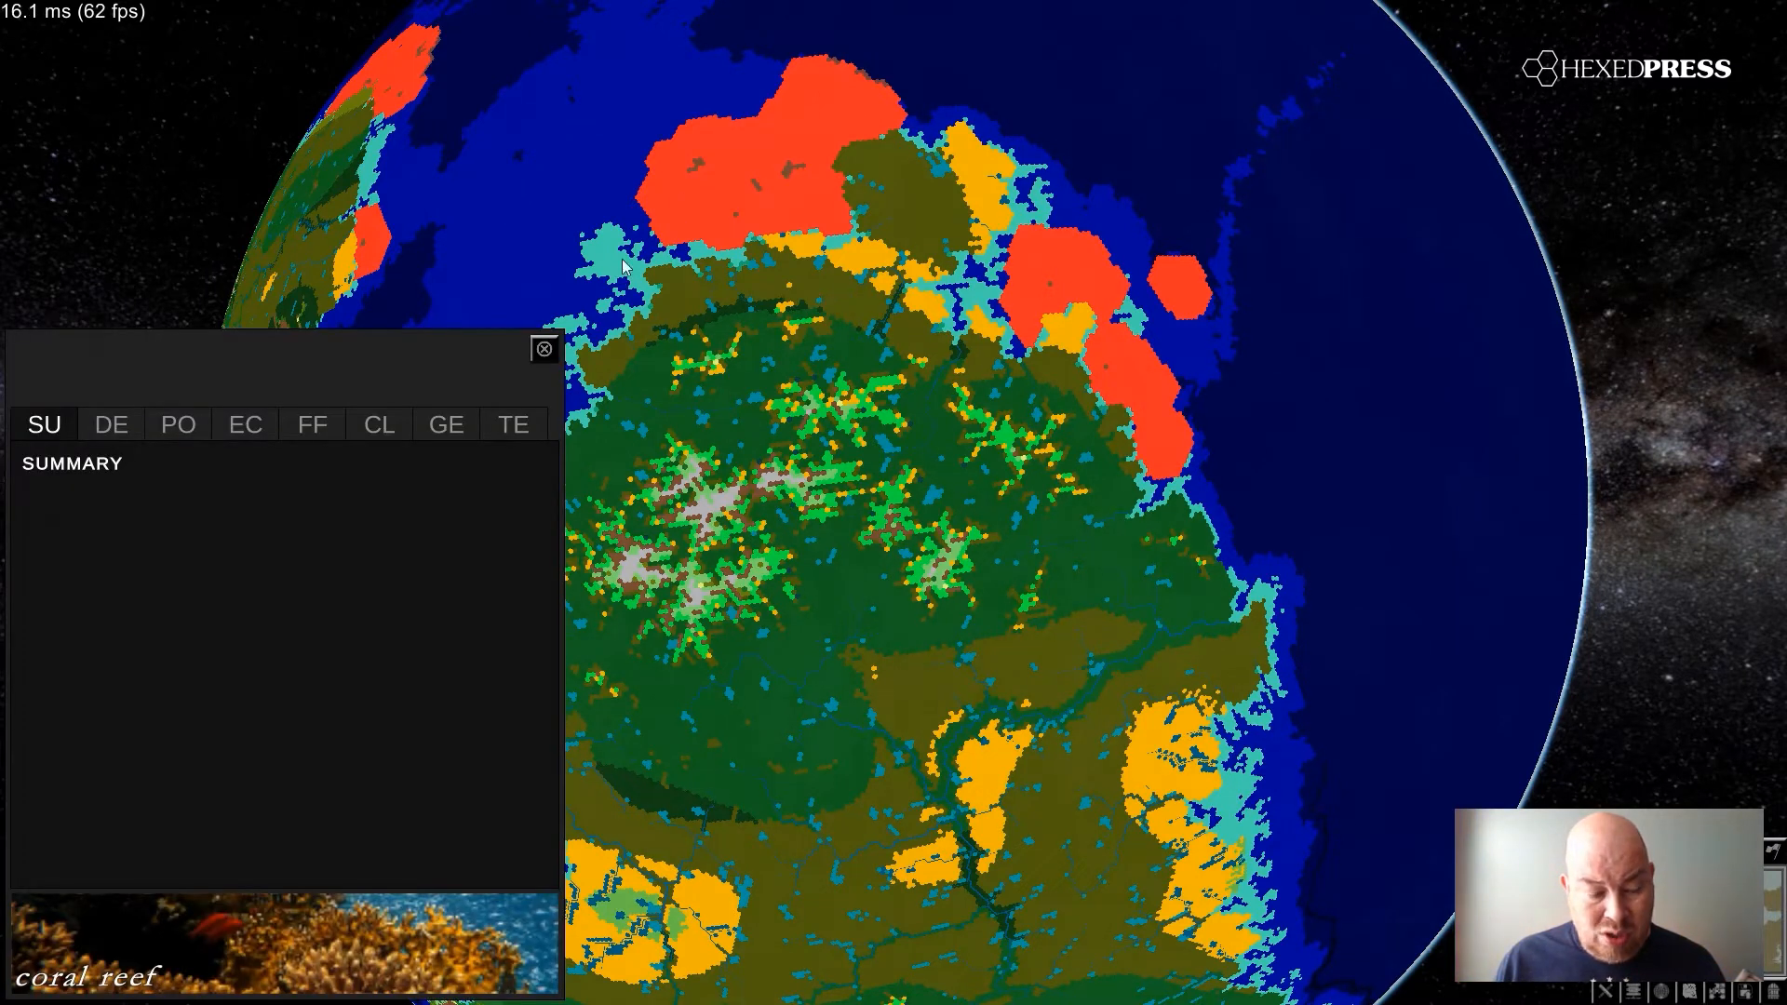
{"action": "left_click", "coordinate": [539, 352]}
- Switch the planet to the Heightmap mode and examine the large continent's terrain and rivers from the highlands to the southern mountains
{"action": "left_click_drag", "start_coordinate": [684, 444], "coordinate": [845, 450]}
{"action": "left_click_drag", "start_coordinate": [763, 494], "coordinate": [1058, 516]}
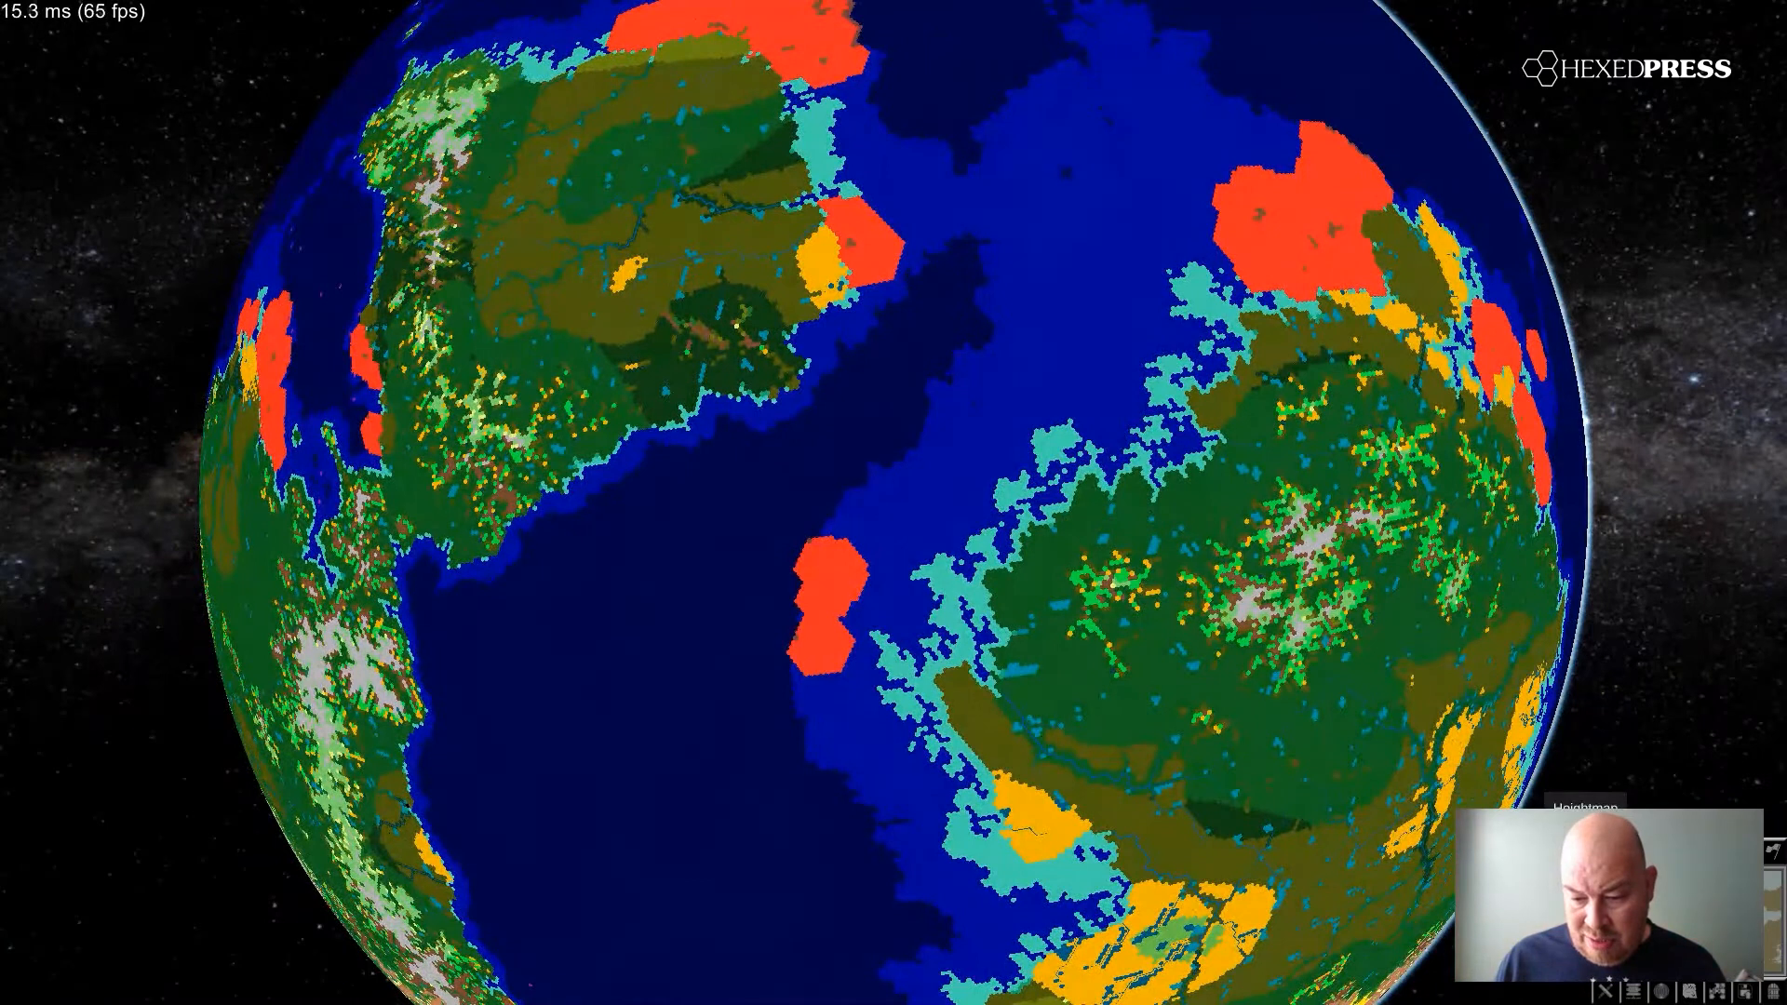
{"action": "left_click", "coordinate": [1586, 851]}
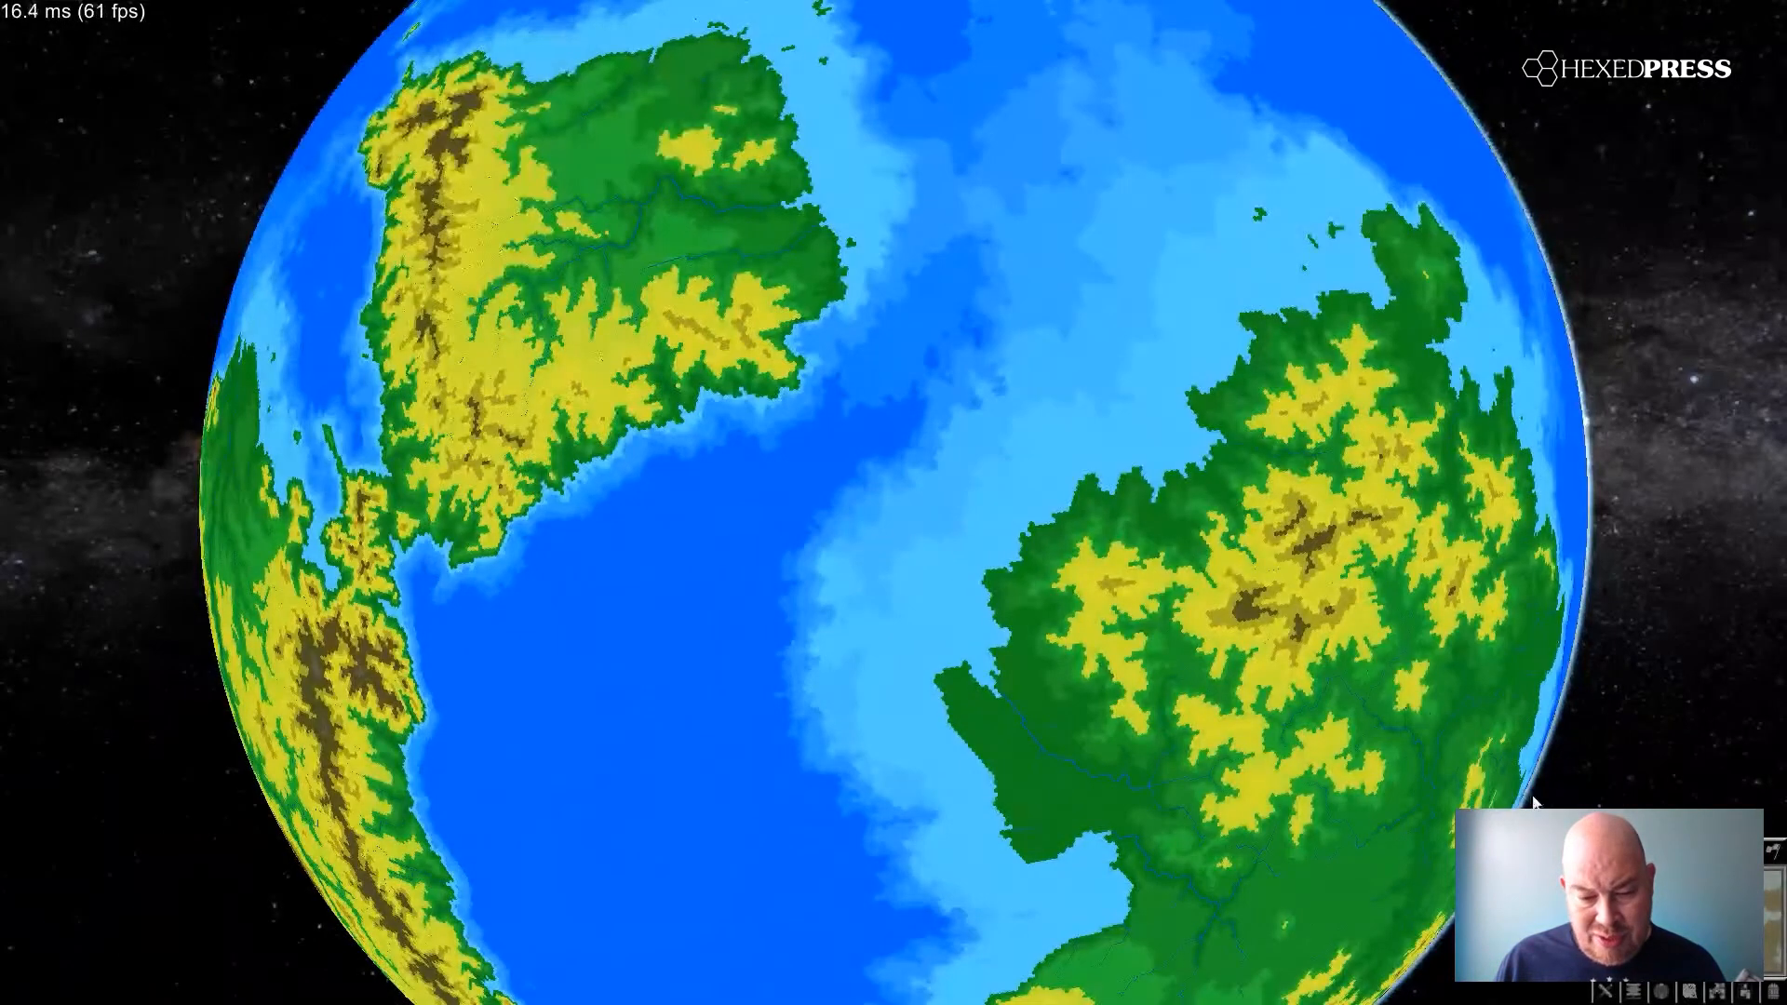
{"action": "left_click_drag", "start_coordinate": [1421, 702], "coordinate": [1075, 484]}
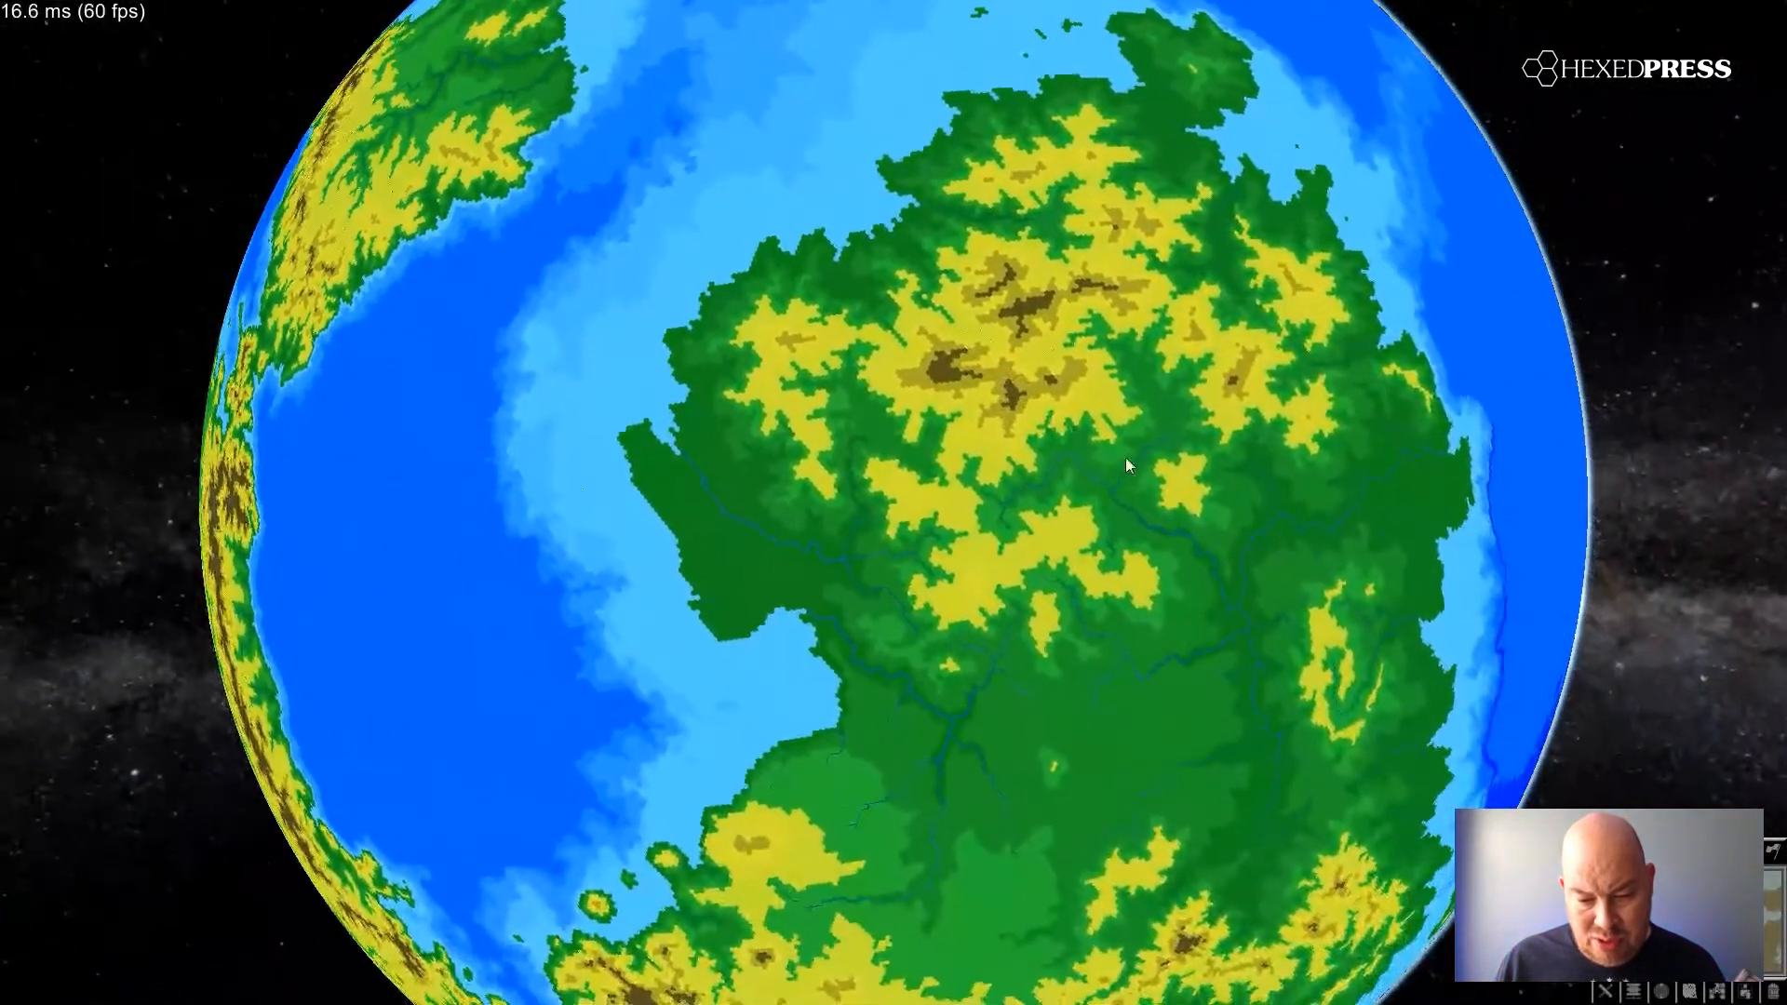
{"action": "left_click_drag", "start_coordinate": [1251, 532], "coordinate": [1064, 394]}
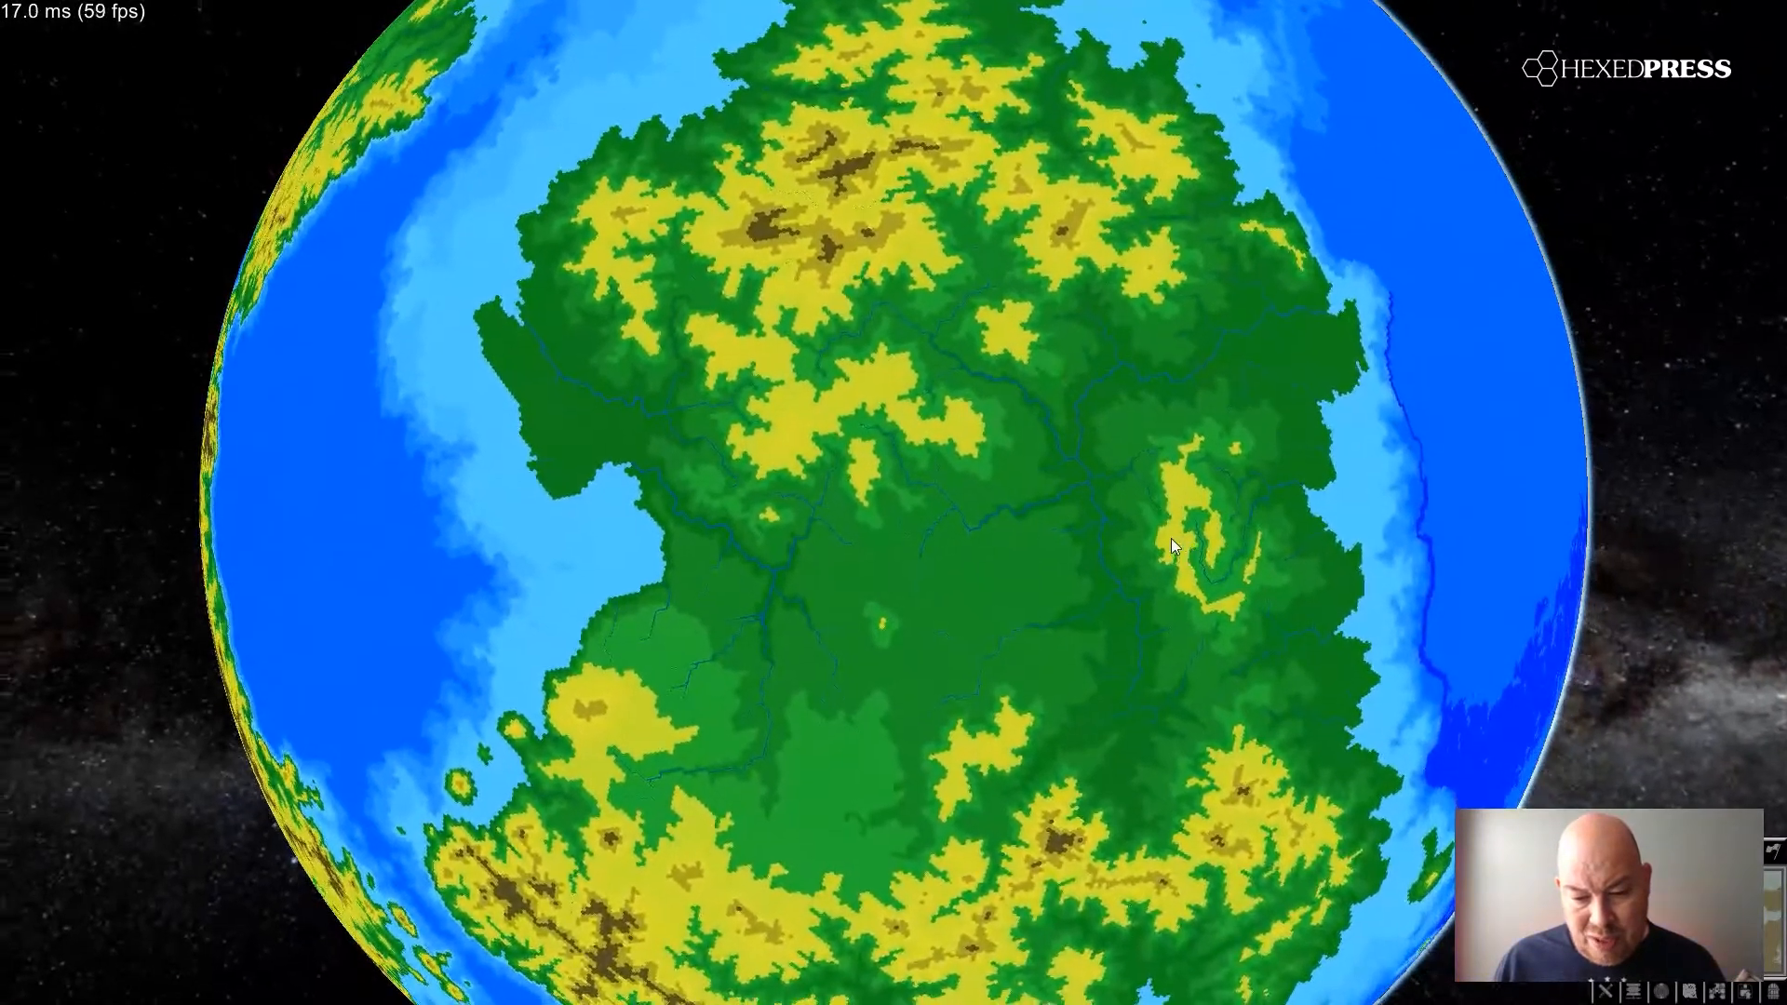
{"action": "left_click_drag", "start_coordinate": [1171, 538], "coordinate": [1052, 398]}
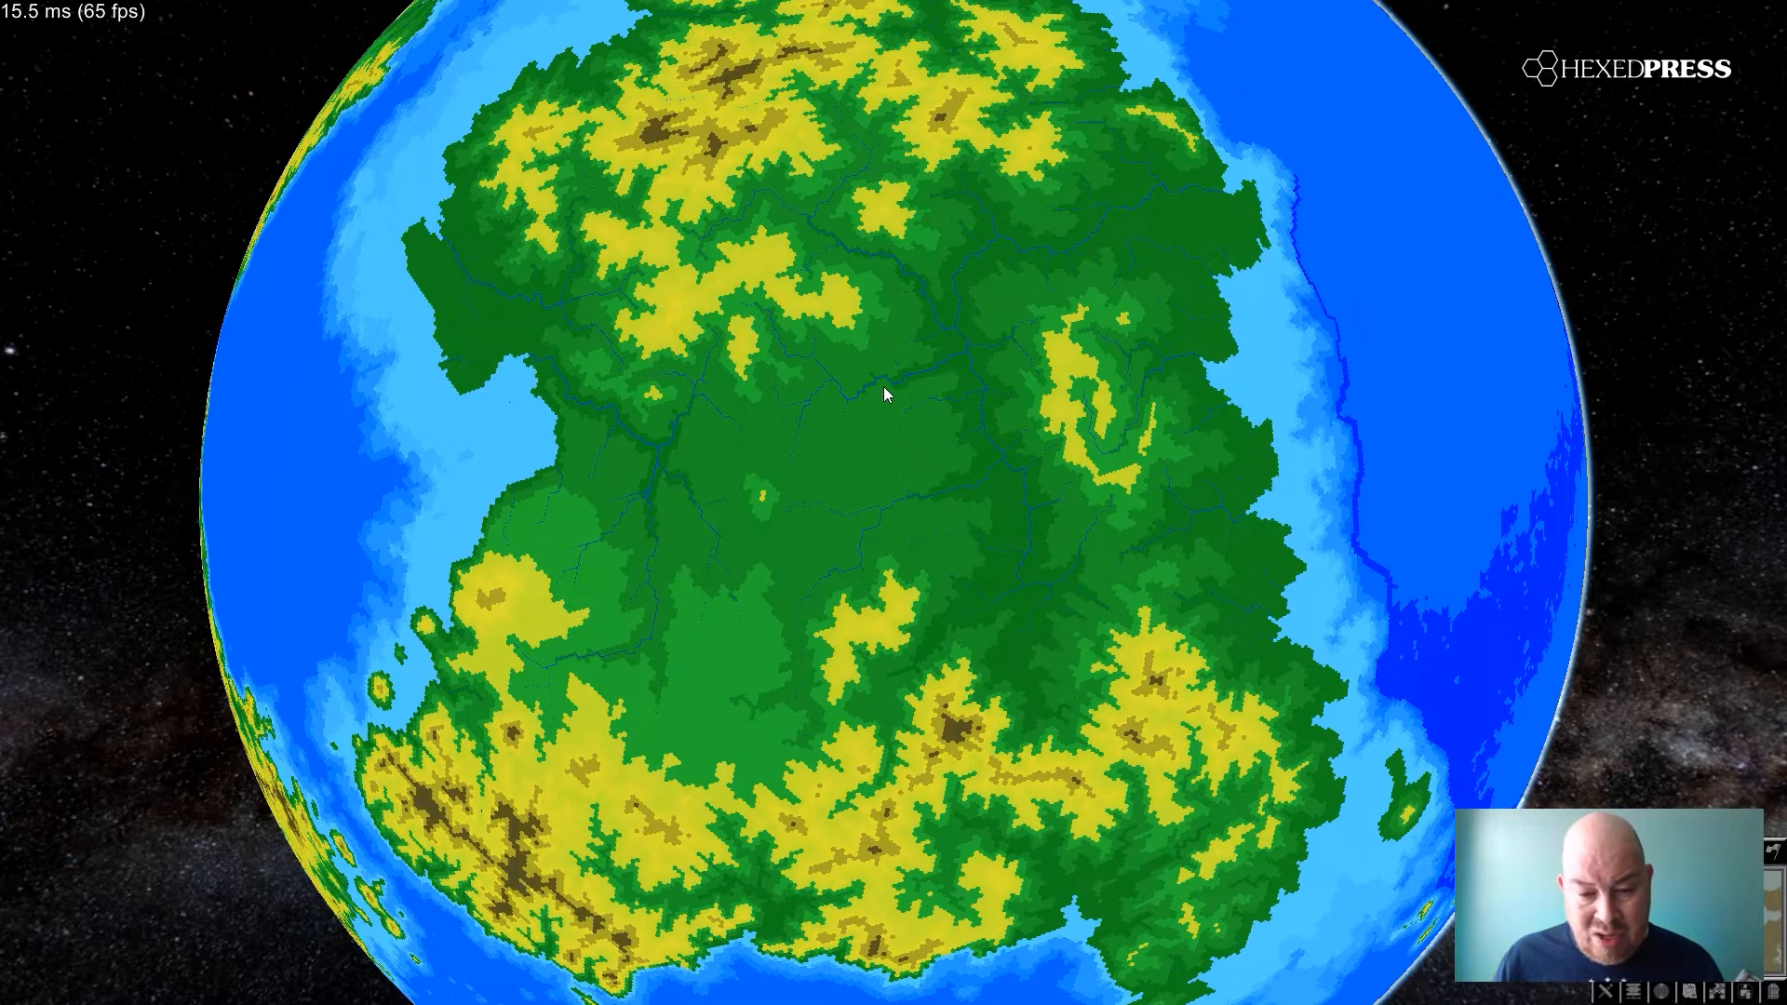
{"action": "left_click_drag", "start_coordinate": [879, 396], "coordinate": [1036, 645]}
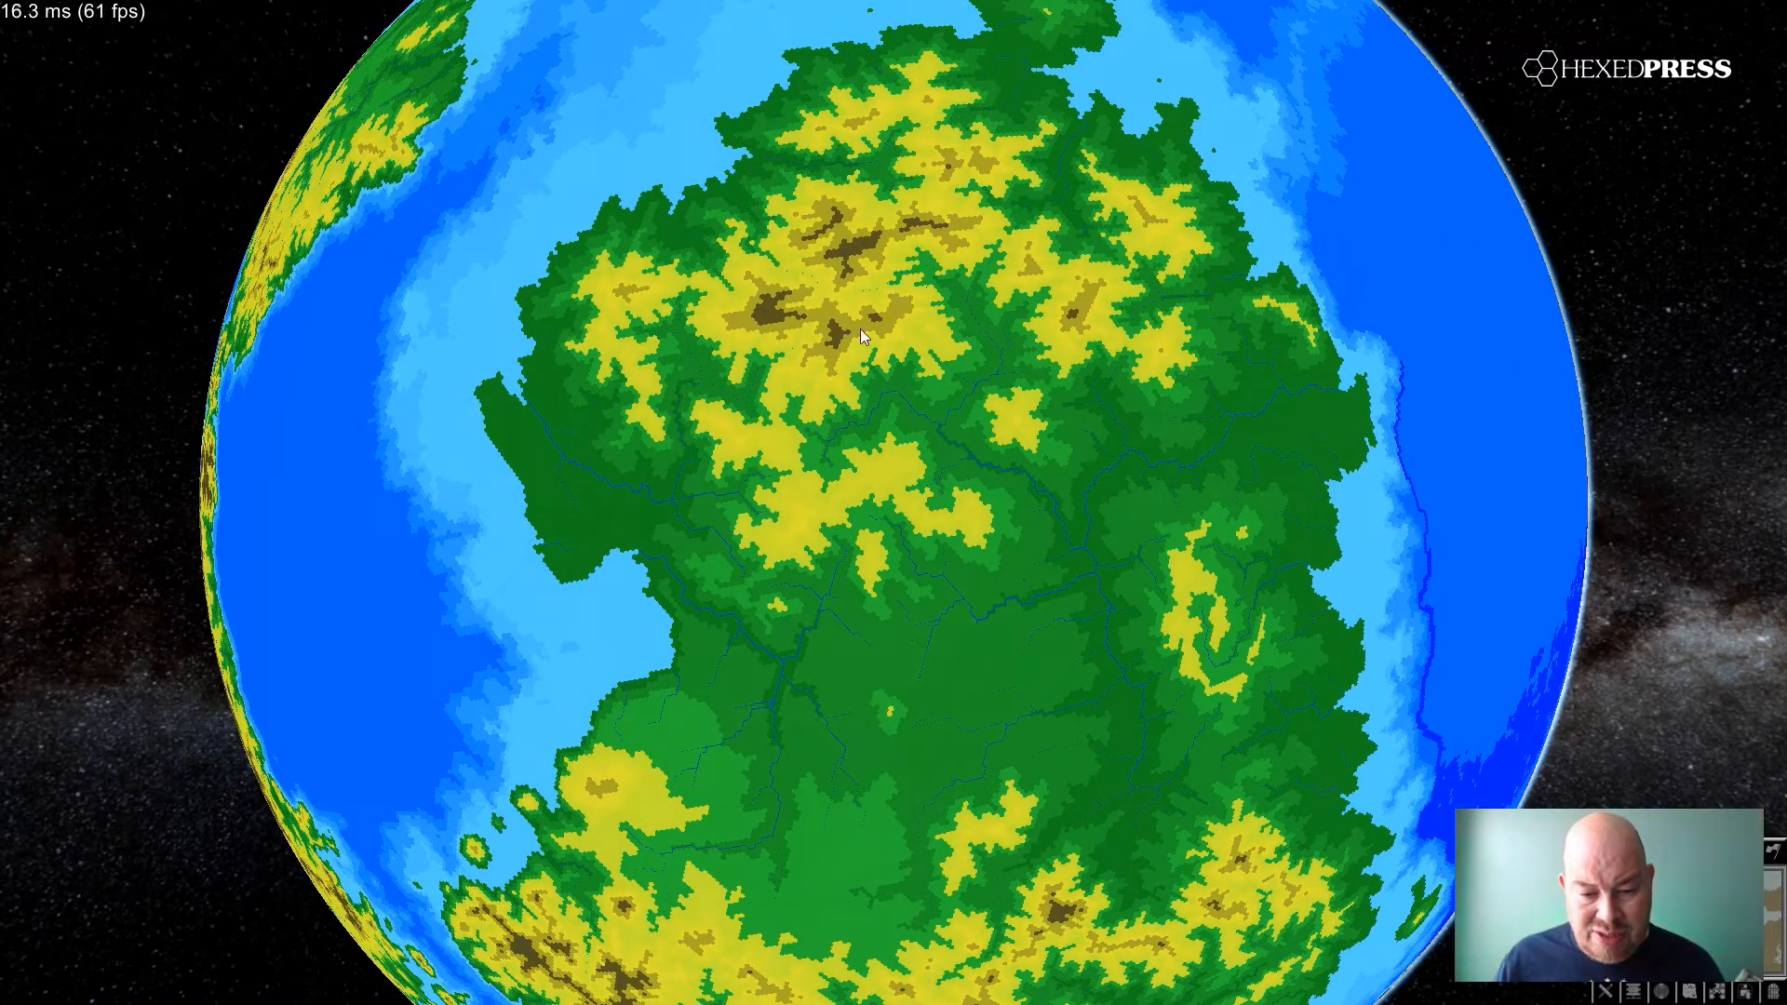
- Inspect the biomes of a lowland tile south of the highlands, a highland tile and a dark brown peak tile, closing the details each time
{"action": "left_click", "coordinate": [854, 400]}
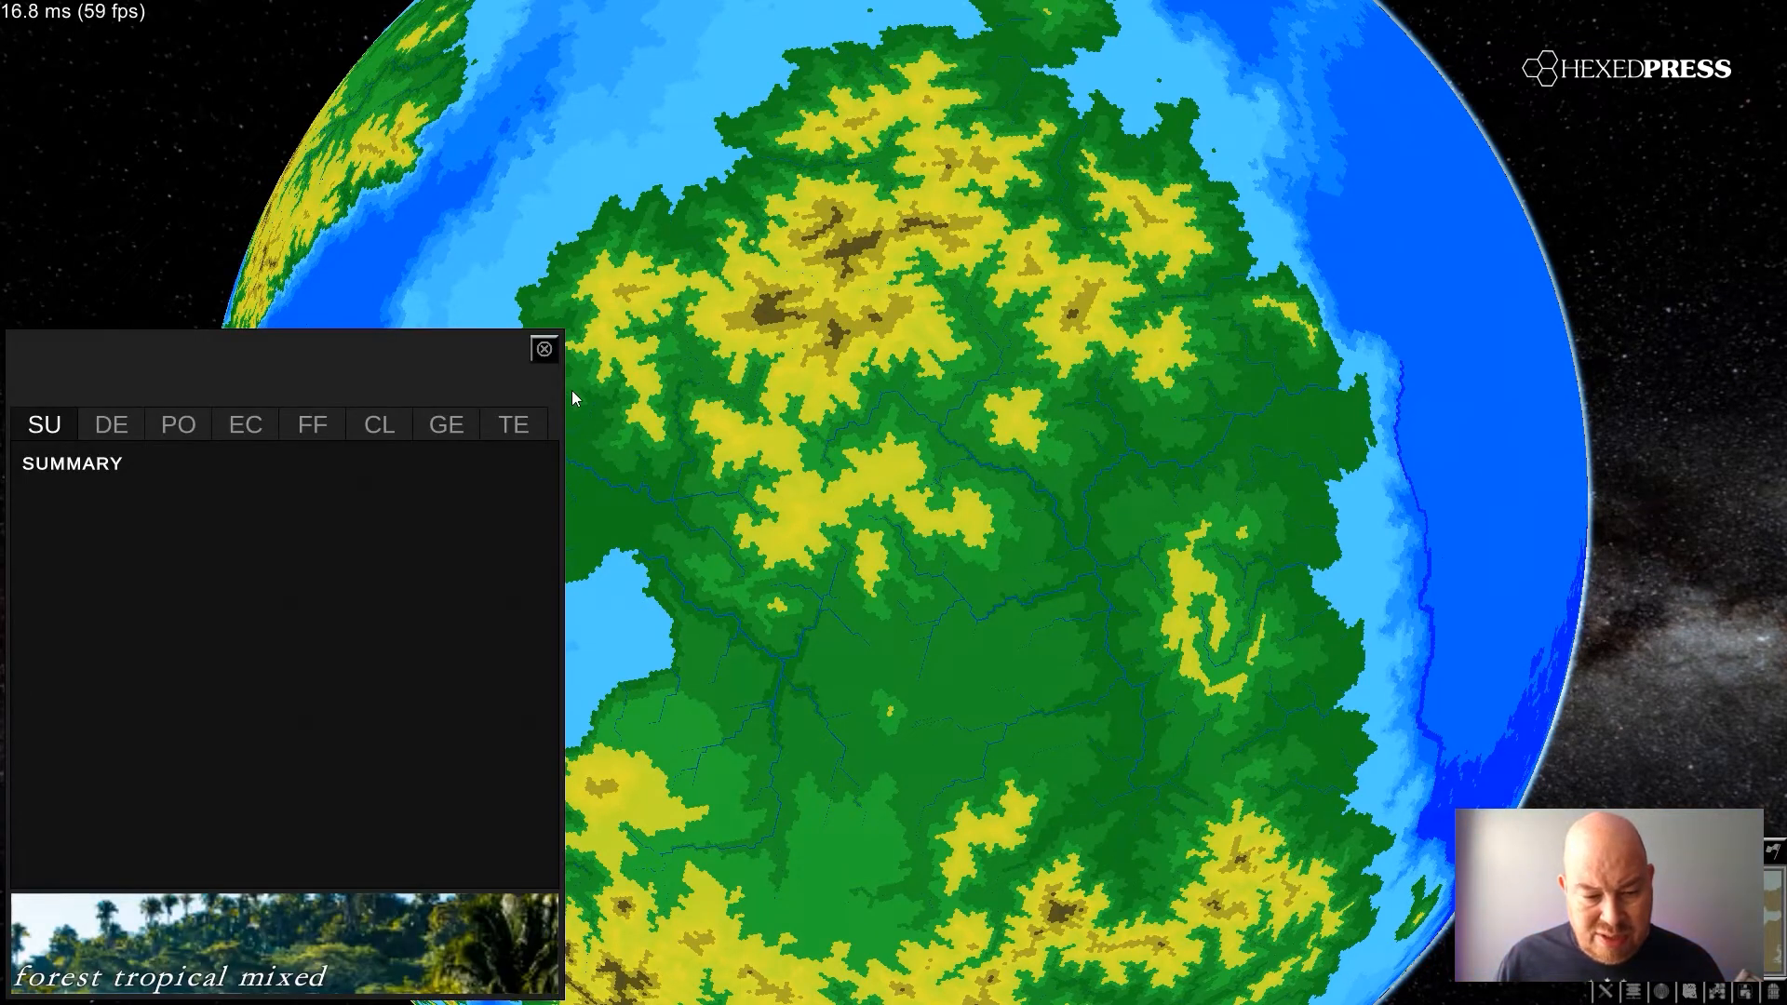
{"action": "left_click", "coordinate": [542, 349]}
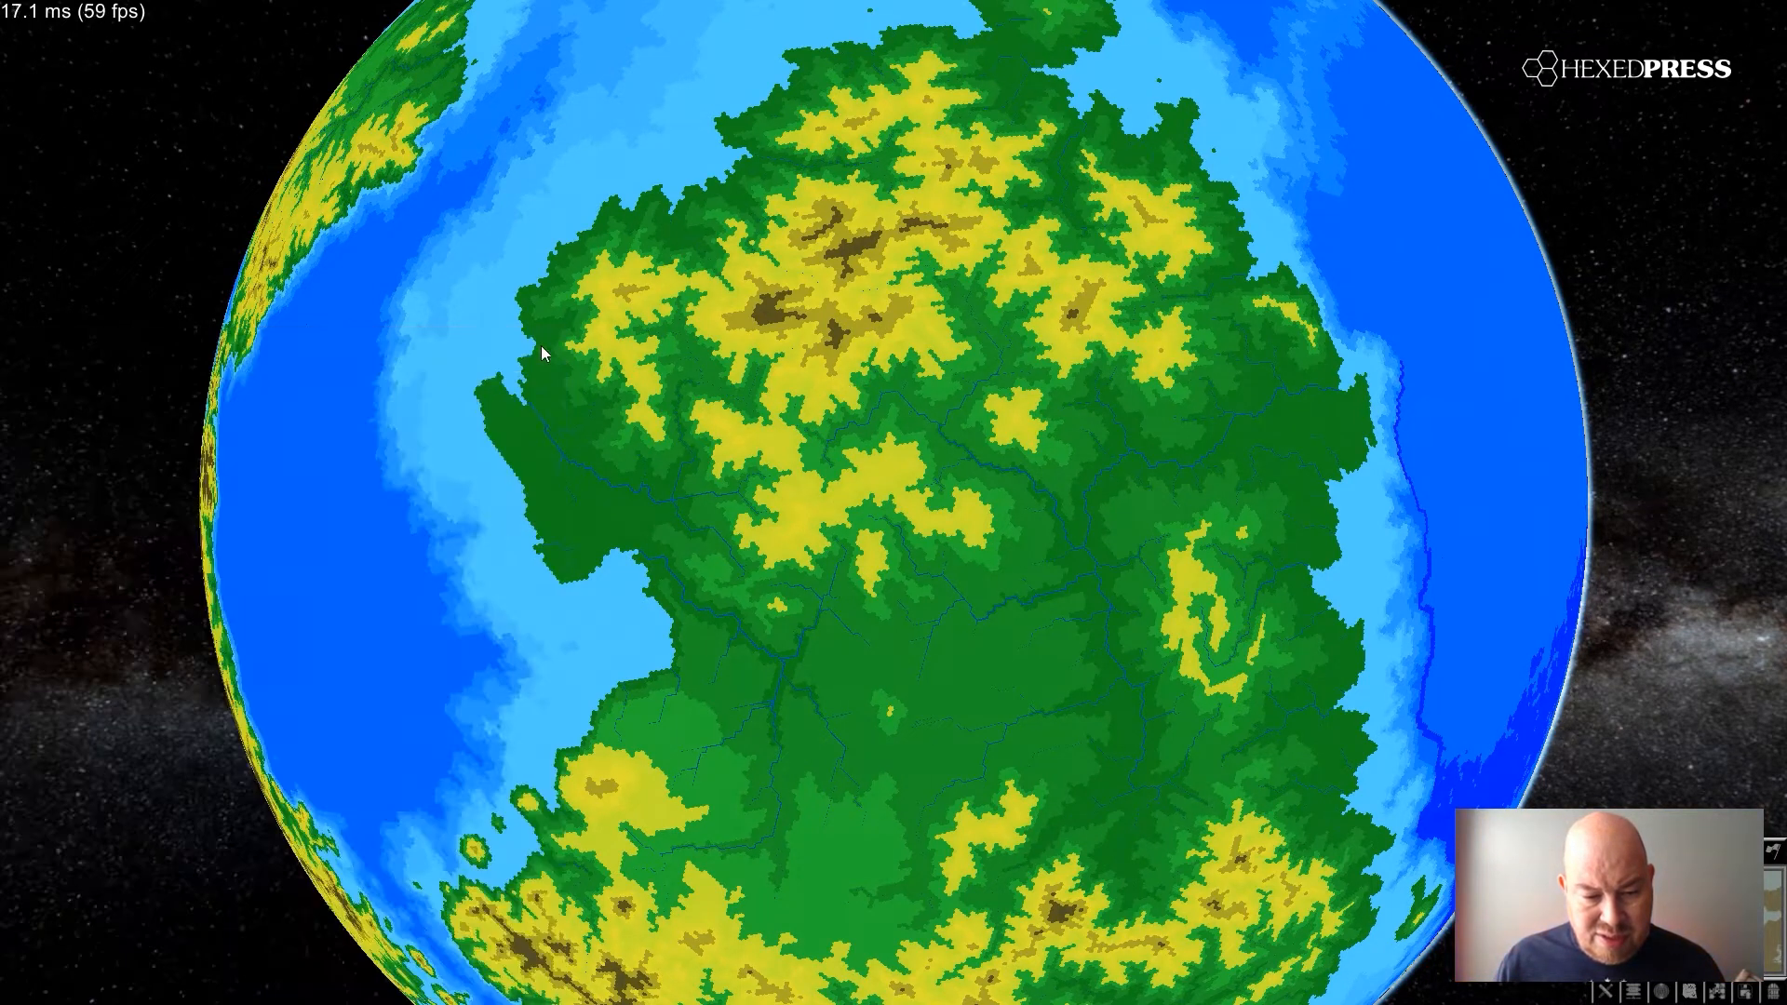
{"action": "left_click", "coordinate": [847, 332]}
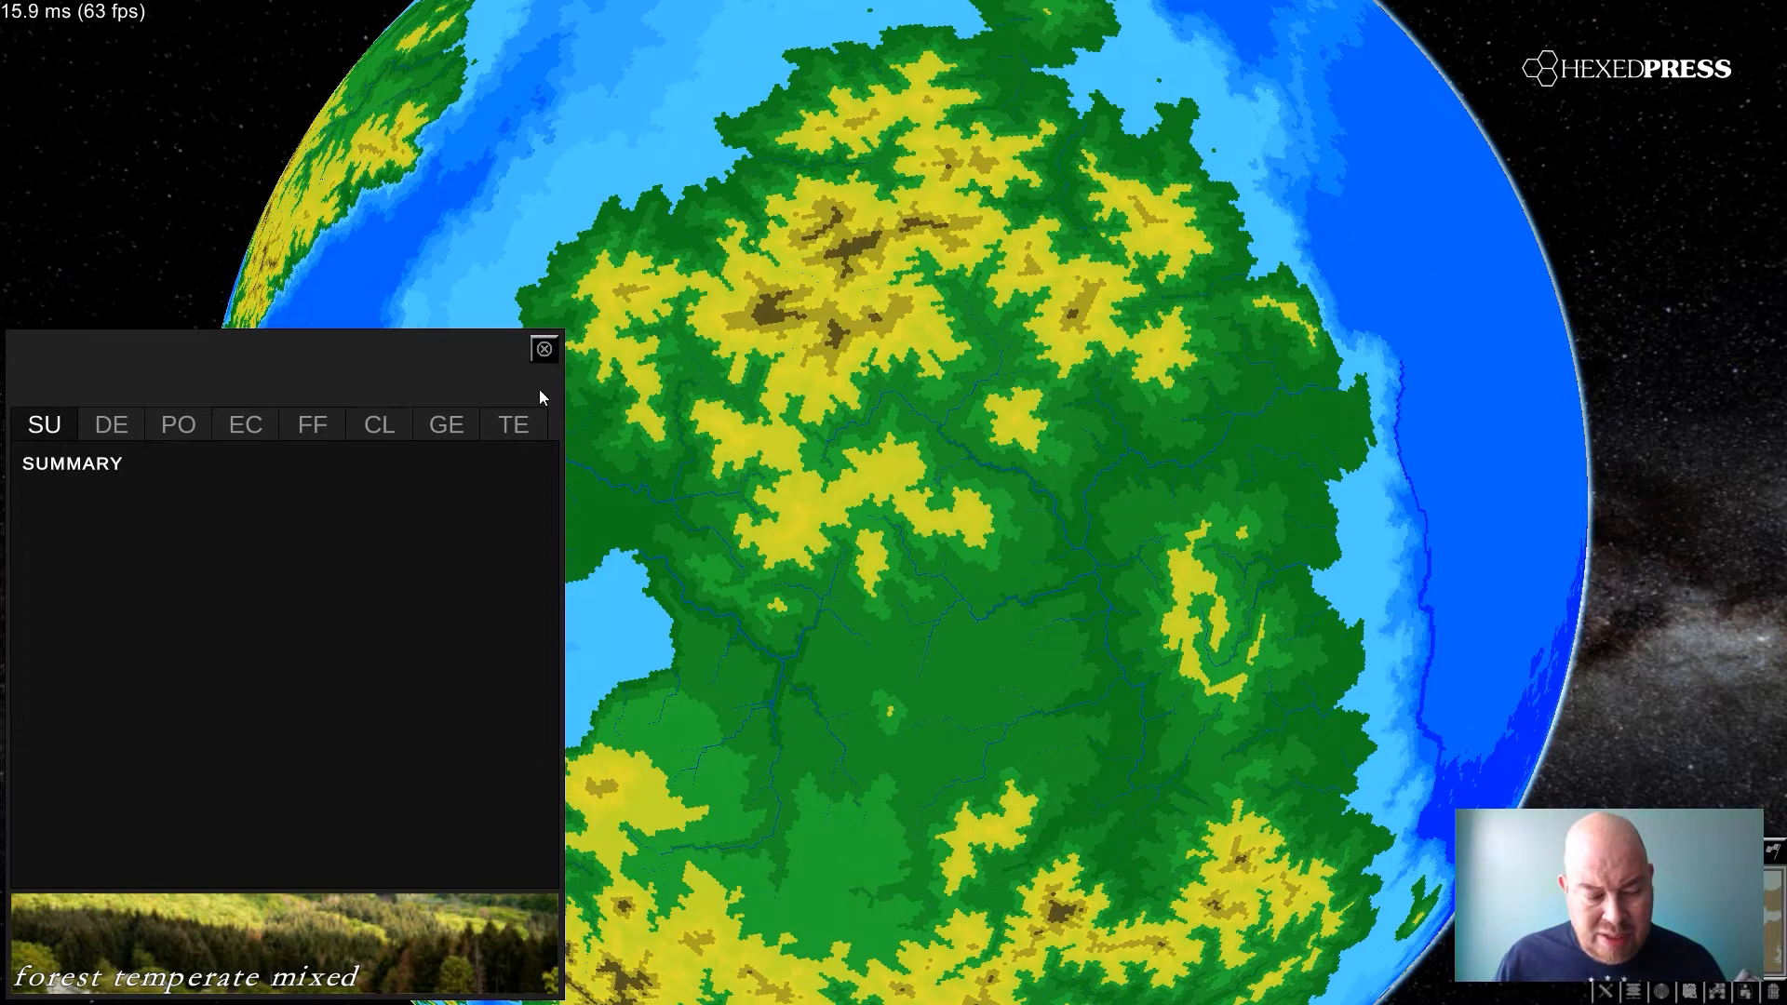
{"action": "left_click", "coordinate": [544, 350]}
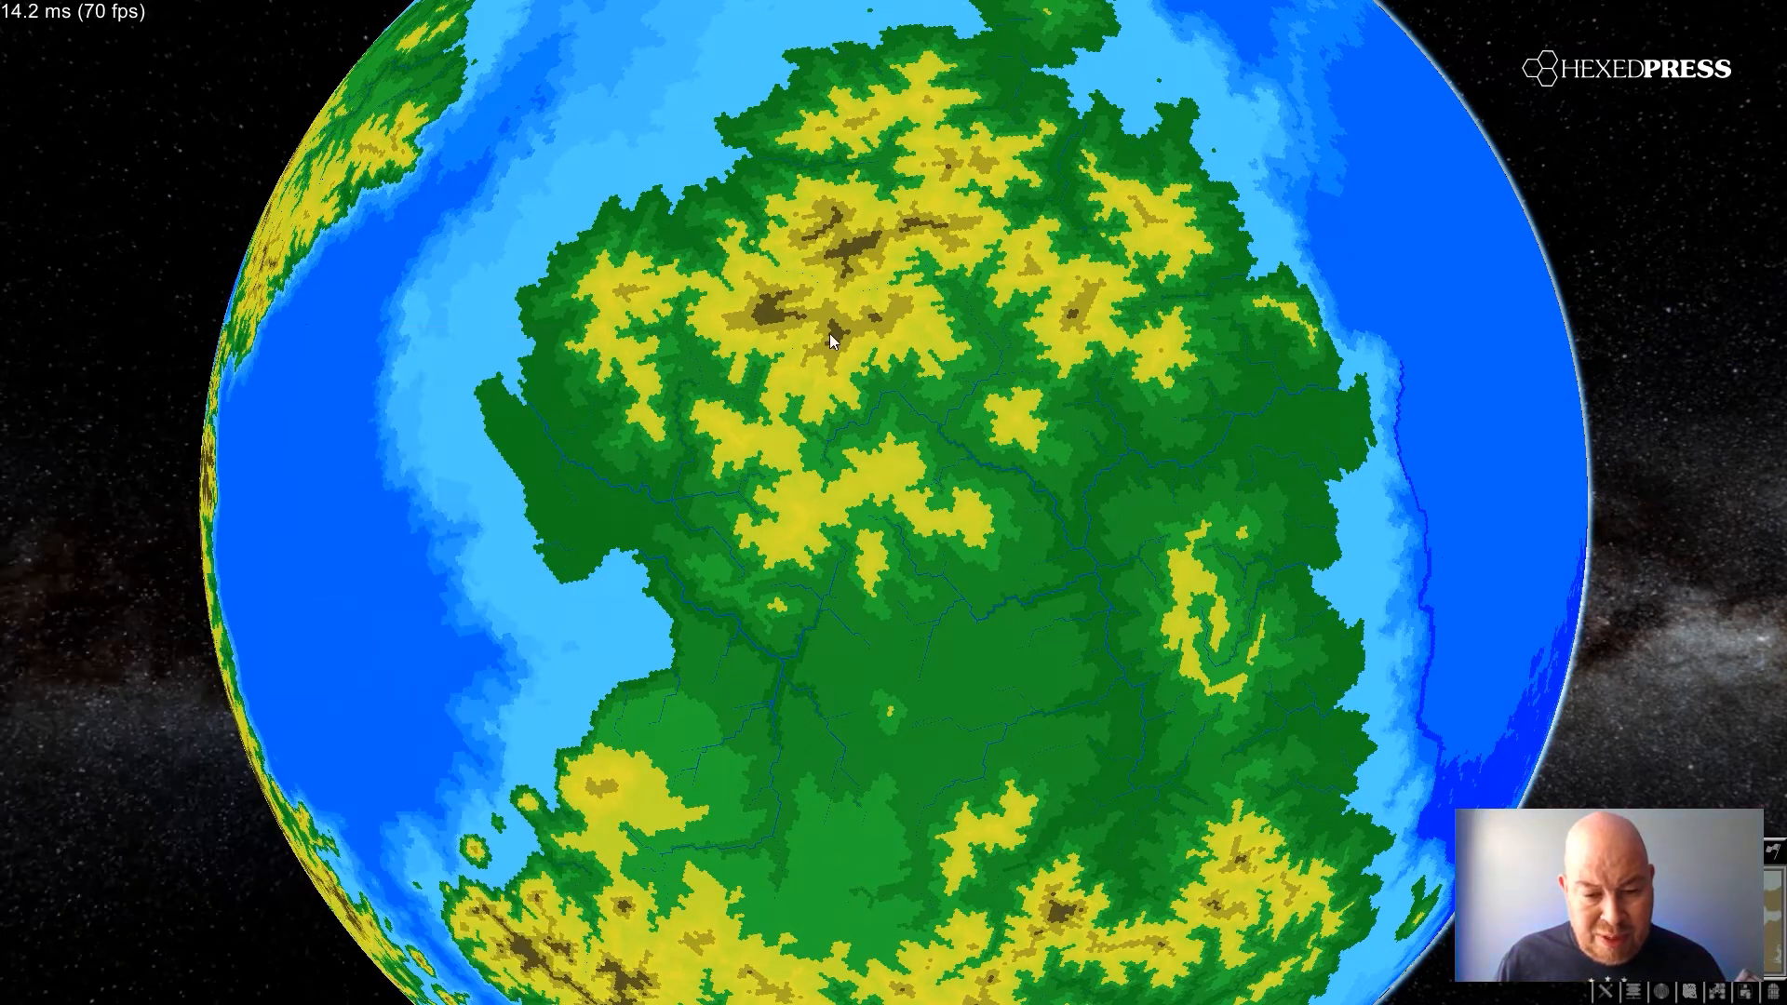
{"action": "left_click", "coordinate": [762, 315]}
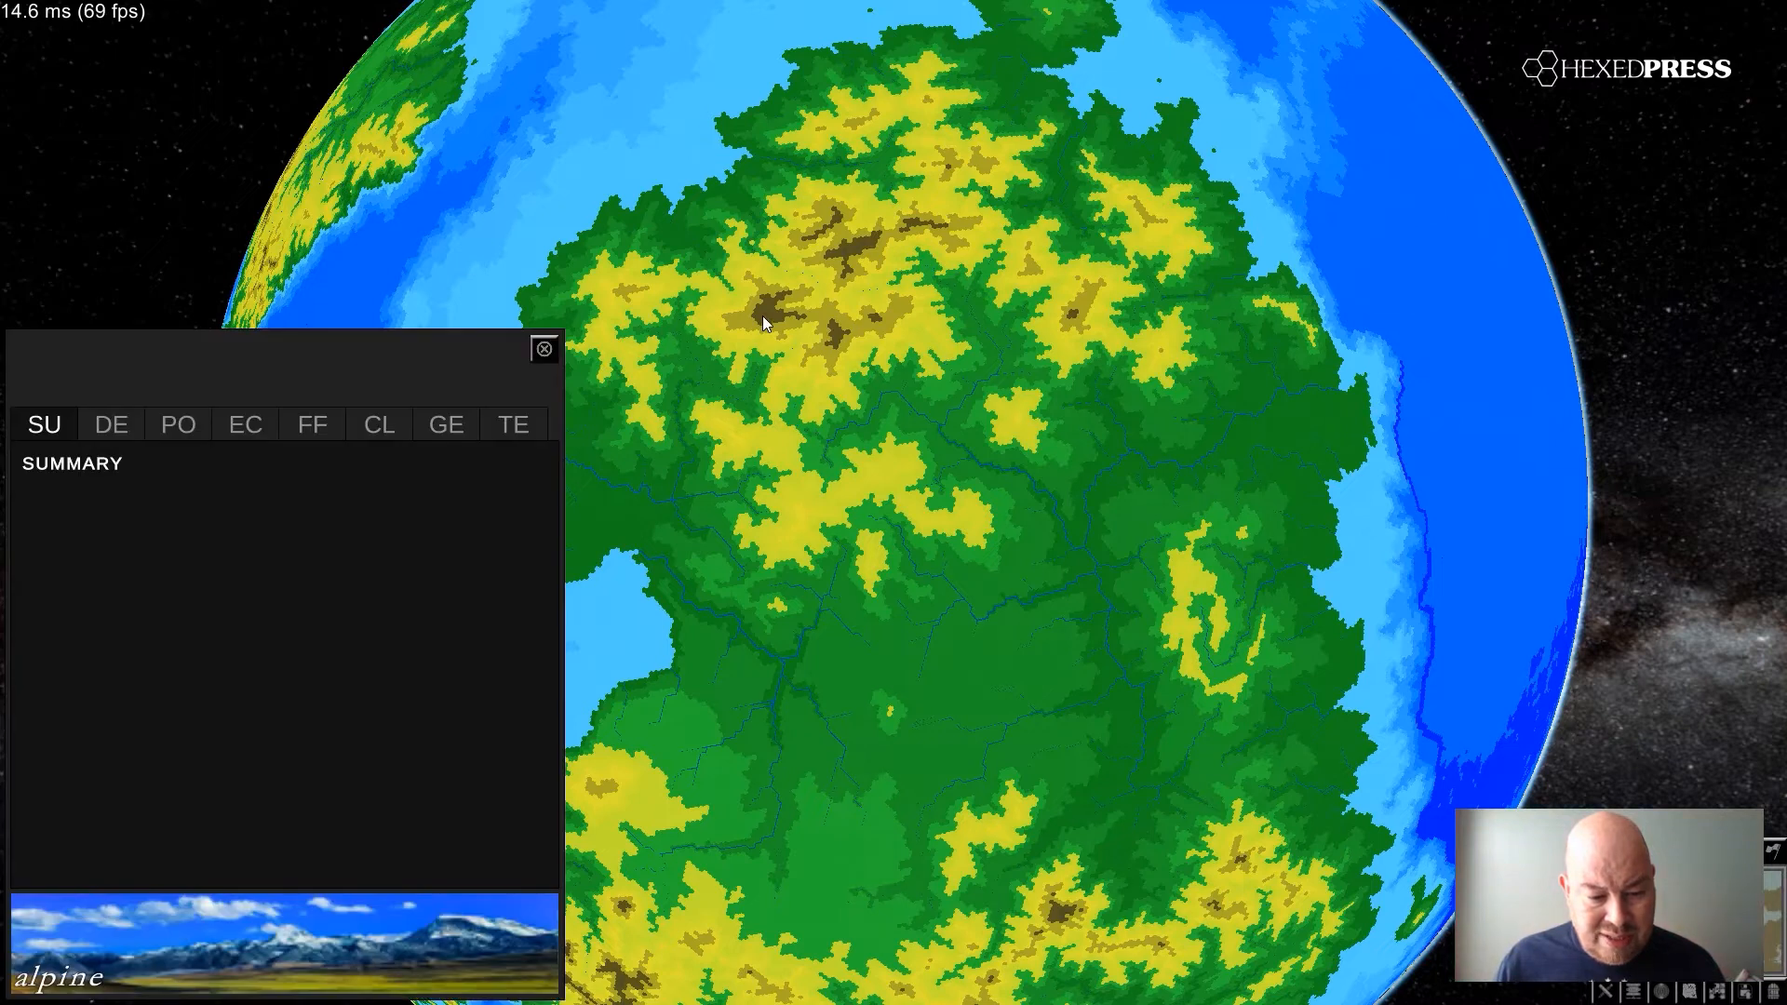
{"action": "left_click", "coordinate": [548, 350]}
- Examine the whole large continent's elevation and river network, and return the planet to the Biomes map mode
{"action": "mouse_move", "coordinate": [813, 330]}
{"action": "left_mouse_down"}
{"action": "mouse_move", "coordinate": [826, 333]}
{"action": "mouse_move", "coordinate": [786, 414]}
{"action": "mouse_move", "coordinate": [689, 436]}
{"action": "mouse_move", "coordinate": [637, 278]}
{"action": "mouse_move", "coordinate": [803, 281]}
{"action": "mouse_move", "coordinate": [820, 324]}
{"action": "left_mouse_up"}
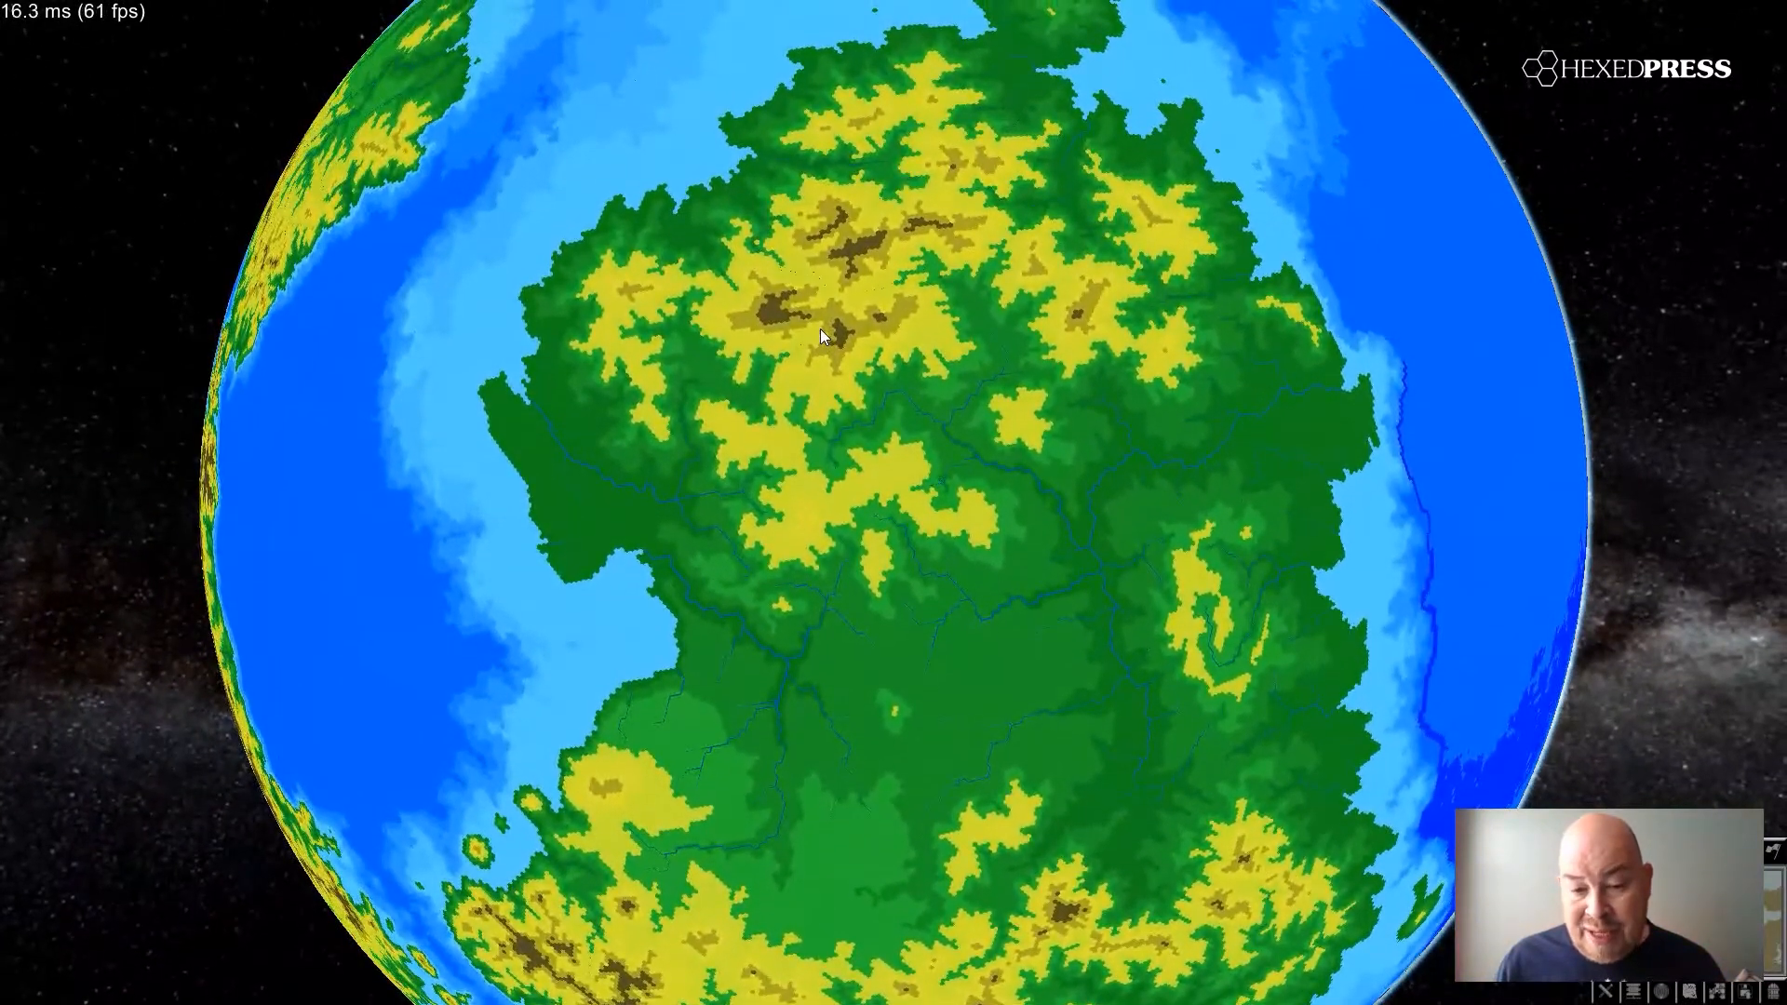
{"action": "scroll", "coordinate": [821, 332], "scroll_direction": "down", "scroll_amount": 2}
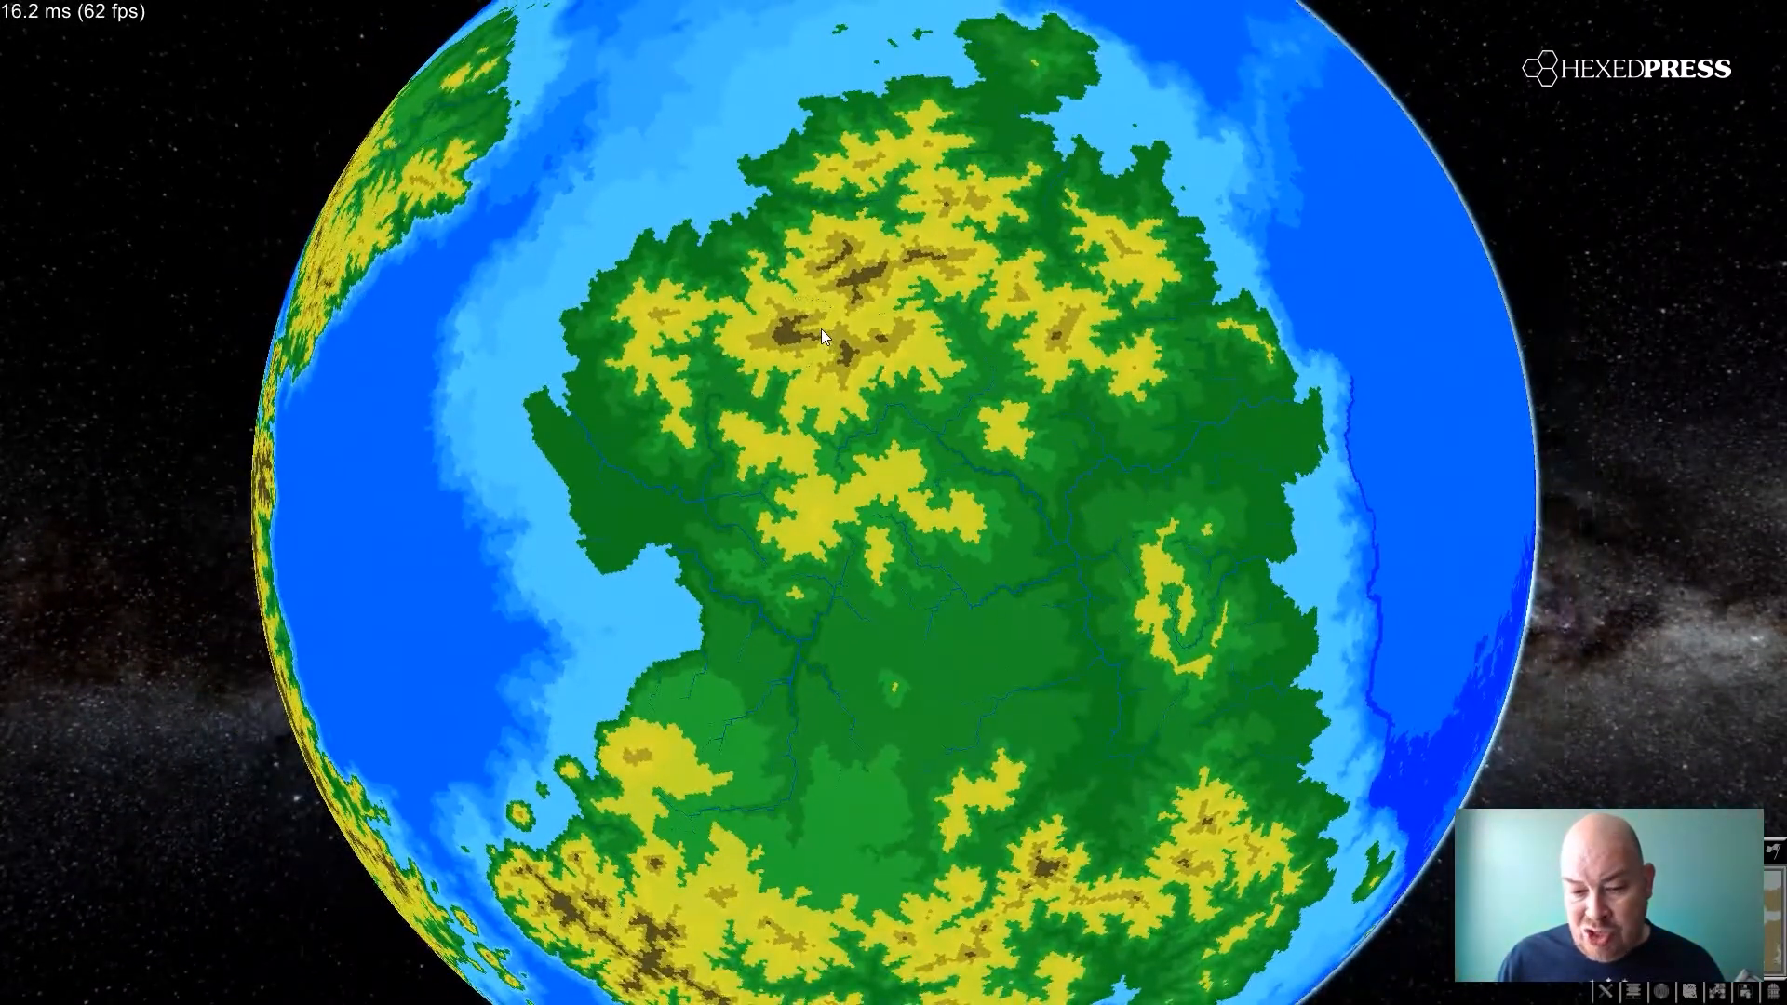
{"action": "left_click_drag", "start_coordinate": [858, 353], "coordinate": [874, 496]}
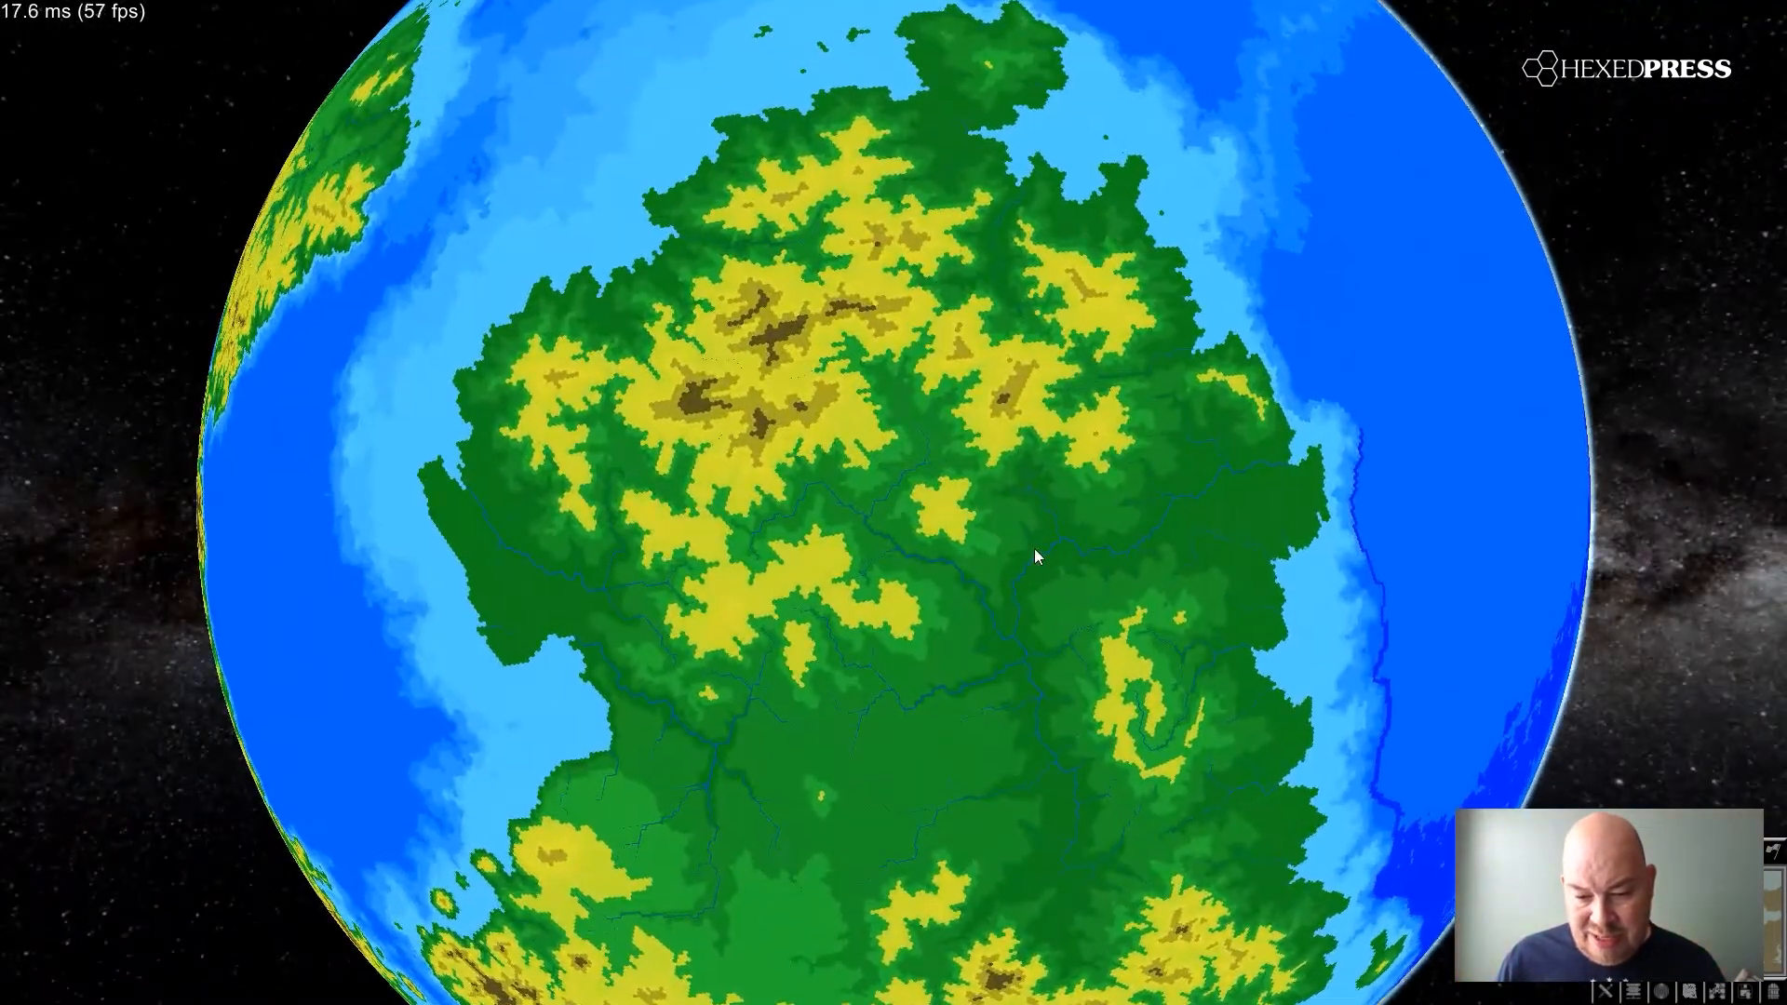
{"action": "scroll", "coordinate": [1035, 556], "scroll_direction": "up", "scroll_amount": 2}
{"action": "scroll", "coordinate": [1035, 556], "scroll_direction": "down", "scroll_amount": 2}
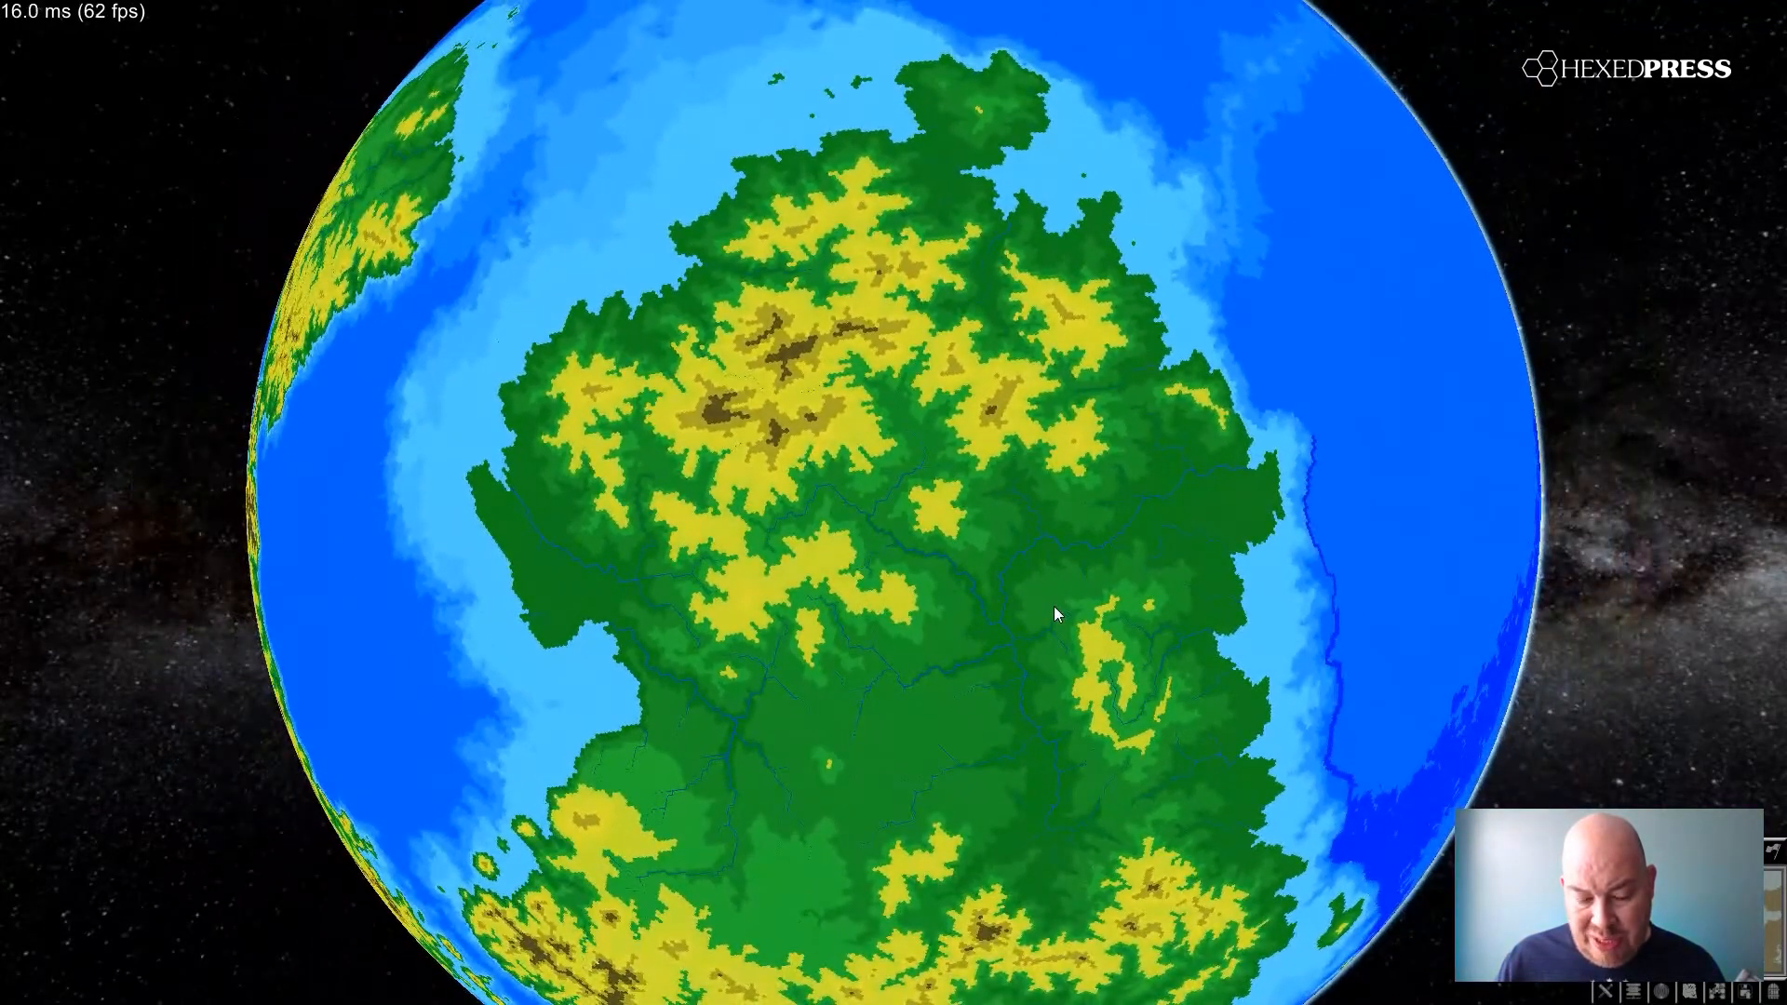
{"action": "left_click_drag", "start_coordinate": [1050, 607], "coordinate": [1042, 517]}
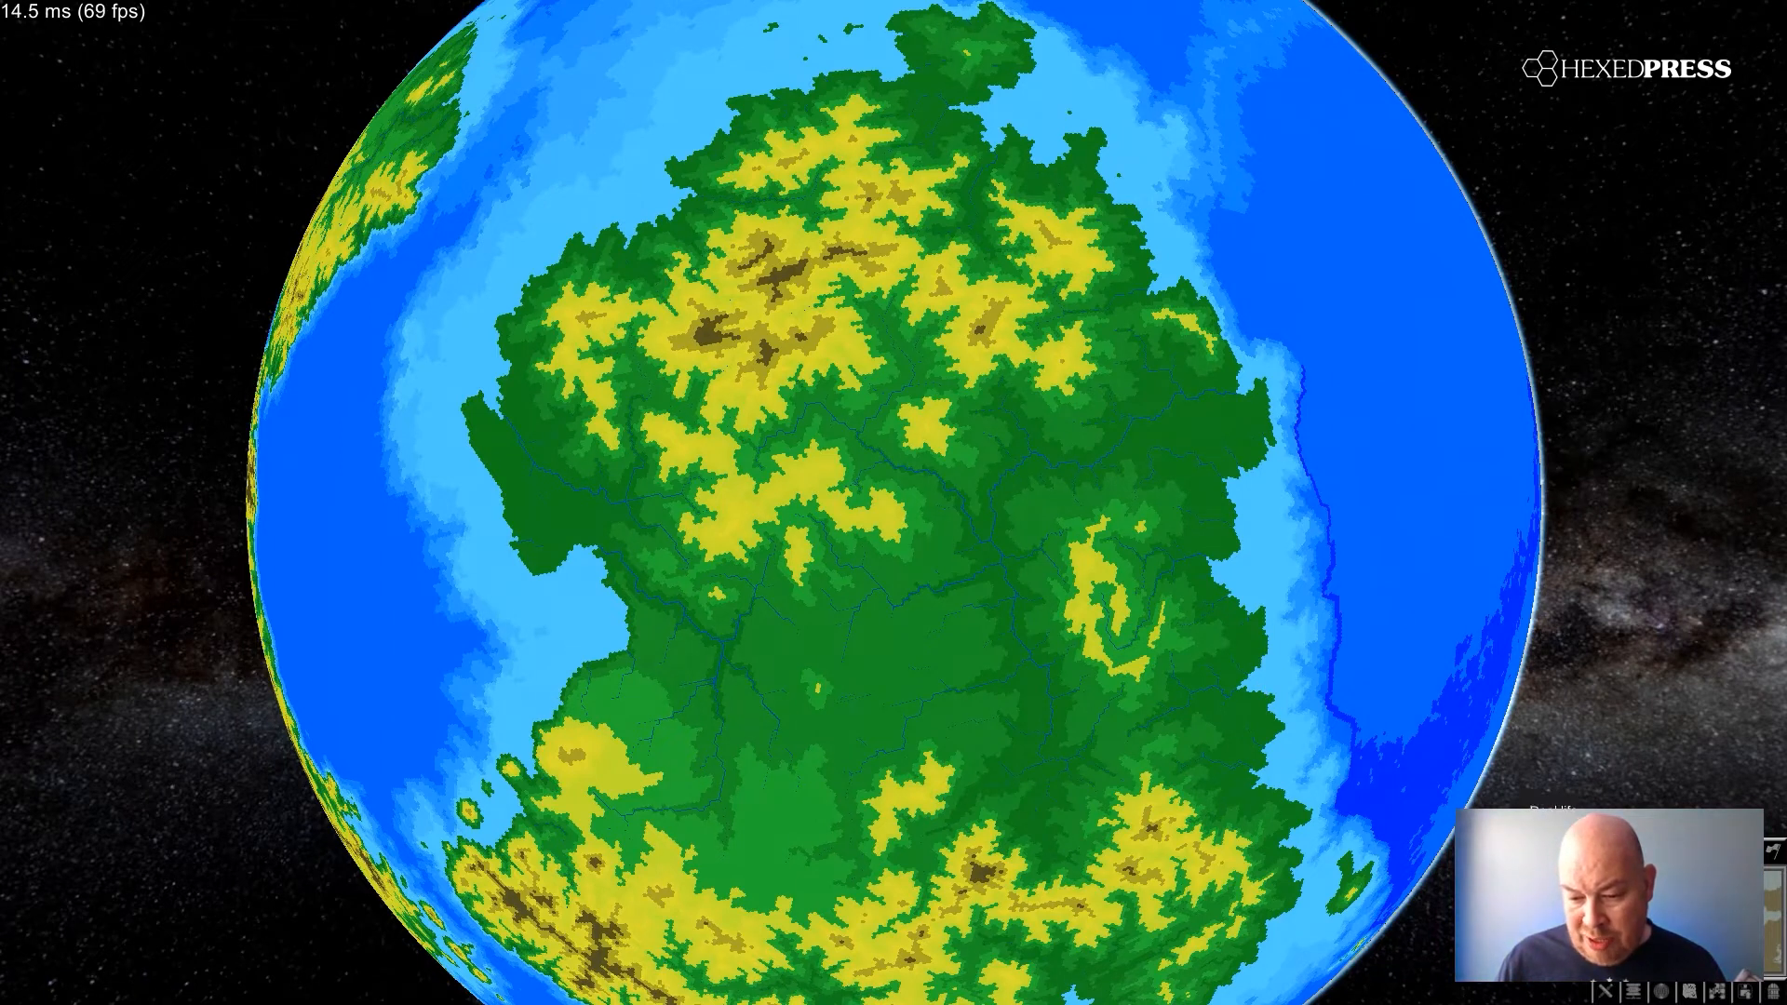
{"action": "left_click", "coordinate": [1657, 852]}
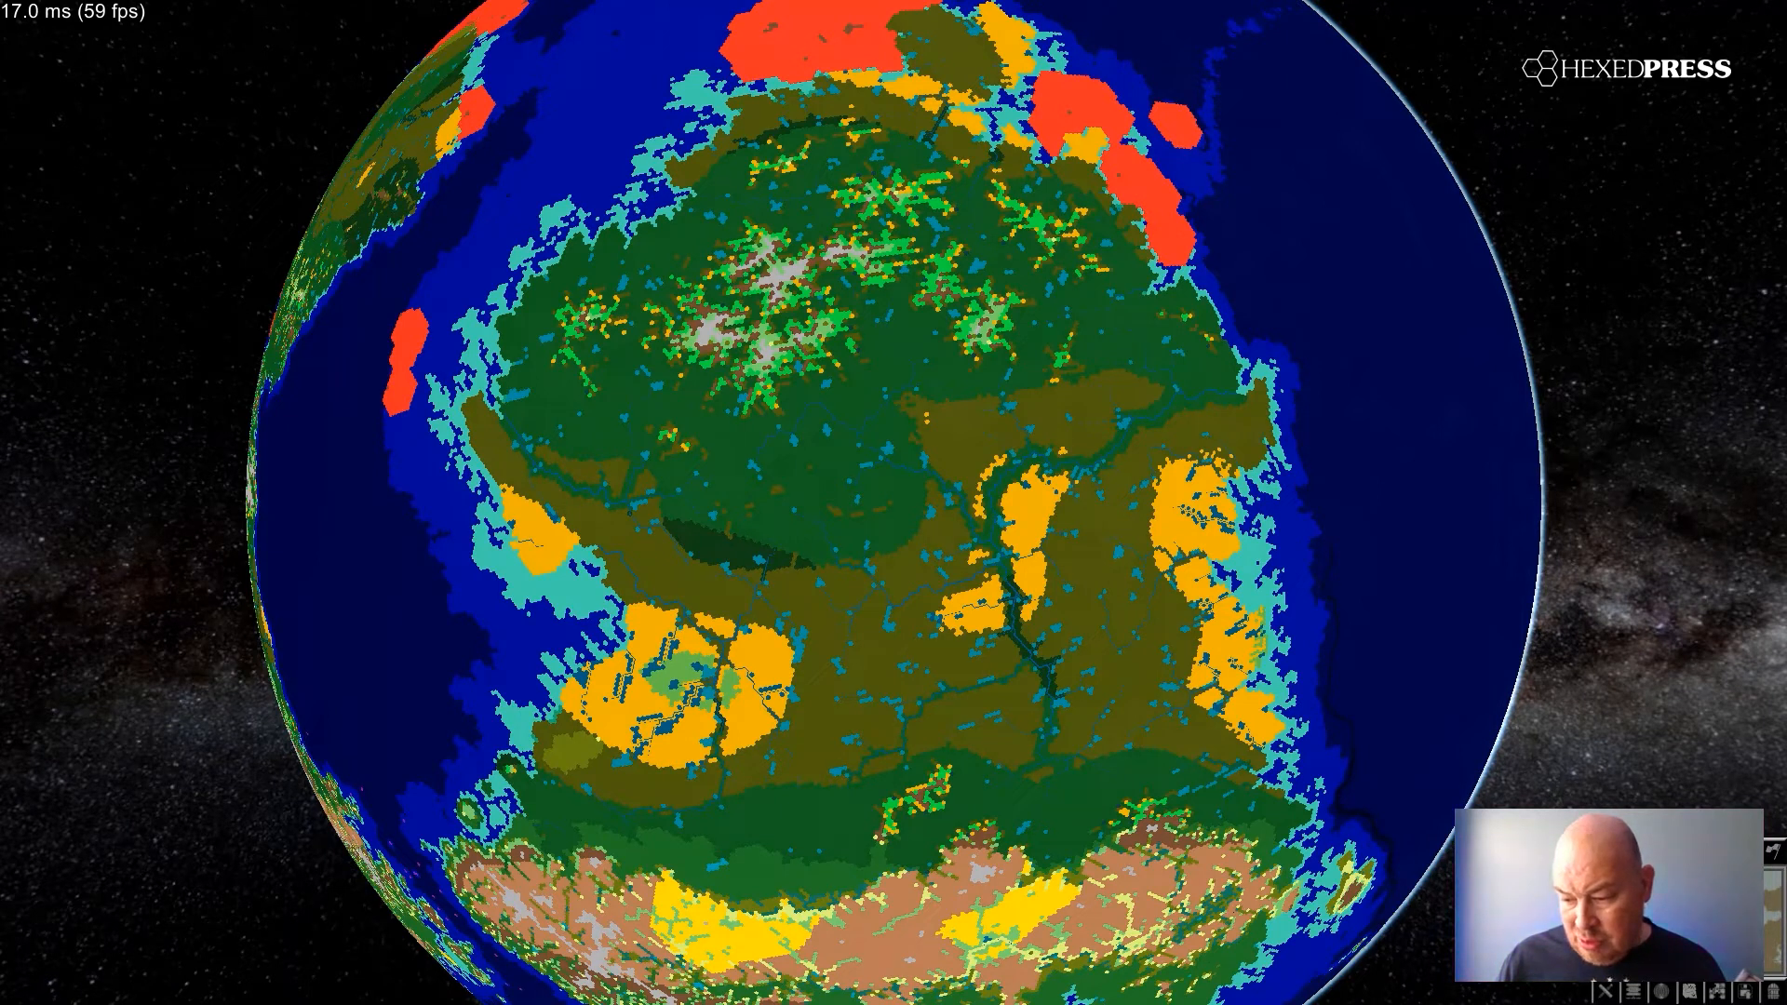
- Switch to File Explorer and open the StreamingAssets folder inside Songs of the Eons_Data
{"action": "key", "text": "alt+Tab"}
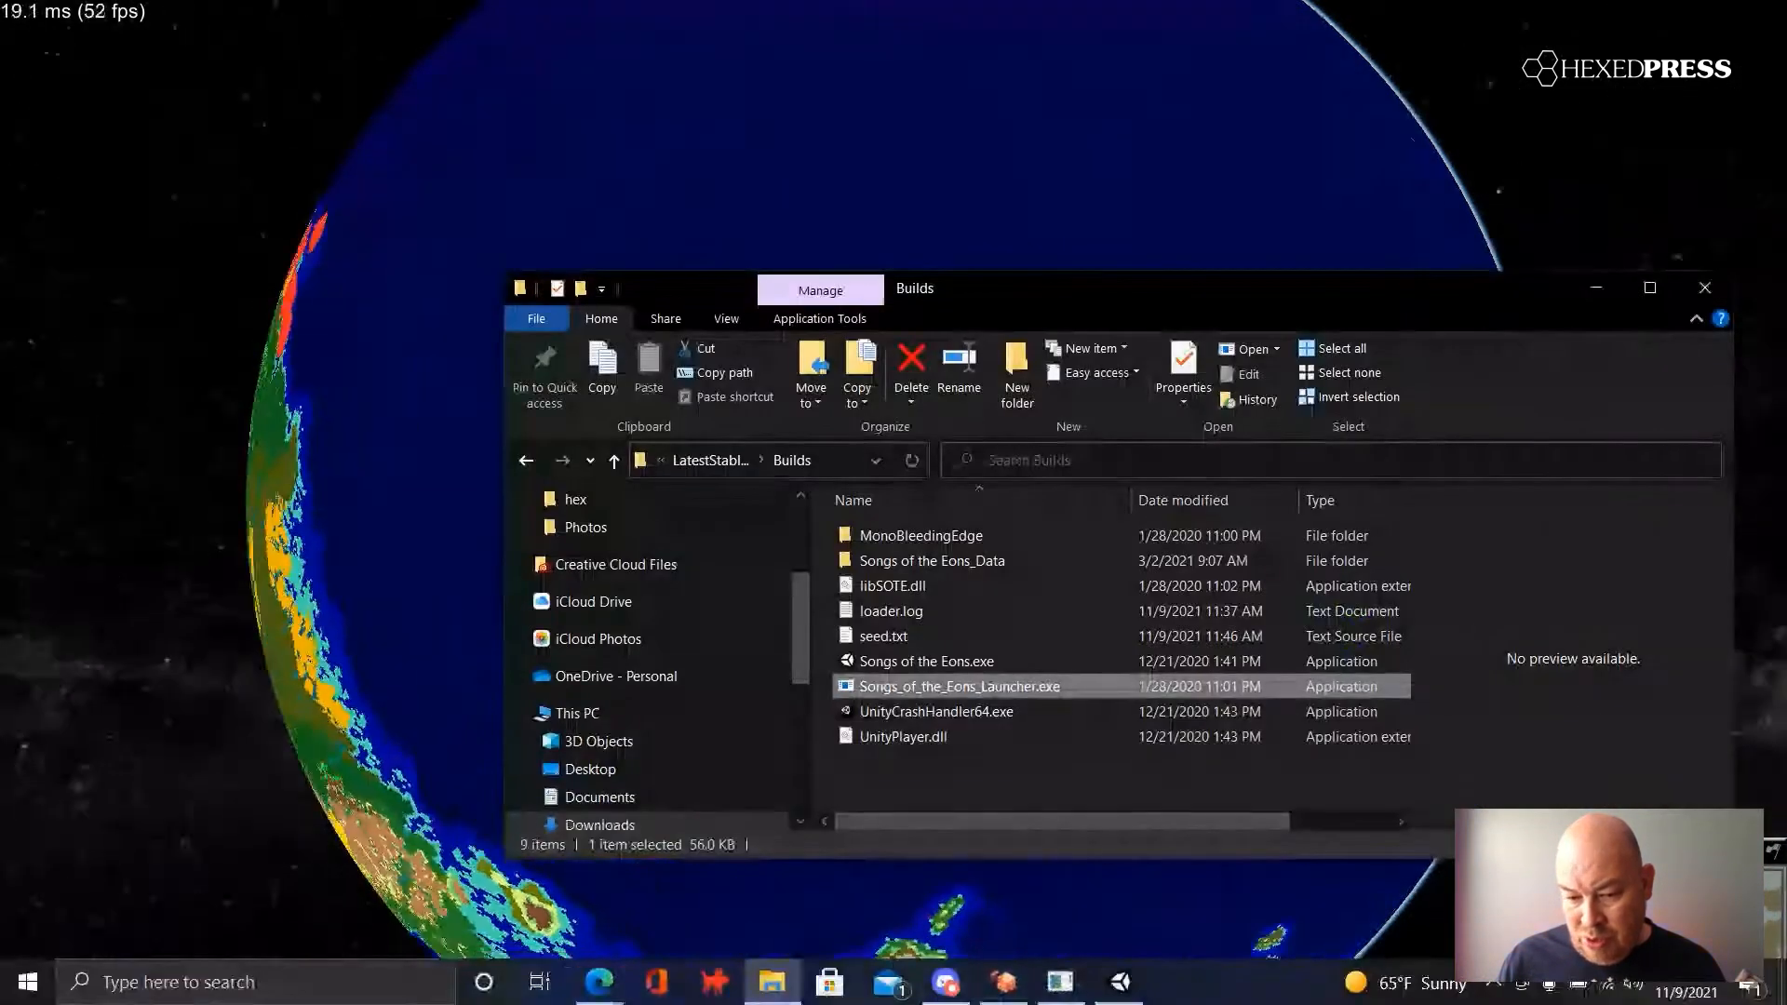
{"action": "double_click", "coordinate": [981, 572]}
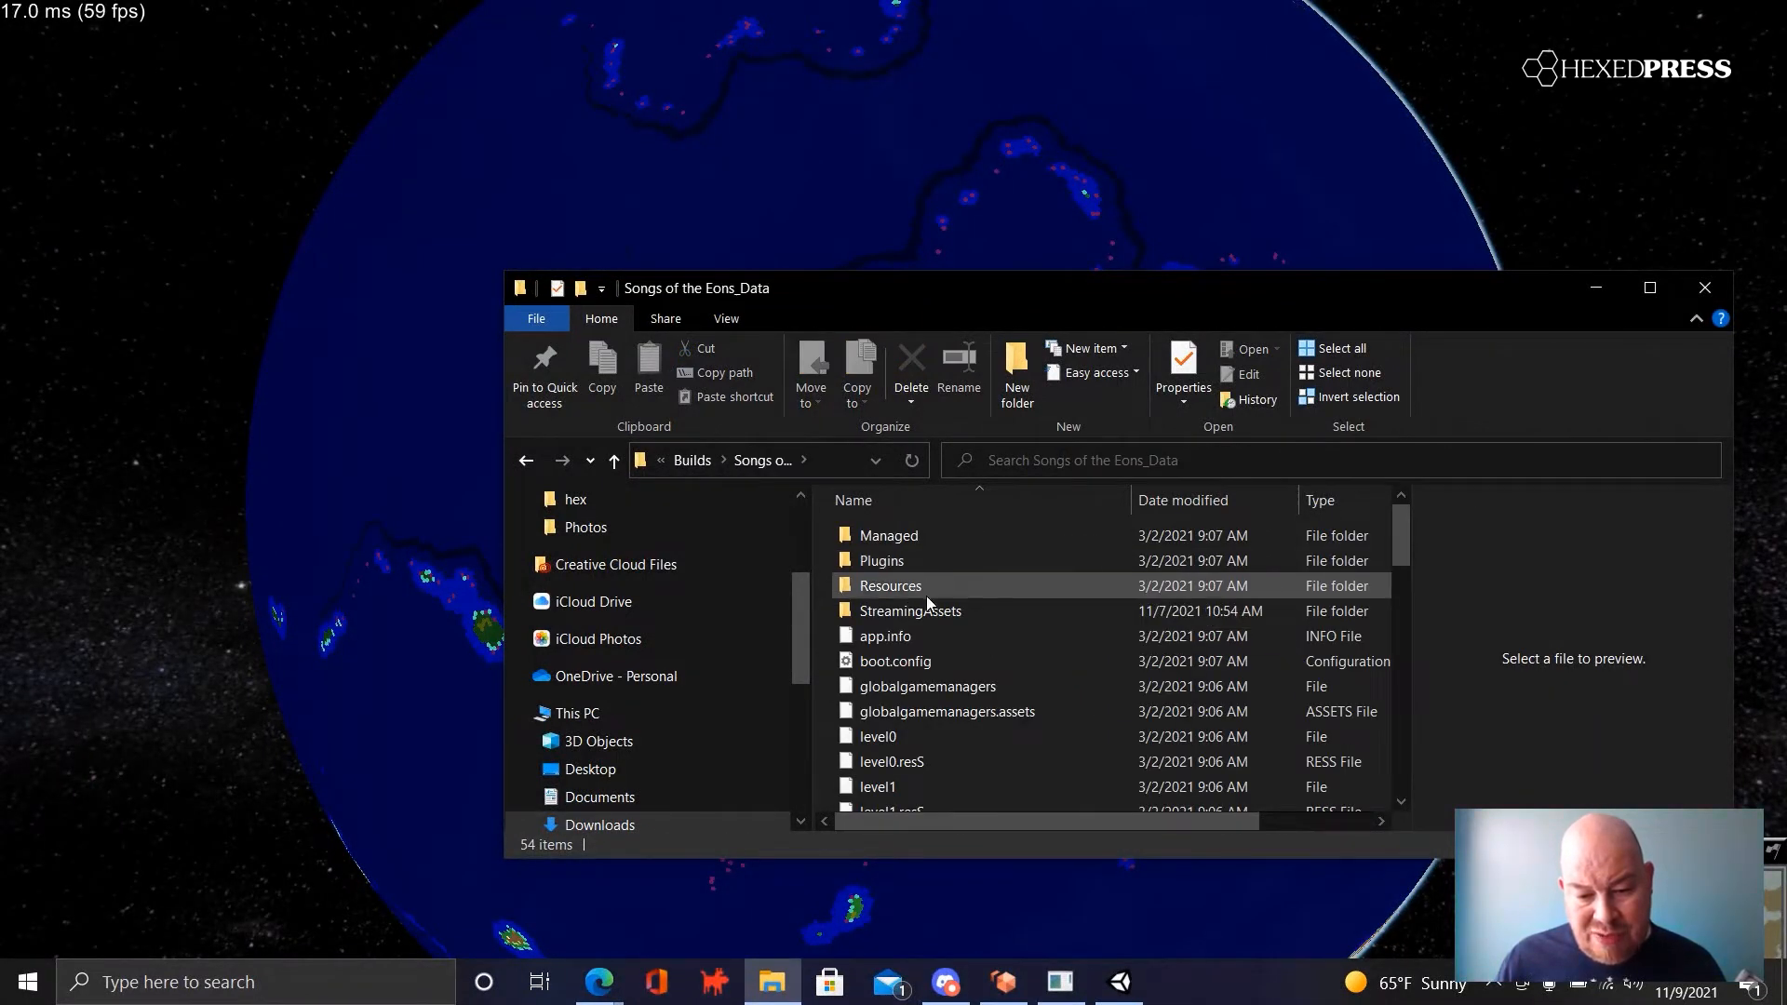
{"action": "double_click", "coordinate": [925, 607]}
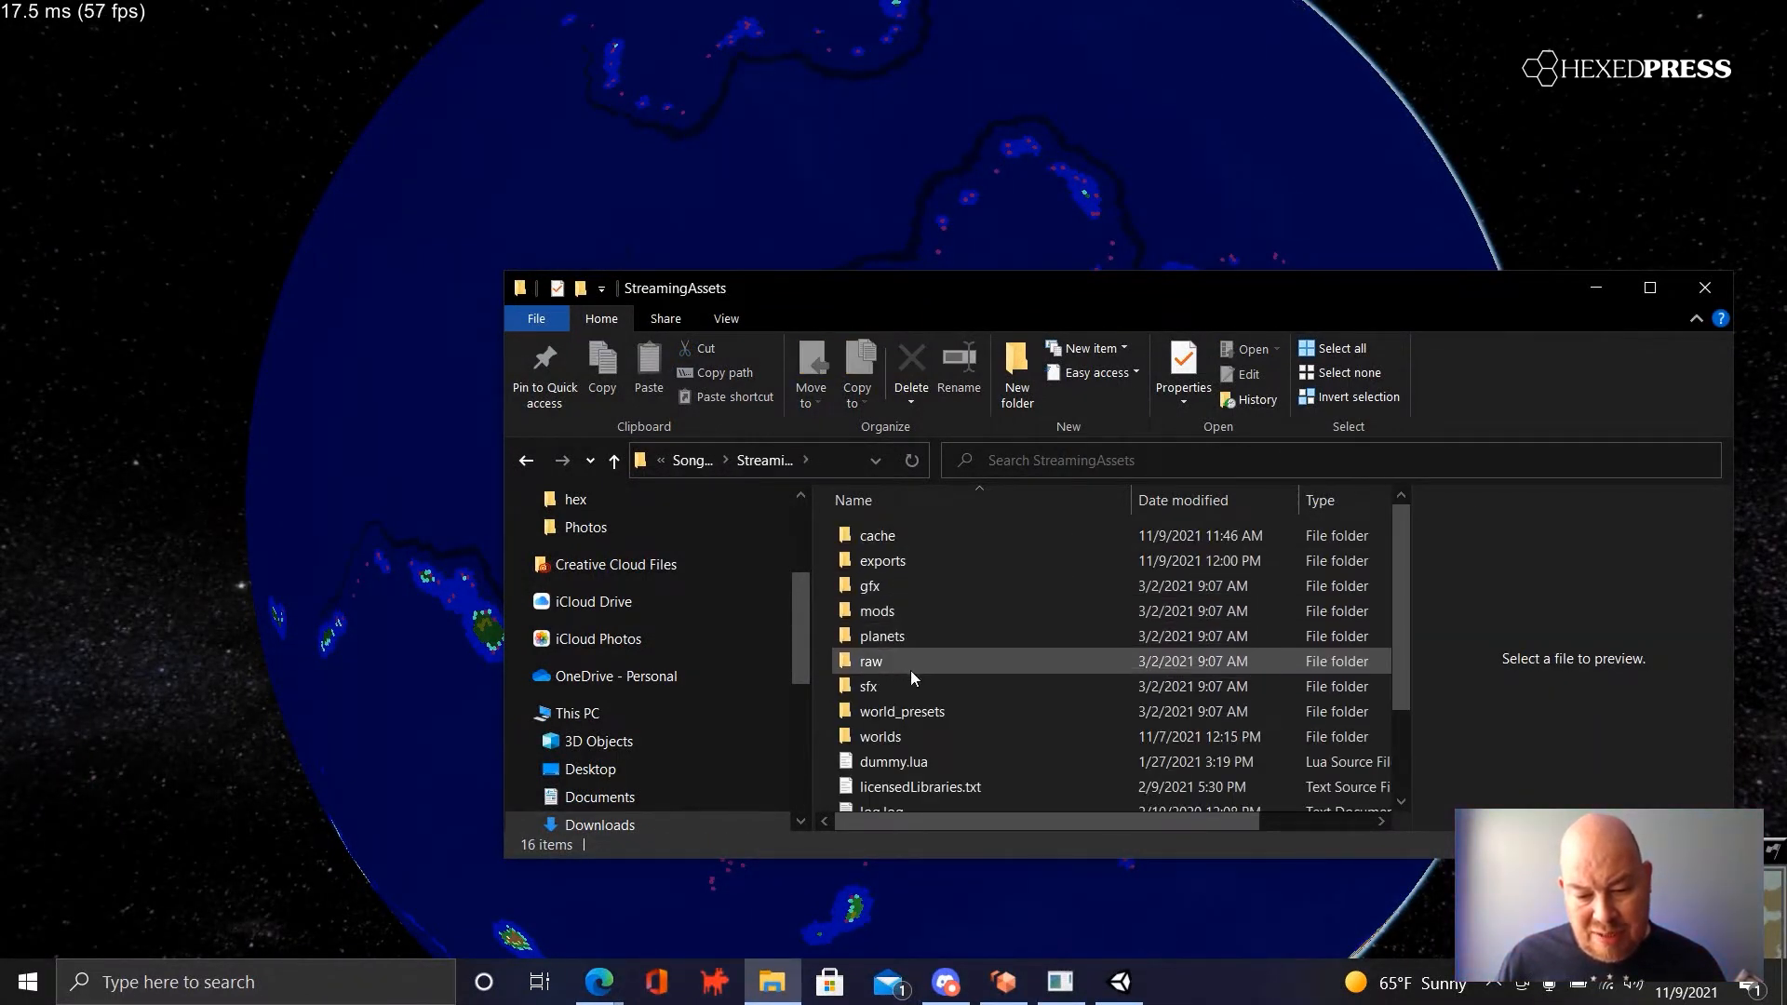
- Look through the contents of the worlds and cache folders, returning to StreamingAssets each time
{"action": "double_click", "coordinate": [908, 726]}
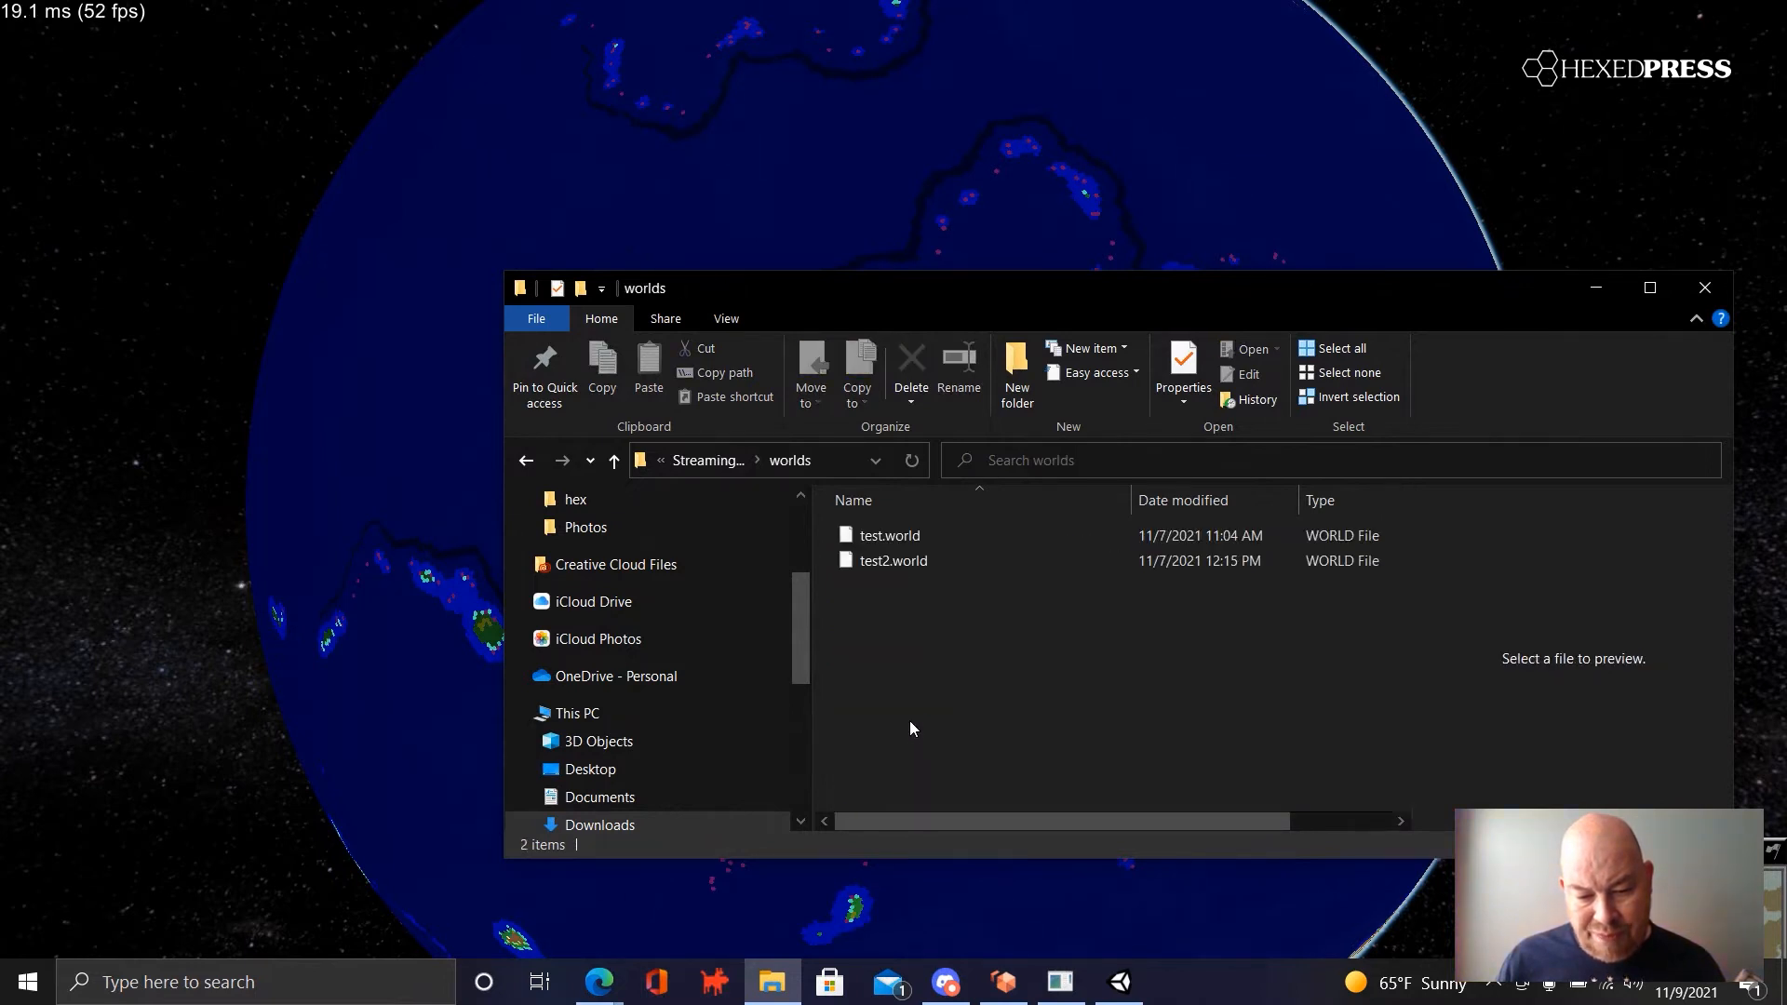
{"action": "left_click", "coordinate": [526, 462]}
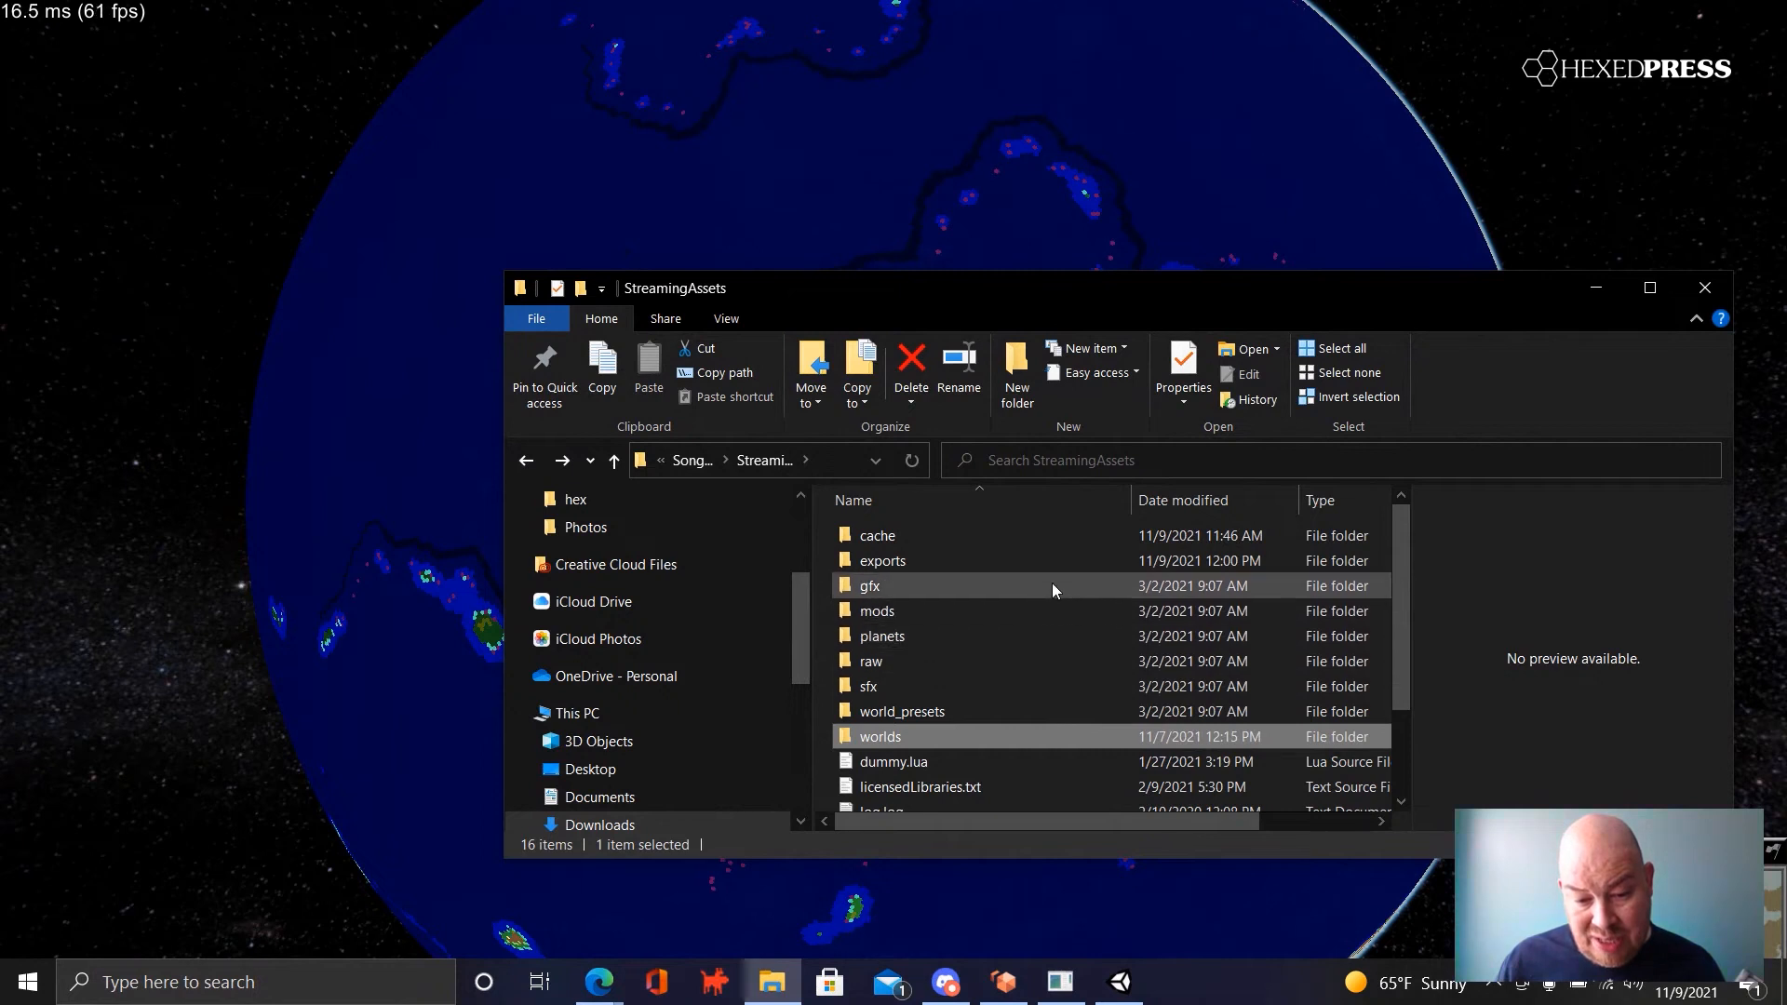
{"action": "double_click", "coordinate": [1033, 543]}
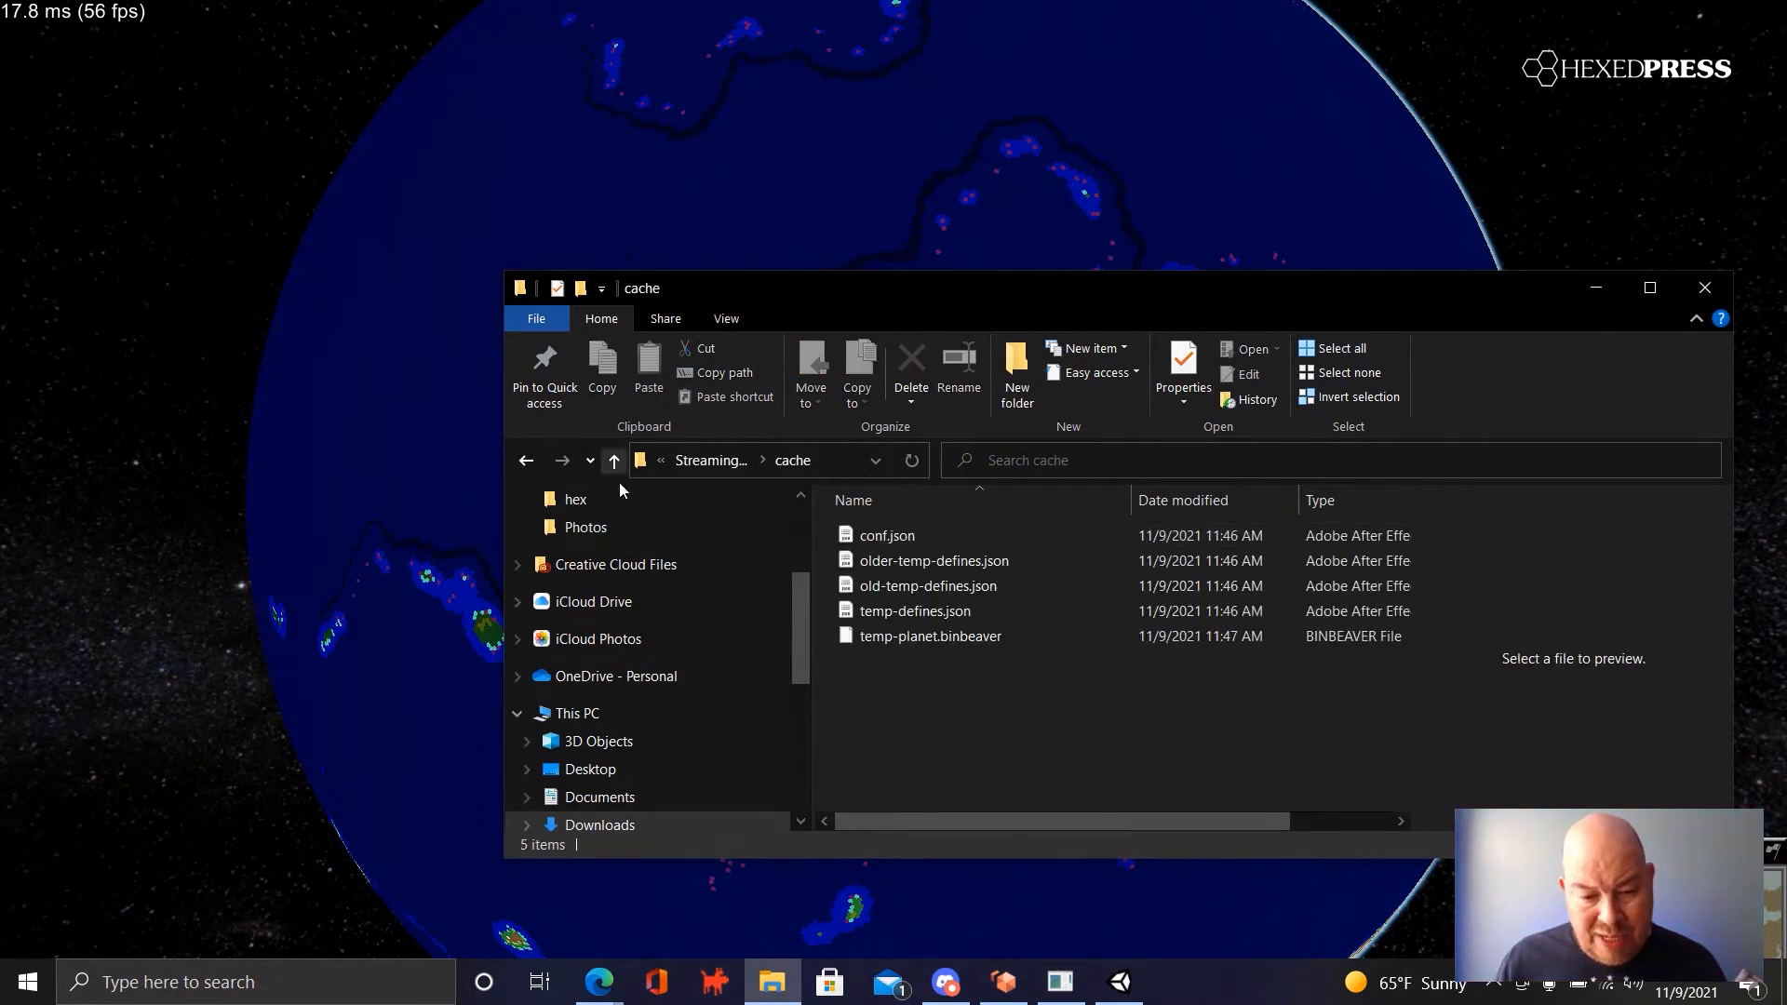
{"action": "left_click", "coordinate": [527, 462]}
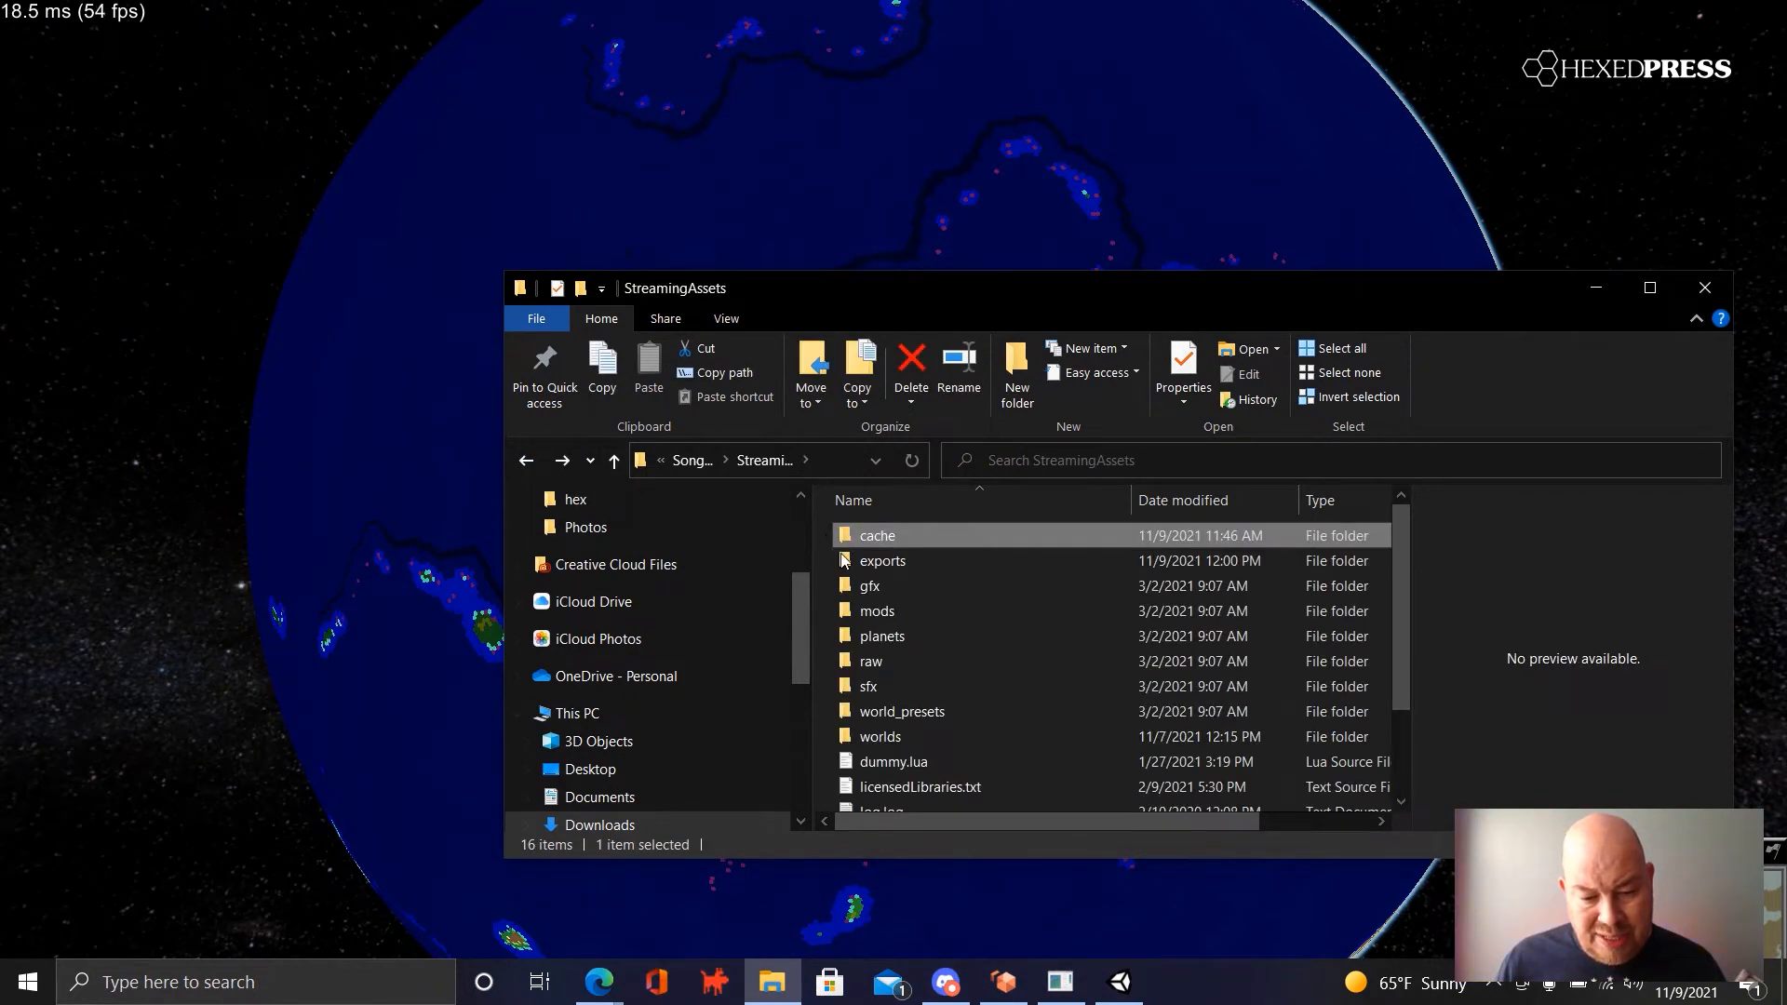
- Open the exported _BIOMES_map.png image from the exports folder
{"action": "left_click", "coordinate": [868, 564]}
{"action": "double_click", "coordinate": [868, 566]}
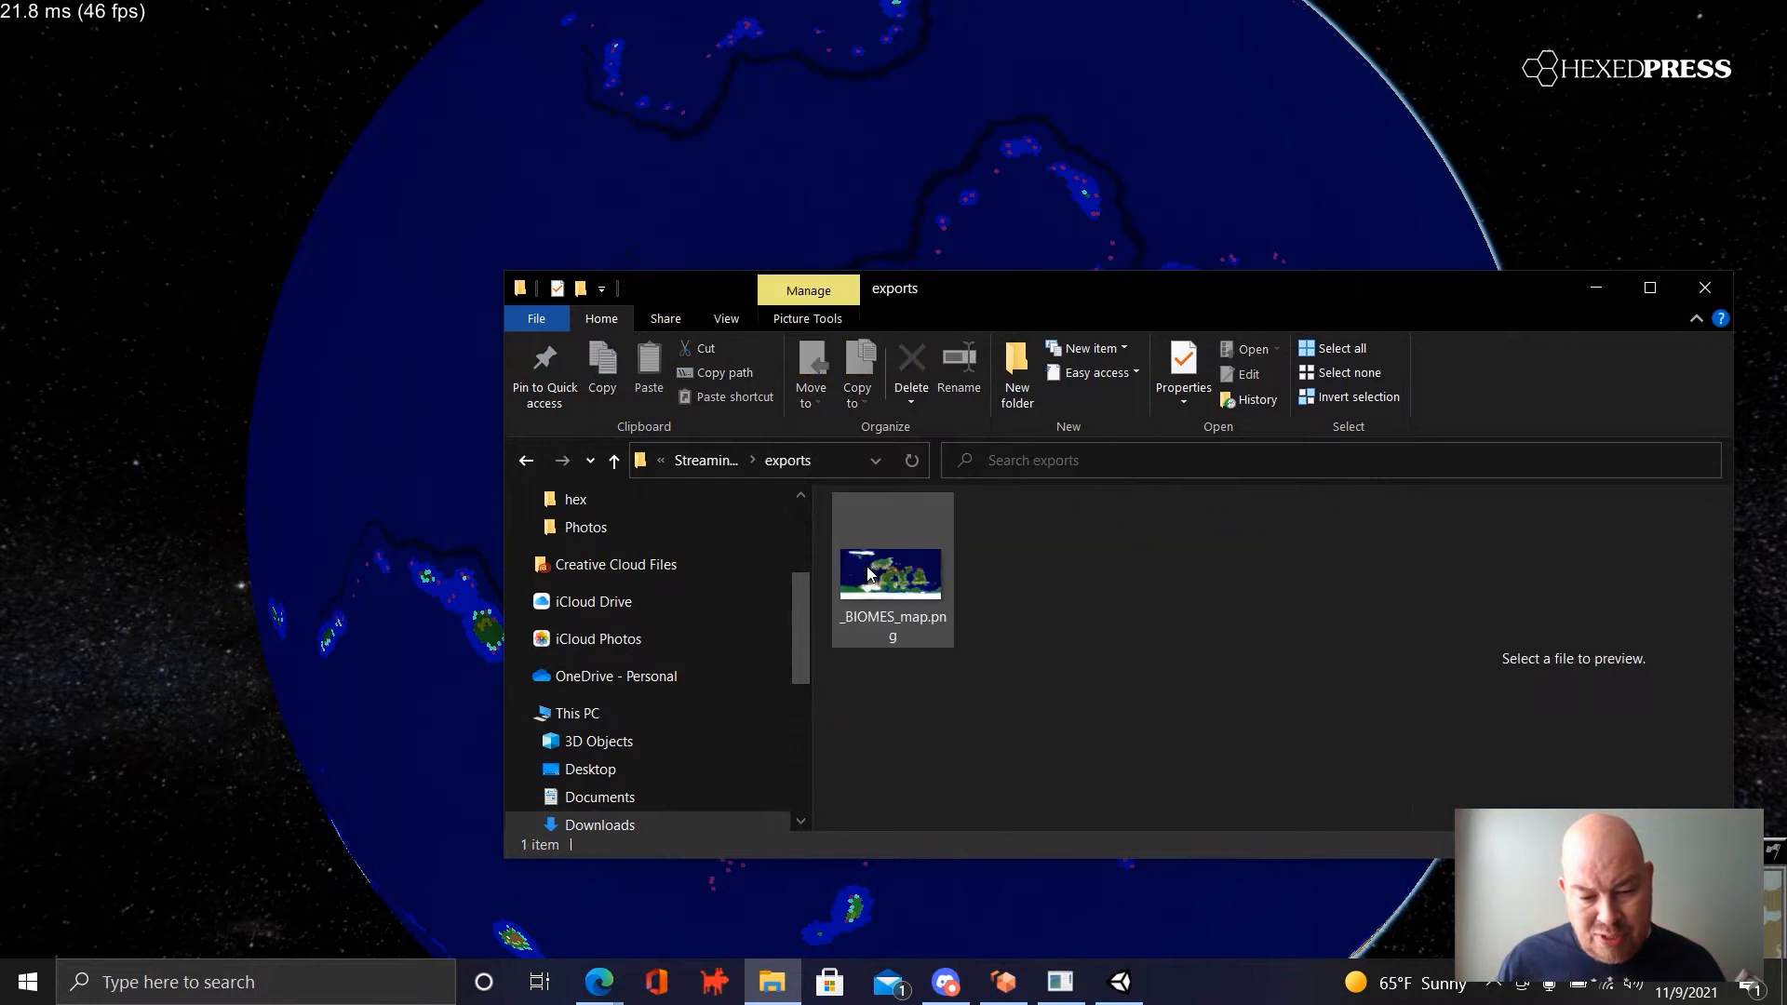
{"action": "left_click", "coordinate": [933, 585]}
{"action": "double_click", "coordinate": [936, 581]}
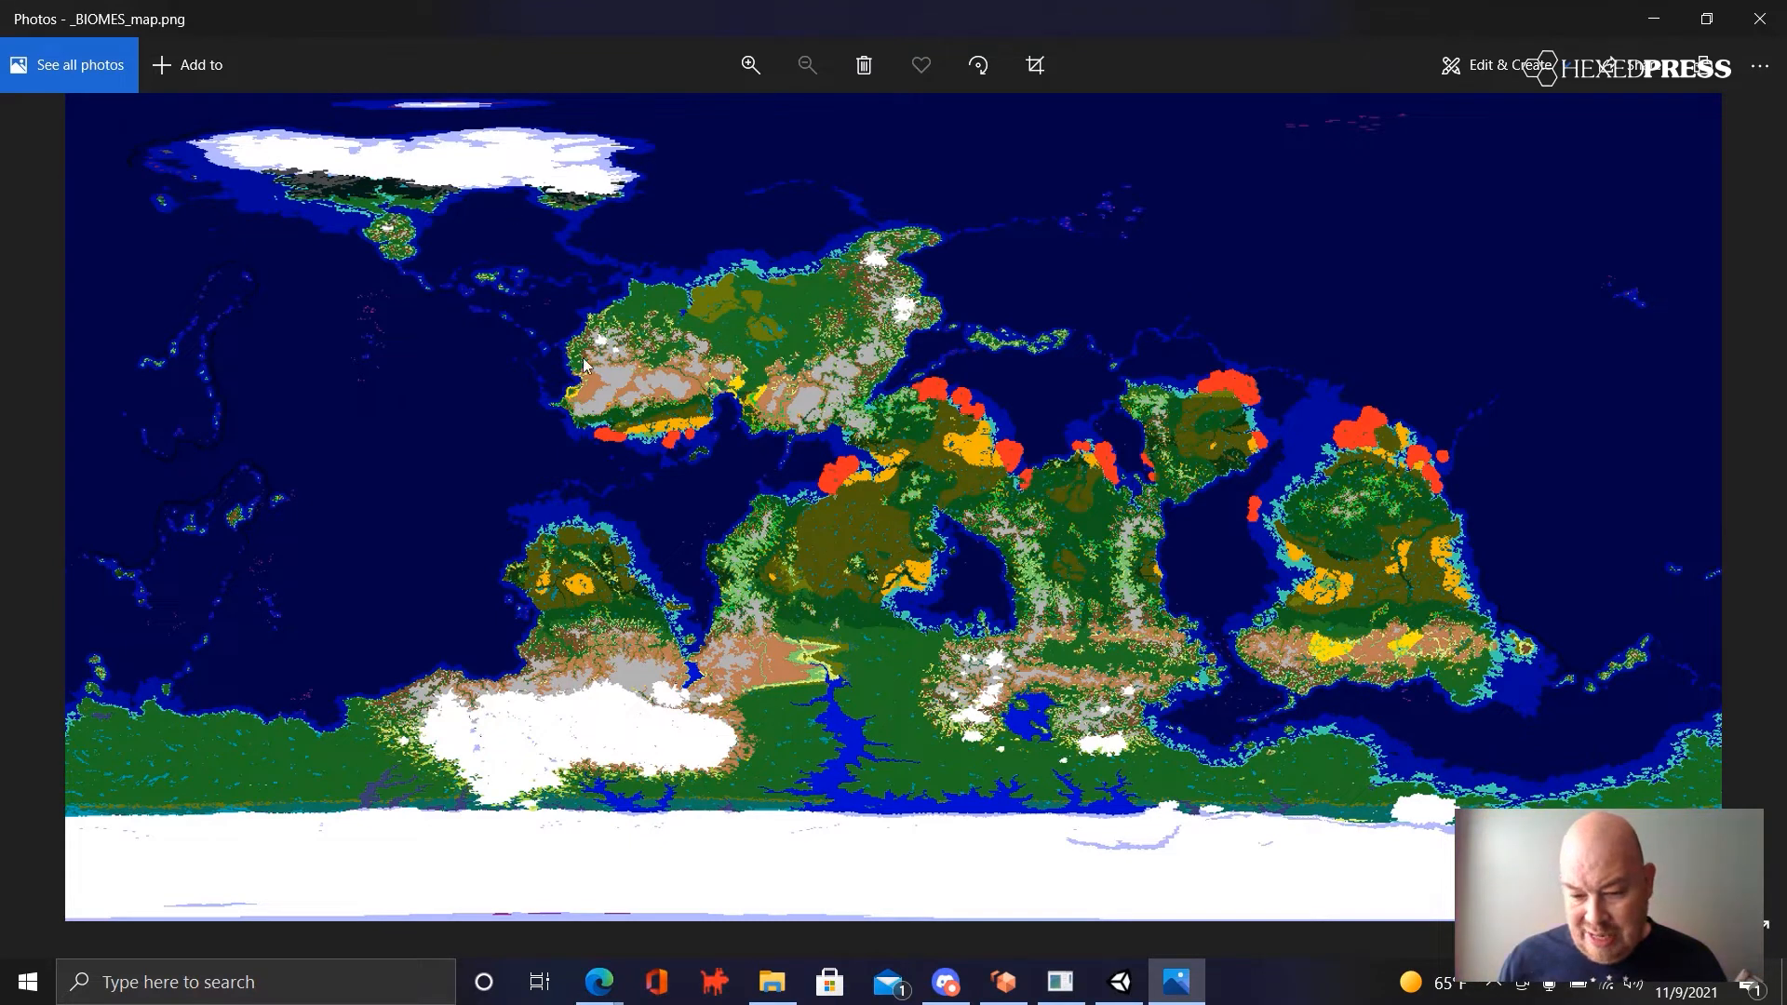
- Switch to the Map to Globe window in Microsoft Edge and enlarge it to fill the screen
{"action": "mouse_move", "coordinate": [614, 994]}
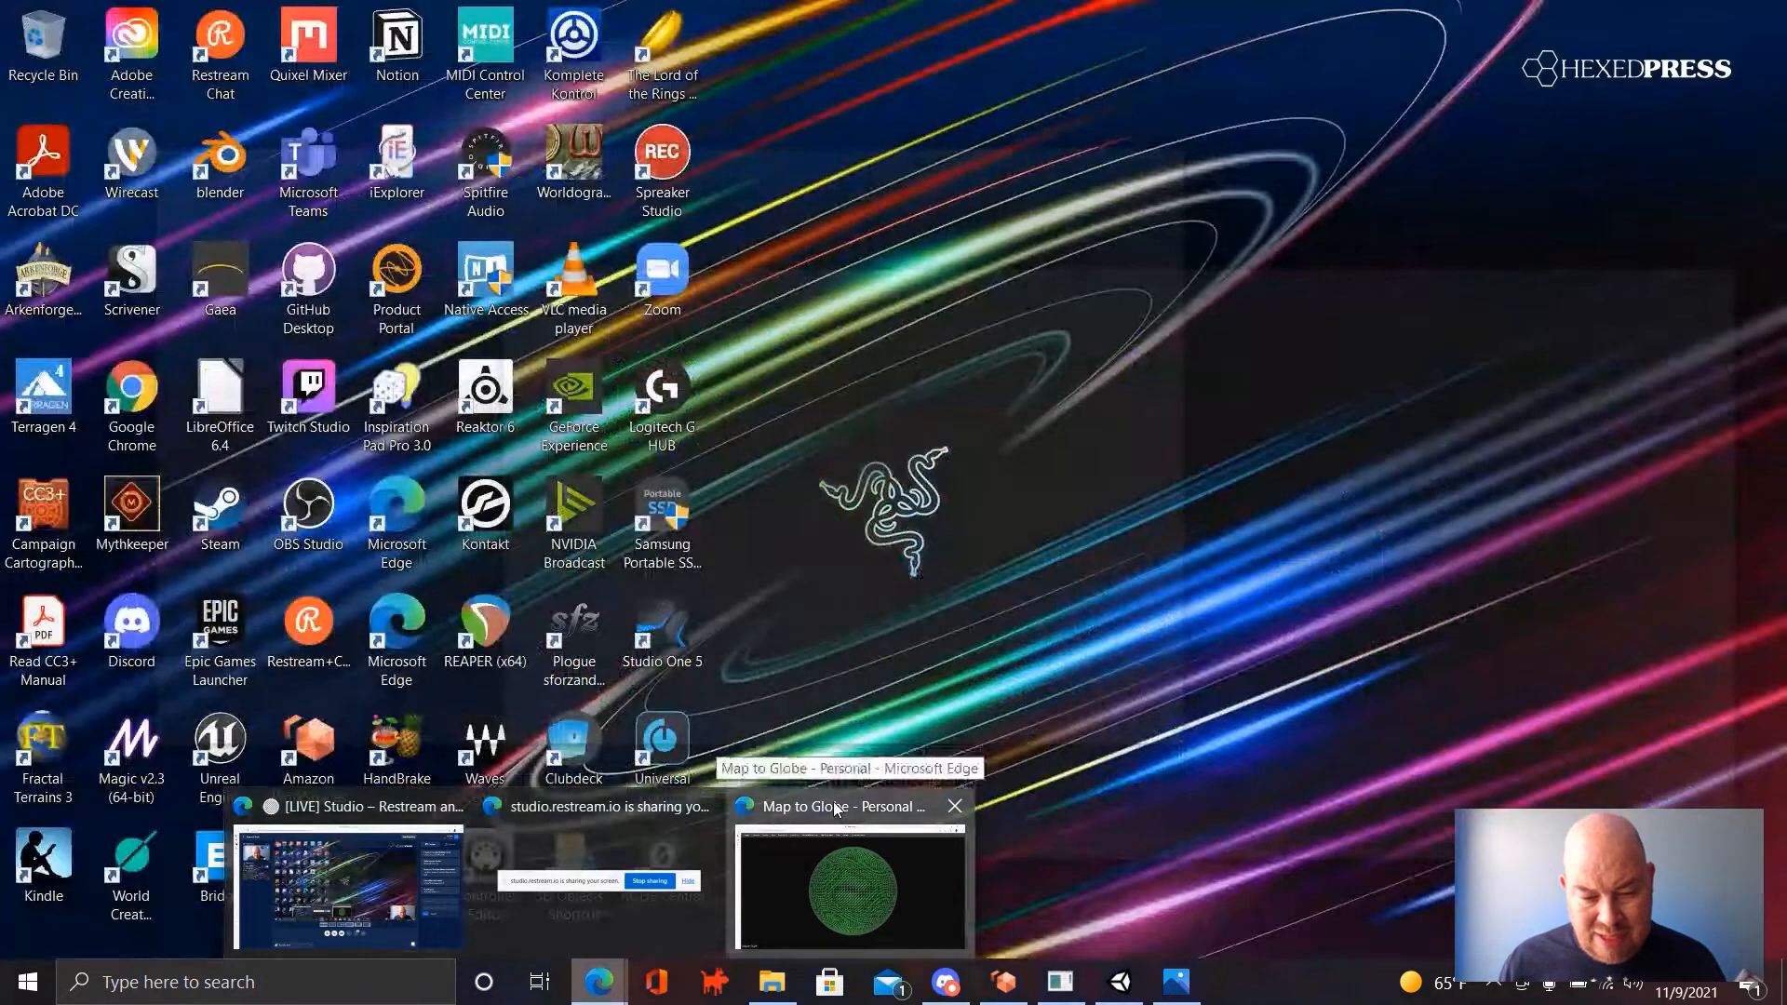
{"action": "left_click", "coordinate": [836, 810]}
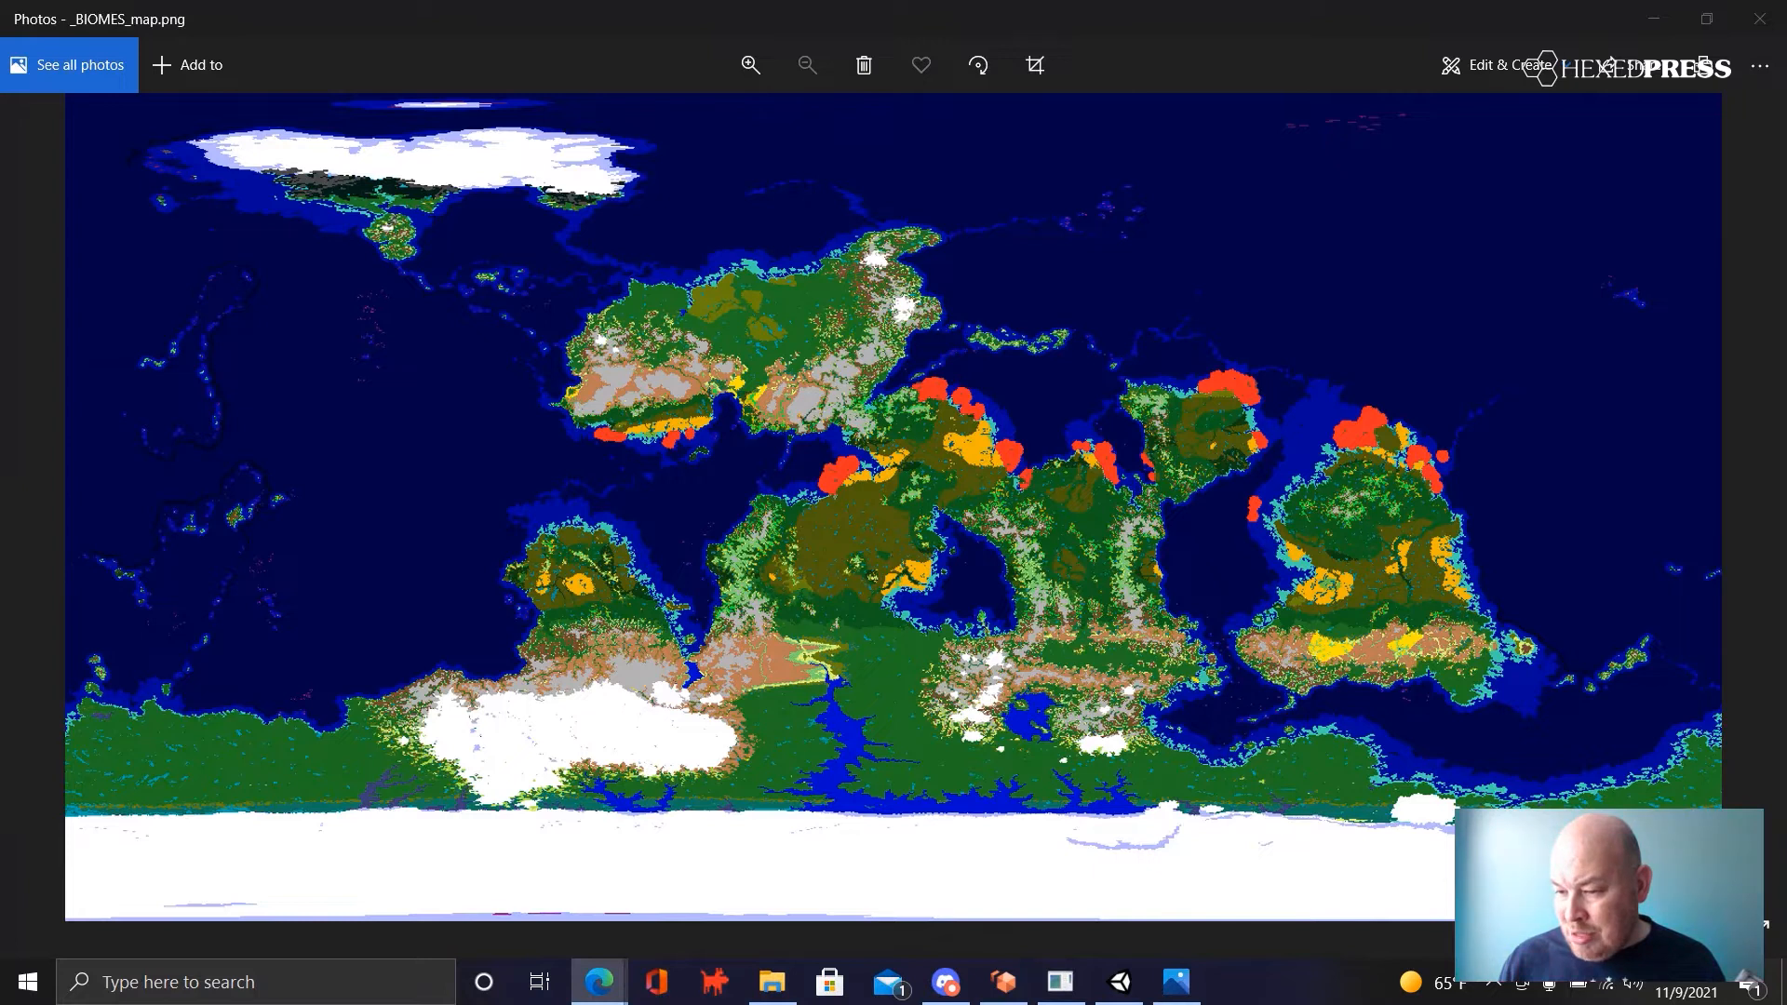
{"action": "left_click_drag", "start_coordinate": [1786, 2], "coordinate": [1288, 100]}
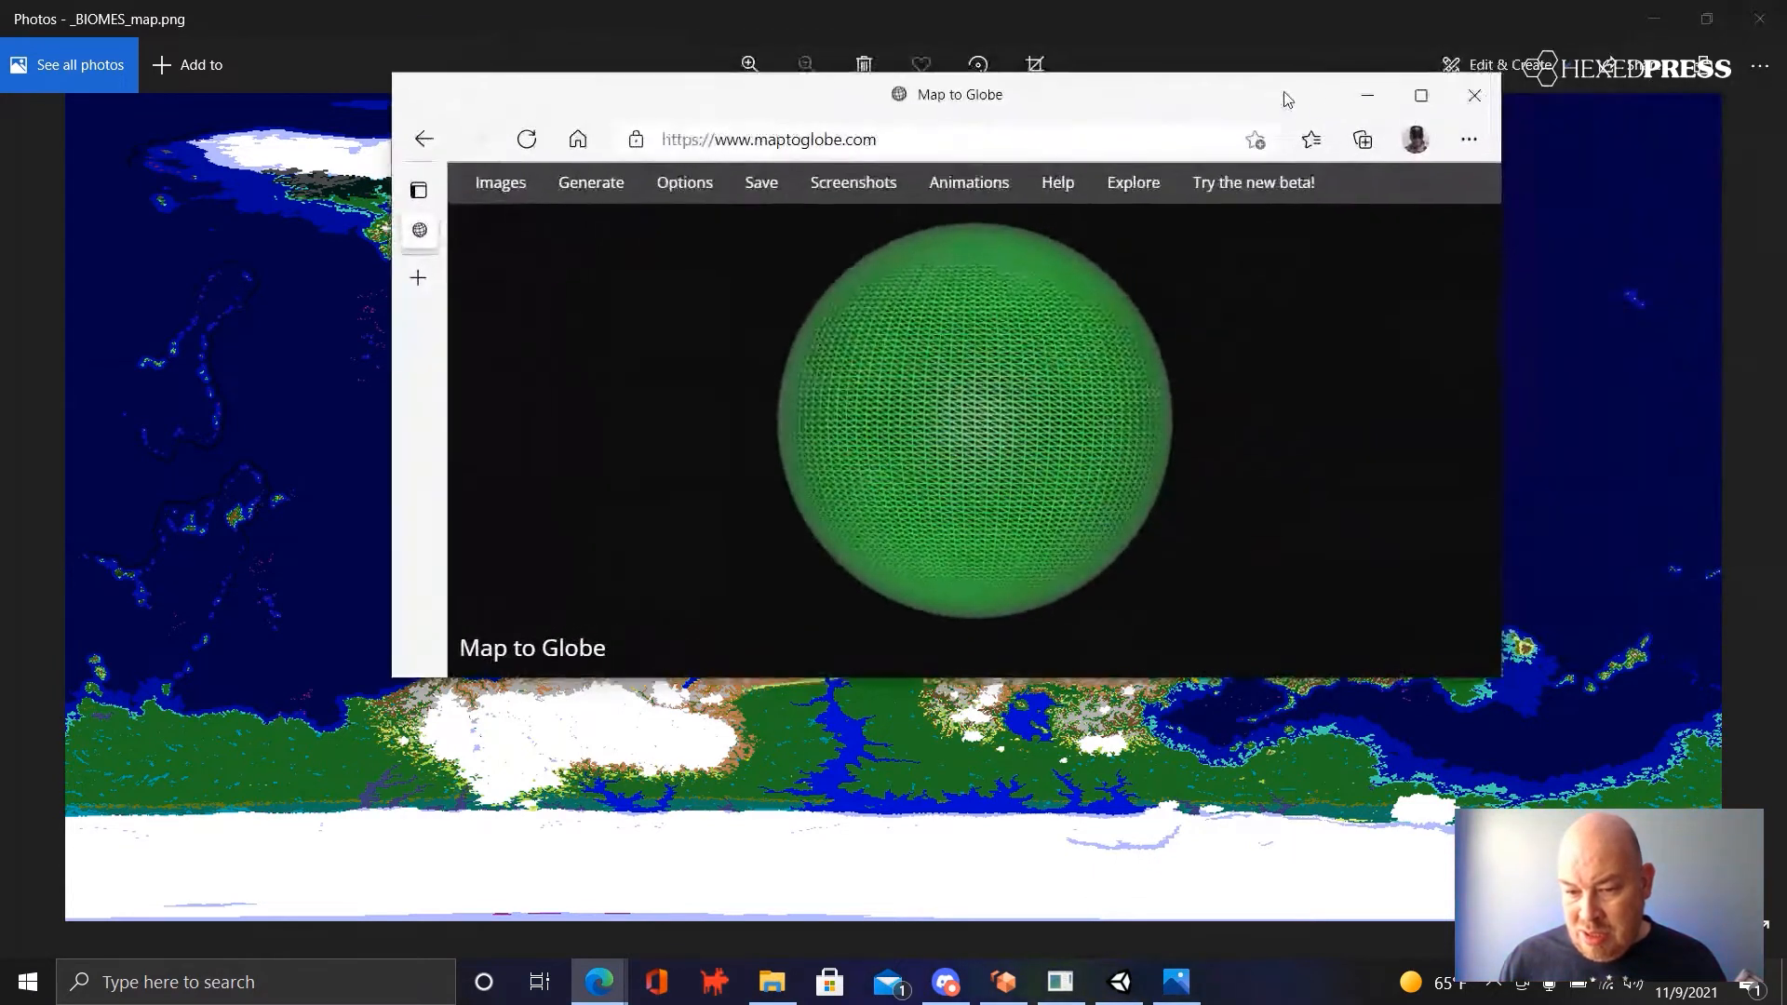
{"action": "left_click", "coordinate": [1421, 95]}
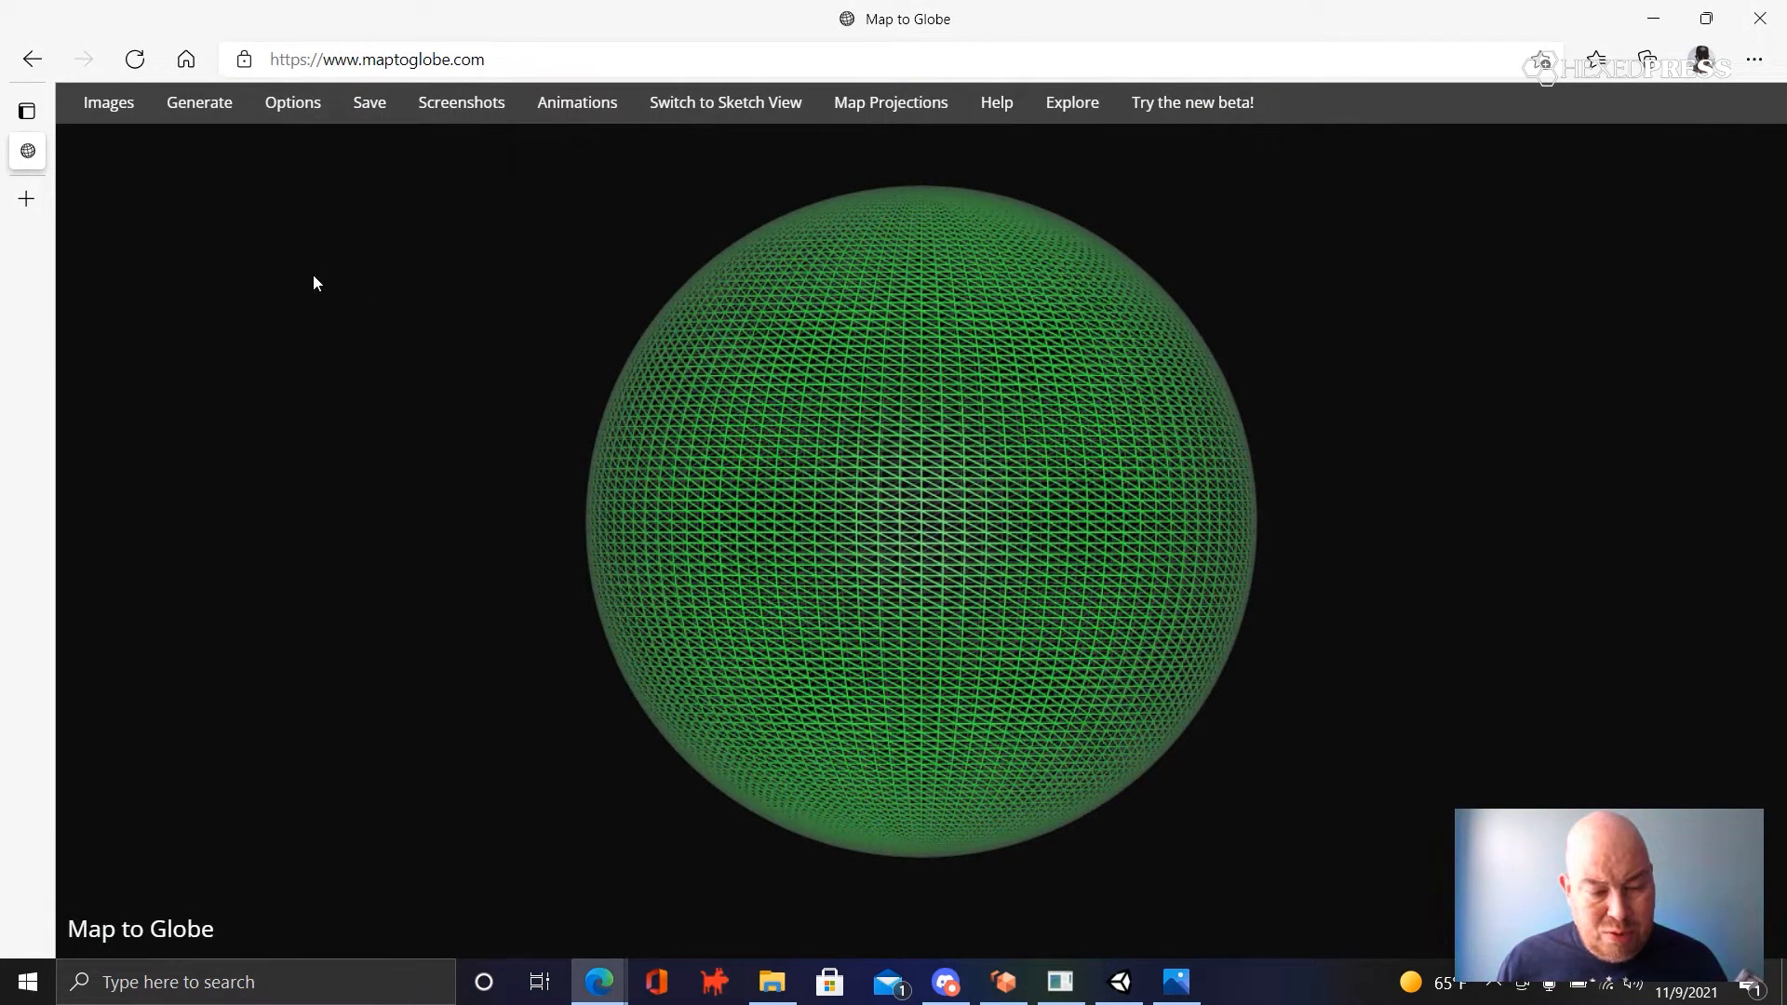
- Apply _BIOMES_map.png from the exports folder as the globe's Surface image, and rotate the globe to view its other side
{"action": "left_click", "coordinate": [121, 105]}
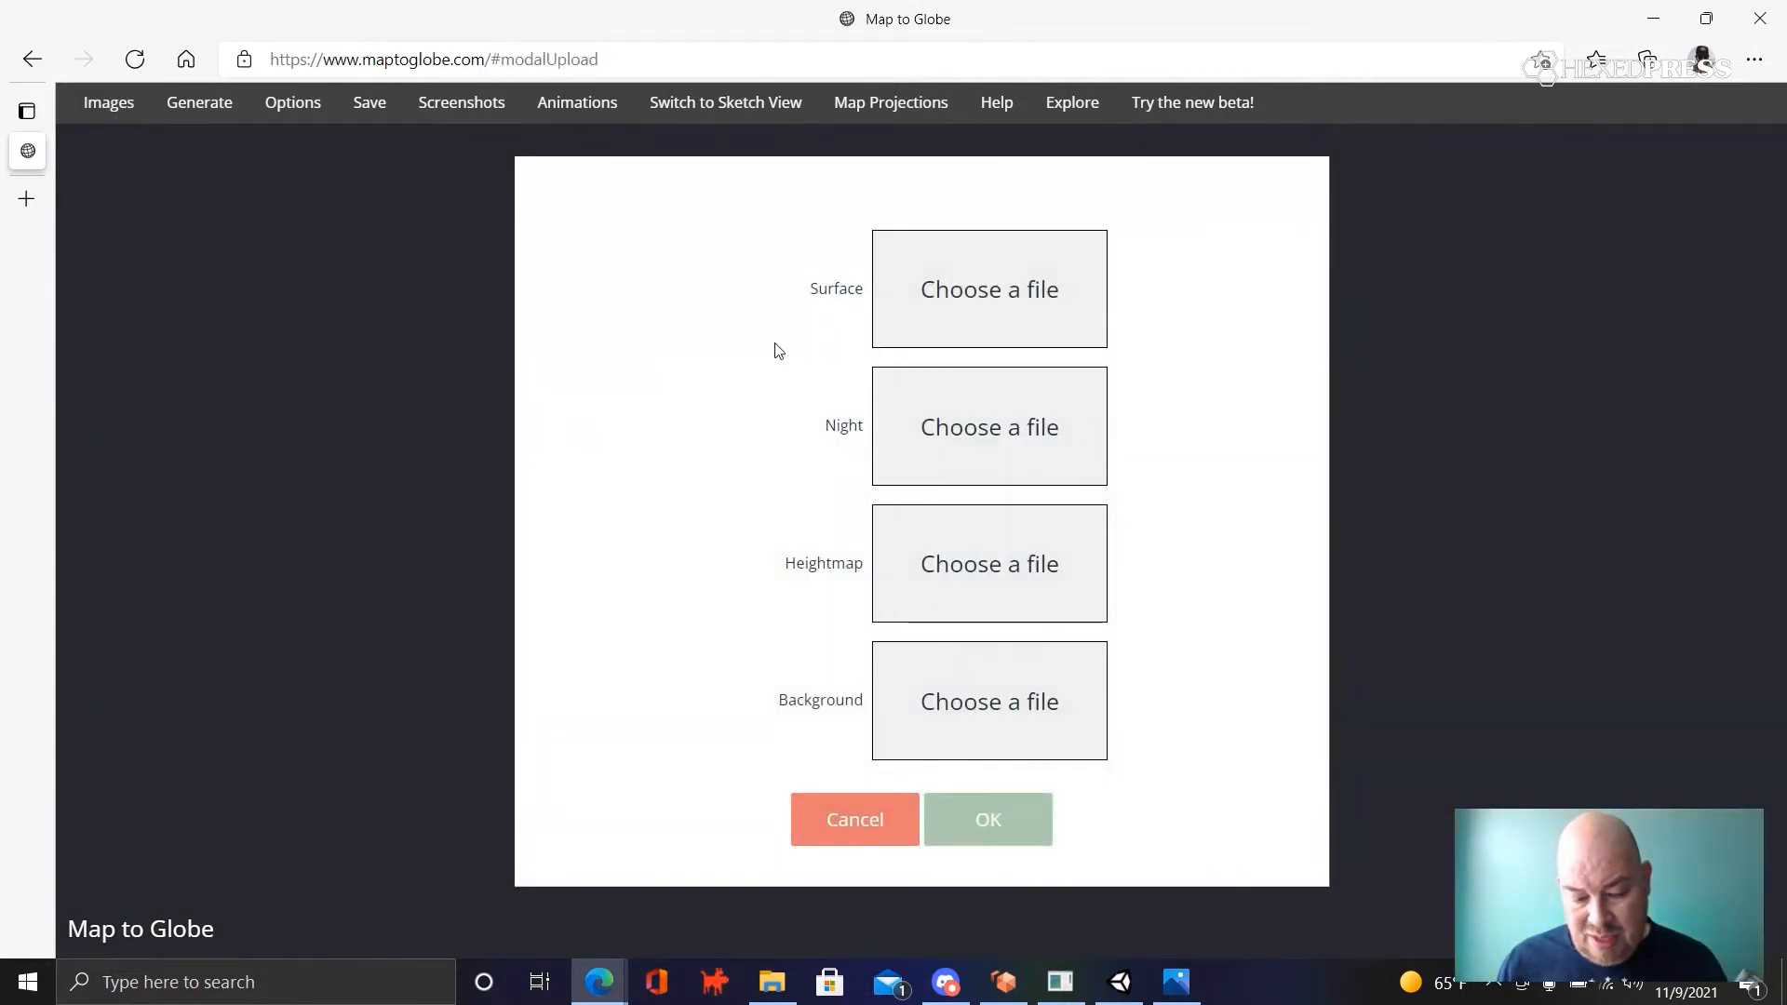
{"action": "left_click", "coordinate": [974, 295]}
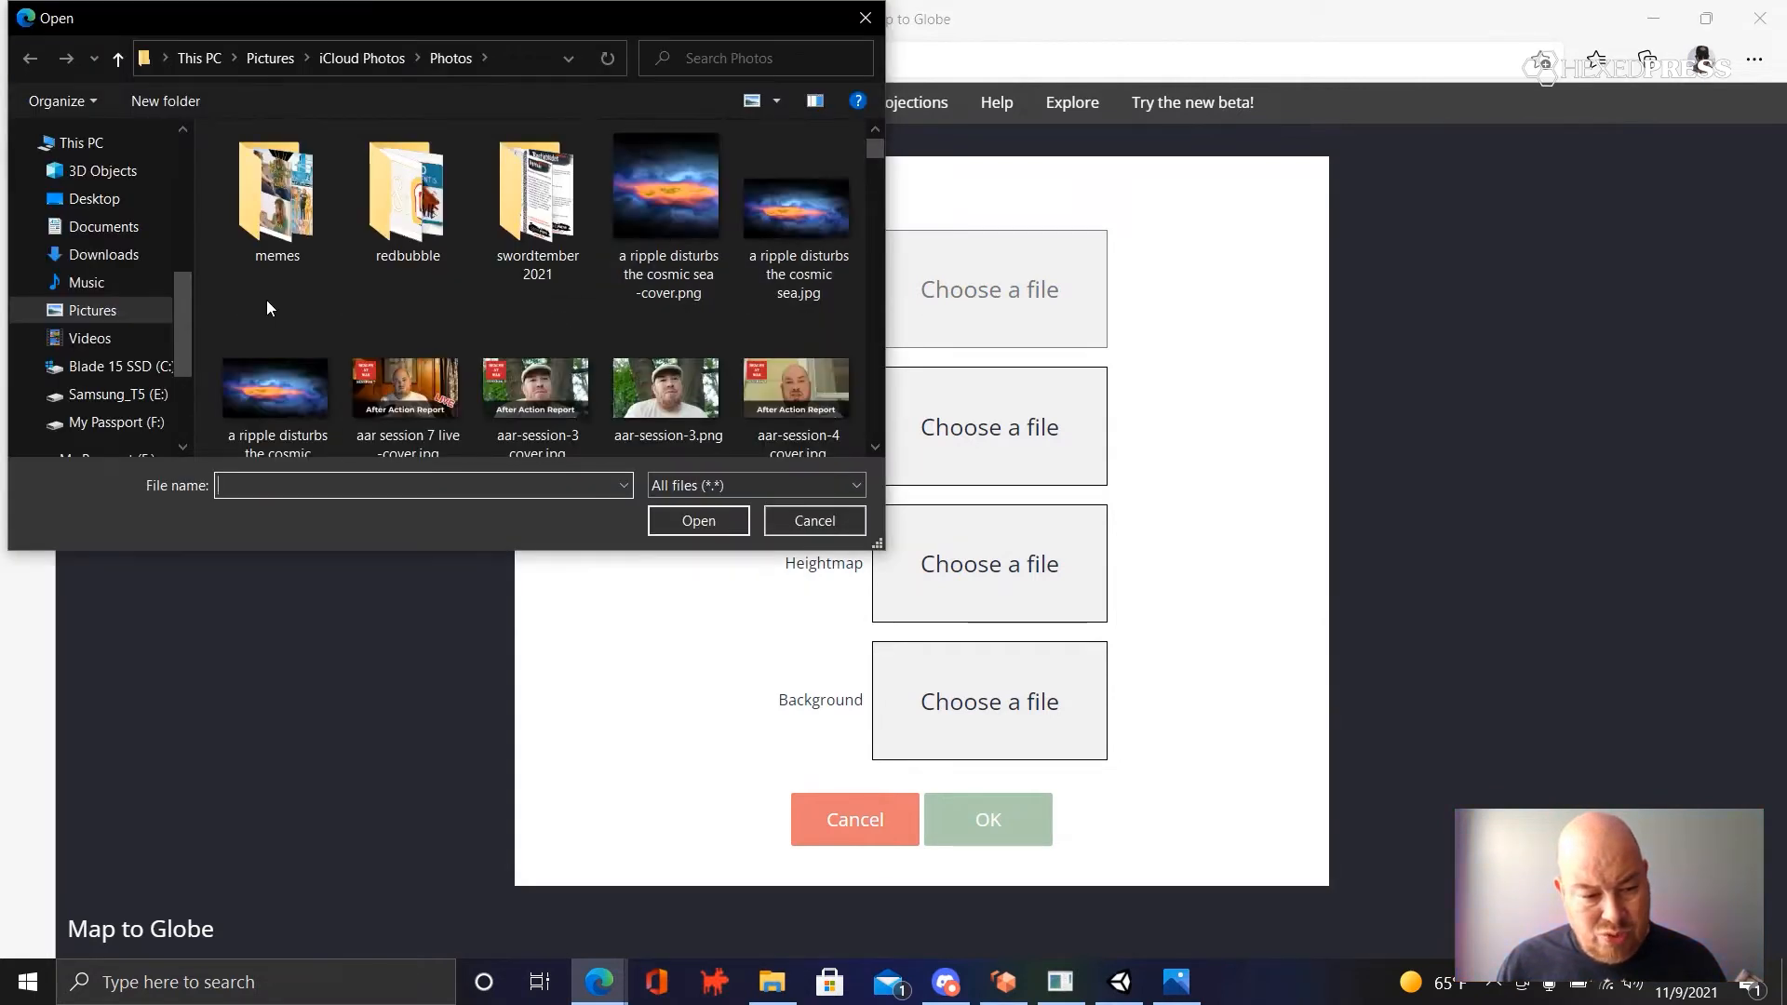
{"action": "left_click_drag", "start_coordinate": [186, 313], "coordinate": [145, 282]}
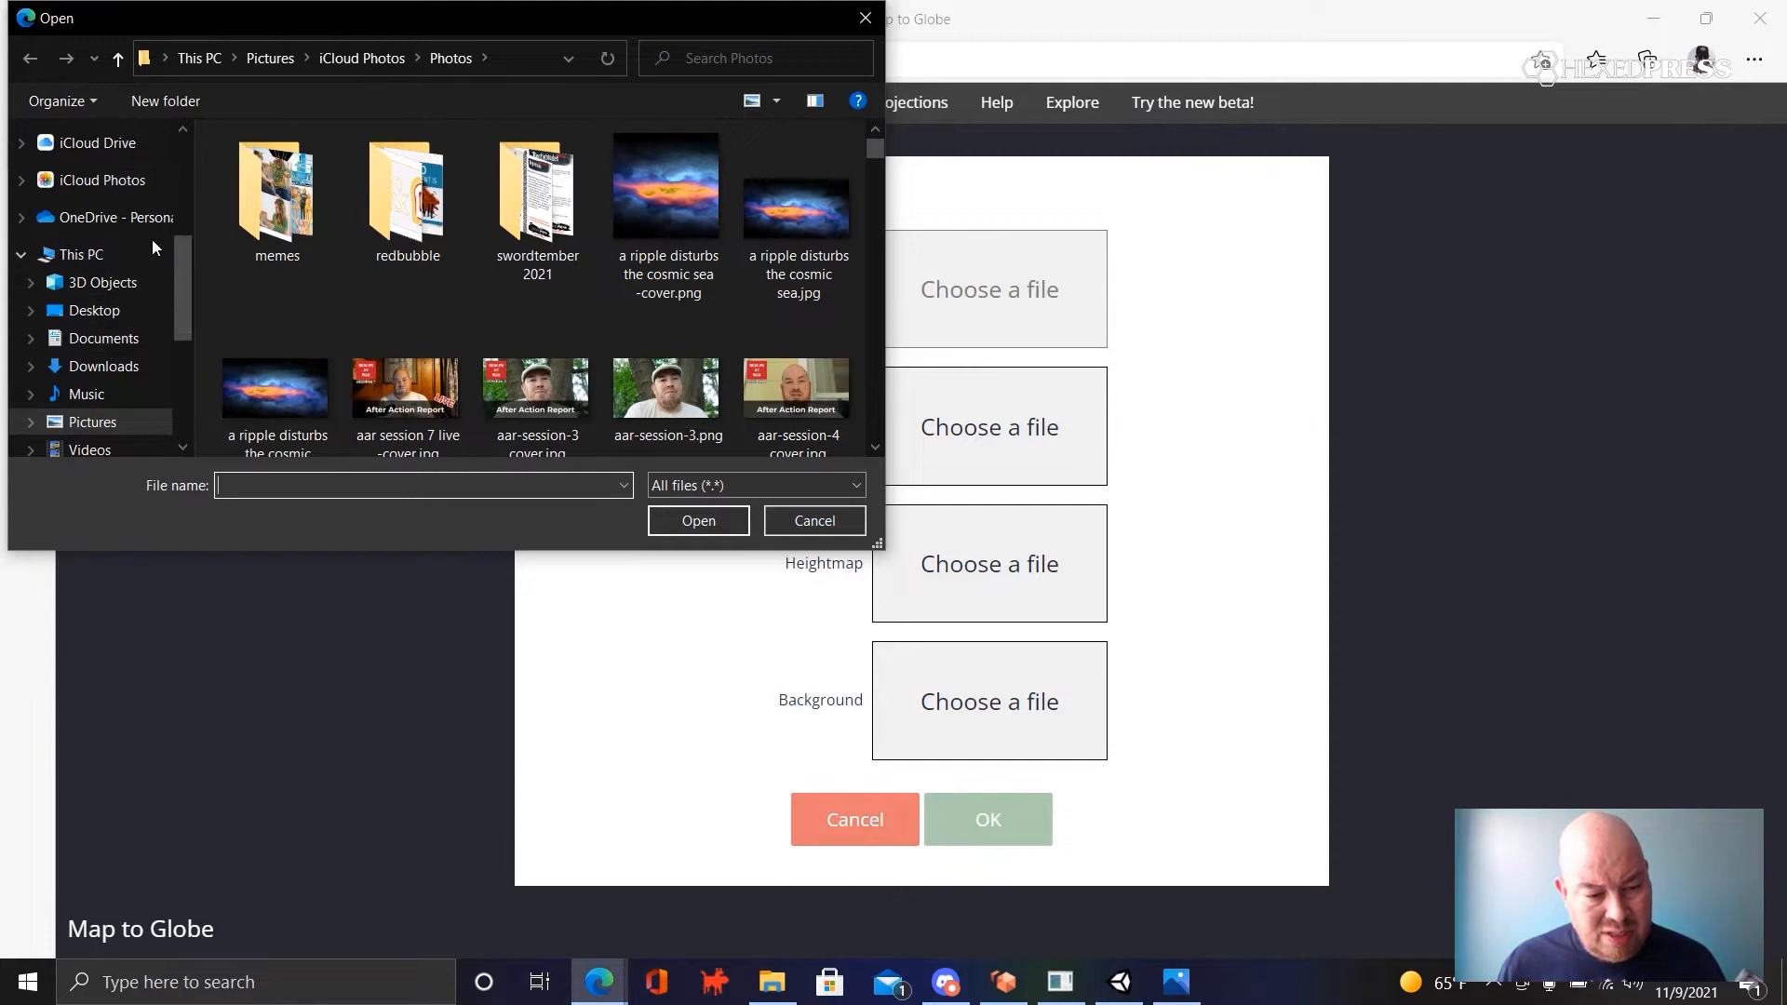
{"action": "scroll", "coordinate": [155, 244], "scroll_direction": "down", "scroll_amount": 1}
{"action": "scroll", "coordinate": [165, 291], "scroll_direction": "up", "scroll_amount": 3}
{"action": "scroll", "coordinate": [165, 293], "scroll_direction": "up", "scroll_amount": 2}
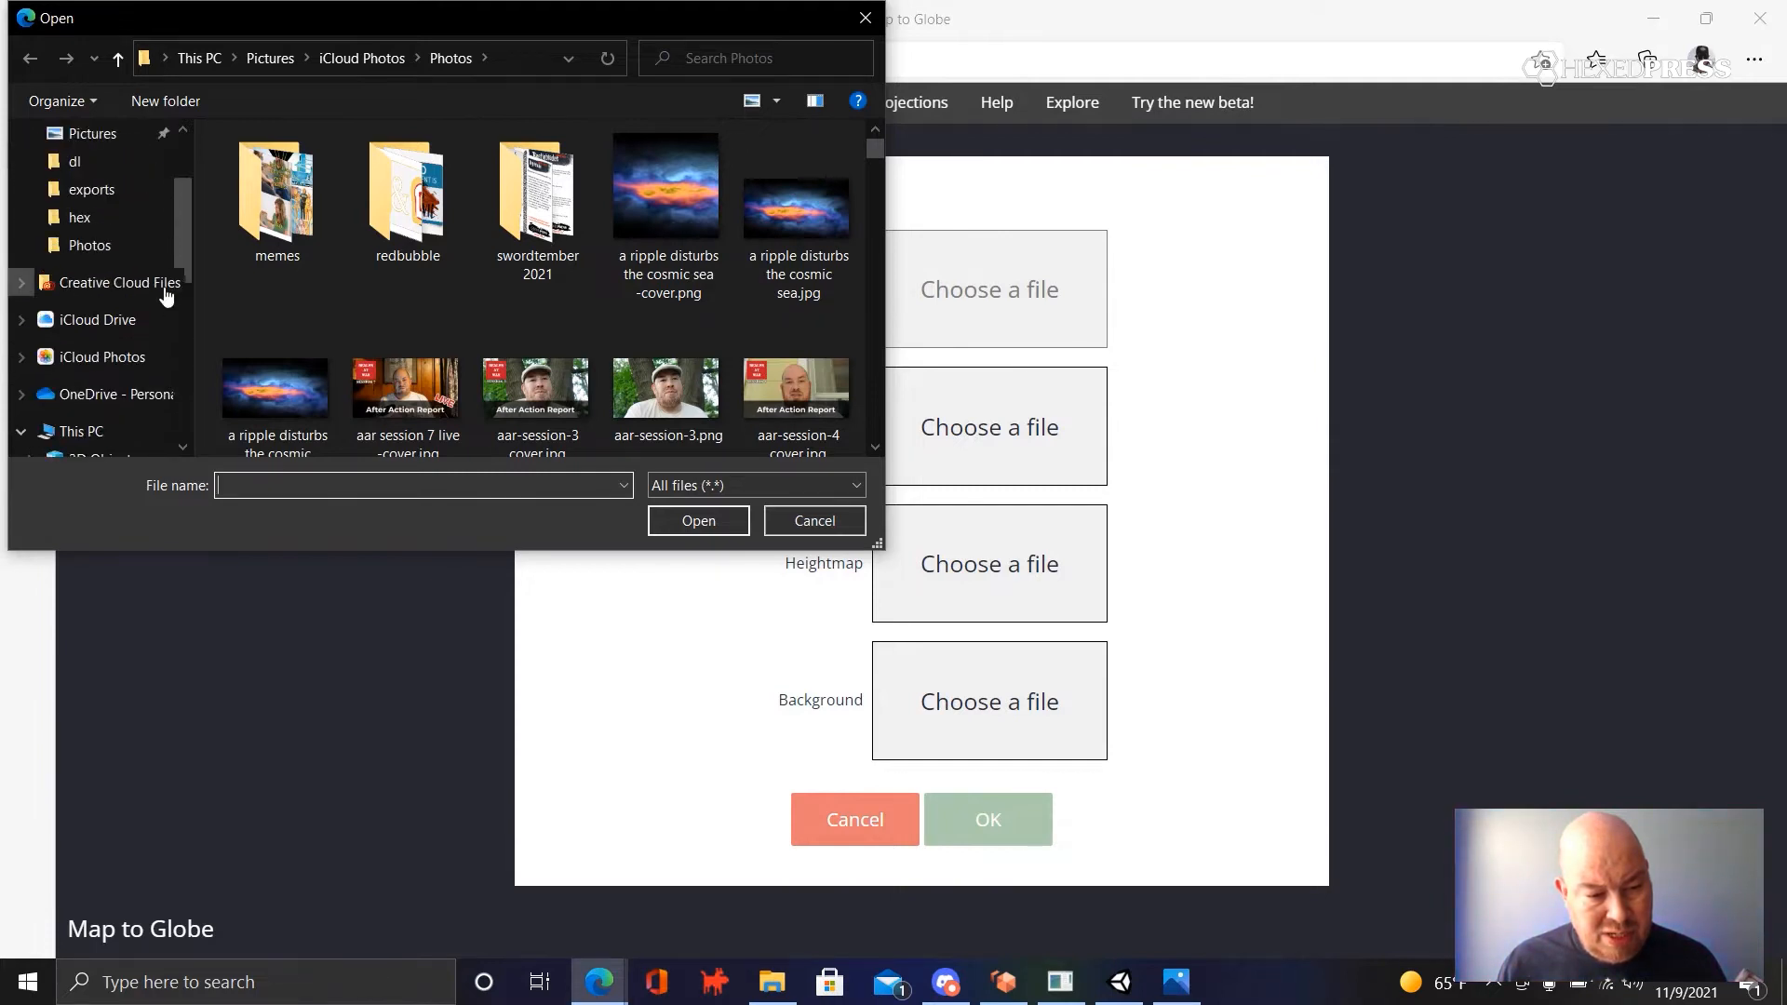
{"action": "left_click", "coordinate": [118, 189]}
{"action": "left_click", "coordinate": [267, 226]}
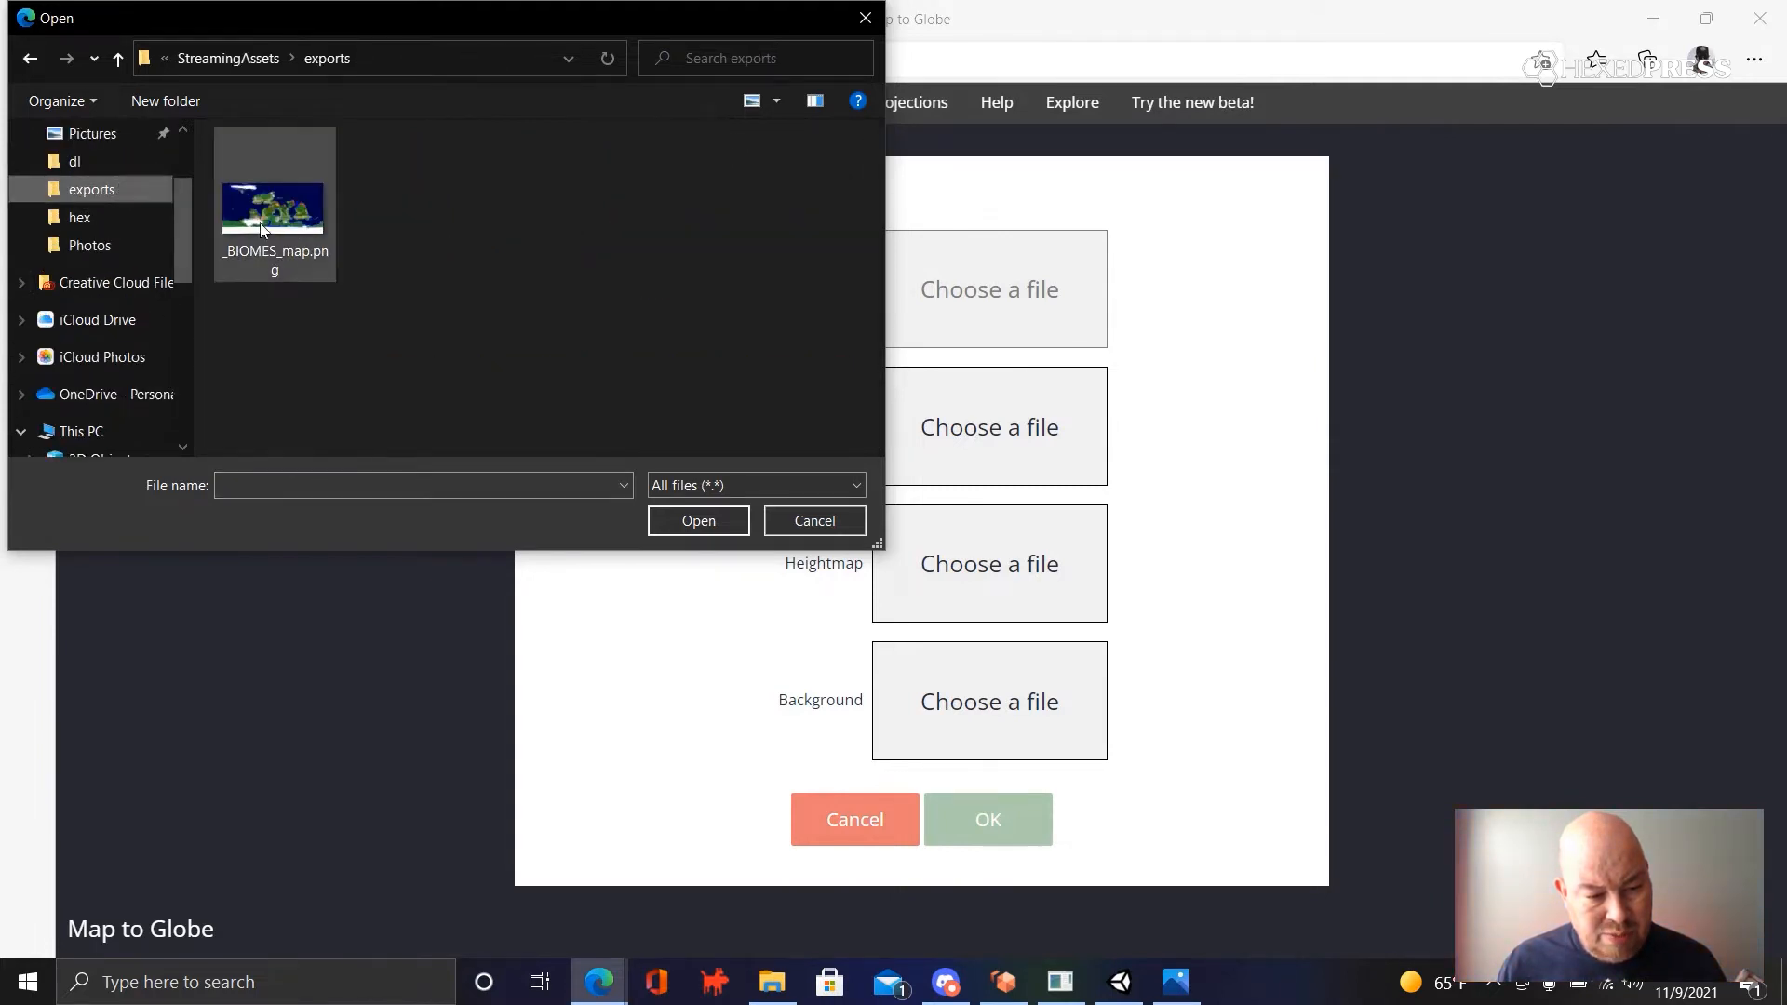
{"action": "left_click", "coordinate": [699, 519]}
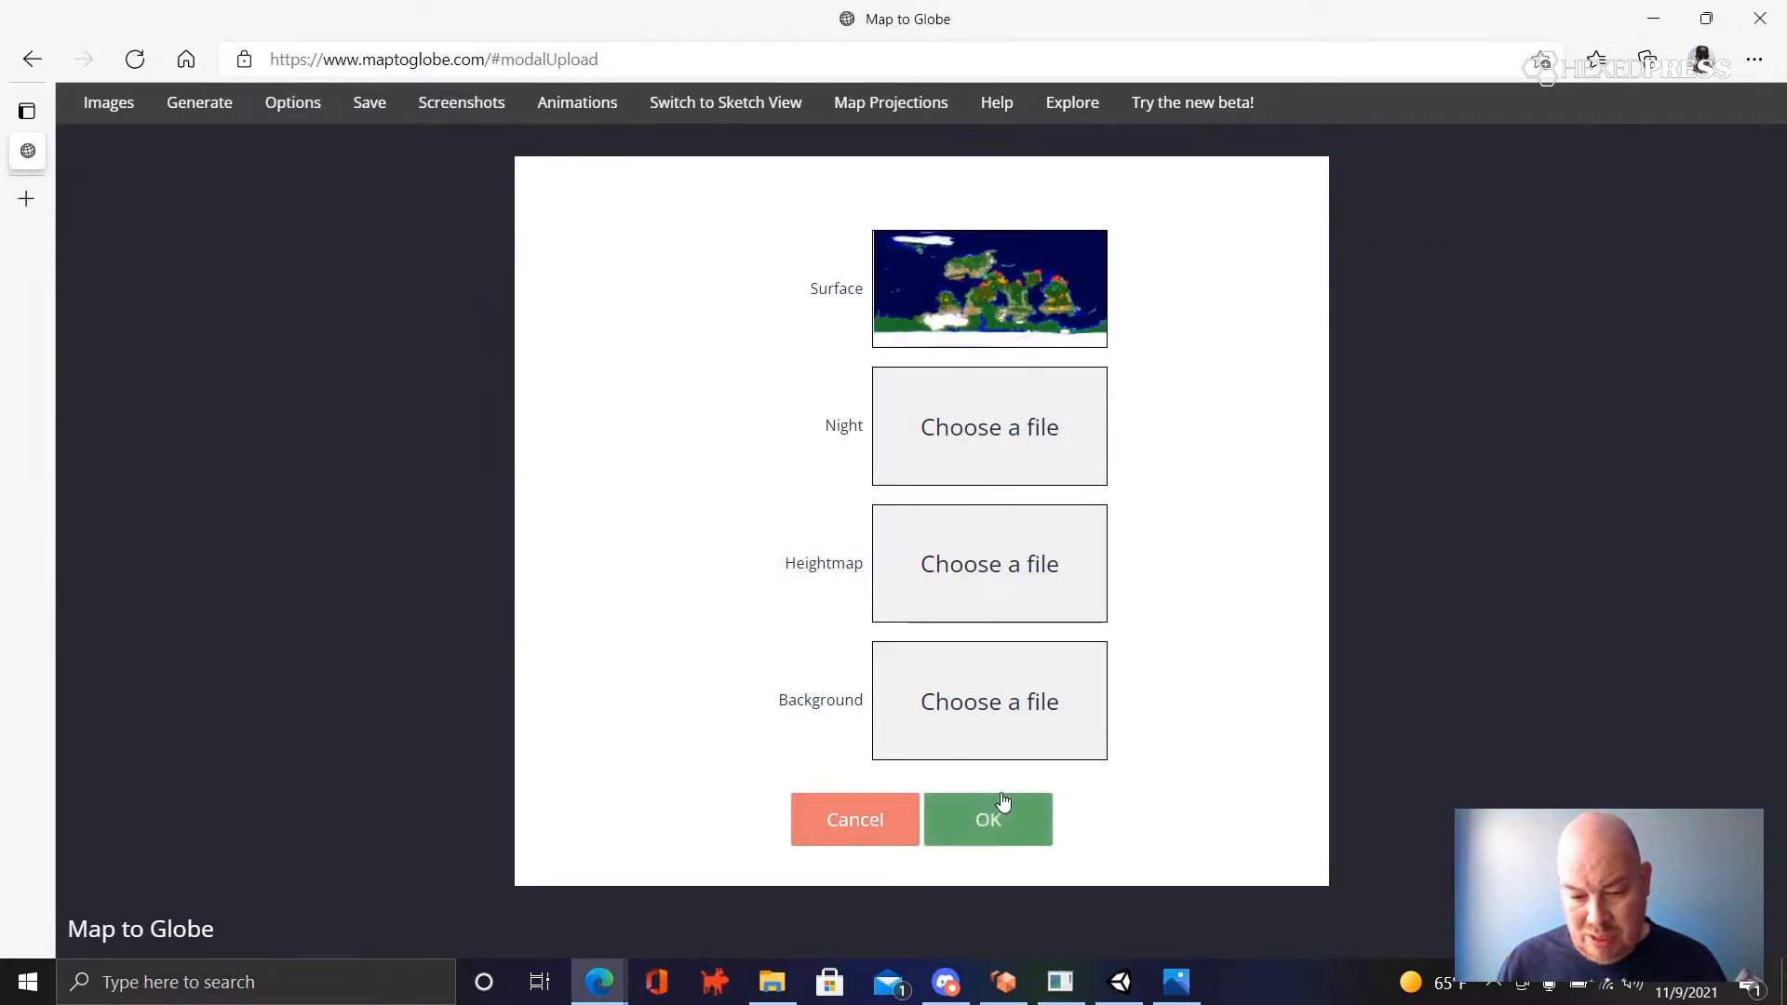
{"action": "left_click", "coordinate": [1001, 819]}
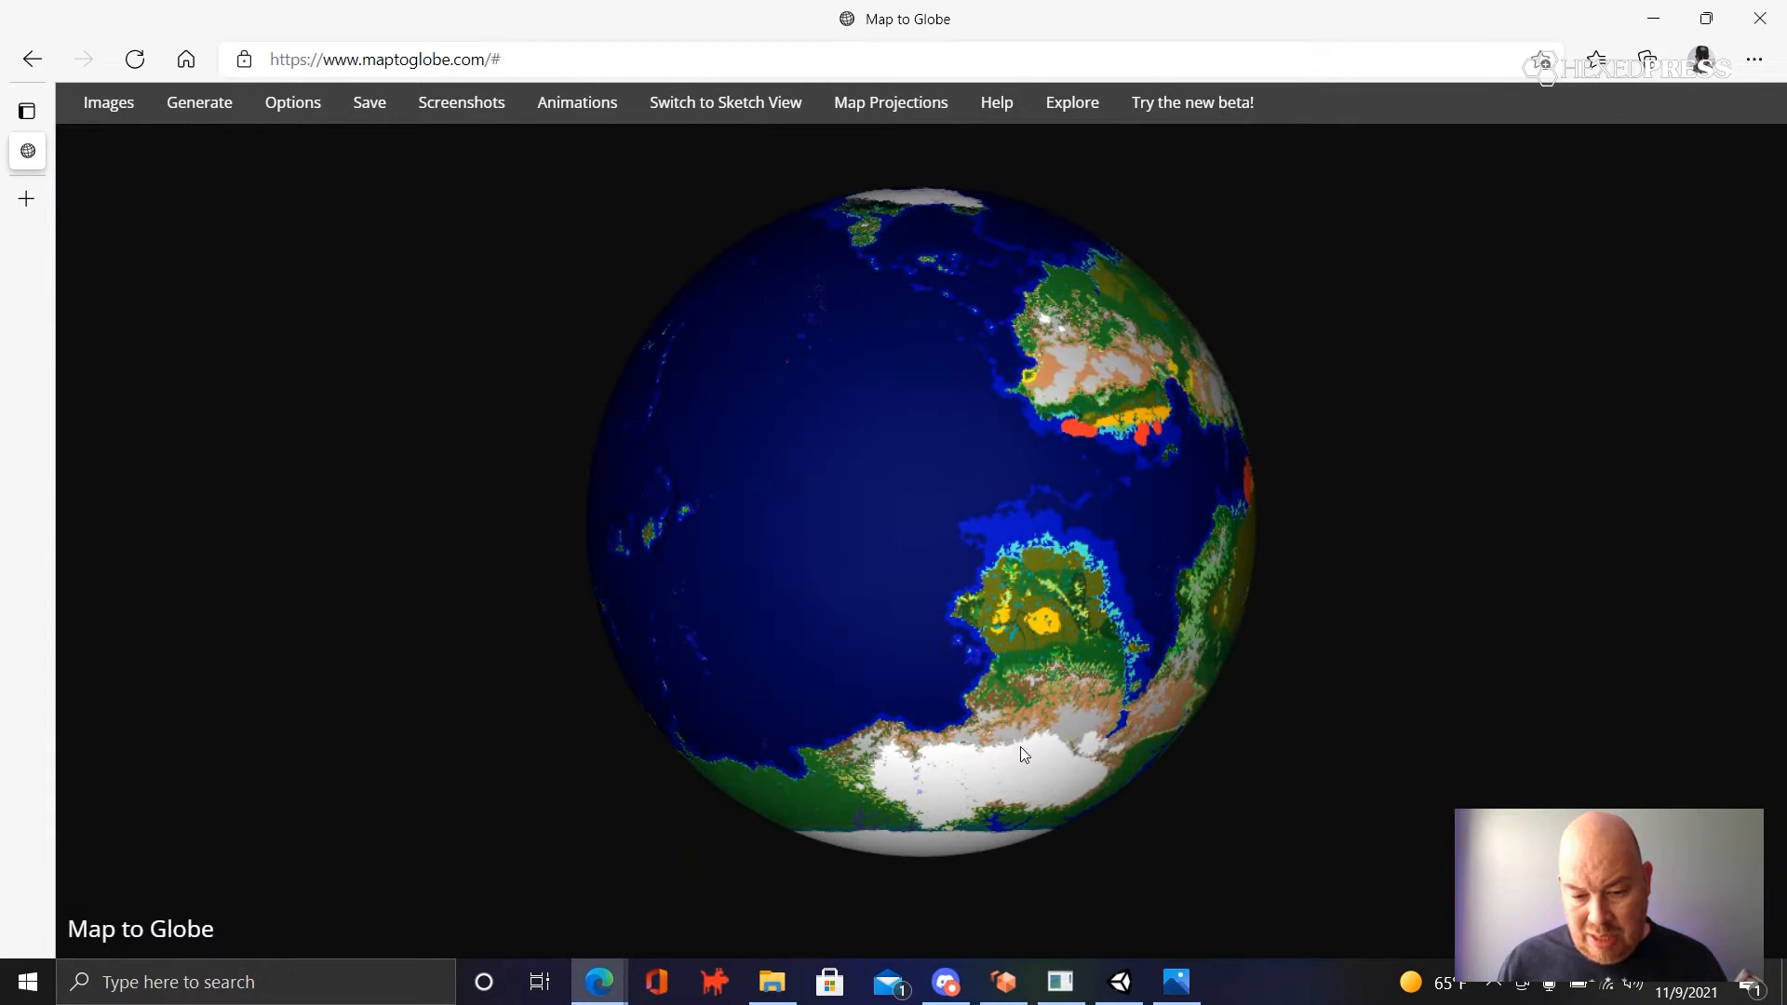
{"action": "left_click_drag", "start_coordinate": [1021, 747], "coordinate": [739, 439]}
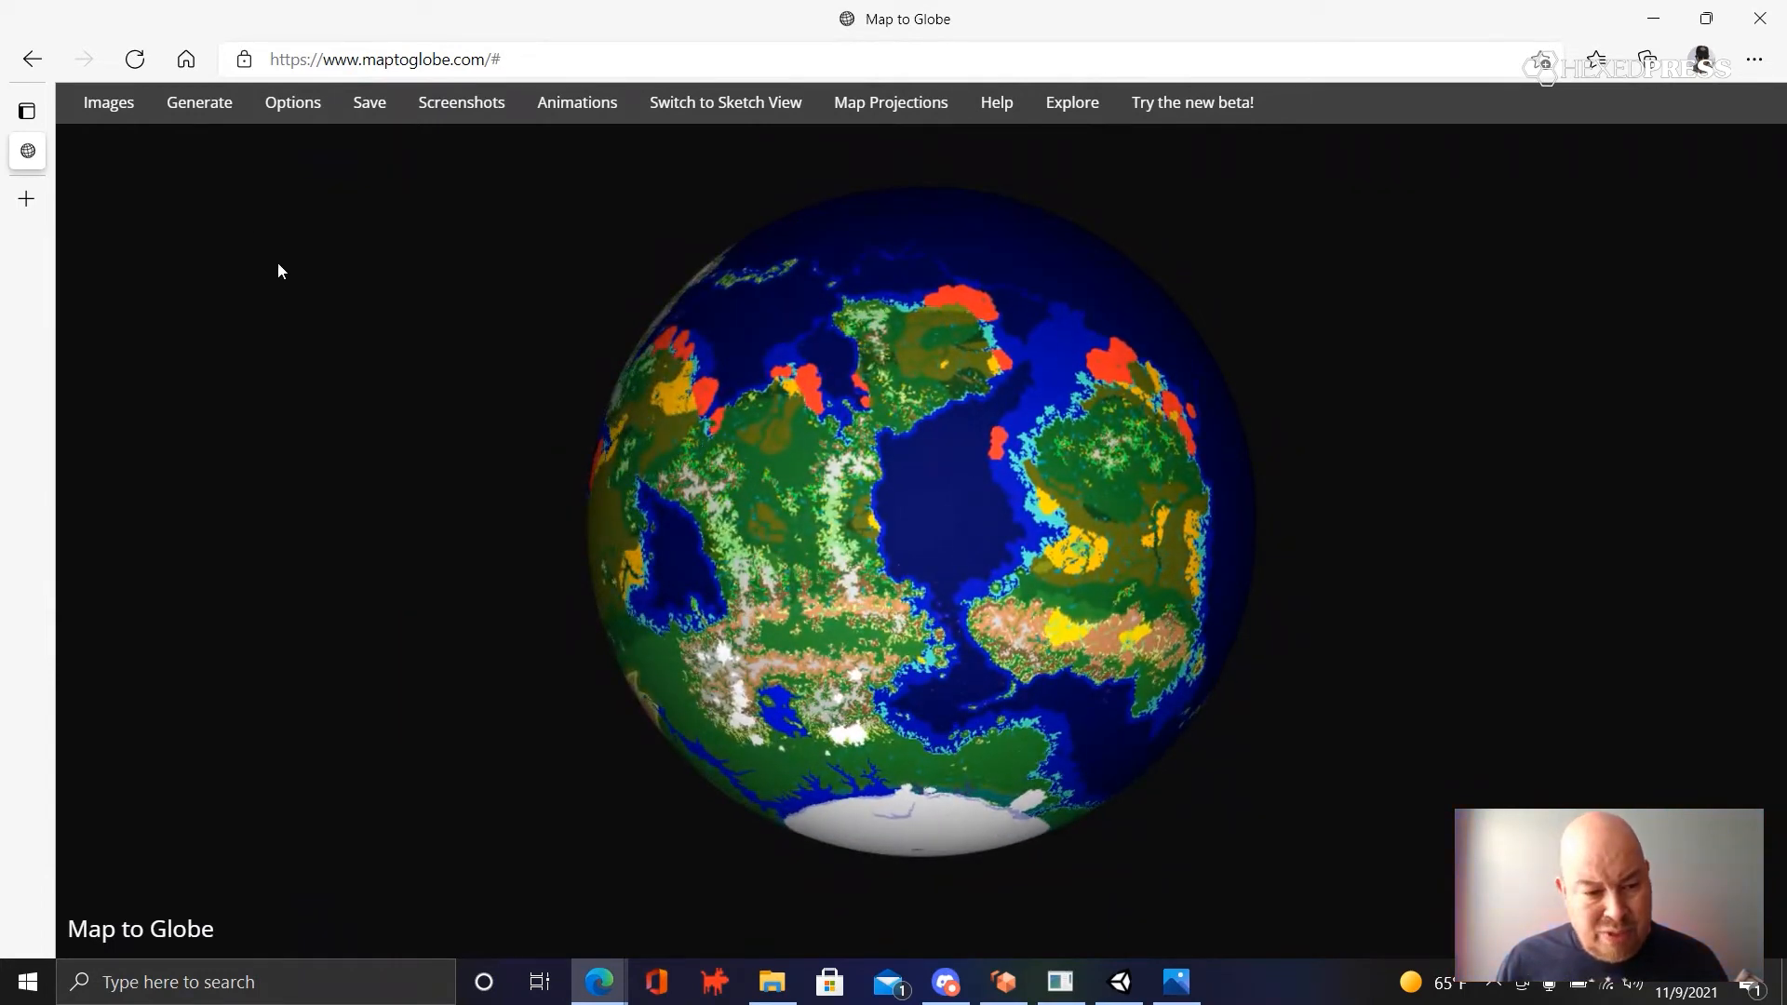
- Show the planet as a flat map projection and set the projection to Gall Stereographic
{"action": "left_click", "coordinate": [895, 104]}
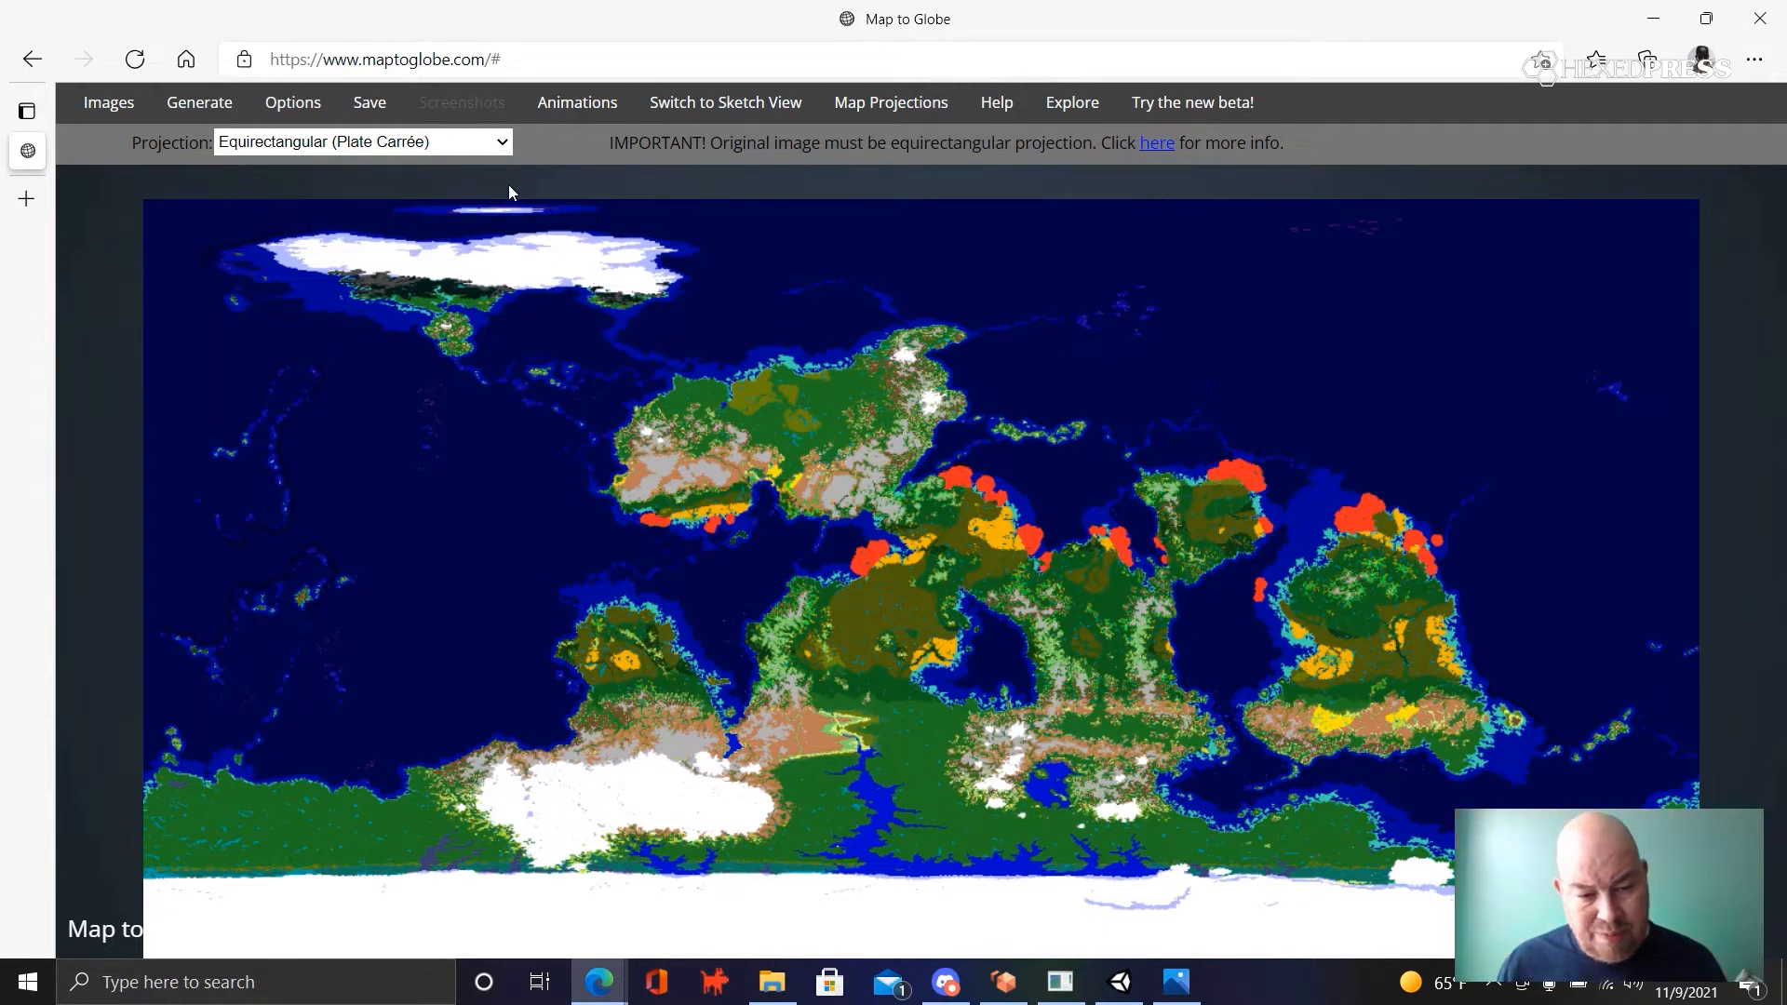
{"action": "left_click", "coordinate": [508, 145]}
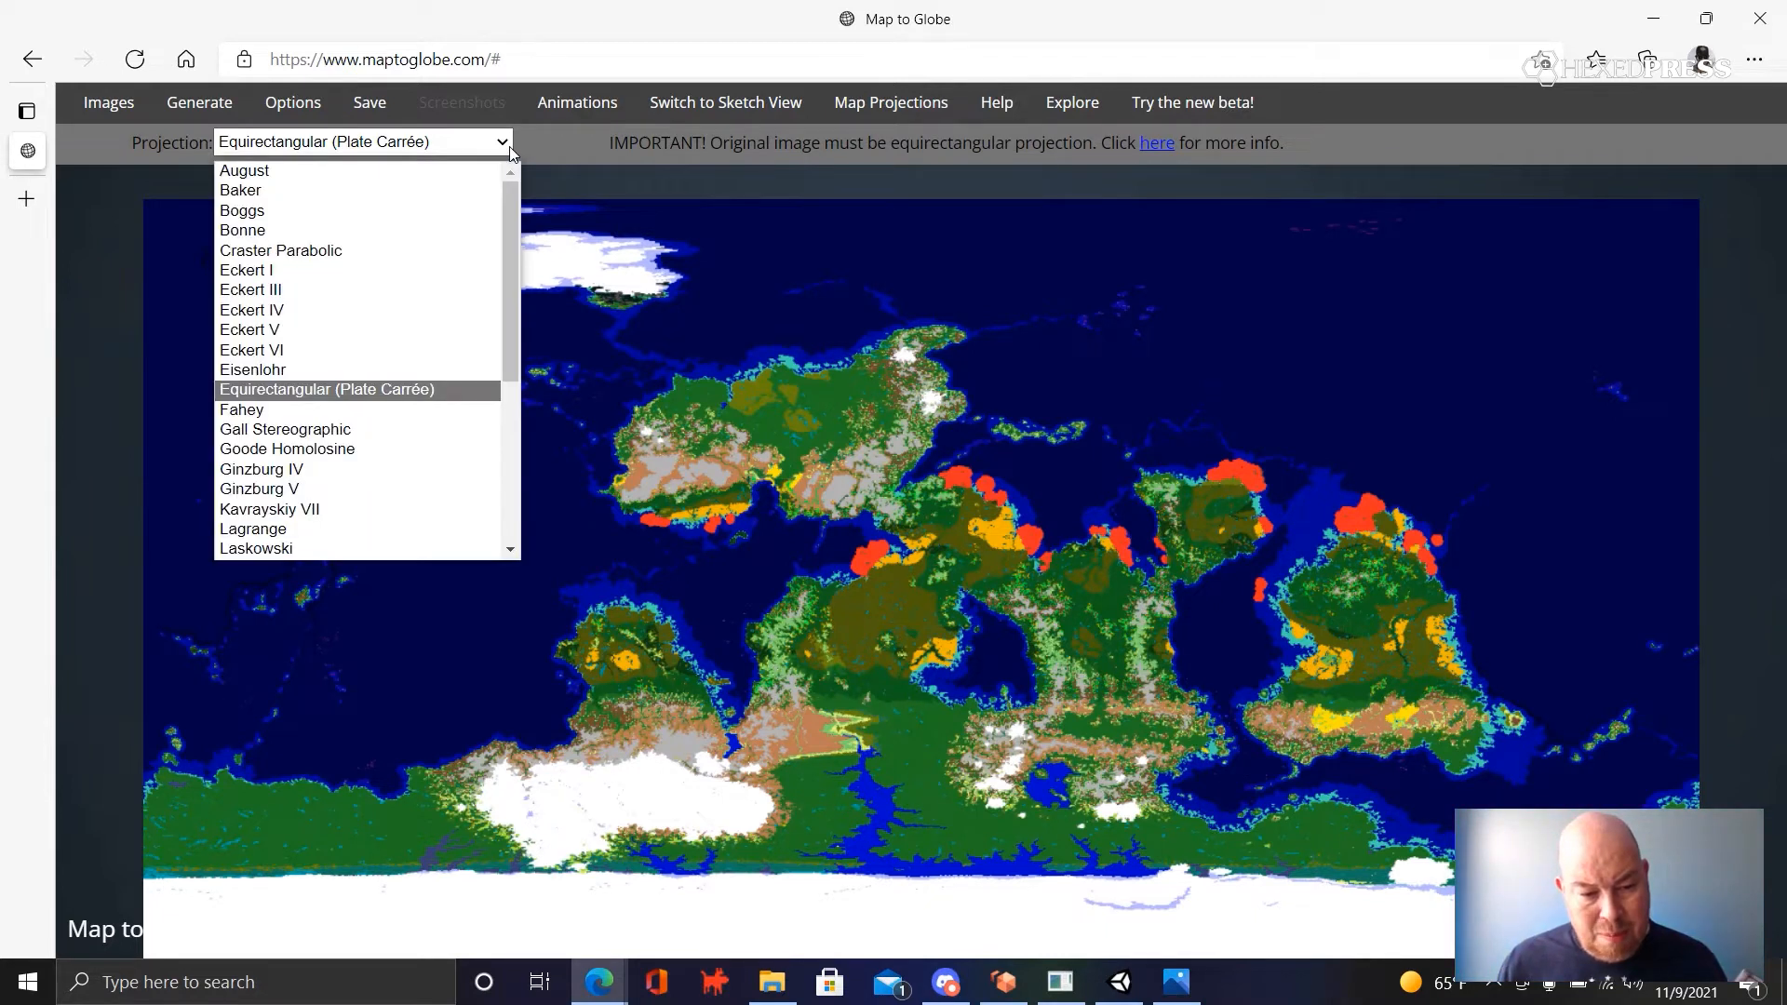
{"action": "left_click", "coordinate": [426, 434]}
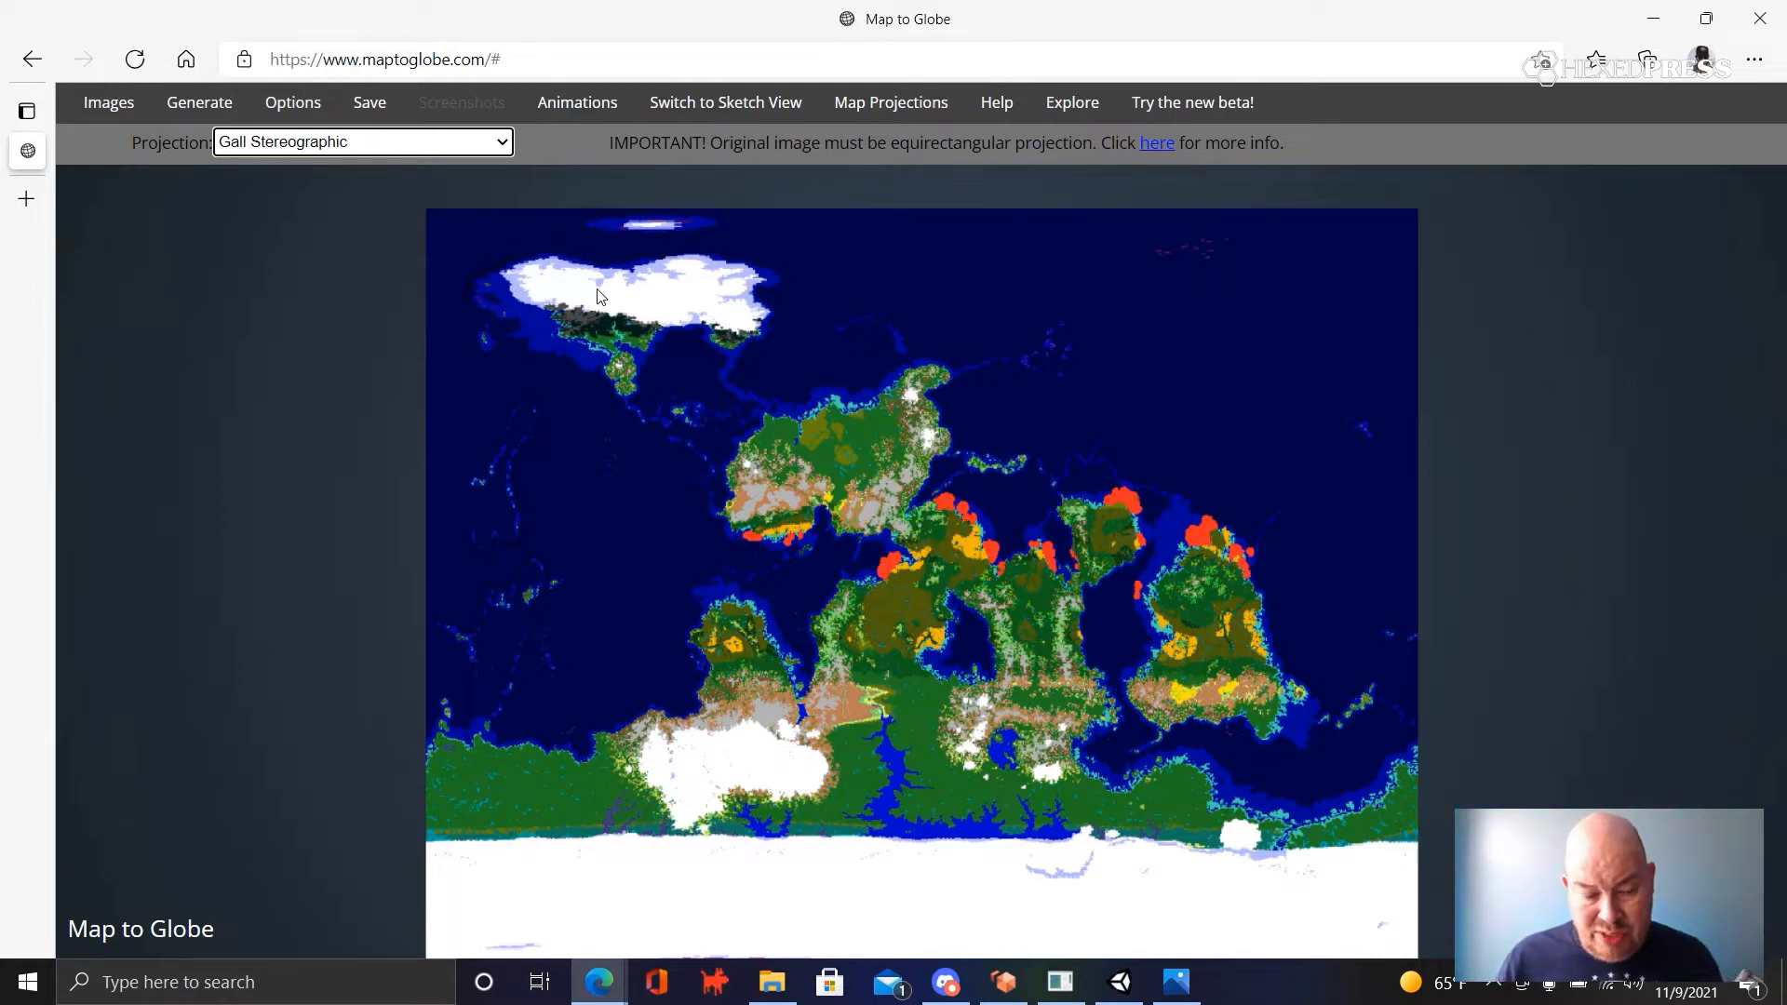
- Compare the map in the Equirectangular (Plate Carrée) projection, and return it to Gall Stereographic
{"action": "left_click", "coordinate": [503, 141]}
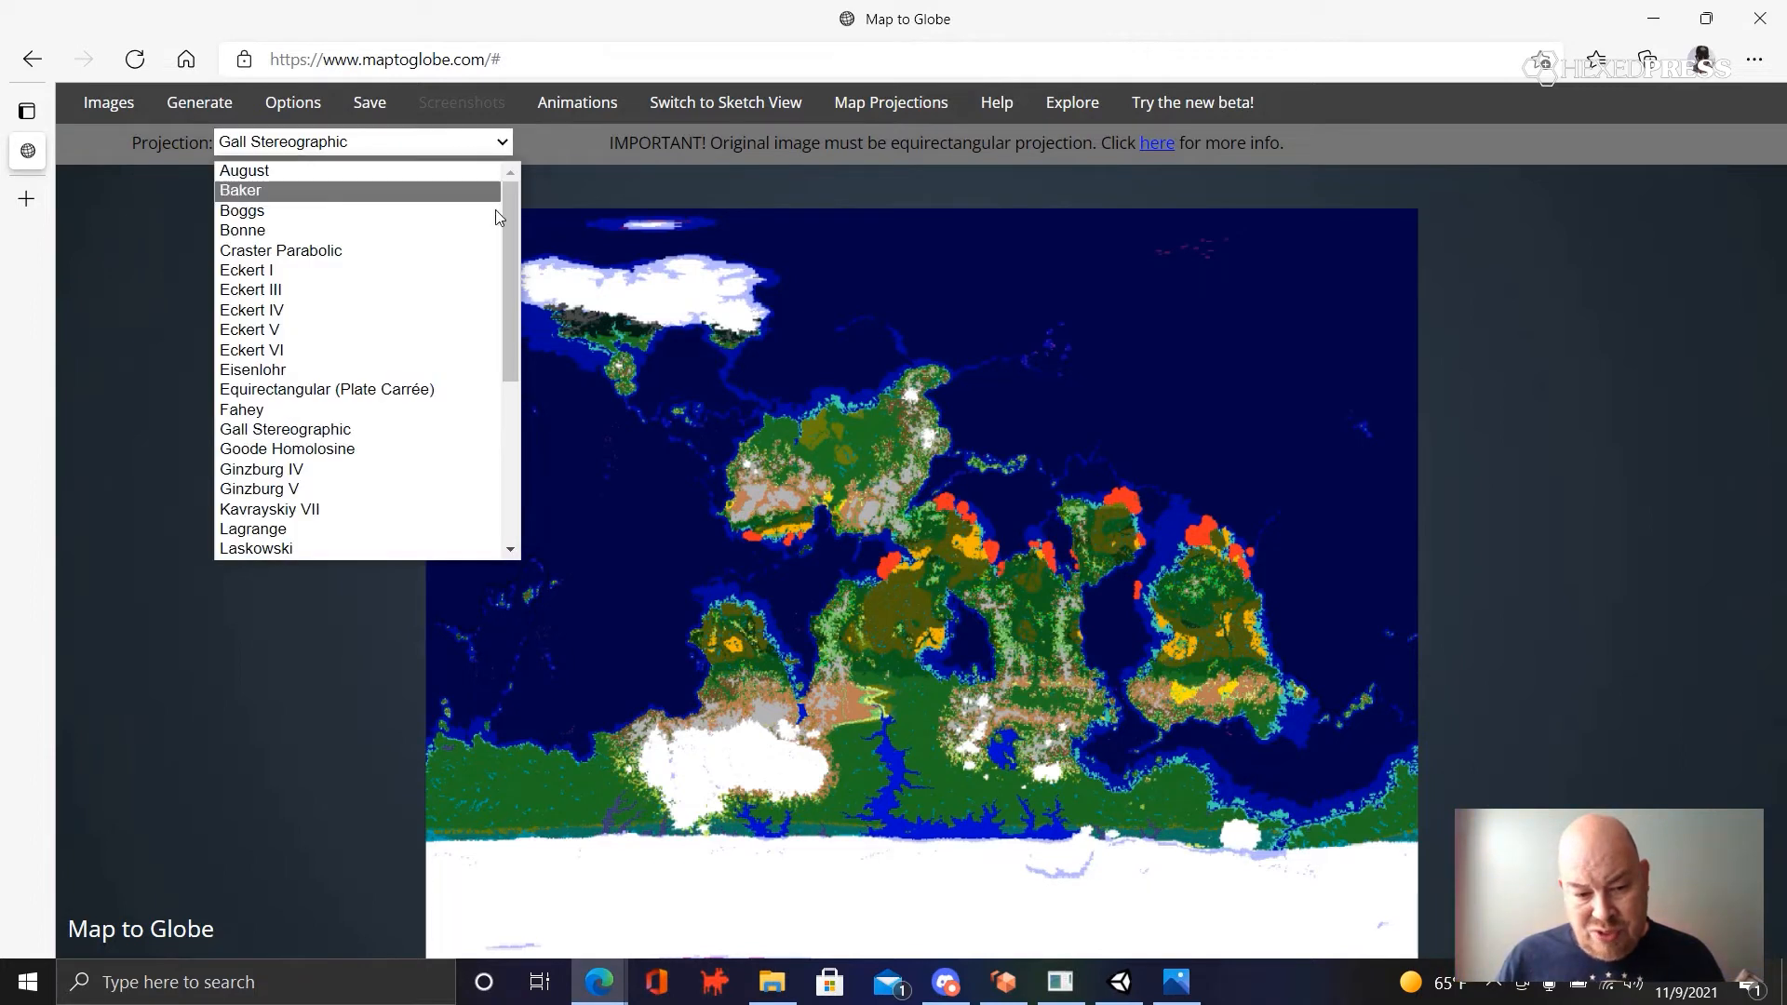
{"action": "left_click", "coordinate": [490, 389]}
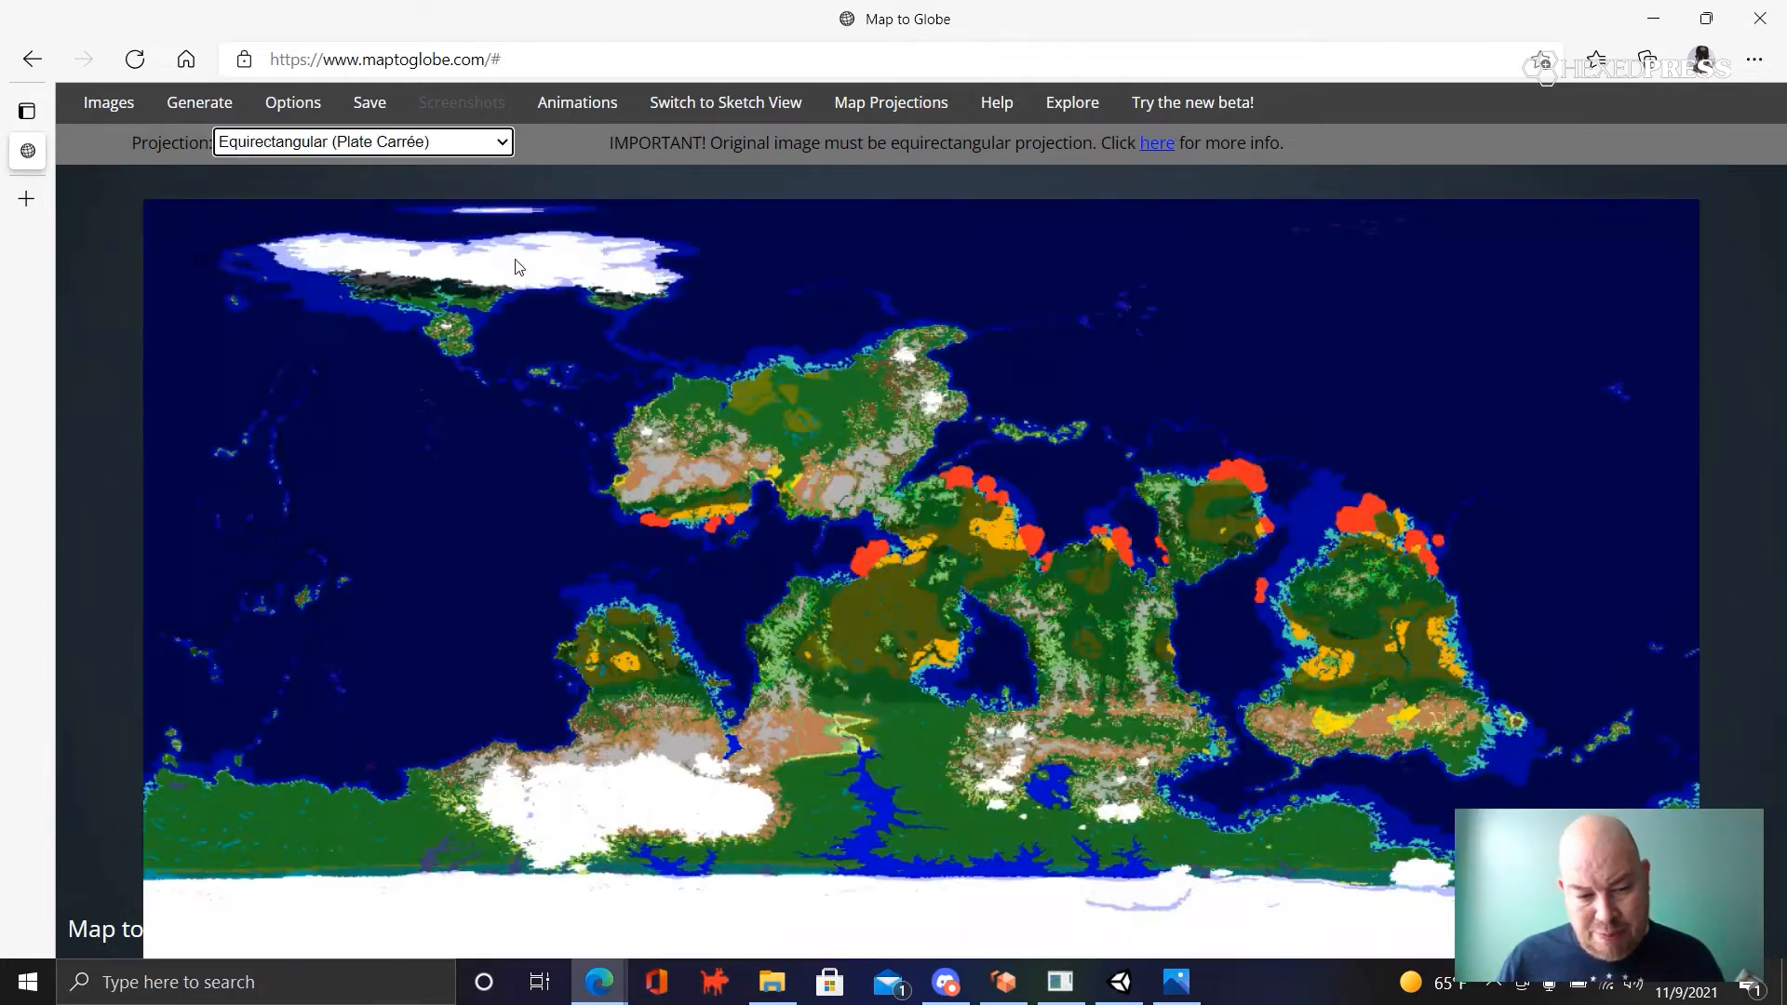
{"action": "left_click", "coordinate": [503, 142]}
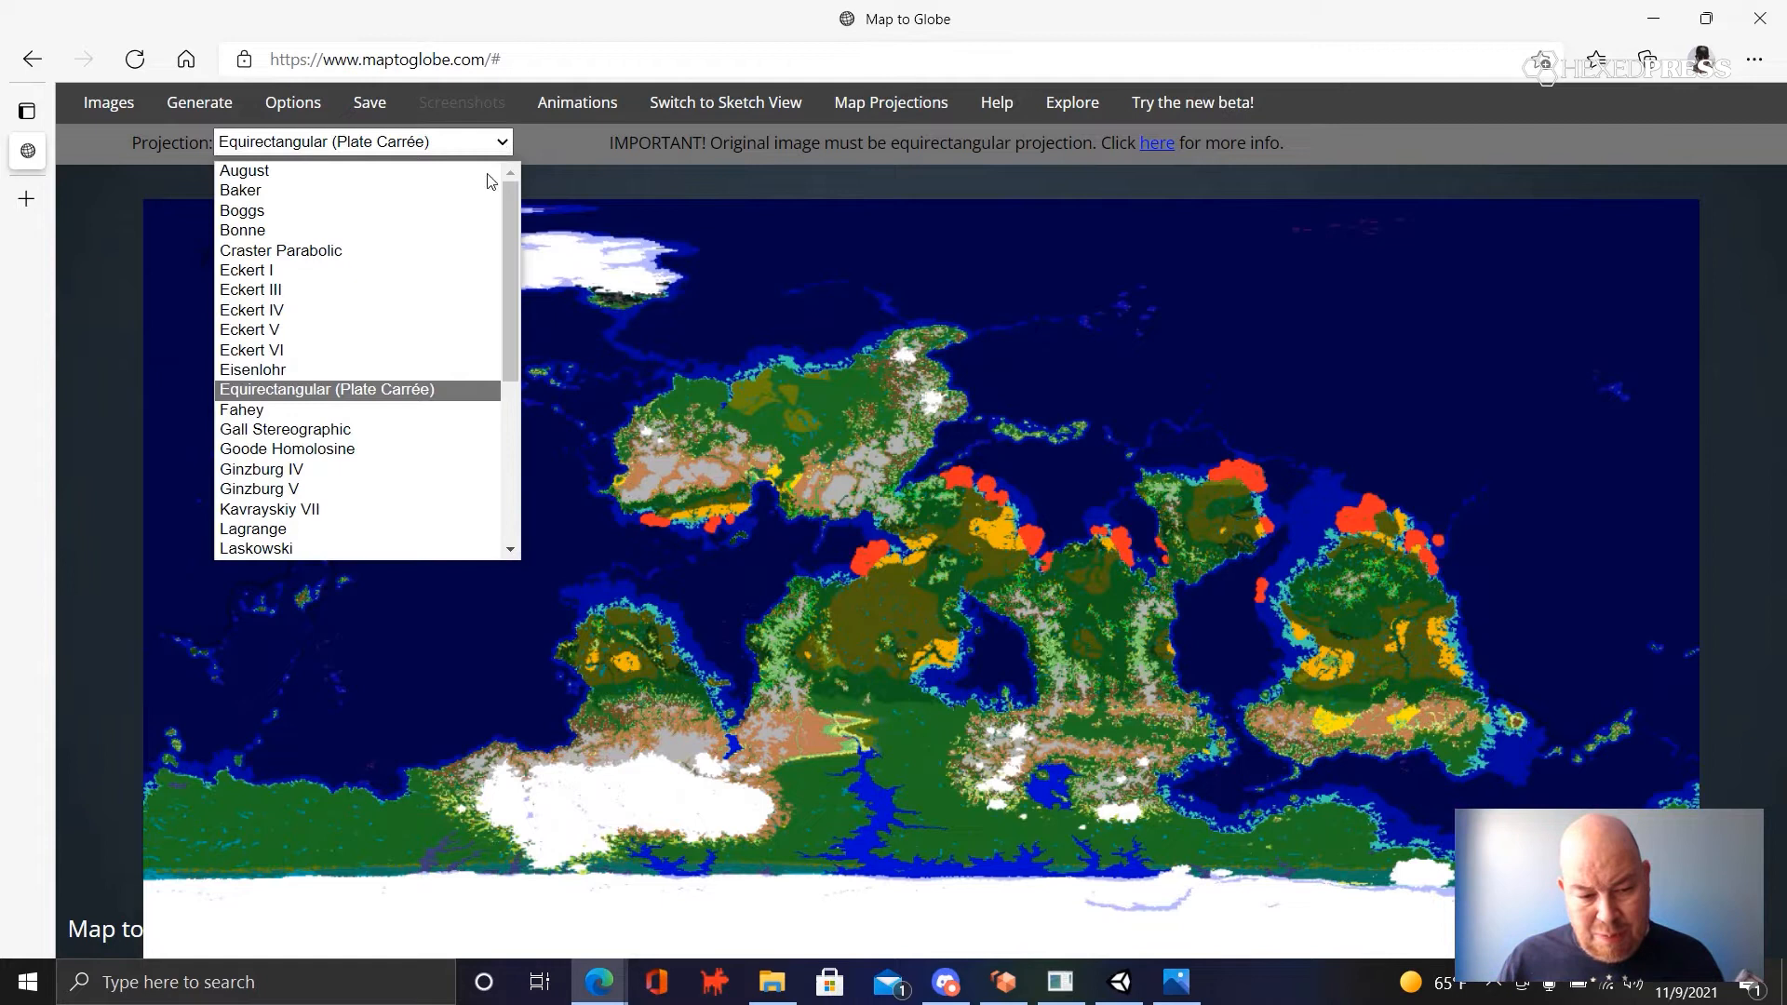
{"action": "left_click", "coordinate": [476, 429]}
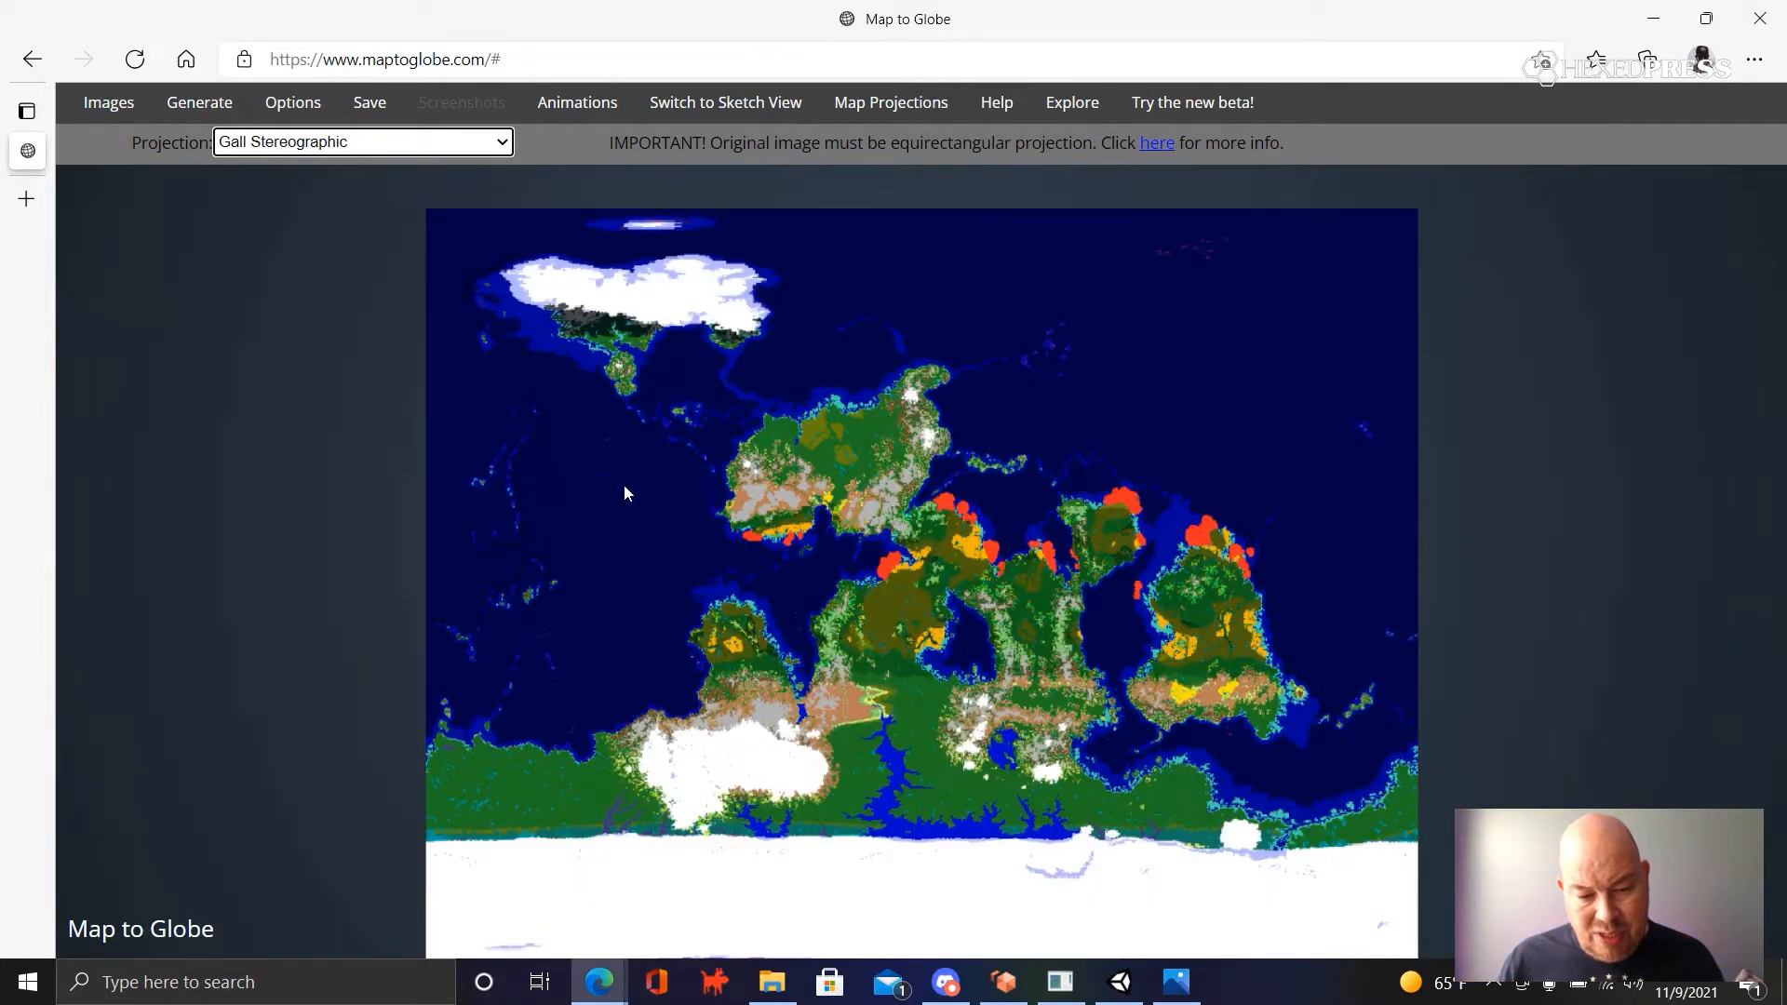
- Save the projected map image as test-map.png in the Pictures folder
{"action": "left_click", "coordinate": [797, 539]}
{"action": "right_click", "coordinate": [797, 539]}
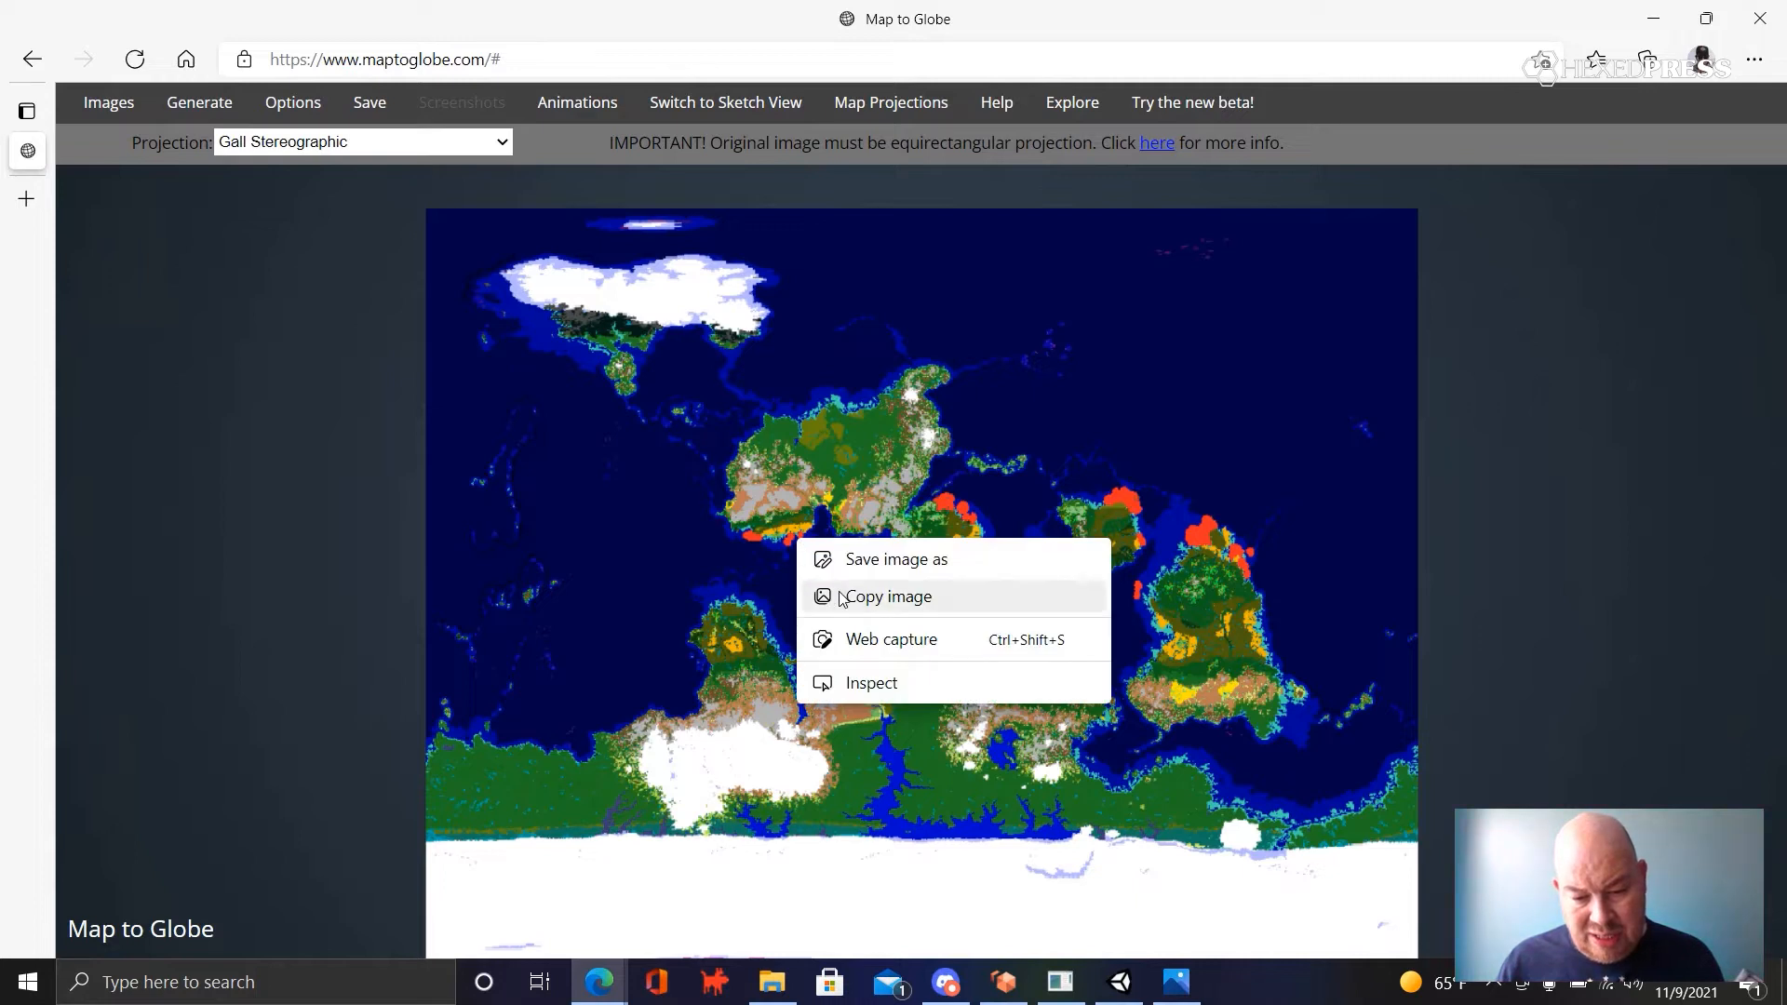
{"action": "left_click", "coordinate": [840, 561]}
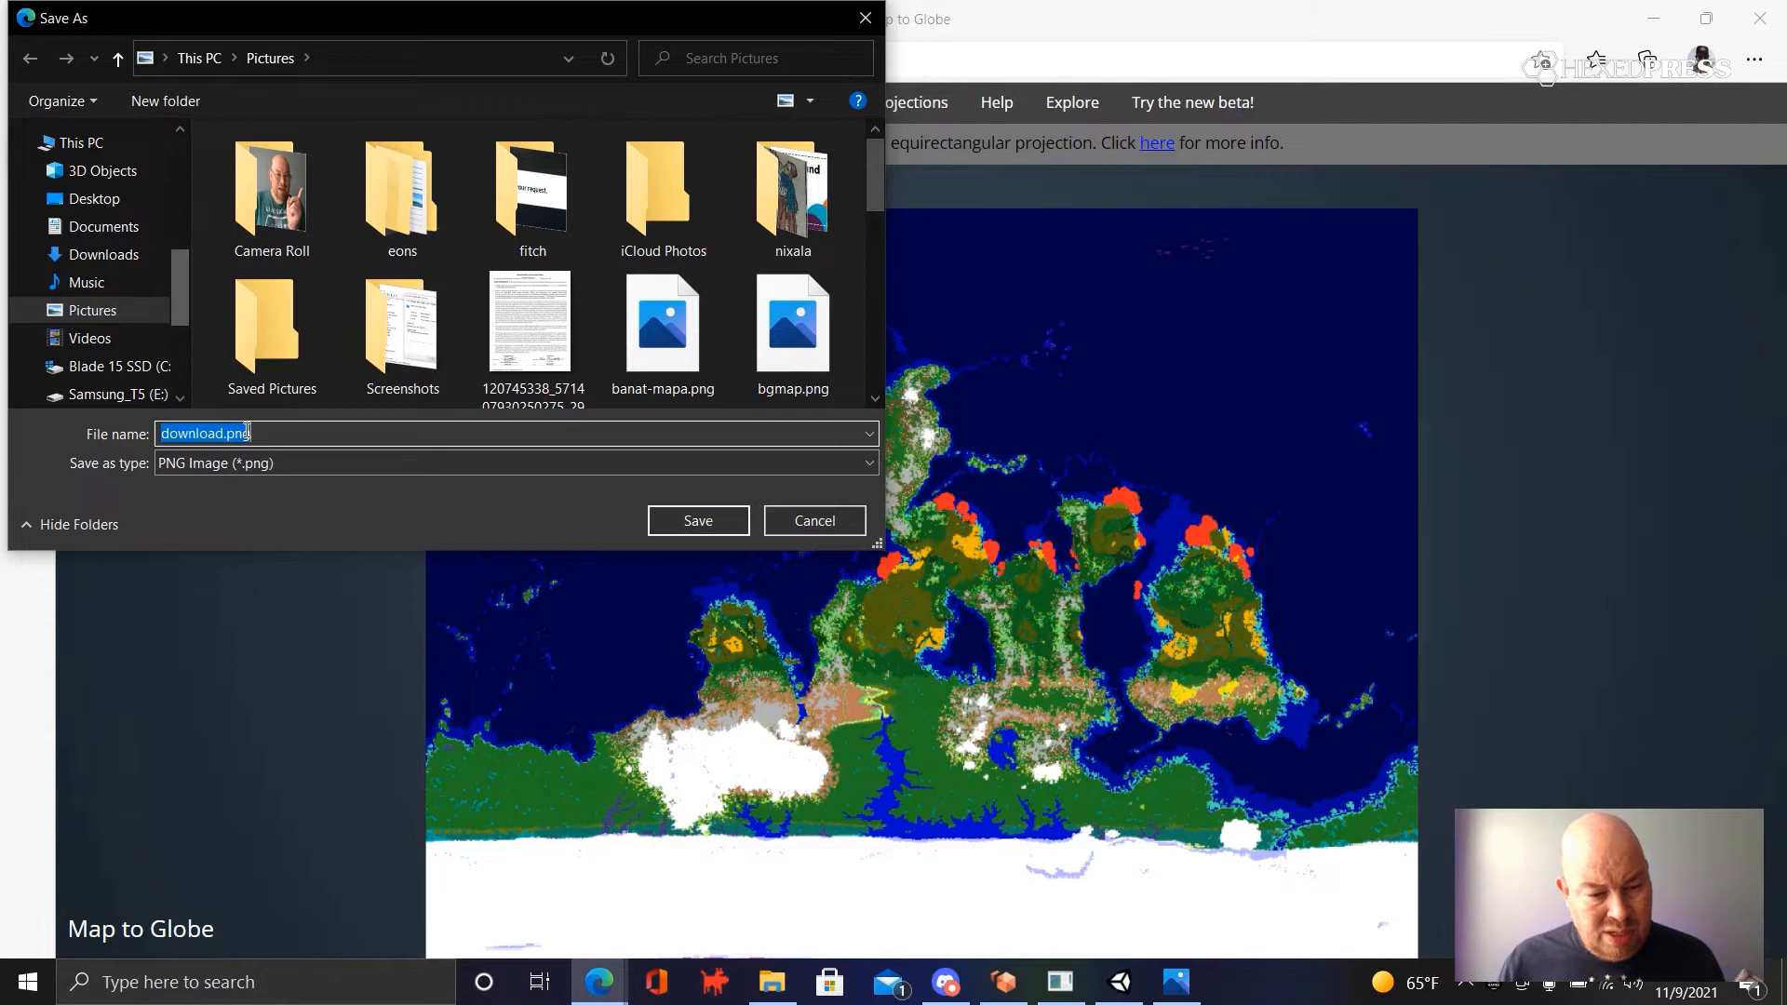
{"action": "left_click", "coordinate": [223, 435]}
{"action": "left_click_drag", "start_coordinate": [224, 435], "coordinate": [130, 430]}
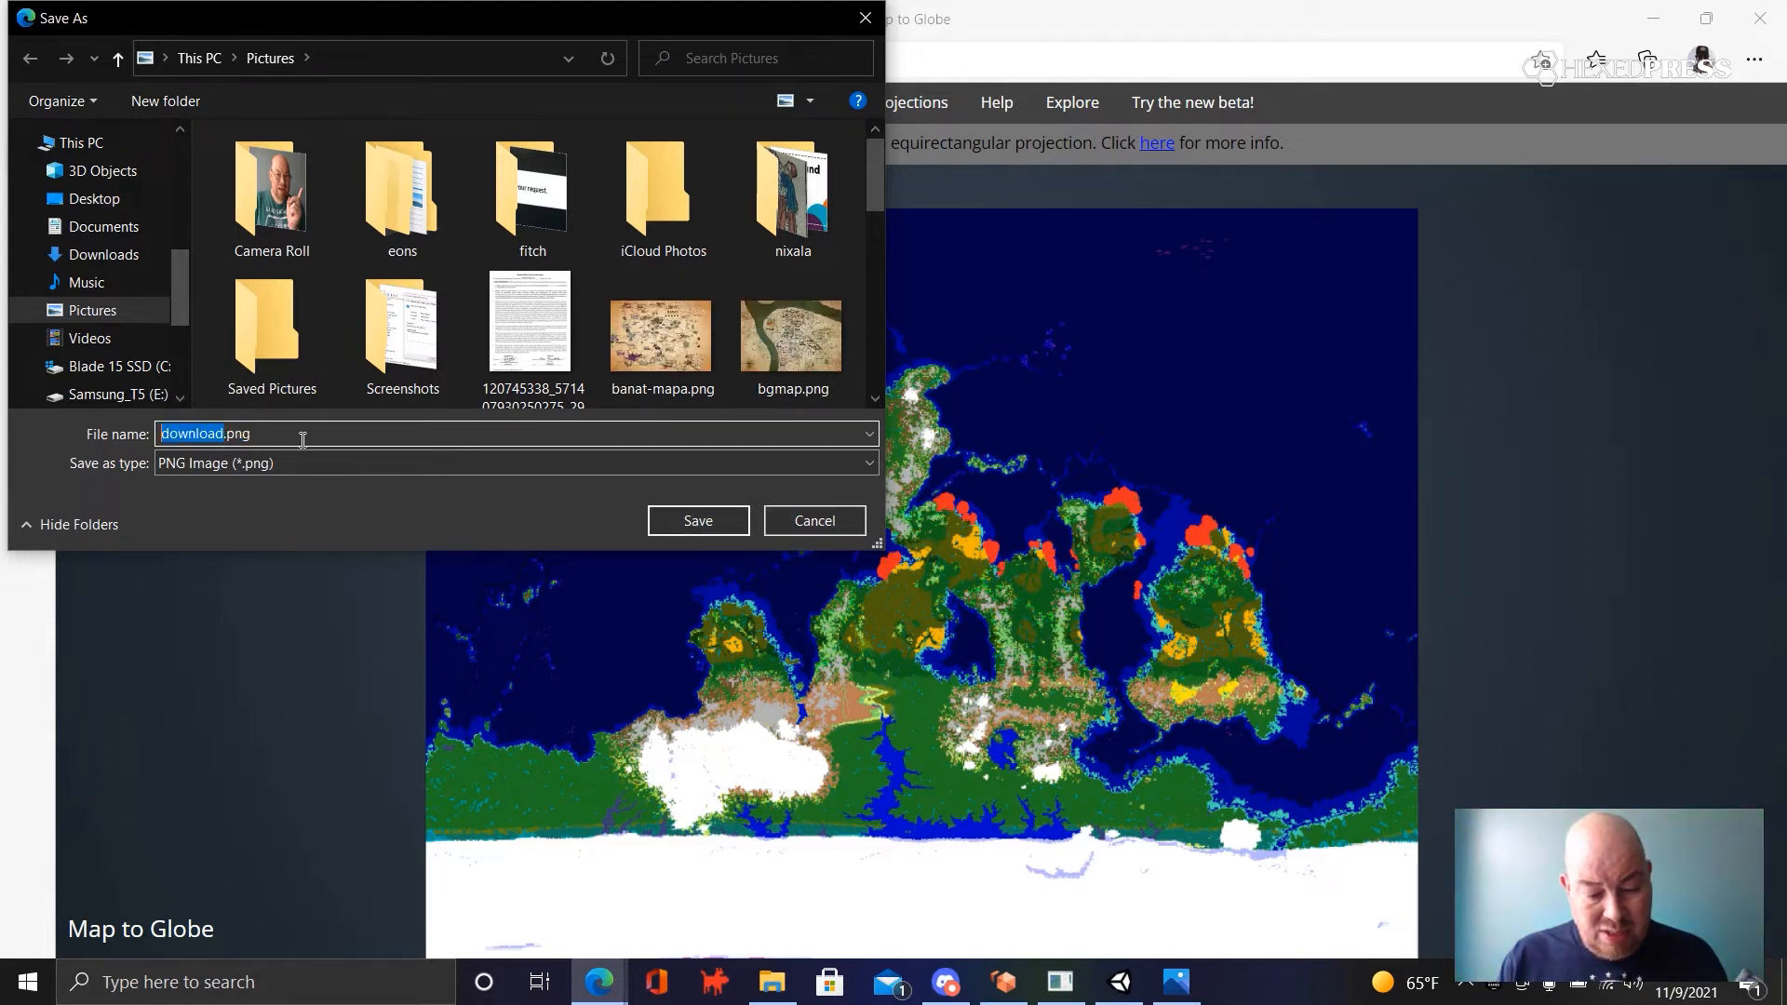
{"action": "type", "text": "test-map"}
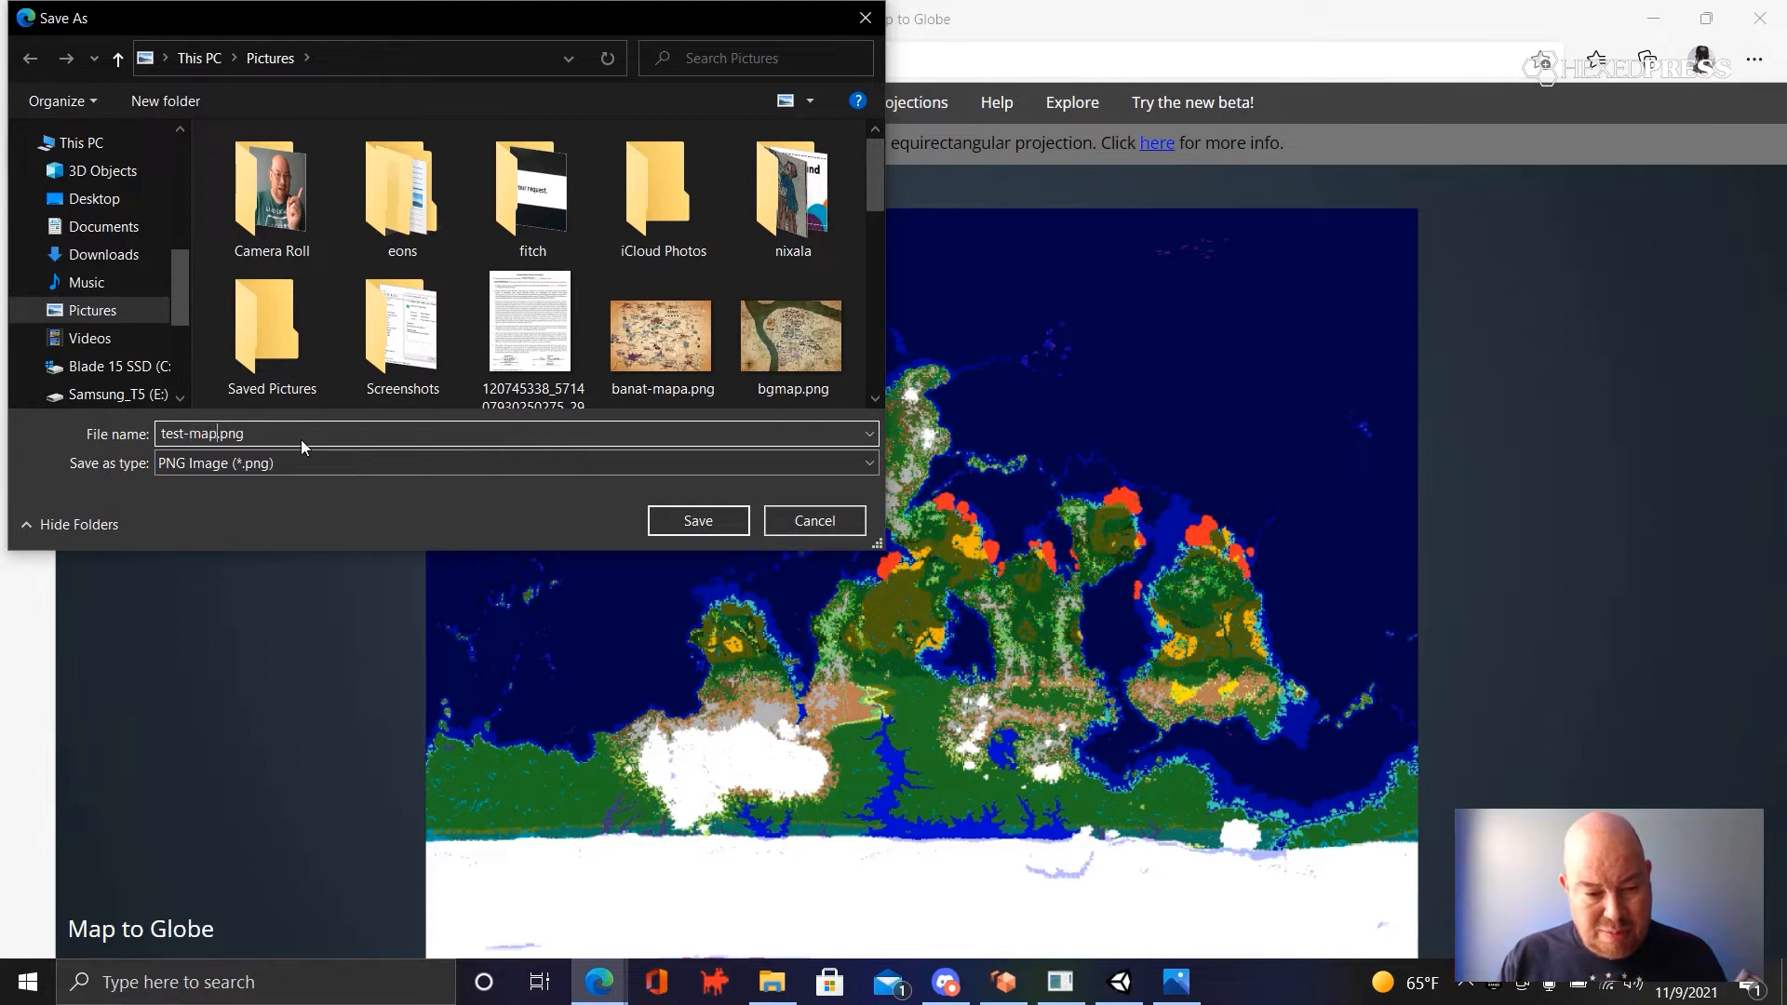
{"action": "left_click", "coordinate": [654, 517]}
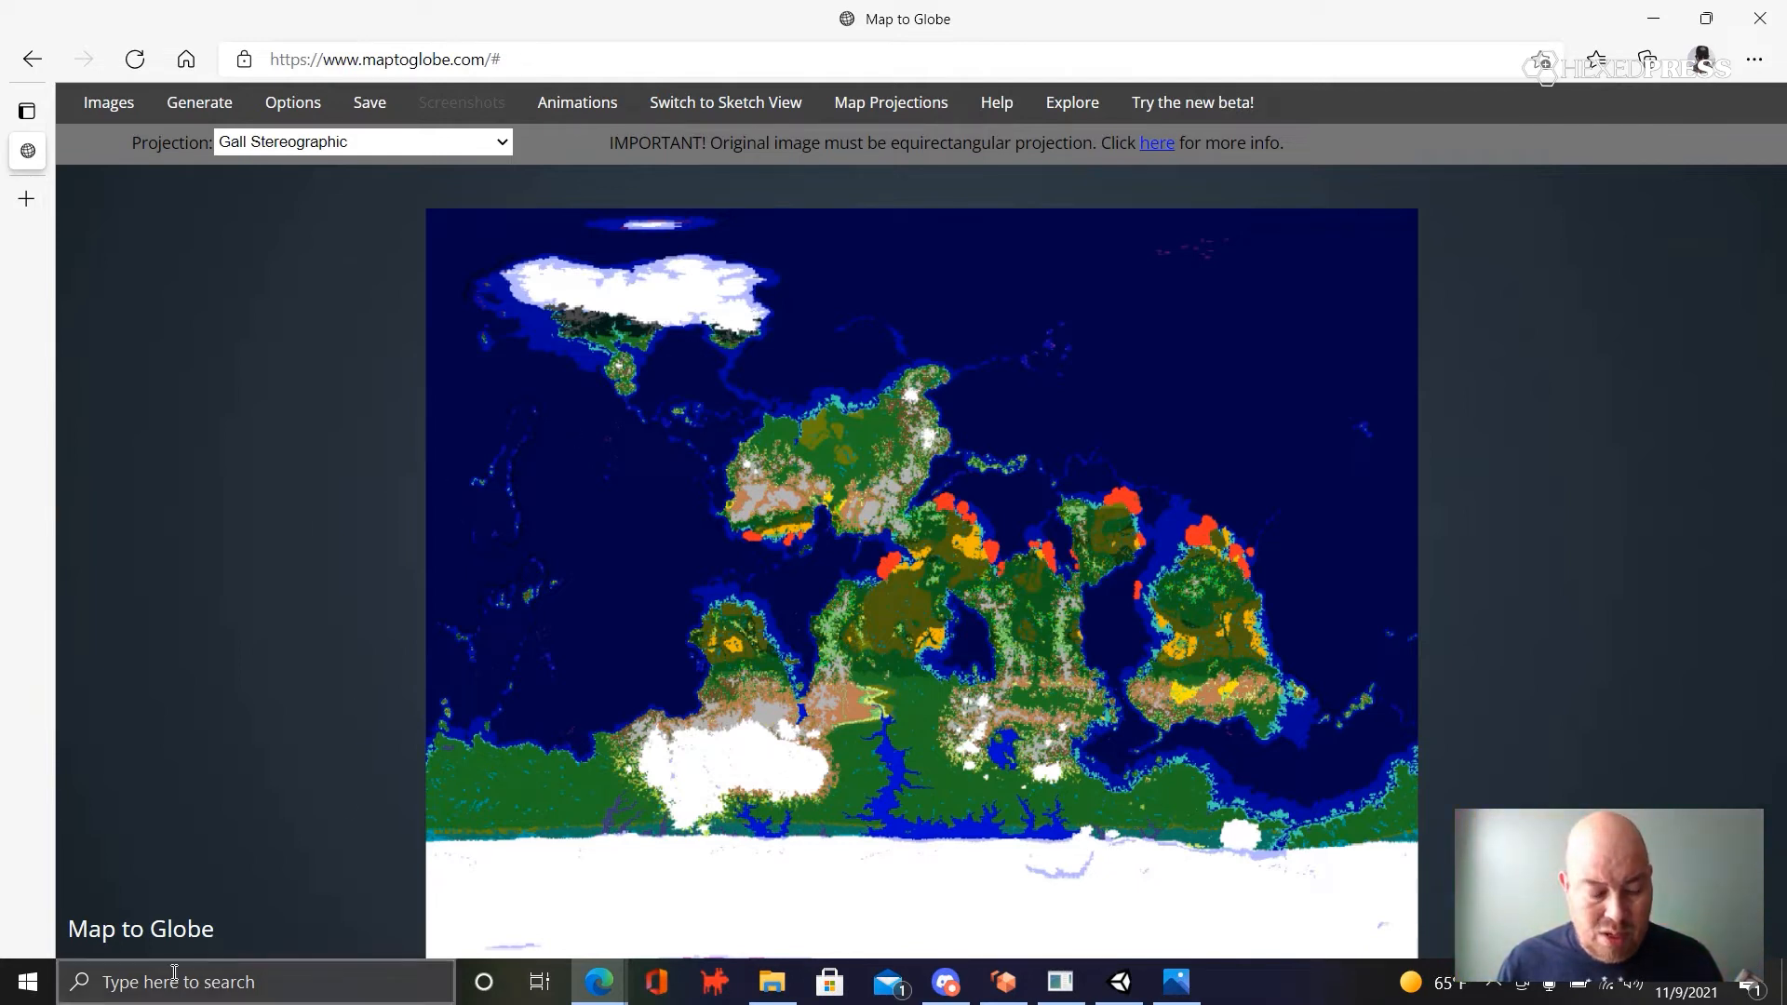
- Search for and launch Worldographer, and enlarge its window to fill the screen
{"action": "left_click", "coordinate": [20, 984]}
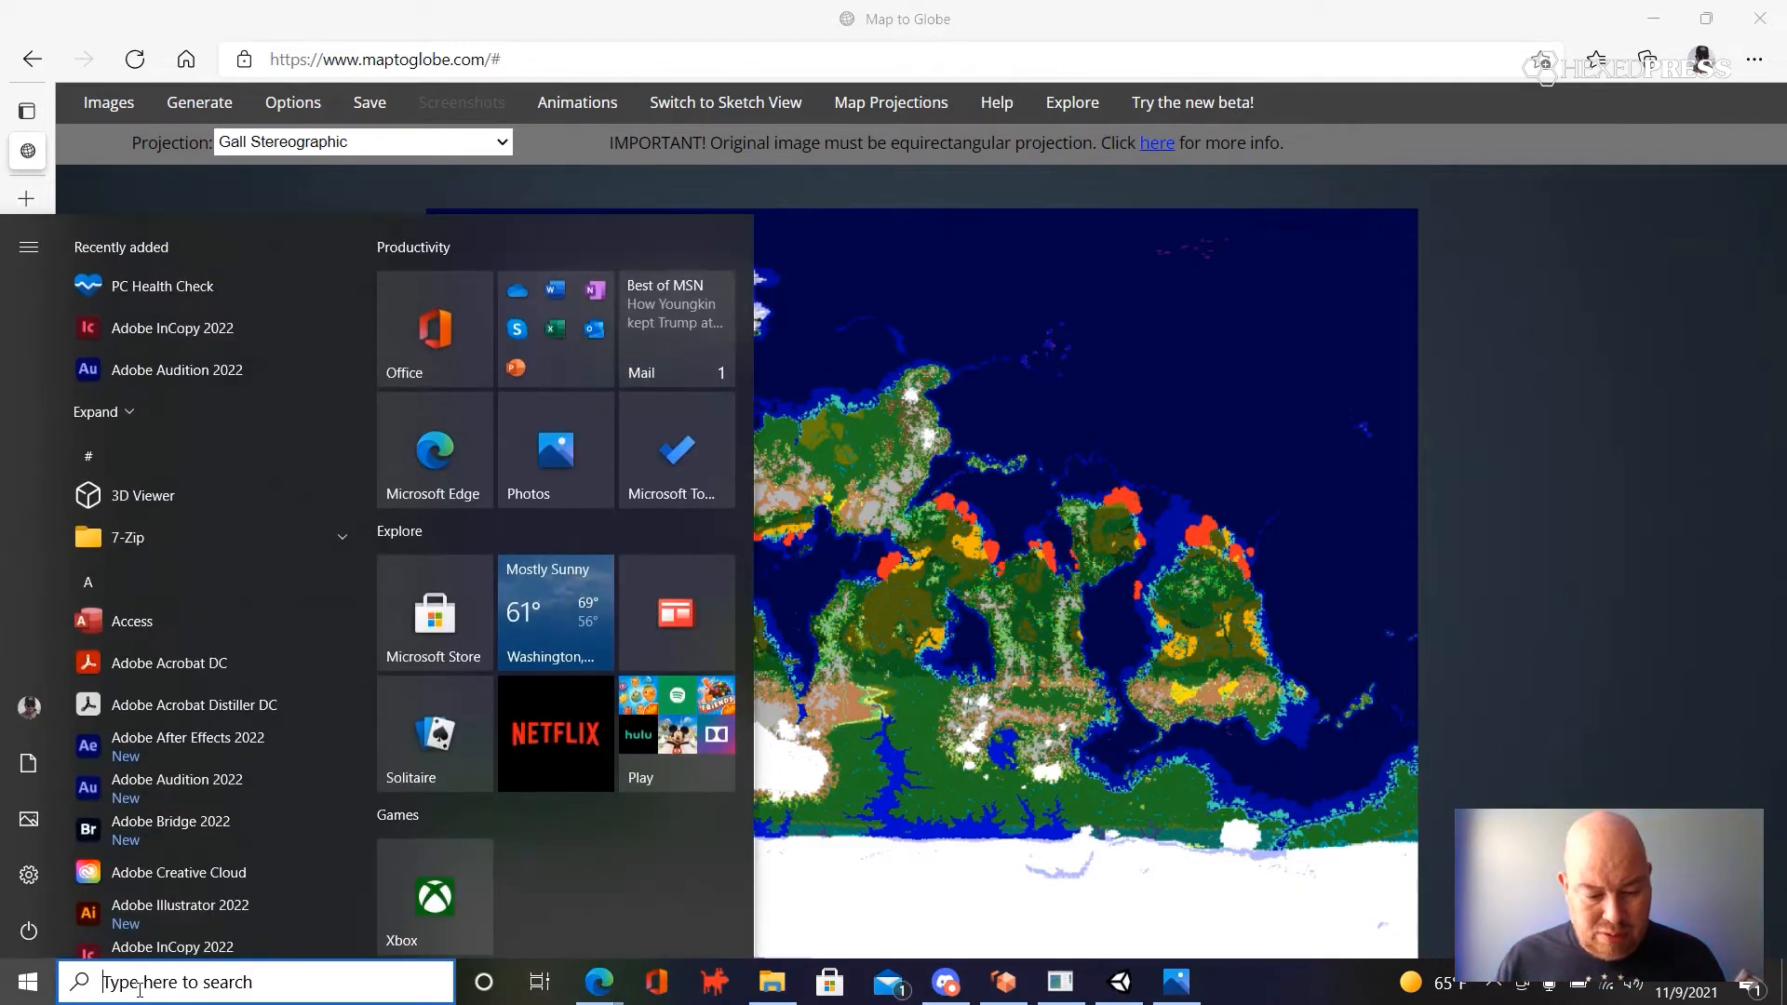
{"action": "type", "text": "world"}
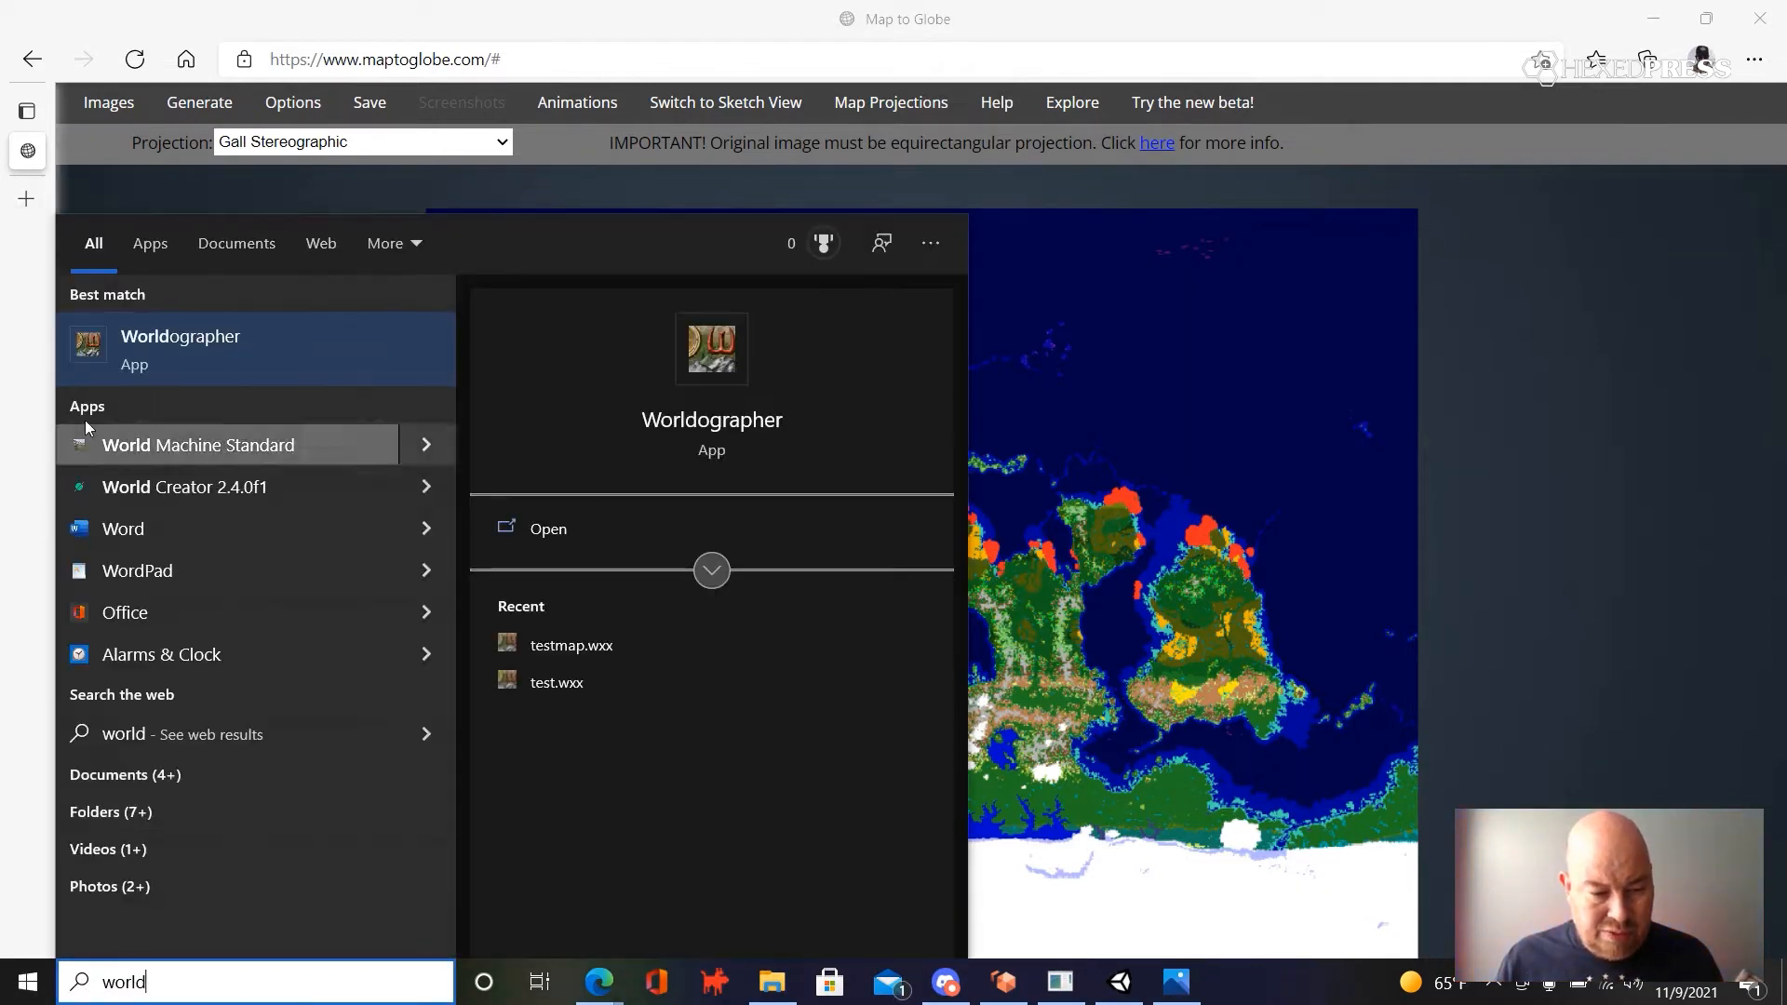
{"action": "left_click", "coordinate": [89, 343]}
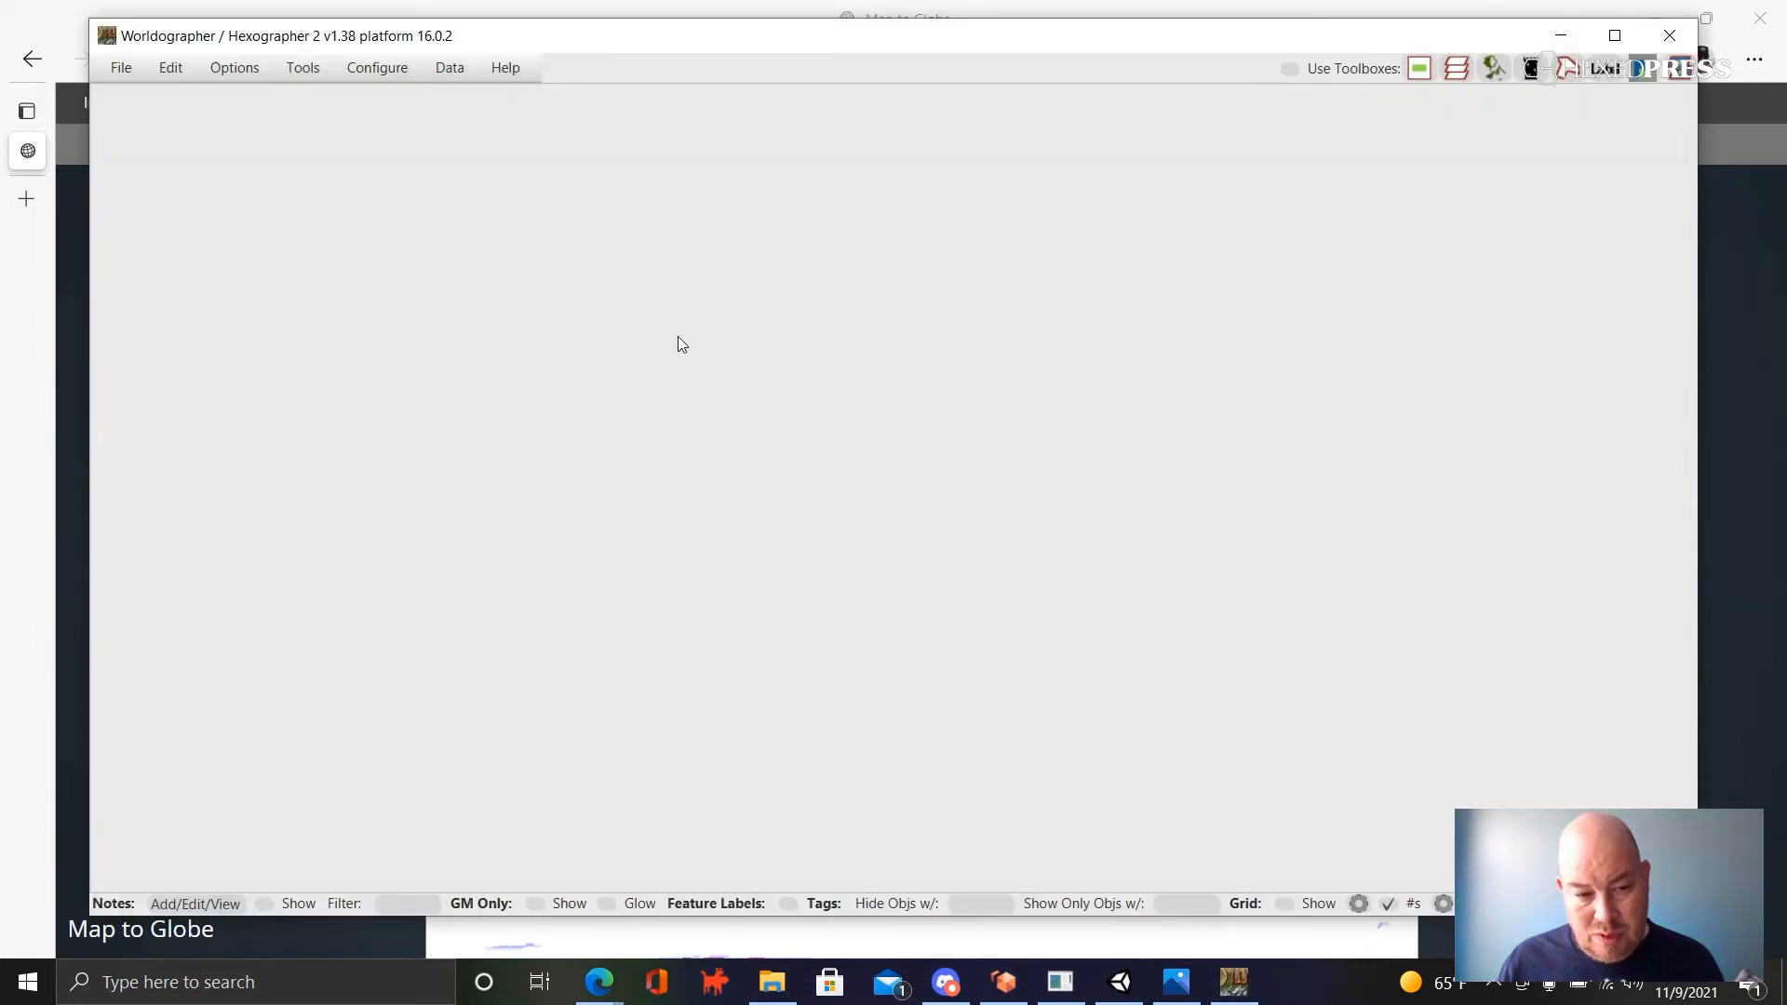
{"action": "left_click", "coordinate": [1616, 36]}
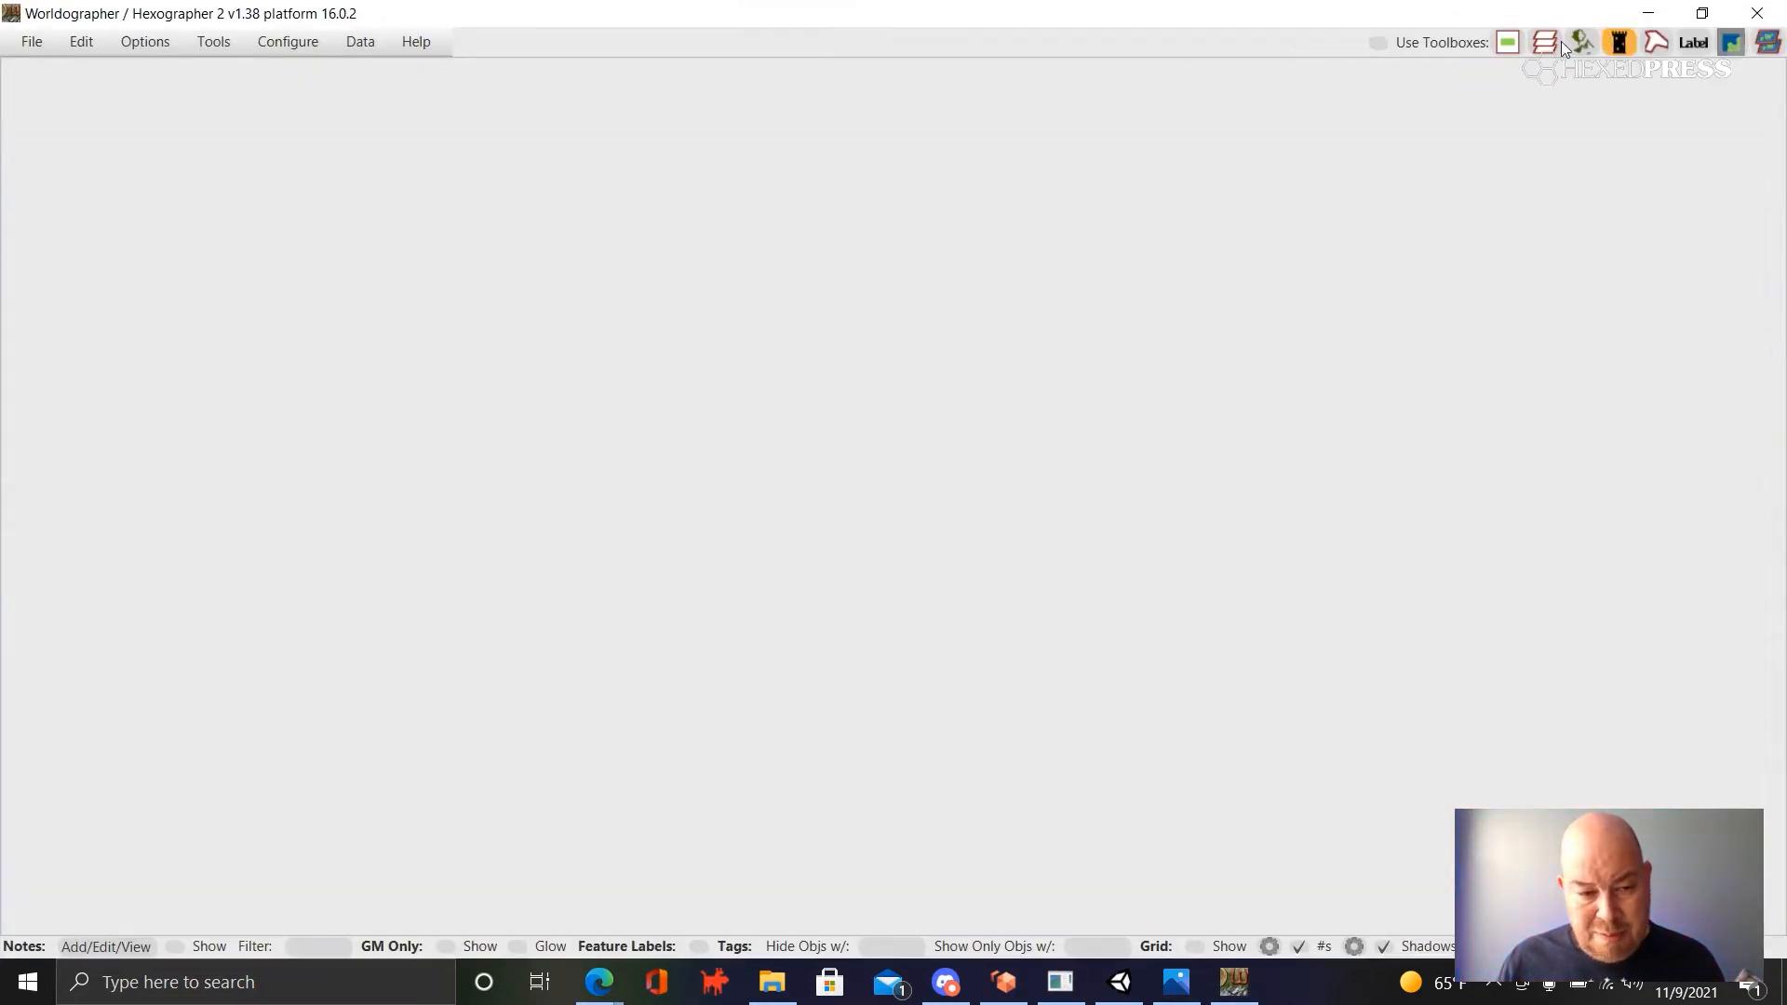
- Generate a new World/Kingdom map with all one terrain set to Border Only
{"action": "left_click", "coordinate": [26, 52]}
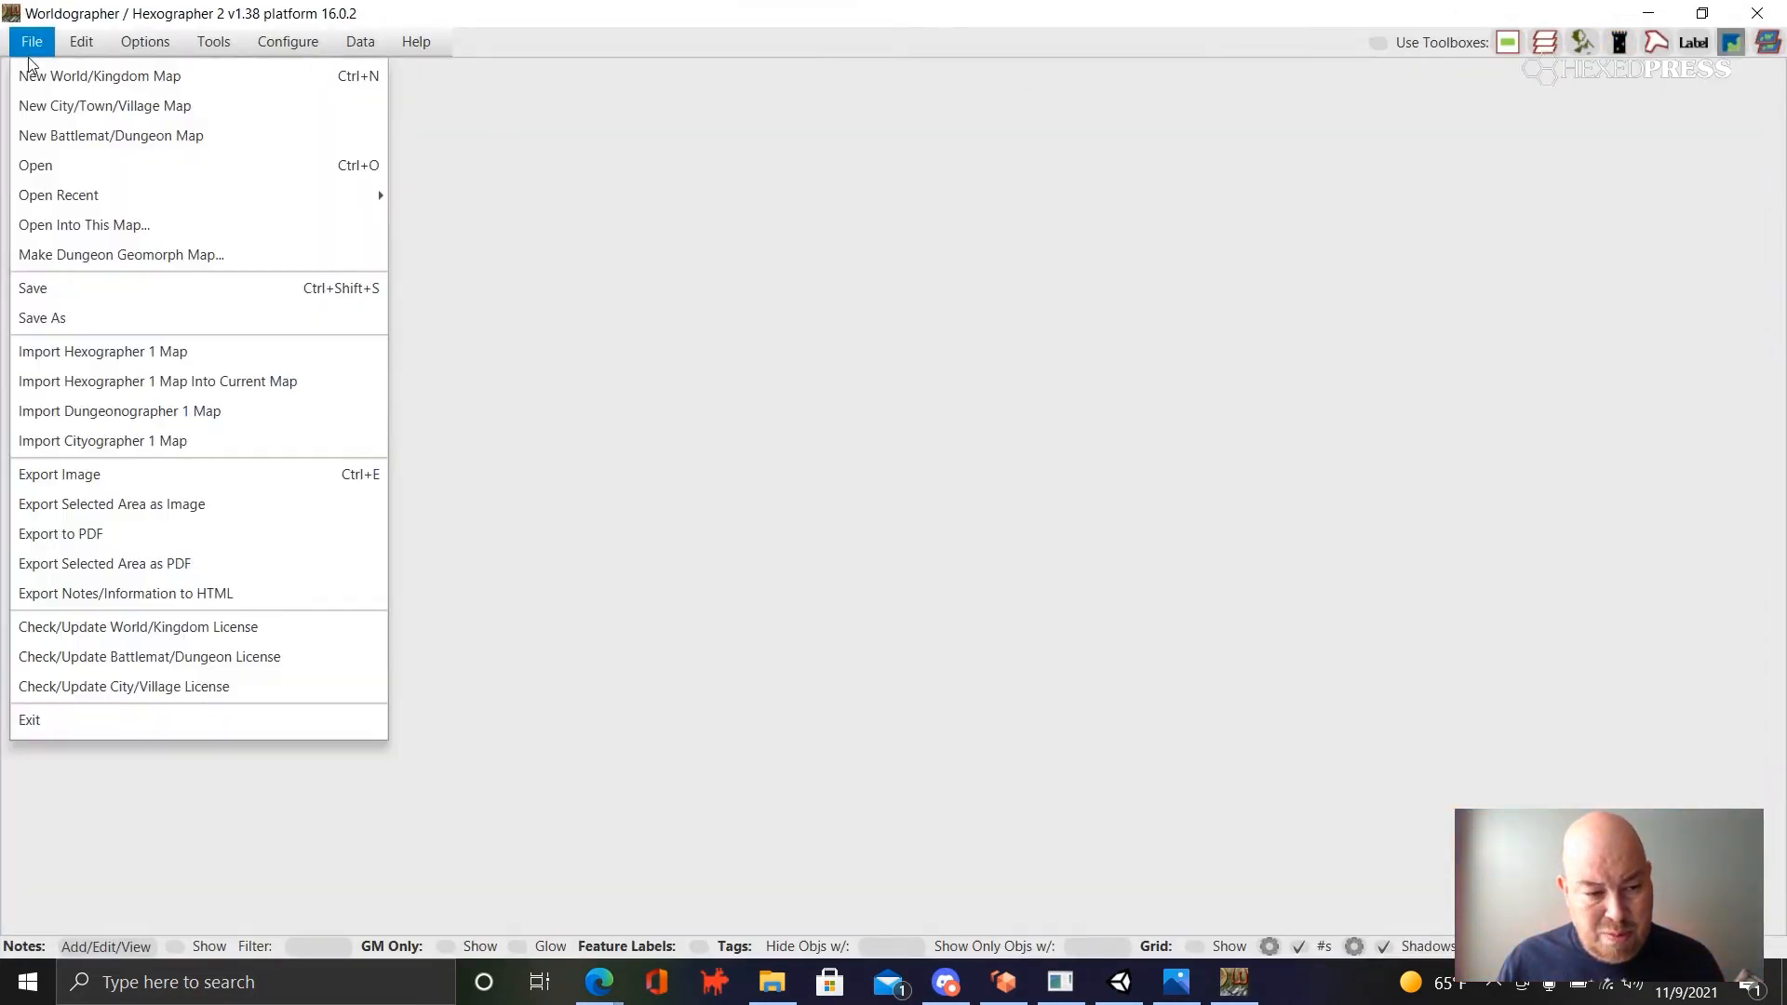
{"action": "left_click", "coordinate": [59, 82]}
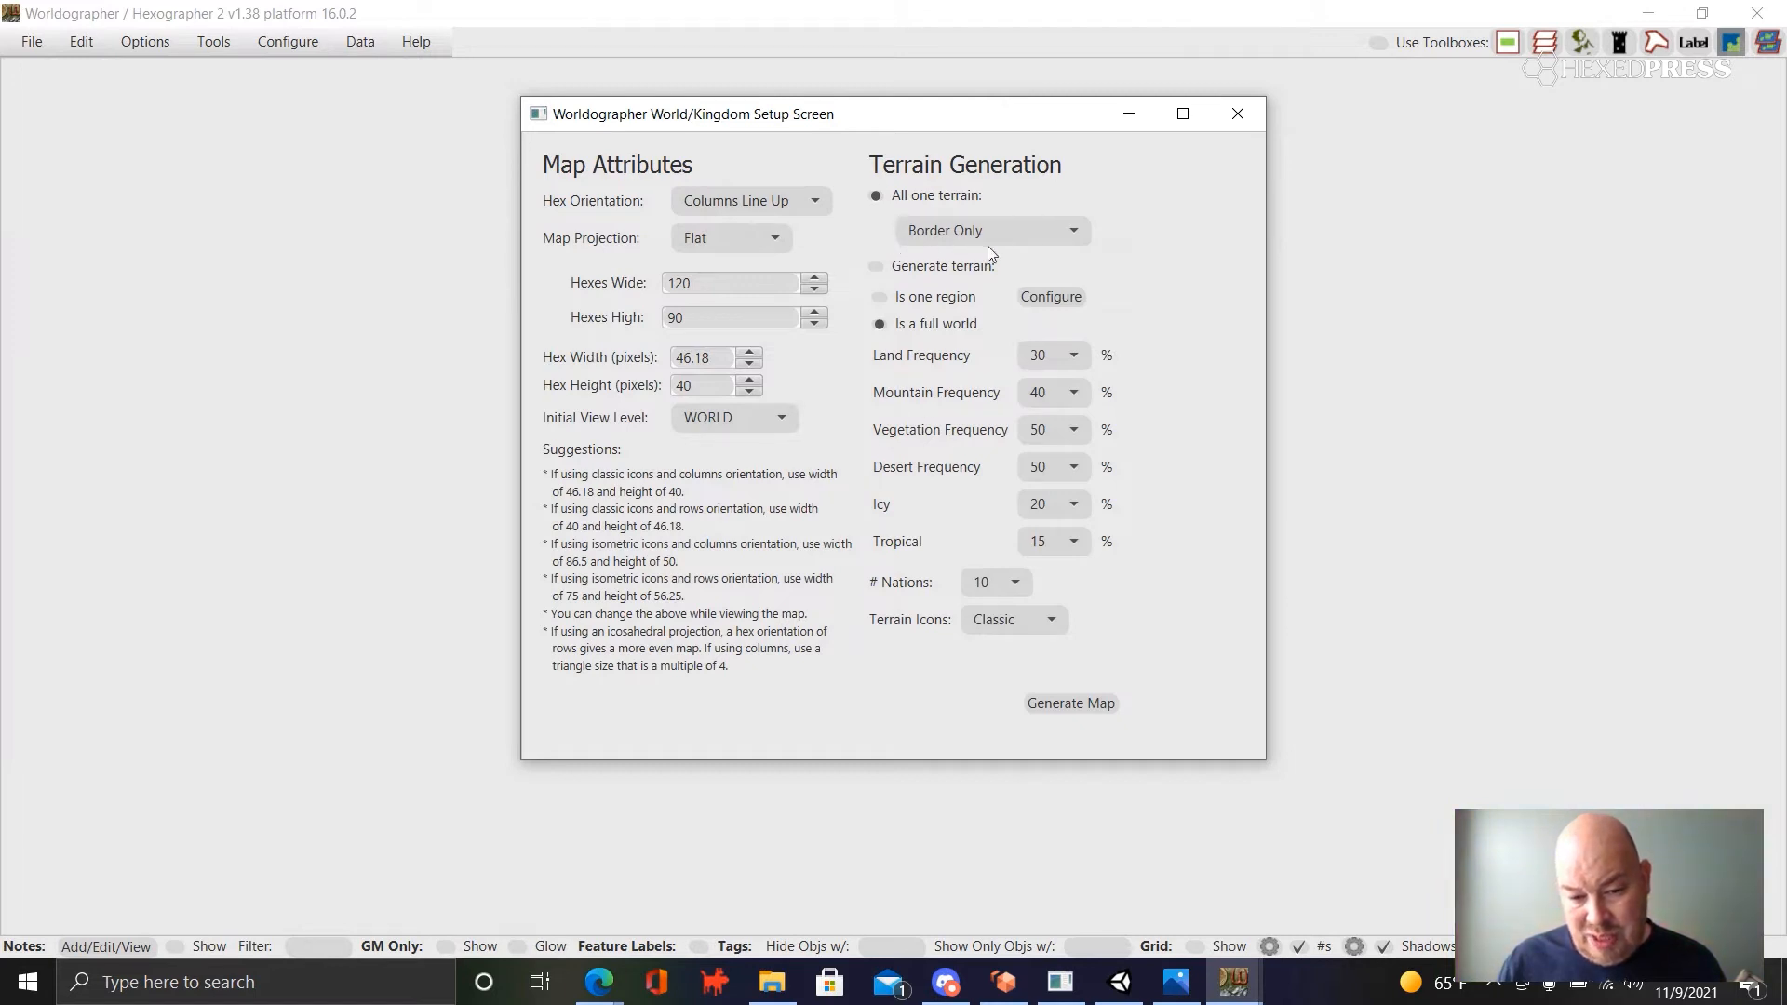
{"action": "left_click", "coordinate": [1073, 238]}
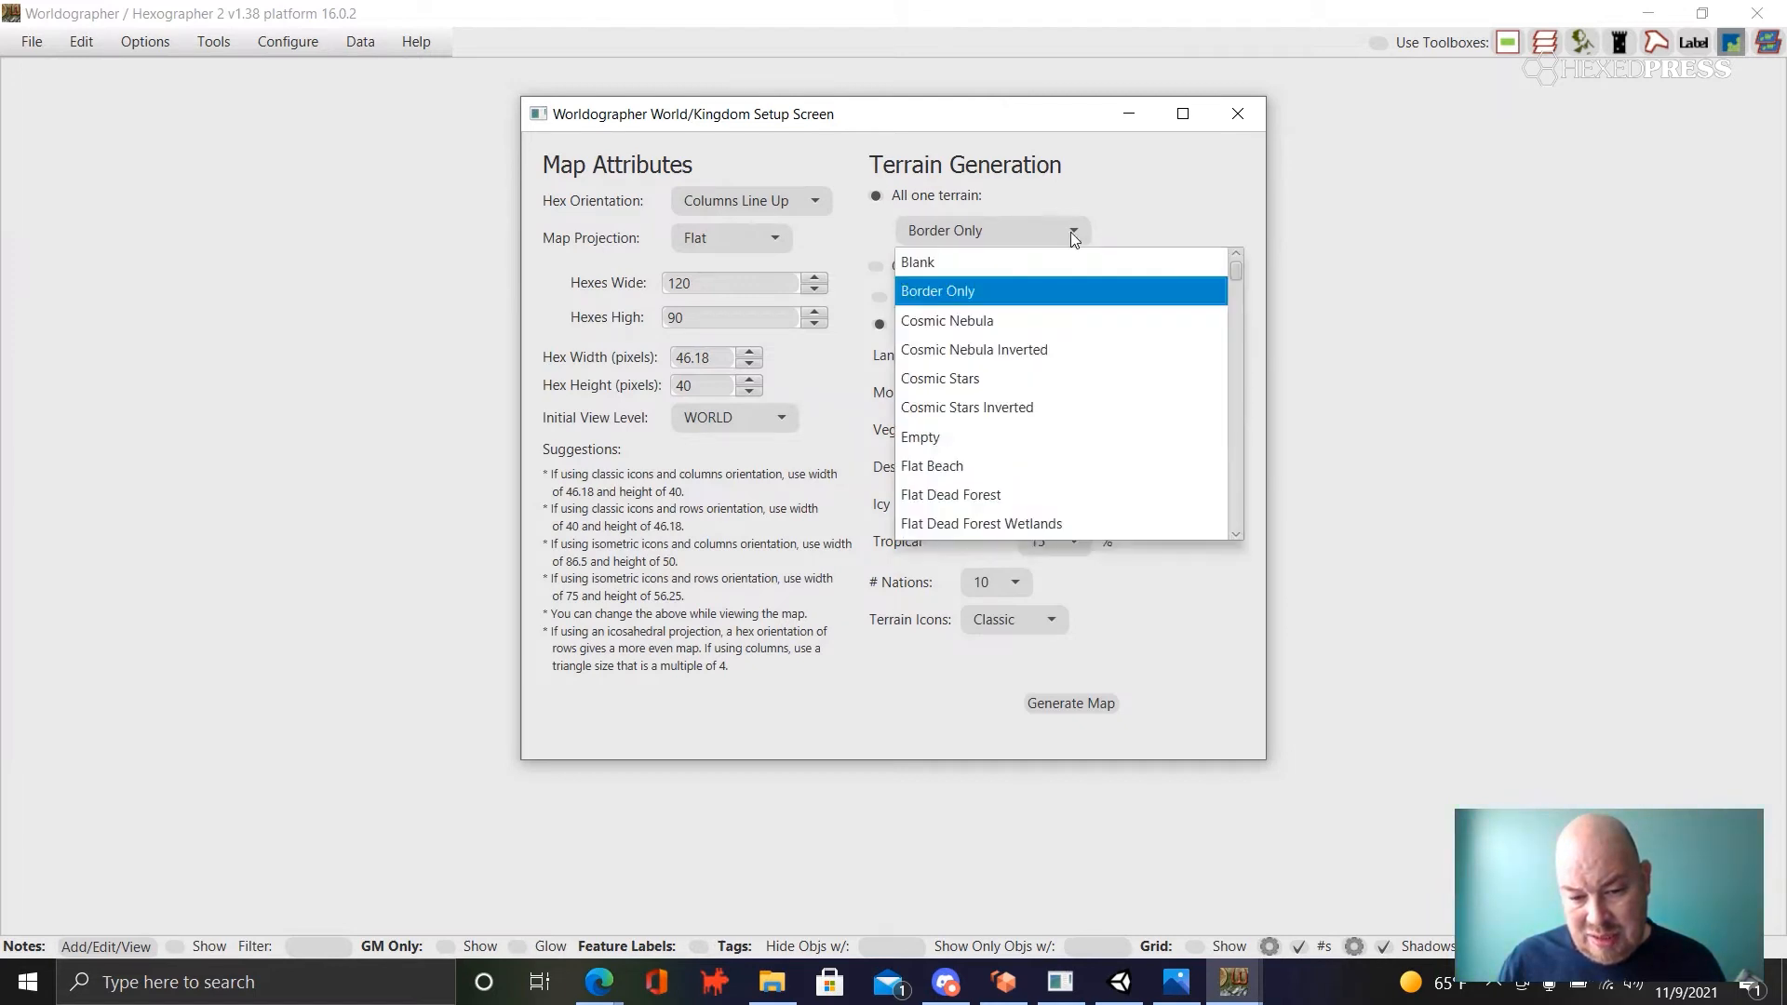
{"action": "left_click", "coordinate": [1160, 221]}
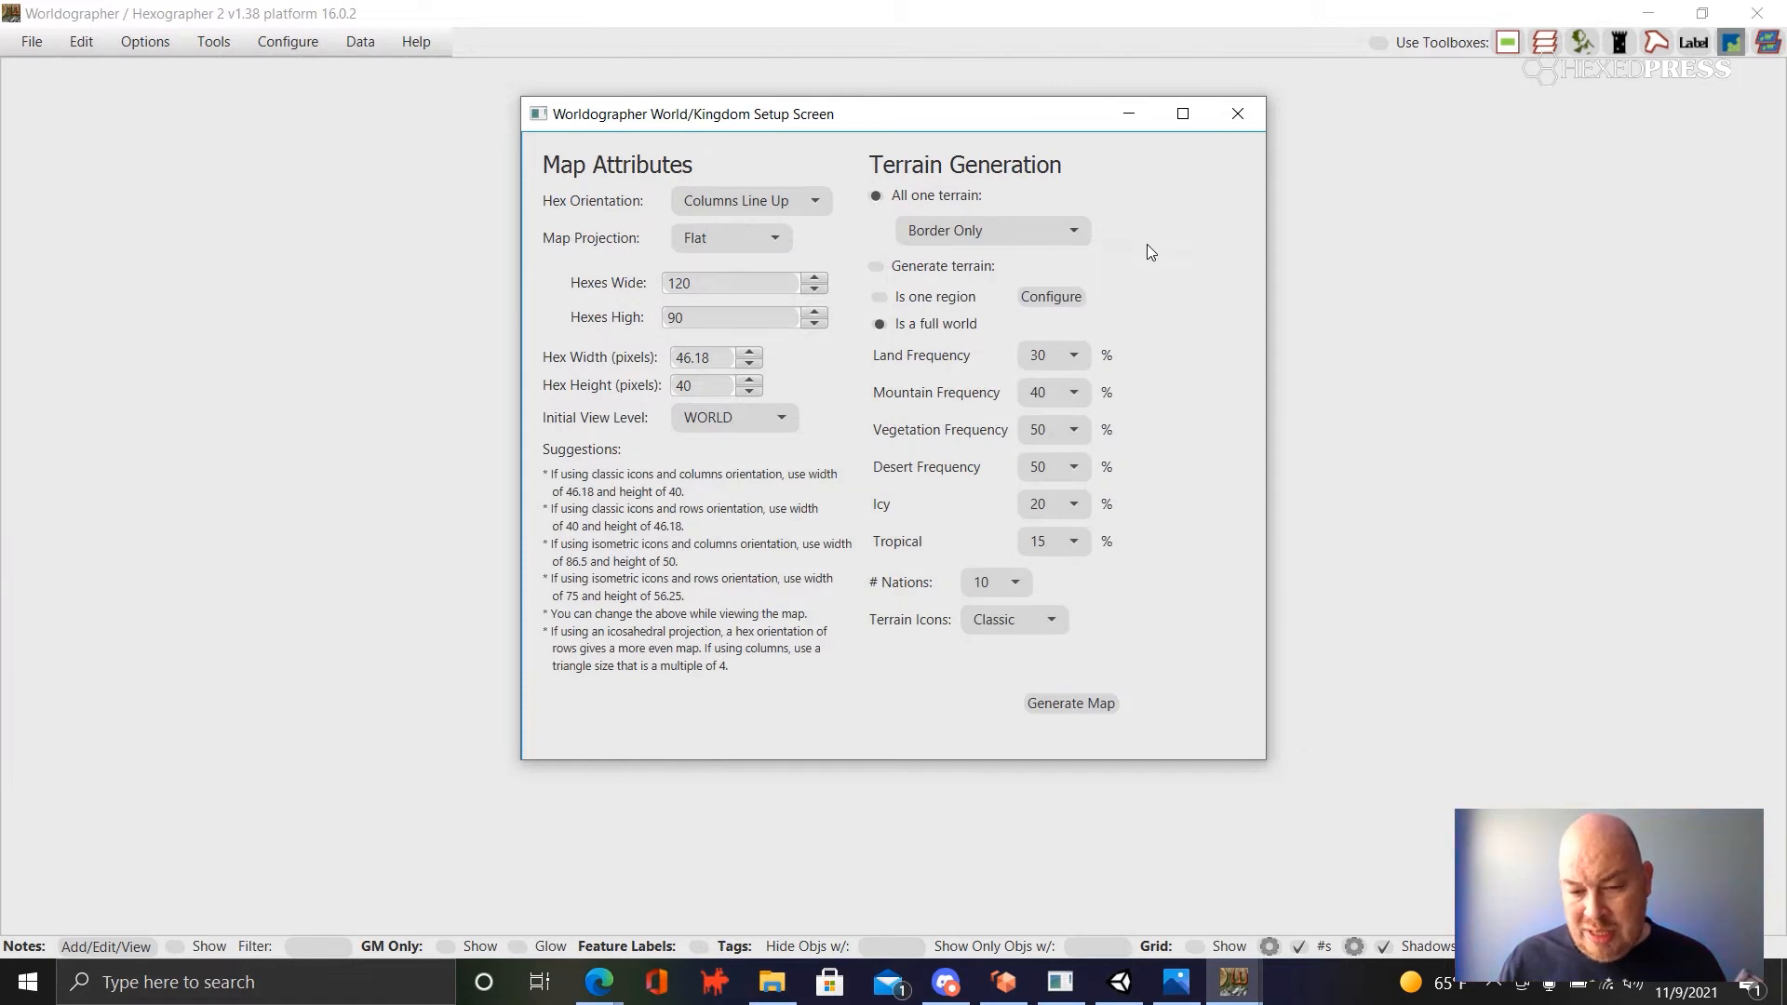
{"action": "left_click", "coordinate": [1063, 236]}
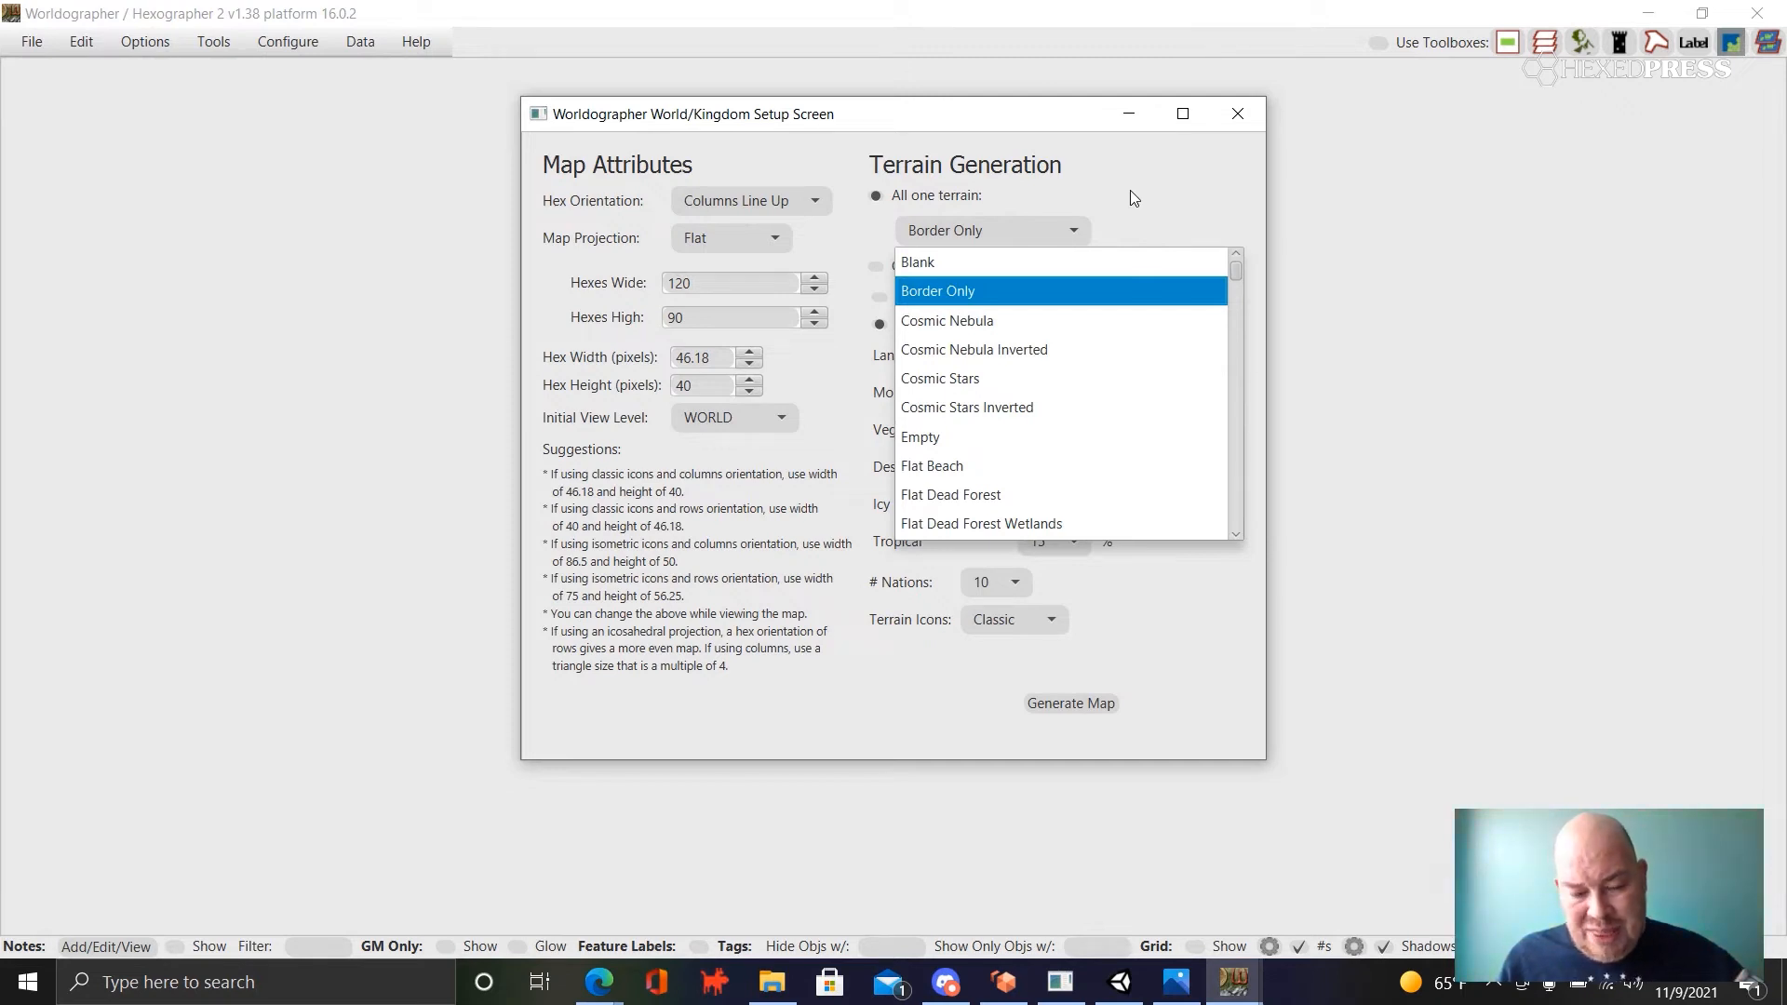
{"action": "left_click", "coordinate": [1049, 291]}
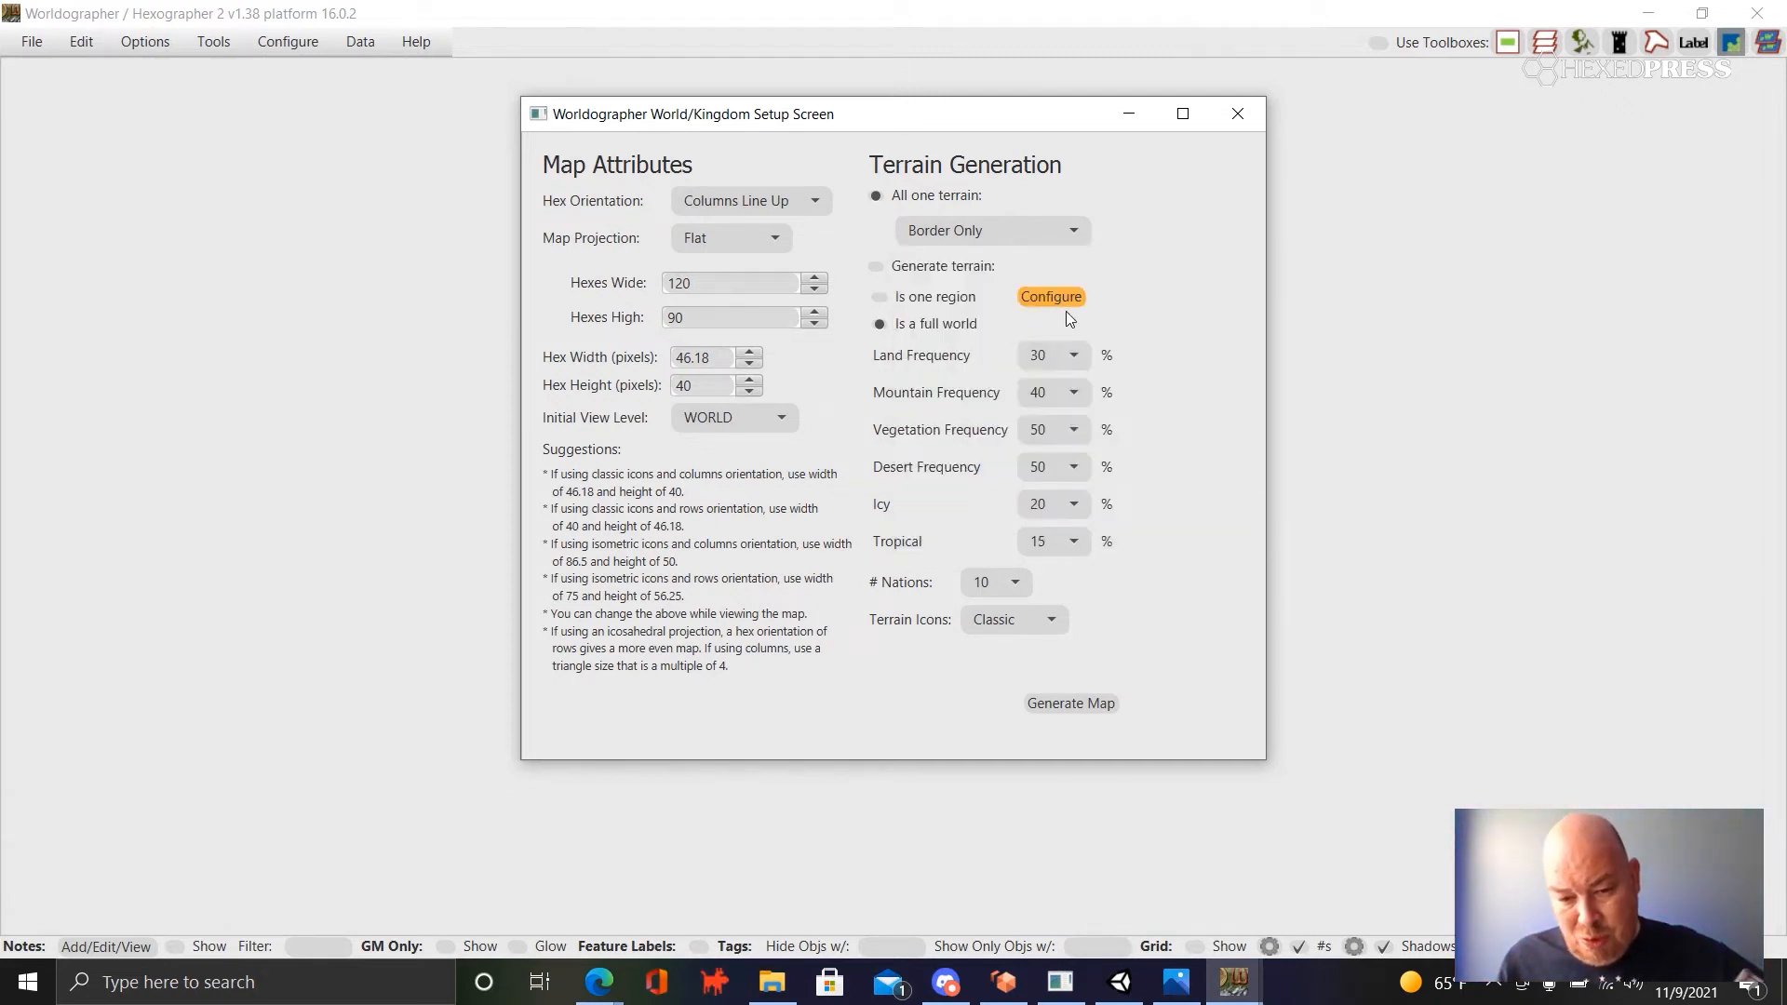
{"action": "left_click", "coordinate": [1092, 700]}
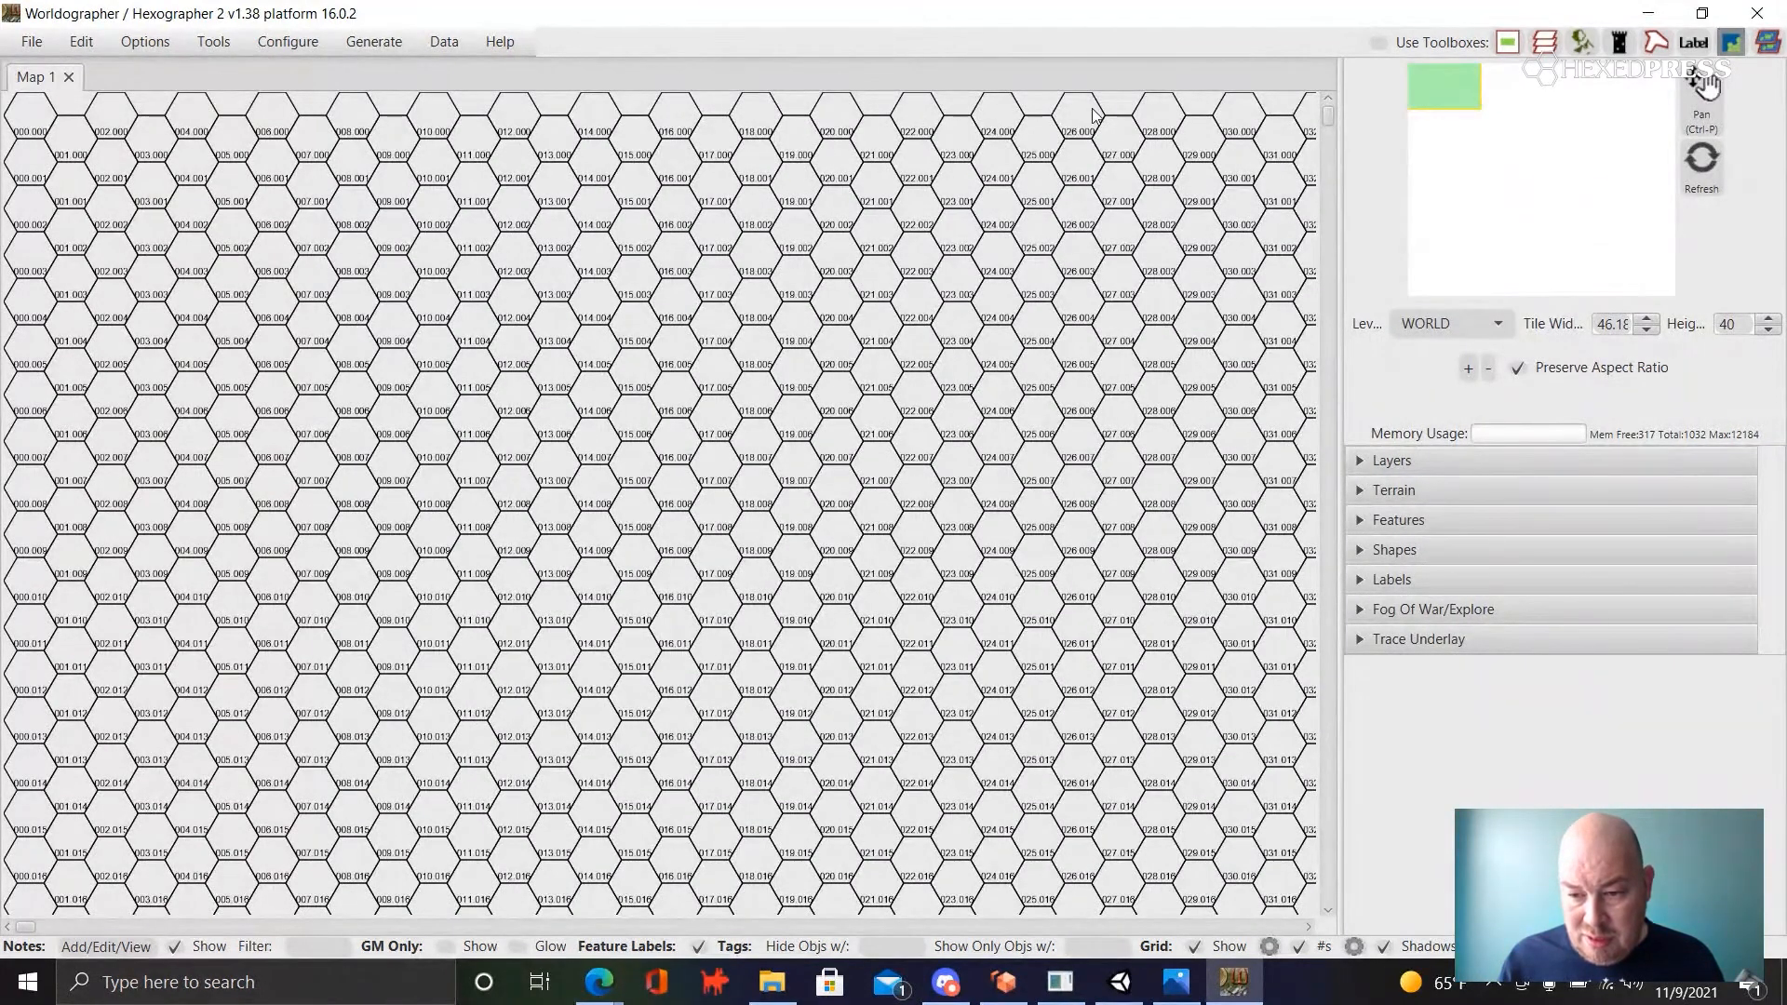
- Zoom out and pan the blank hex map until its full width fits in view
{"action": "left_click", "coordinate": [1690, 104]}
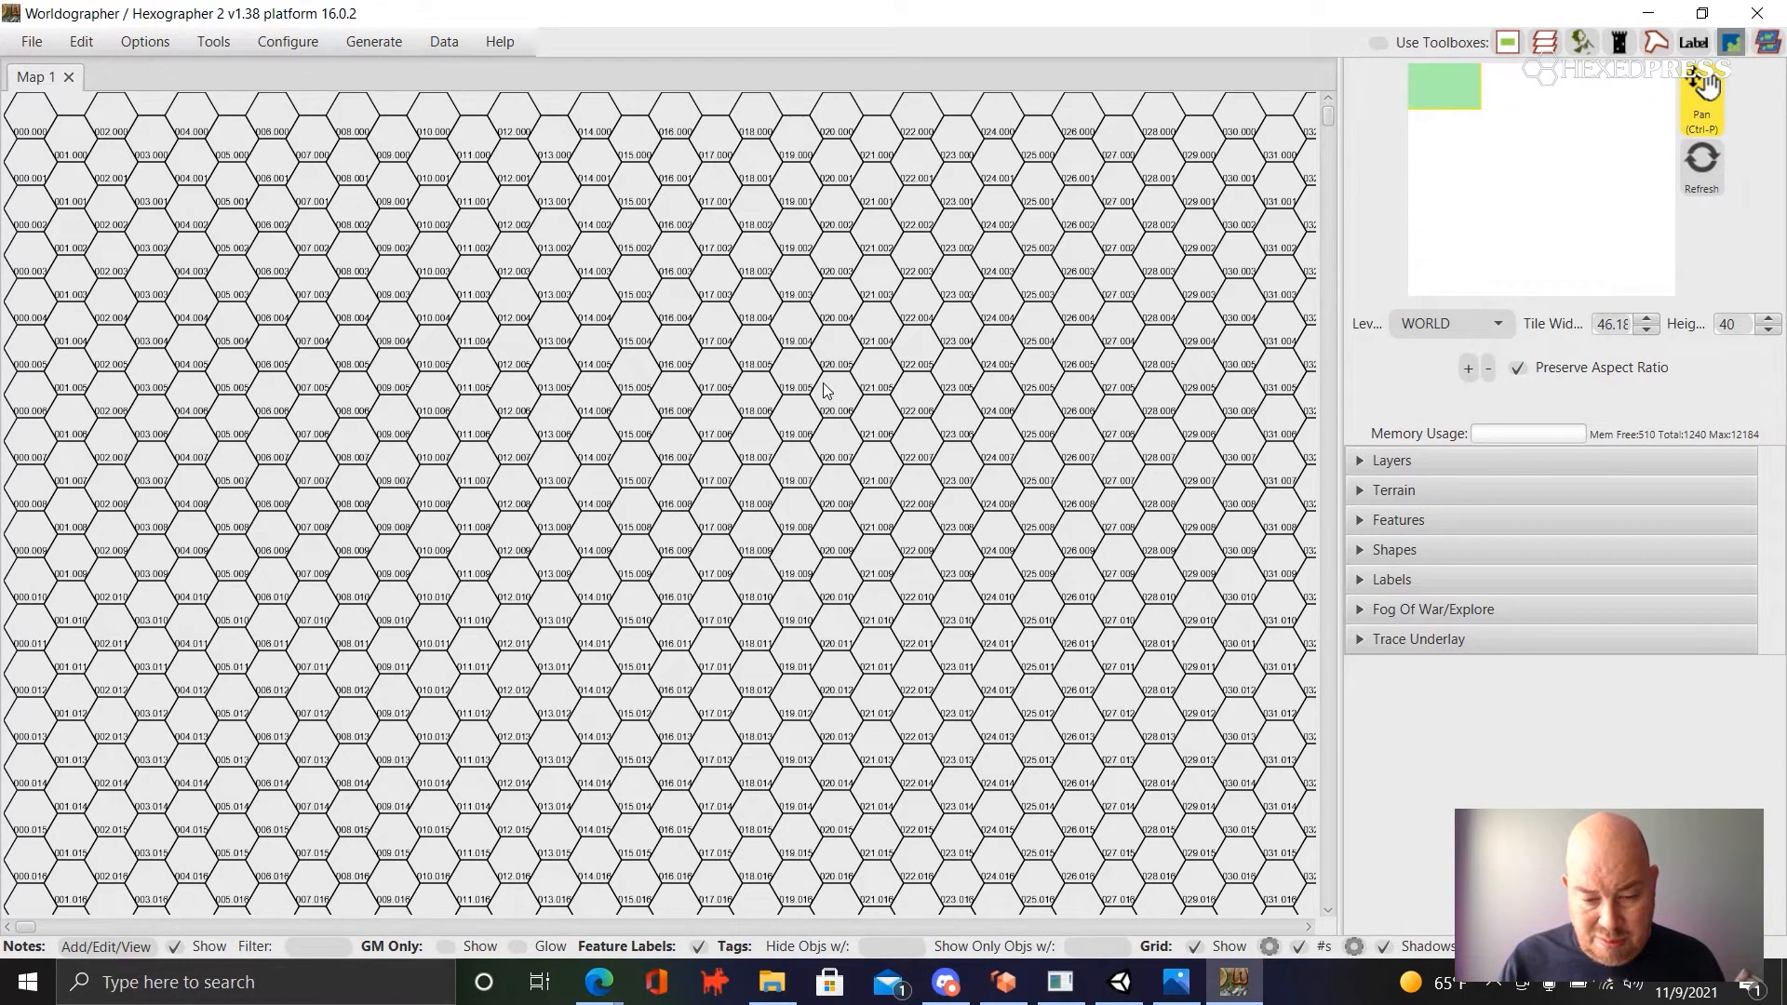
{"action": "scroll", "coordinate": [824, 389], "scroll_direction": "down", "scroll_amount": 3}
{"action": "scroll", "coordinate": [831, 540], "scroll_direction": "down", "scroll_amount": 1}
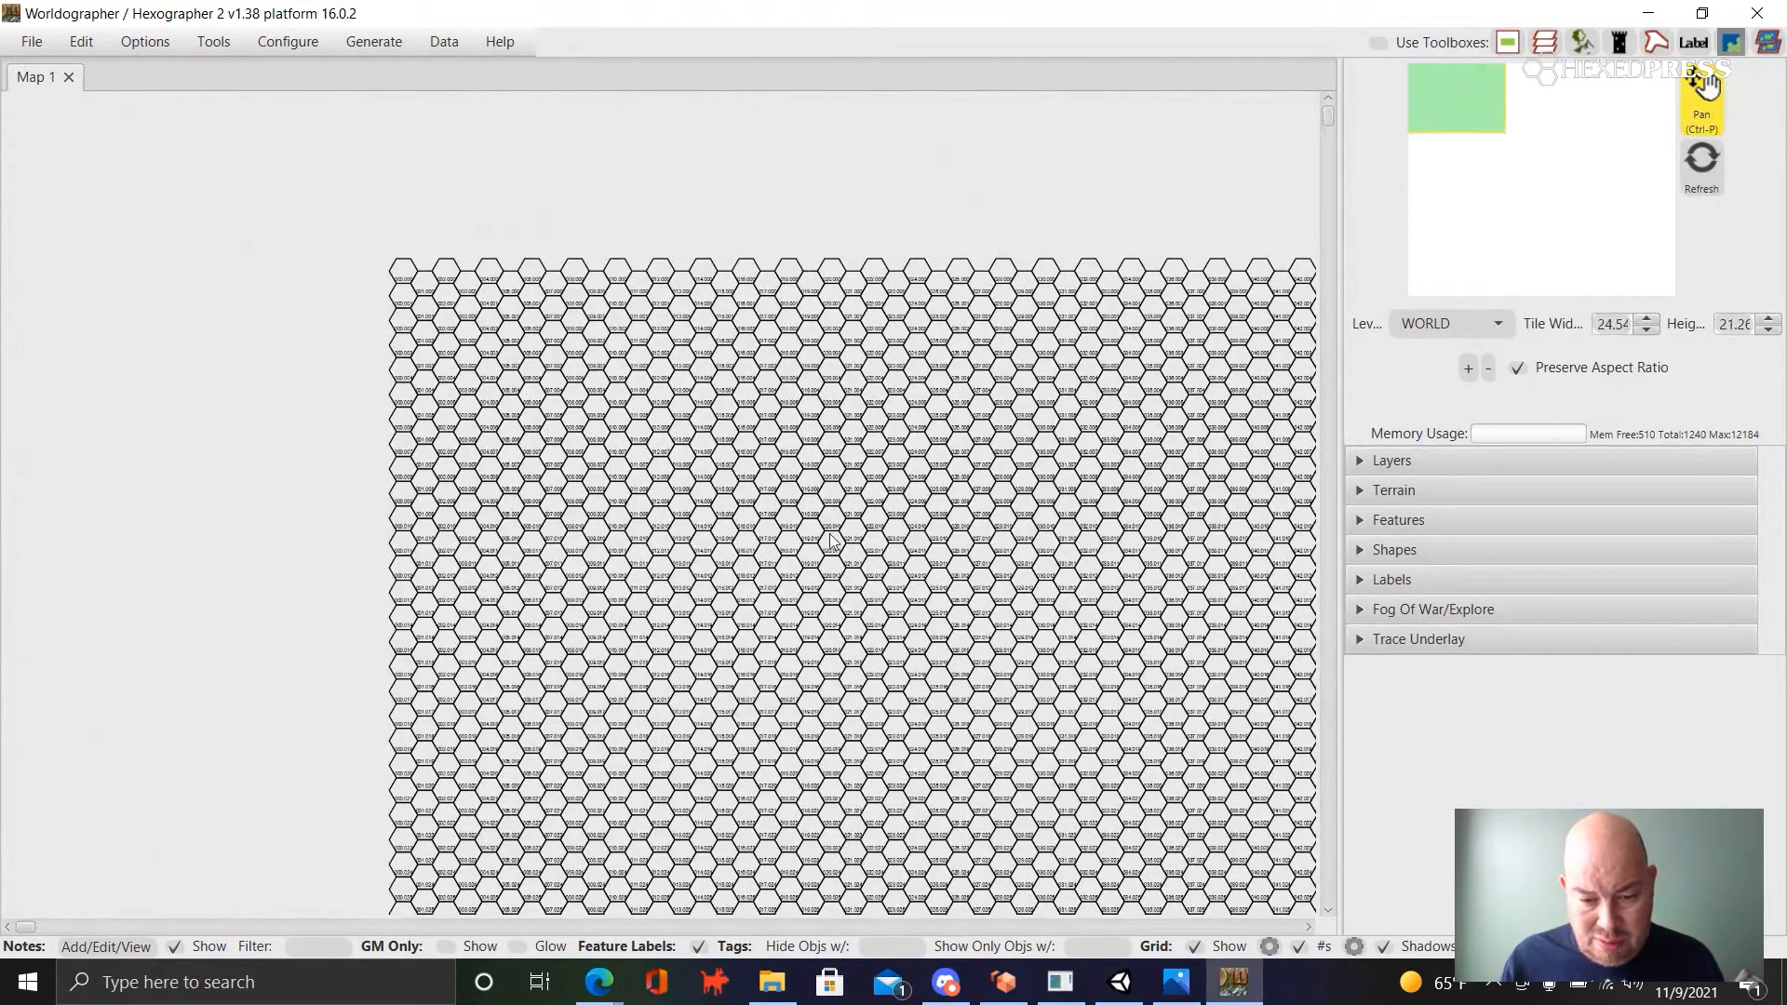
{"action": "left_click_drag", "start_coordinate": [720, 464], "coordinate": [557, 375]}
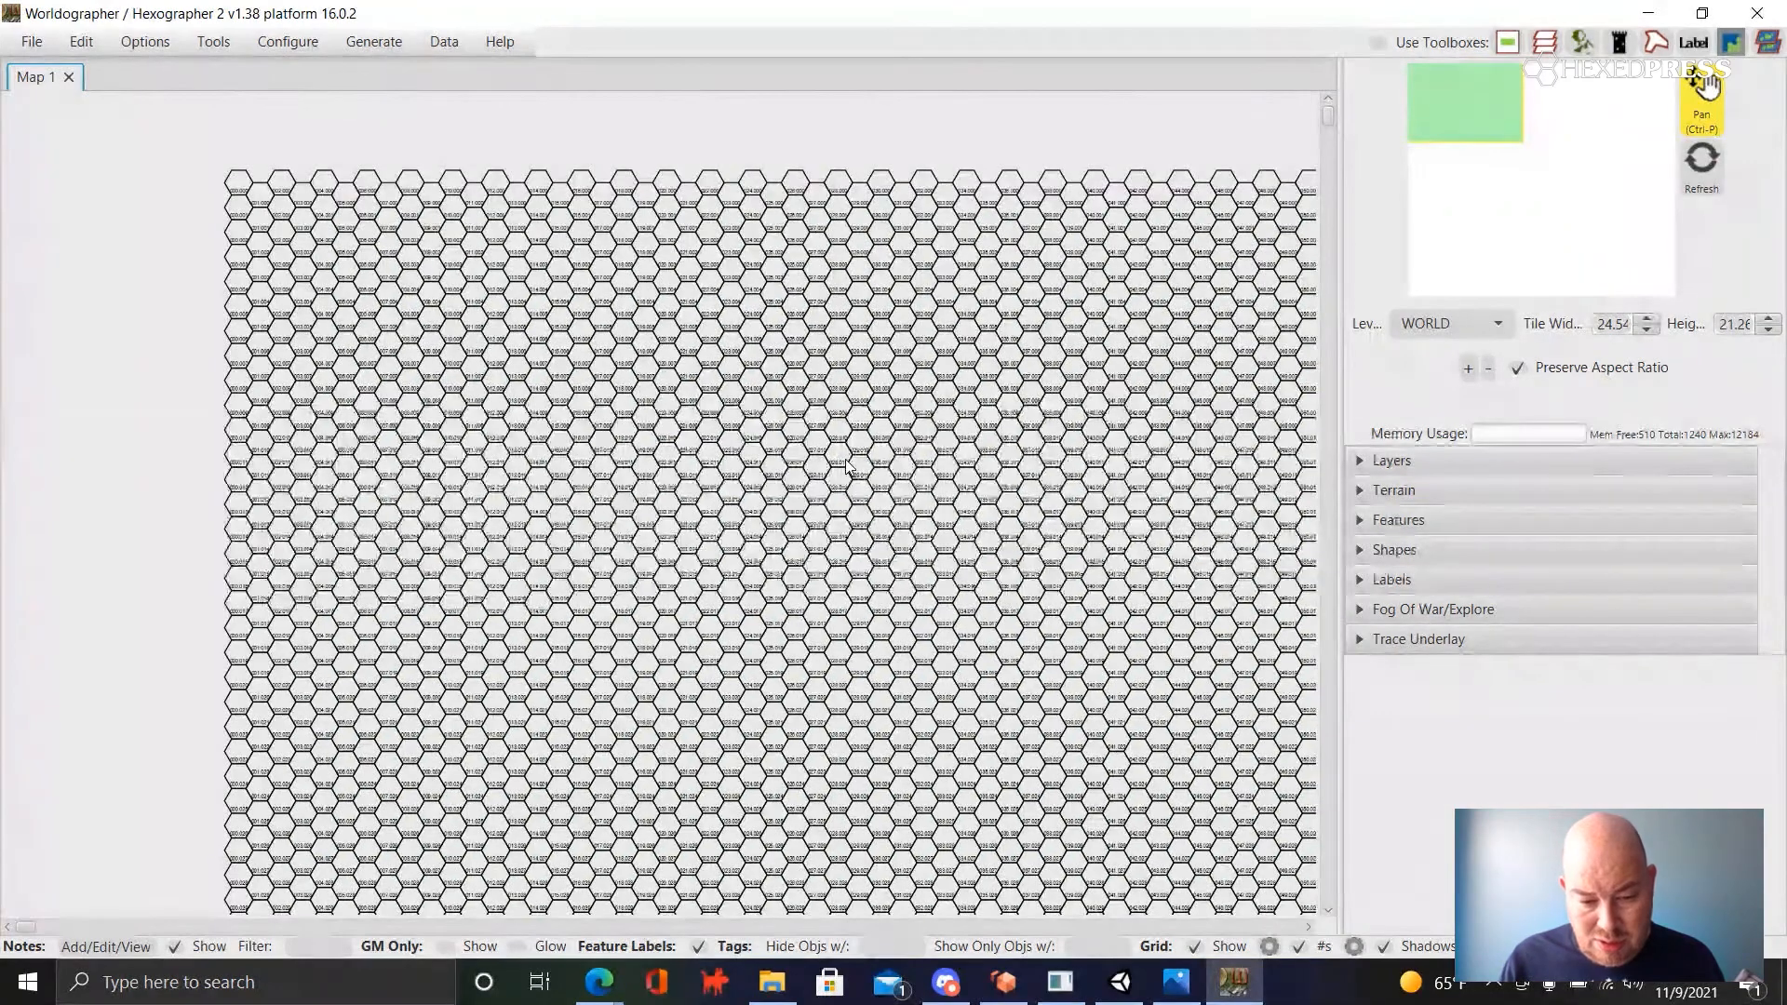
{"action": "scroll", "coordinate": [842, 463], "scroll_direction": "down", "scroll_amount": 3}
{"action": "left_click_drag", "start_coordinate": [907, 631], "coordinate": [628, 484]}
{"action": "scroll", "coordinate": [629, 484], "scroll_direction": "down", "scroll_amount": 2}
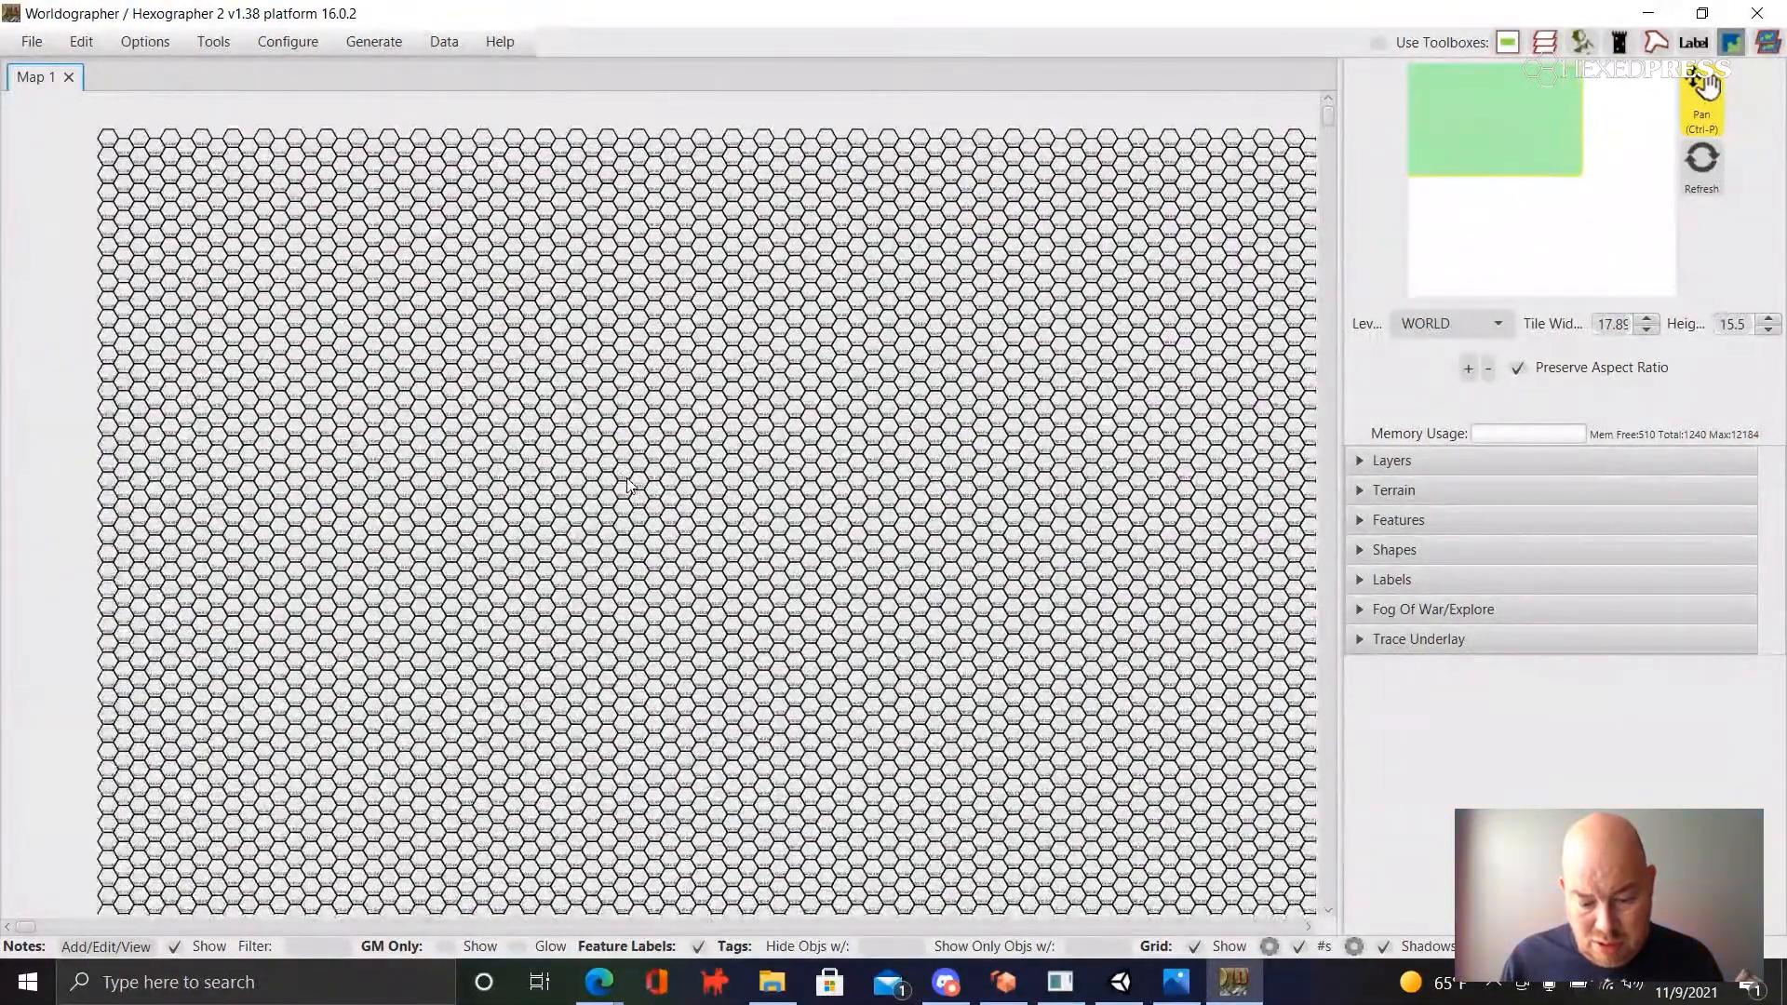
{"action": "scroll", "coordinate": [723, 486], "scroll_direction": "down", "scroll_amount": 1}
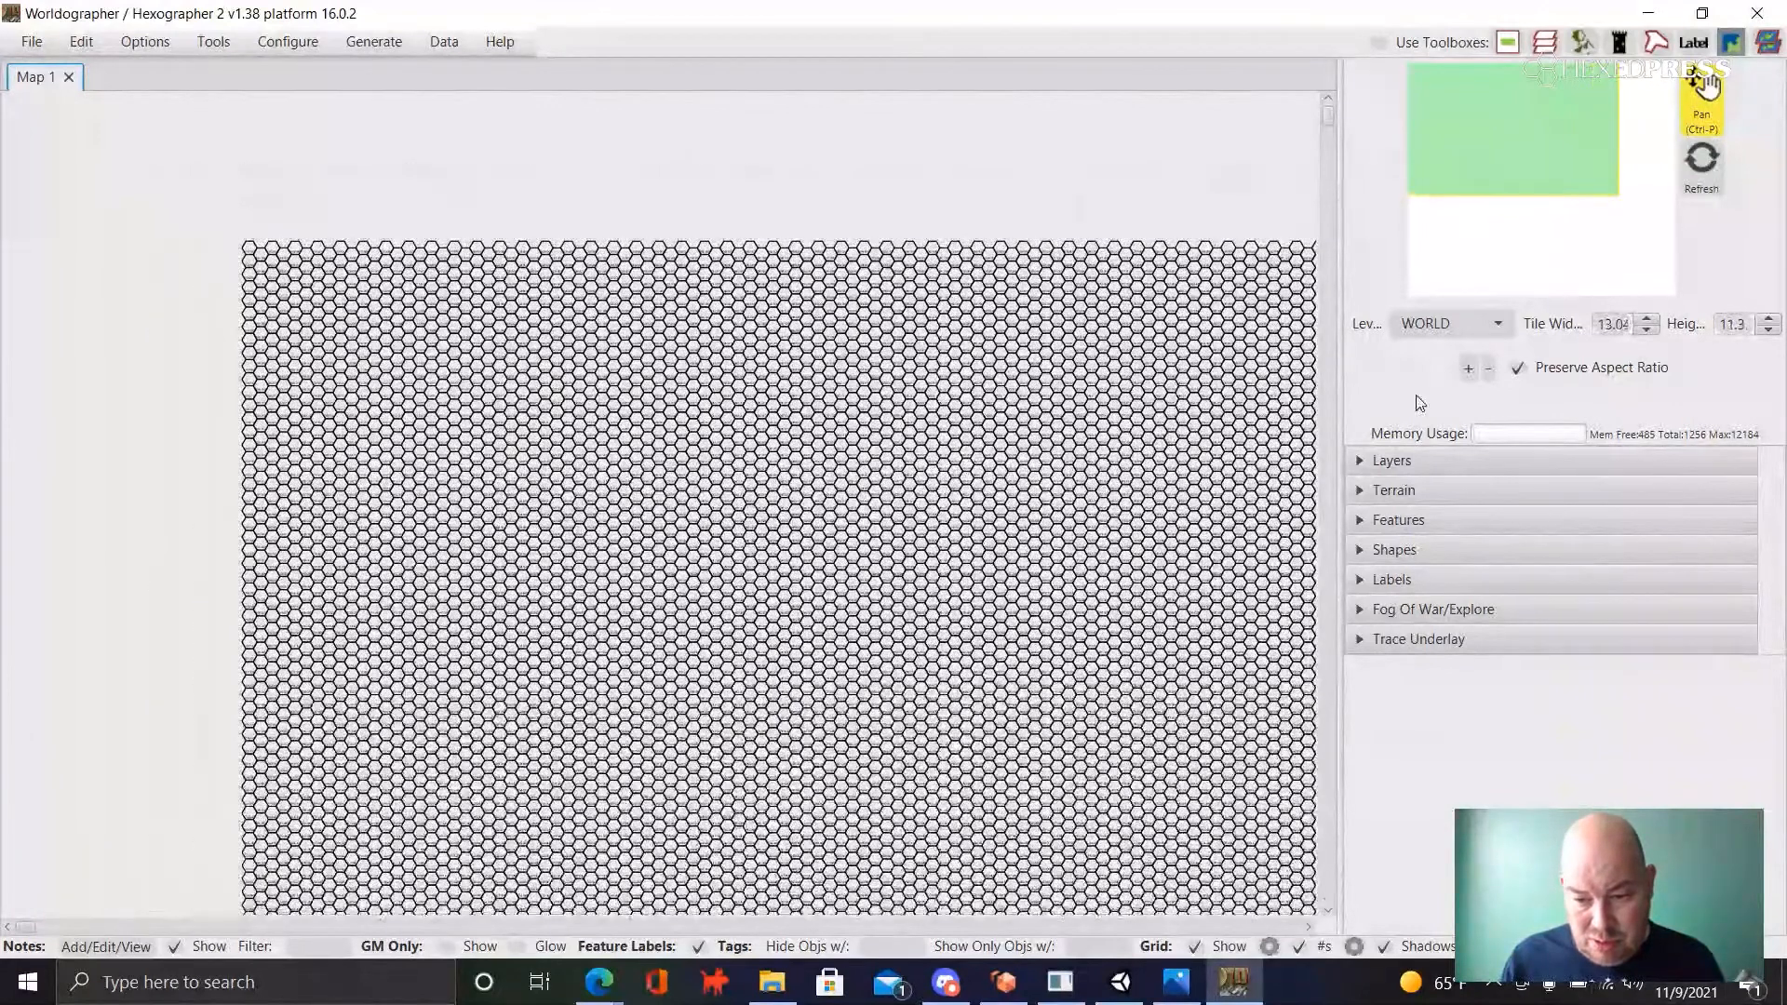
{"action": "scroll", "coordinate": [1285, 370], "scroll_direction": "down", "scroll_amount": 1}
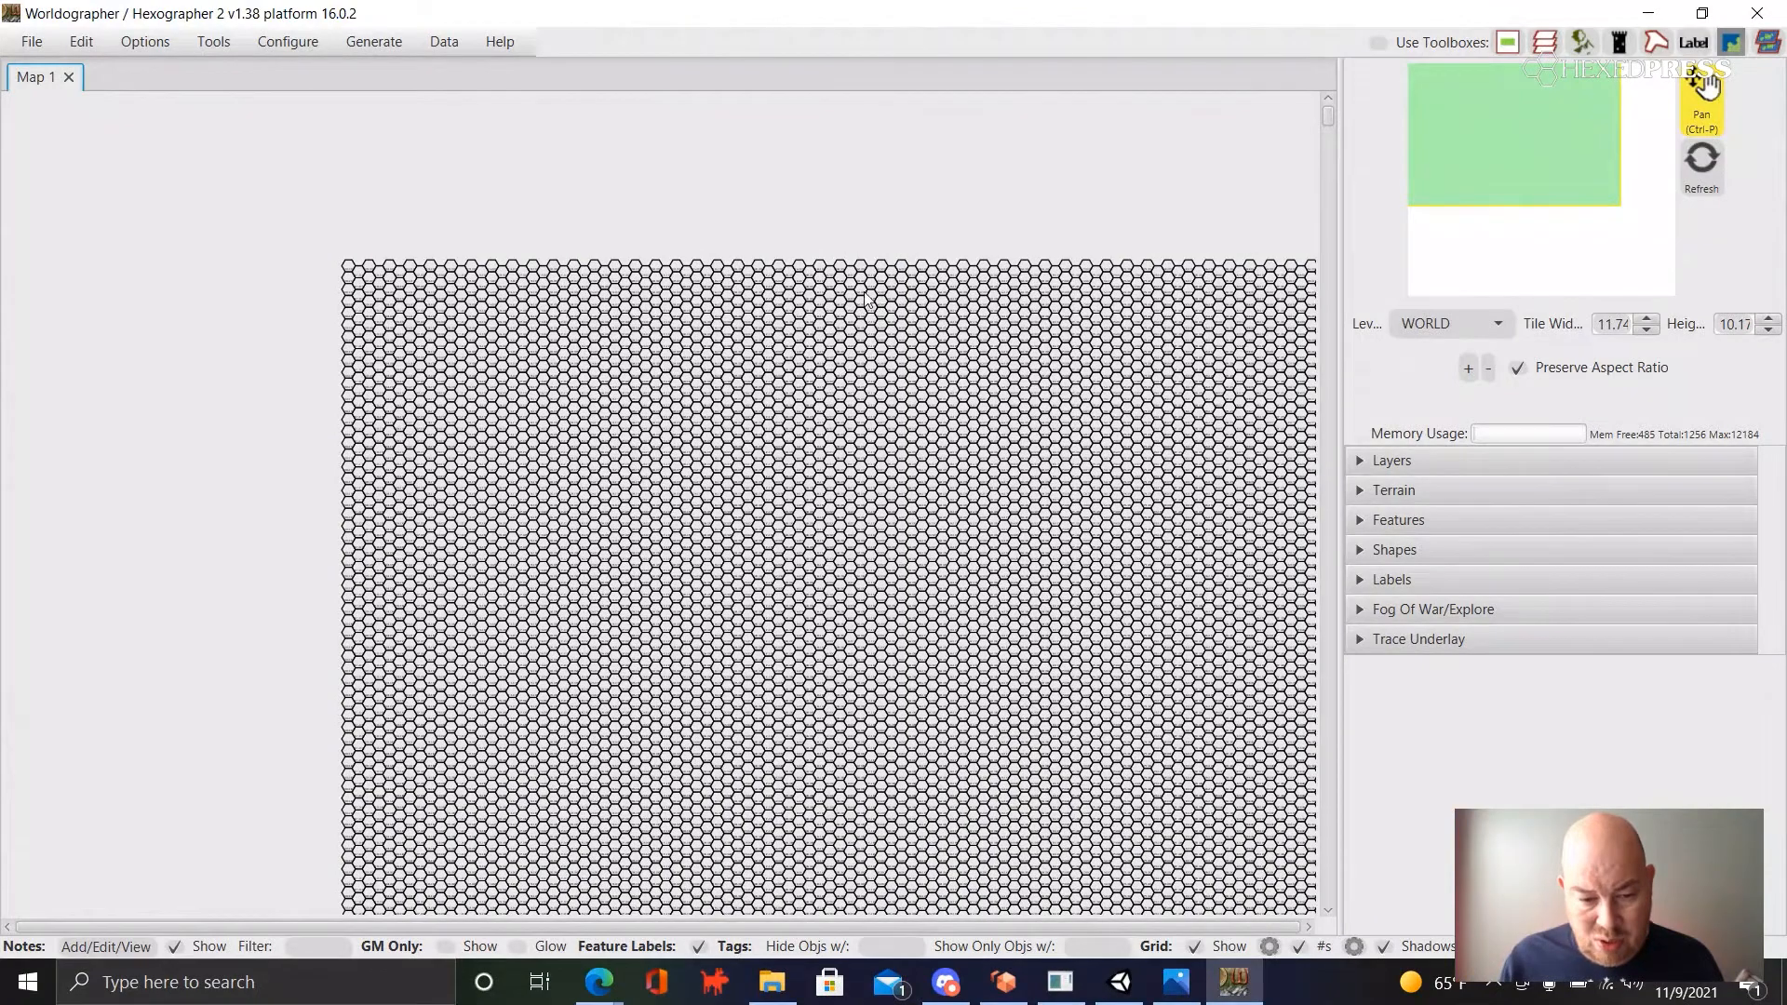
{"action": "scroll", "coordinate": [858, 267], "scroll_direction": "down", "scroll_amount": 1}
{"action": "left_click_drag", "start_coordinate": [855, 259], "coordinate": [798, 261]}
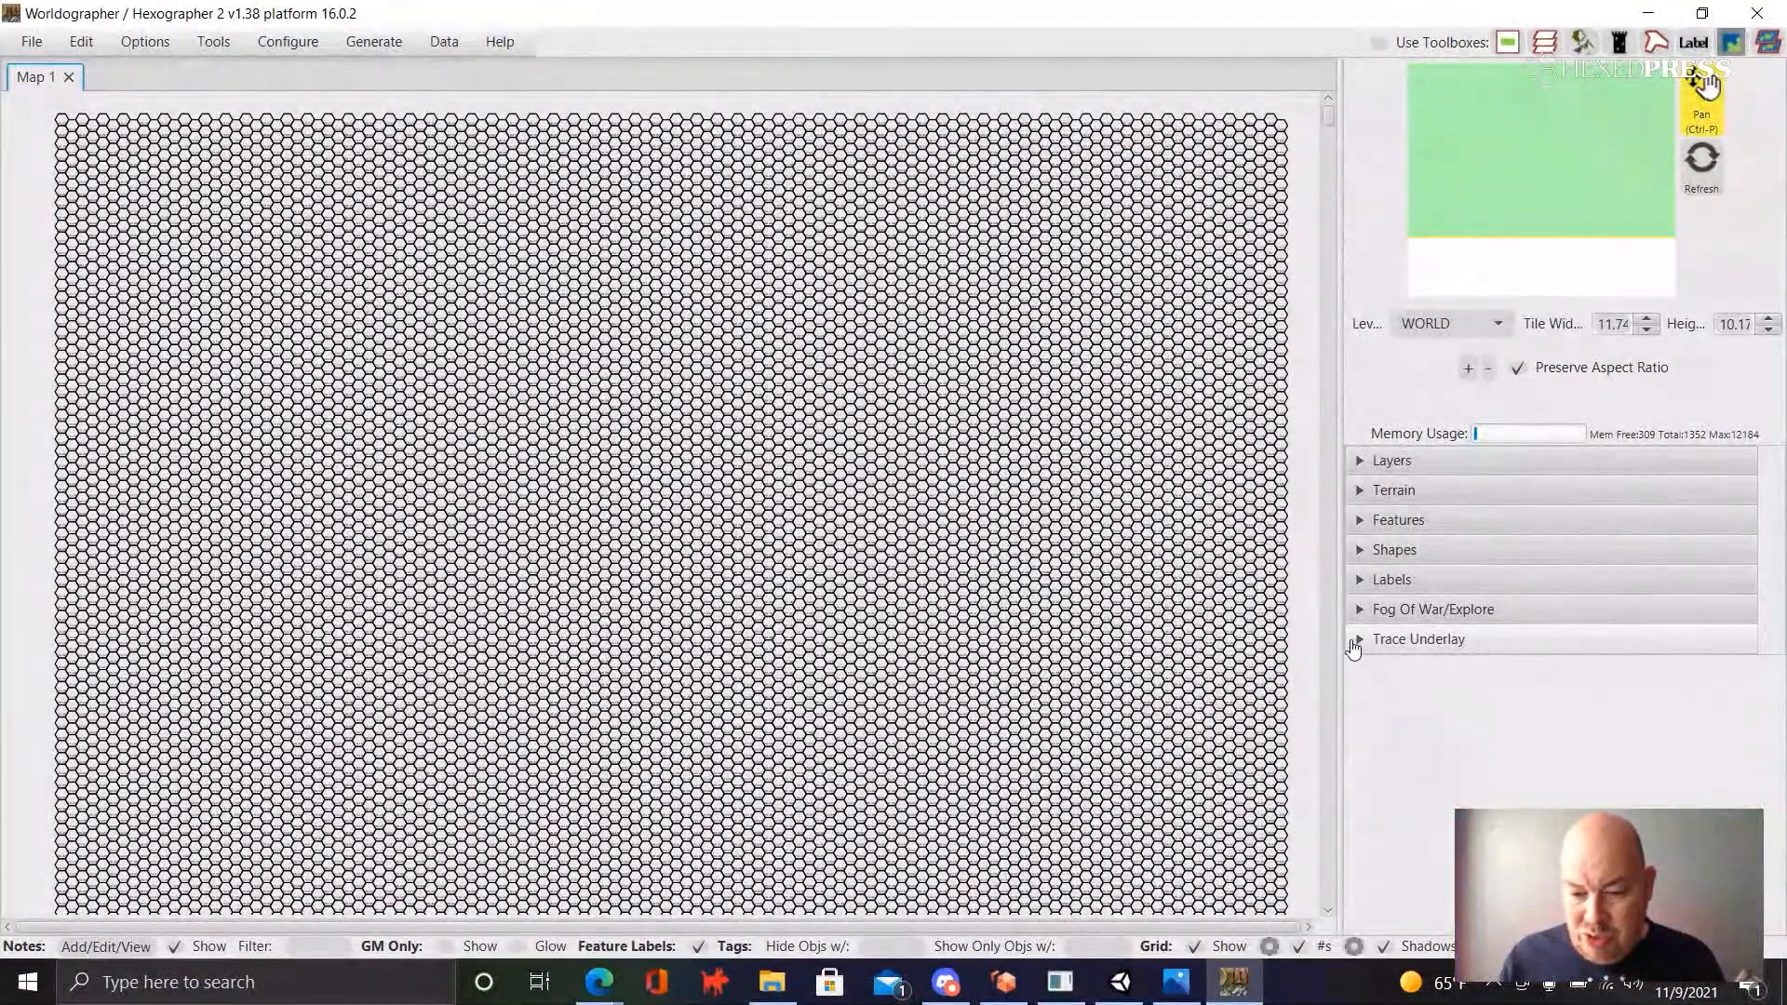
- Load test4 - gall.png from the Pictures folder as the map's trace underlay
{"action": "left_click", "coordinate": [1361, 644]}
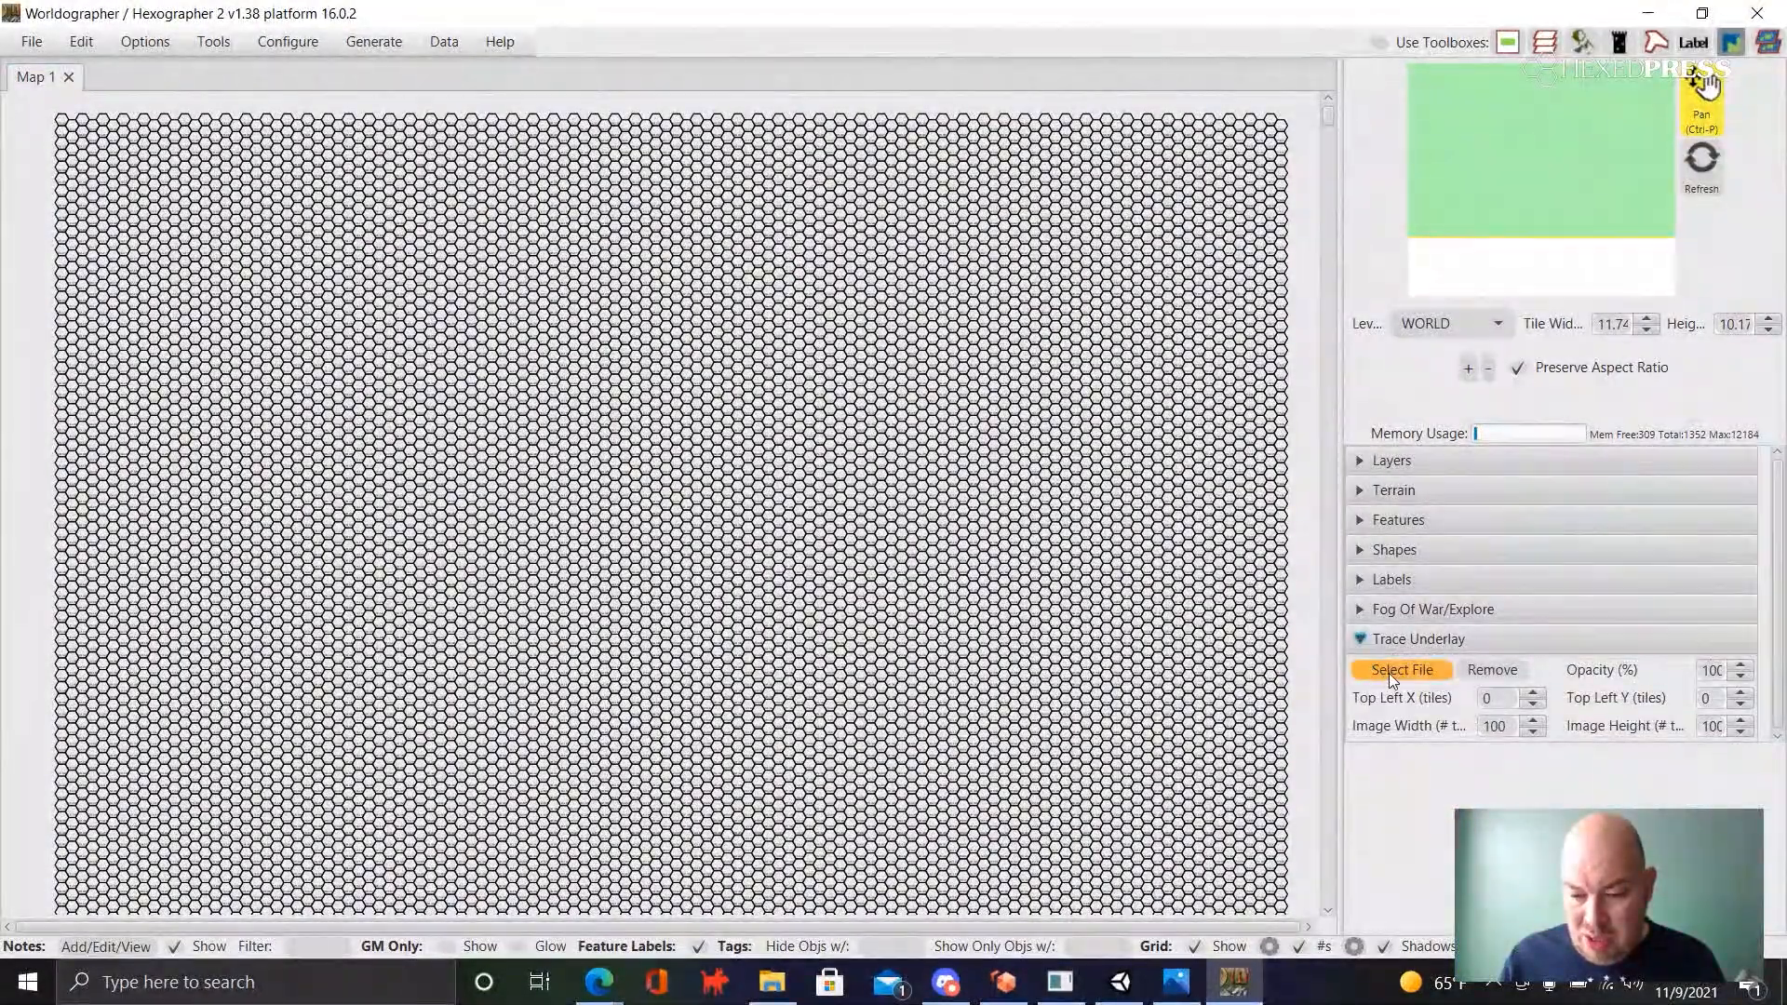
{"action": "left_click", "coordinate": [1389, 671]}
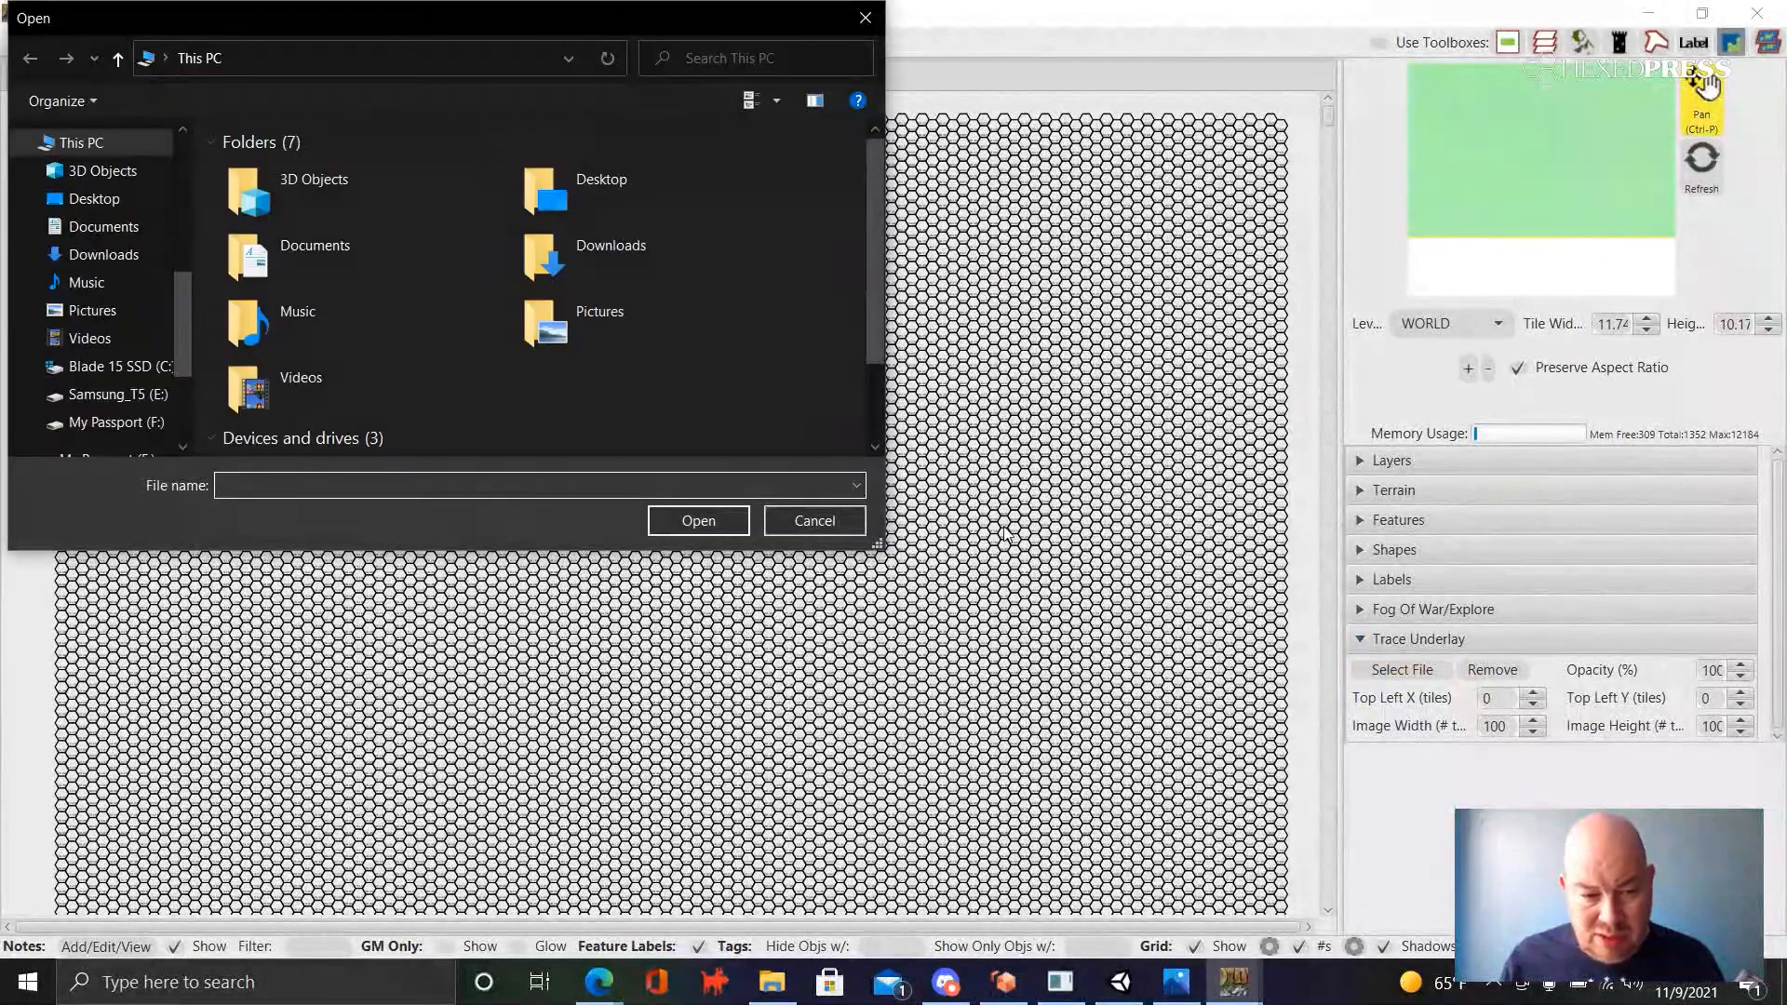
{"action": "left_click", "coordinate": [119, 313]}
{"action": "scroll", "coordinate": [406, 283], "scroll_direction": "down", "scroll_amount": 10}
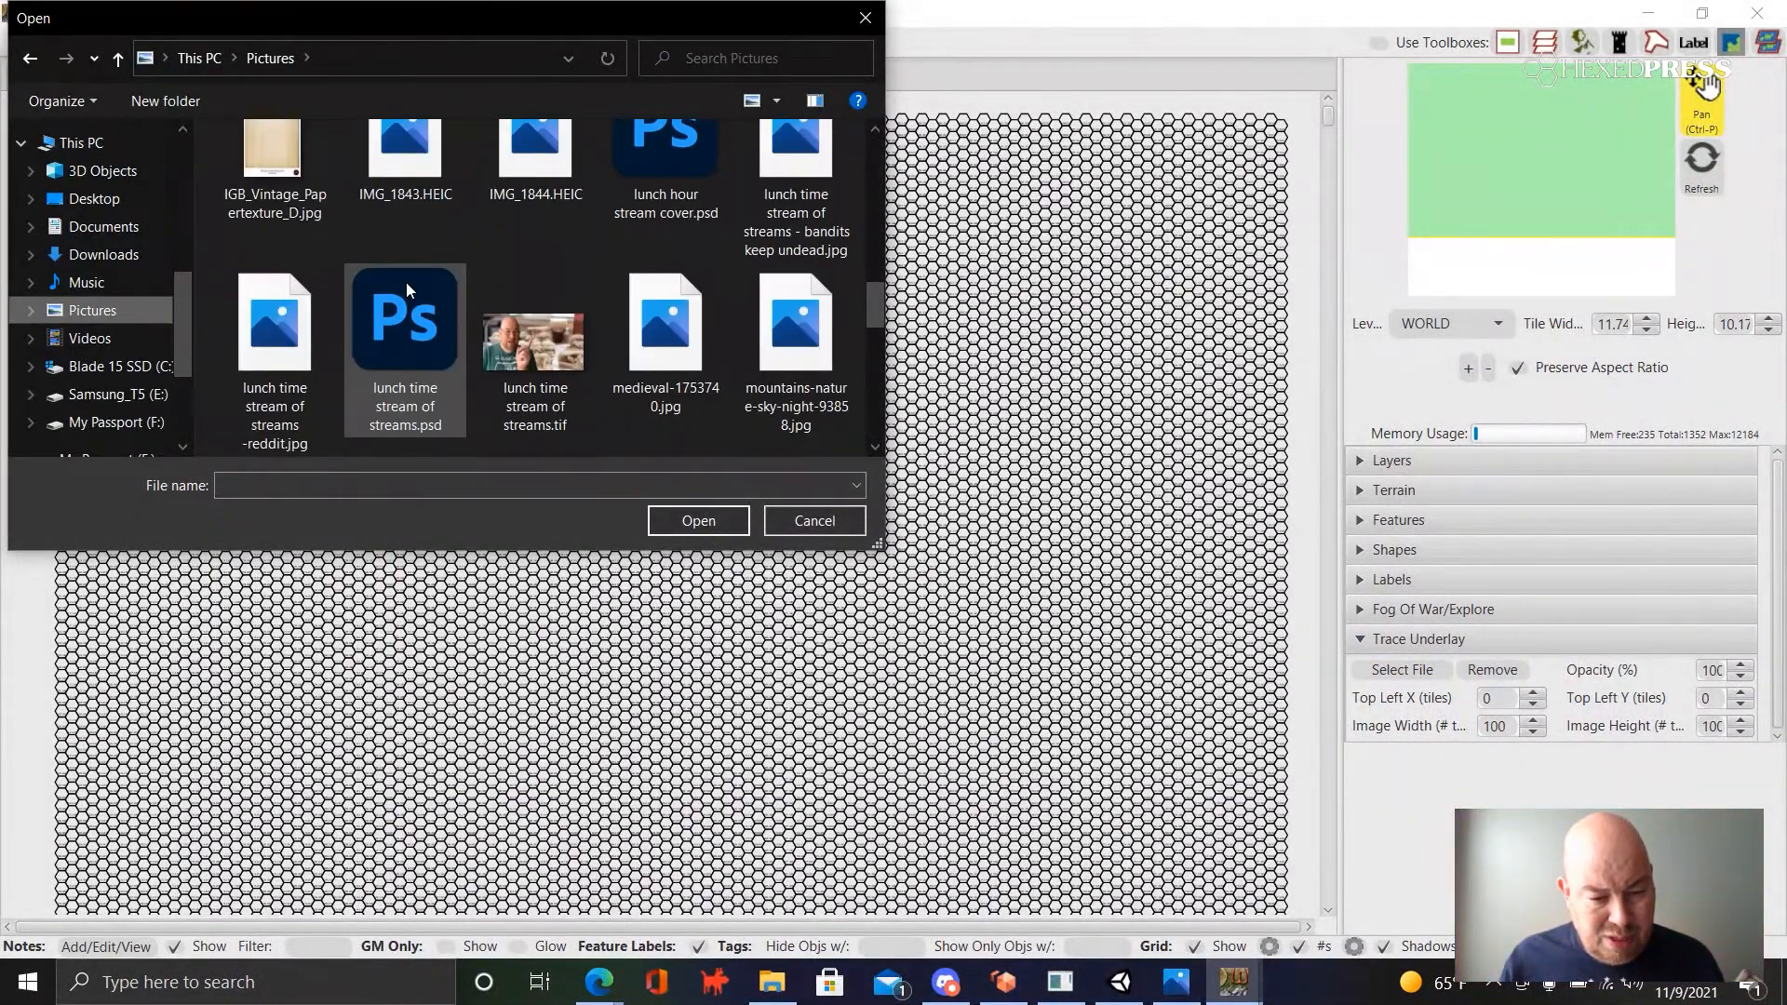
{"action": "scroll", "coordinate": [406, 282], "scroll_direction": "down", "scroll_amount": 1}
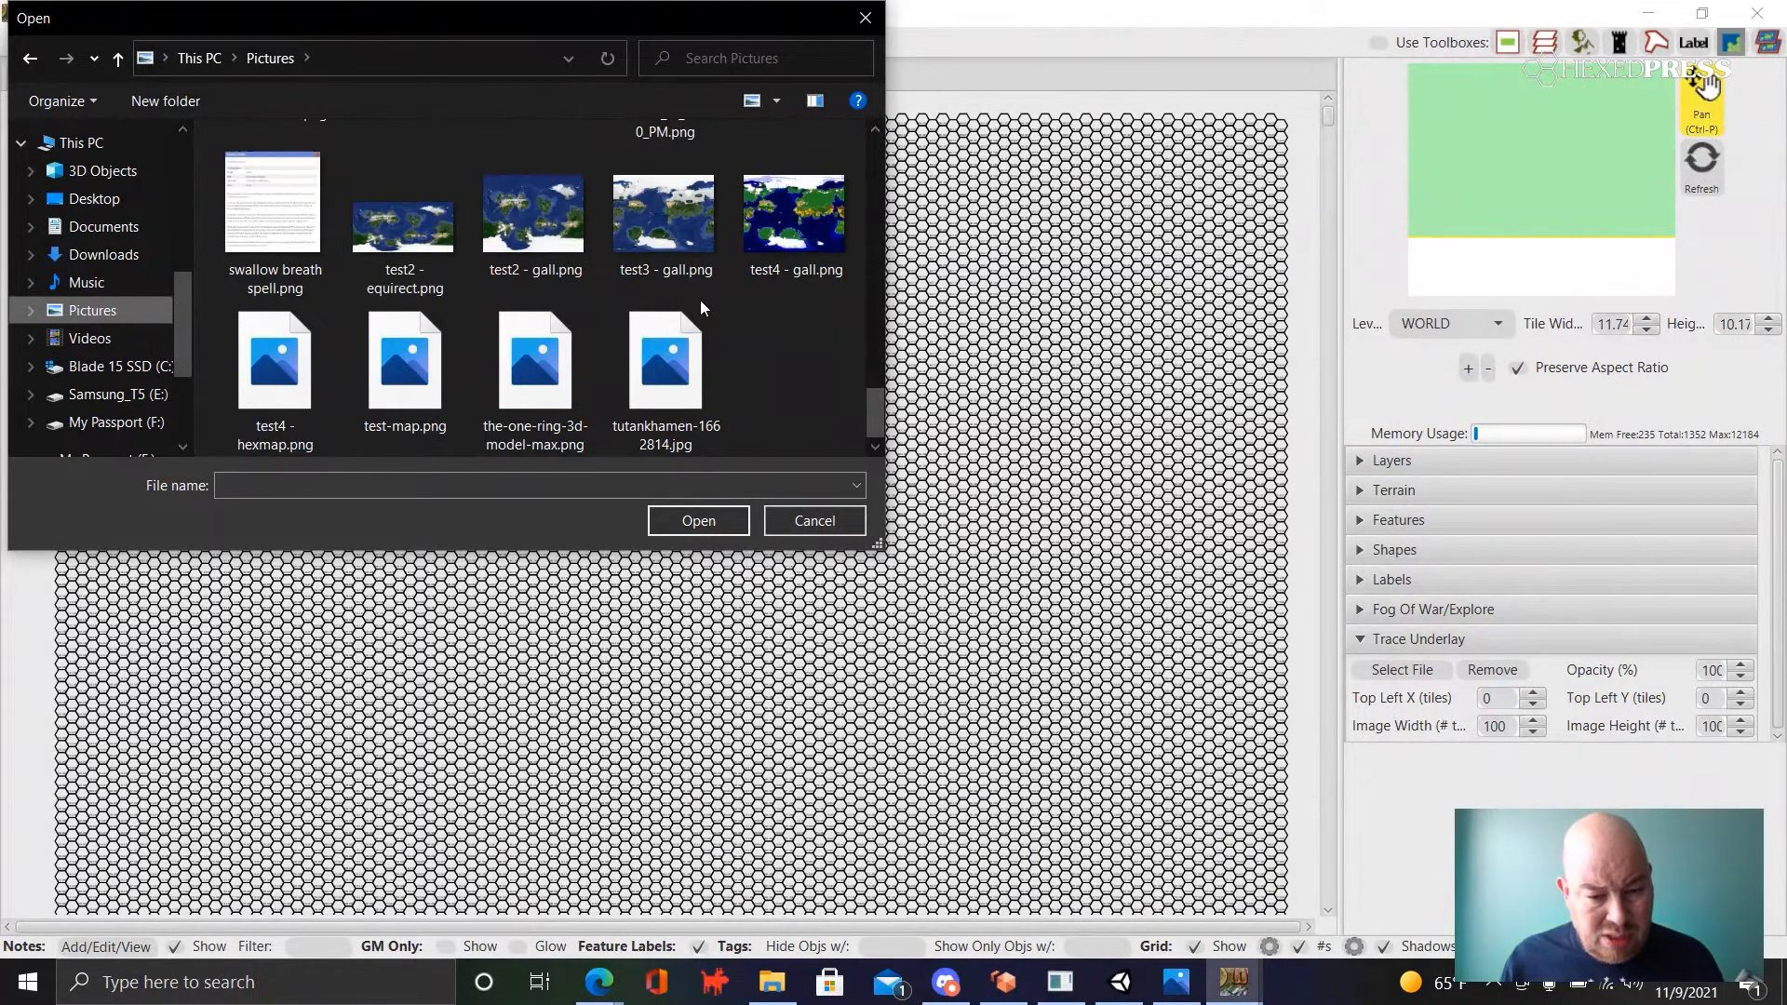
{"action": "left_click", "coordinate": [810, 223]}
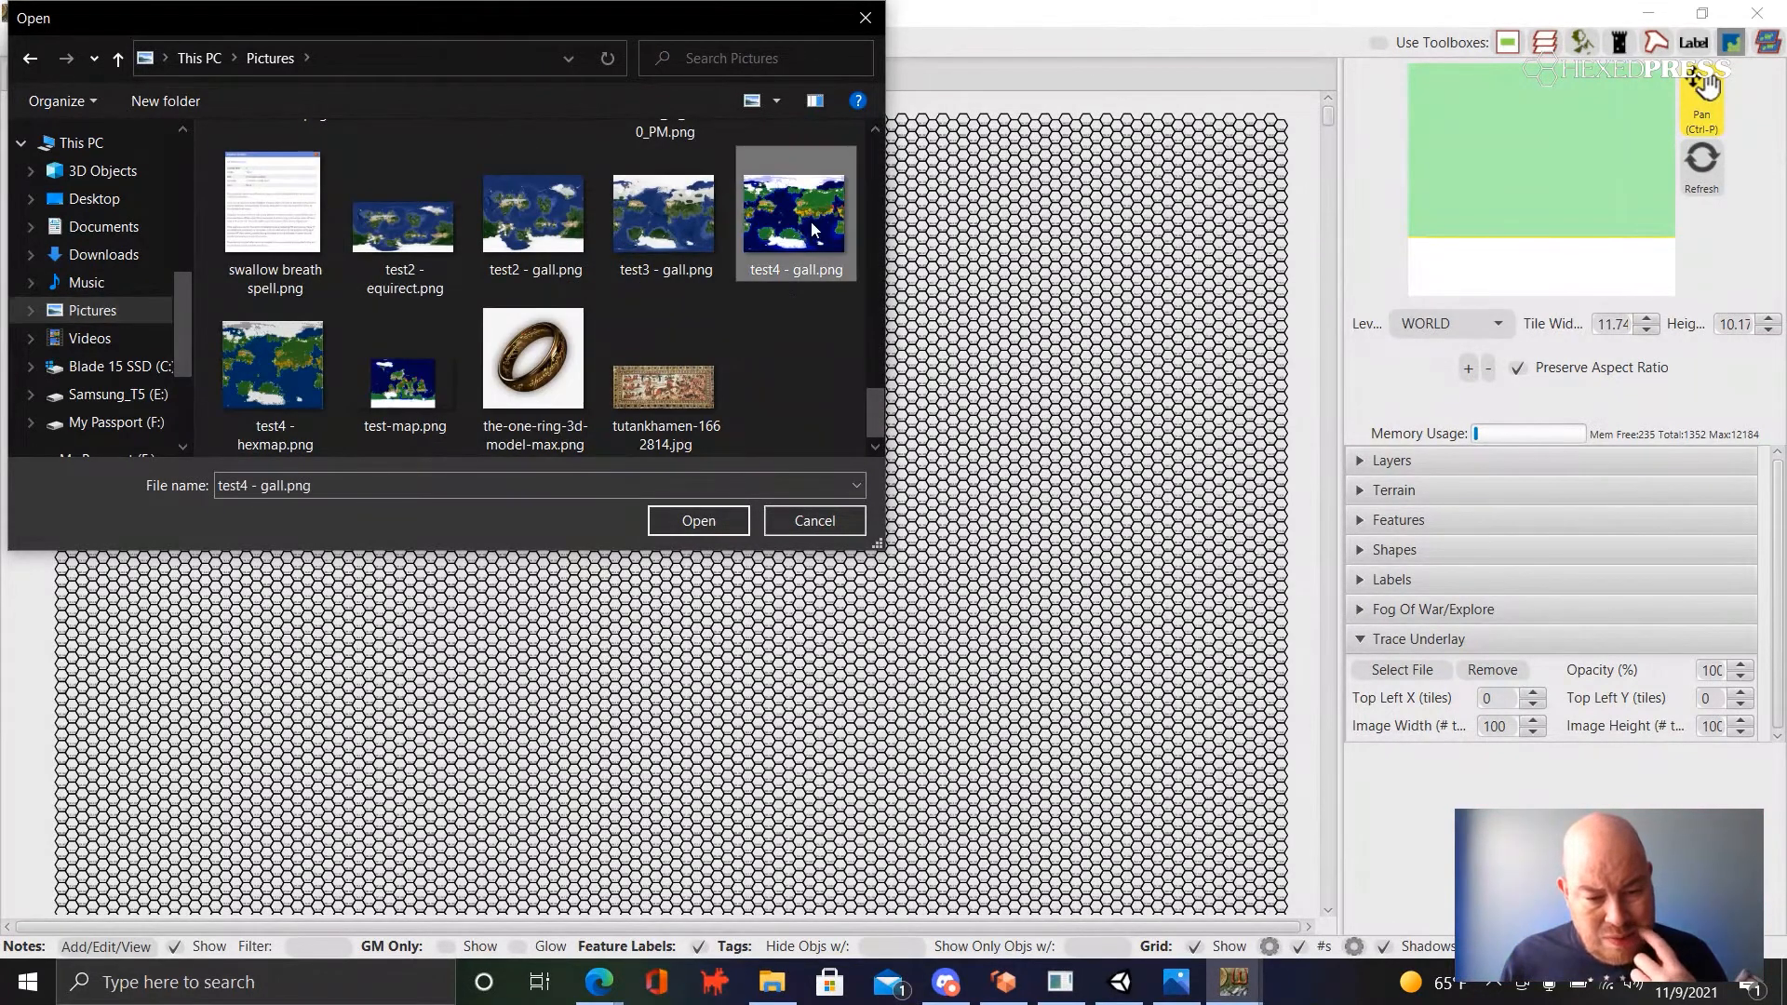
{"action": "left_click", "coordinate": [729, 522]}
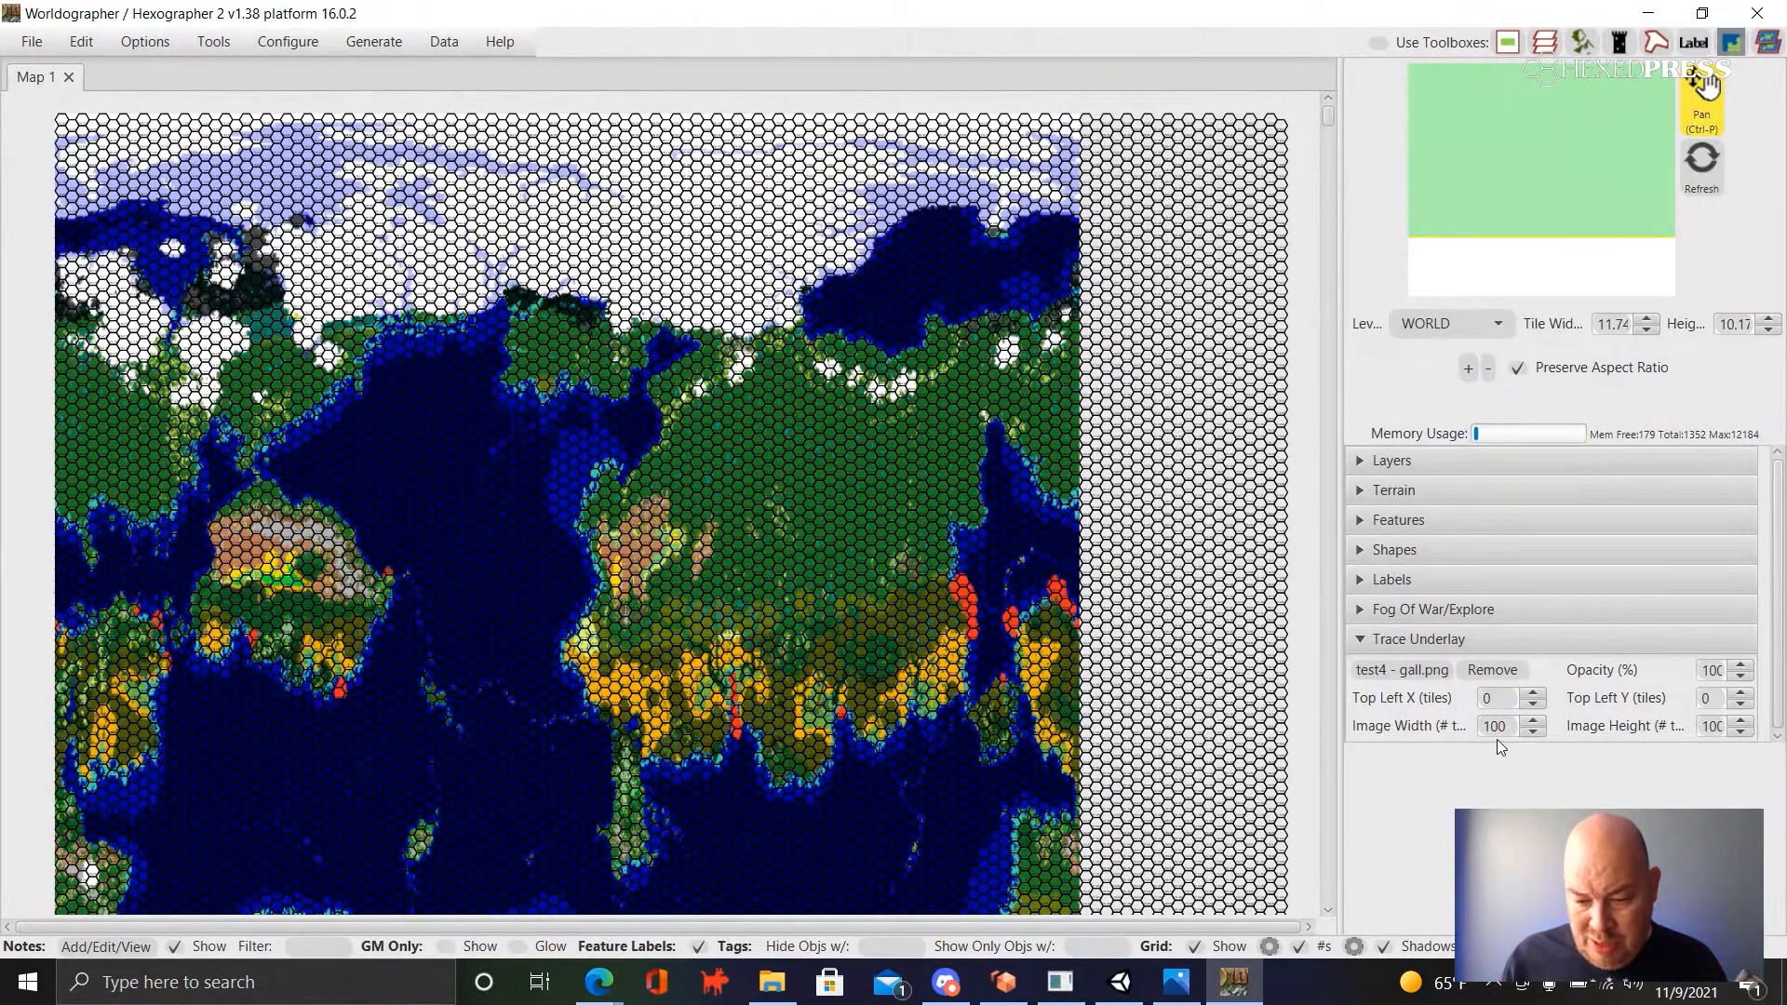
- Set the trace underlay's image width to 121 tiles and its image height to 91 tiles
{"action": "left_click_drag", "start_coordinate": [1506, 727], "coordinate": [1457, 725]}
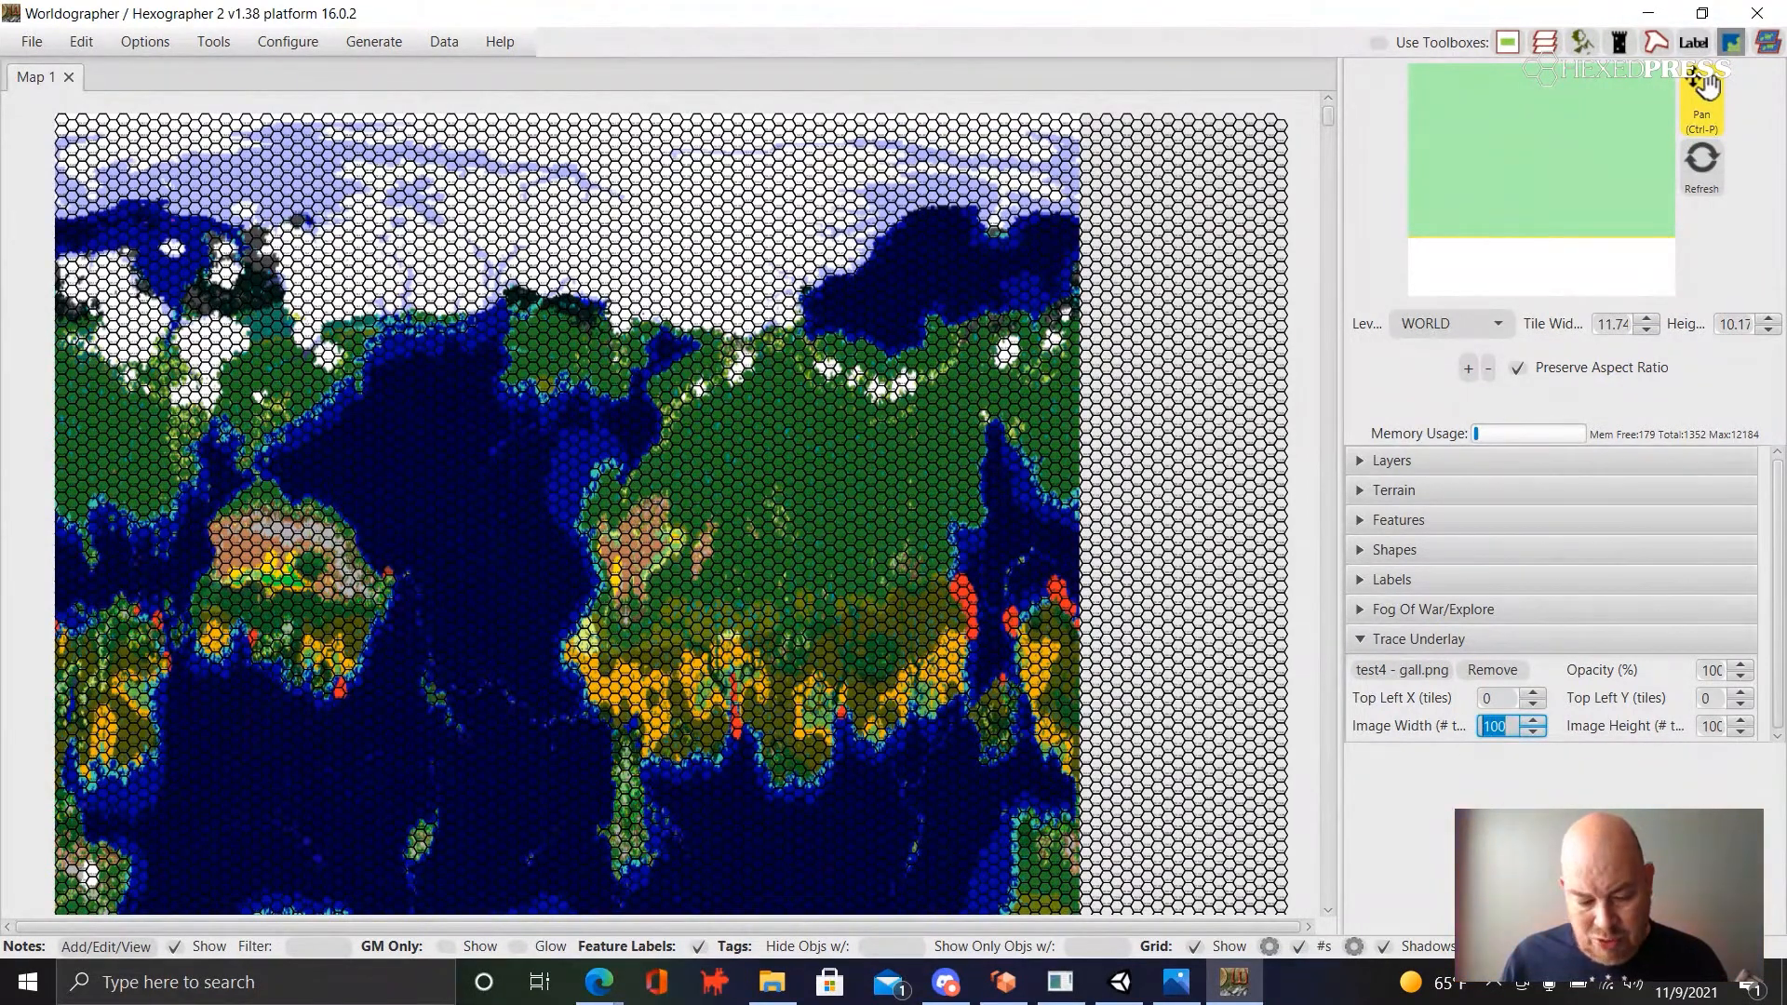
{"action": "type", "text": "121"}
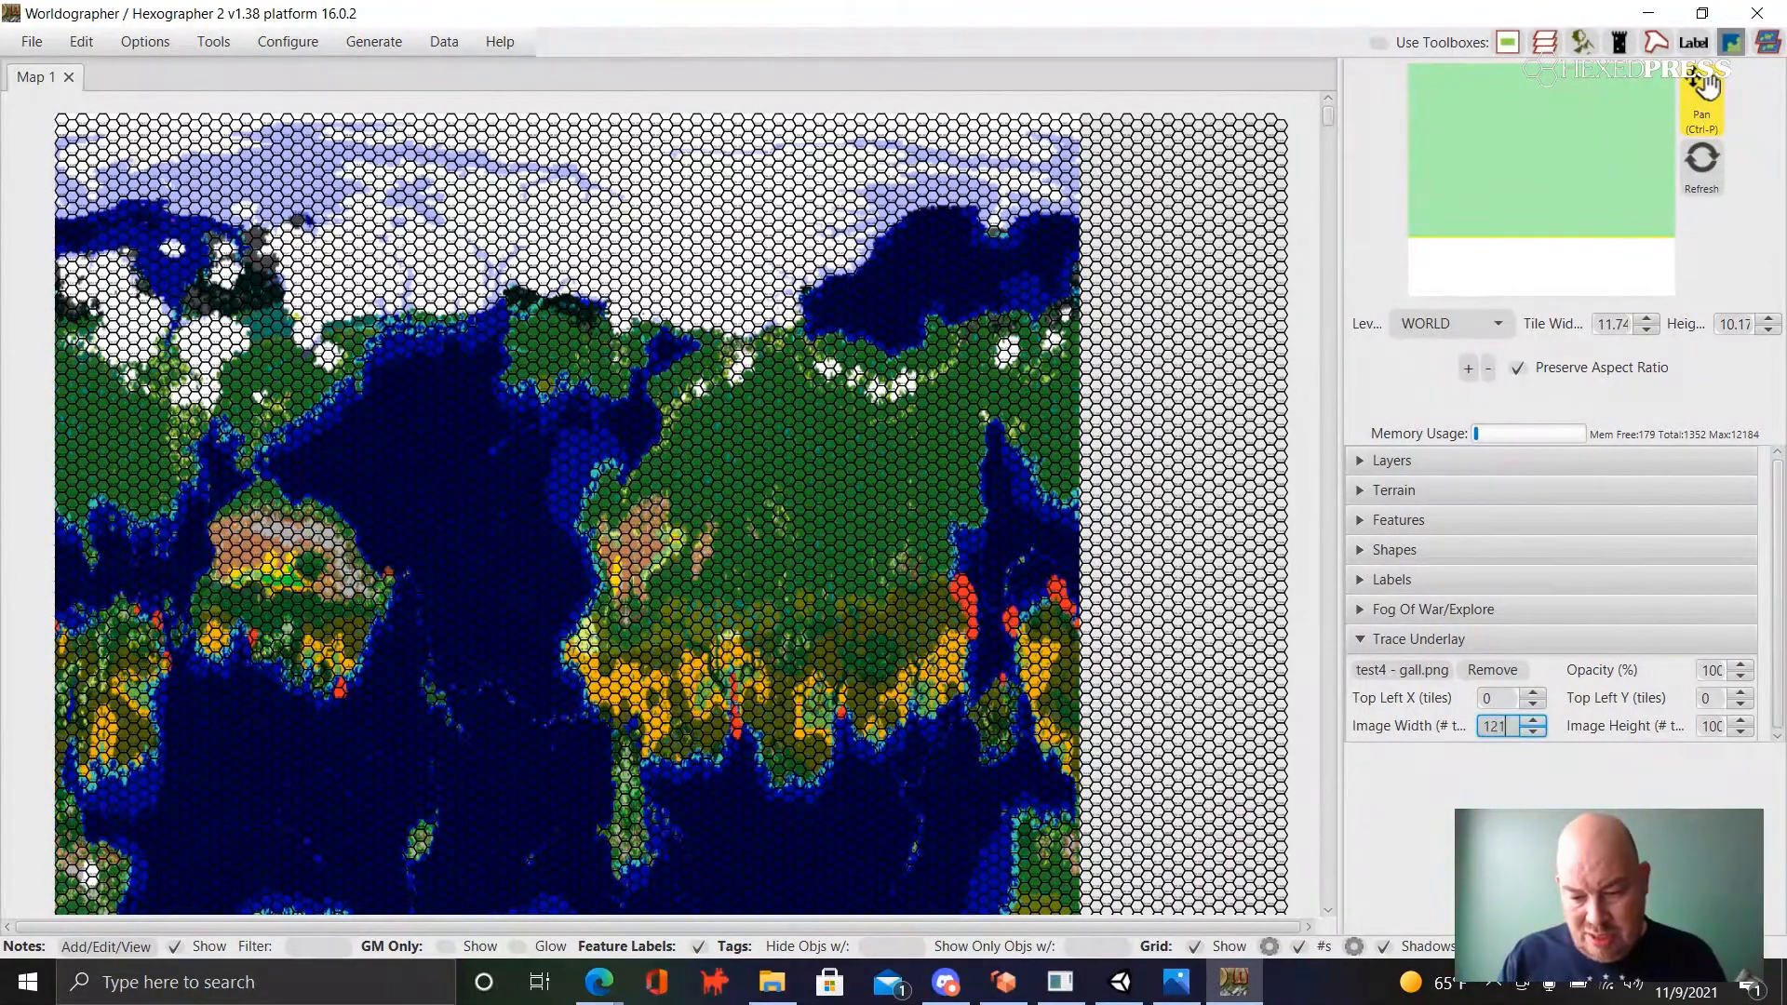
{"action": "key", "text": "Tab"}
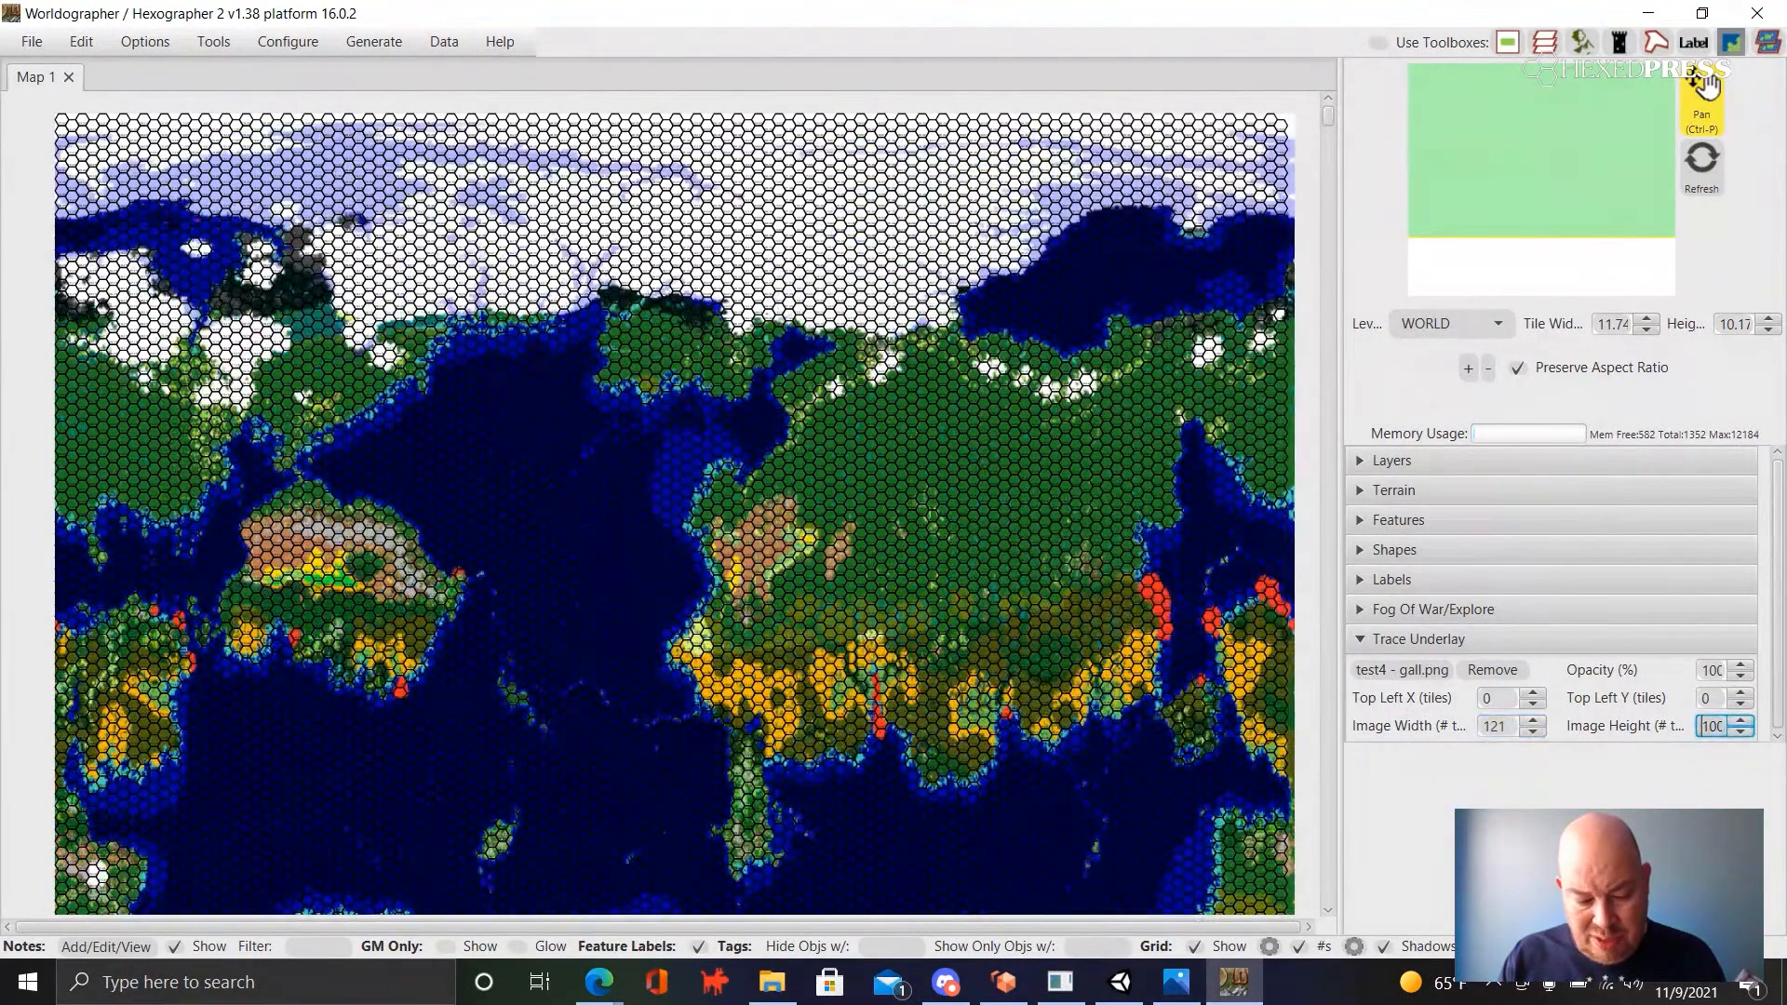
{"action": "type", "text": "91"}
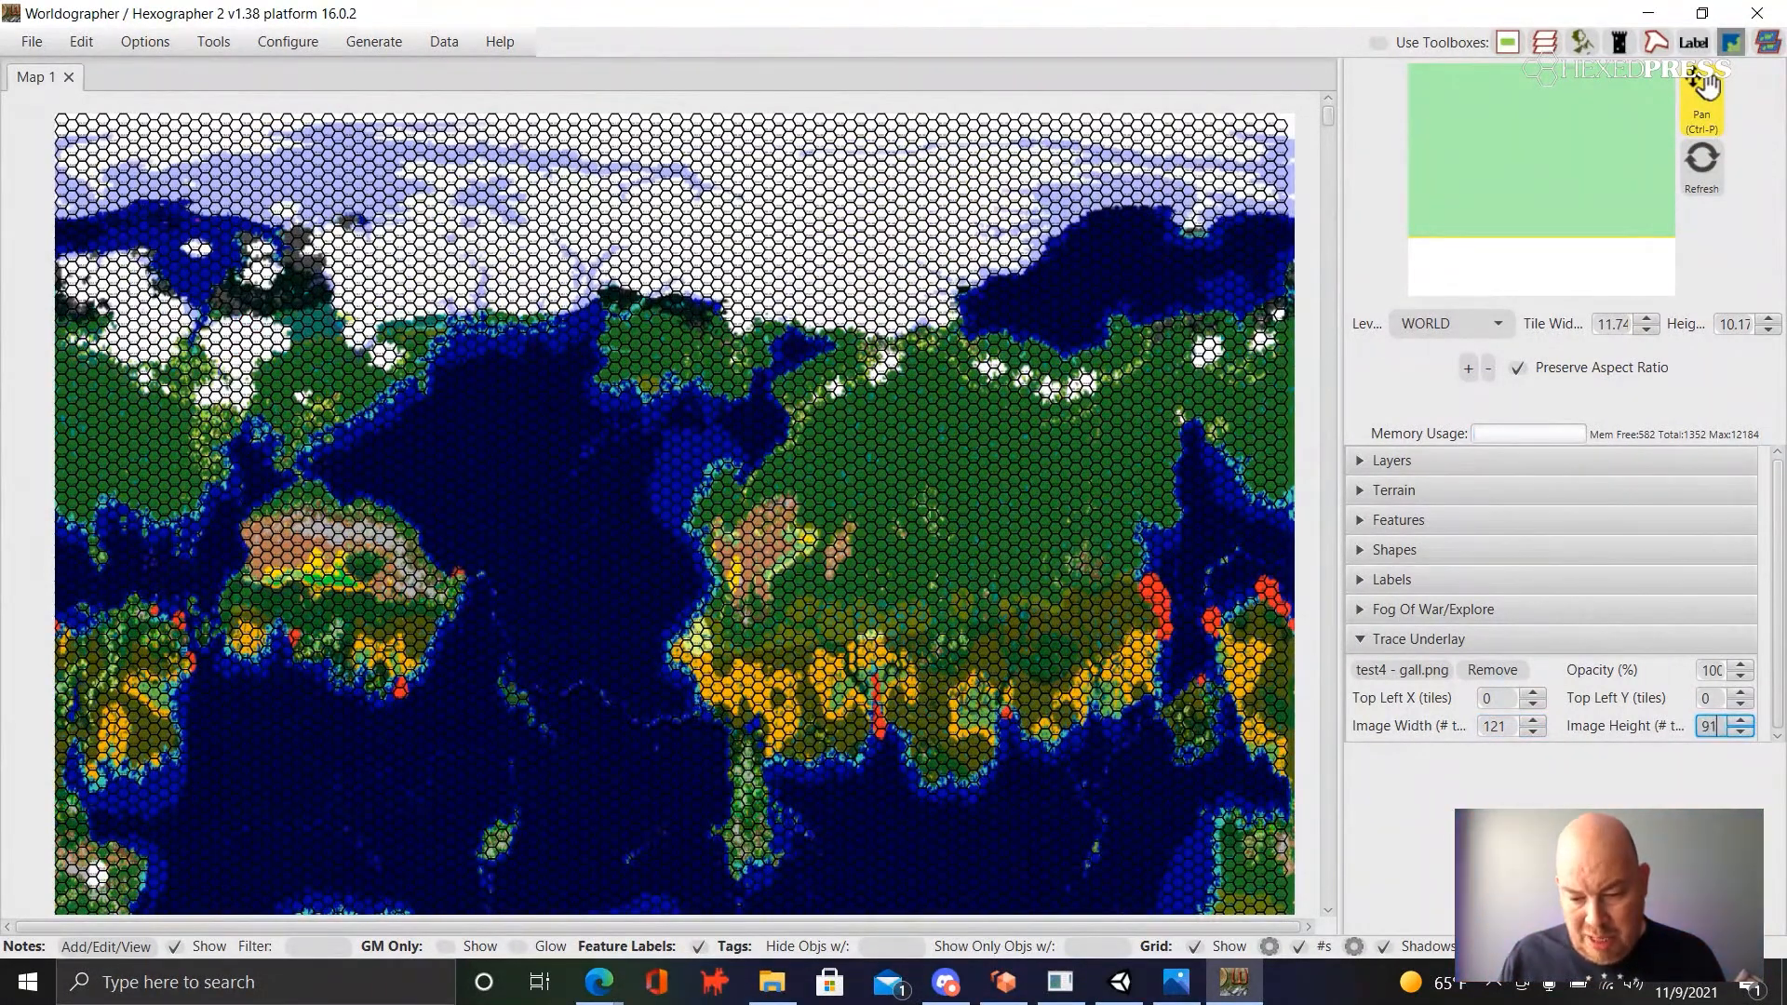
{"action": "key", "text": "Tab"}
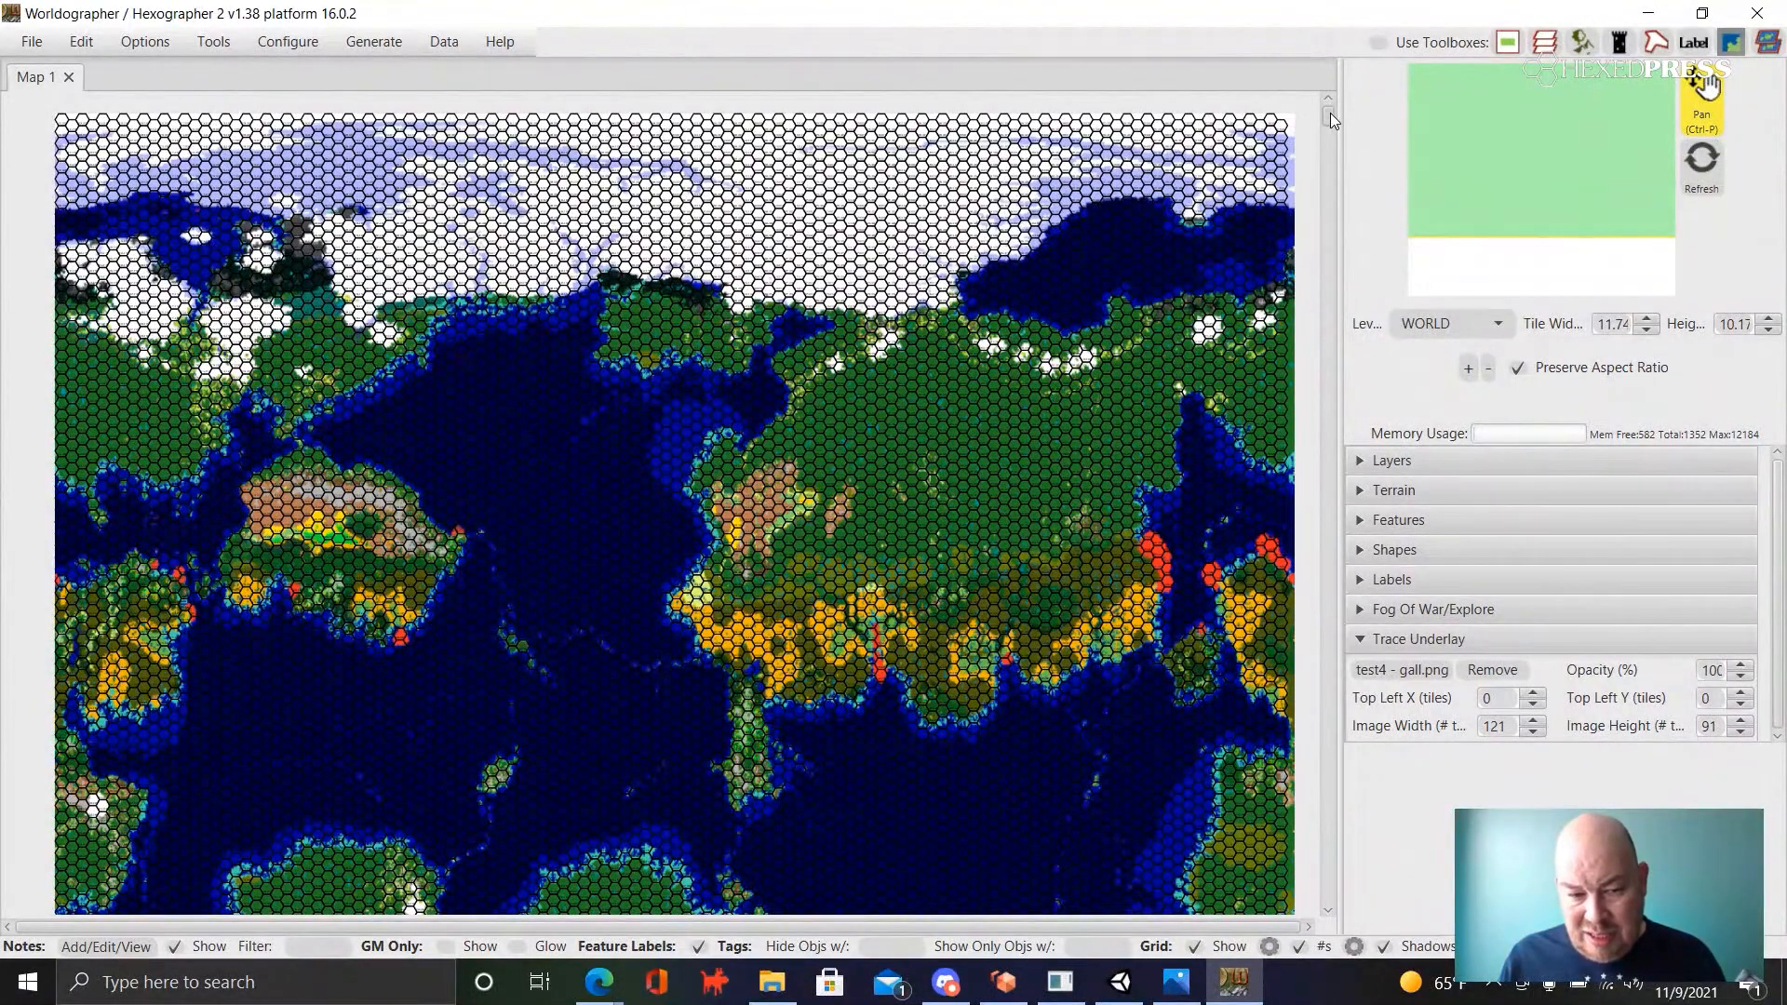
- Check the underlay's fit against the hex grid down to the bottom edge, and examine the western brown-and-yellow landmass up close
{"action": "scroll", "coordinate": [1318, 160], "scroll_direction": "down", "scroll_amount": 1}
{"action": "scroll", "coordinate": [1317, 187], "scroll_direction": "down", "scroll_amount": 4}
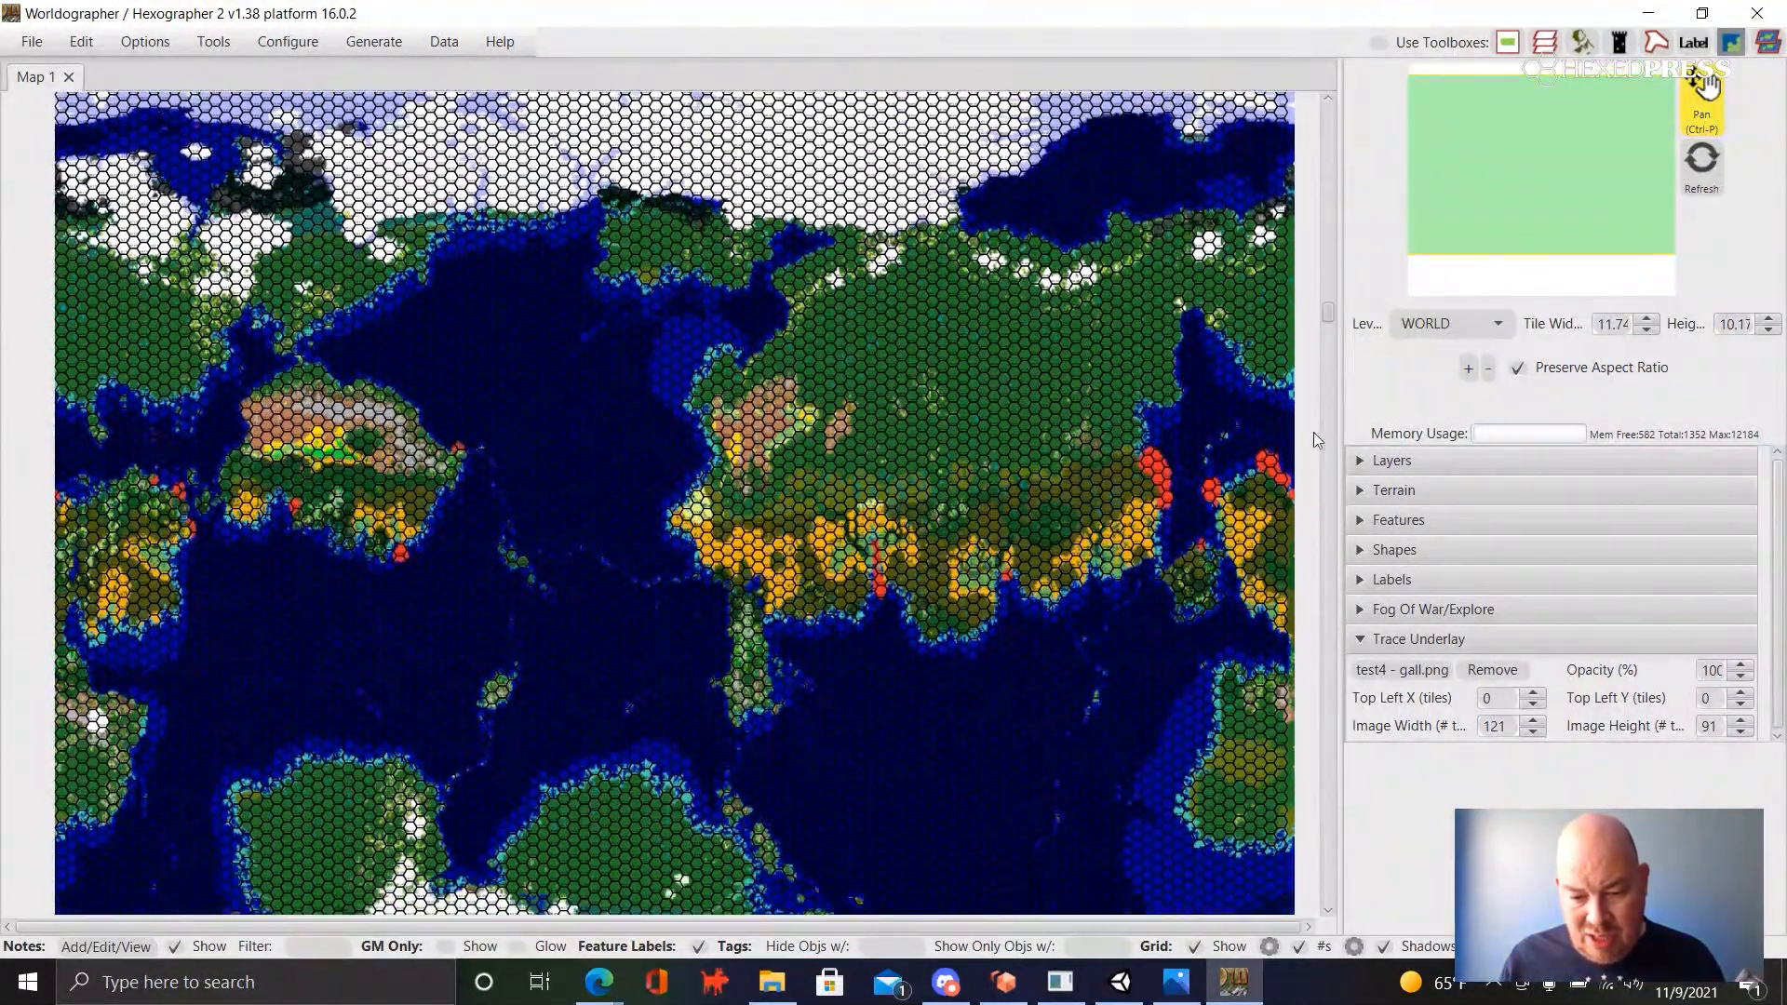
{"action": "scroll", "coordinate": [1307, 528], "scroll_direction": "down", "scroll_amount": 5}
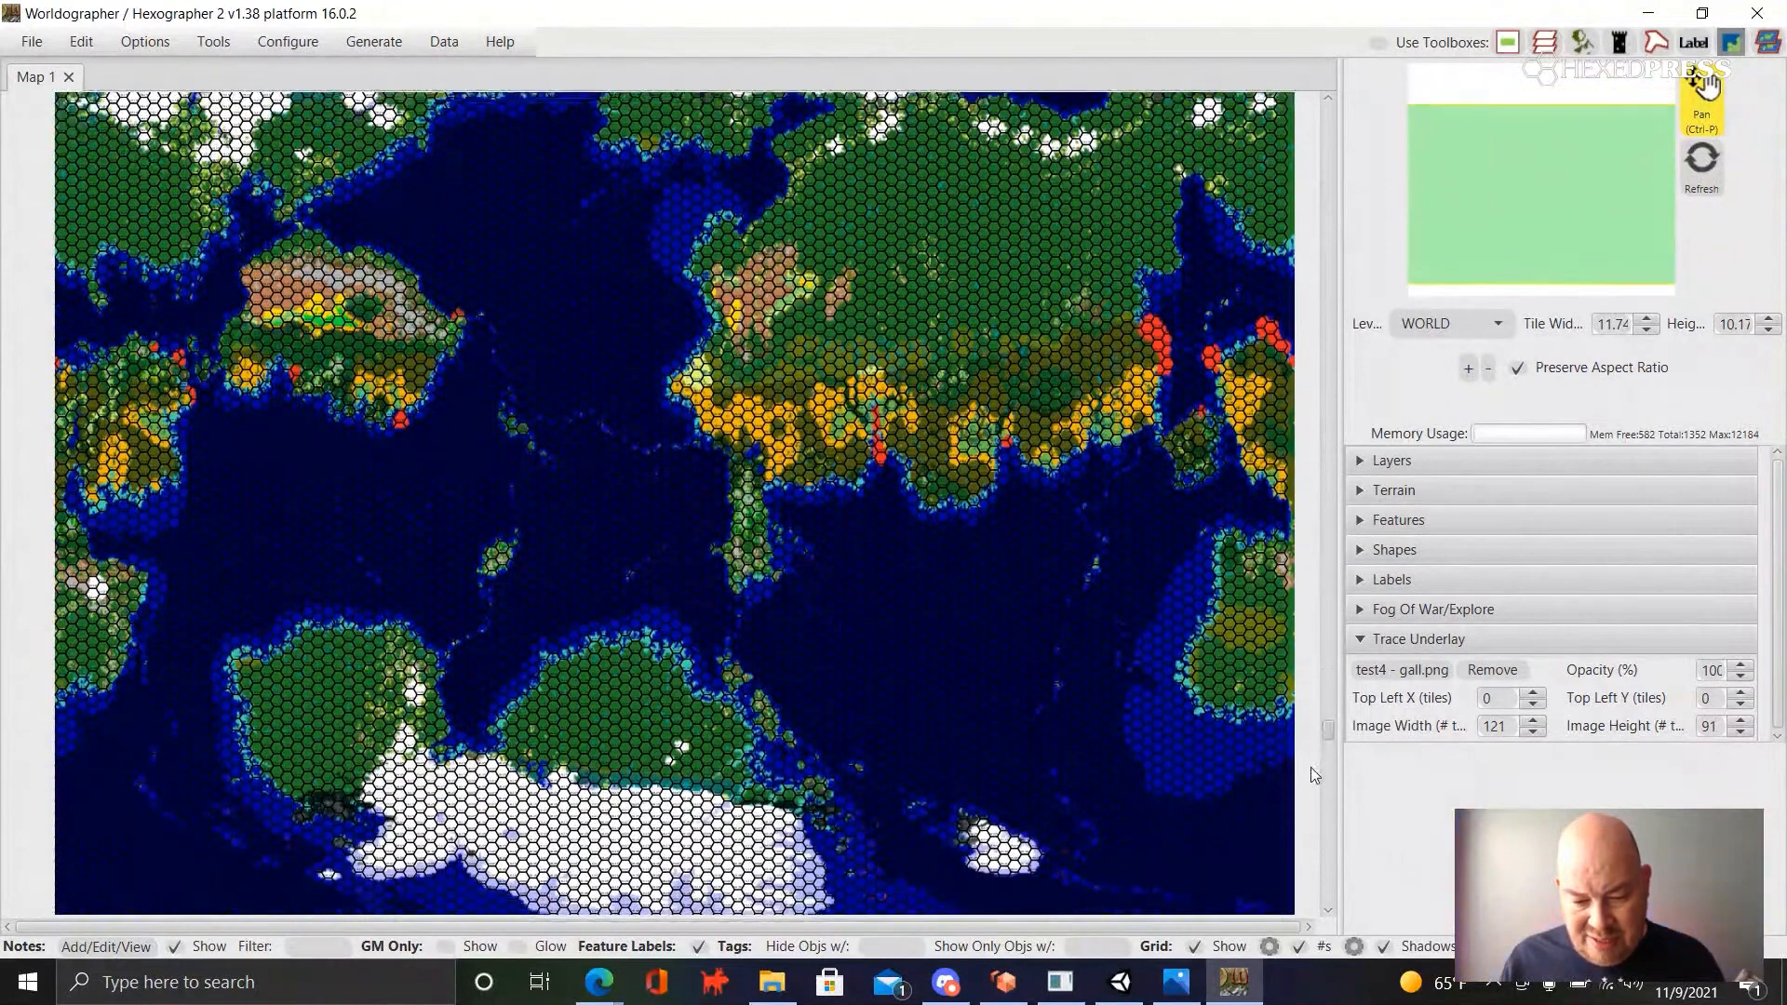
{"action": "scroll", "coordinate": [1315, 892], "scroll_direction": "down", "scroll_amount": 2}
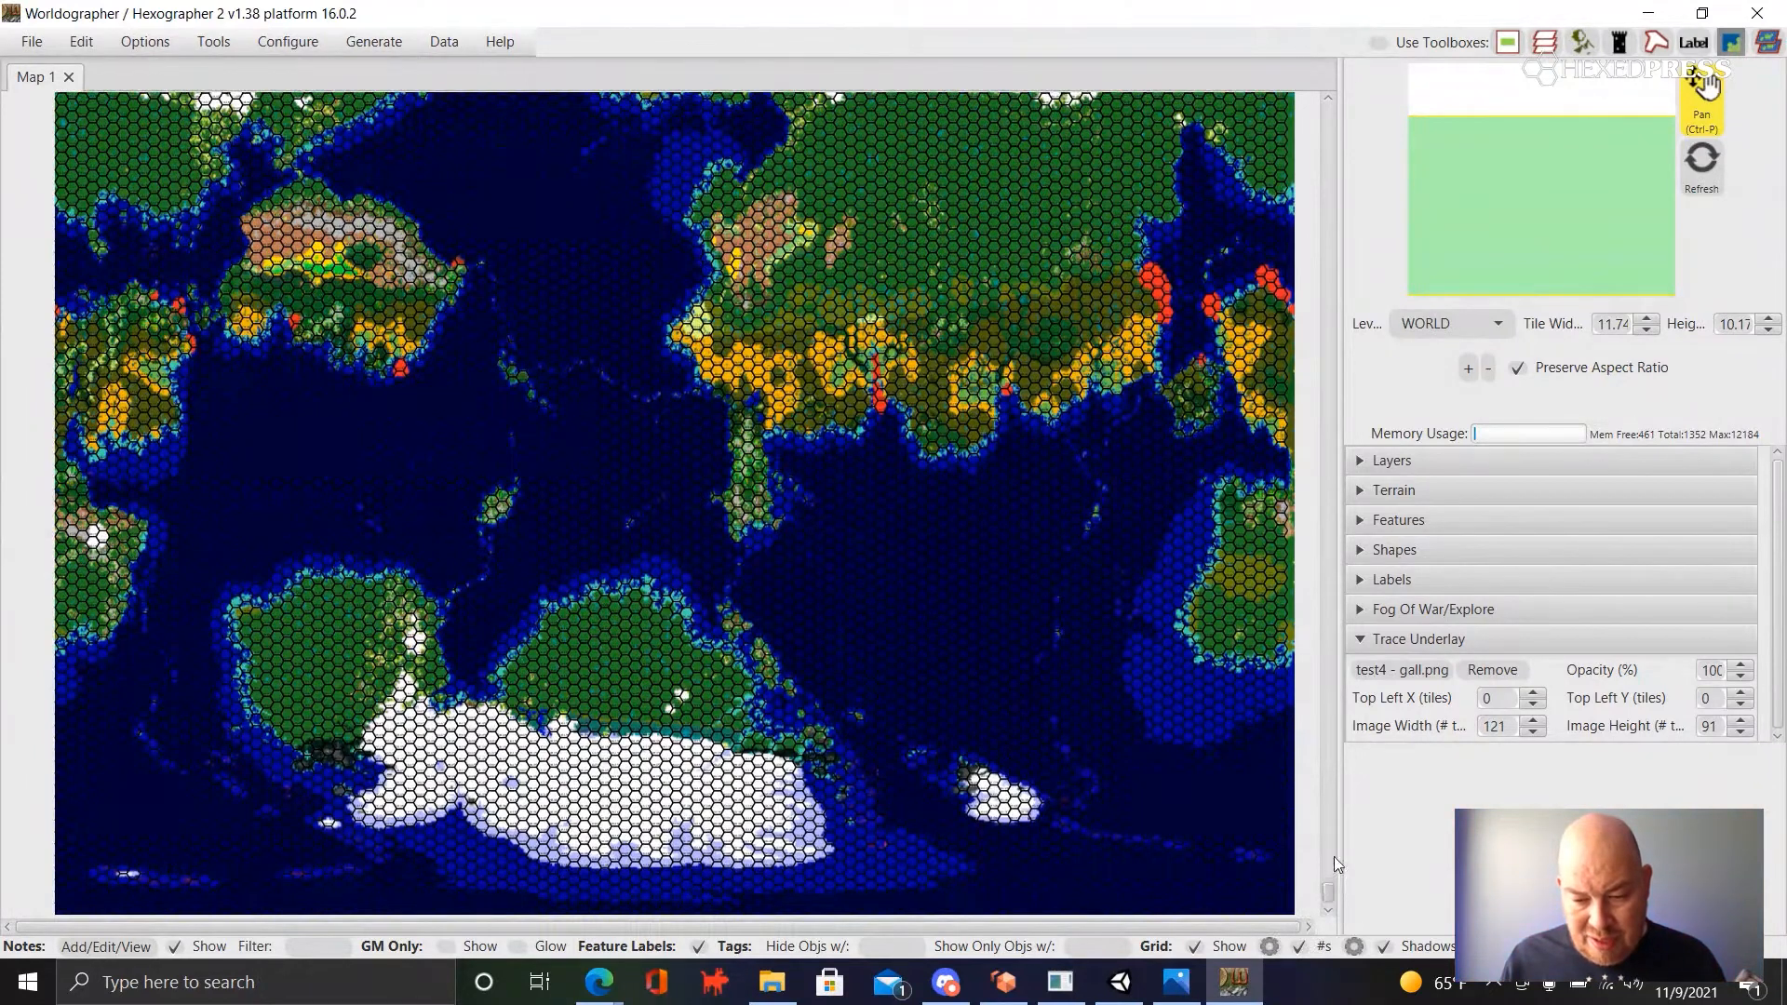
{"action": "scroll", "coordinate": [1333, 864], "scroll_direction": "up", "scroll_amount": 1}
{"action": "scroll", "coordinate": [1335, 674], "scroll_direction": "up", "scroll_amount": 4}
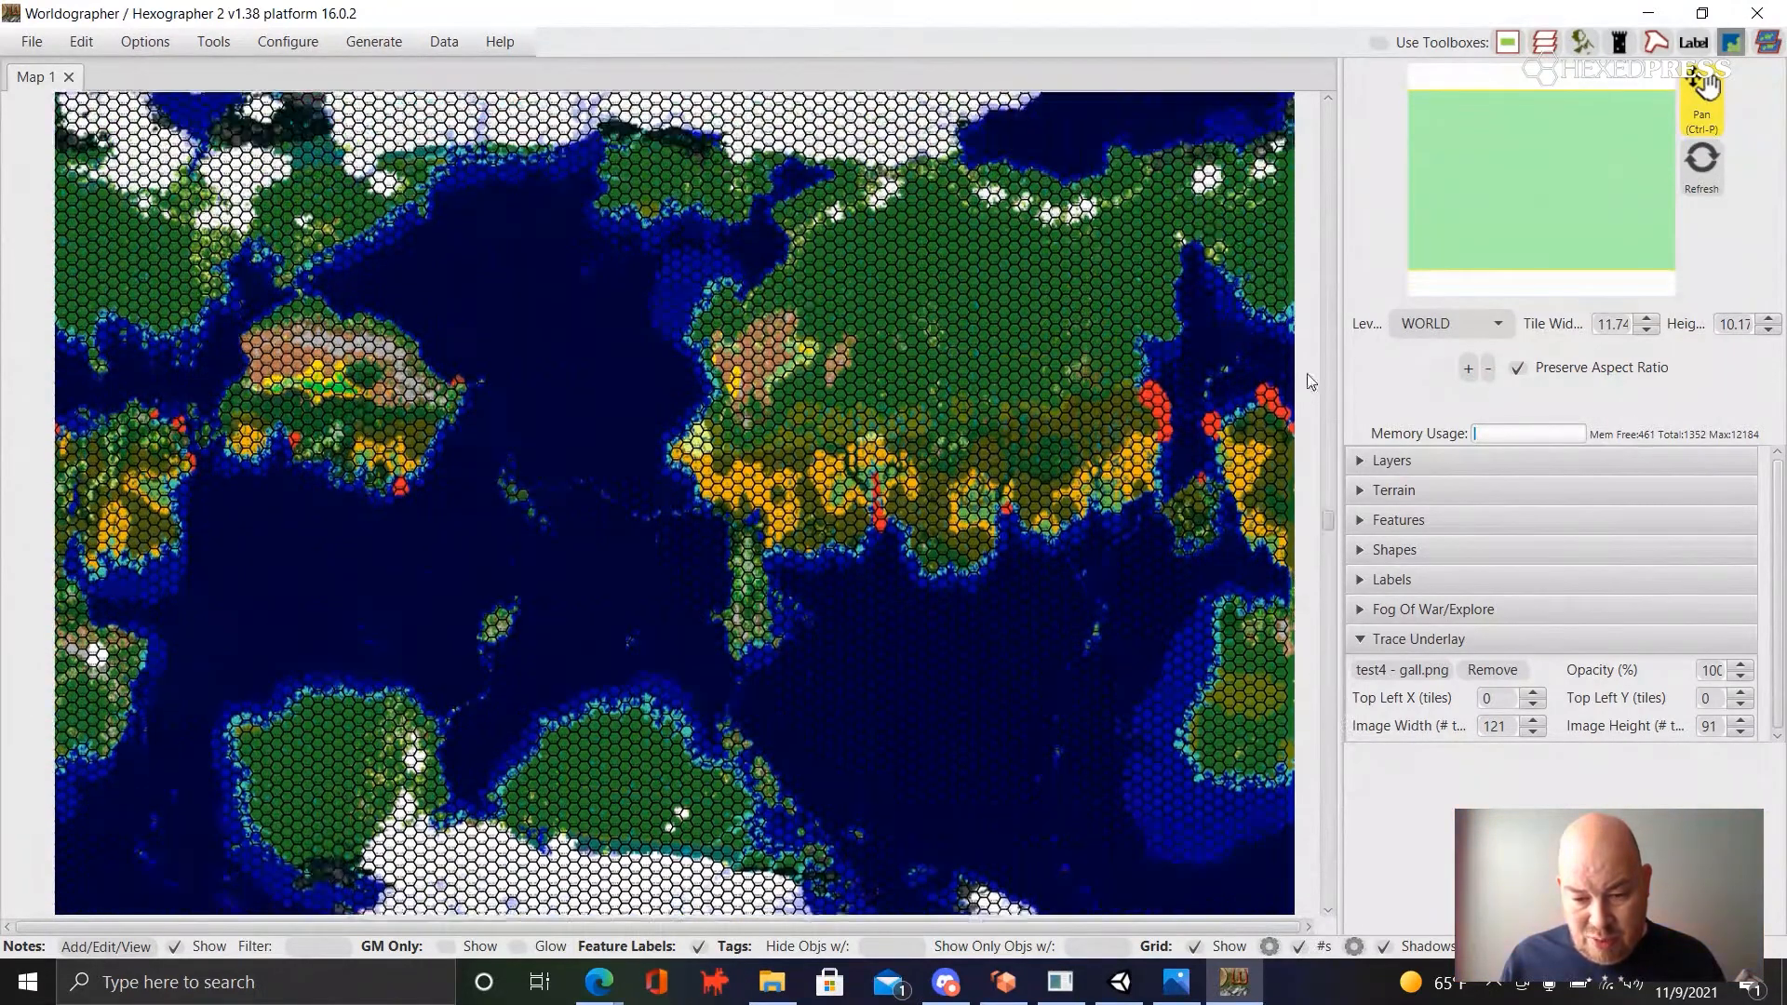
{"action": "scroll", "coordinate": [1315, 102], "scroll_direction": "up", "scroll_amount": 1}
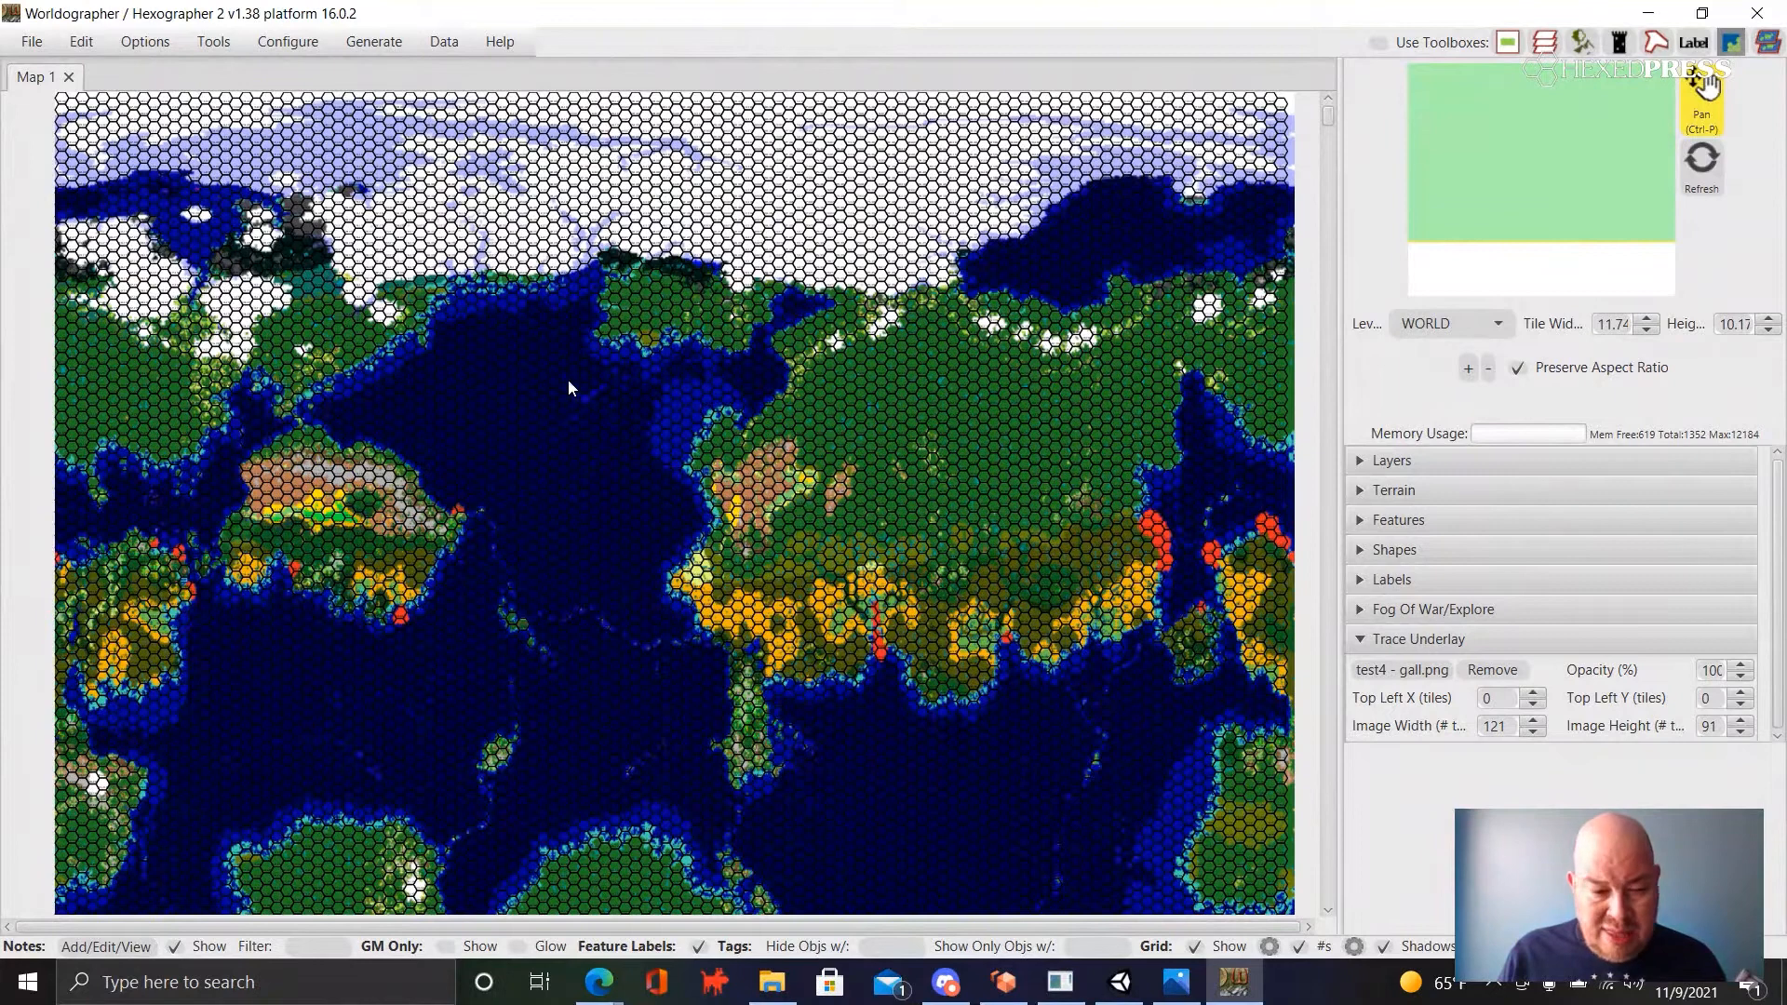
{"action": "scroll", "coordinate": [348, 505], "scroll_direction": "up", "scroll_amount": 2}
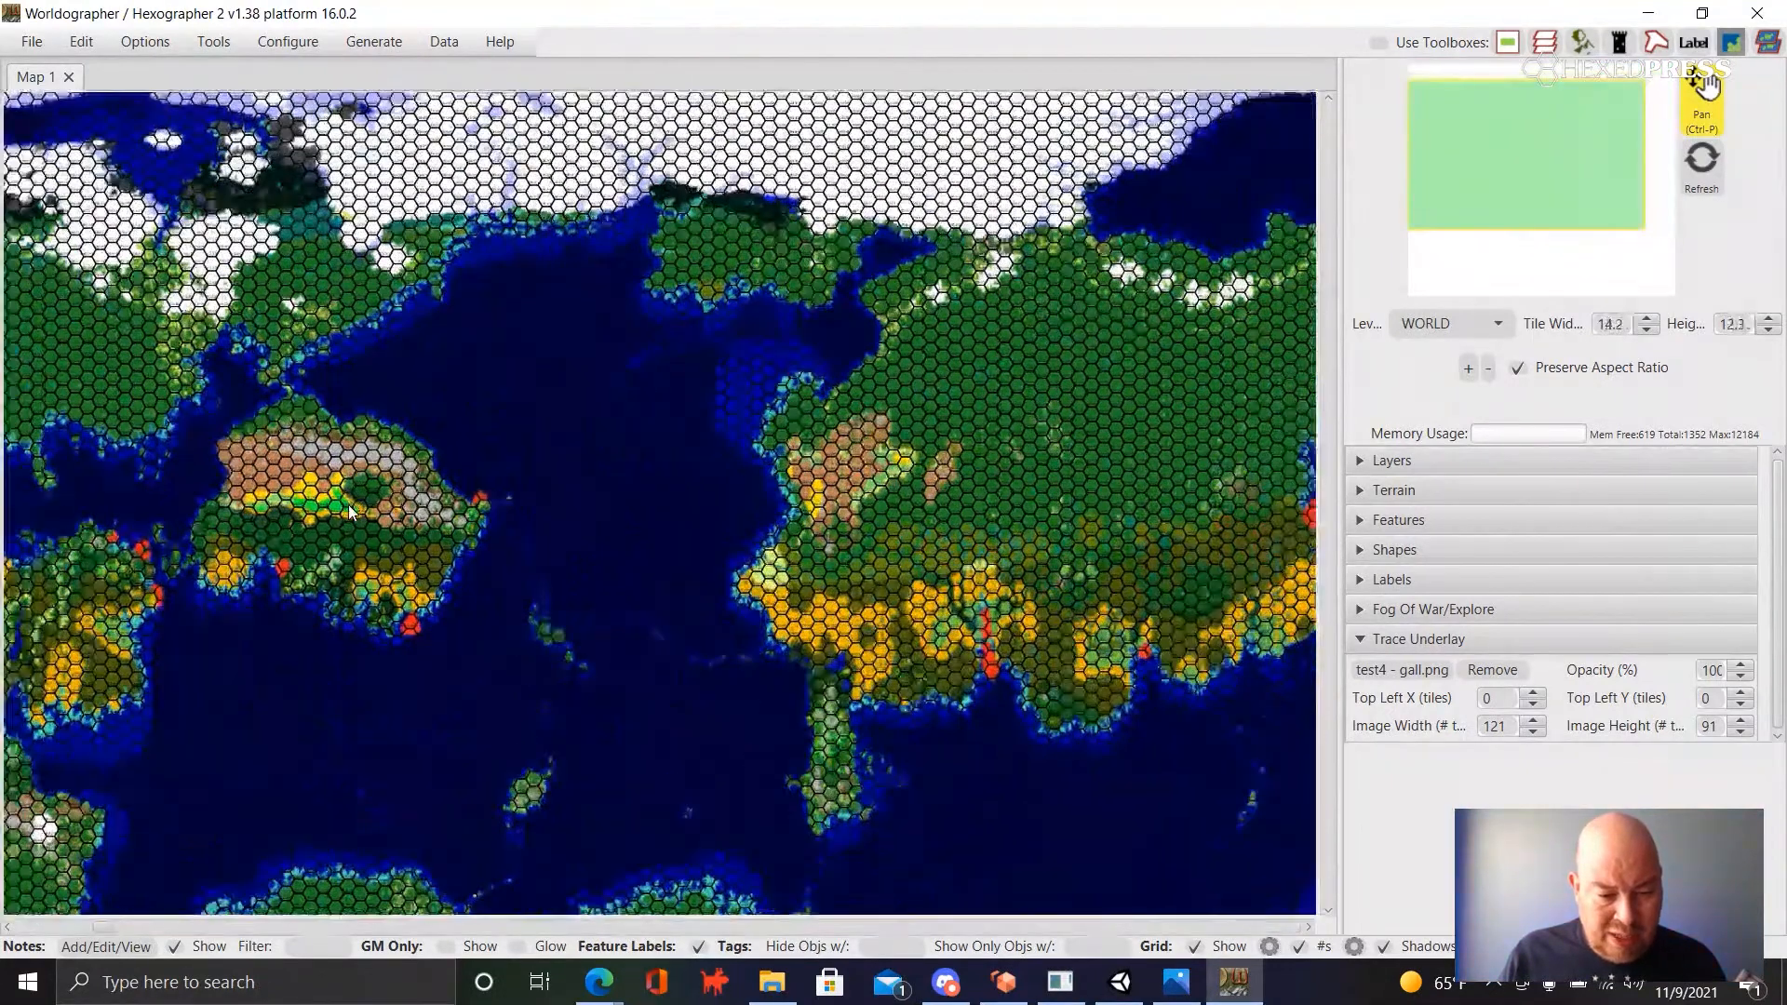
{"action": "scroll", "coordinate": [349, 504], "scroll_direction": "up", "scroll_amount": 6}
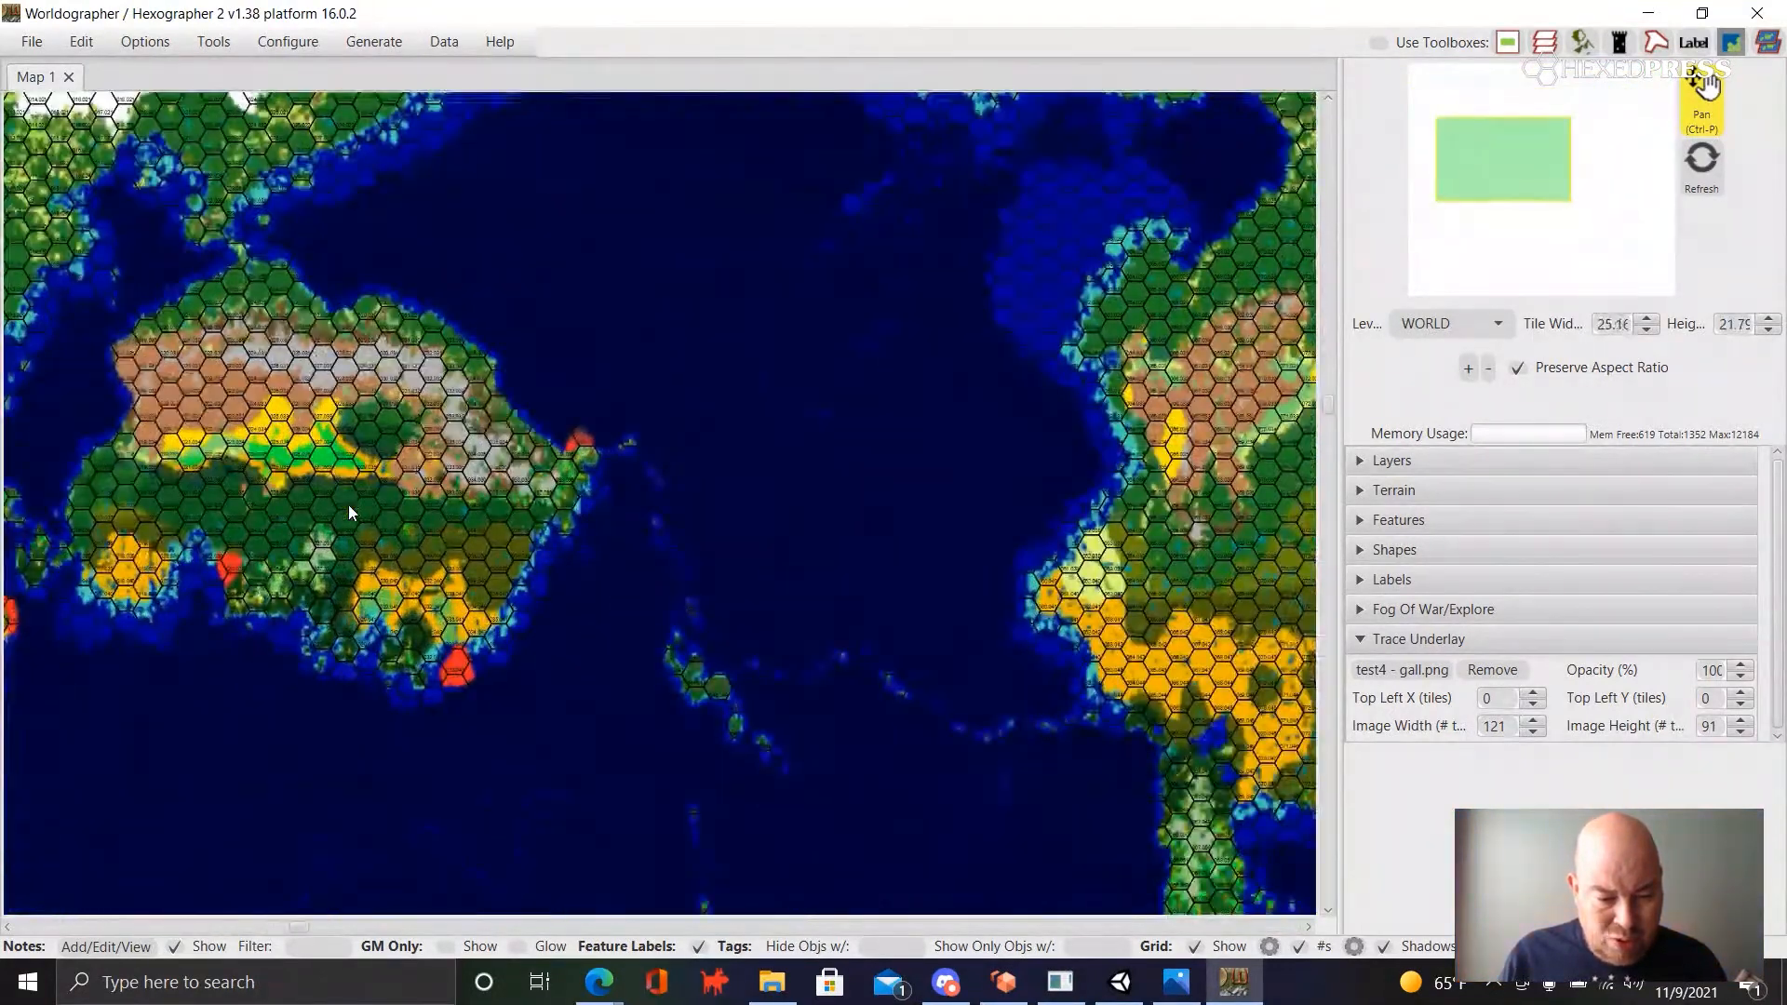
{"action": "left_click_drag", "start_coordinate": [349, 504], "coordinate": [886, 572]}
{"action": "scroll", "coordinate": [848, 578], "scroll_direction": "up", "scroll_amount": 1}
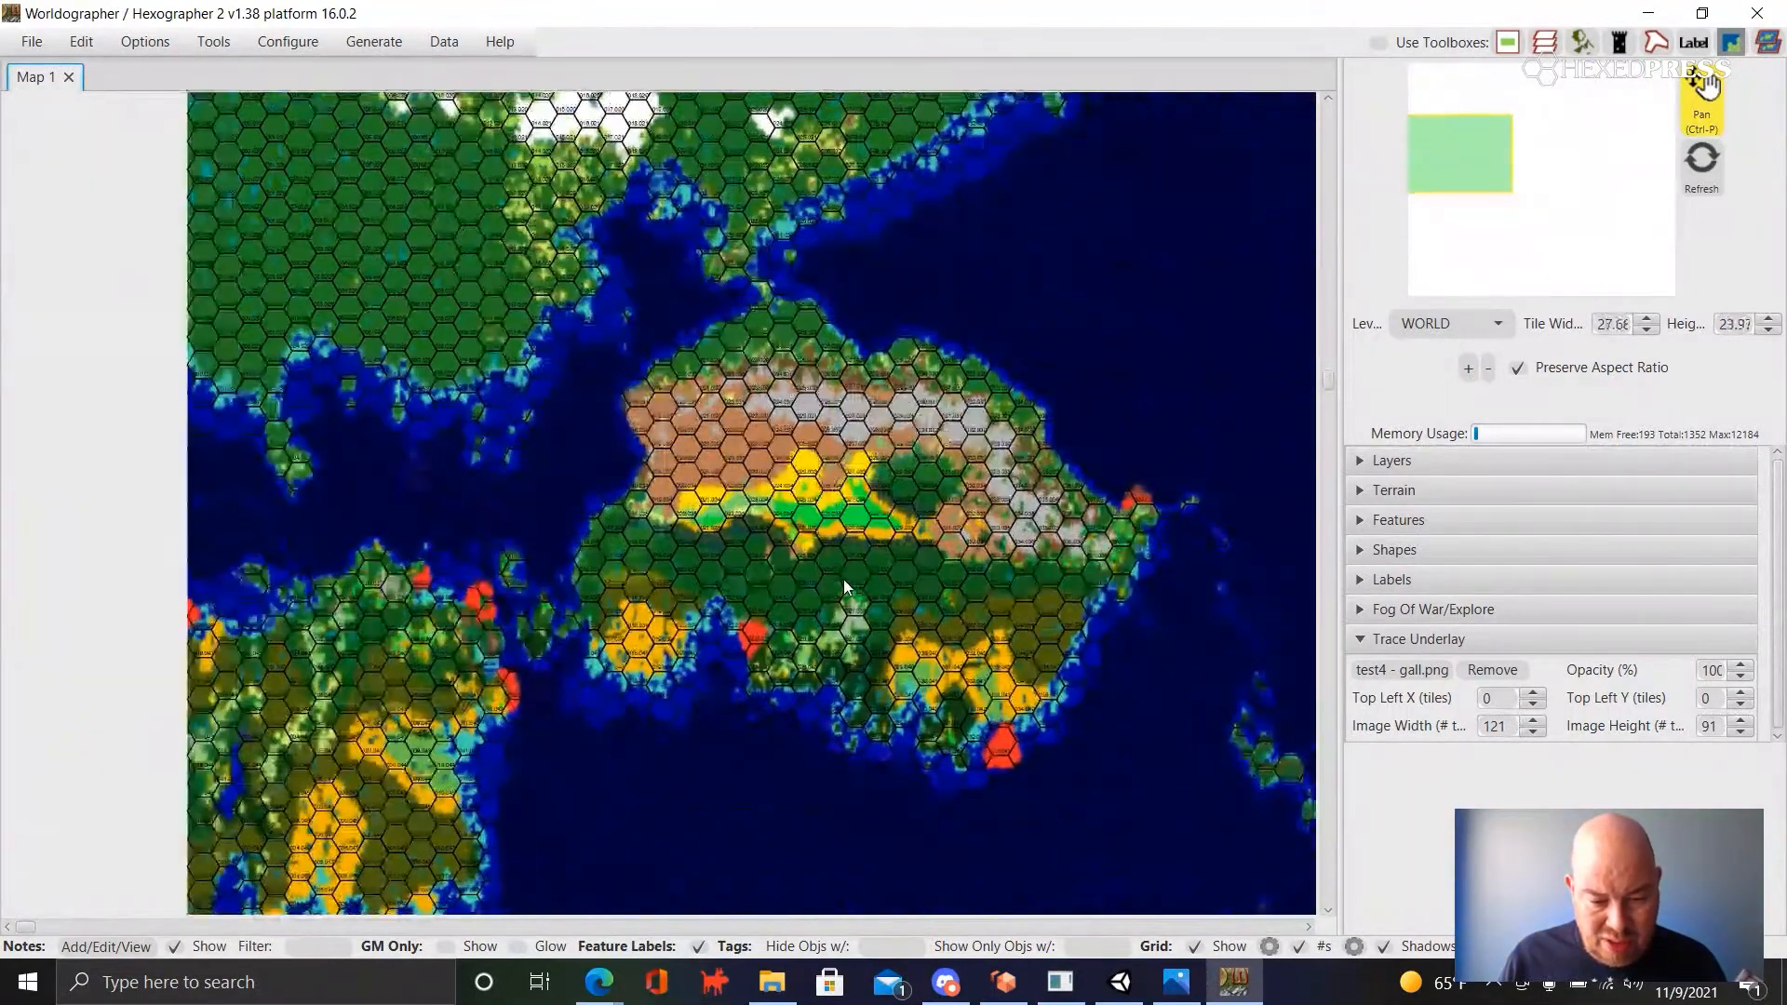
{"action": "scroll", "coordinate": [843, 579], "scroll_direction": "up", "scroll_amount": 4}
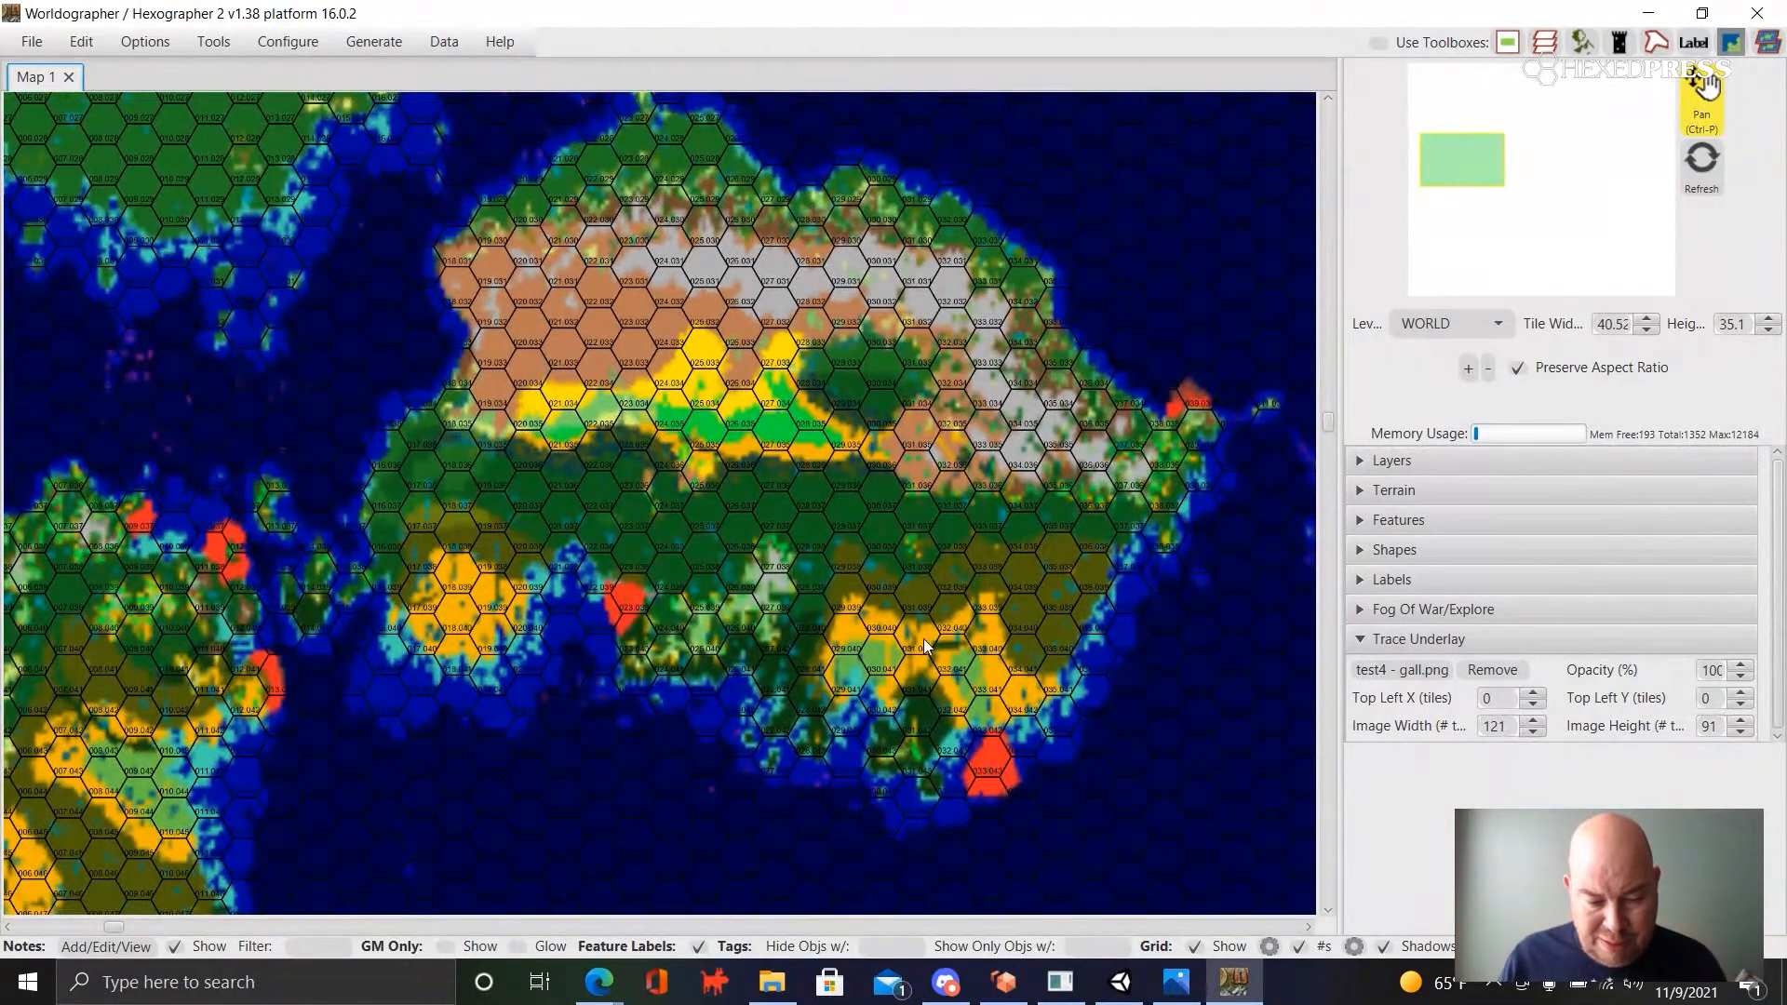
{"action": "left_click_drag", "start_coordinate": [687, 462], "coordinate": [663, 522]}
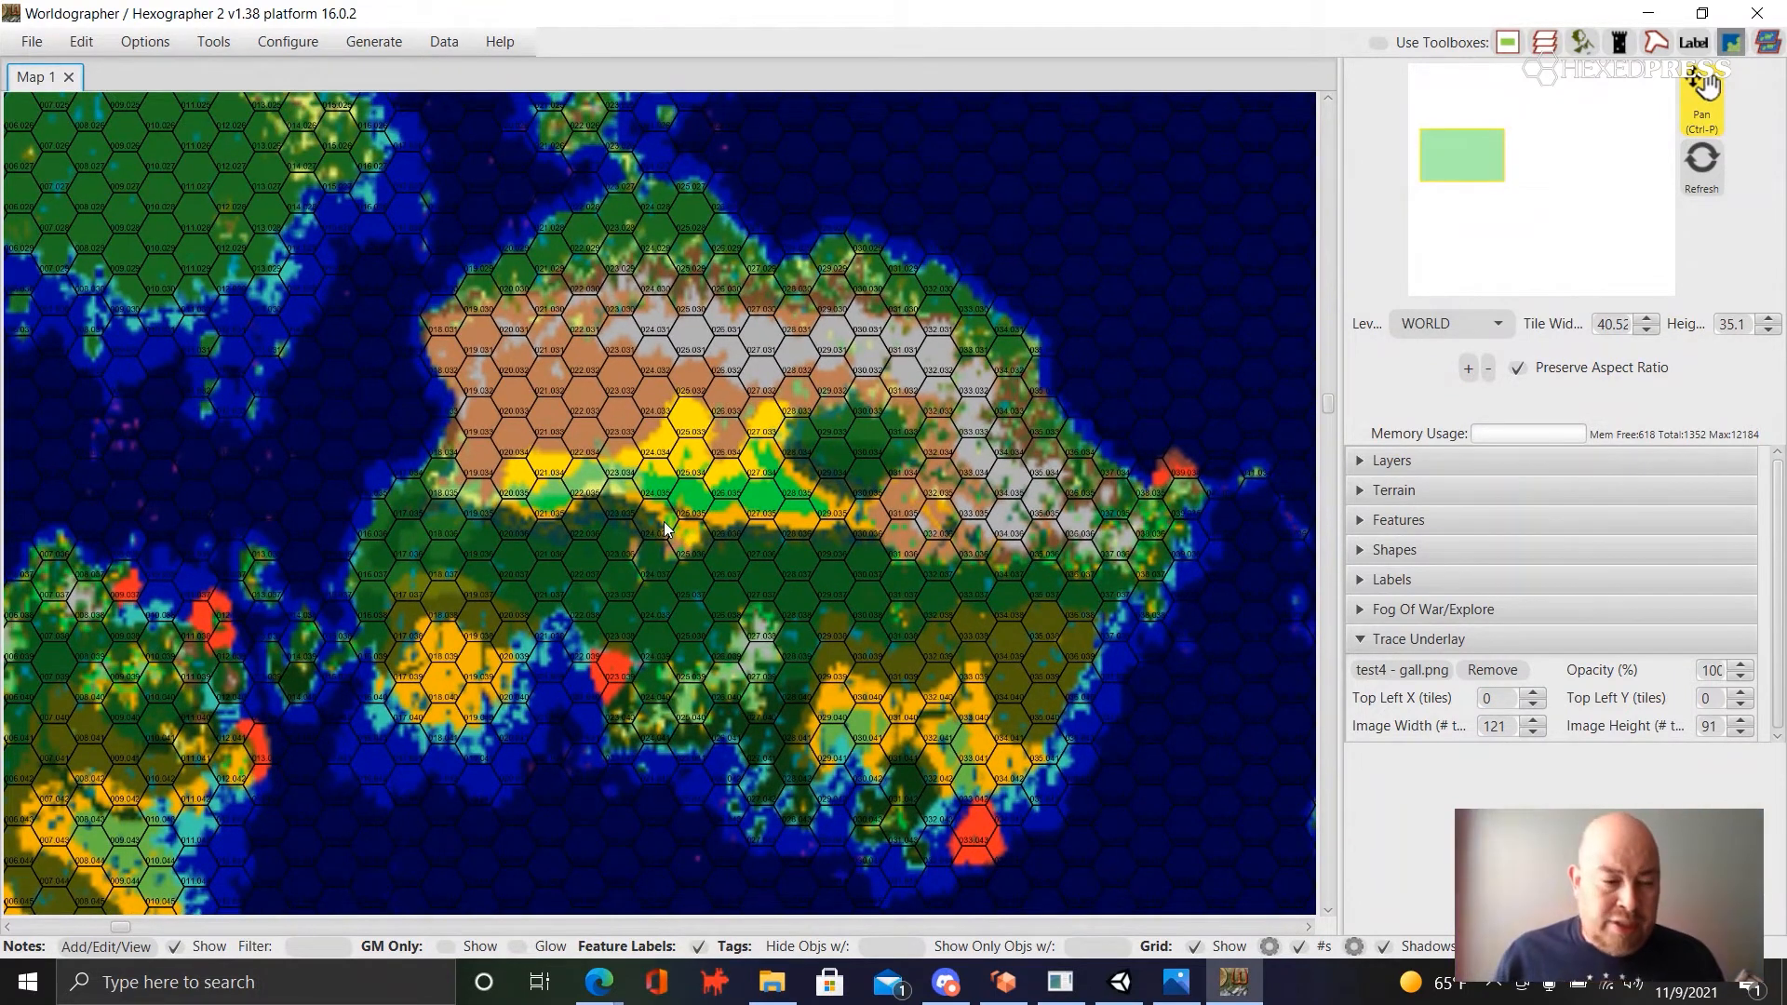
- Start converting the trace underlay with the Classic terrain set and look through the terrain types on offer
{"action": "left_click", "coordinate": [199, 41]}
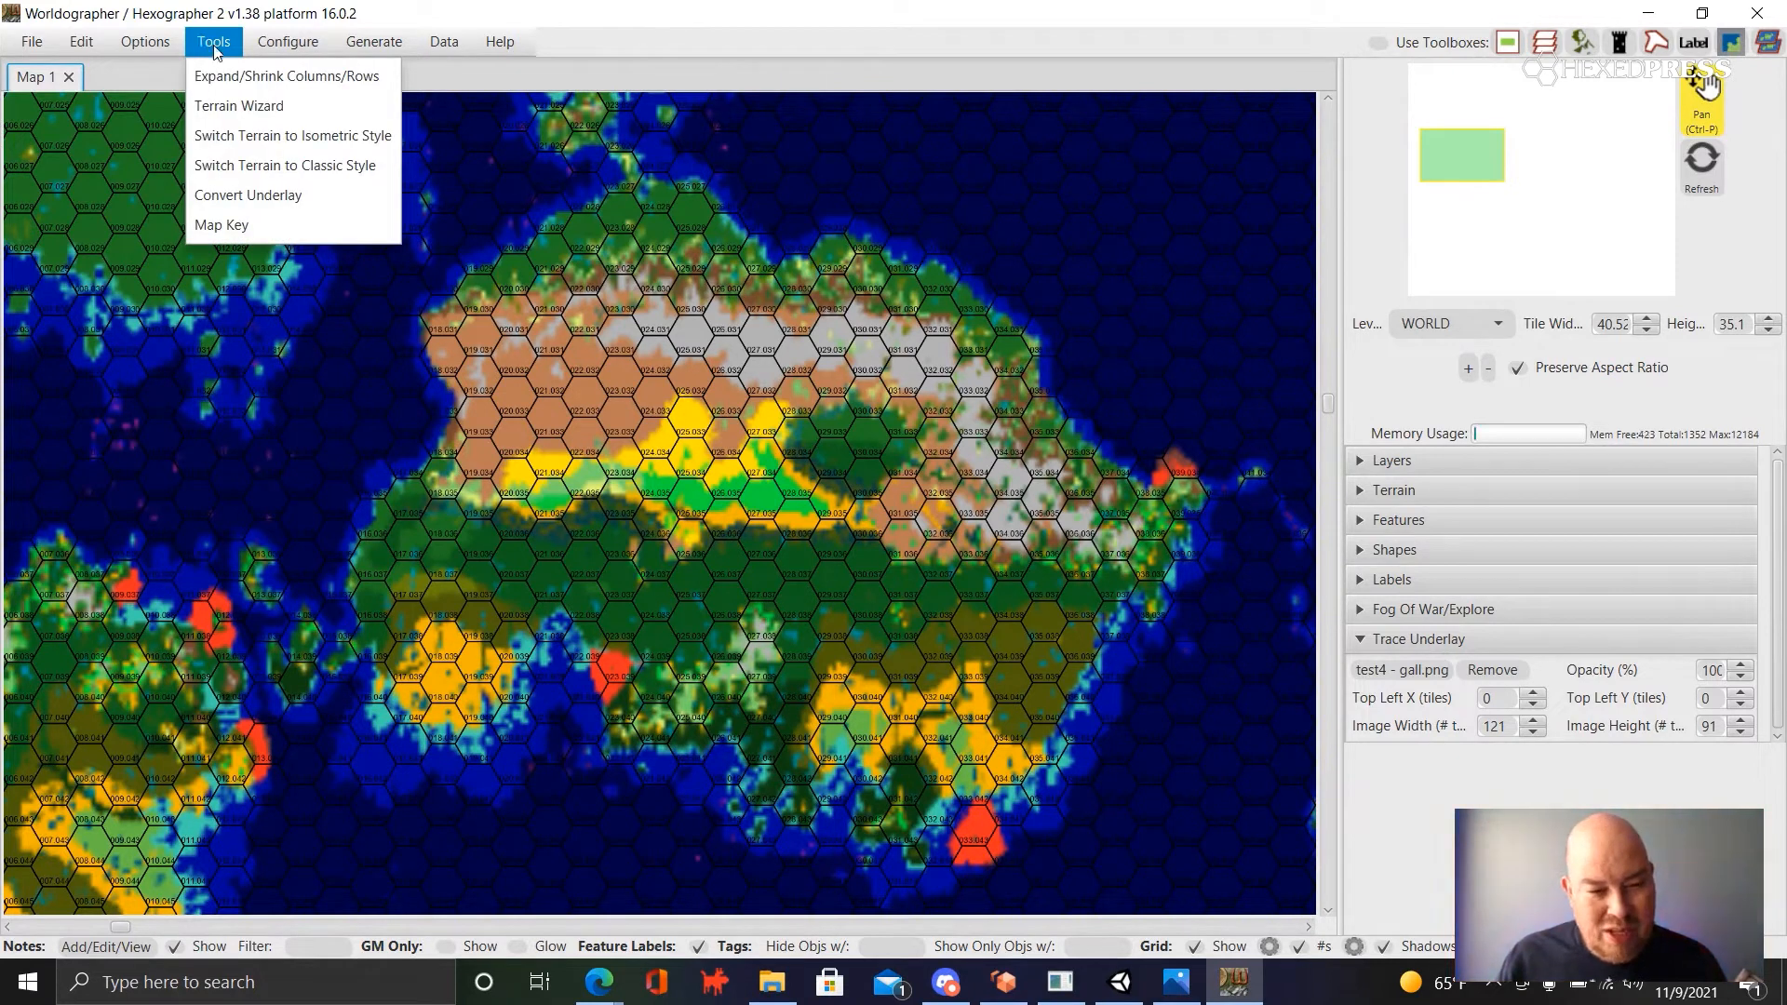
{"action": "left_click", "coordinate": [270, 199]}
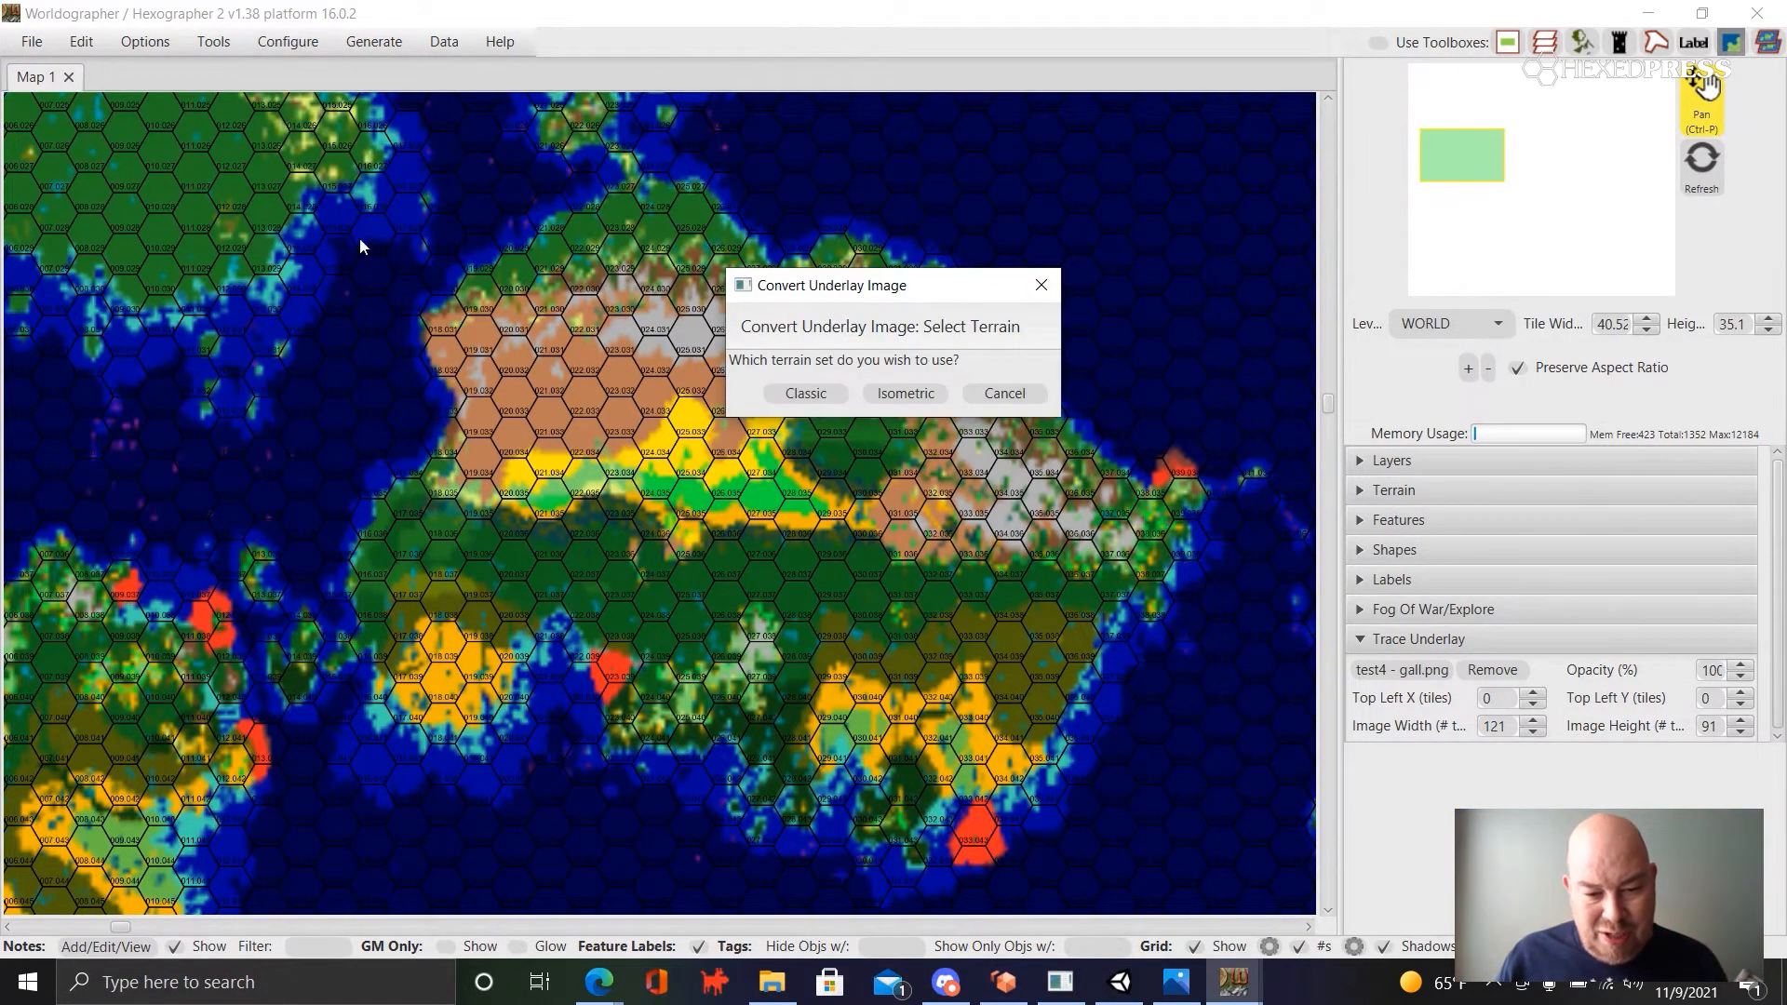
{"action": "left_click", "coordinate": [824, 395]}
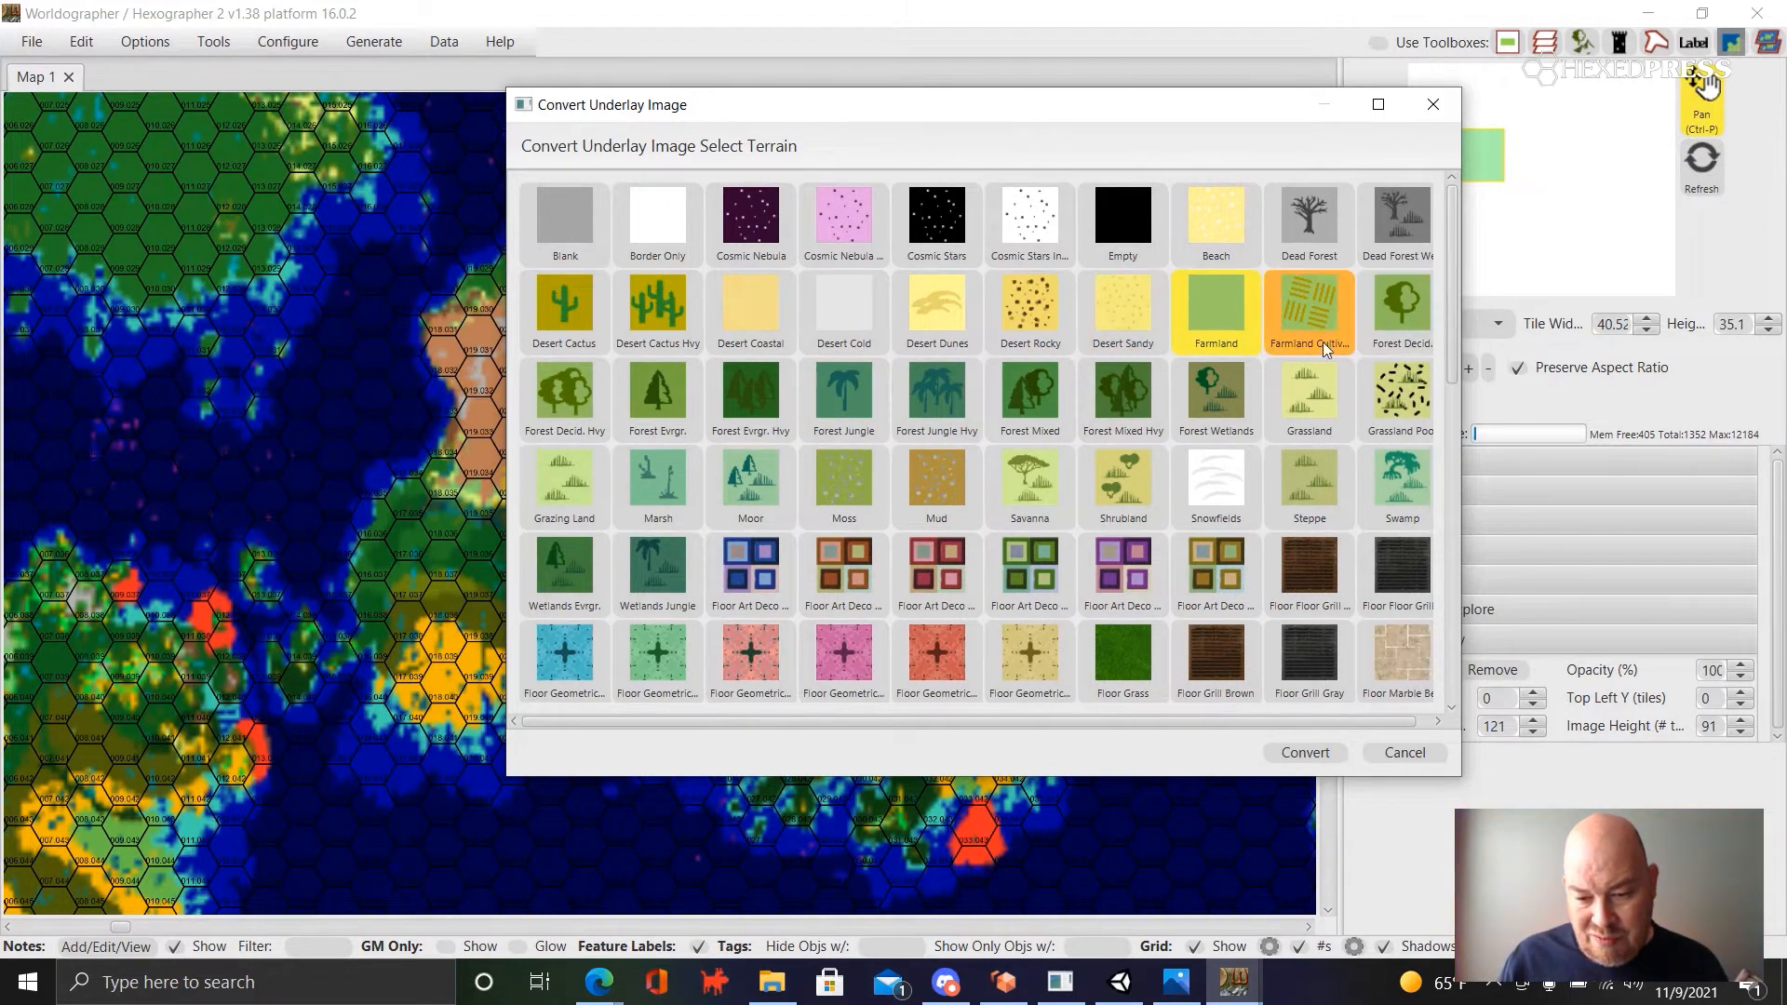
{"action": "scroll", "coordinate": [1214, 372], "scroll_direction": "down", "scroll_amount": 4}
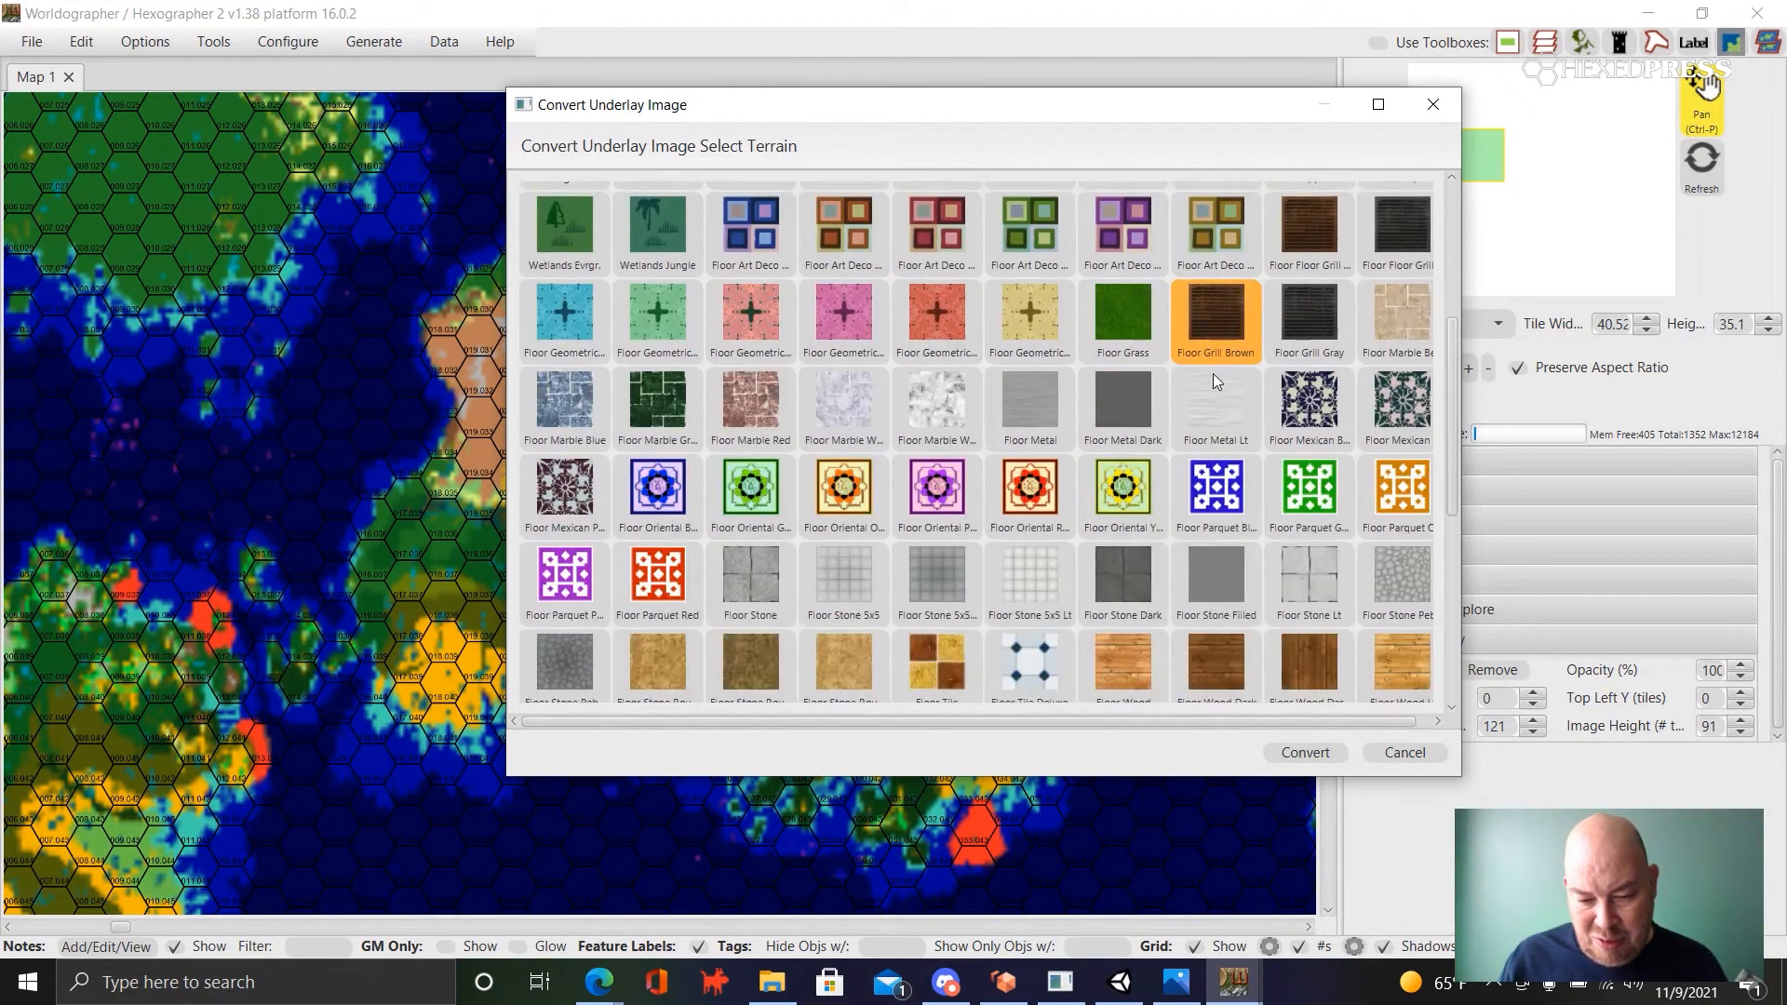
{"action": "scroll", "coordinate": [1214, 372], "scroll_direction": "down", "scroll_amount": 5}
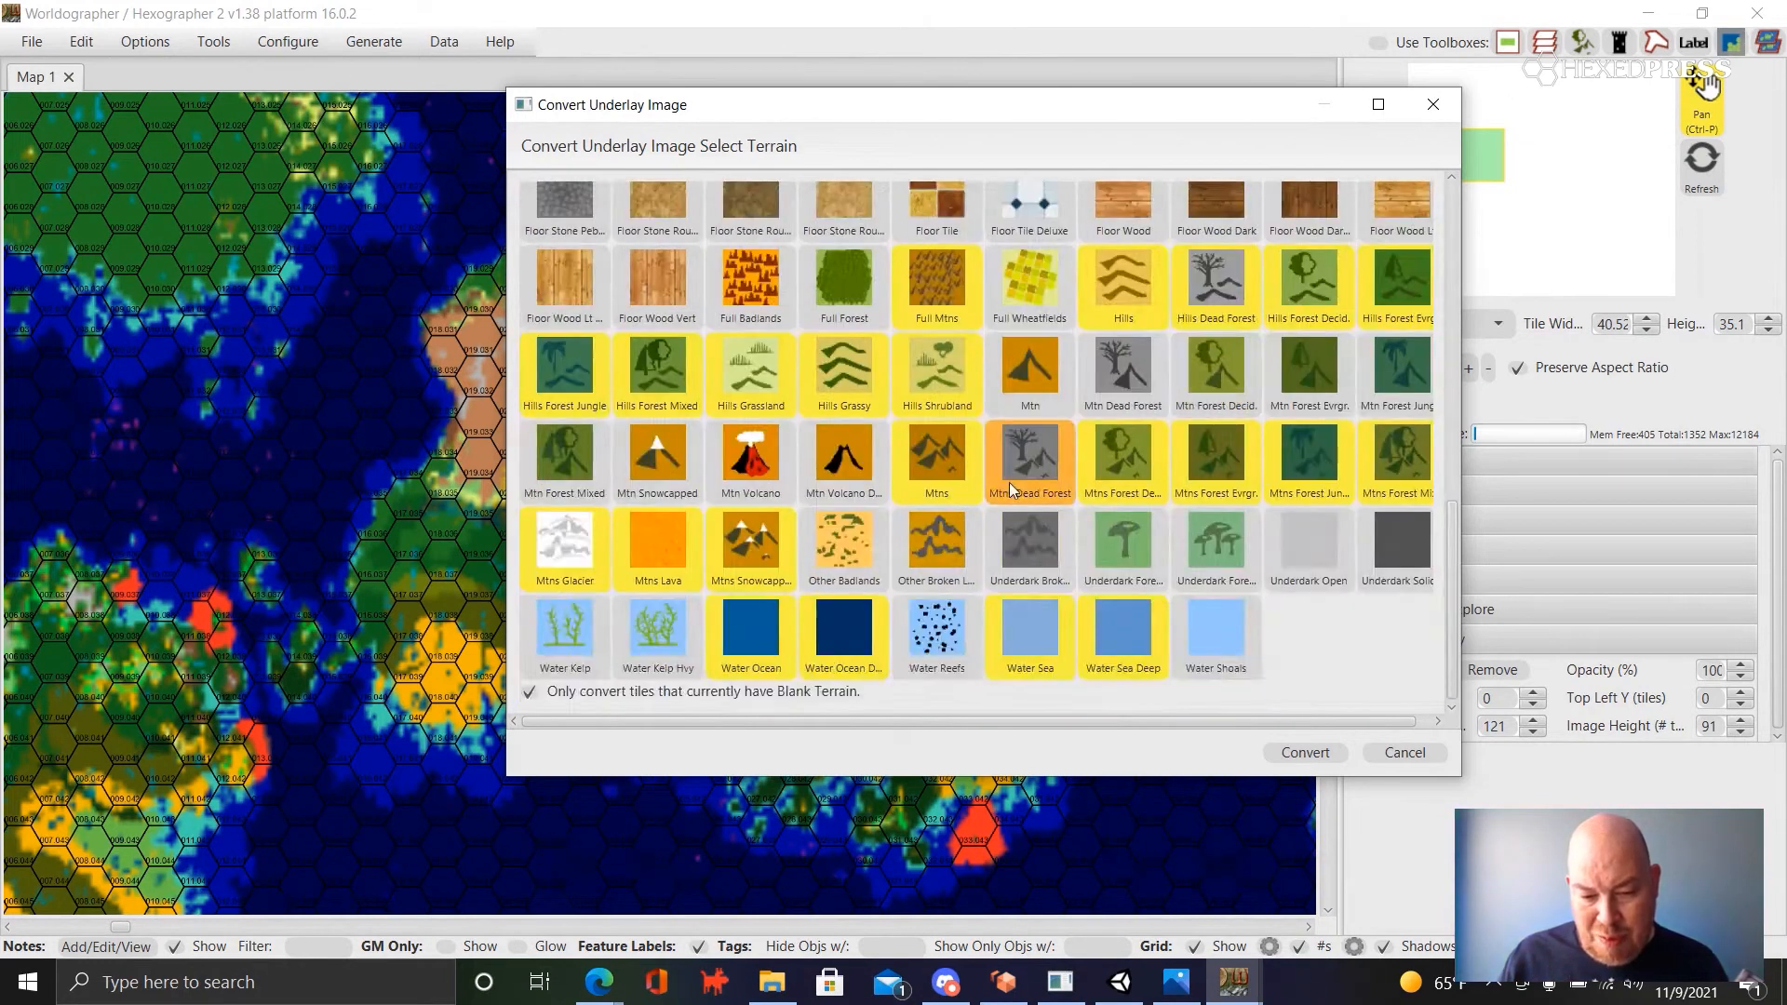
{"action": "scroll", "coordinate": [1326, 592], "scroll_direction": "up", "scroll_amount": 6}
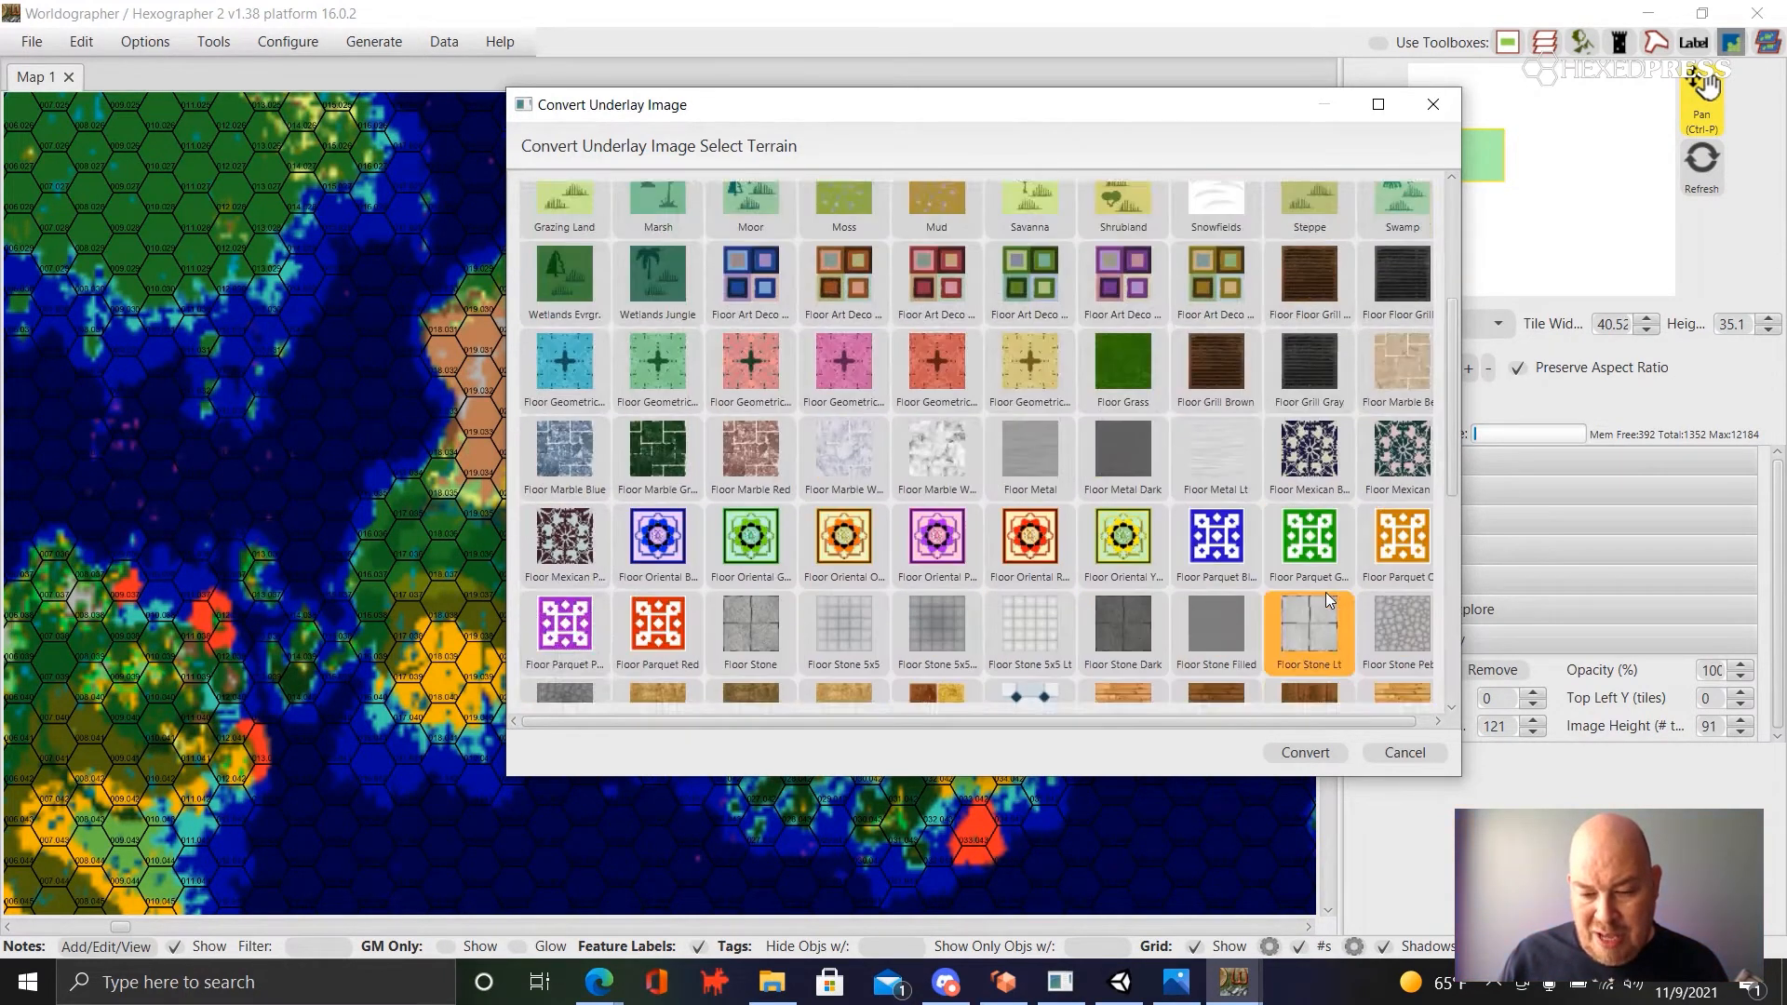
{"action": "scroll", "coordinate": [1325, 592], "scroll_direction": "up", "scroll_amount": 3}
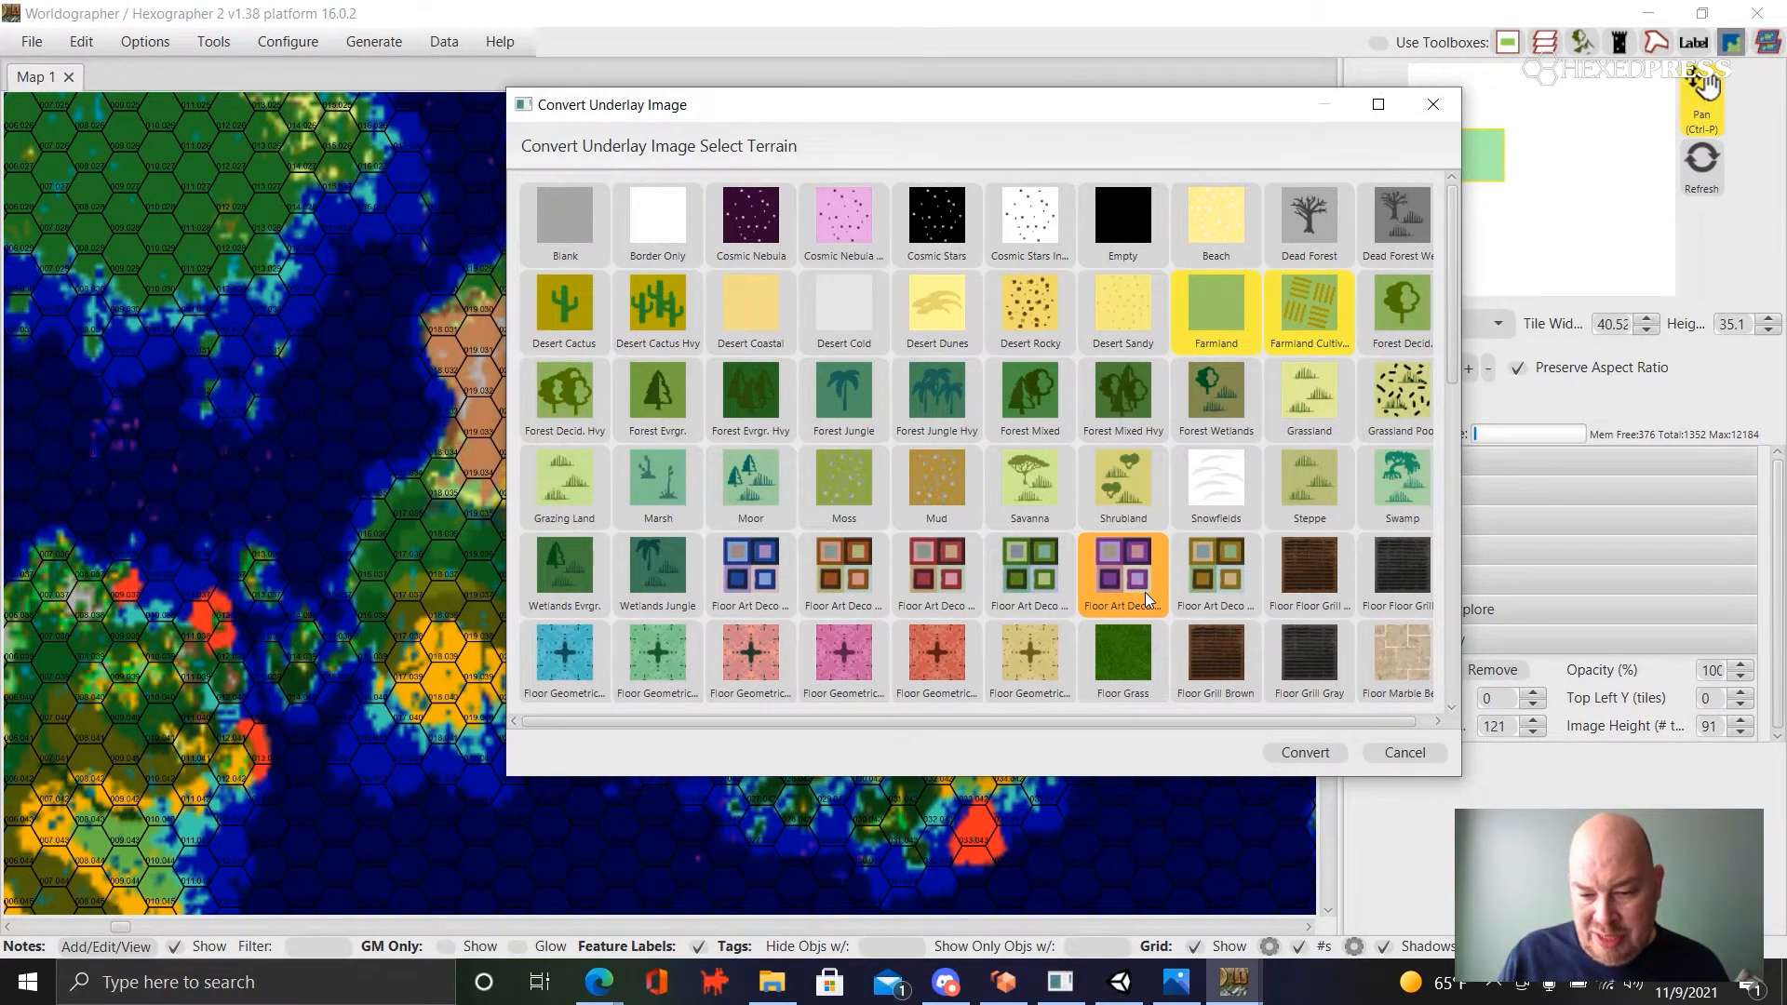
- Exclude Full Mtns, Mtns Lava and Mtns Snowcapped from the terrain types used for the conversion
{"action": "scroll", "coordinate": [1277, 529], "scroll_direction": "down", "scroll_amount": 3}
{"action": "scroll", "coordinate": [1277, 529], "scroll_direction": "down", "scroll_amount": 12}
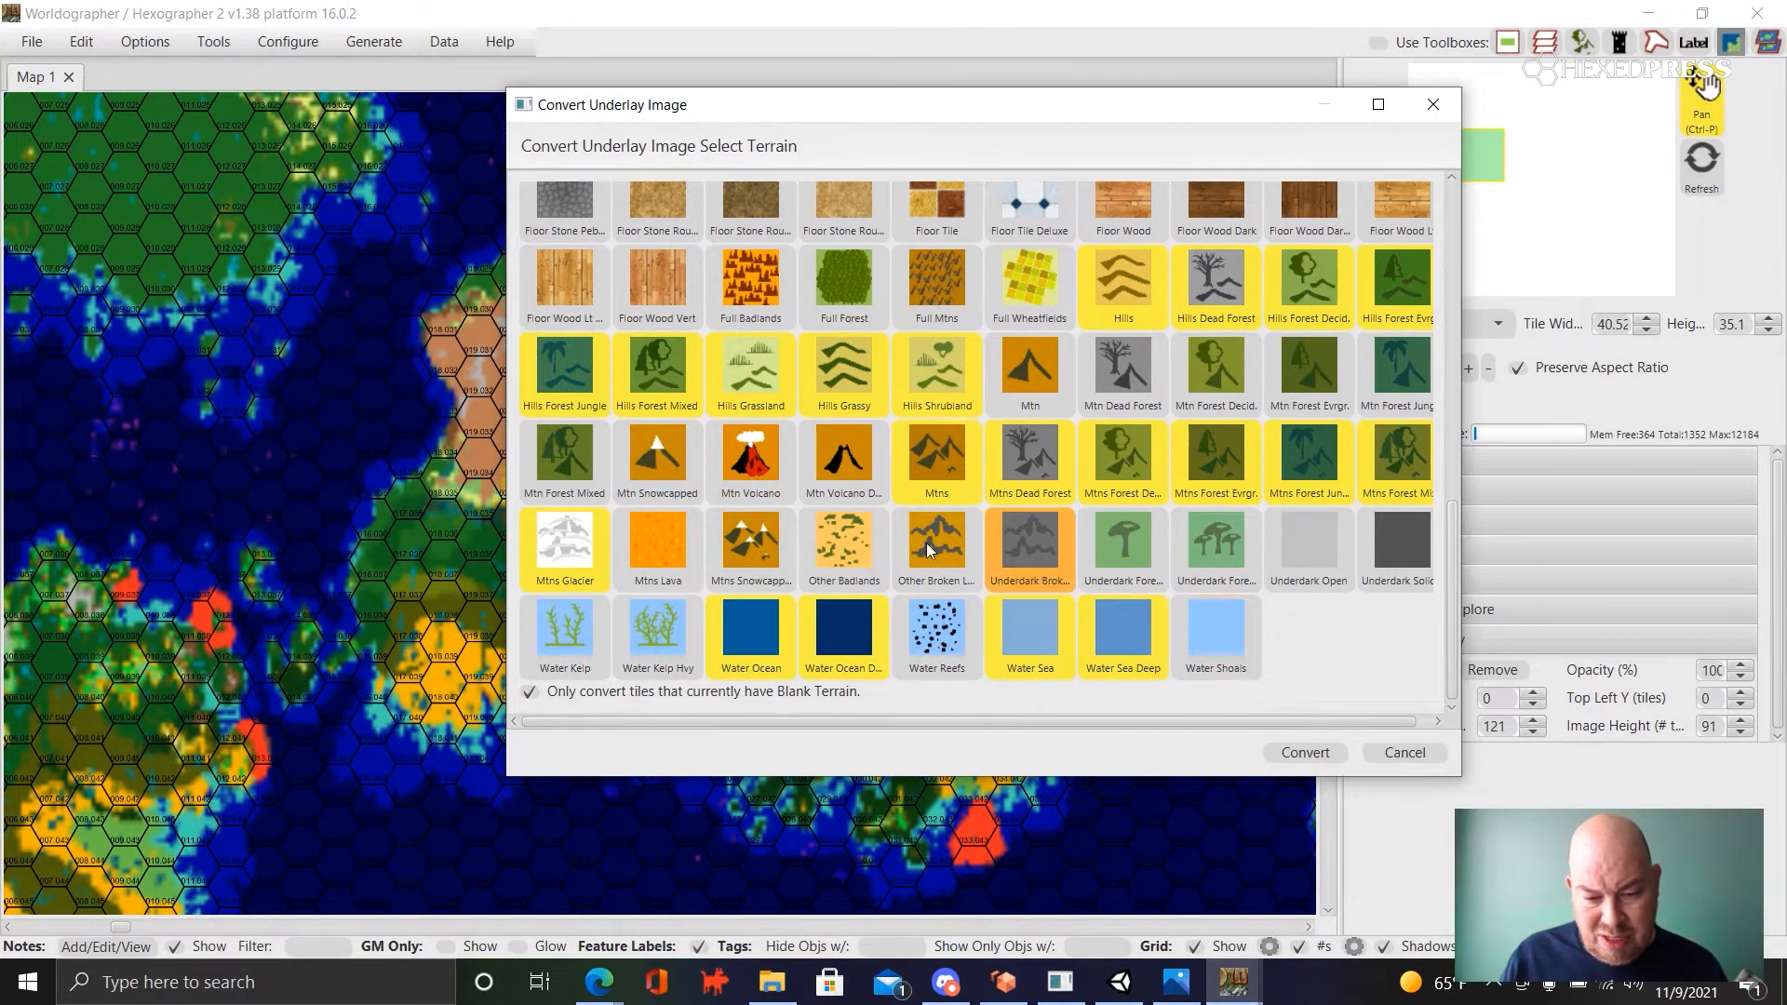
{"action": "left_click", "coordinate": [1015, 380]}
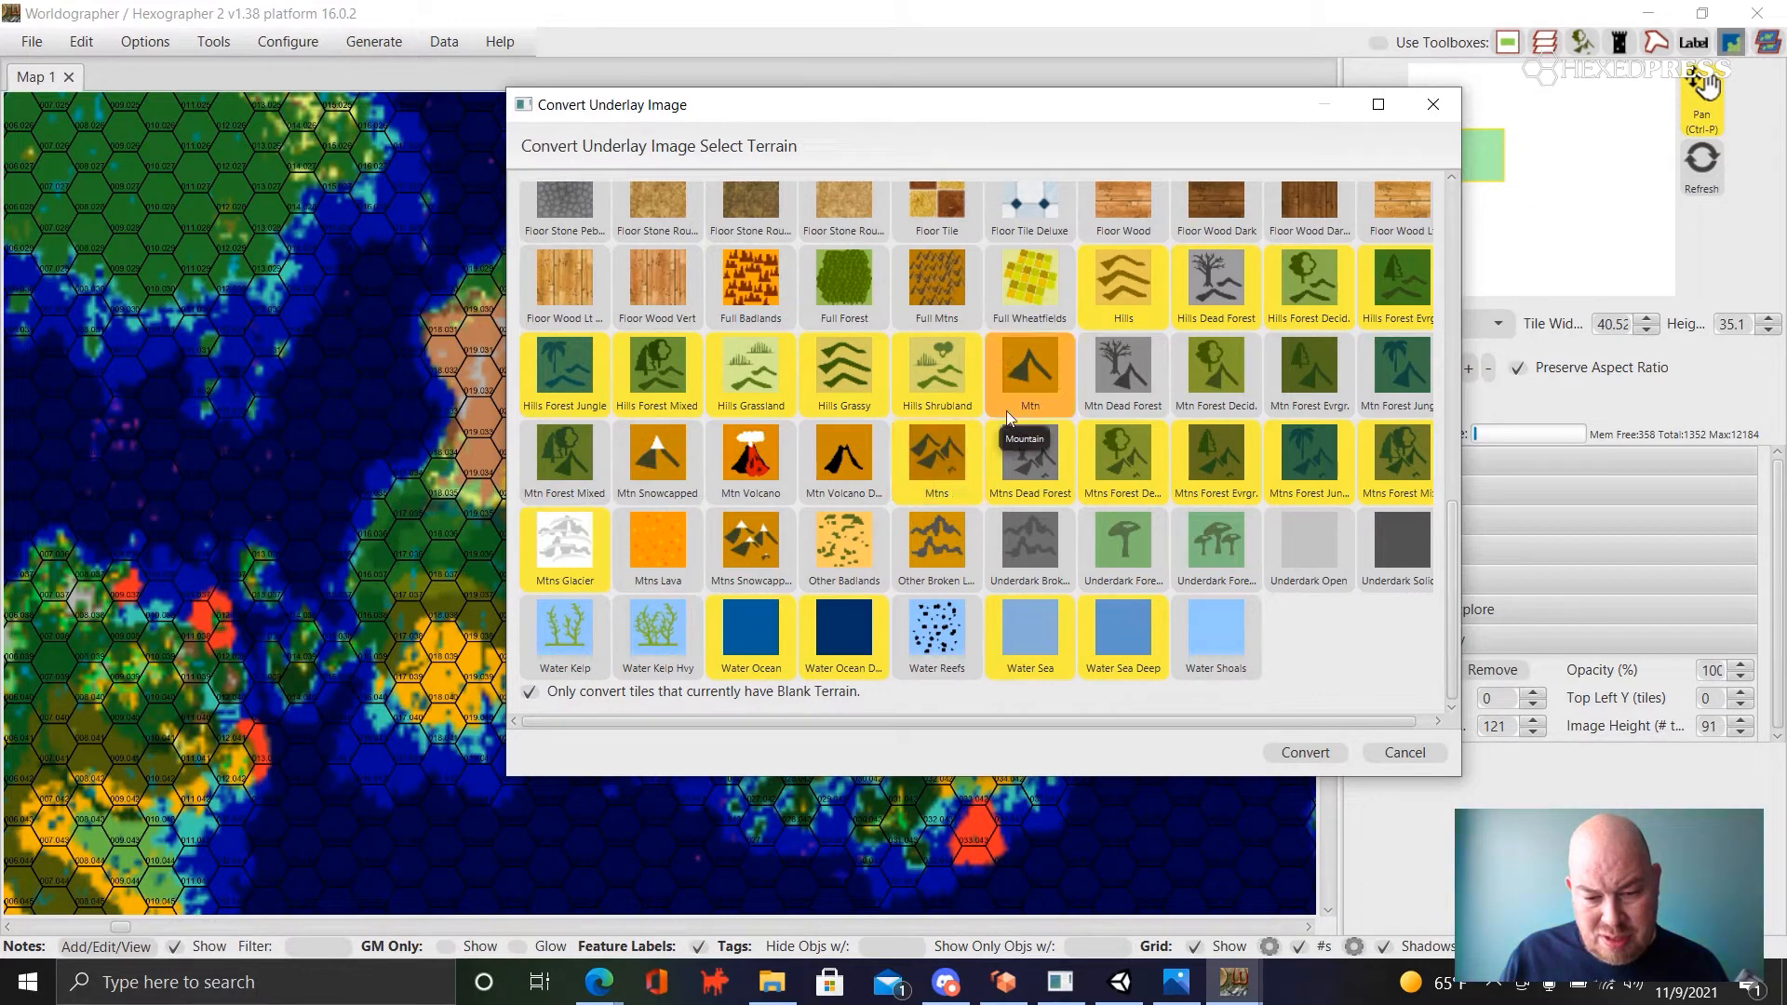
{"action": "left_click", "coordinate": [1031, 458]}
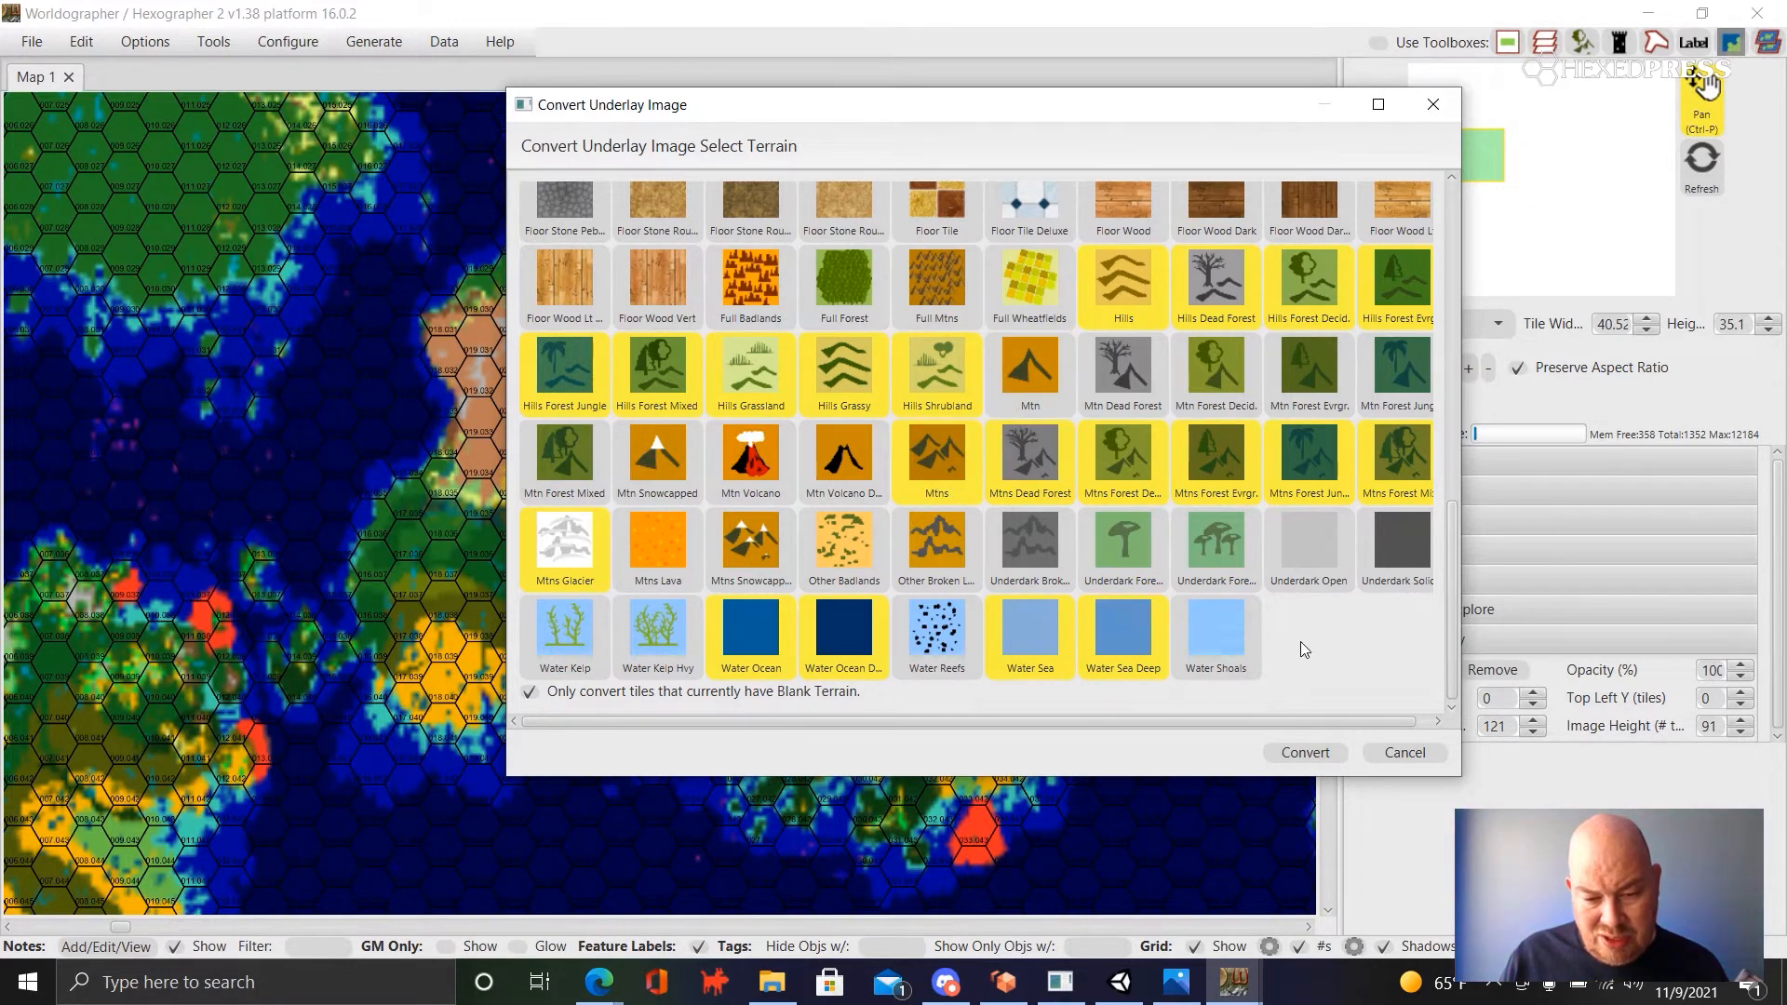
- Exclude cultivated farmland from the conversion and include the heavy deciduous, evergreen, jungle and mixed forests
{"action": "scroll", "coordinate": [1371, 661], "scroll_direction": "up", "scroll_amount": 1}
{"action": "scroll", "coordinate": [1371, 661], "scroll_direction": "up", "scroll_amount": 5}
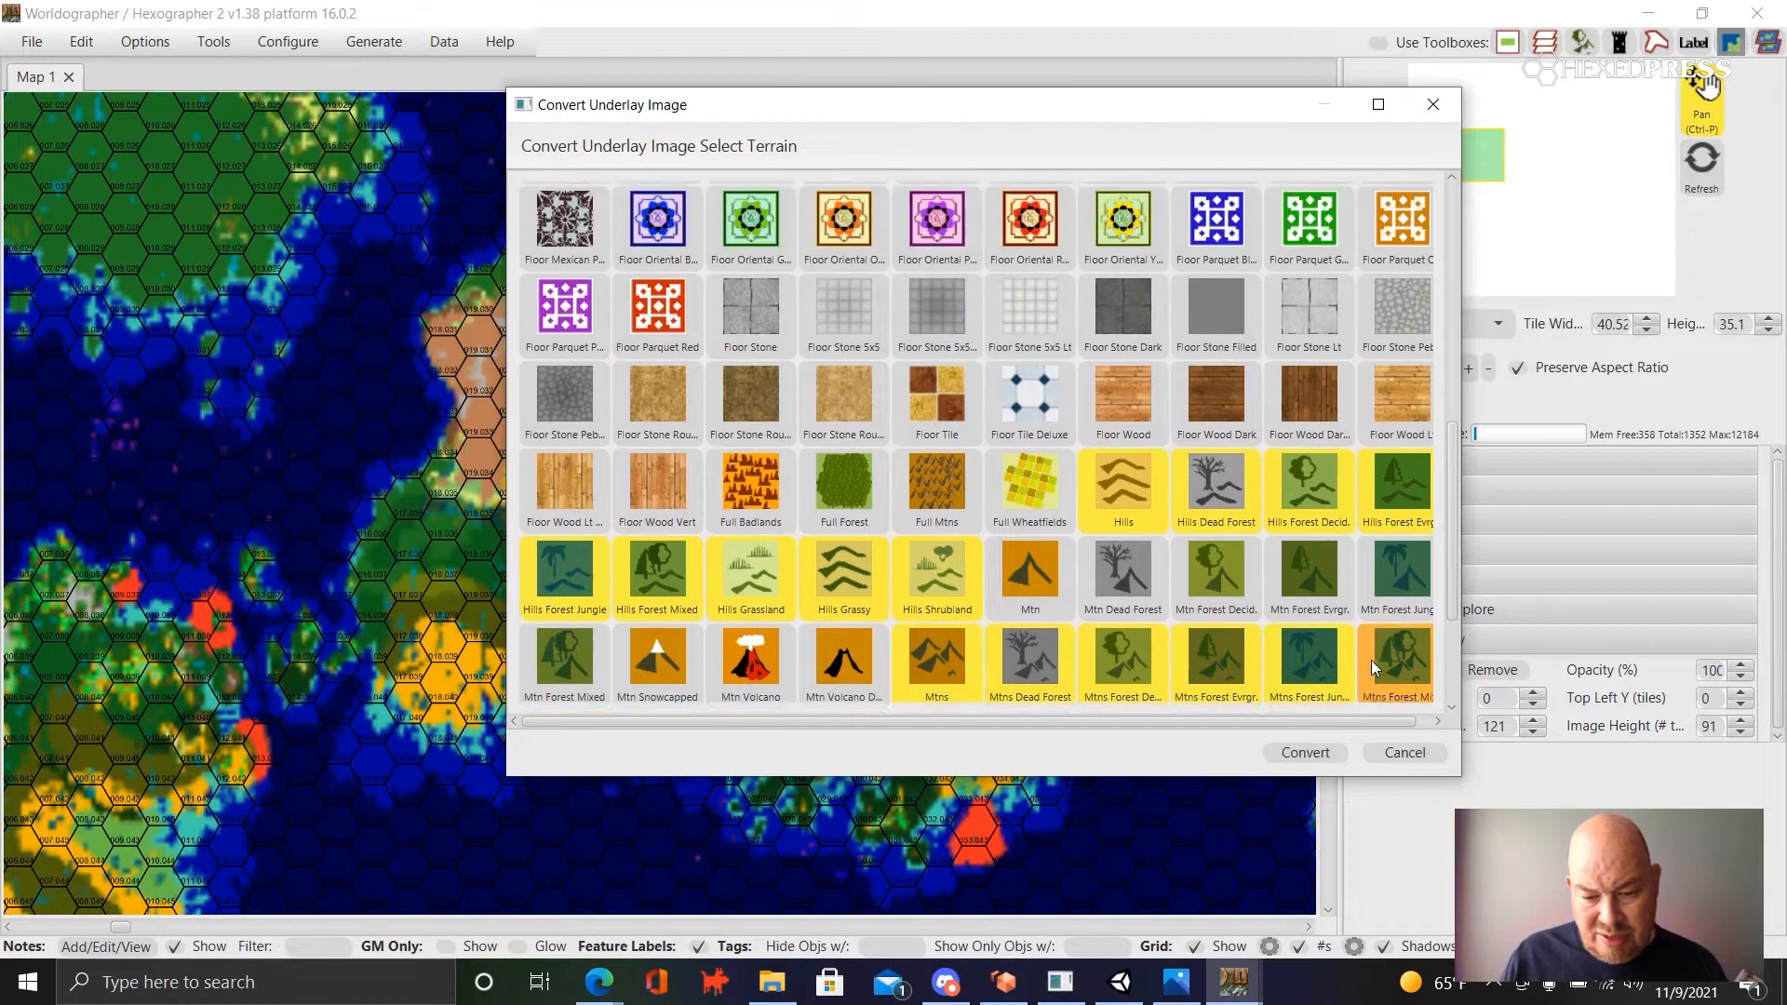
{"action": "scroll", "coordinate": [1371, 661], "scroll_direction": "up", "scroll_amount": 10}
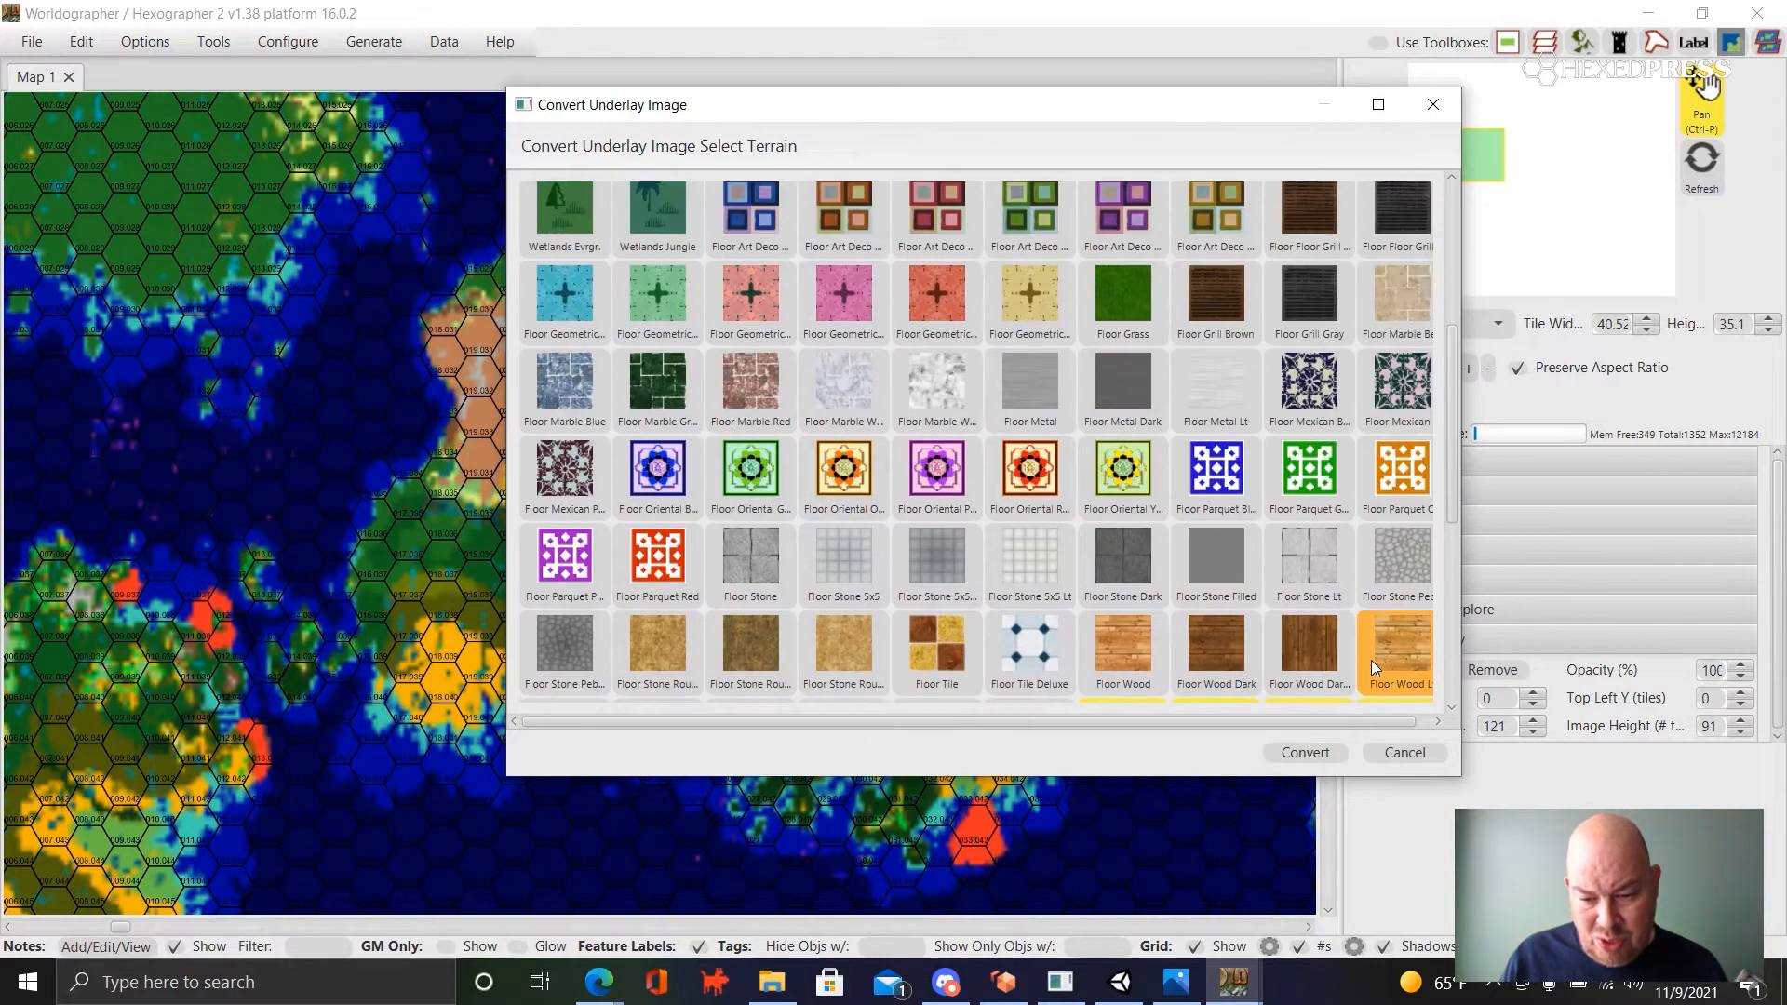
{"action": "scroll", "coordinate": [1371, 661], "scroll_direction": "up", "scroll_amount": 2}
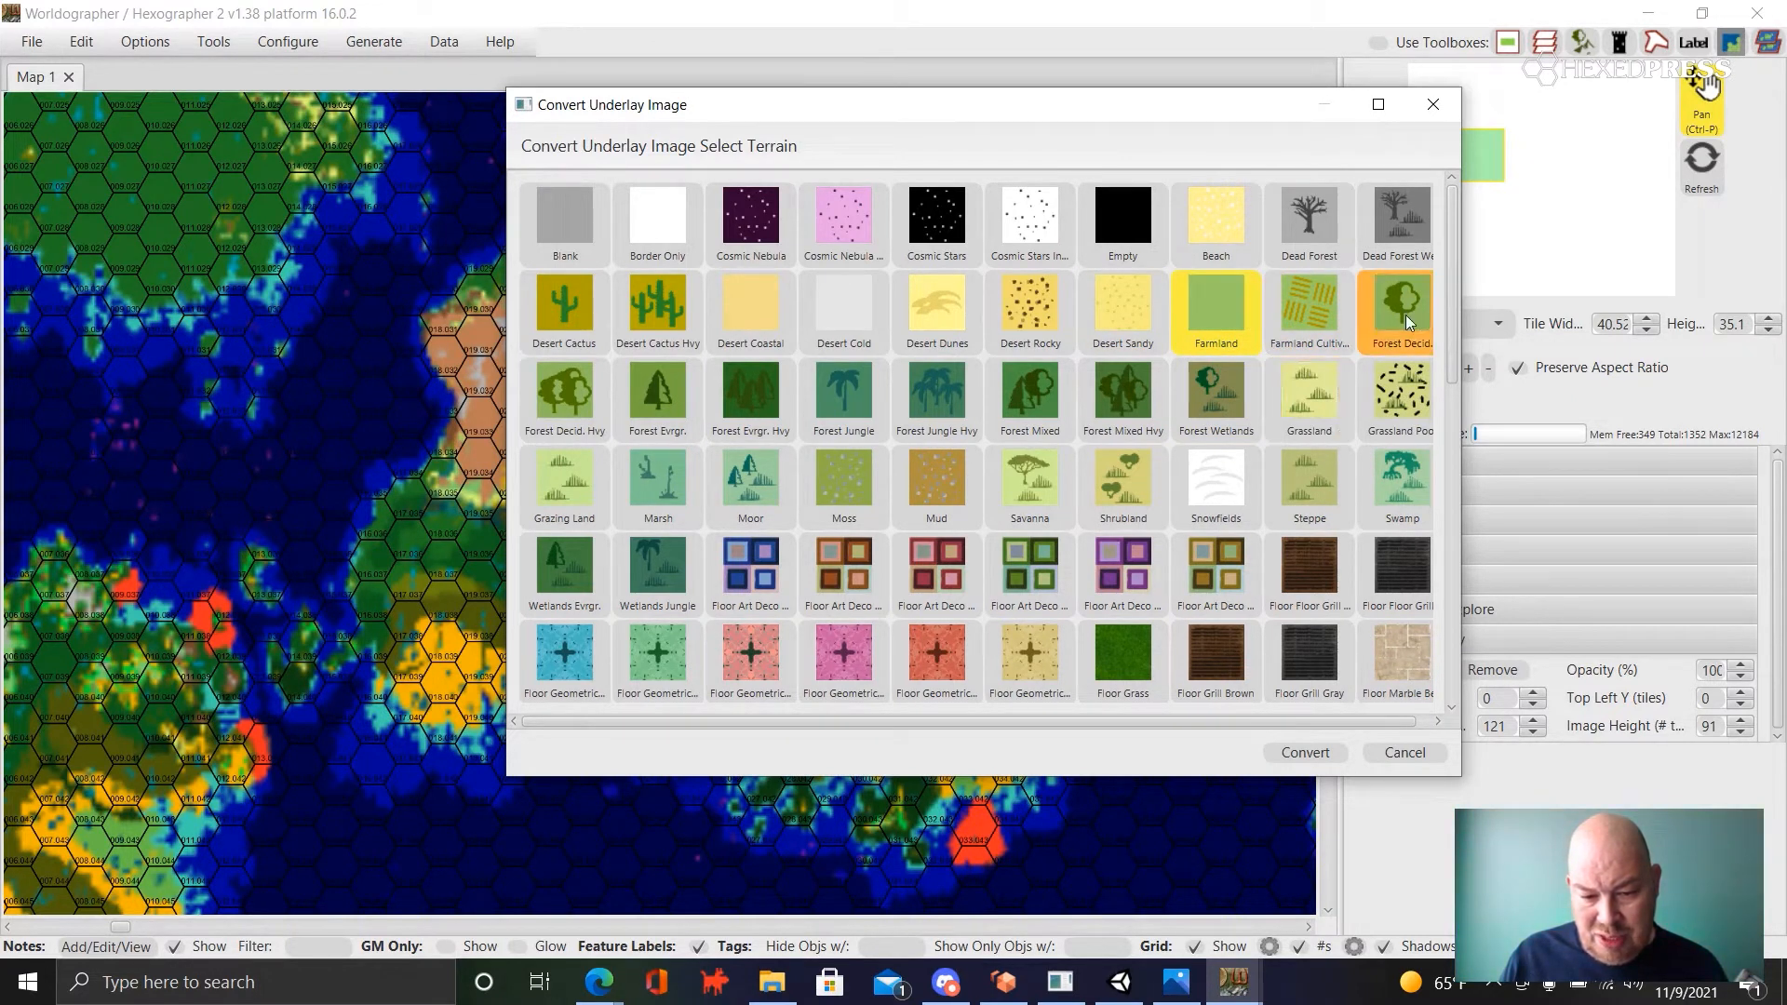
{"action": "left_click", "coordinate": [572, 404]}
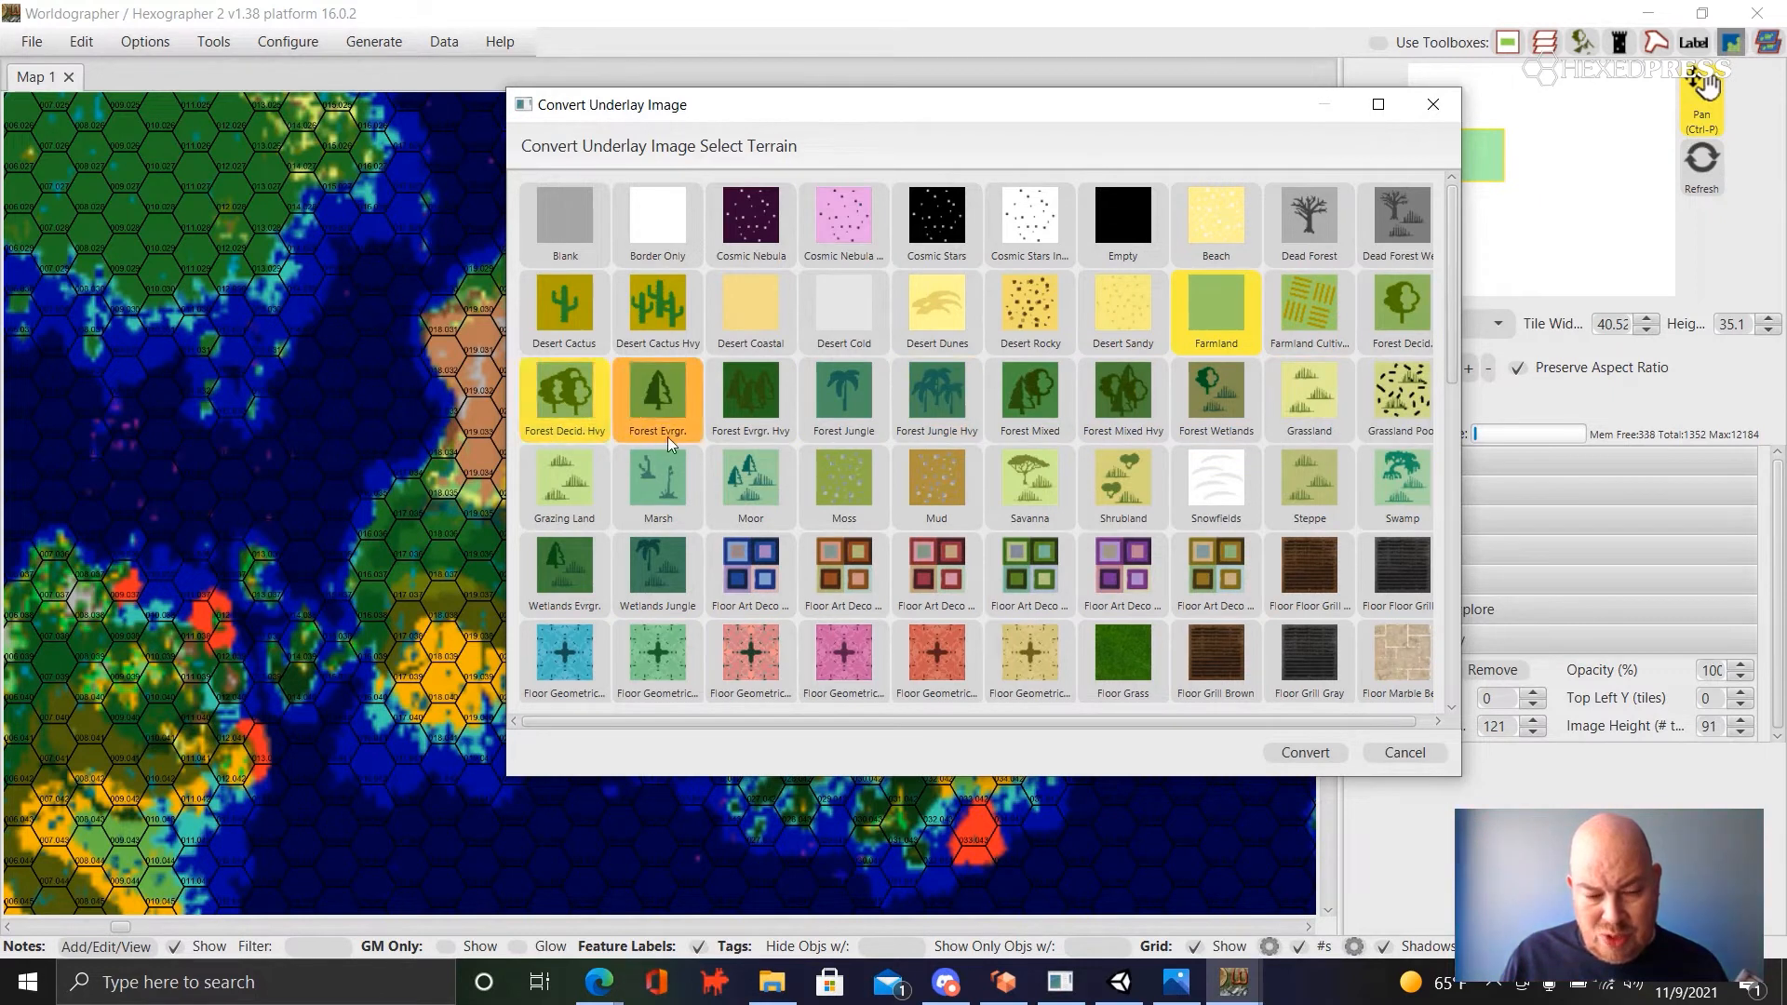
{"action": "left_click", "coordinate": [746, 419]}
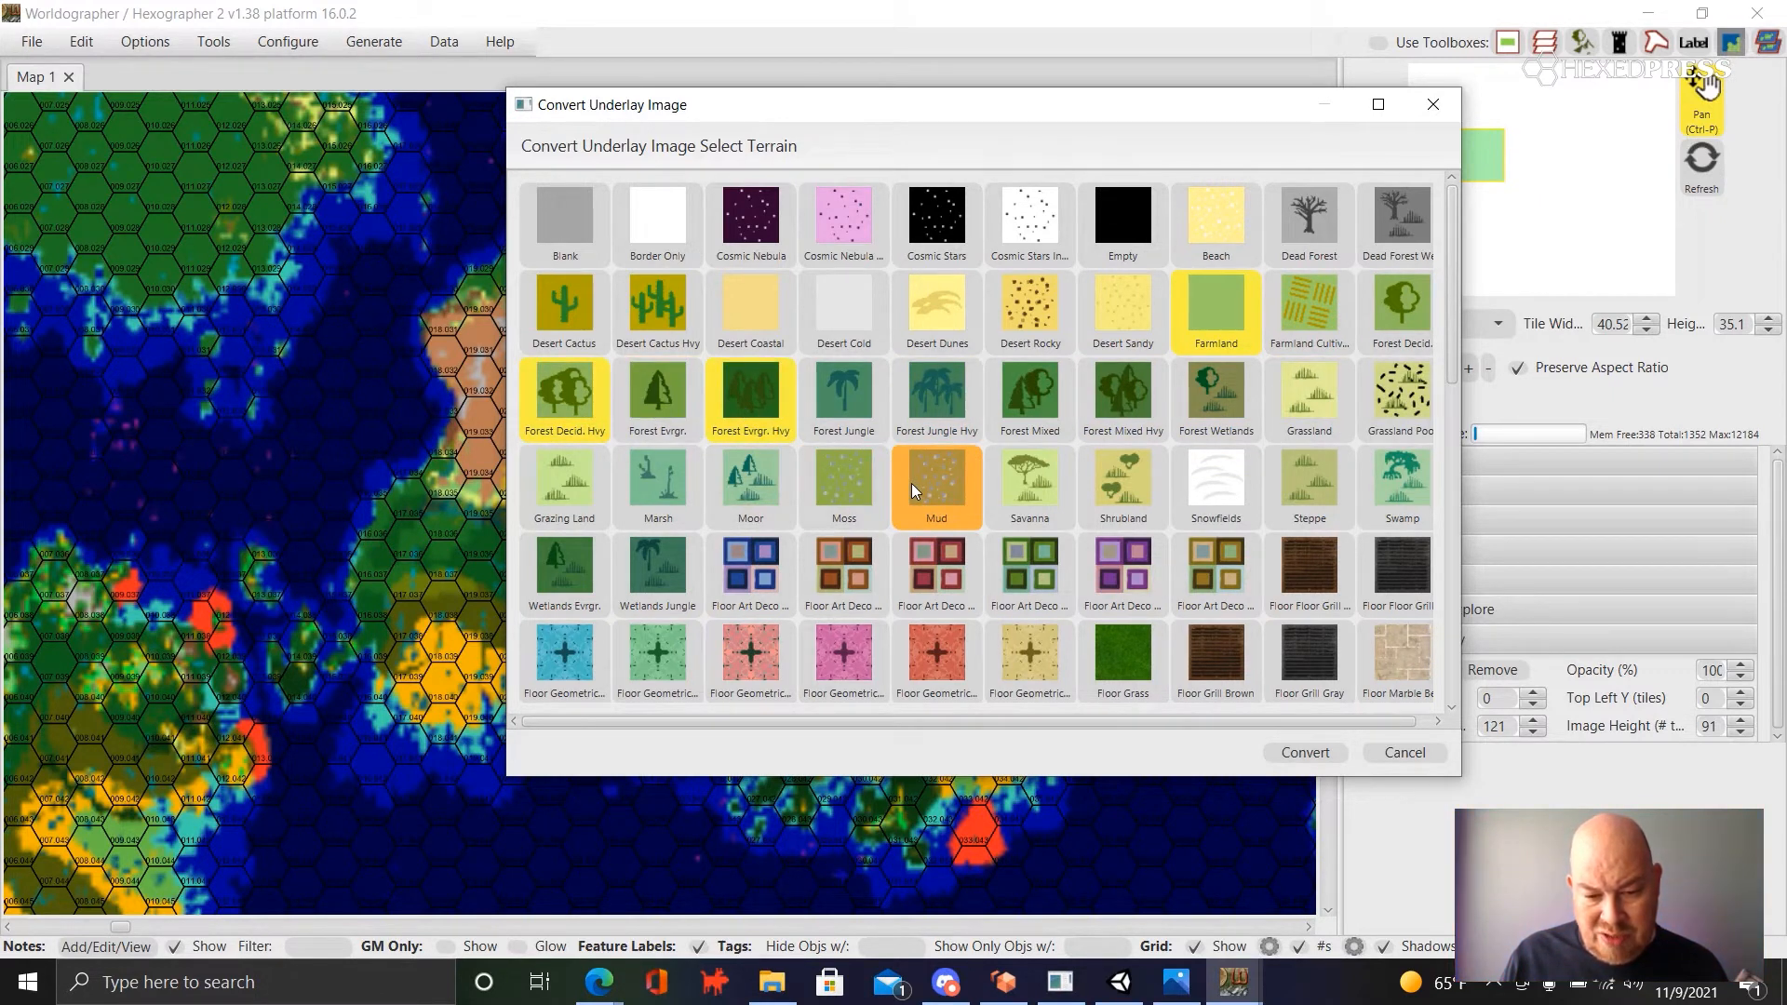
{"action": "left_click", "coordinate": [975, 432]}
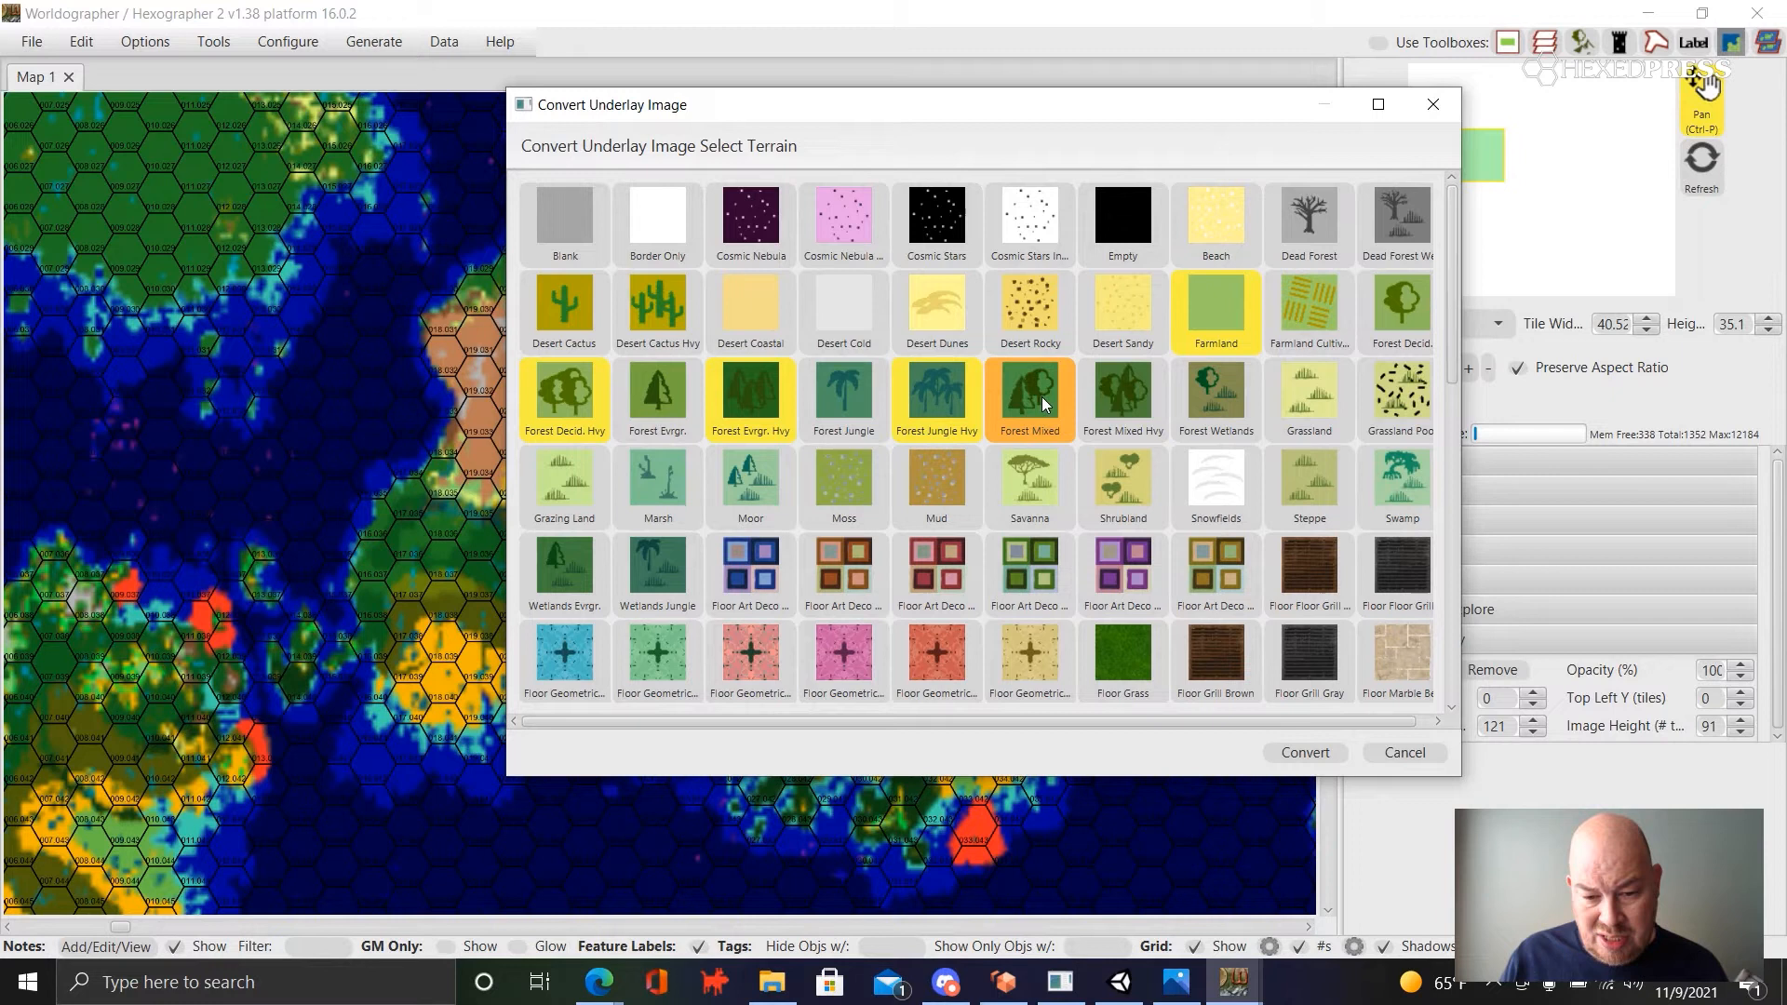
{"action": "left_click", "coordinate": [1125, 394]}
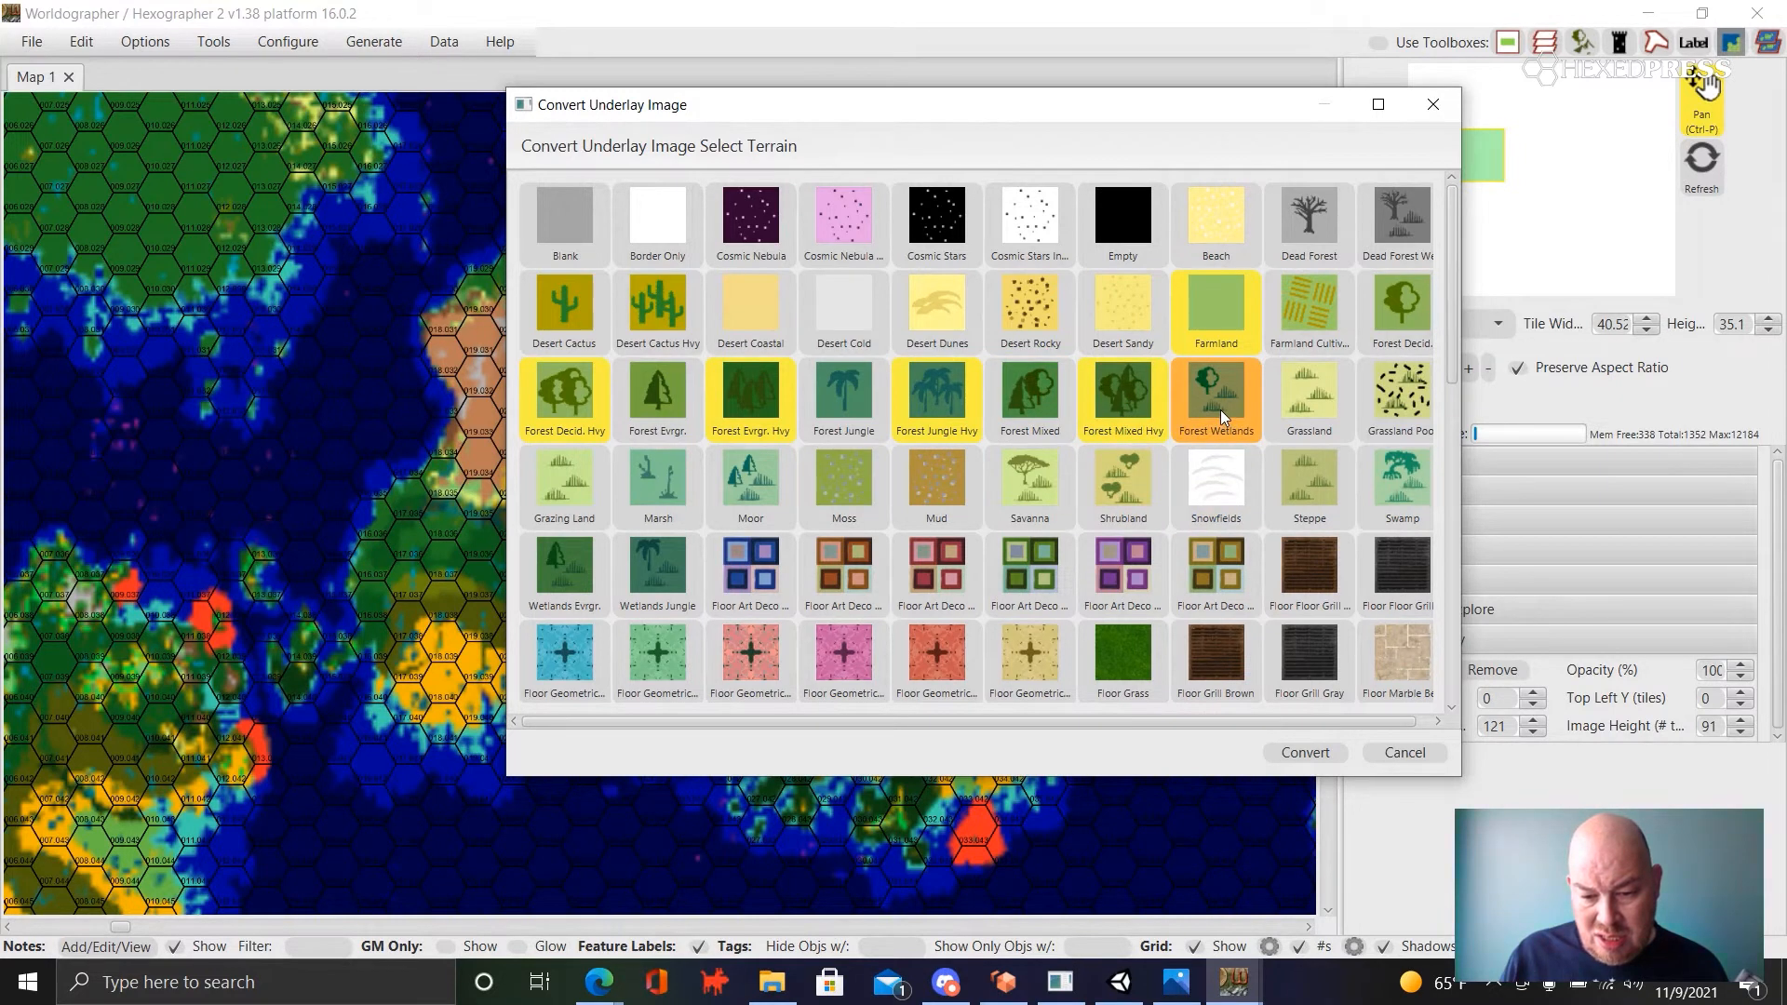
- Include Forest Wetlands, Grassland, Swamp, Steppe, Shrubland, Savanna, Moor, Marsh and Grazing Land in the conversion's terrain types
{"action": "left_click", "coordinate": [1309, 409]}
{"action": "left_click", "coordinate": [1396, 495]}
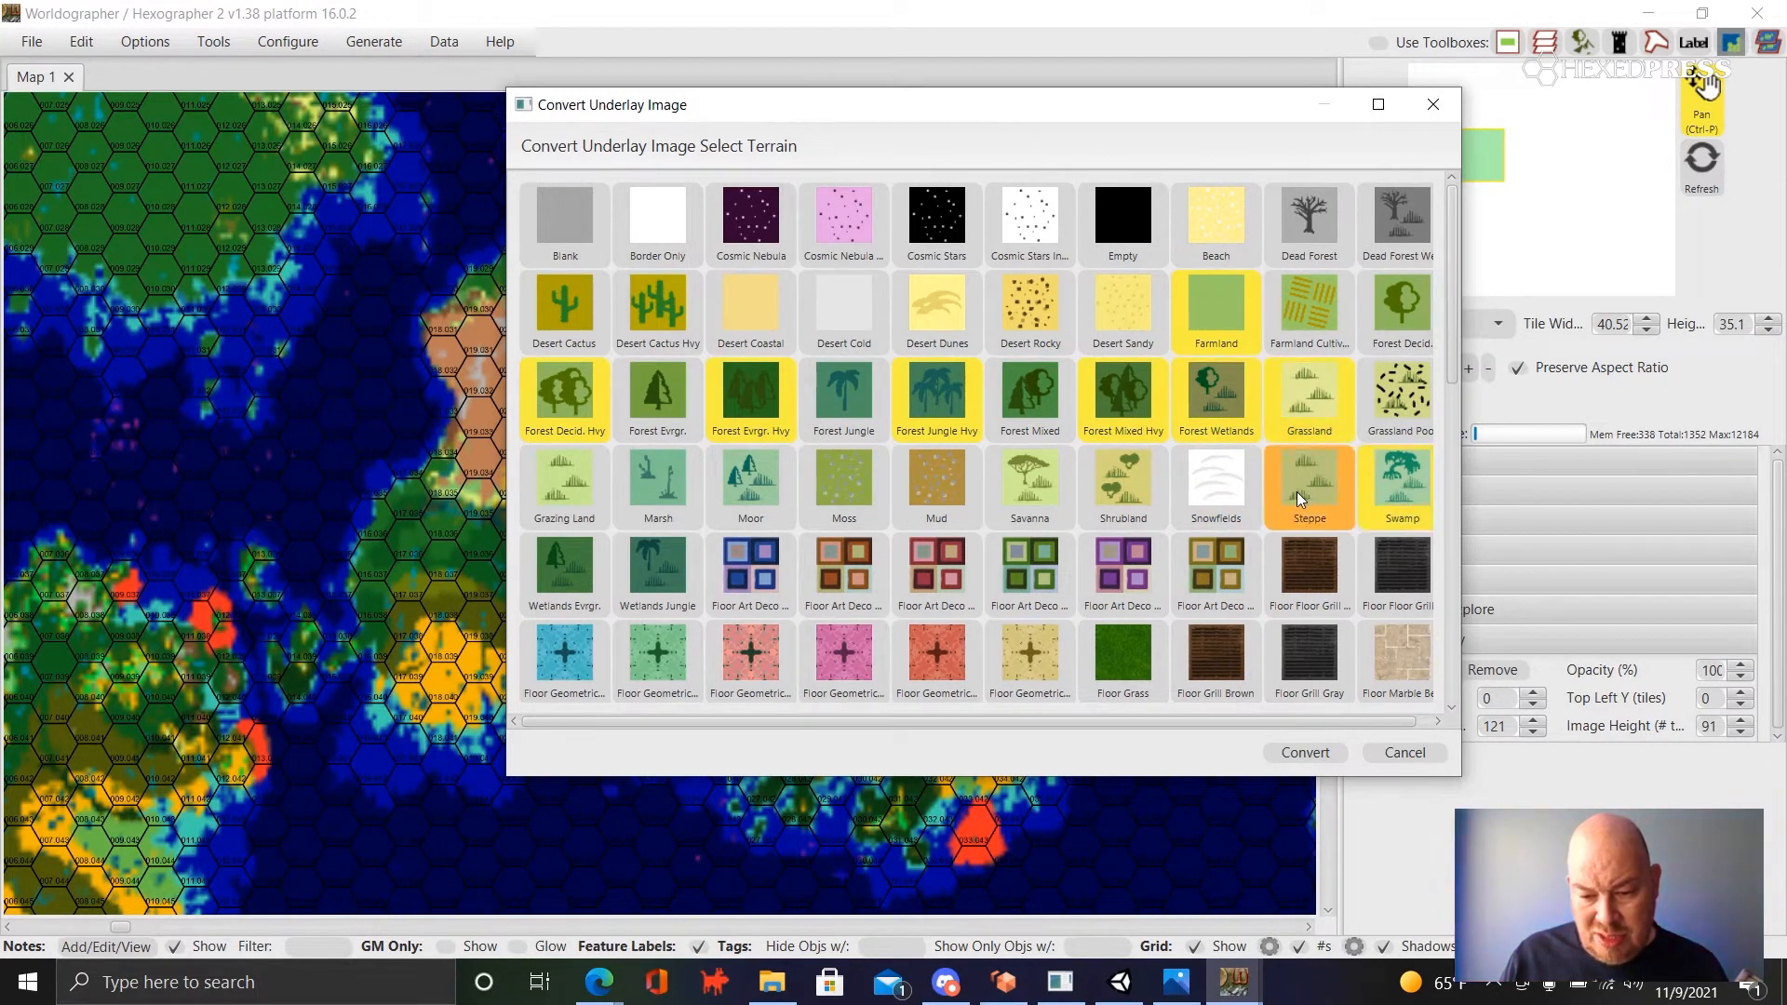
{"action": "left_click", "coordinate": [1298, 491]}
{"action": "left_click", "coordinate": [1109, 501]}
{"action": "left_click", "coordinate": [1015, 489]}
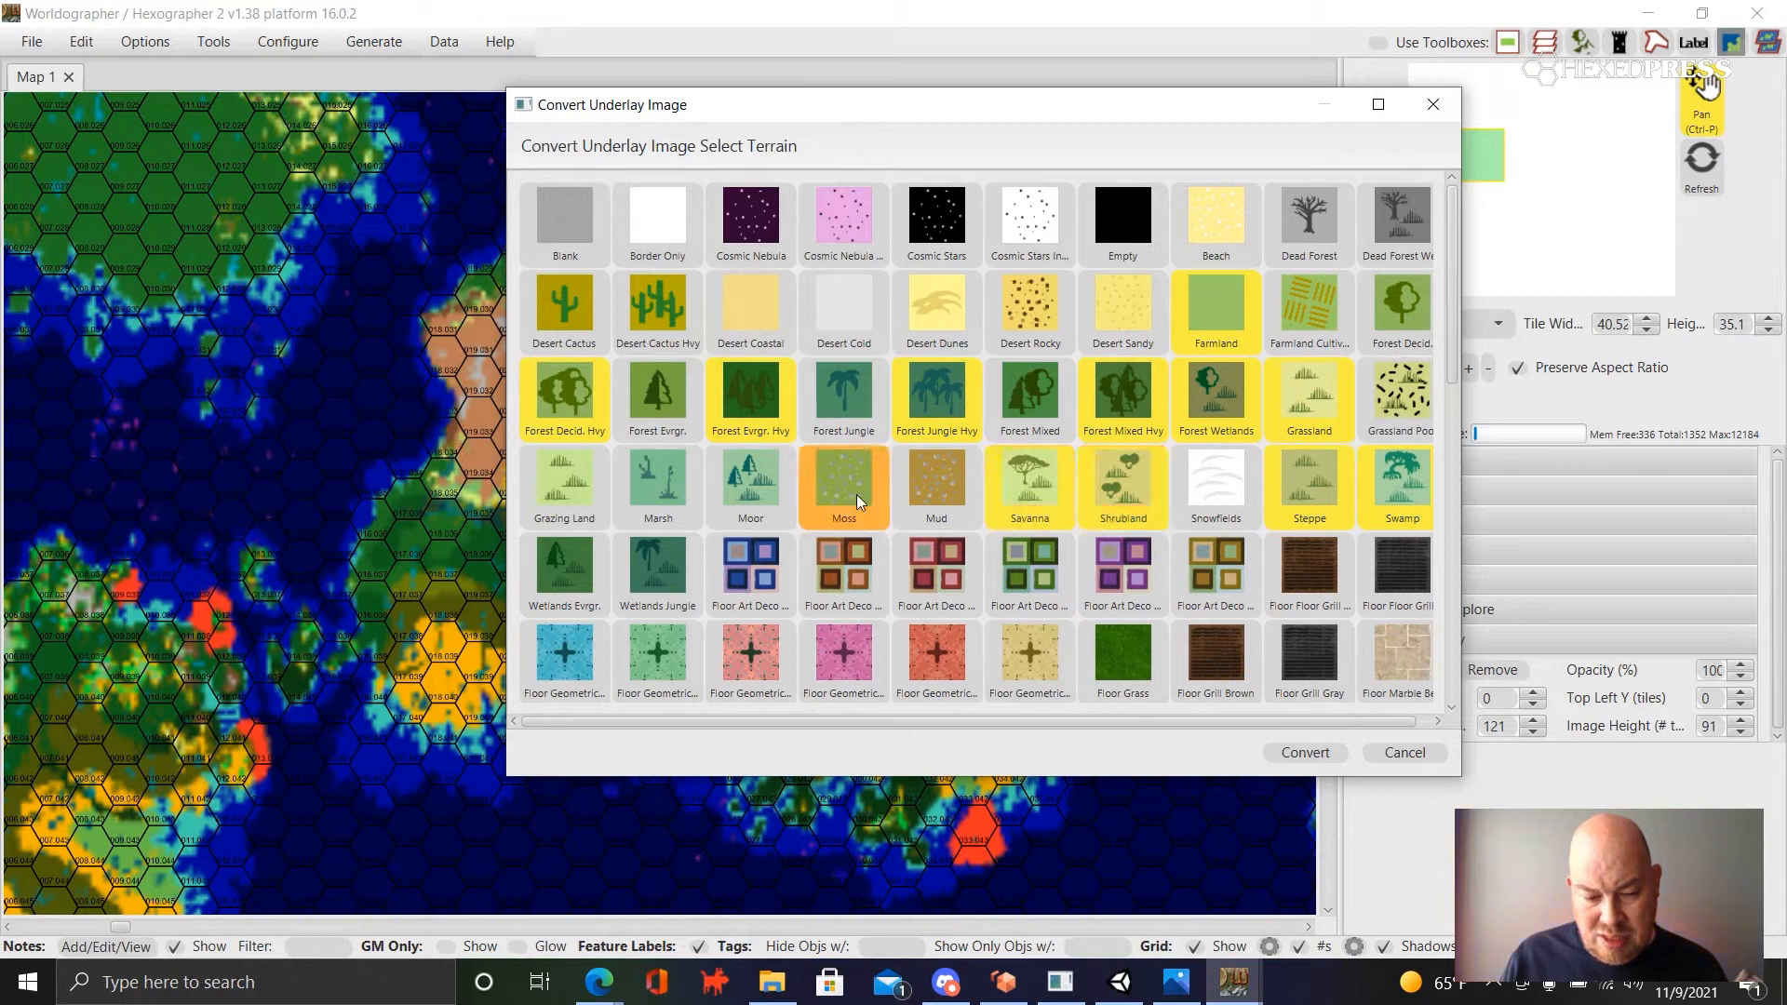
{"action": "left_click", "coordinate": [751, 495]}
{"action": "left_click", "coordinate": [646, 494]}
{"action": "left_click", "coordinate": [557, 483]}
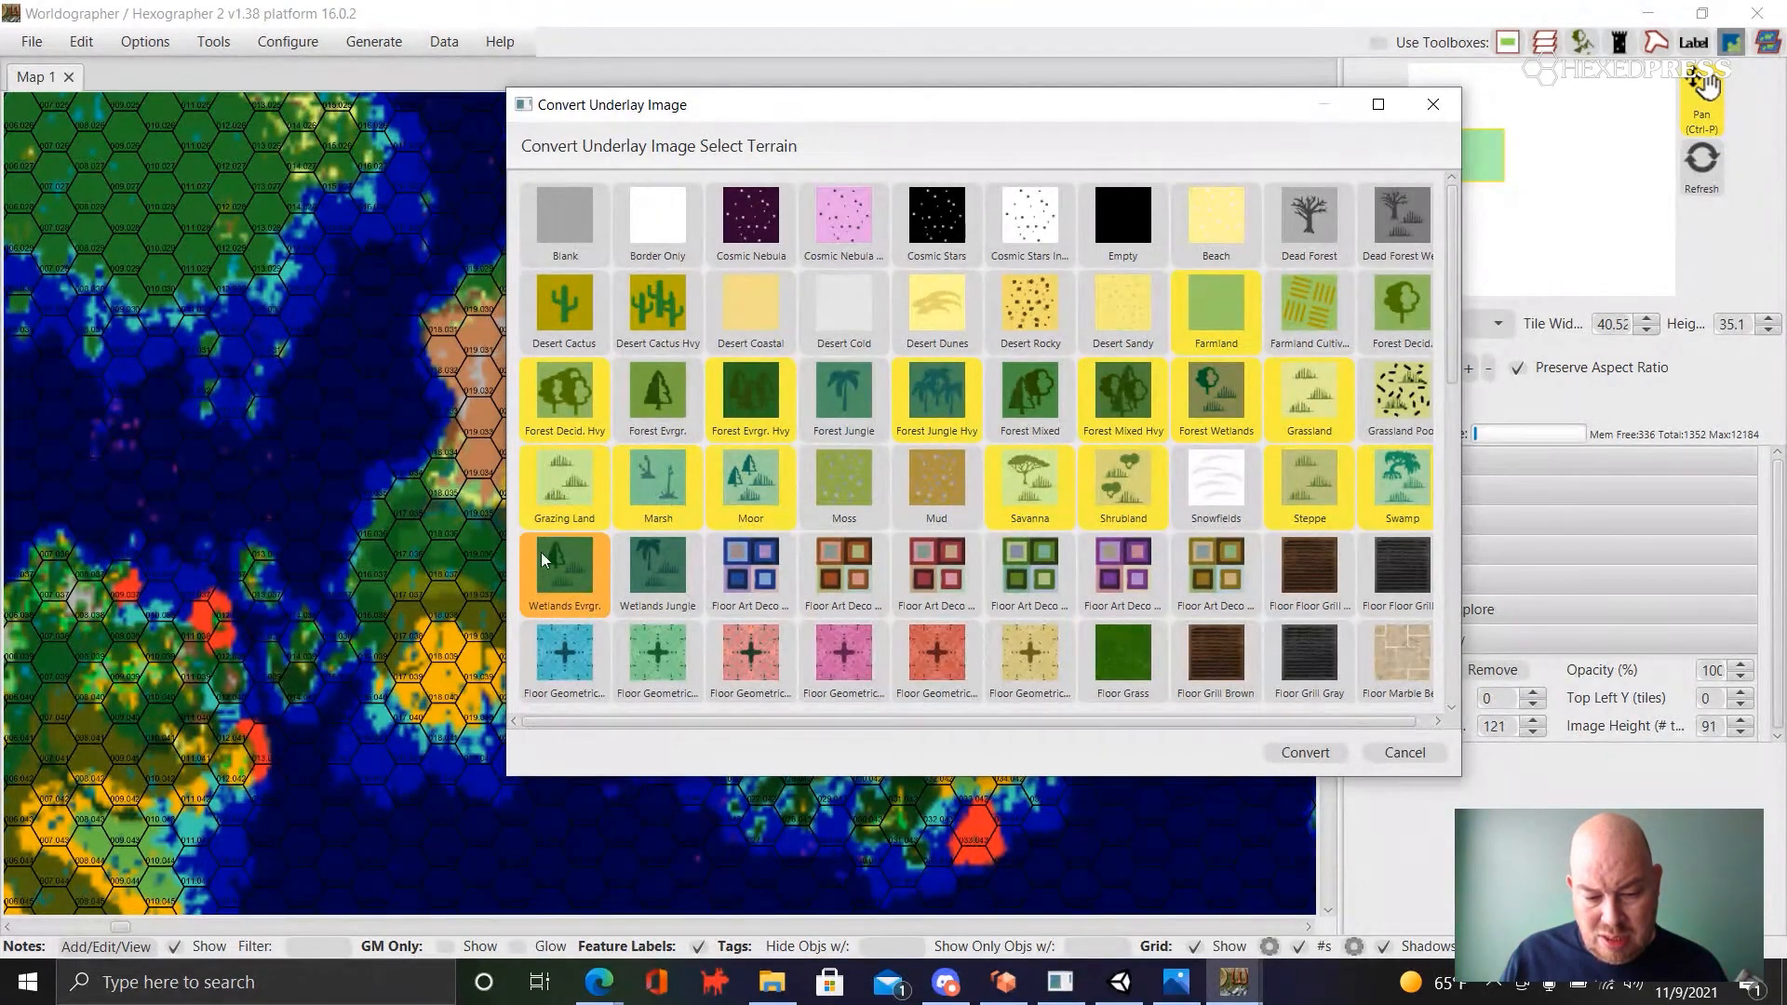
- Include Wetlands Evergreen, Wetlands Jungle, Desert Coastal and Desert Dunes, and try to convert the underlay for blank tiles only
{"action": "left_click", "coordinate": [663, 581]}
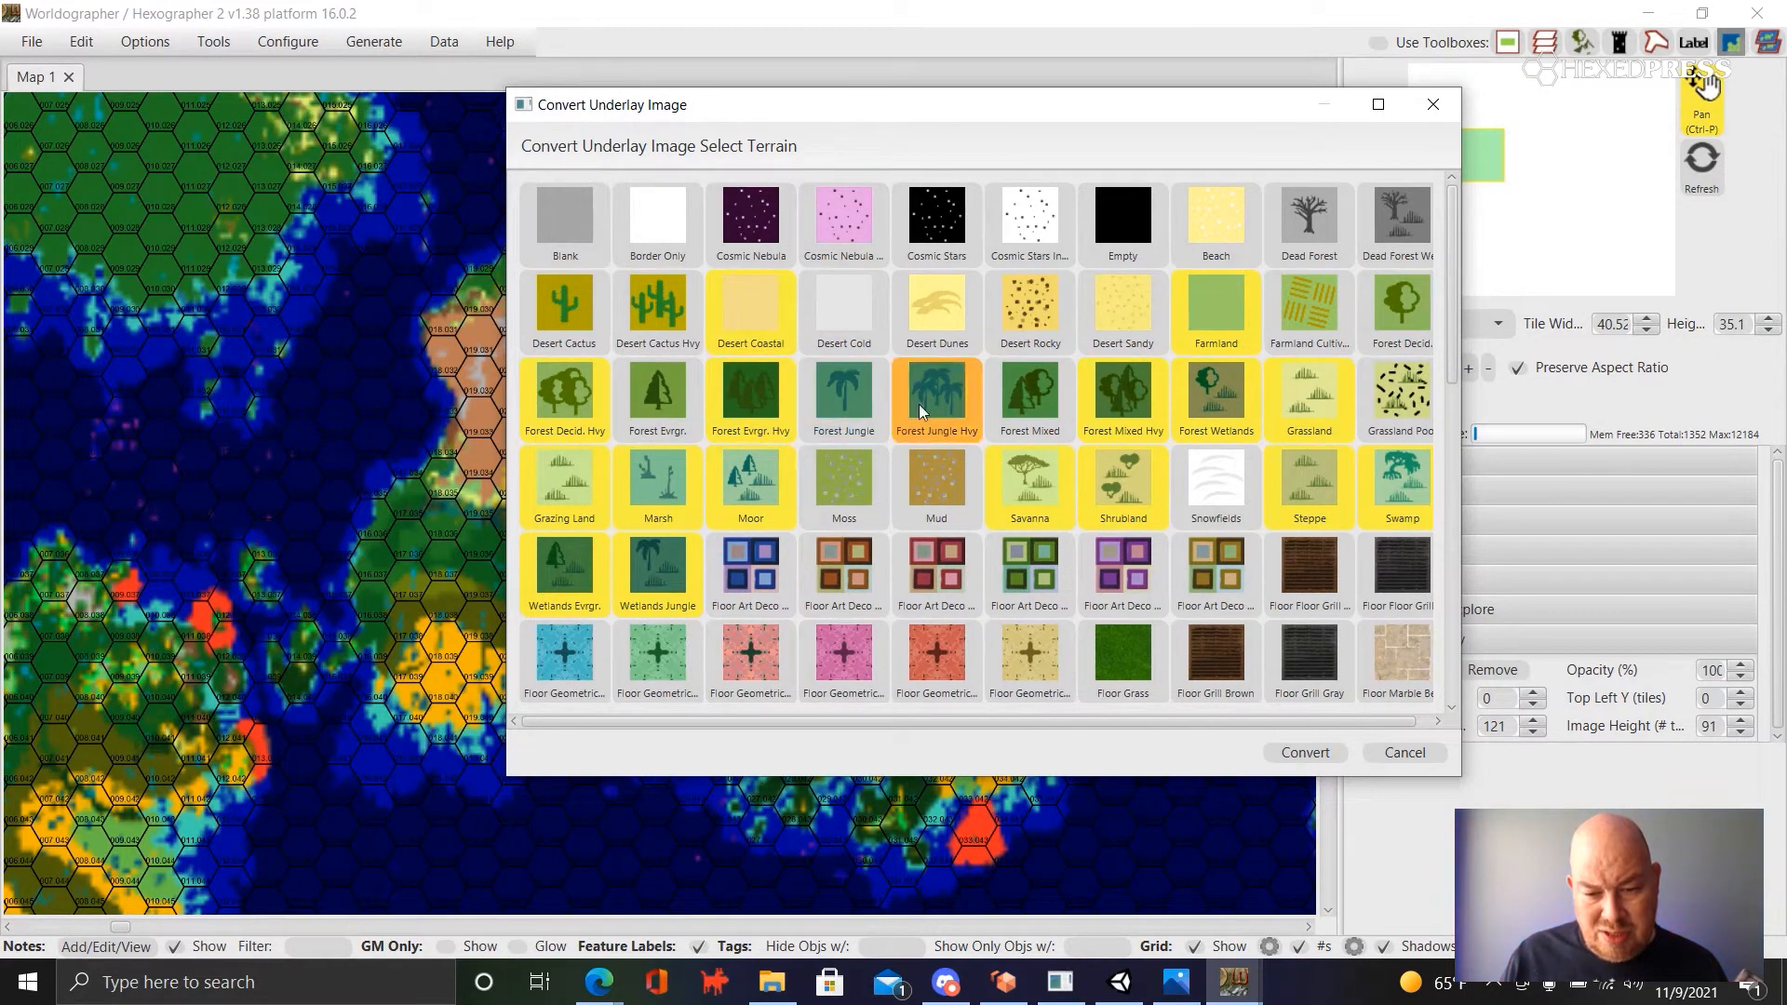
{"action": "left_click", "coordinate": [935, 311]}
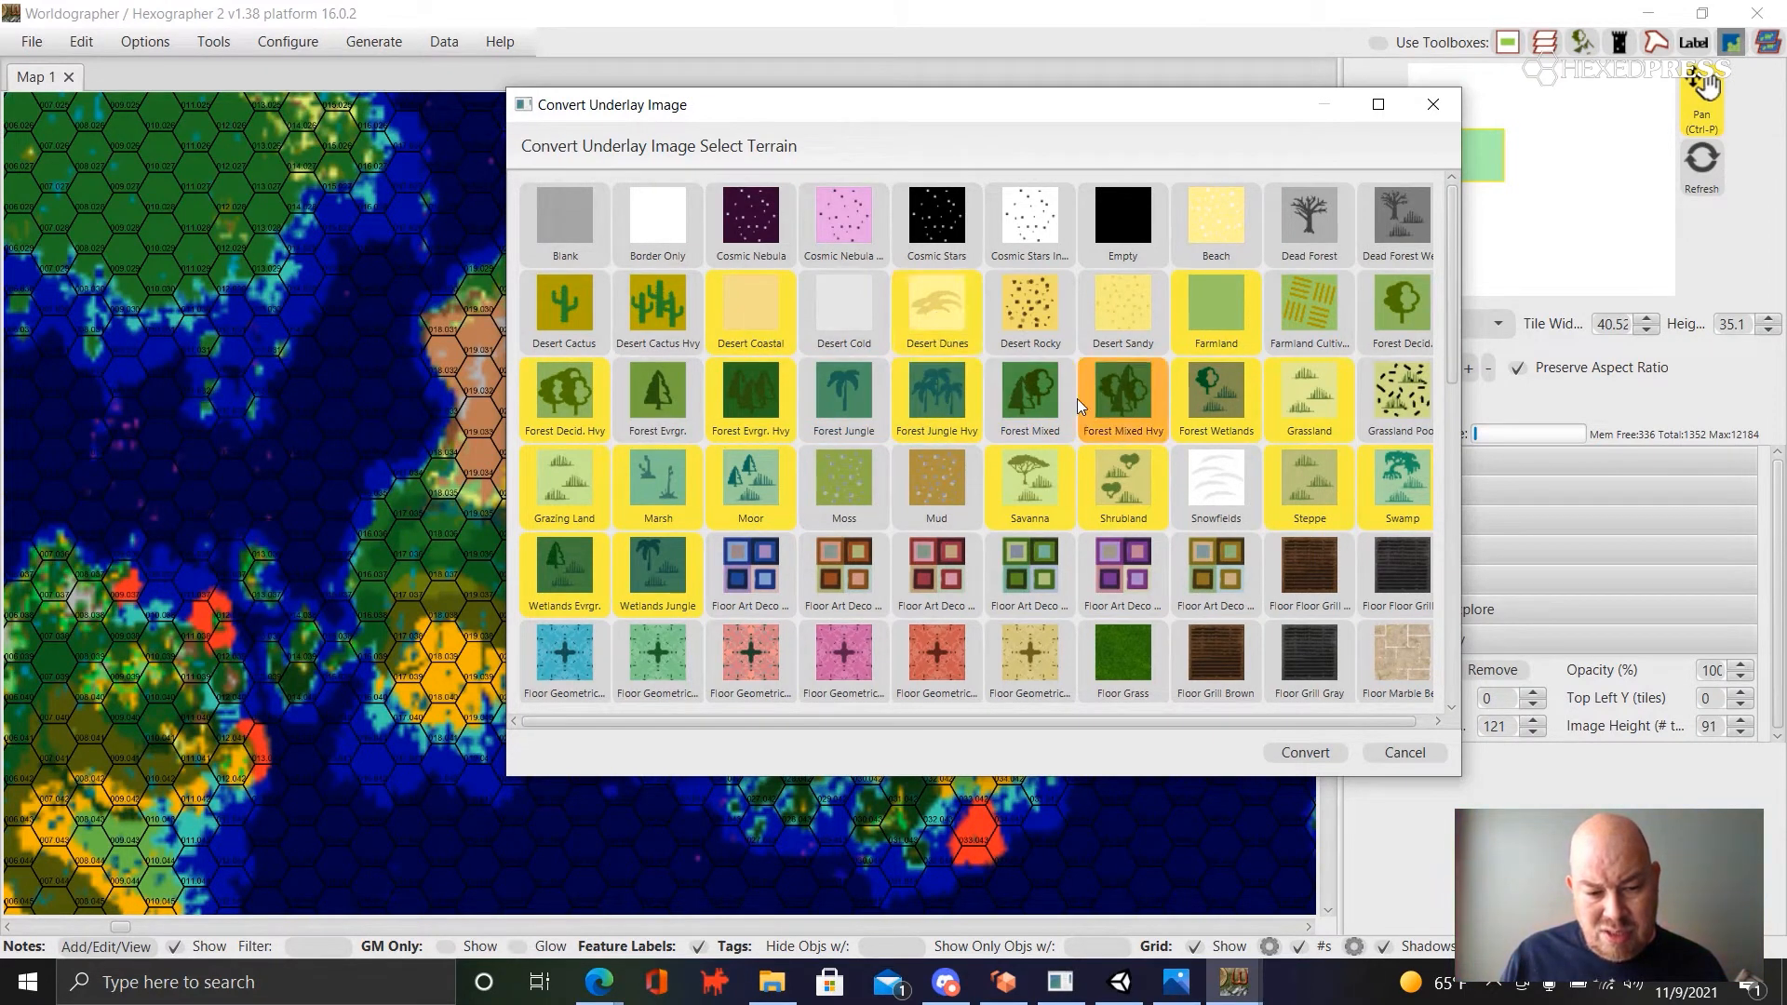
{"action": "scroll", "coordinate": [1076, 398], "scroll_direction": "down", "scroll_amount": 3}
{"action": "scroll", "coordinate": [1076, 399], "scroll_direction": "down", "scroll_amount": 2}
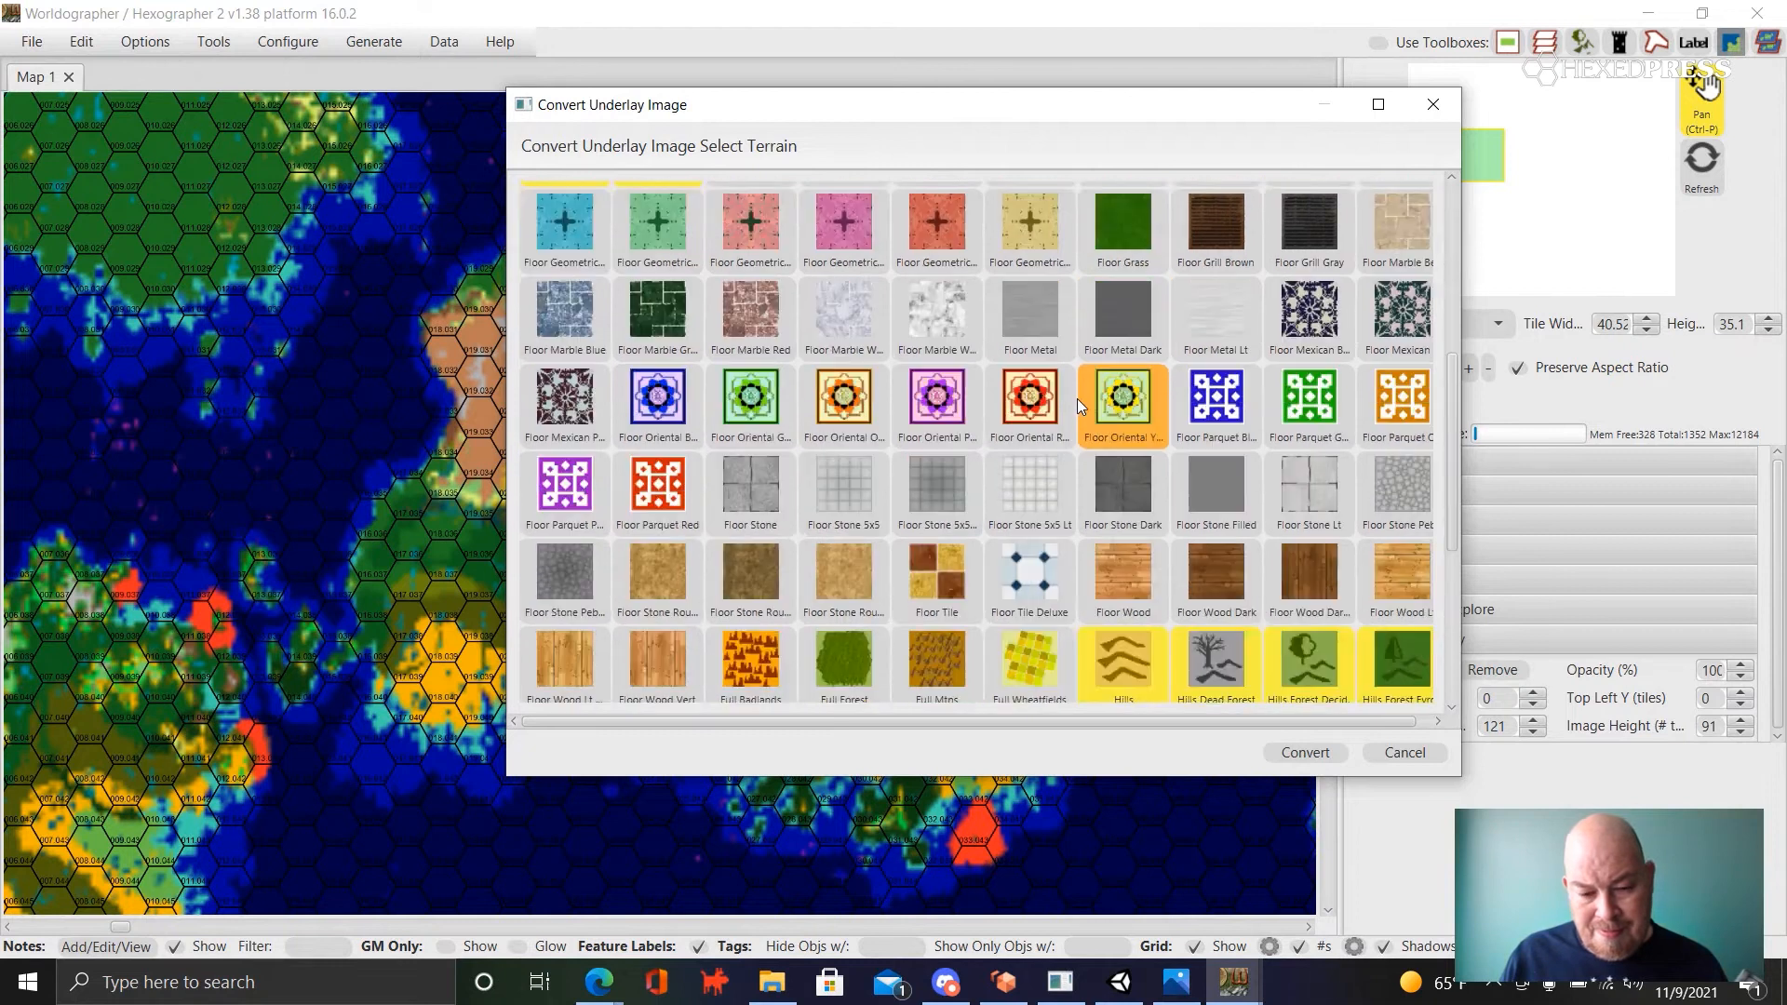
{"action": "scroll", "coordinate": [1076, 399], "scroll_direction": "down", "scroll_amount": 2}
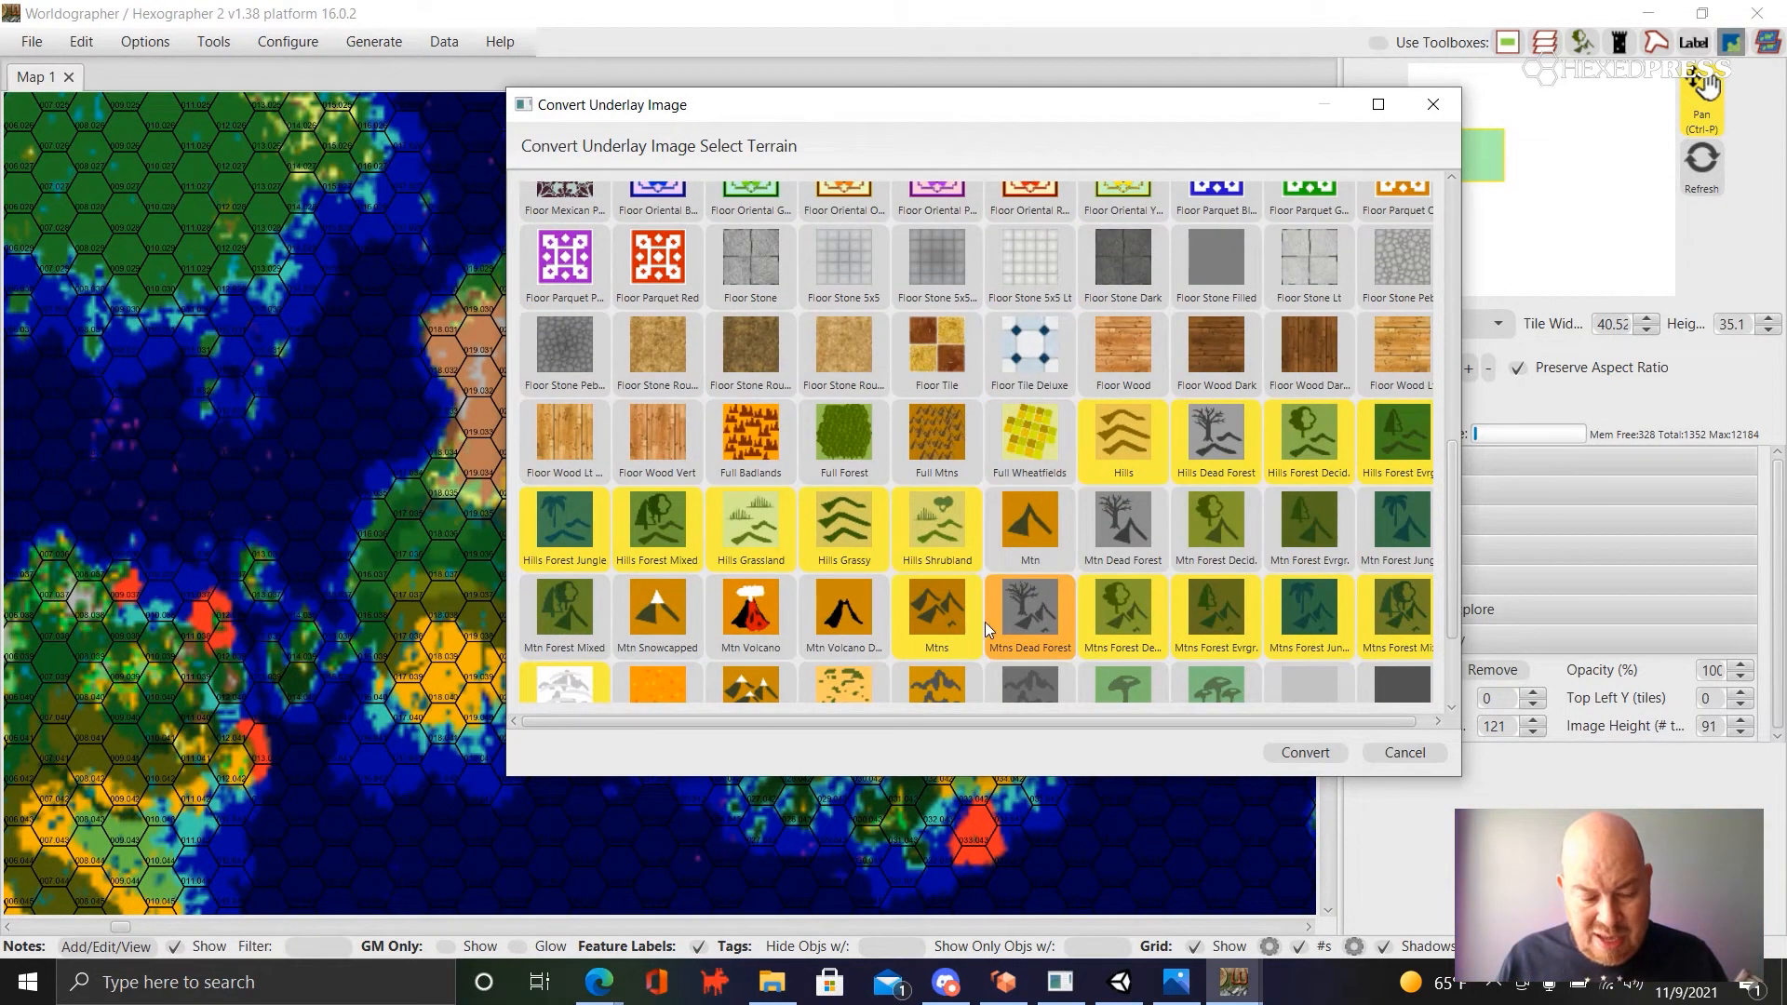
{"action": "left_click", "coordinate": [1288, 752]}
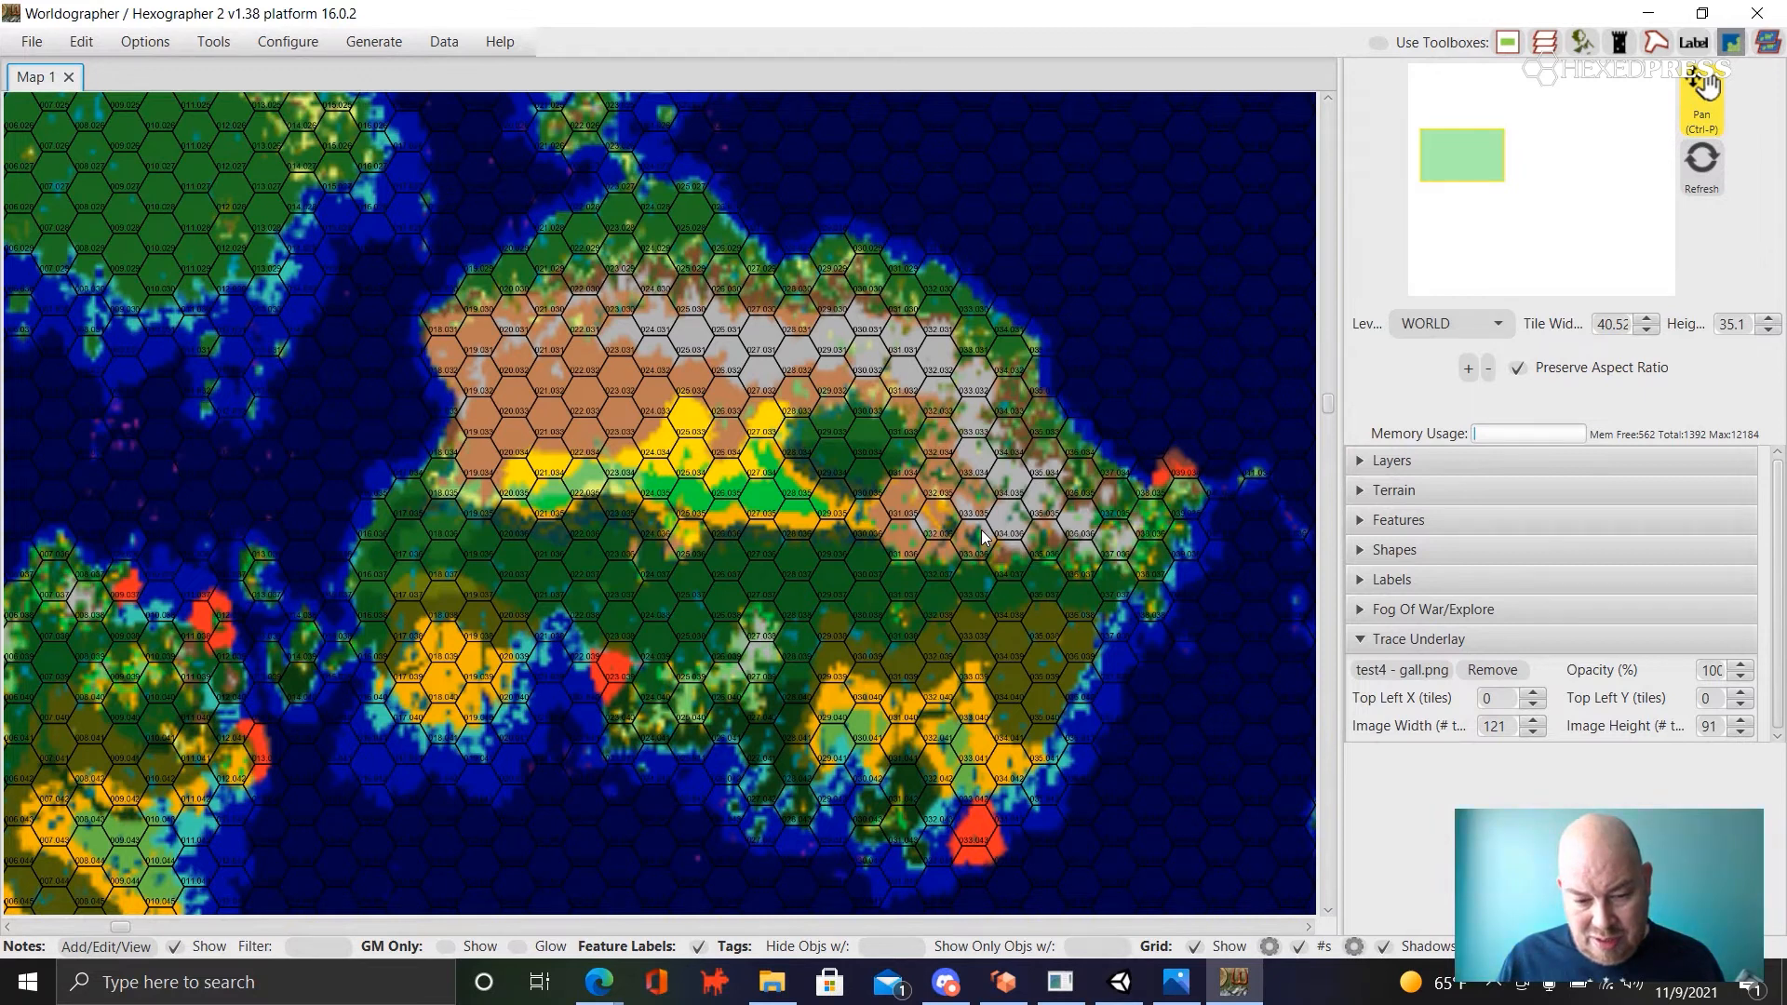
{"action": "scroll", "coordinate": [982, 537], "scroll_direction": "down", "scroll_amount": 1}
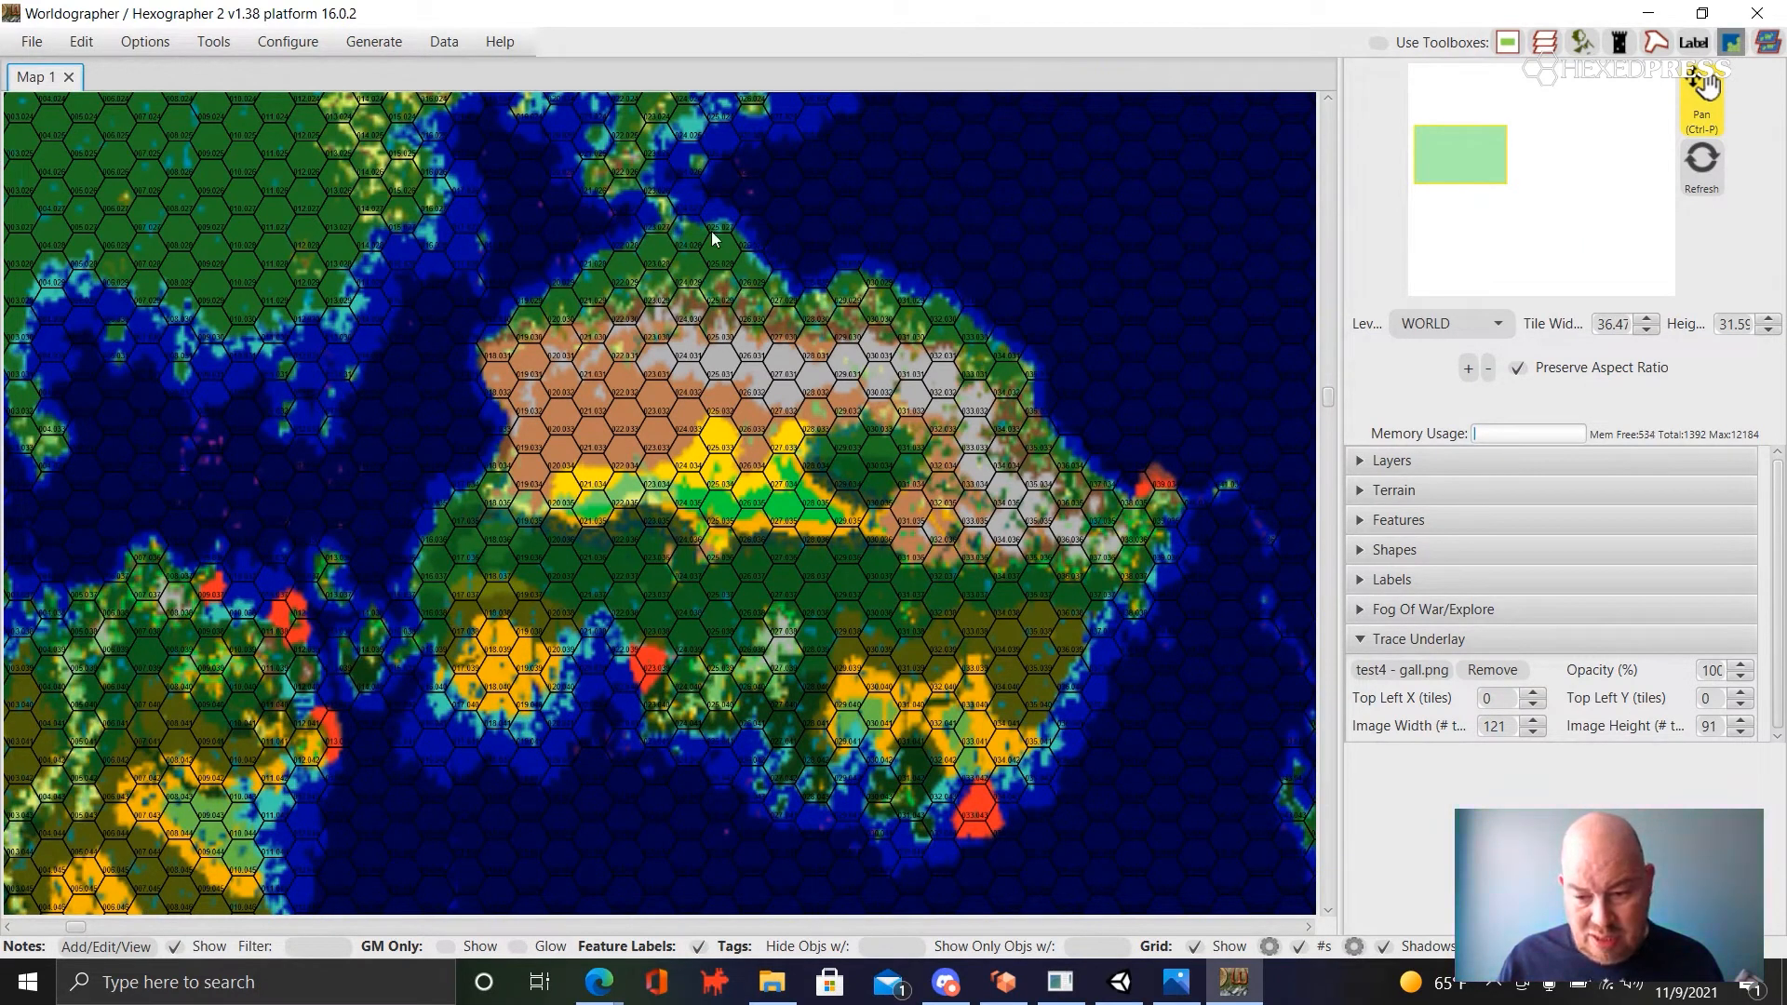
- Convert the underlay with the Classic set's preselected terrain types, without limiting the conversion to tiles that have Blank terrain
{"action": "left_click", "coordinate": [288, 41]}
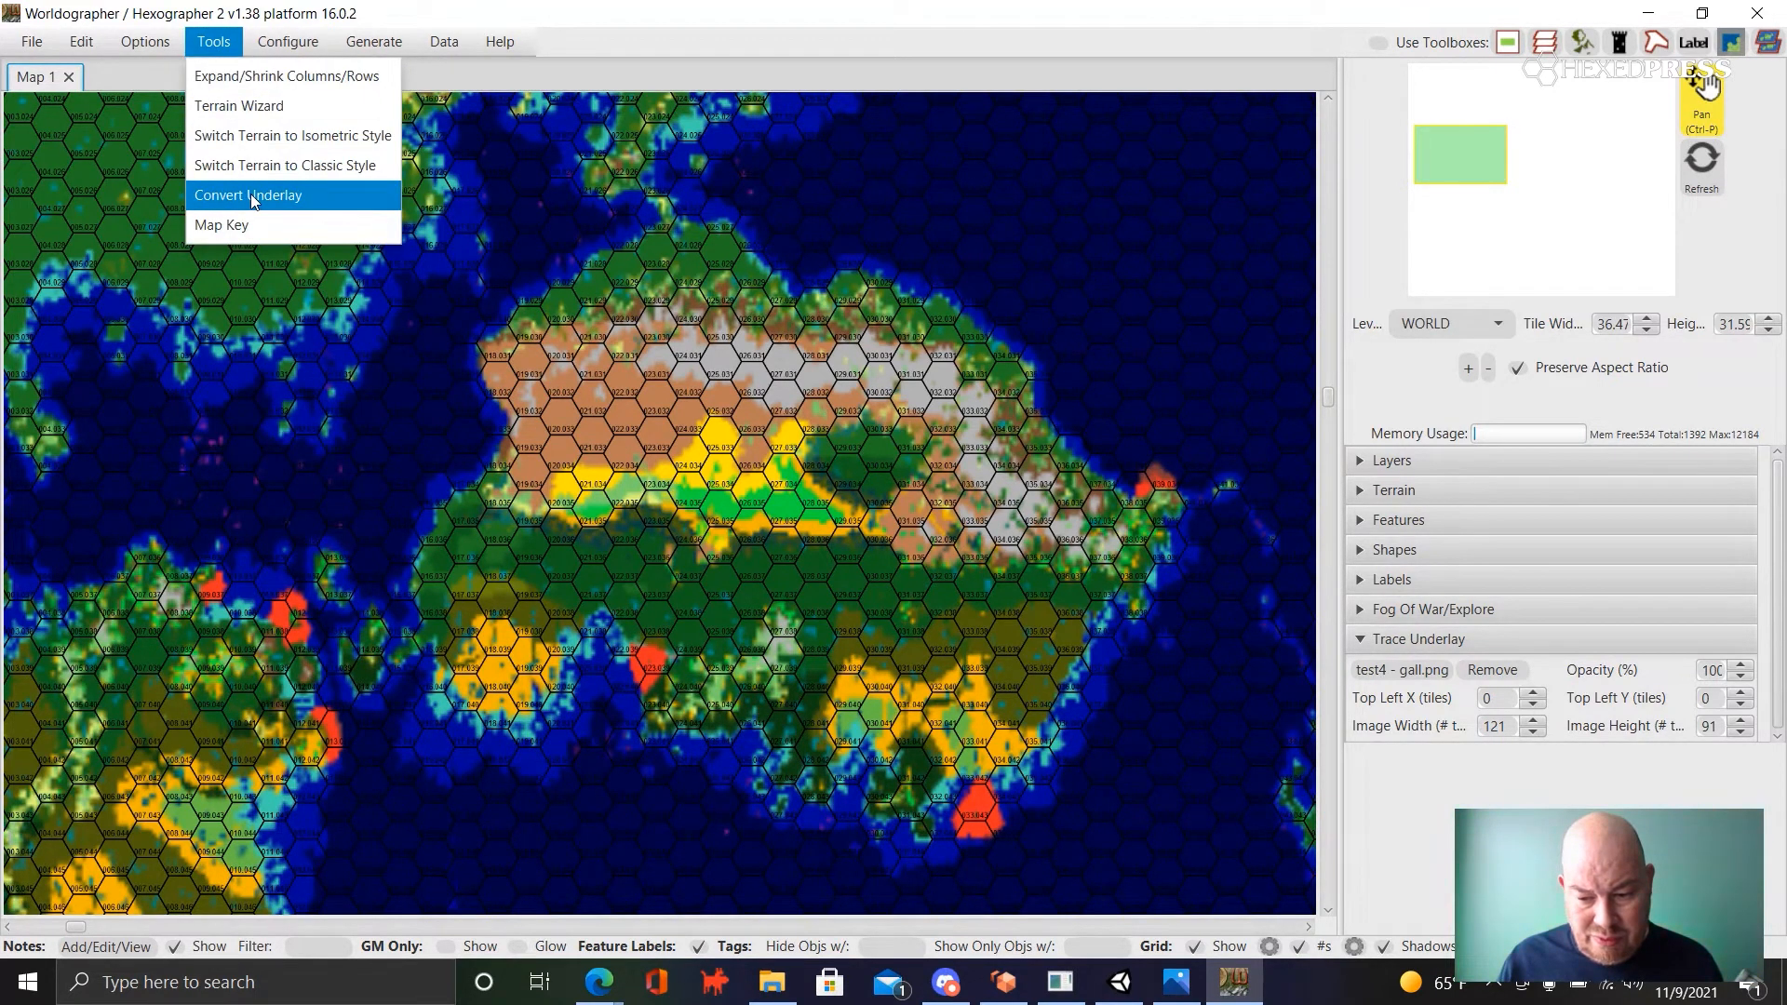
{"action": "left_click", "coordinate": [249, 196]}
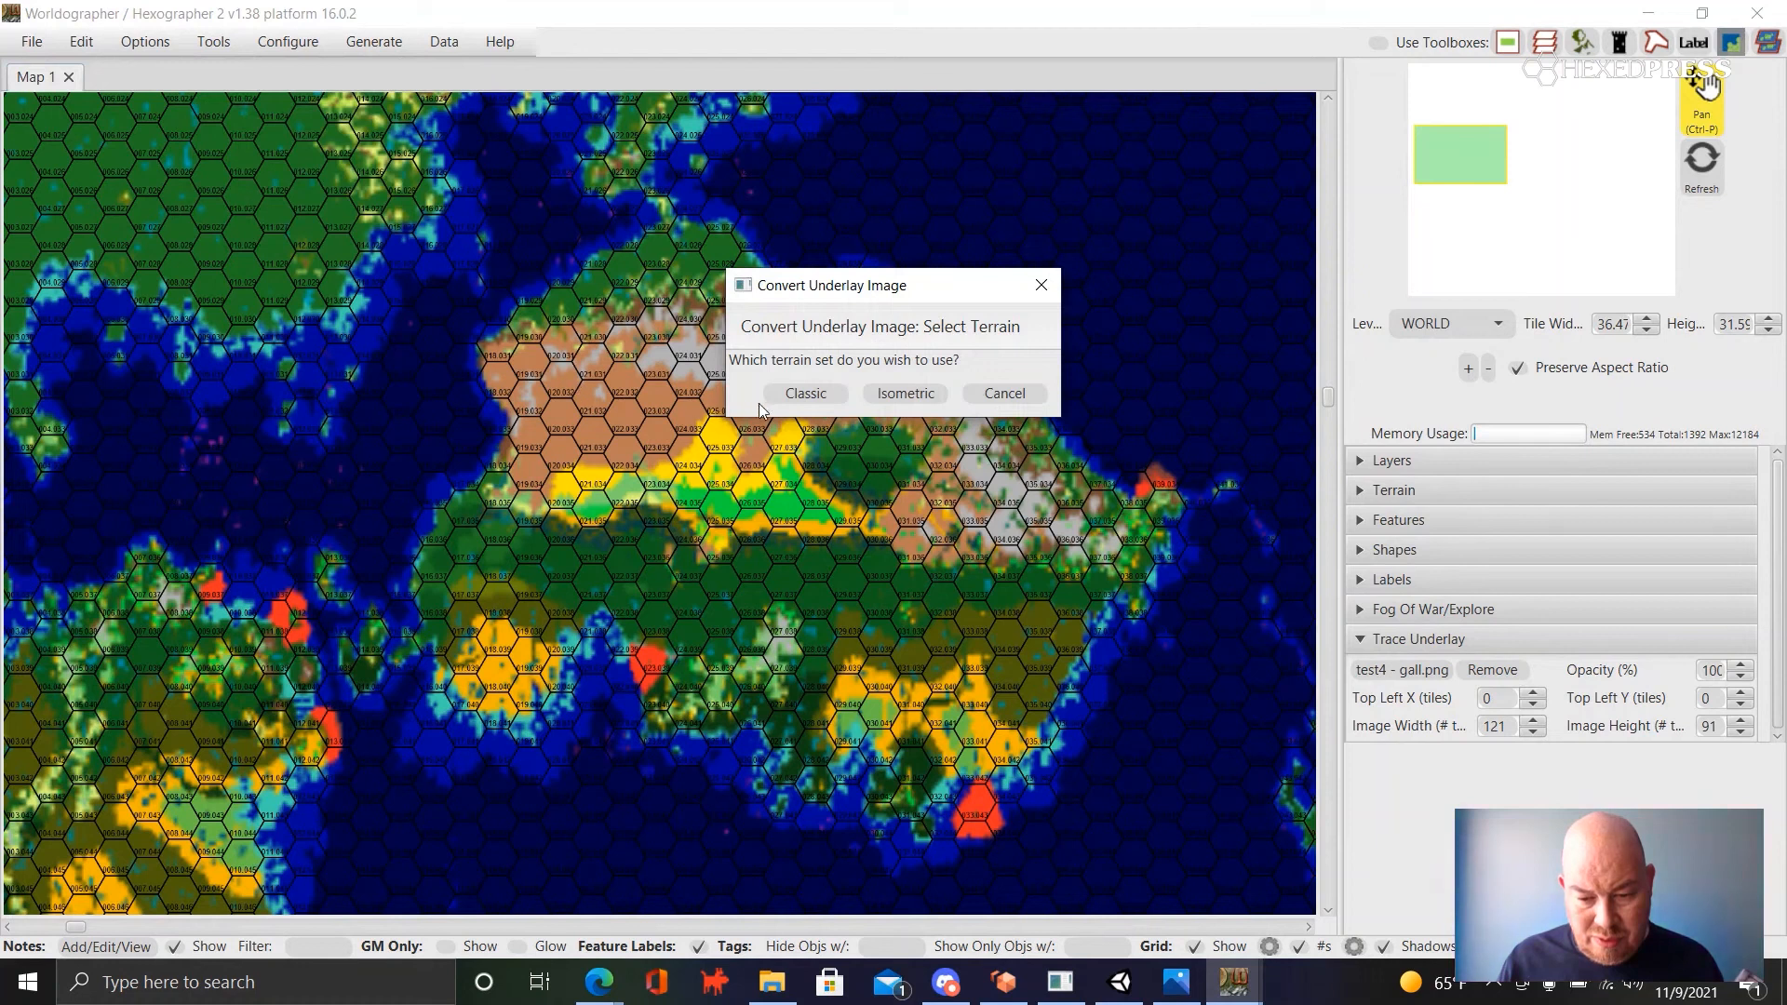
{"action": "left_click", "coordinate": [794, 395]}
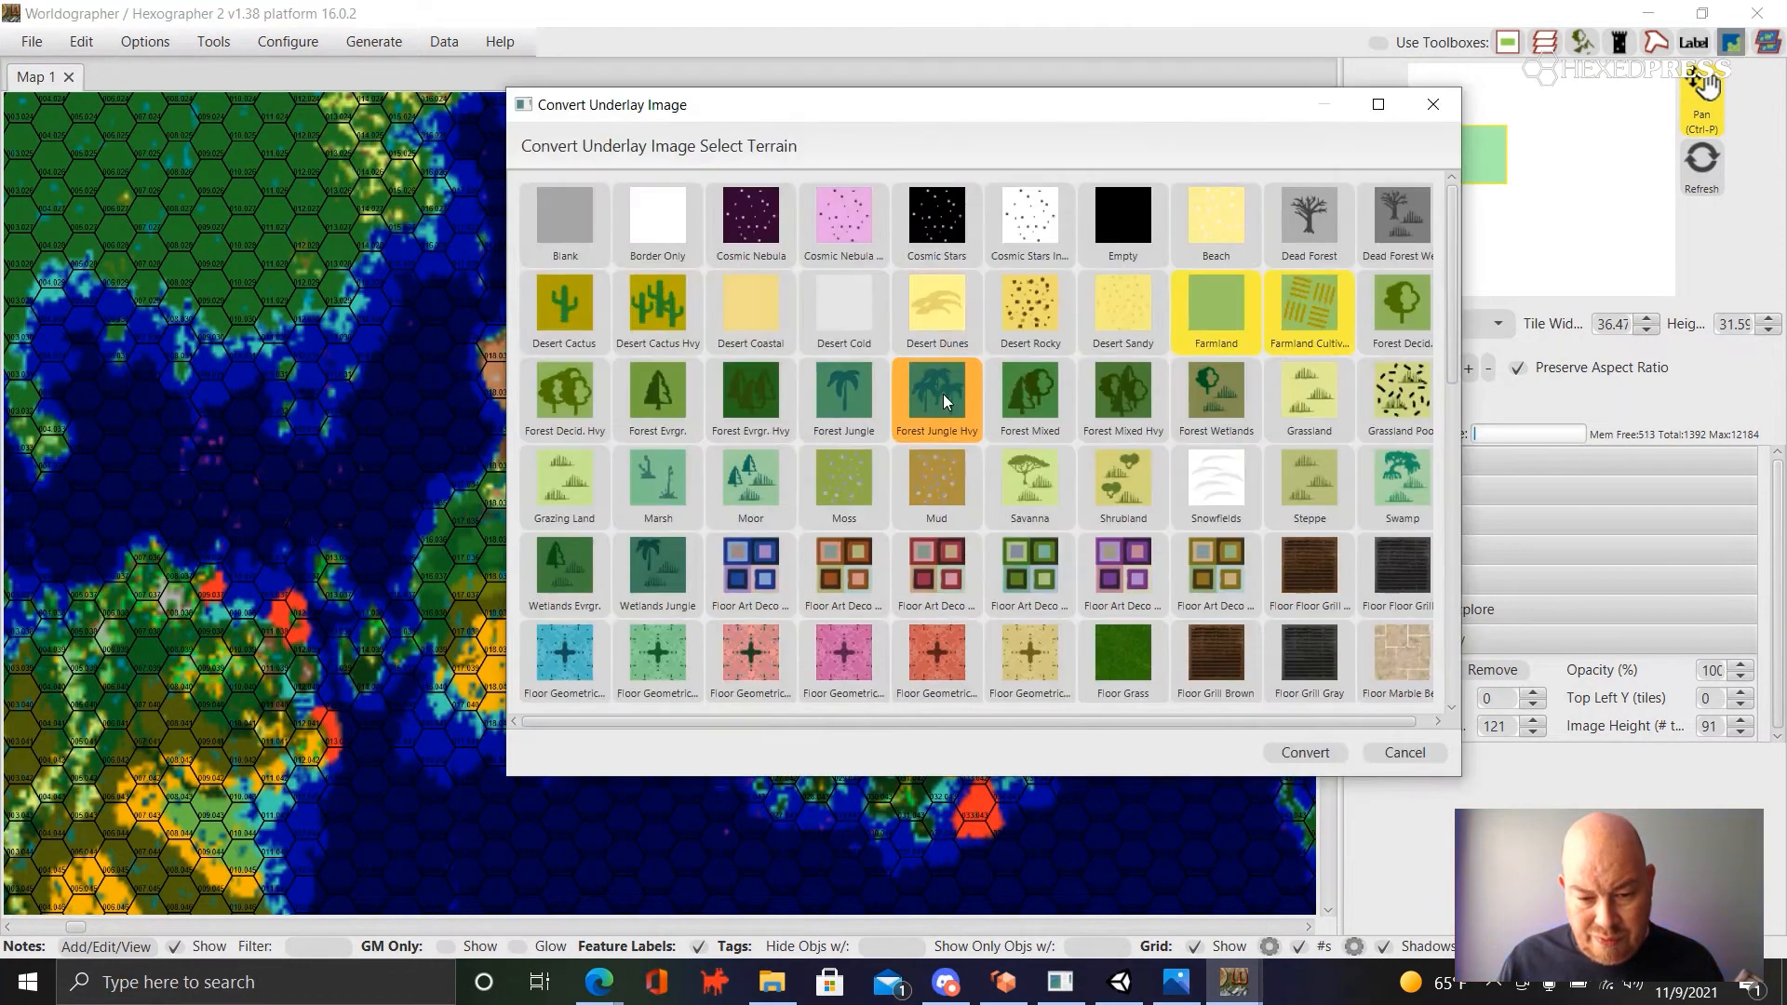
{"action": "scroll", "coordinate": [1024, 605], "scroll_direction": "down", "scroll_amount": 8}
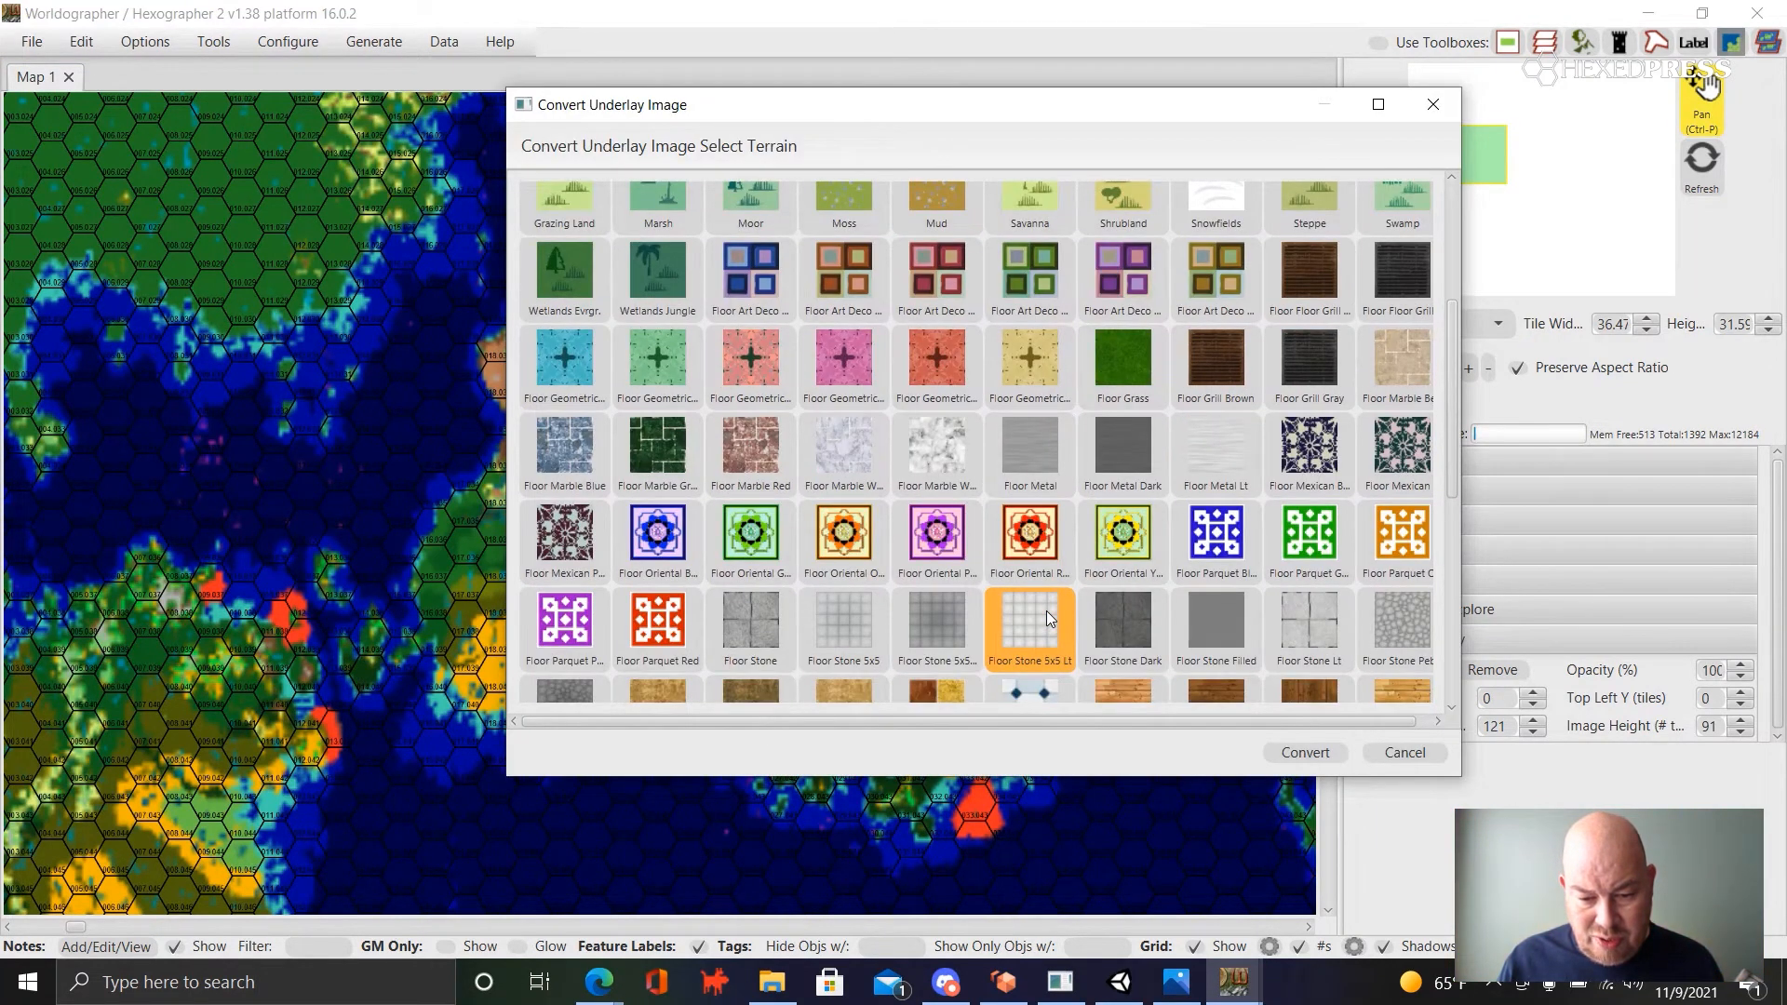
{"action": "scroll", "coordinate": [1046, 611], "scroll_direction": "down", "scroll_amount": 4}
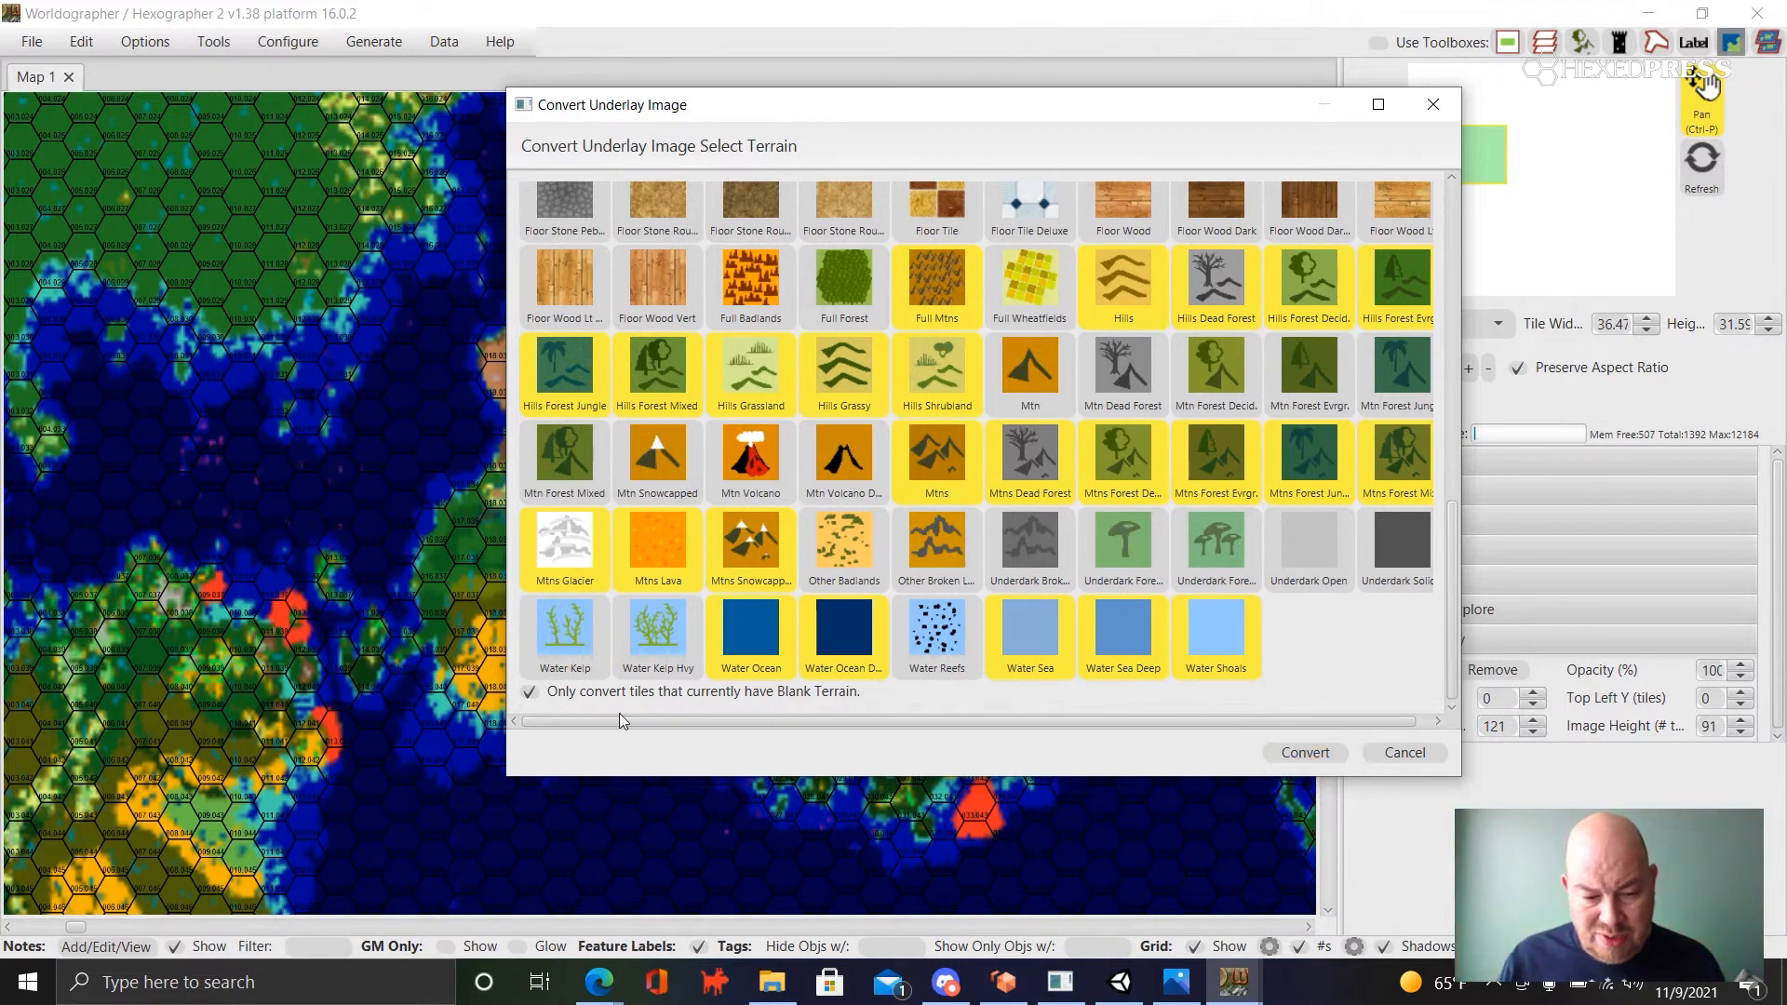
{"action": "left_click", "coordinate": [530, 694]}
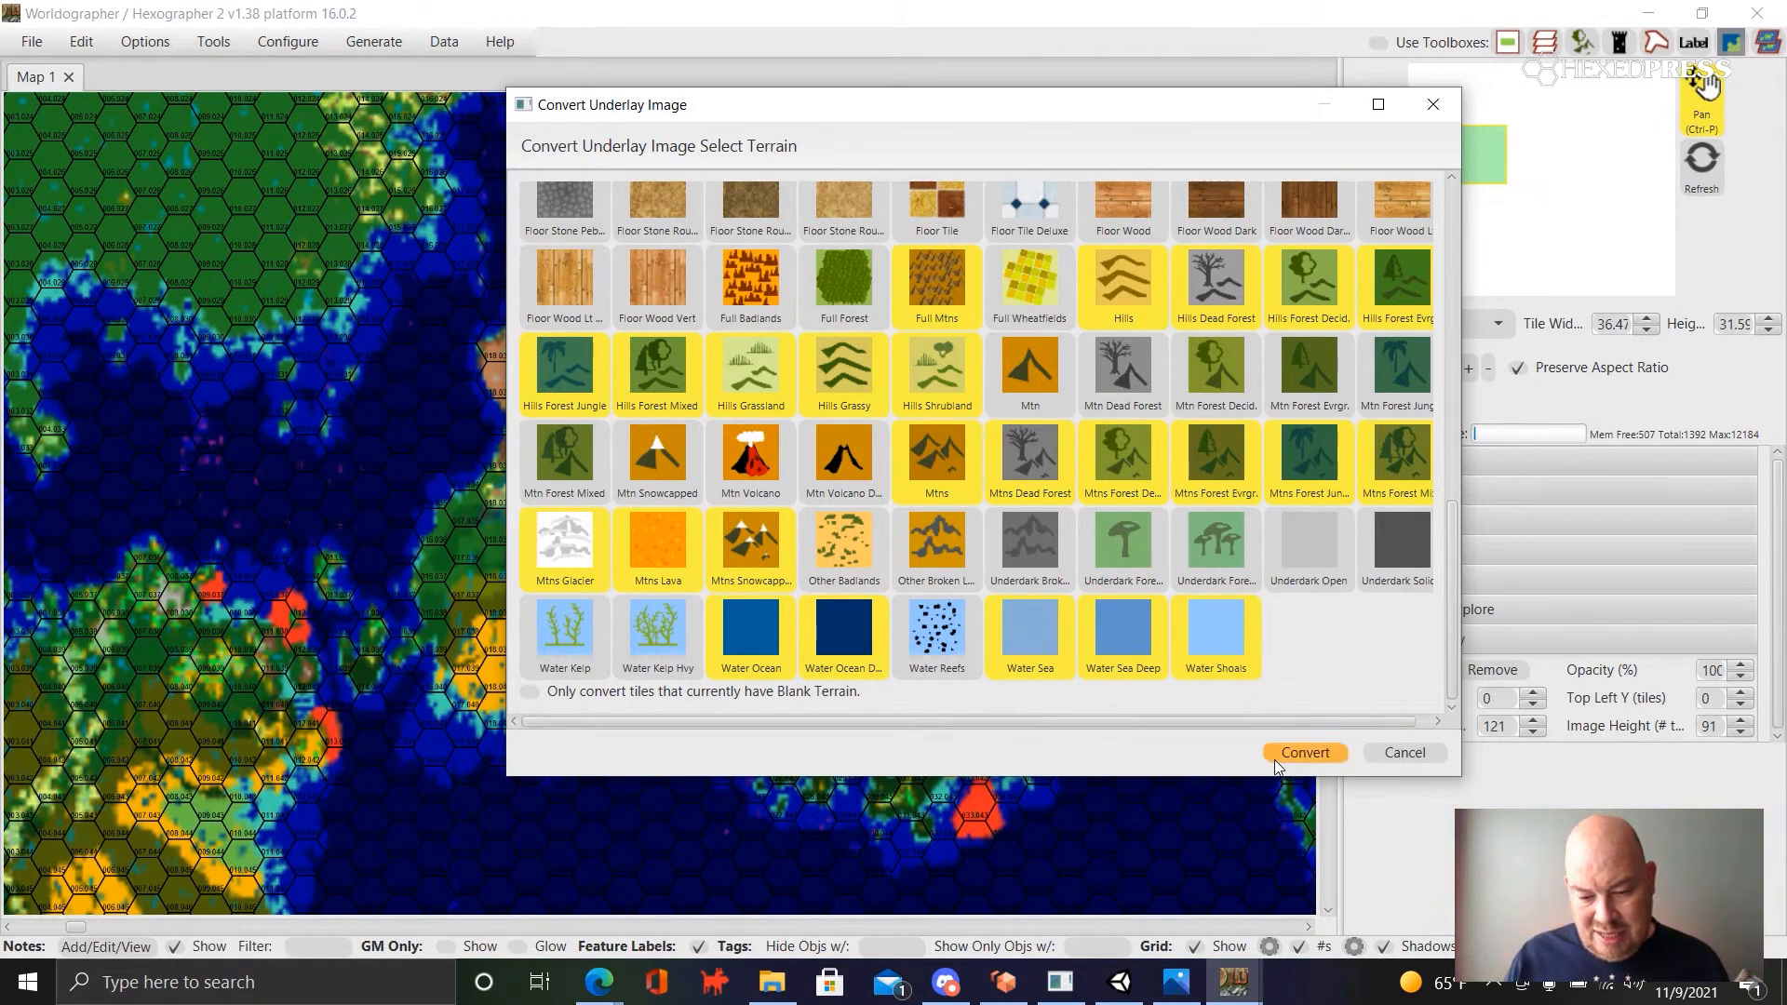
{"action": "left_click", "coordinate": [1306, 752]}
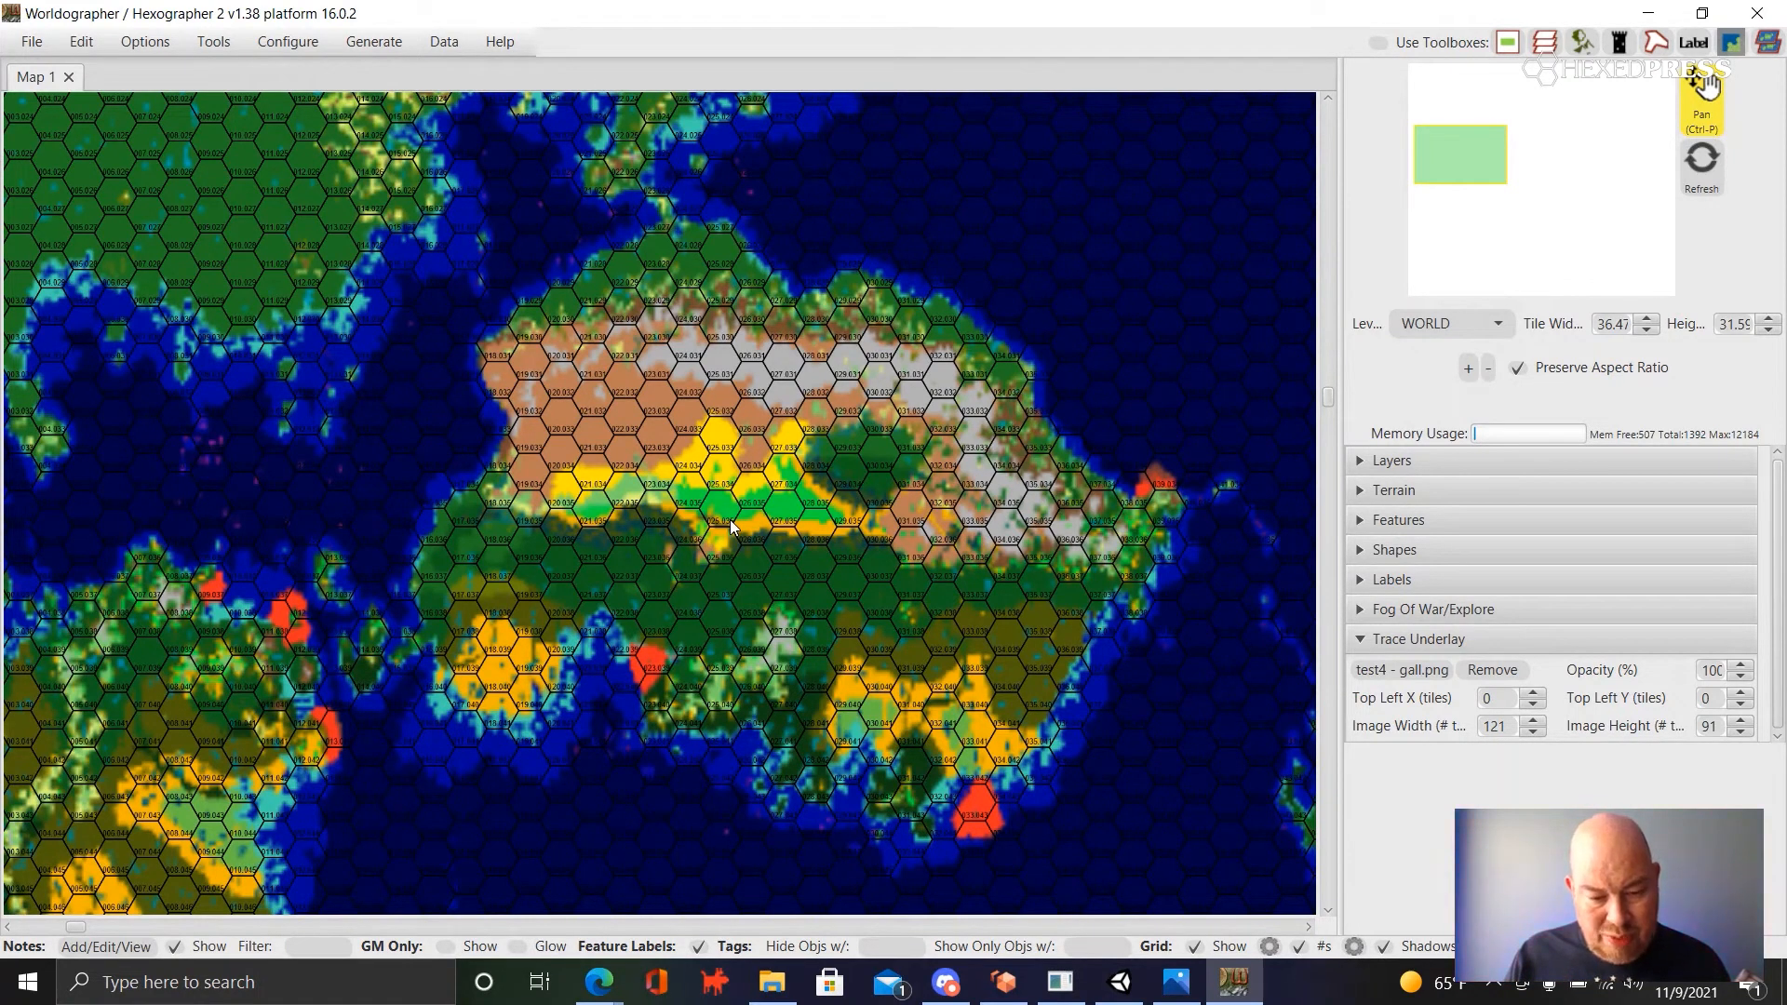
{"action": "scroll", "coordinate": [731, 527], "scroll_direction": "up", "scroll_amount": 1}
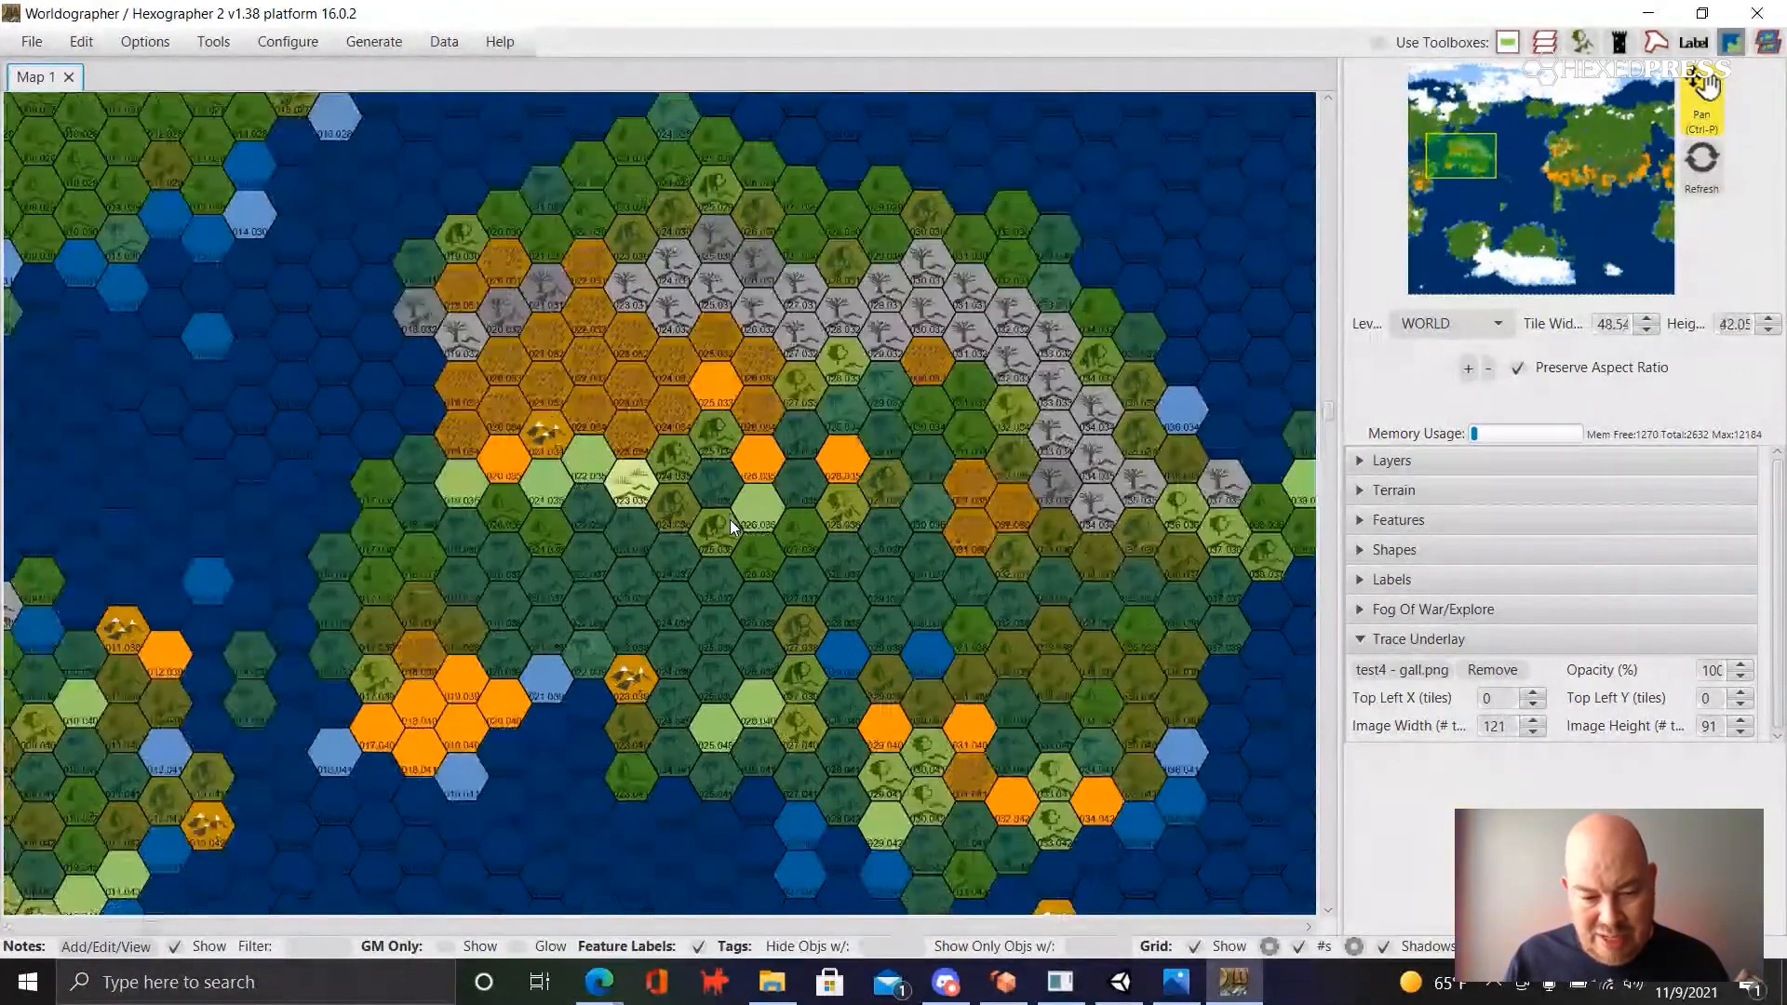
{"action": "scroll", "coordinate": [730, 519], "scroll_direction": "up", "scroll_amount": 1}
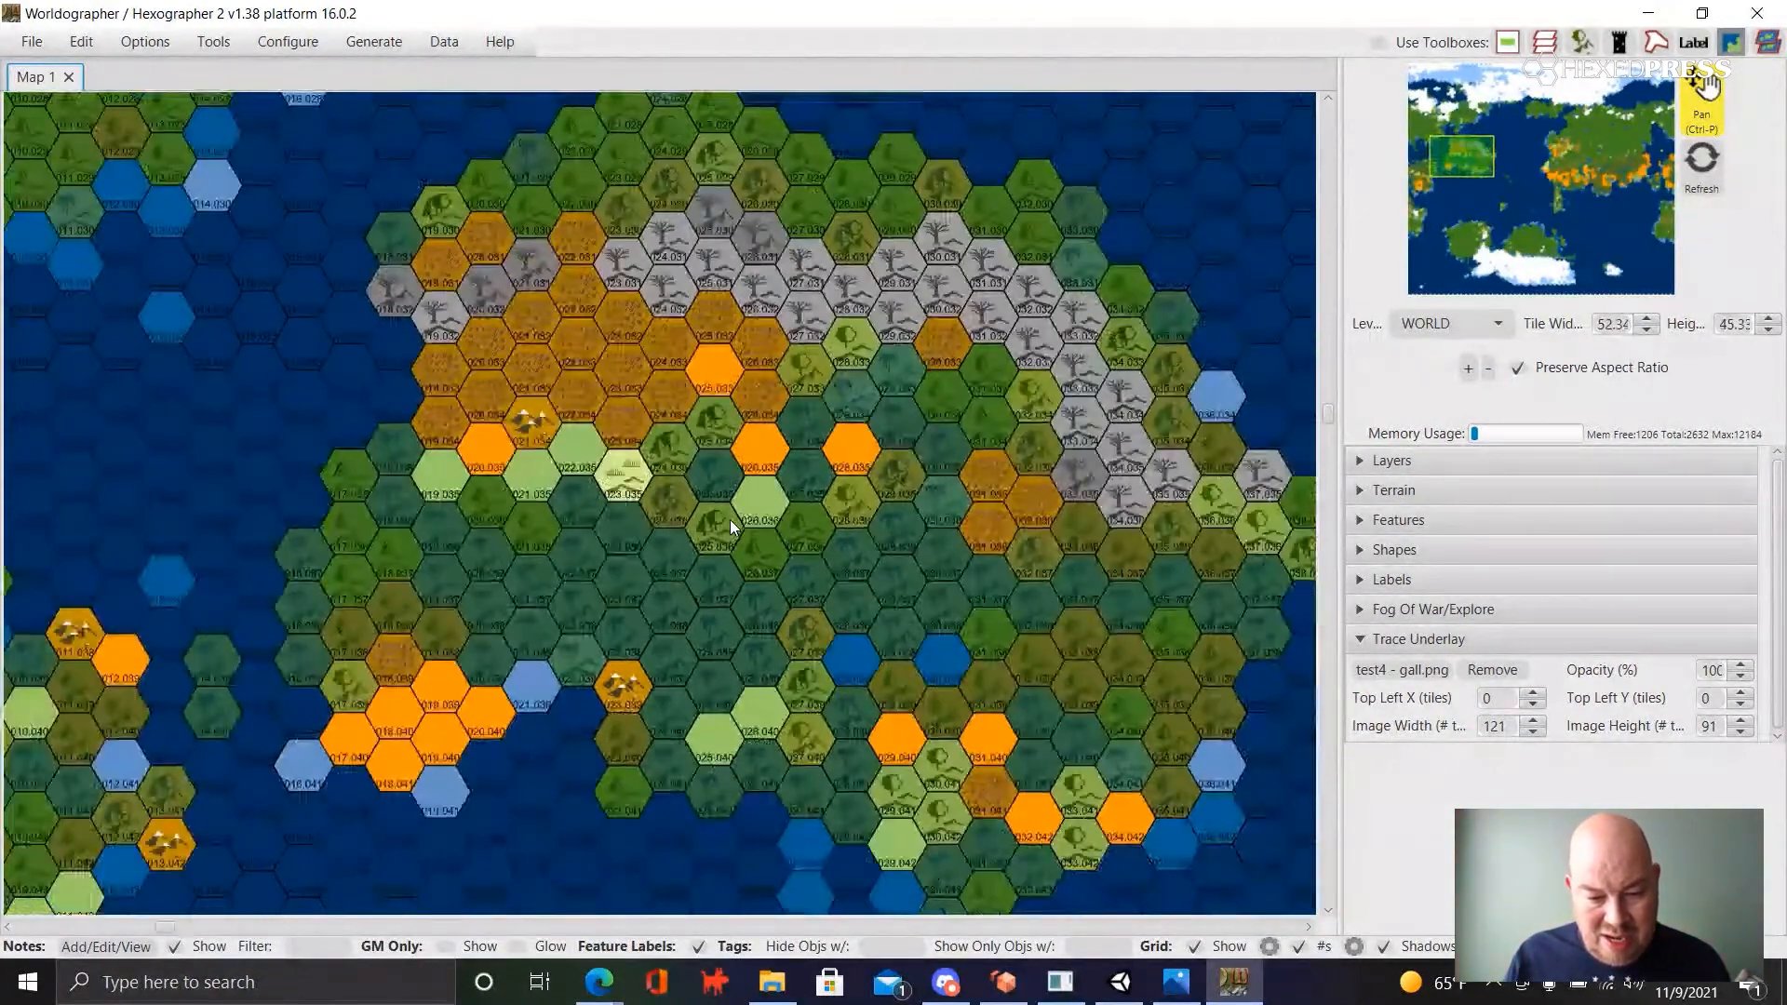
- Start another Classic conversion of the underlay, including Grassland, Forest Wetlands and the heavy mixed, jungle, evergreen and deciduous forests
{"action": "scroll", "coordinate": [730, 520], "scroll_direction": "down", "scroll_amount": 1}
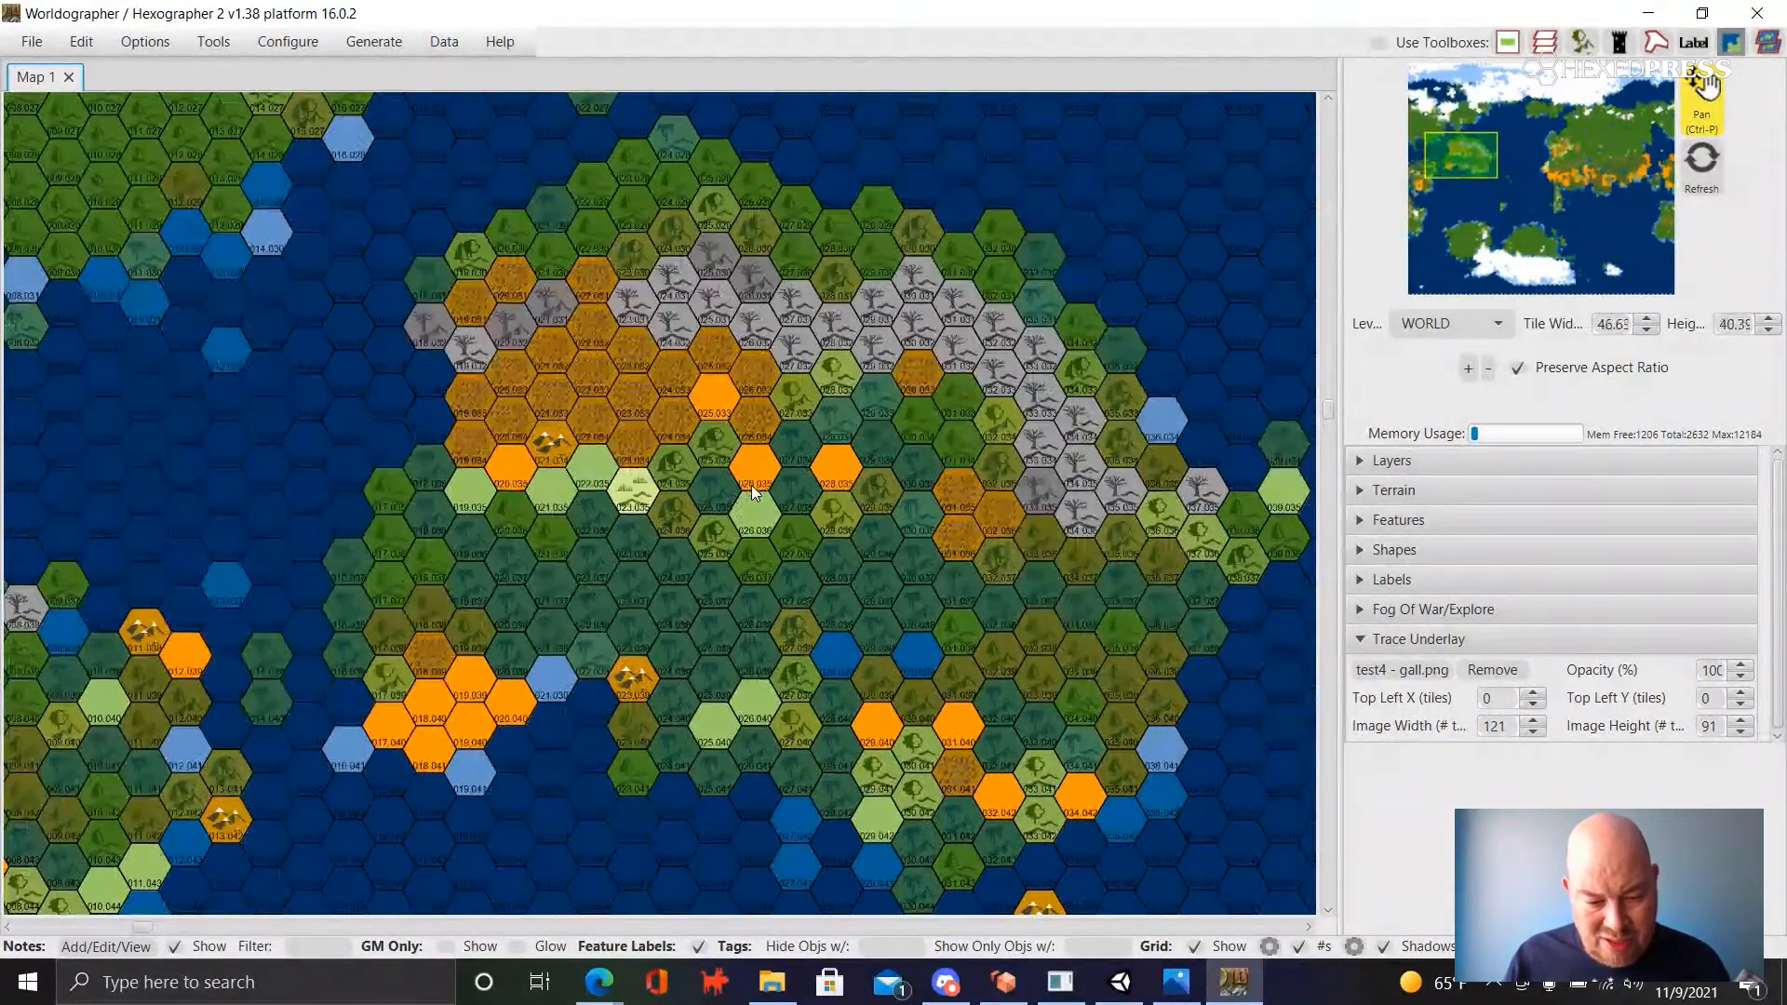
{"action": "scroll", "coordinate": [753, 491], "scroll_direction": "up", "scroll_amount": 2}
{"action": "scroll", "coordinate": [753, 491], "scroll_direction": "up", "scroll_amount": 1}
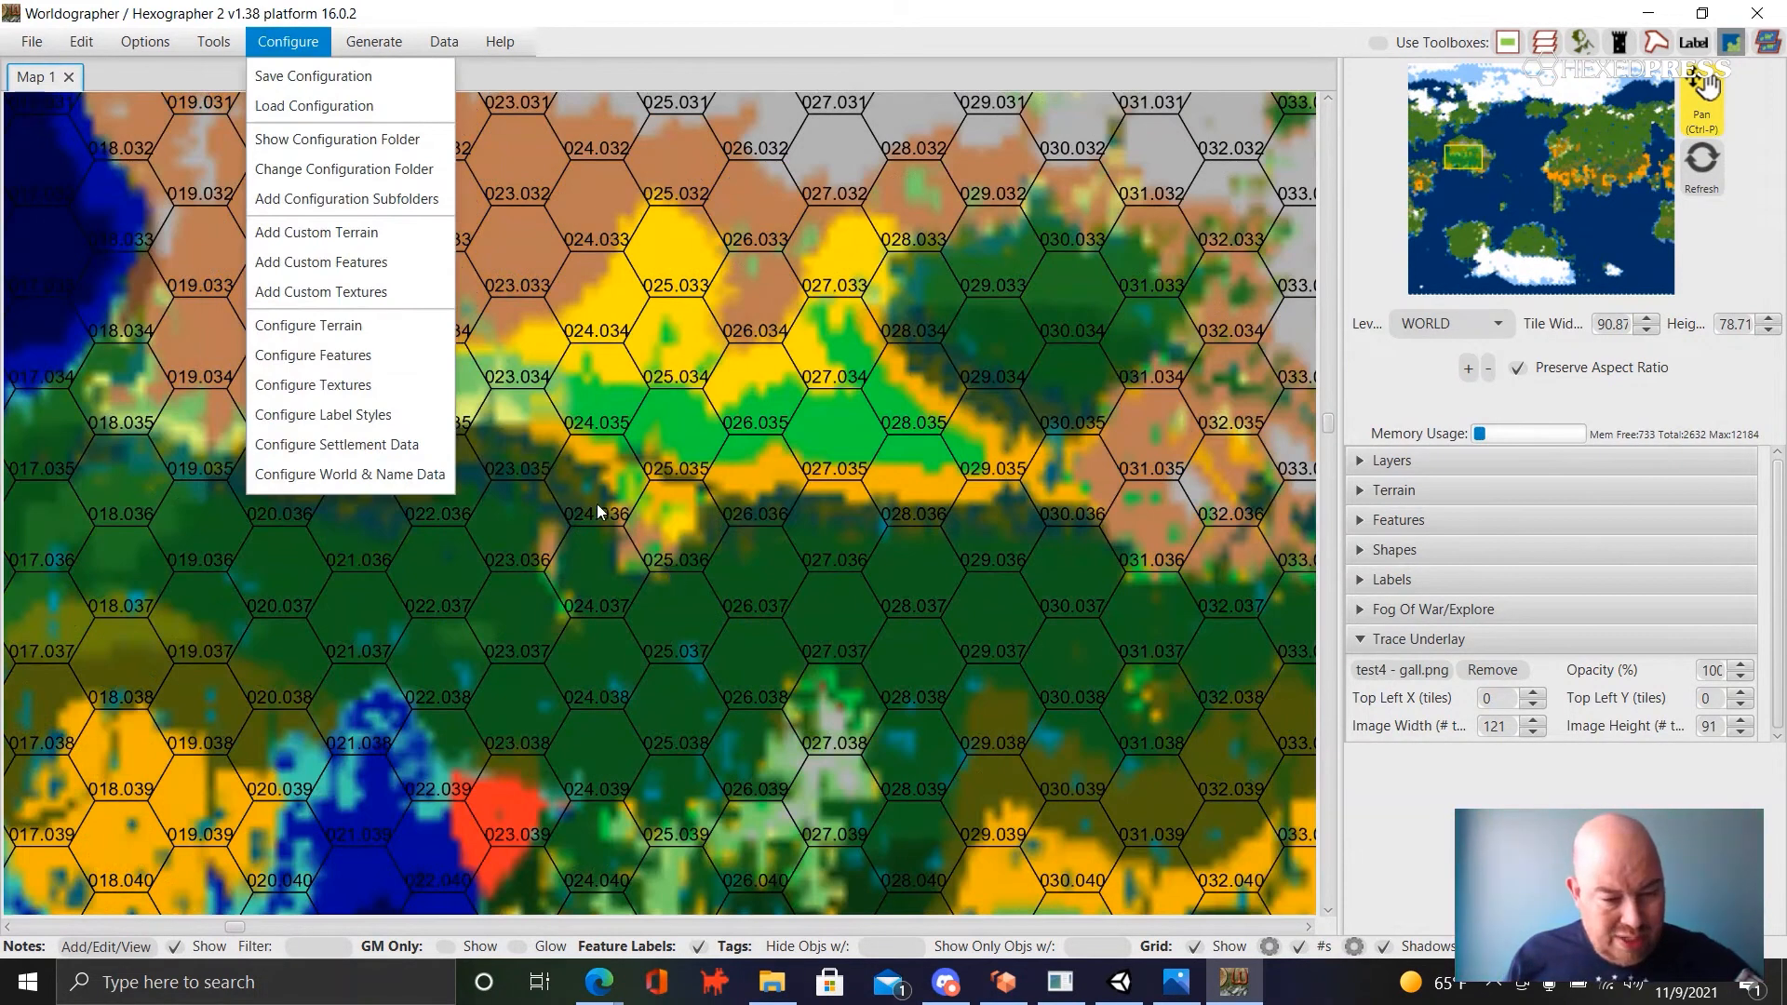
{"action": "left_click", "coordinate": [232, 41]}
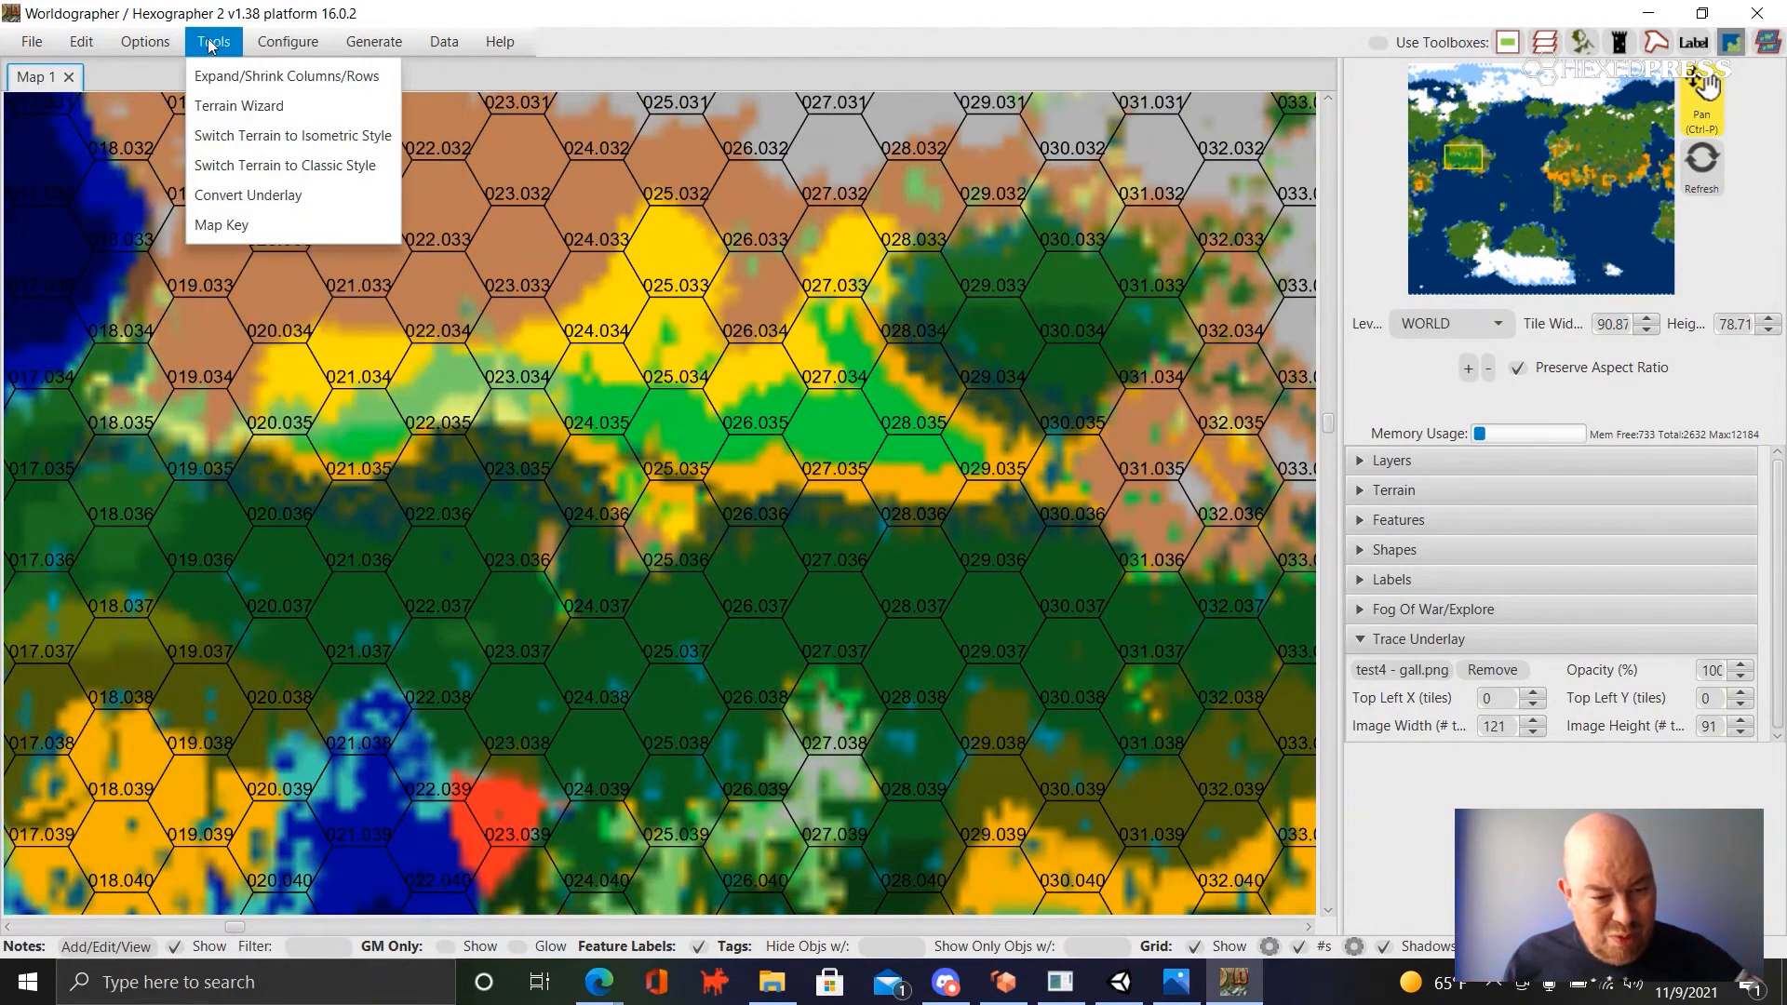
{"action": "left_click", "coordinate": [222, 191]}
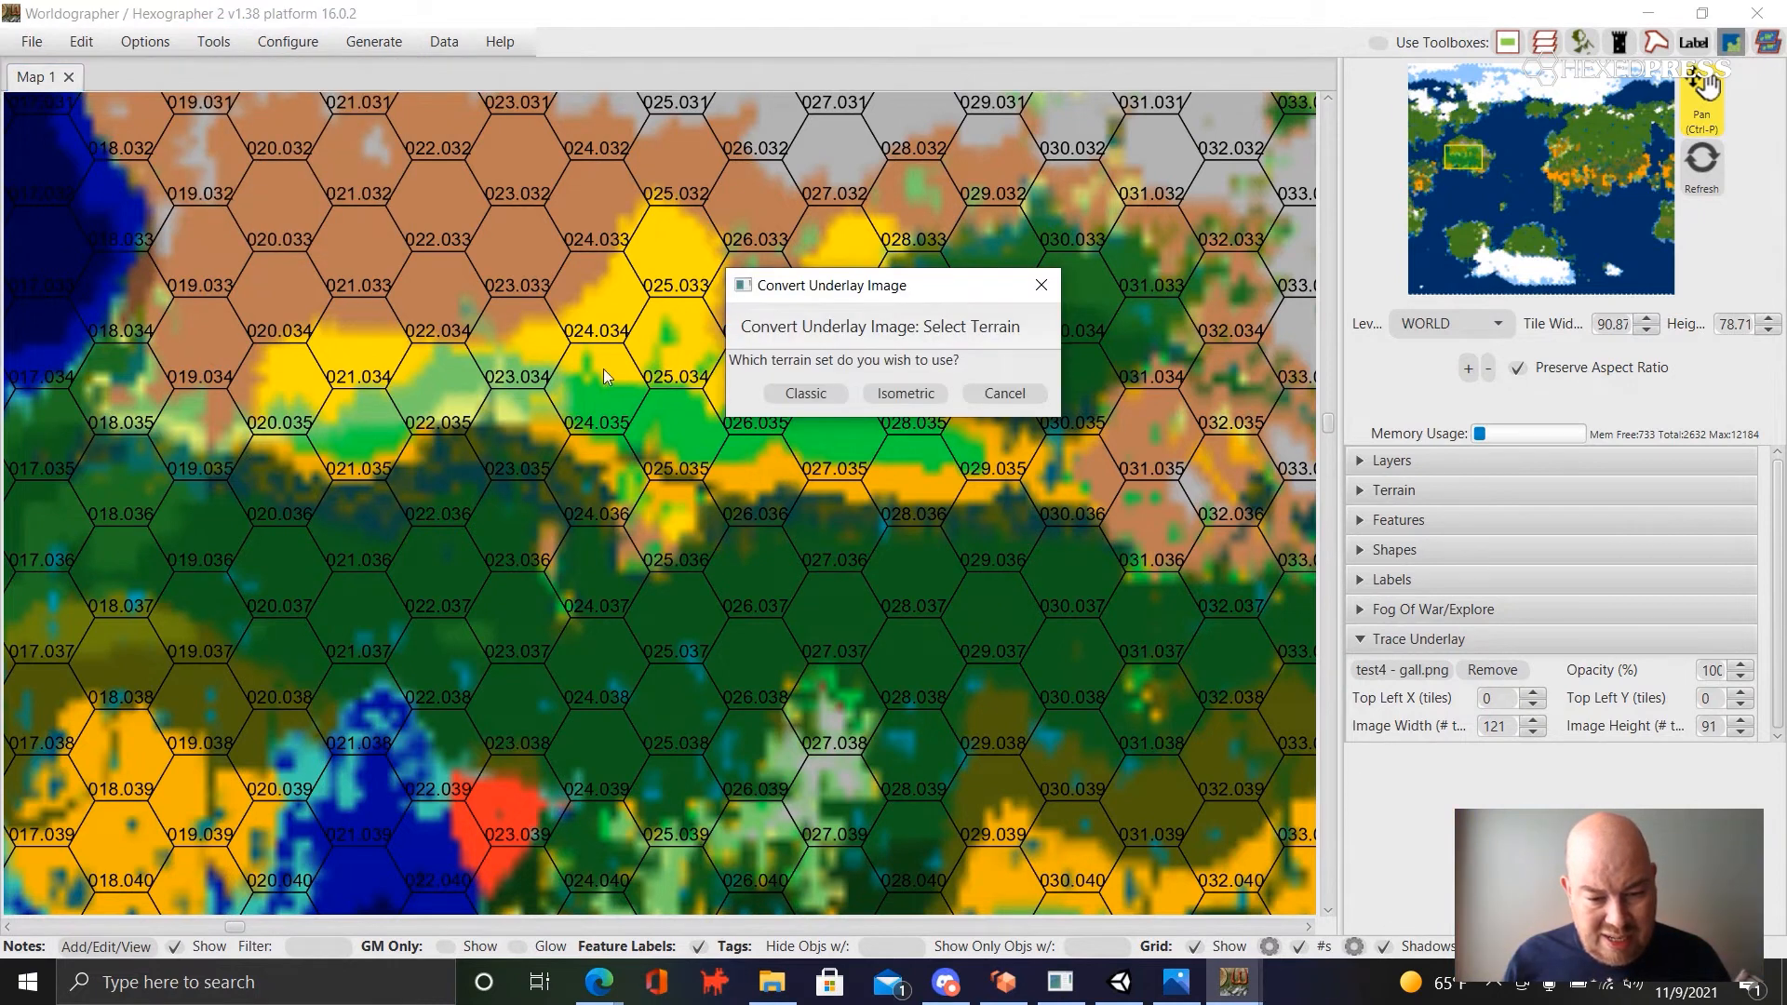
{"action": "left_click", "coordinate": [804, 395]}
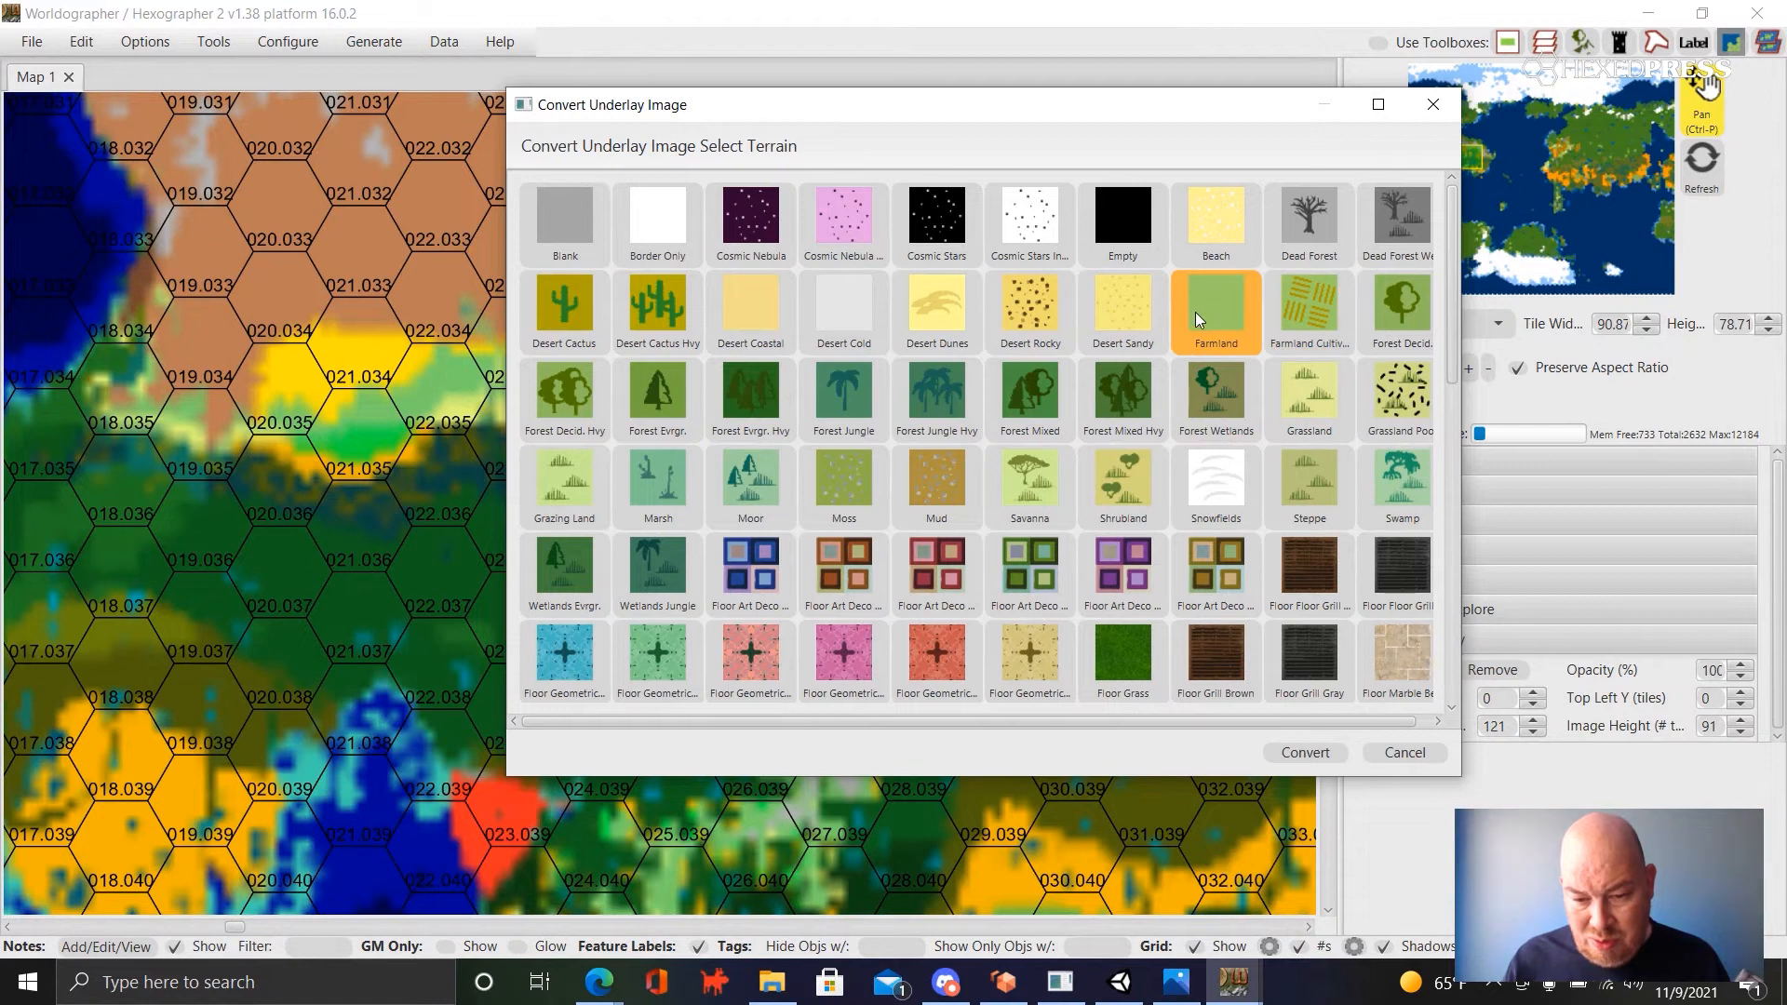
{"action": "left_click", "coordinate": [1309, 408]}
{"action": "left_click", "coordinate": [1192, 394]}
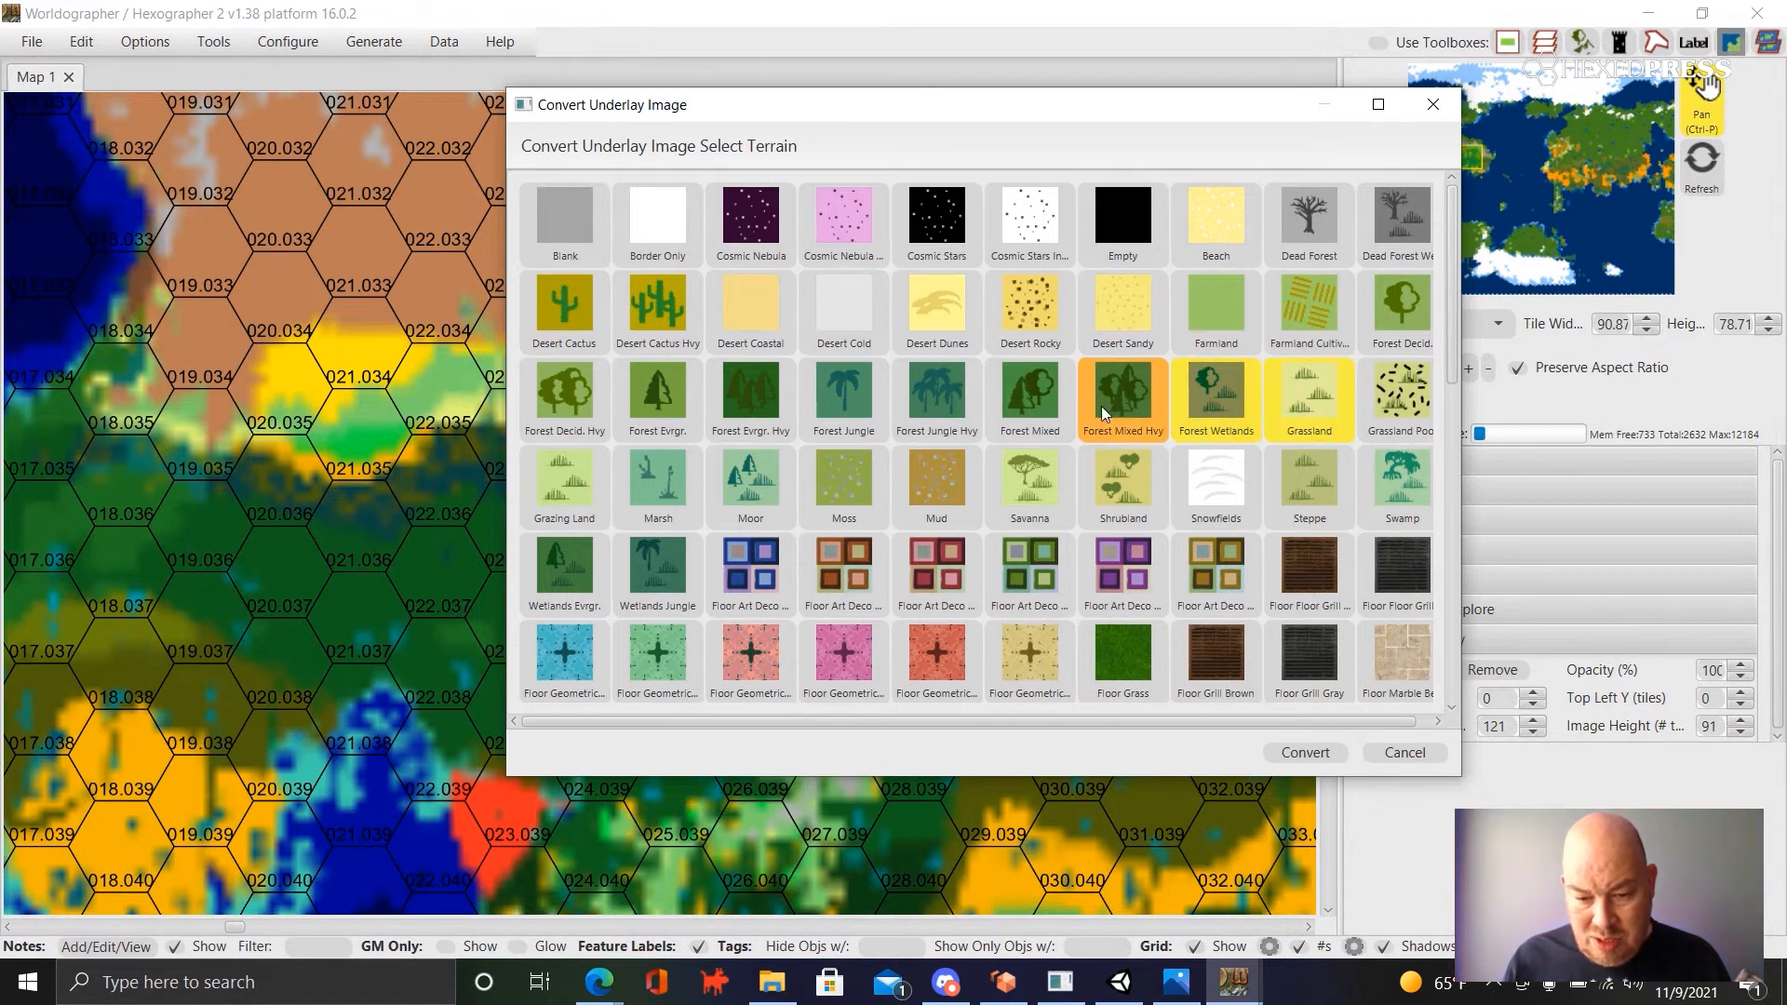
{"action": "left_click", "coordinate": [1103, 406]}
{"action": "left_click", "coordinate": [922, 411]}
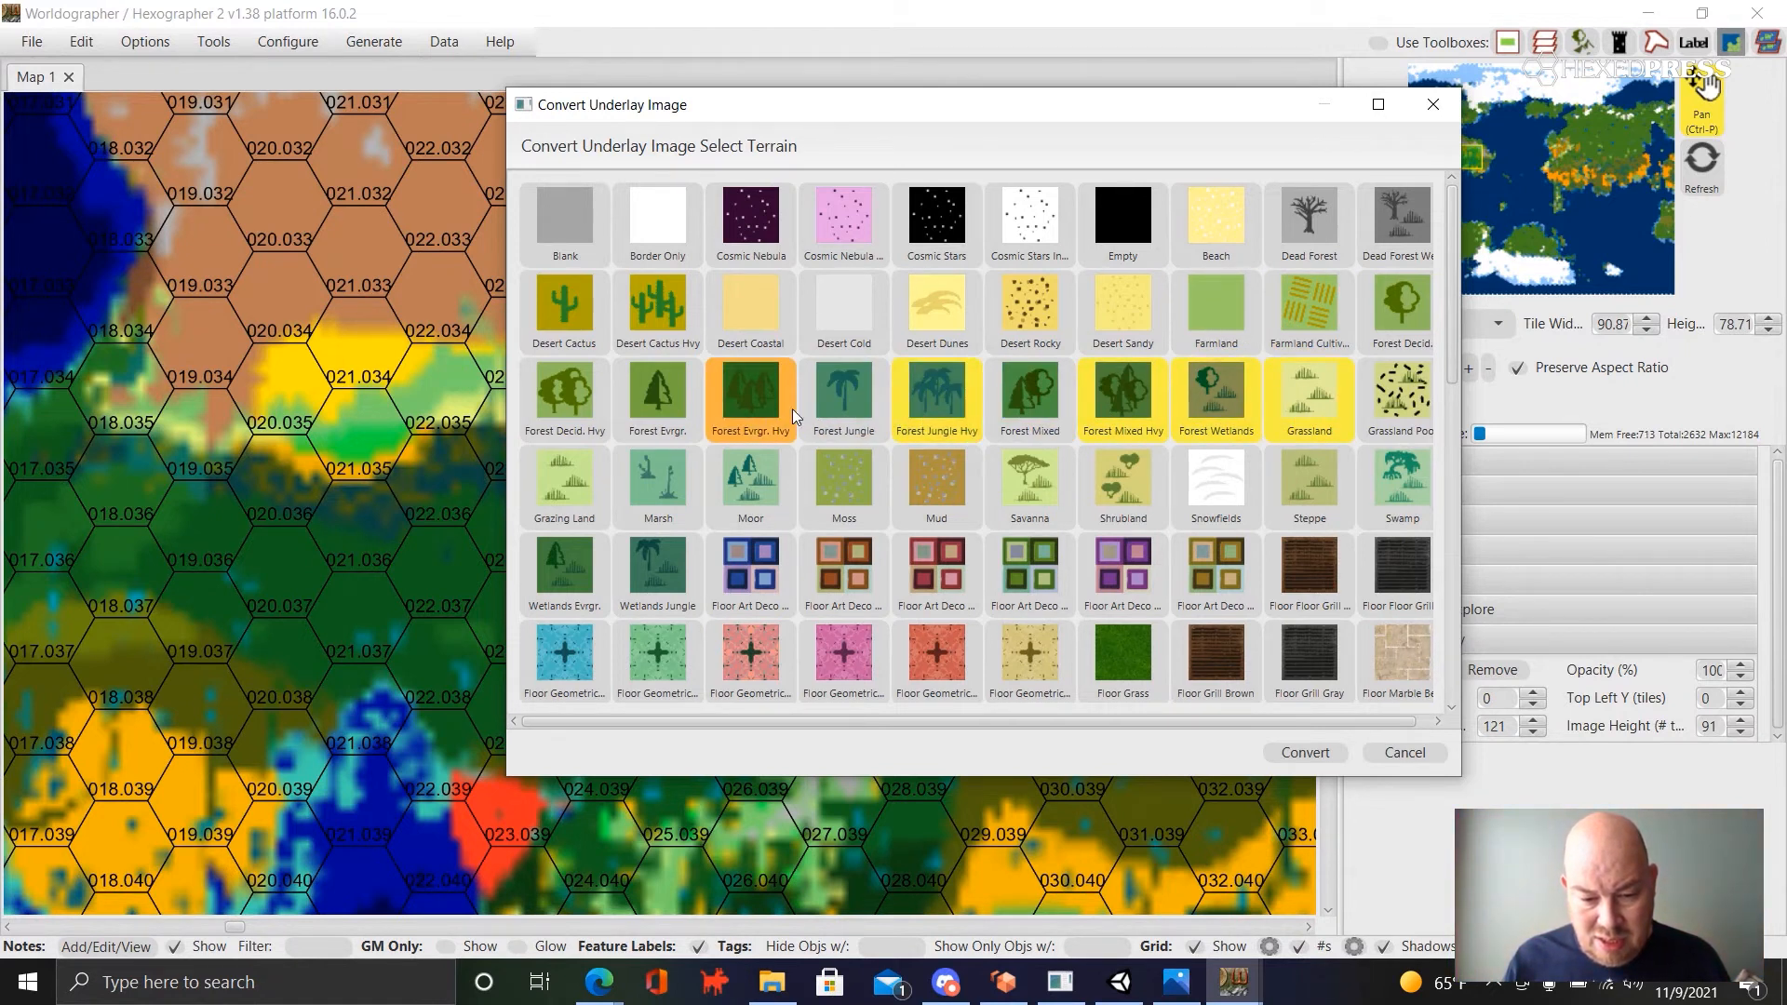
{"action": "left_click", "coordinate": [707, 404]}
{"action": "left_click", "coordinate": [579, 406]}
- Include Grazing Land, Marsh, Moor, Savanna, Shrubland, Steppe and Swamp in the conversion's terrain types
{"action": "left_click", "coordinate": [584, 499]}
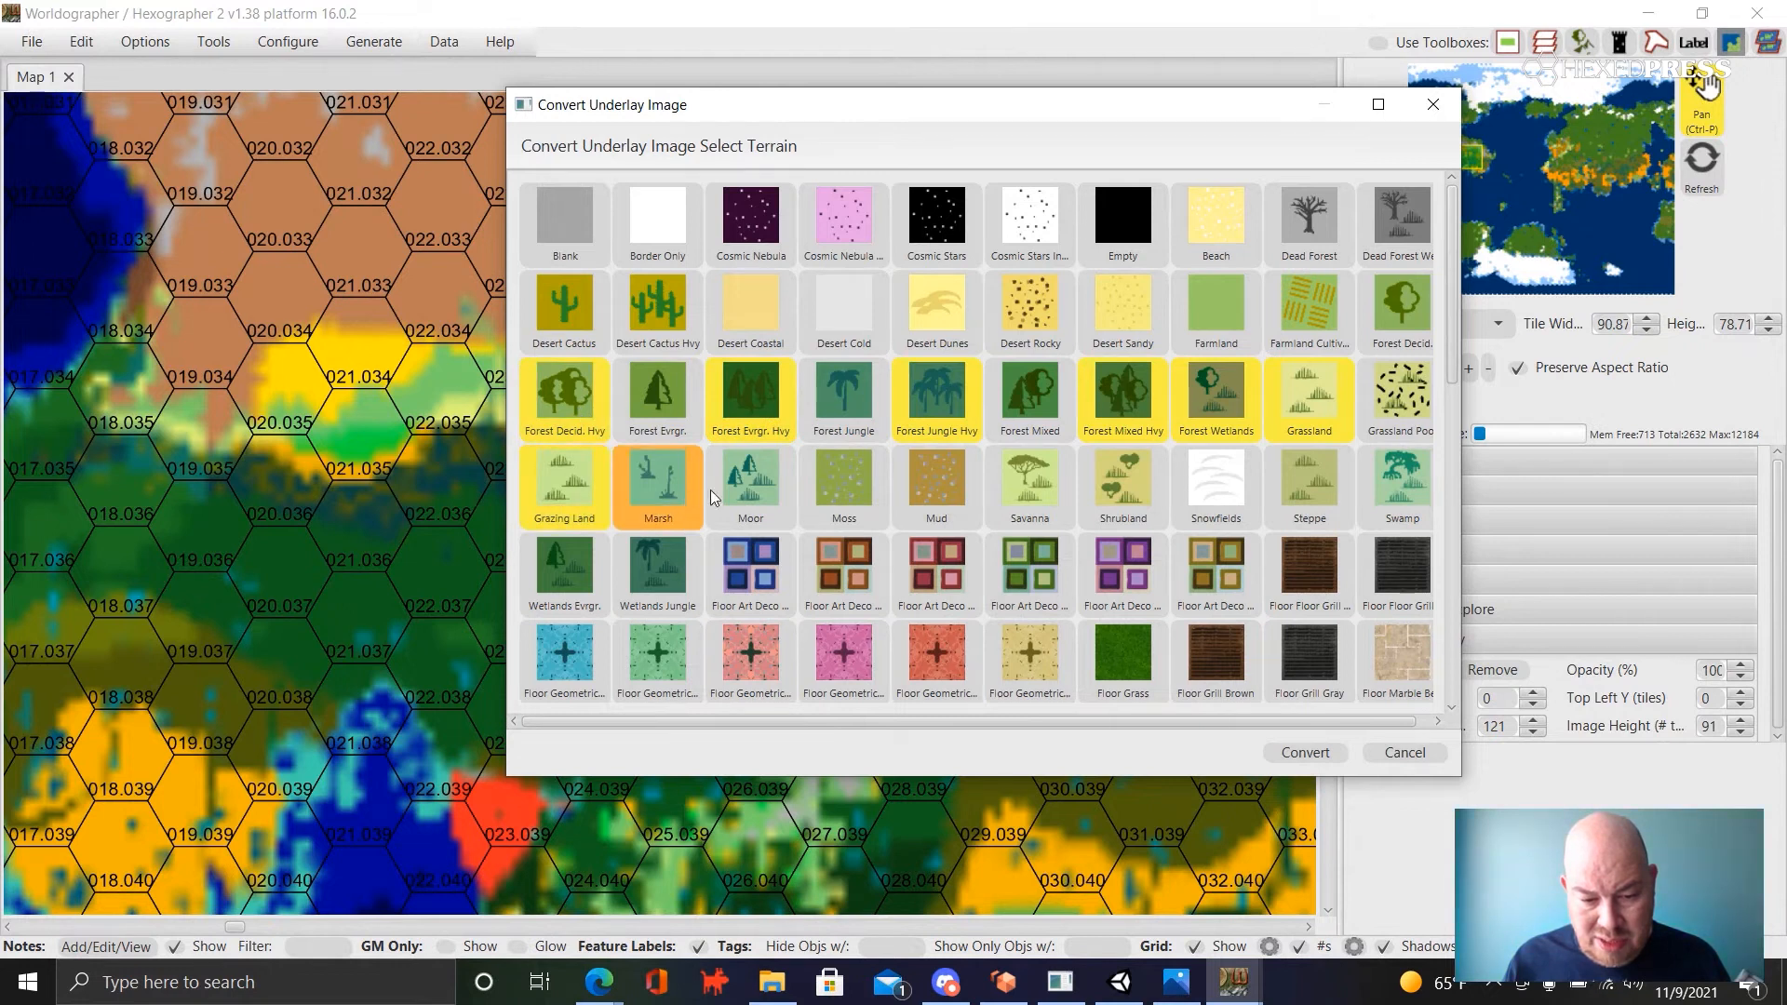
{"action": "left_click", "coordinate": [694, 491]}
{"action": "left_click", "coordinate": [767, 489]}
{"action": "left_click", "coordinate": [1024, 489]}
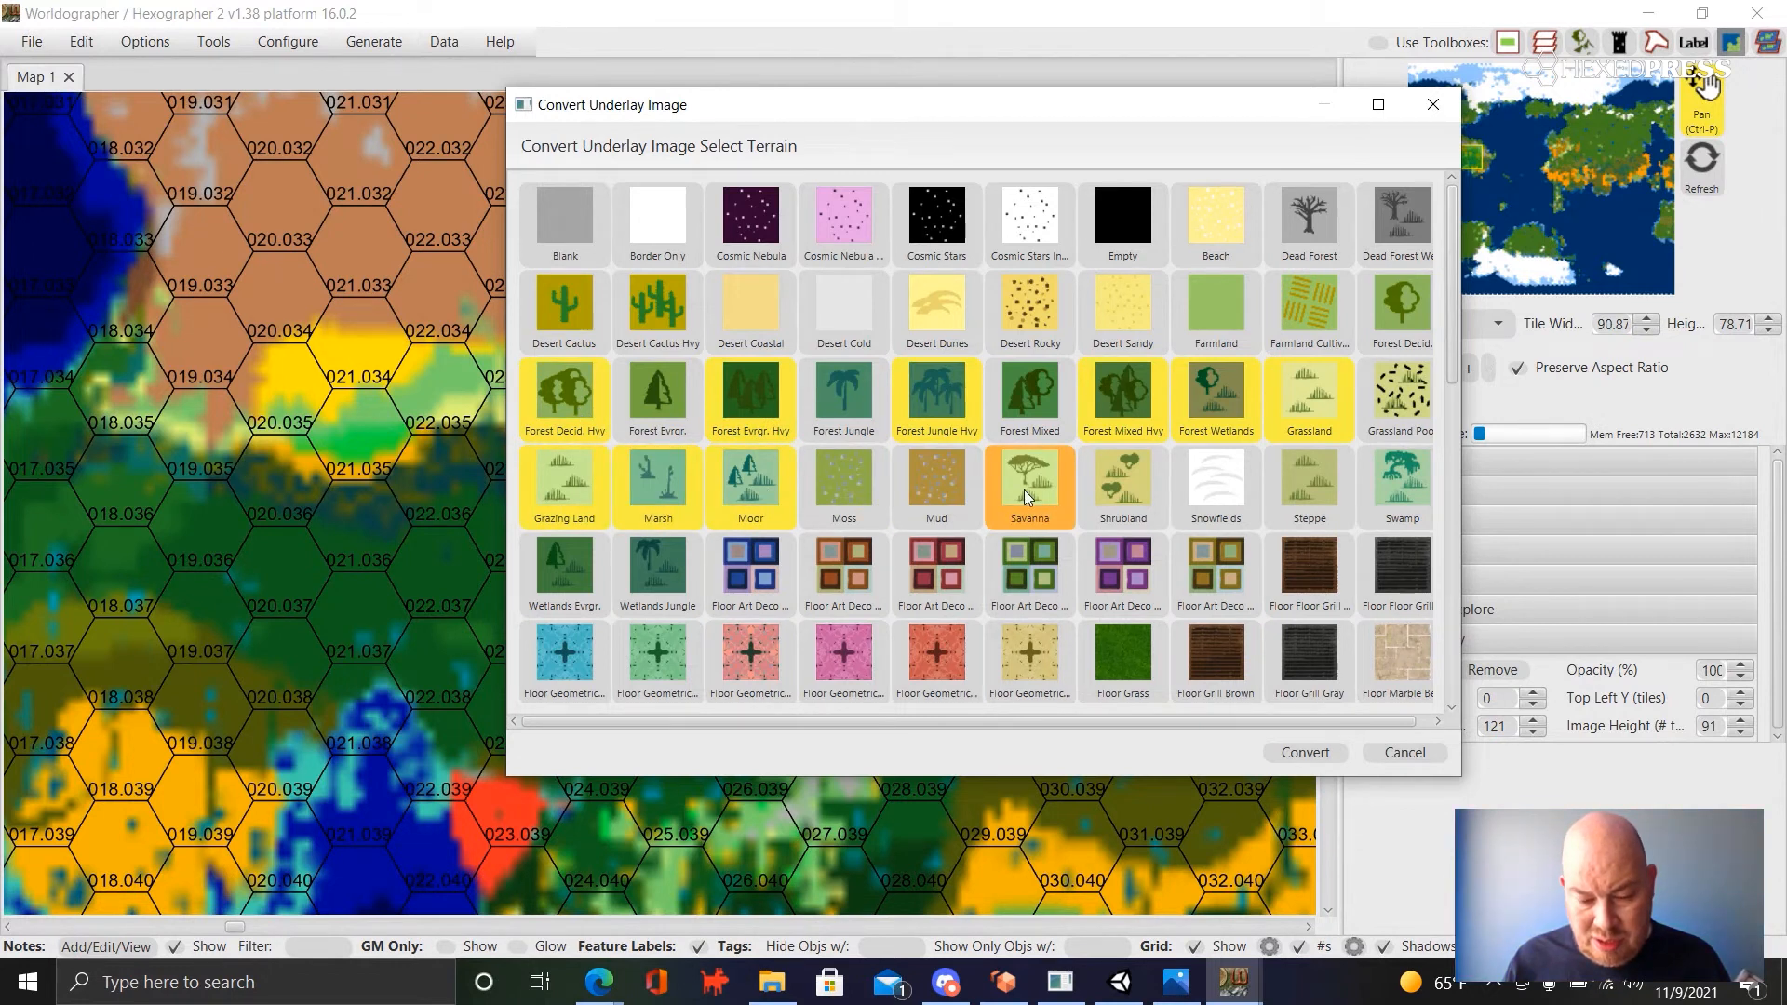
{"action": "left_click", "coordinate": [1130, 495]}
{"action": "left_click", "coordinate": [1324, 475]}
{"action": "left_click", "coordinate": [1381, 490]}
- Exclude Mtns from the terrain types and convert the underlay without restricting it to tiles that have Blank terrain
{"action": "scroll", "coordinate": [1233, 422], "scroll_direction": "down", "scroll_amount": 3}
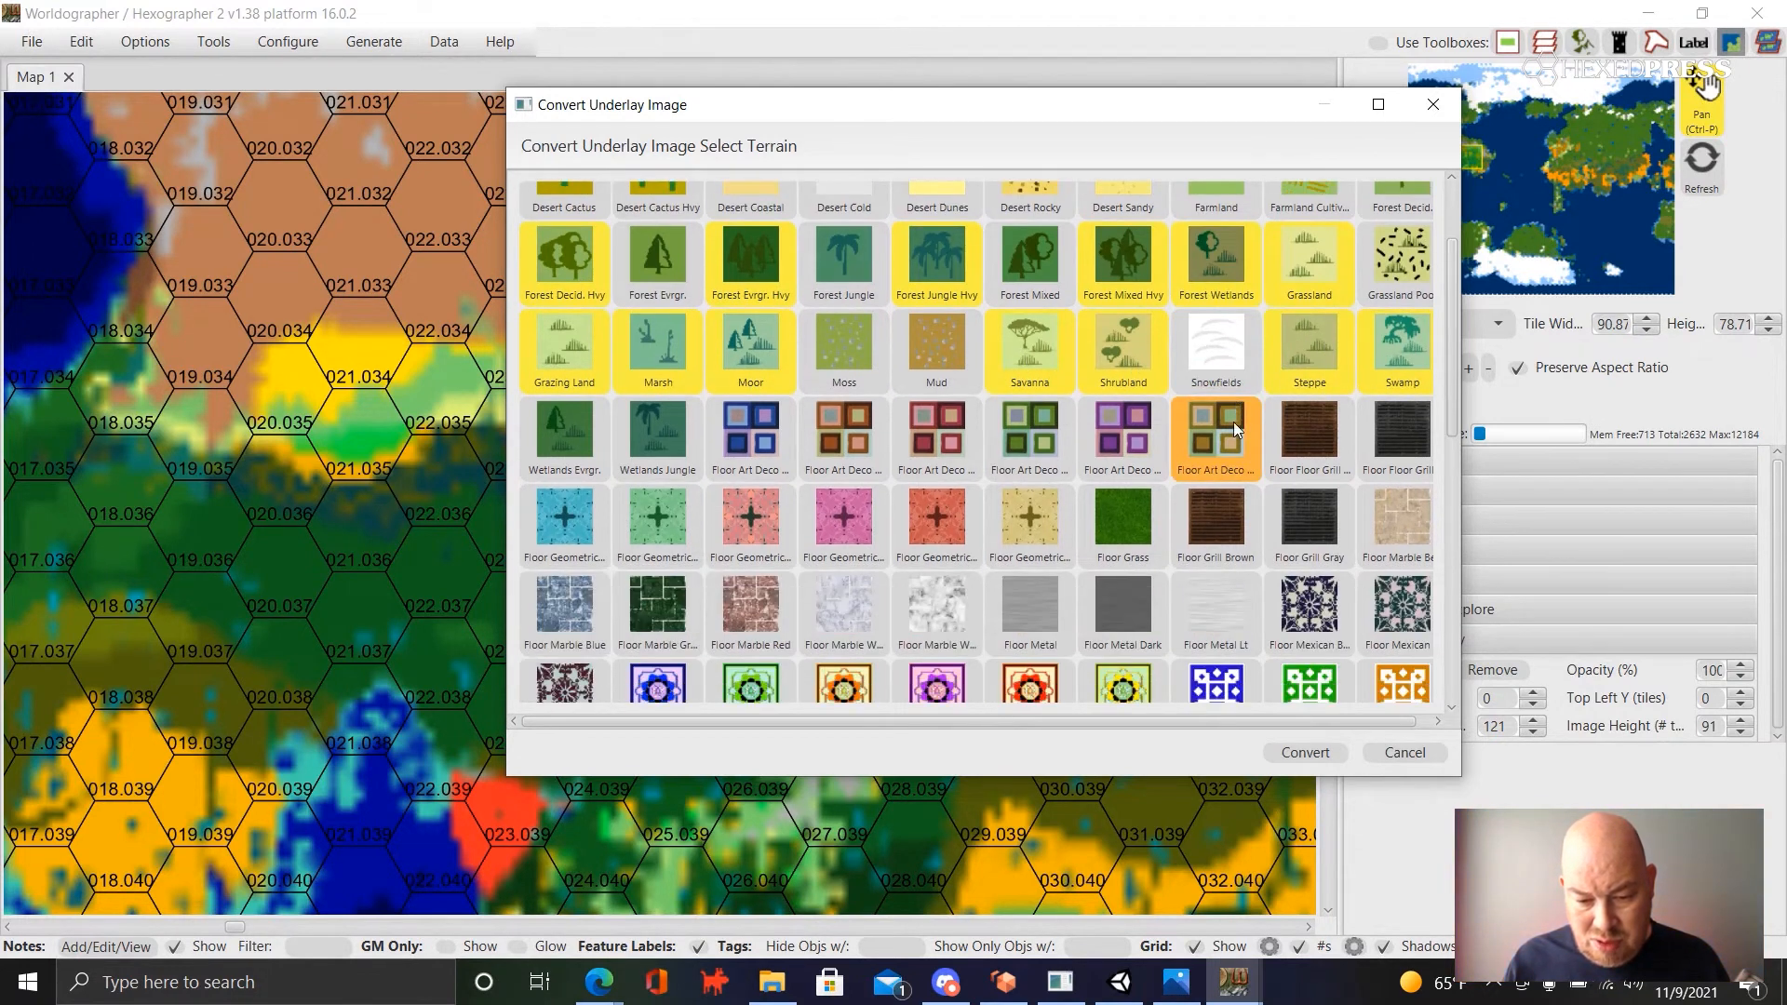
{"action": "scroll", "coordinate": [1233, 421], "scroll_direction": "down", "scroll_amount": 6}
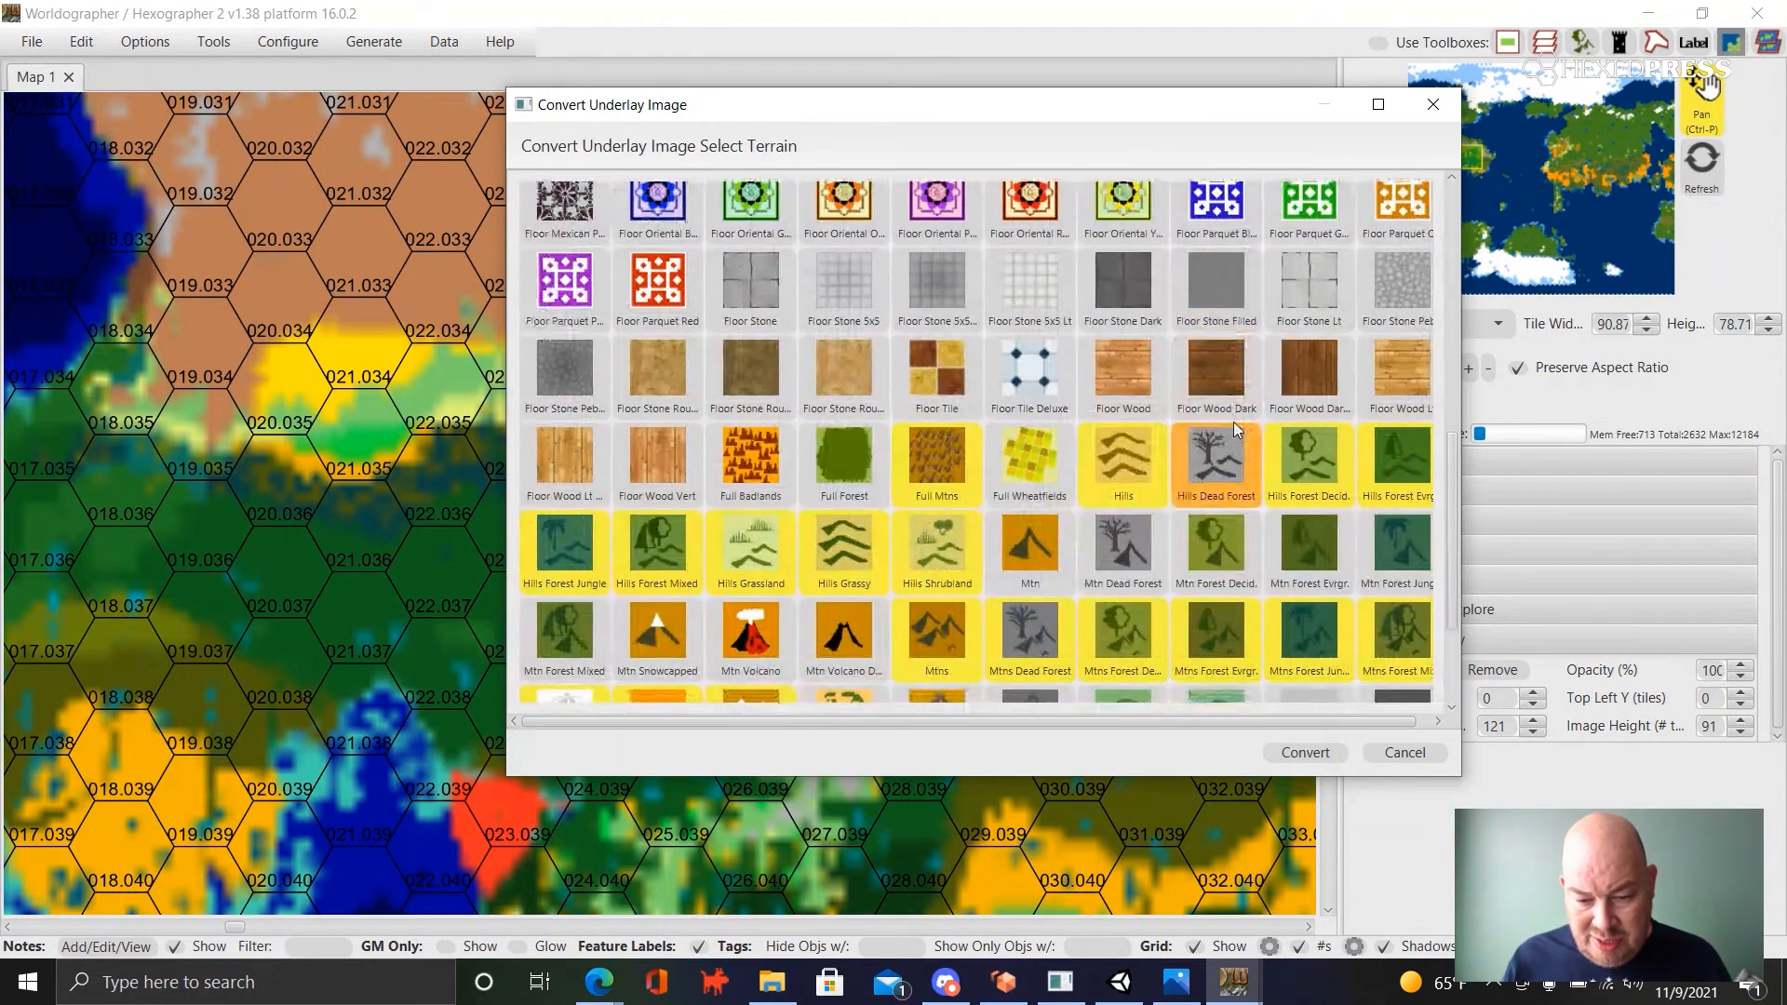
{"action": "scroll", "coordinate": [1059, 585], "scroll_direction": "down", "scroll_amount": 1}
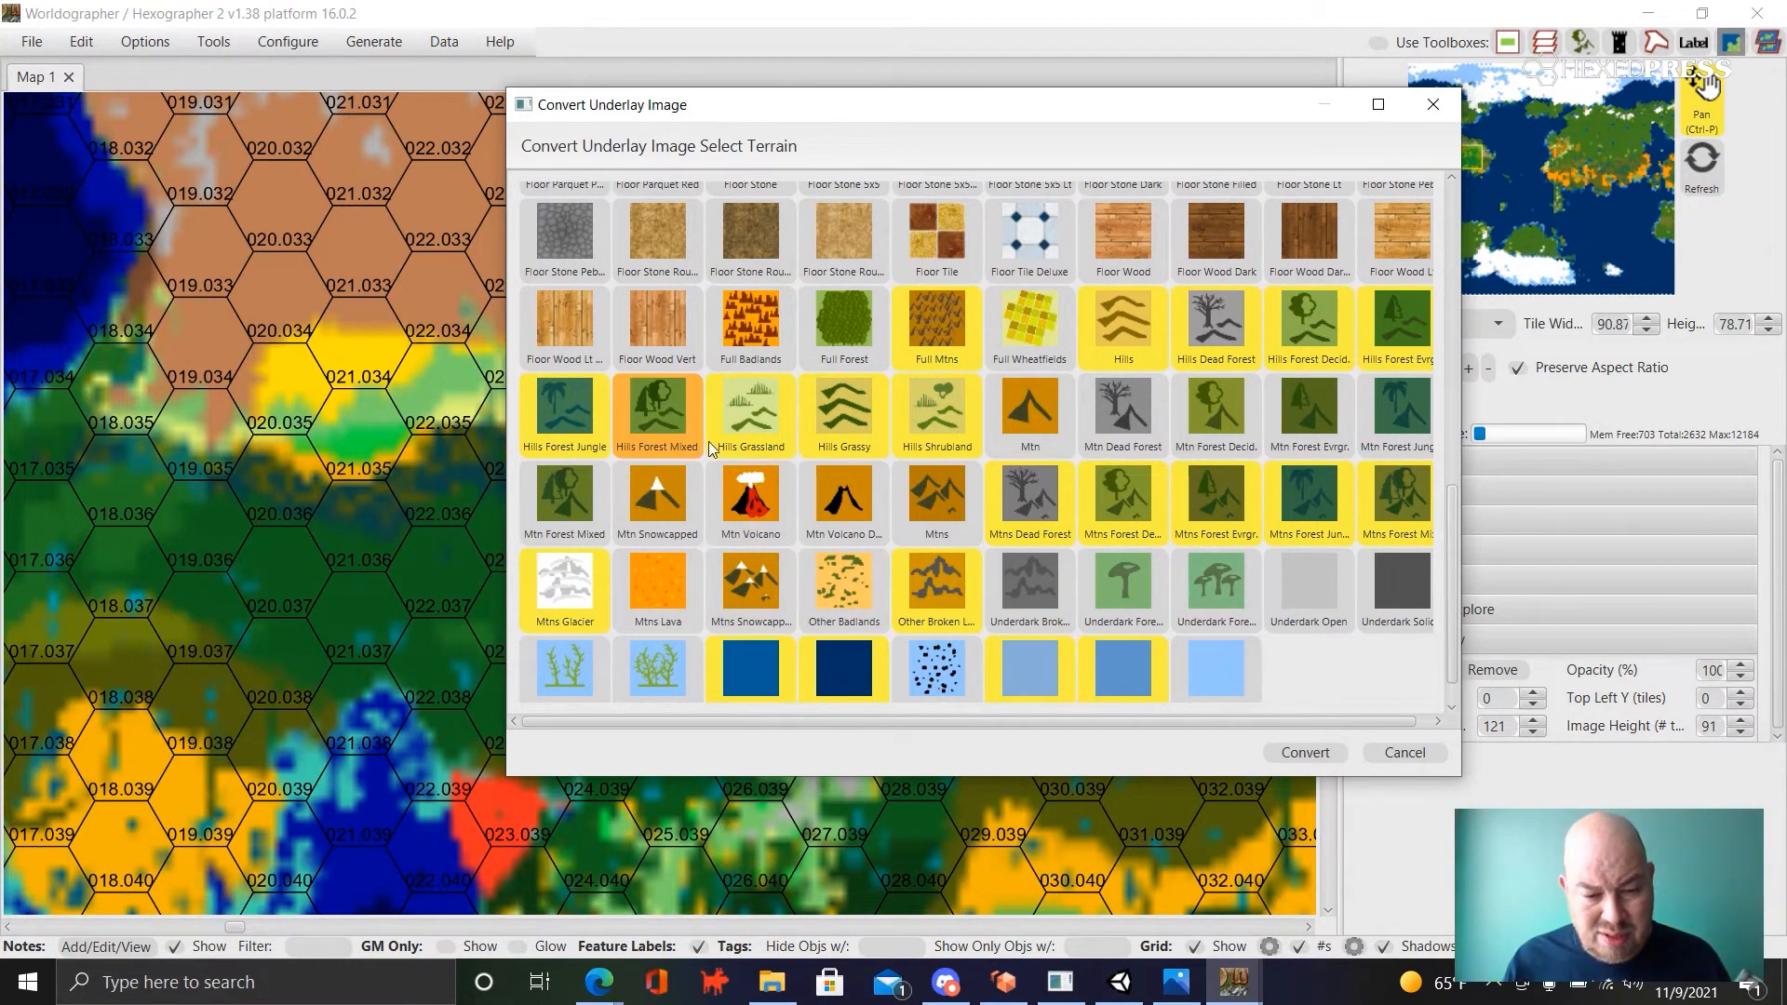
{"action": "scroll", "coordinate": [744, 419], "scroll_direction": "down", "scroll_amount": 1}
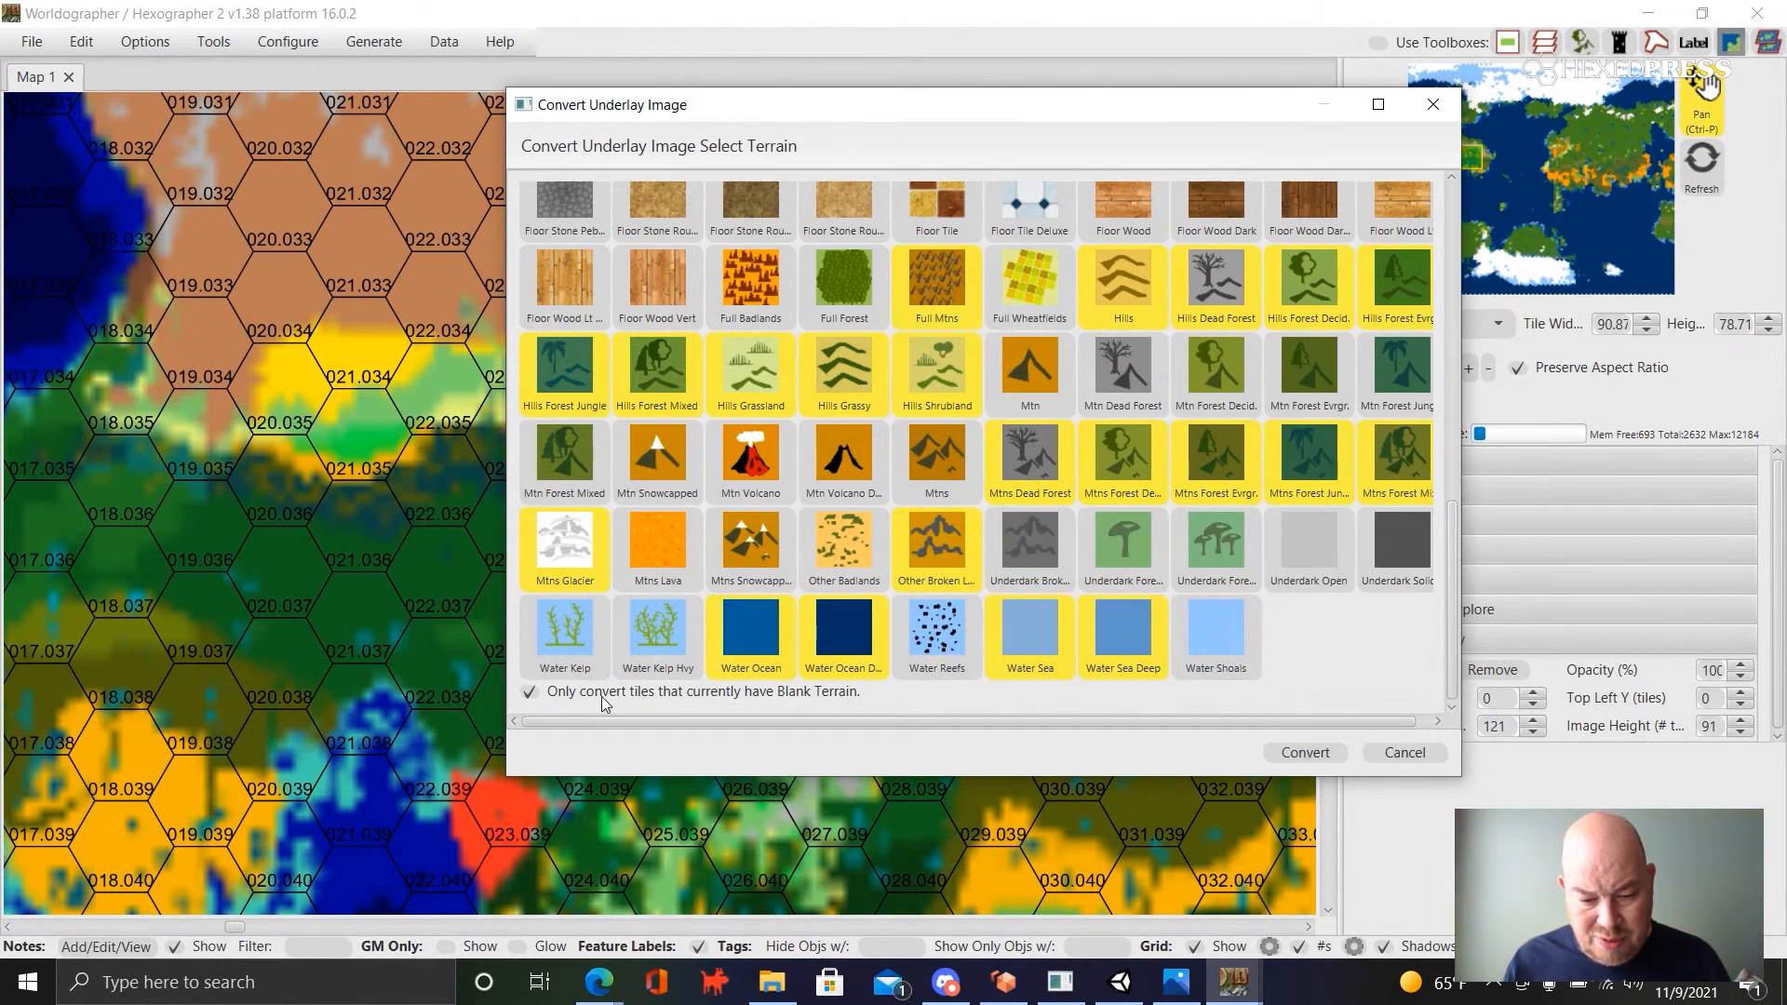
{"action": "left_click", "coordinate": [530, 692]}
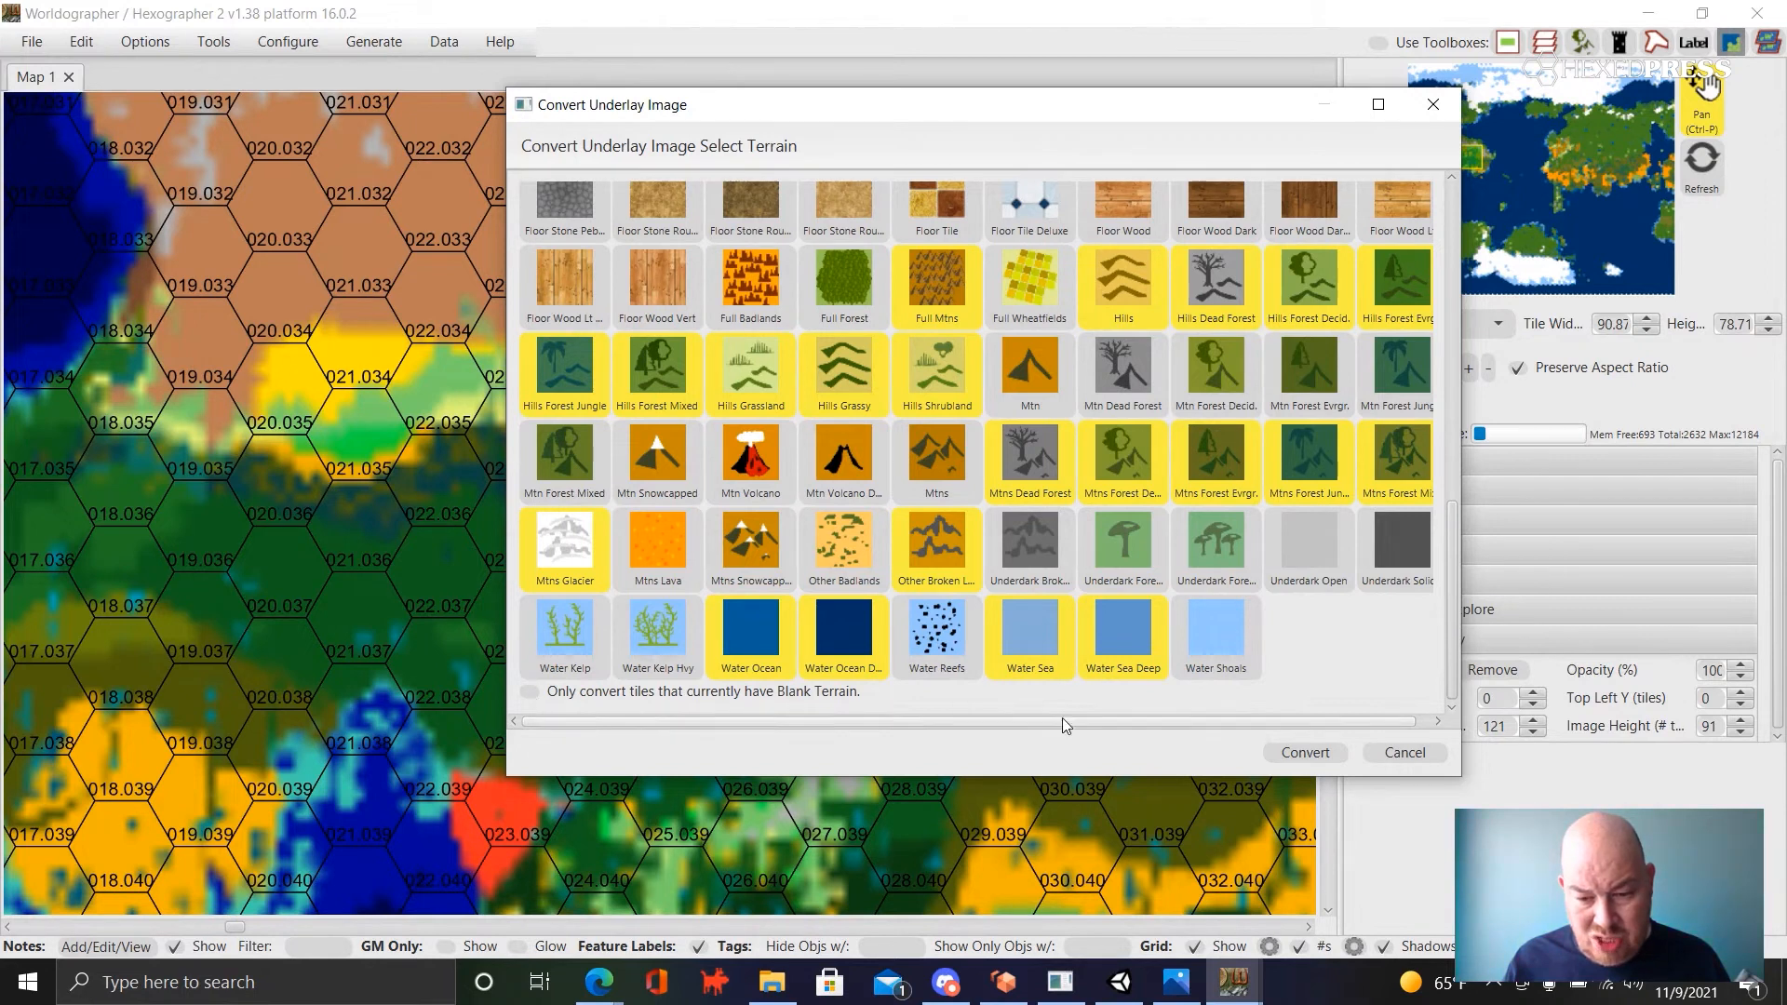
{"action": "left_click", "coordinate": [1305, 751]}
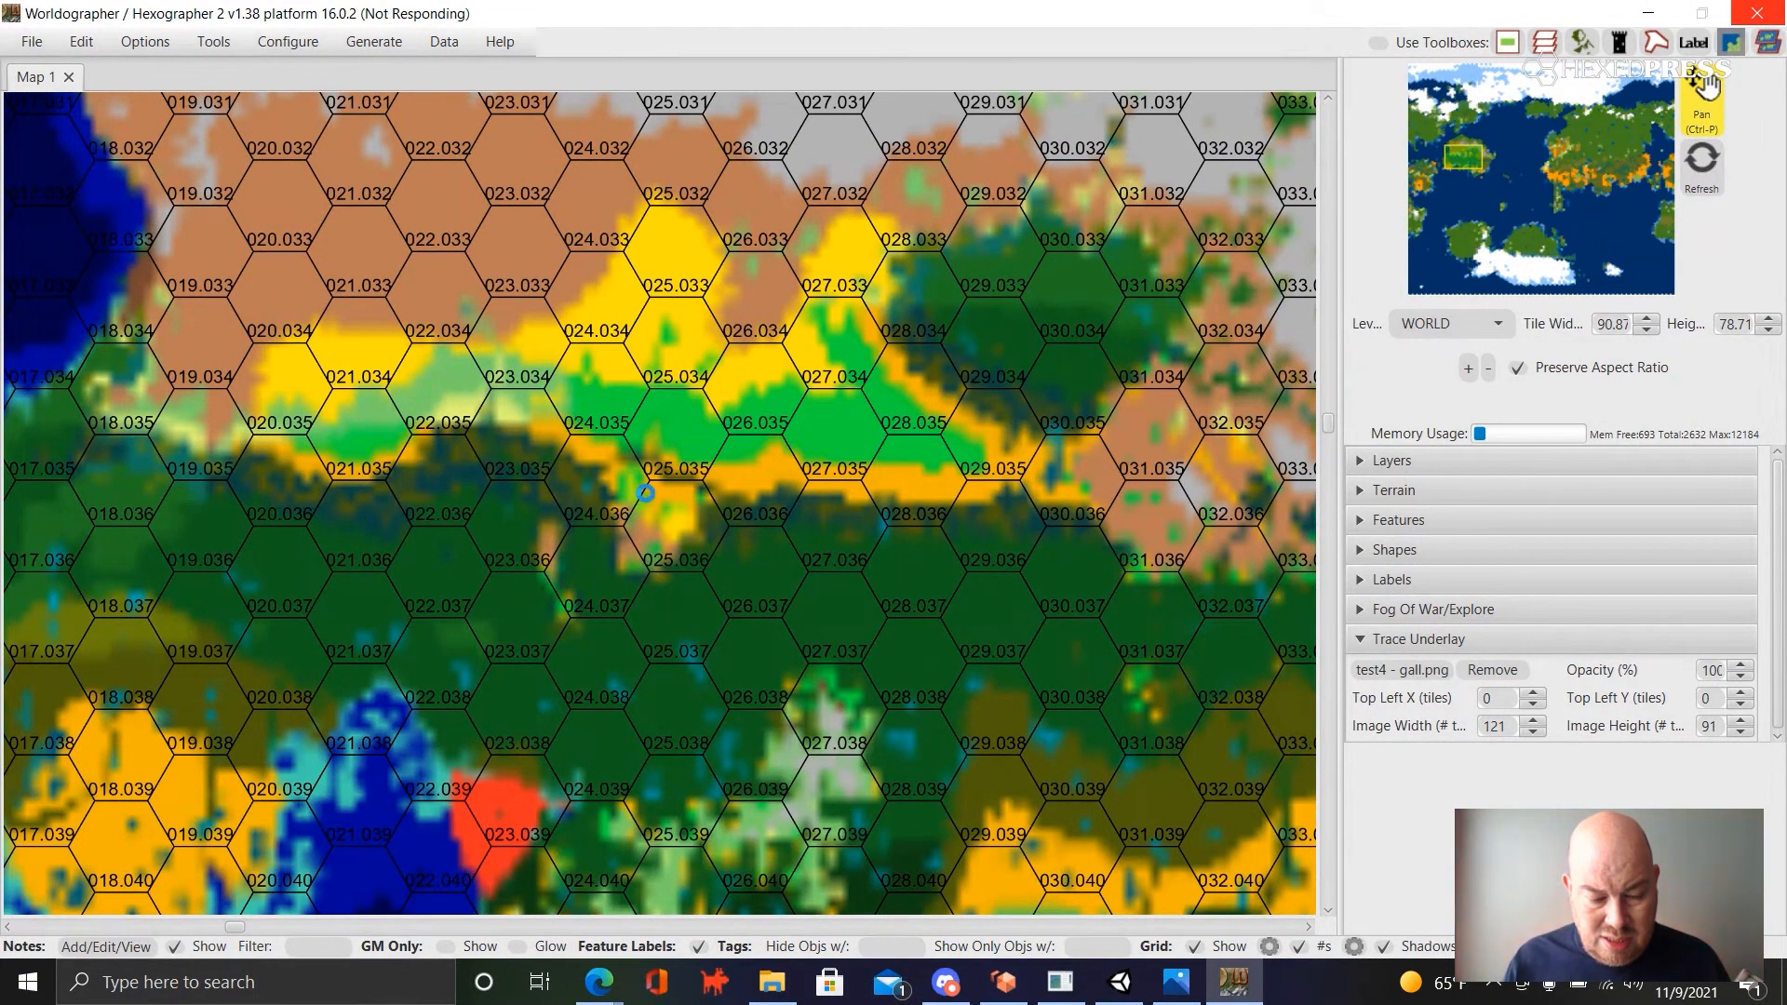
- Examine the converted terrain across the continents and on the small island in the ocean between them
{"action": "scroll", "coordinate": [646, 493], "scroll_direction": "down", "scroll_amount": 1}
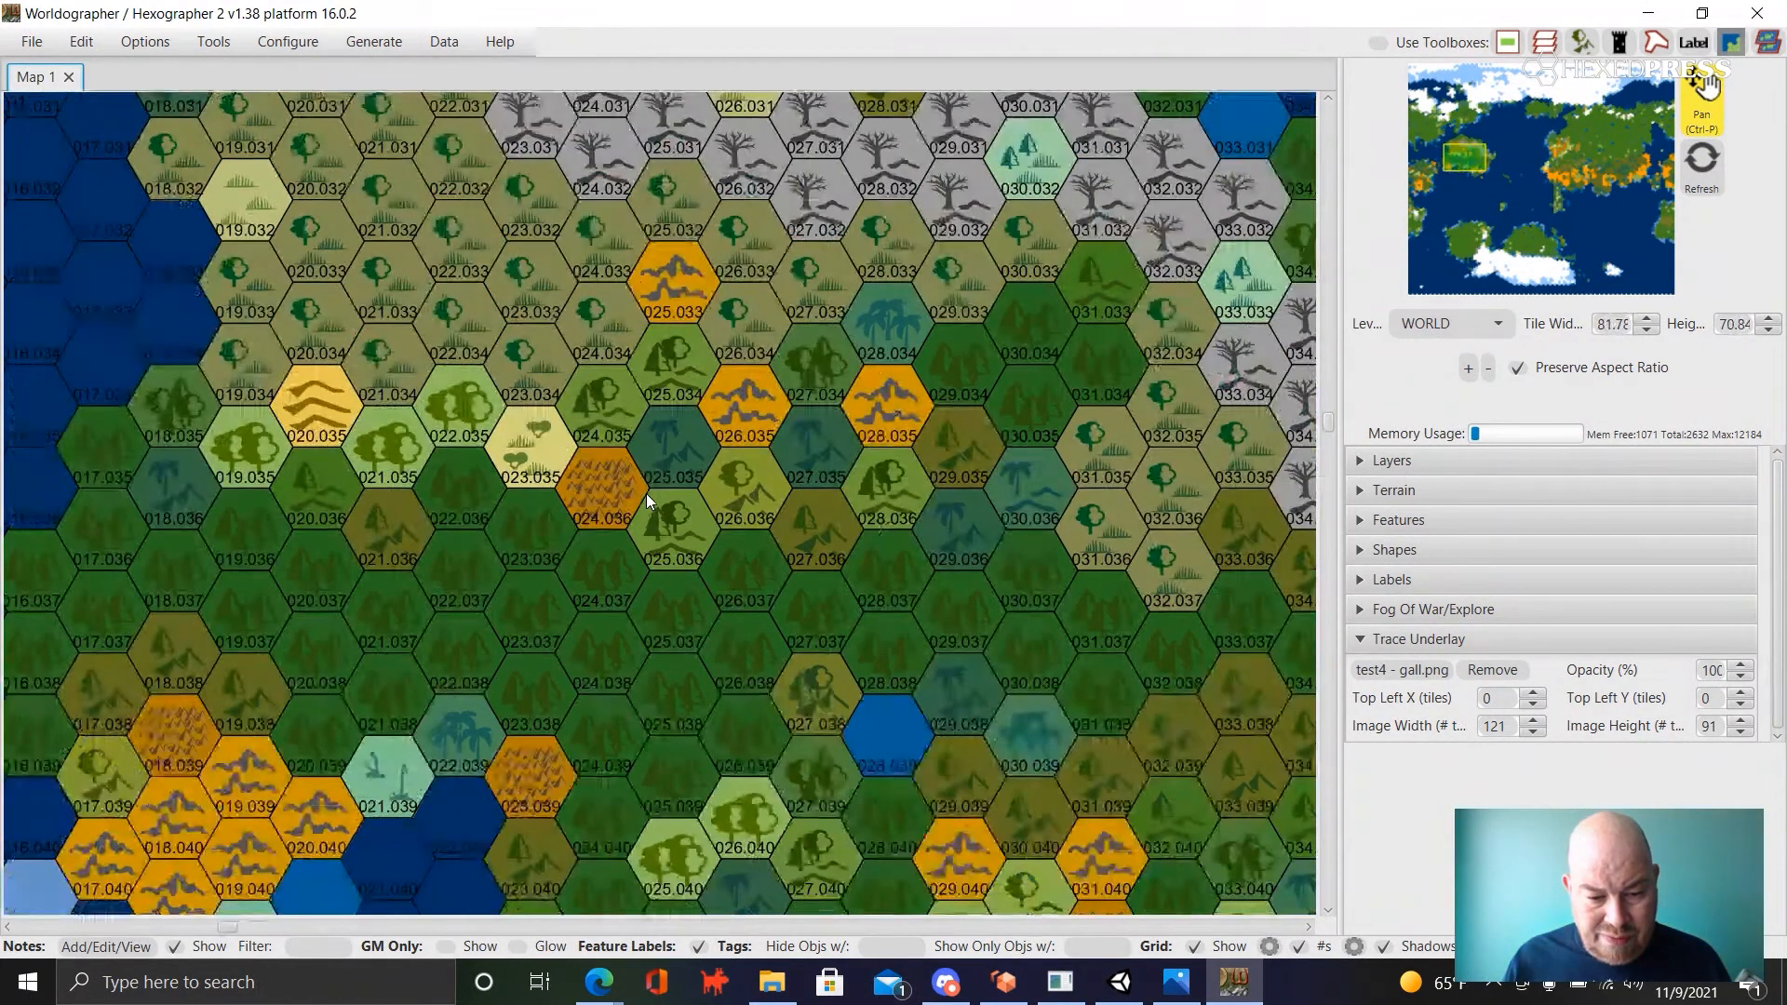
{"action": "scroll", "coordinate": [621, 500], "scroll_direction": "down", "scroll_amount": 5}
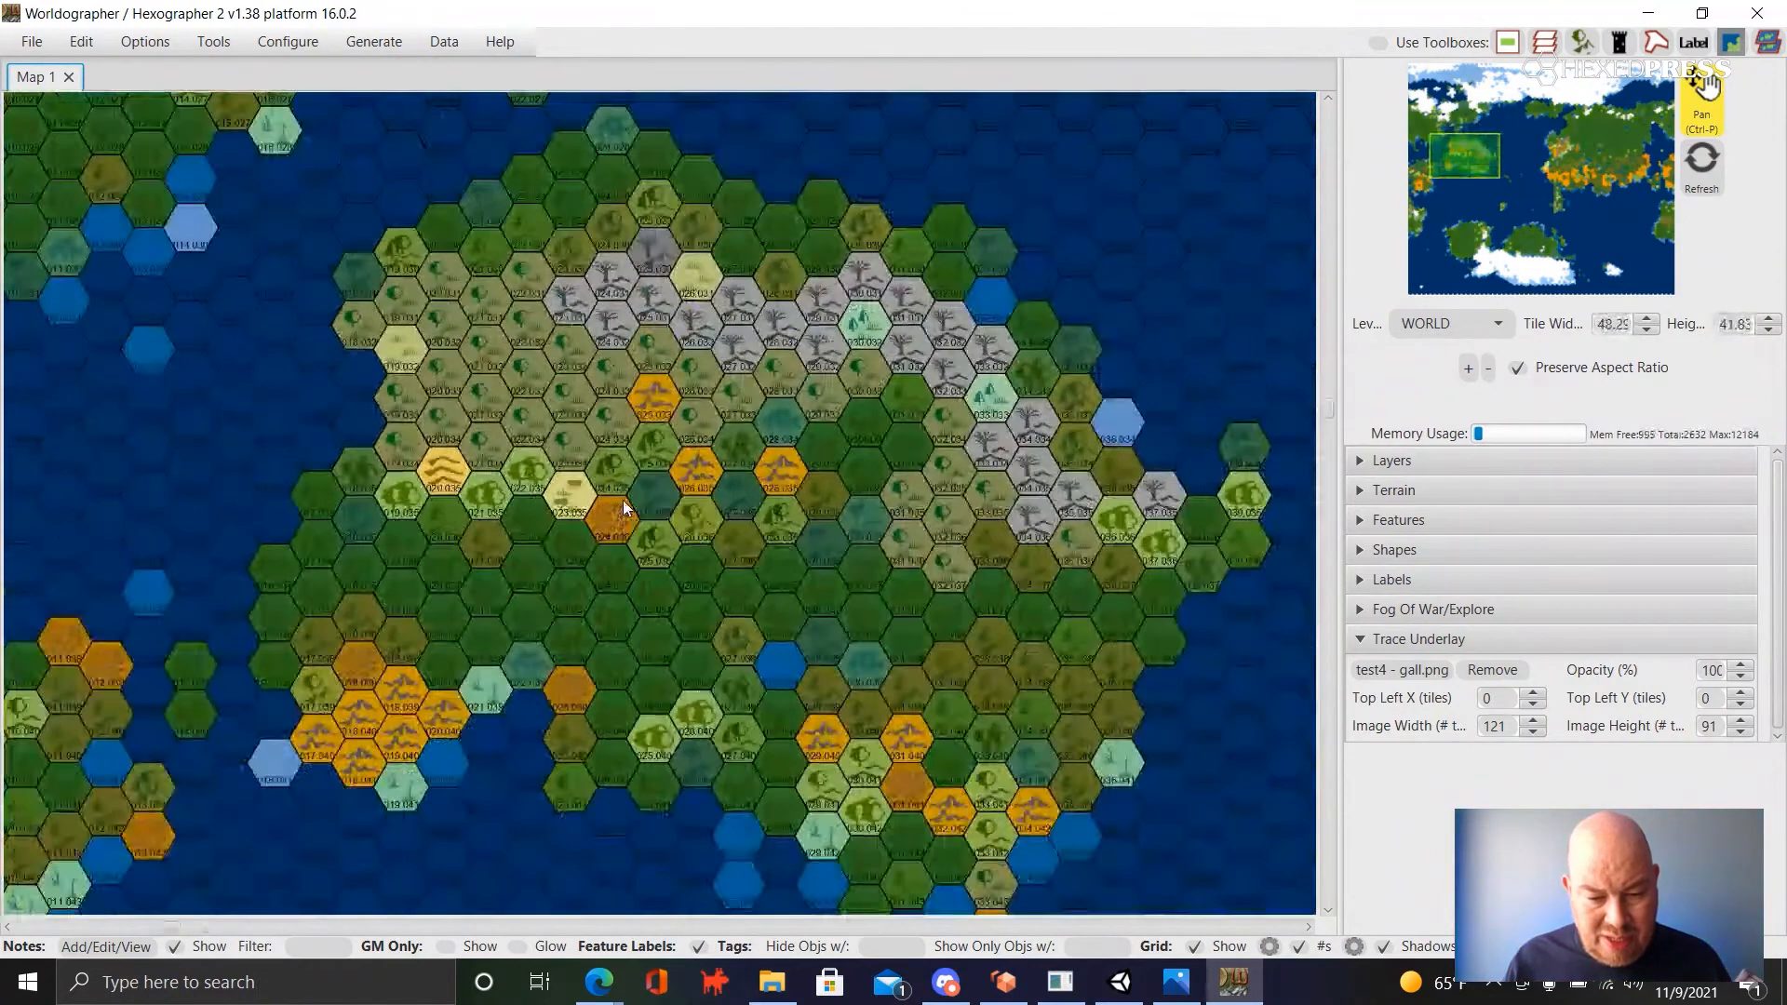
{"action": "mouse_move", "coordinate": [607, 477]}
{"action": "left_mouse_down"}
{"action": "mouse_move", "coordinate": [571, 373]}
{"action": "mouse_move", "coordinate": [583, 456]}
{"action": "left_mouse_up"}
{"action": "scroll", "coordinate": [584, 464], "scroll_direction": "down", "scroll_amount": 3}
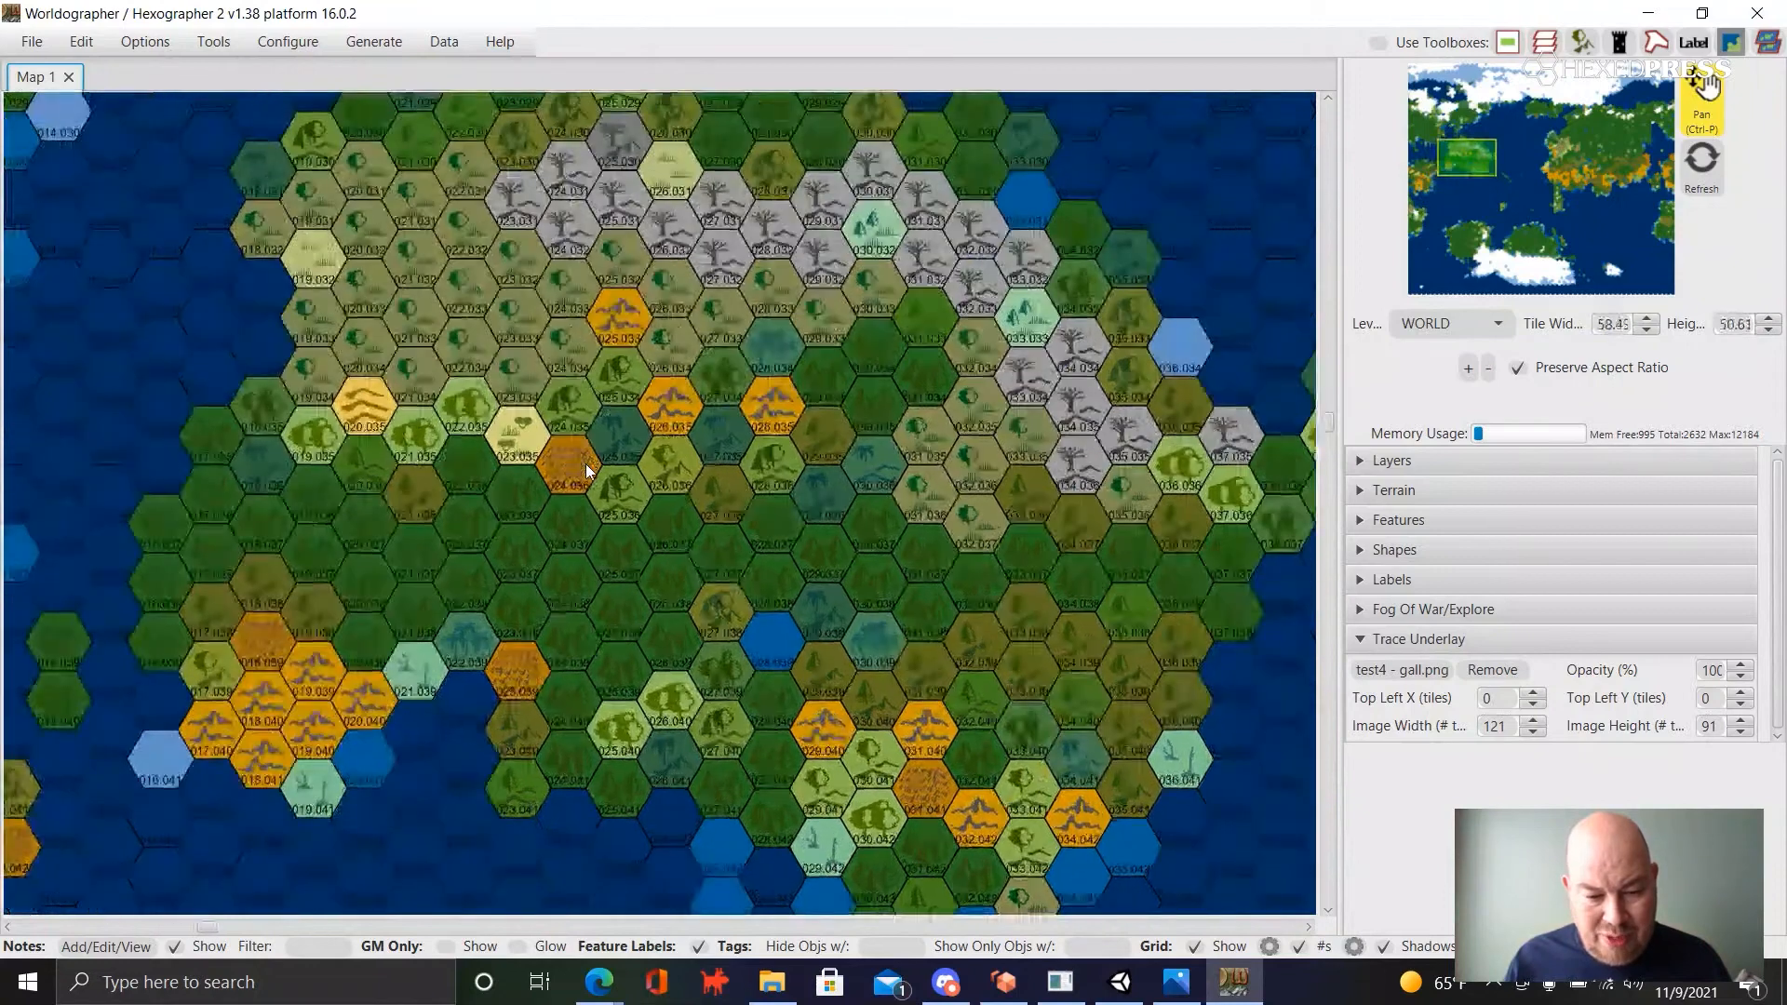
{"action": "scroll", "coordinate": [587, 468], "scroll_direction": "down", "scroll_amount": 7}
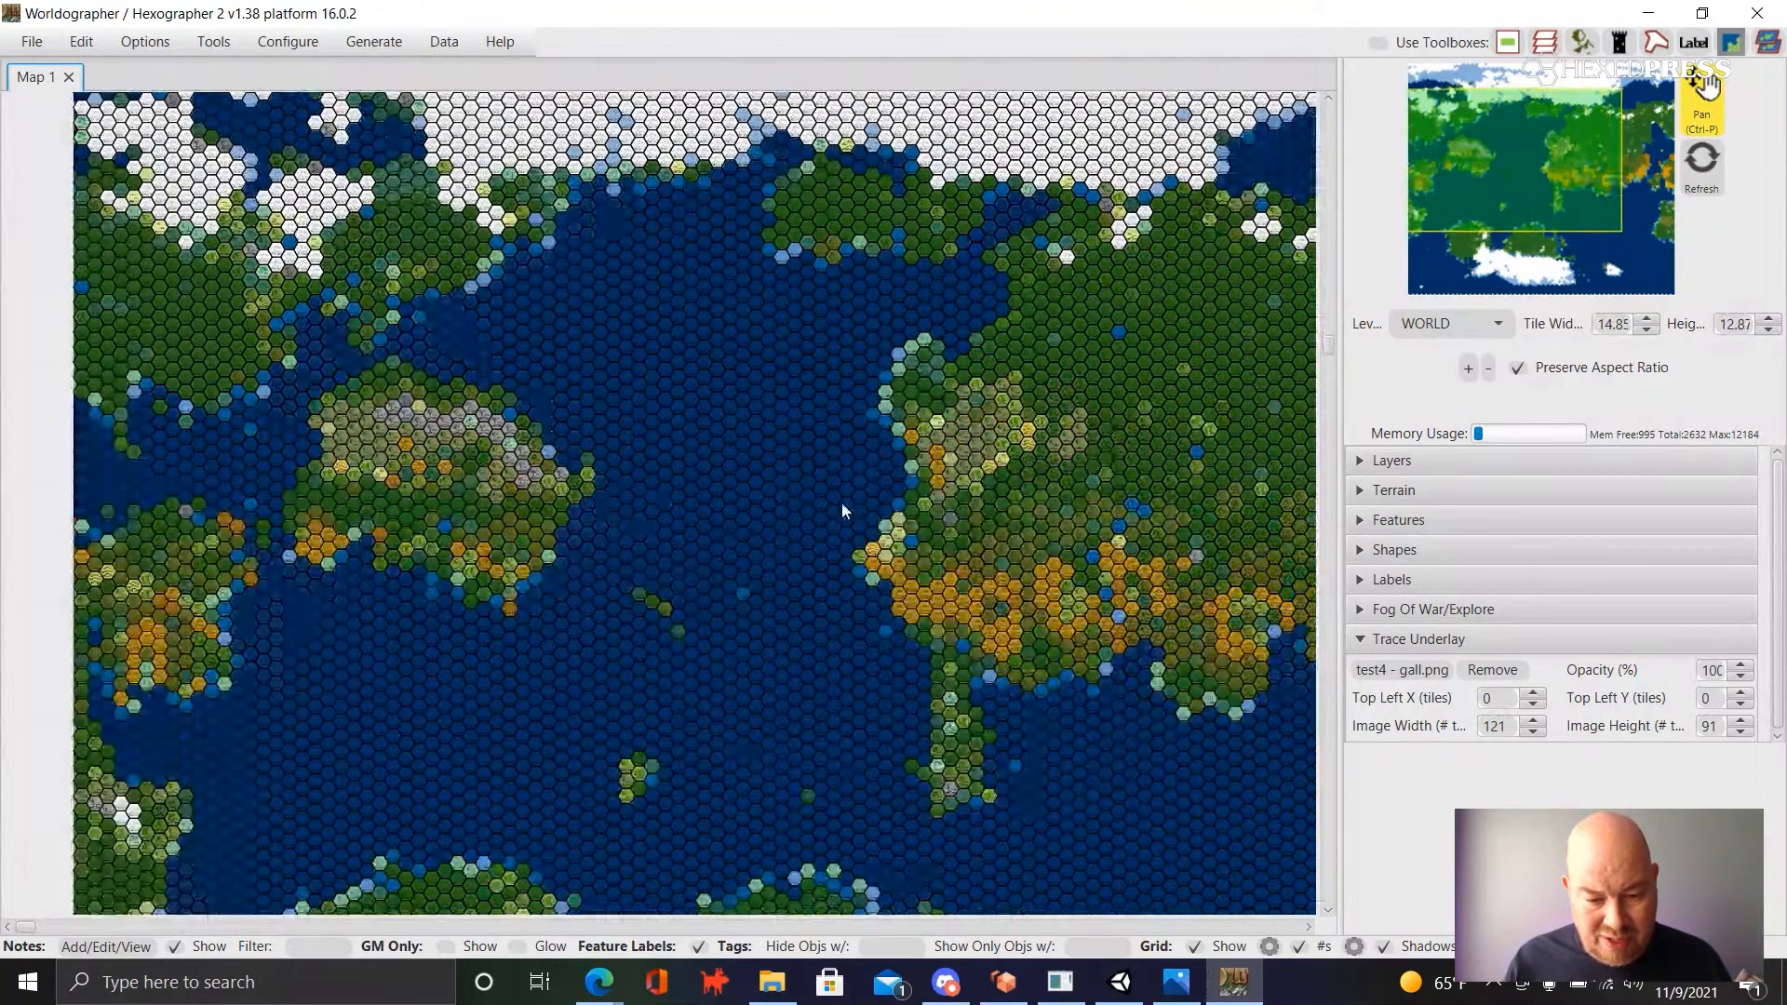
{"action": "left_click_drag", "start_coordinate": [842, 510], "coordinate": [864, 461]}
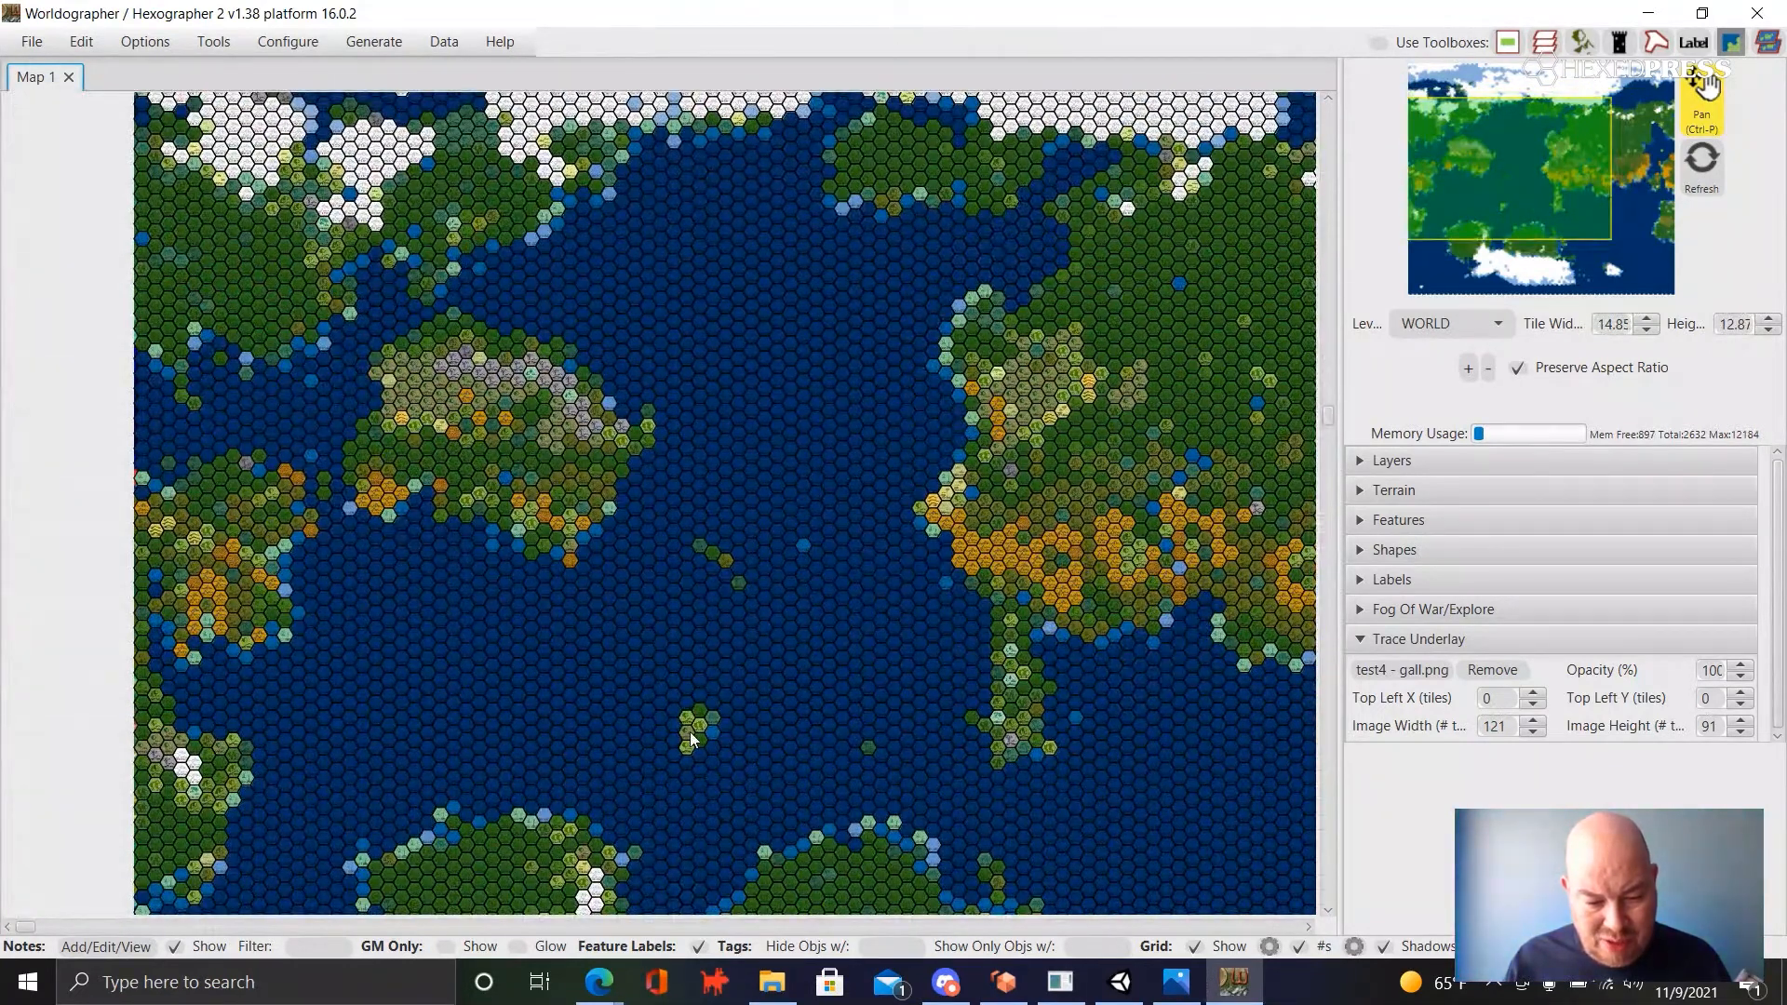
{"action": "scroll", "coordinate": [689, 732], "scroll_direction": "up", "scroll_amount": 2}
{"action": "scroll", "coordinate": [690, 732], "scroll_direction": "up", "scroll_amount": 6}
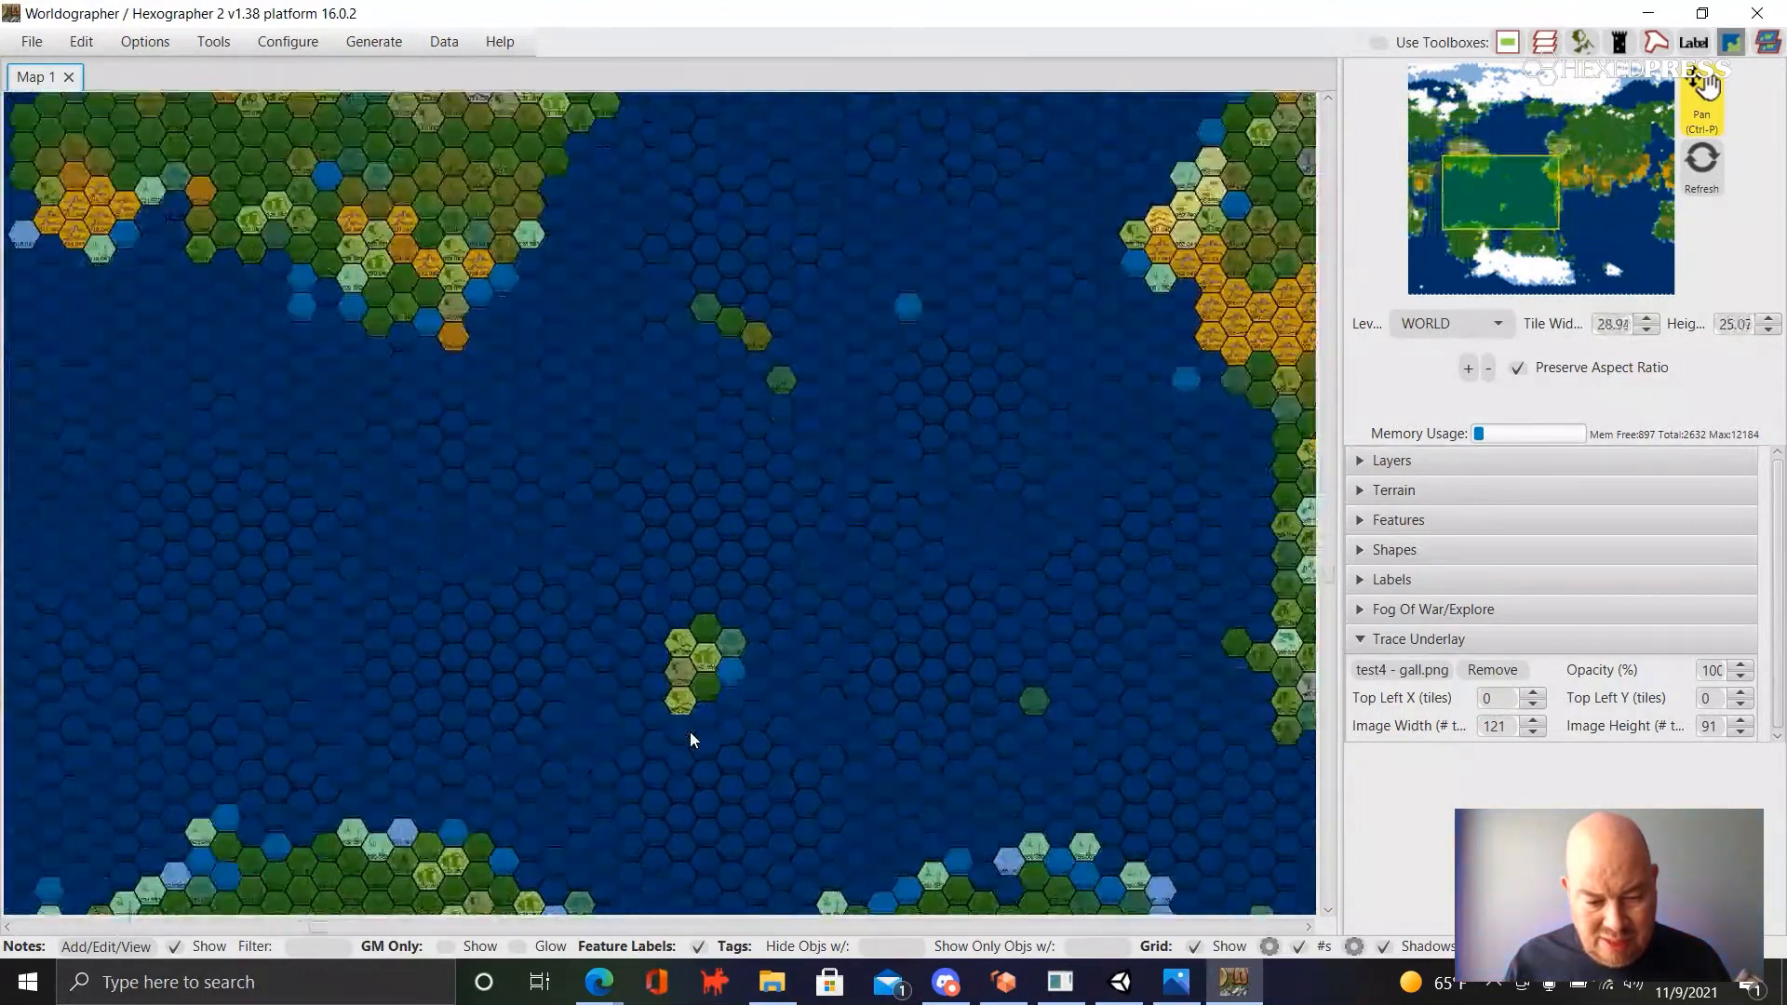
{"action": "scroll", "coordinate": [688, 614], "scroll_direction": "up", "scroll_amount": 1}
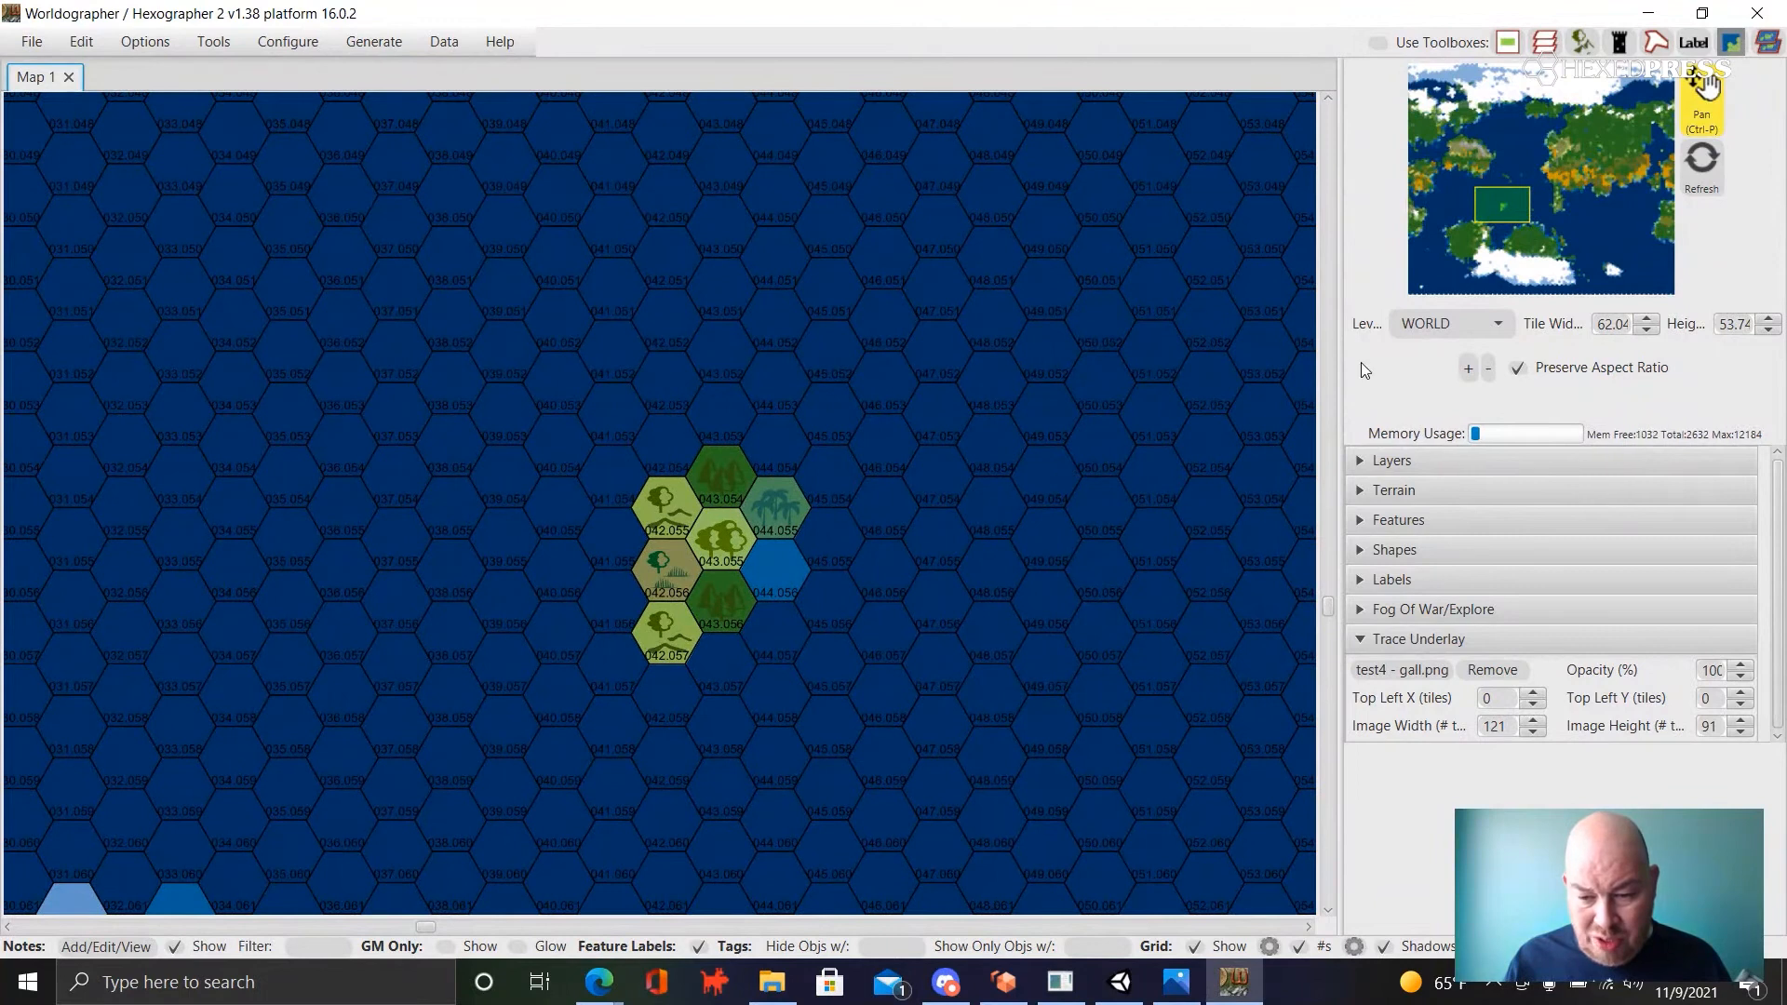
- Create Continent and Kingdom child map levels, each 6 tiles across per parent tile
{"action": "left_click", "coordinate": [1494, 324]}
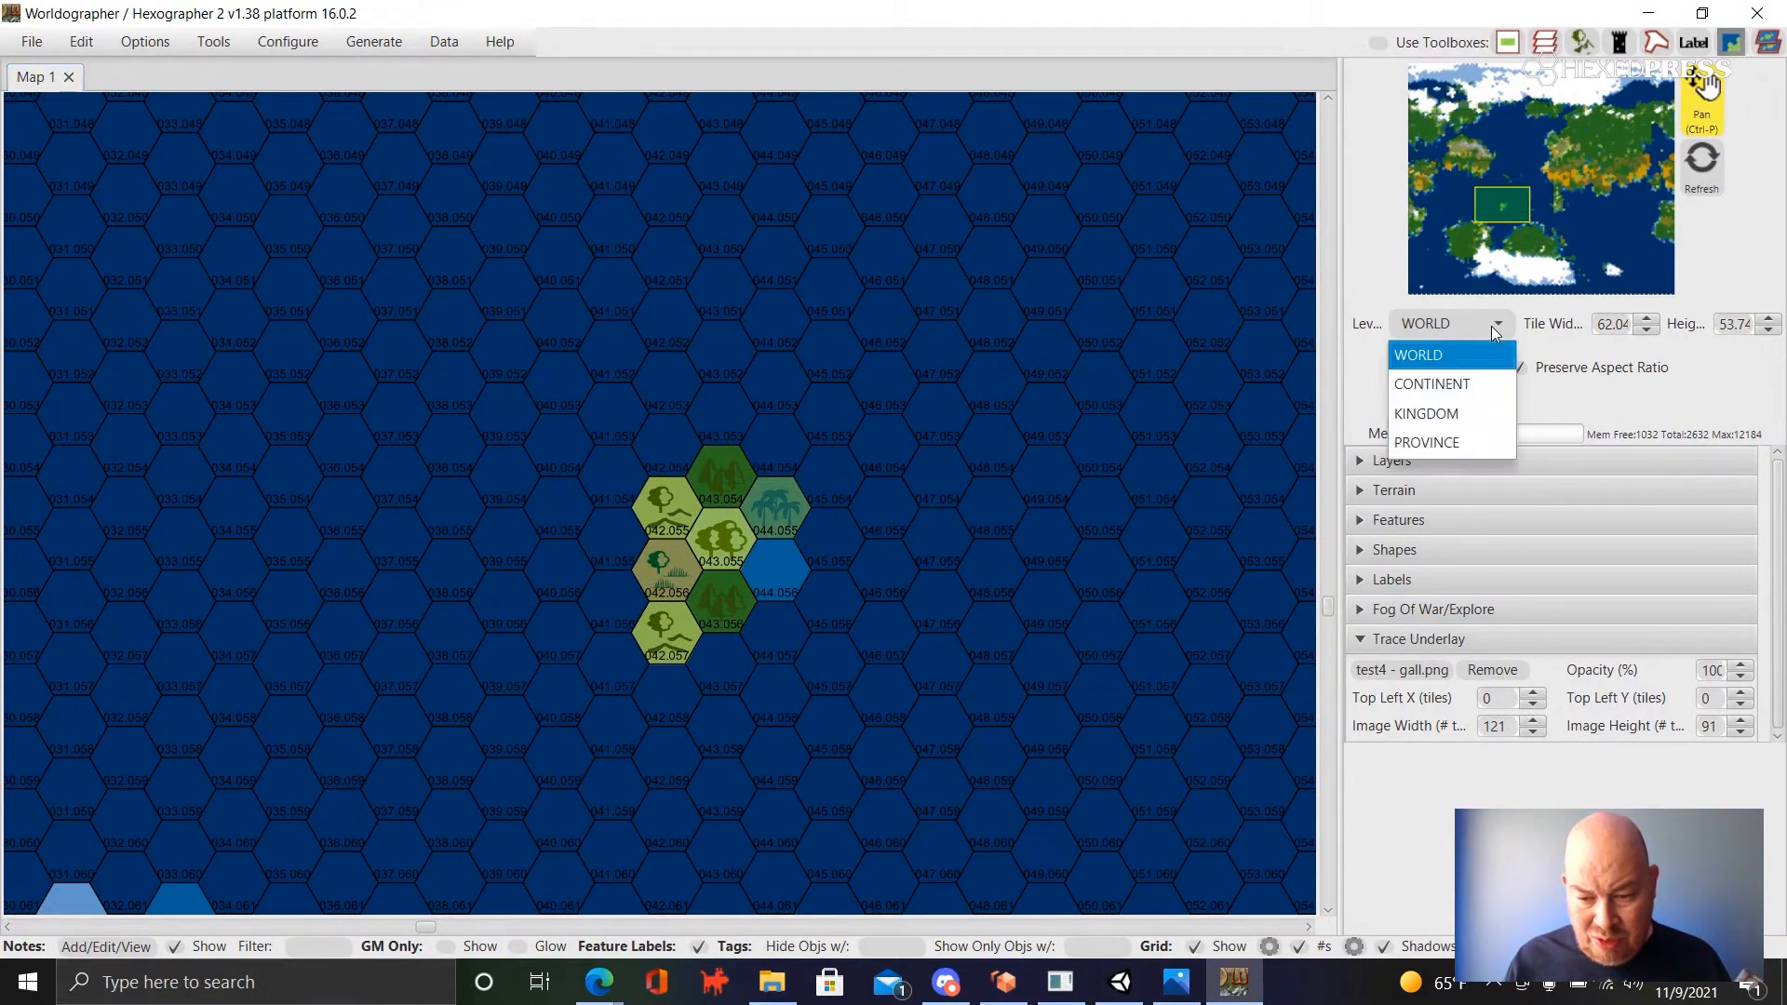
{"action": "left_click", "coordinate": [1445, 378]}
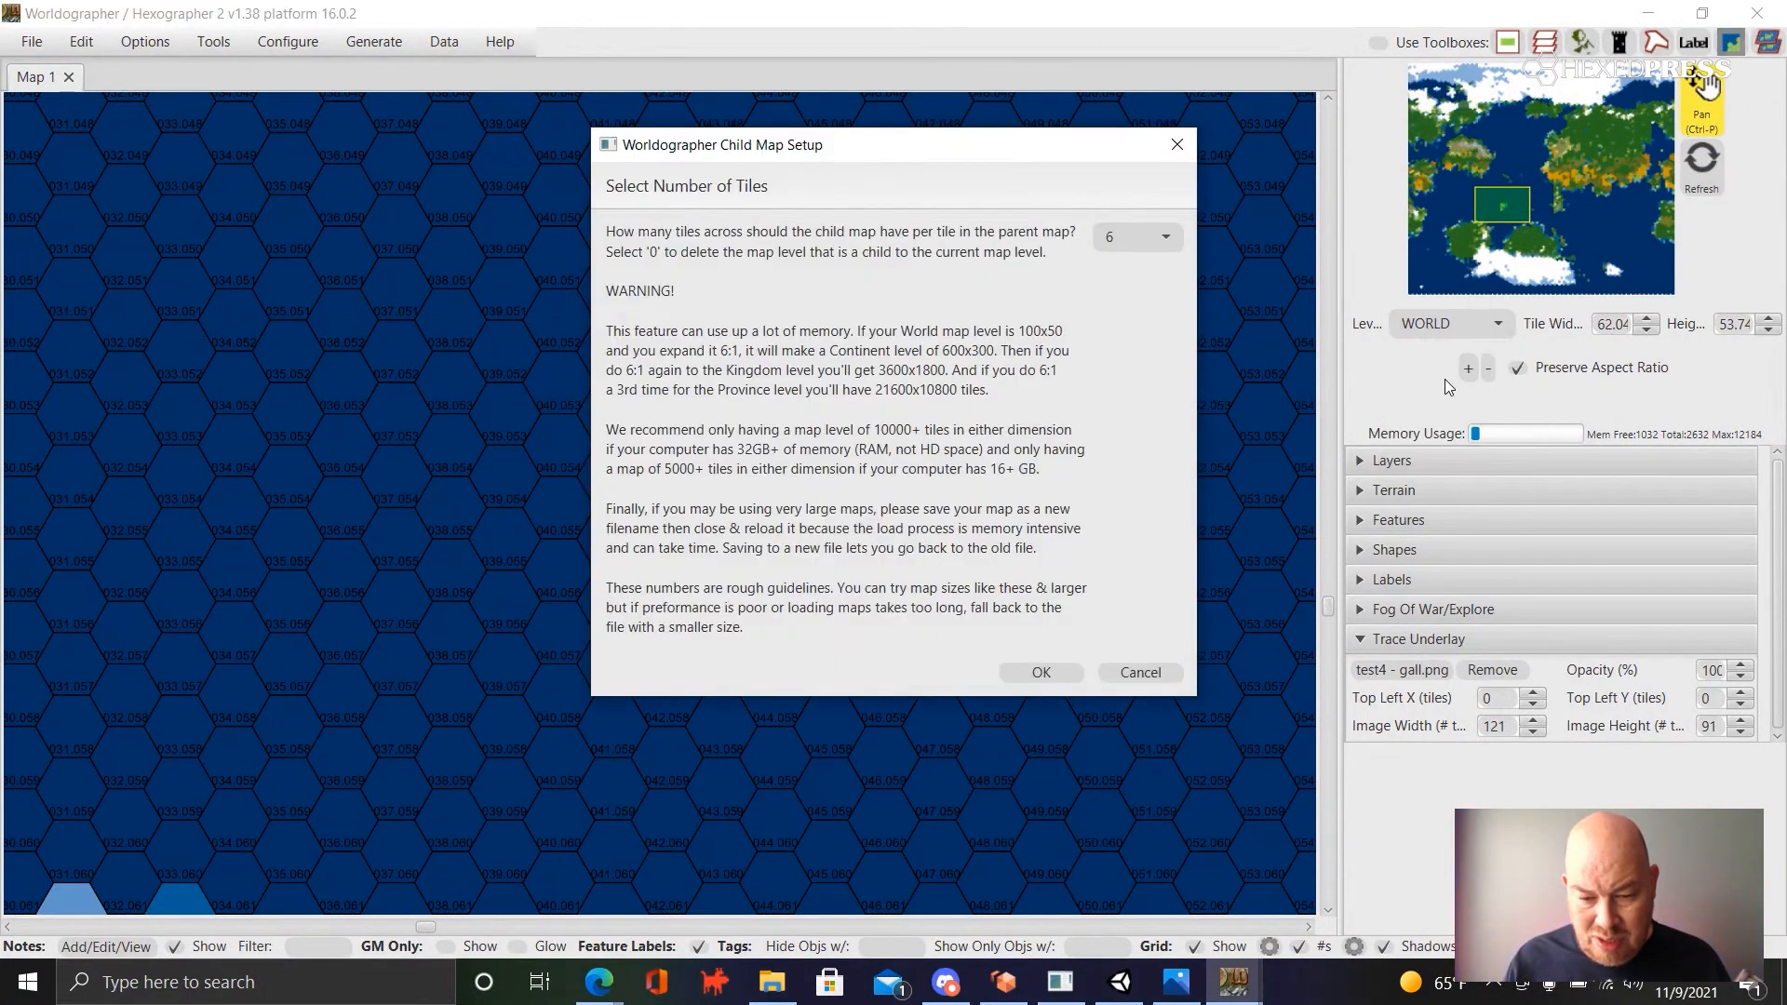
{"action": "left_click", "coordinate": [1040, 674]}
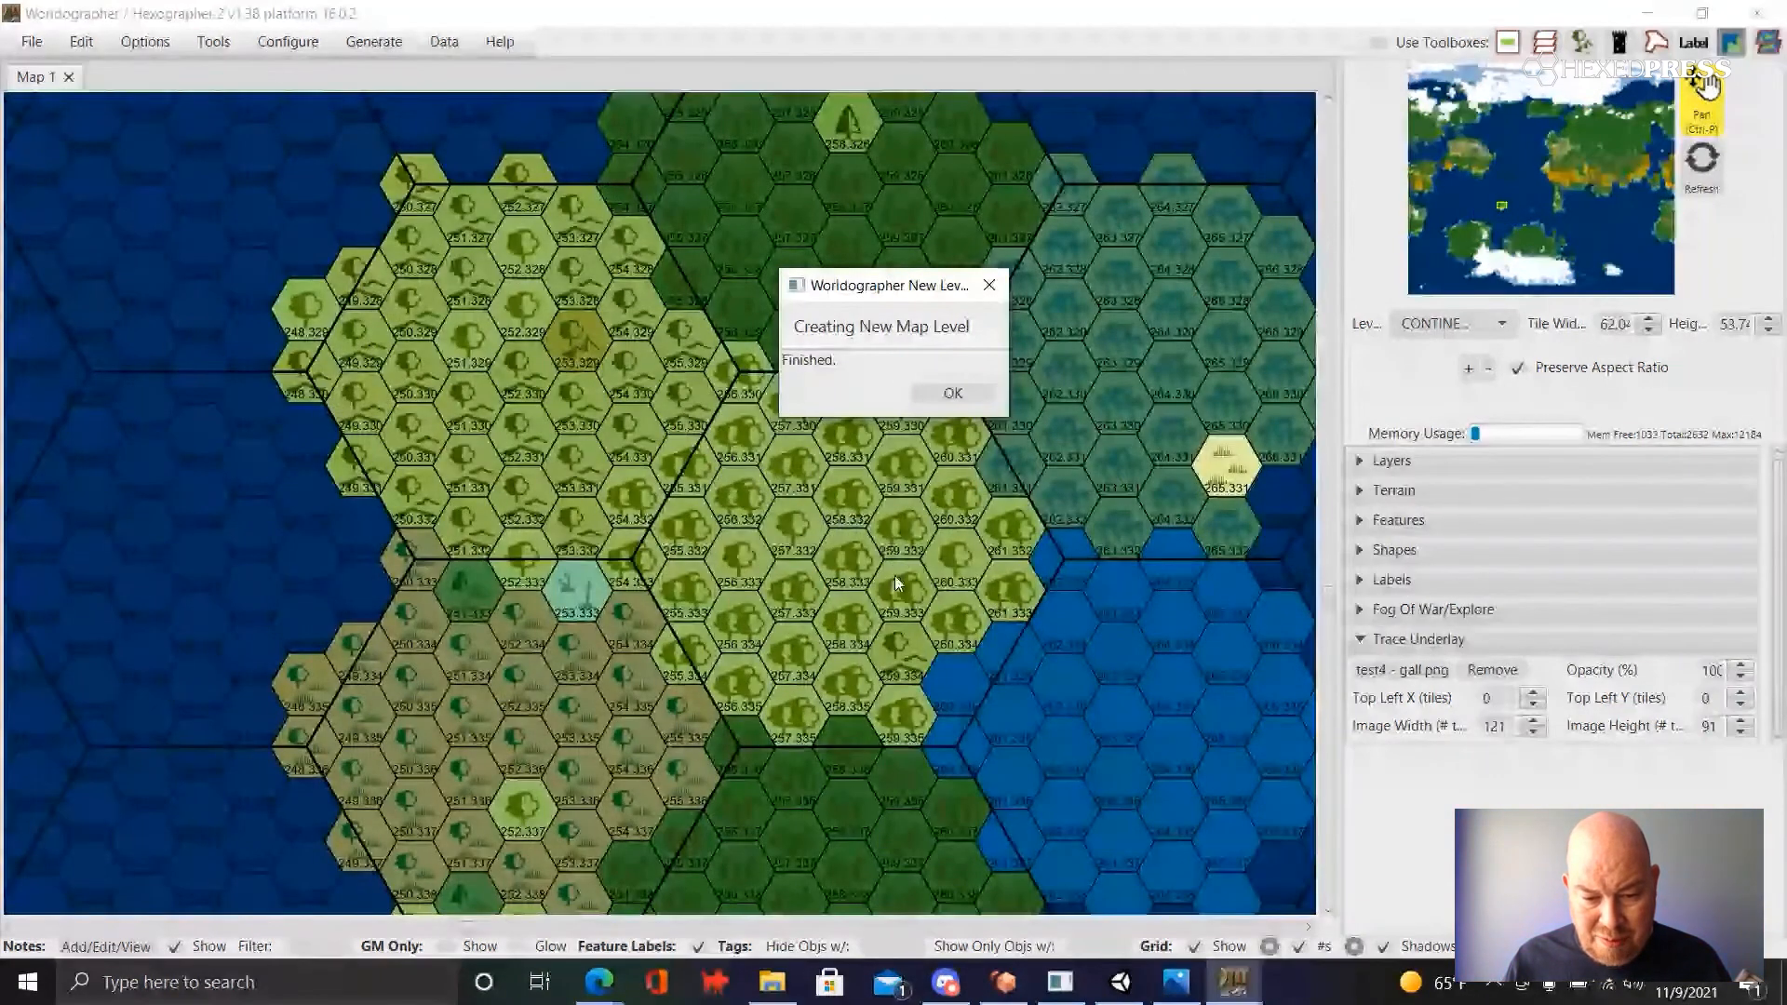
{"action": "key", "text": "Return"}
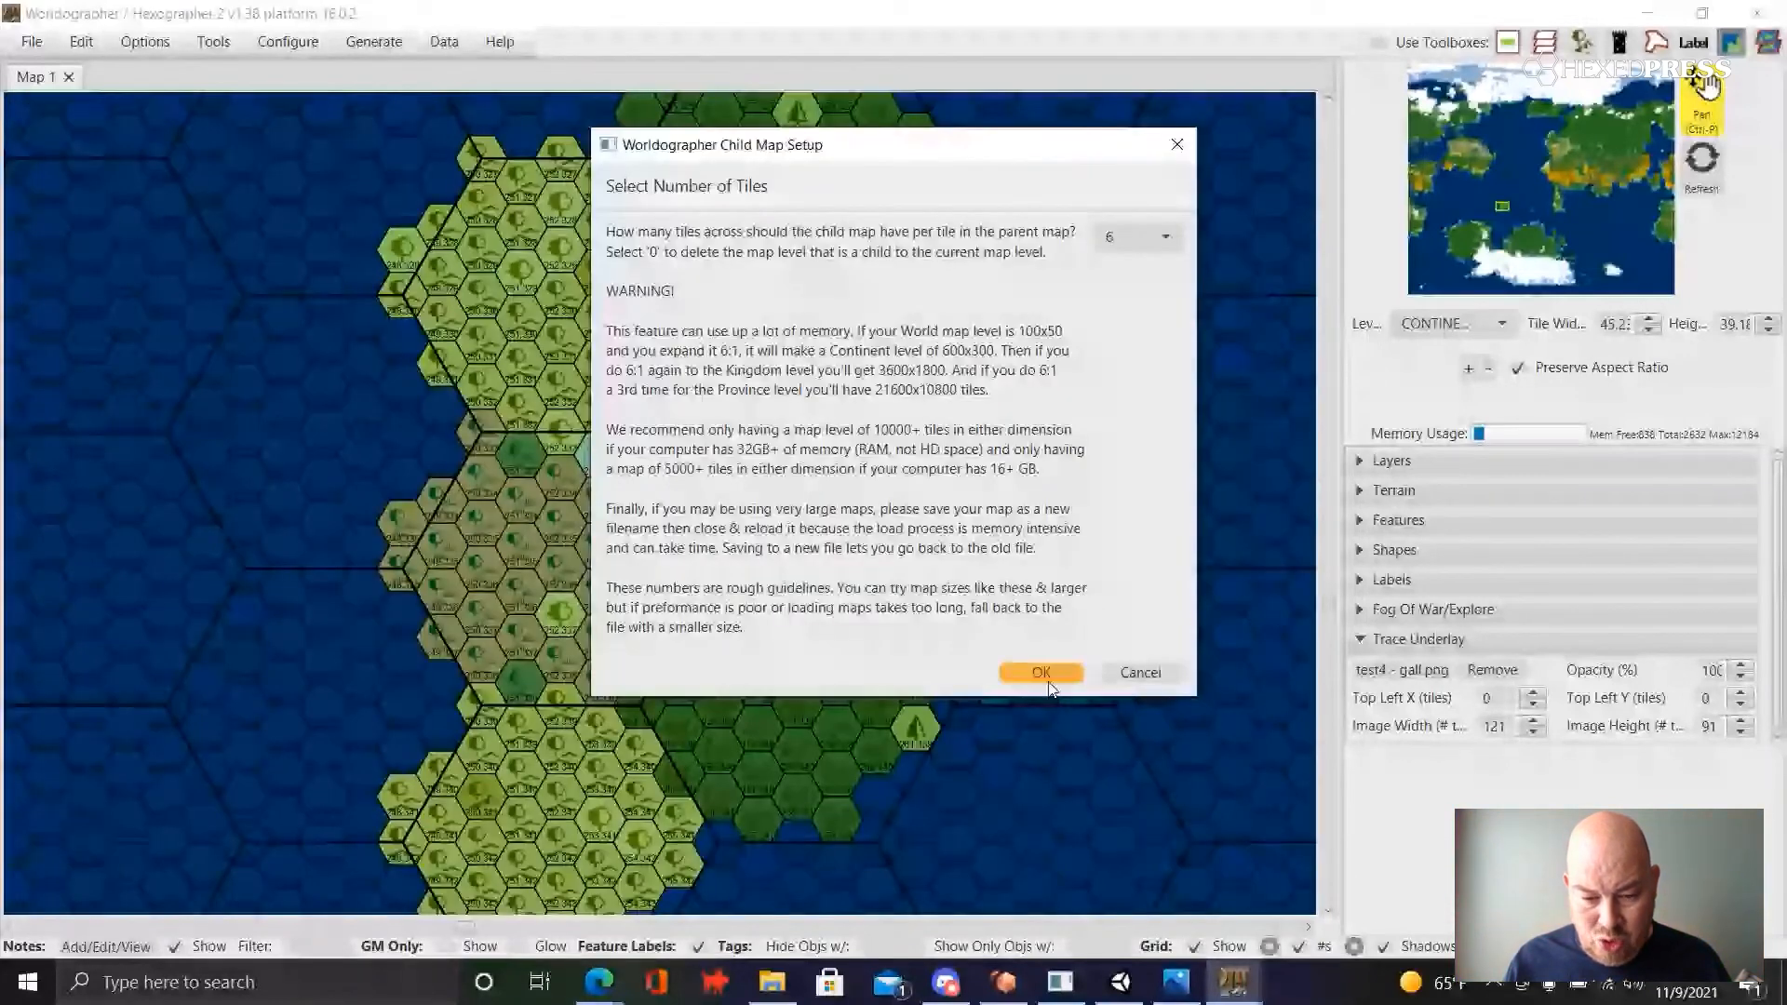
{"action": "left_click", "coordinate": [1050, 687]}
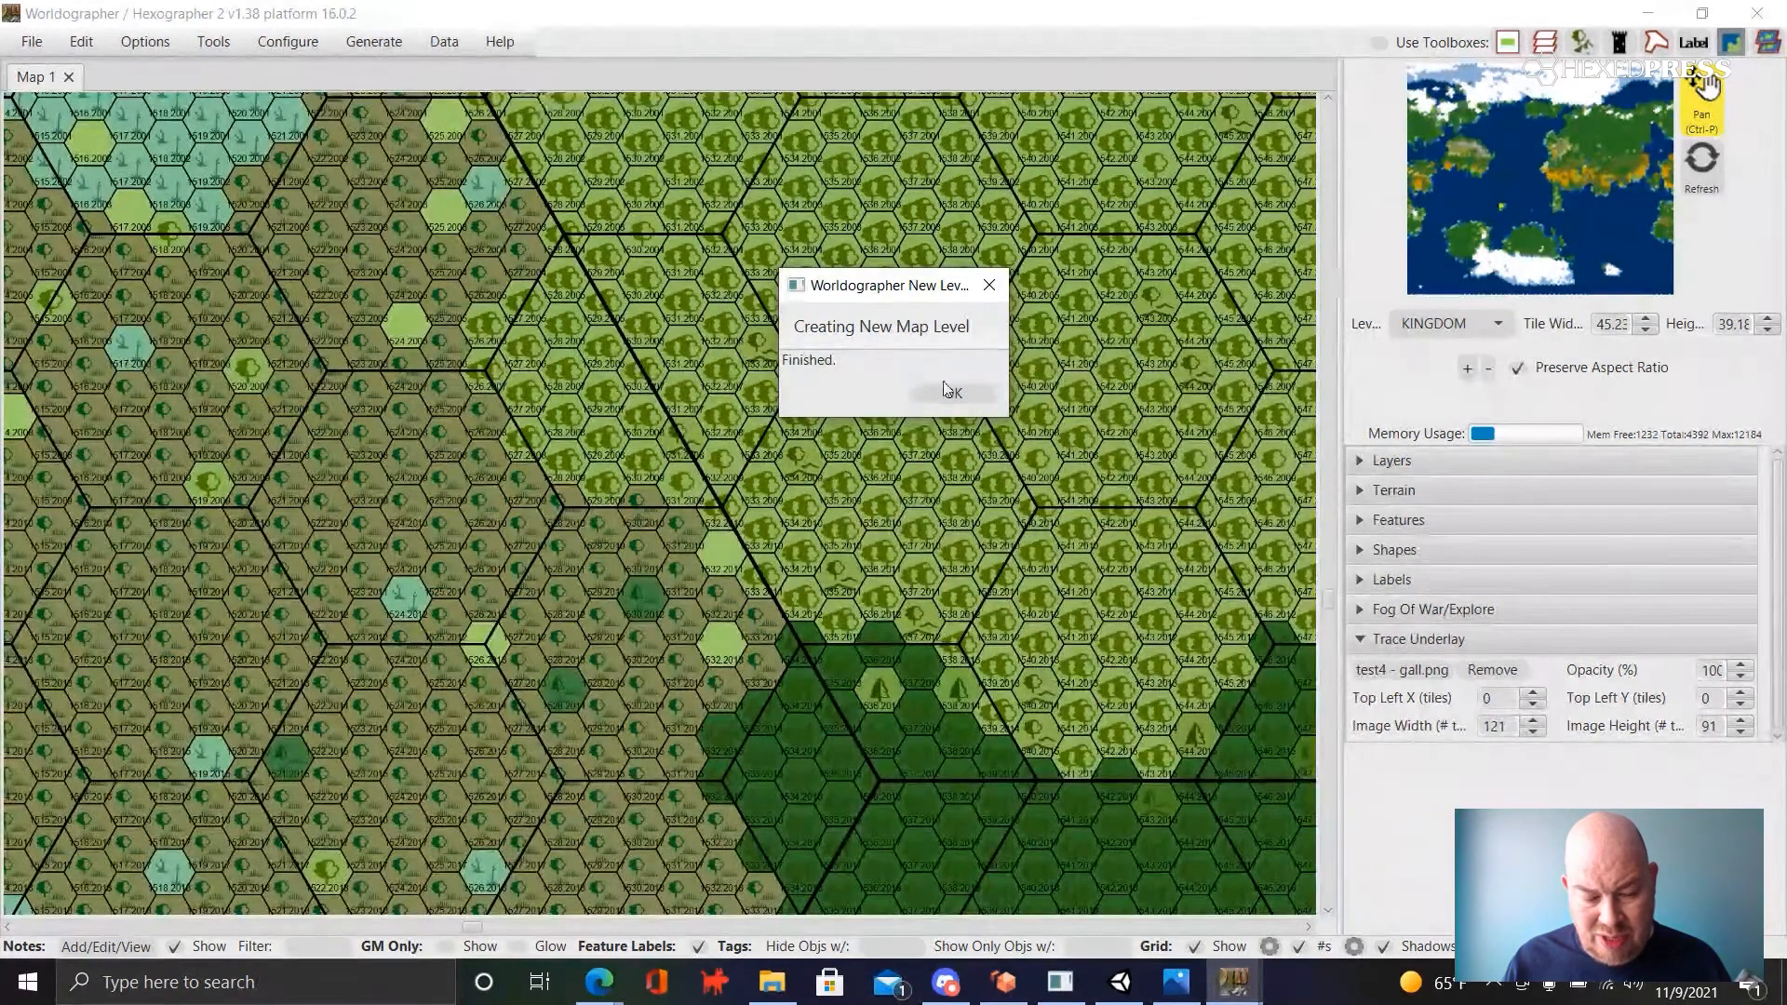
{"action": "left_click", "coordinate": [951, 393]}
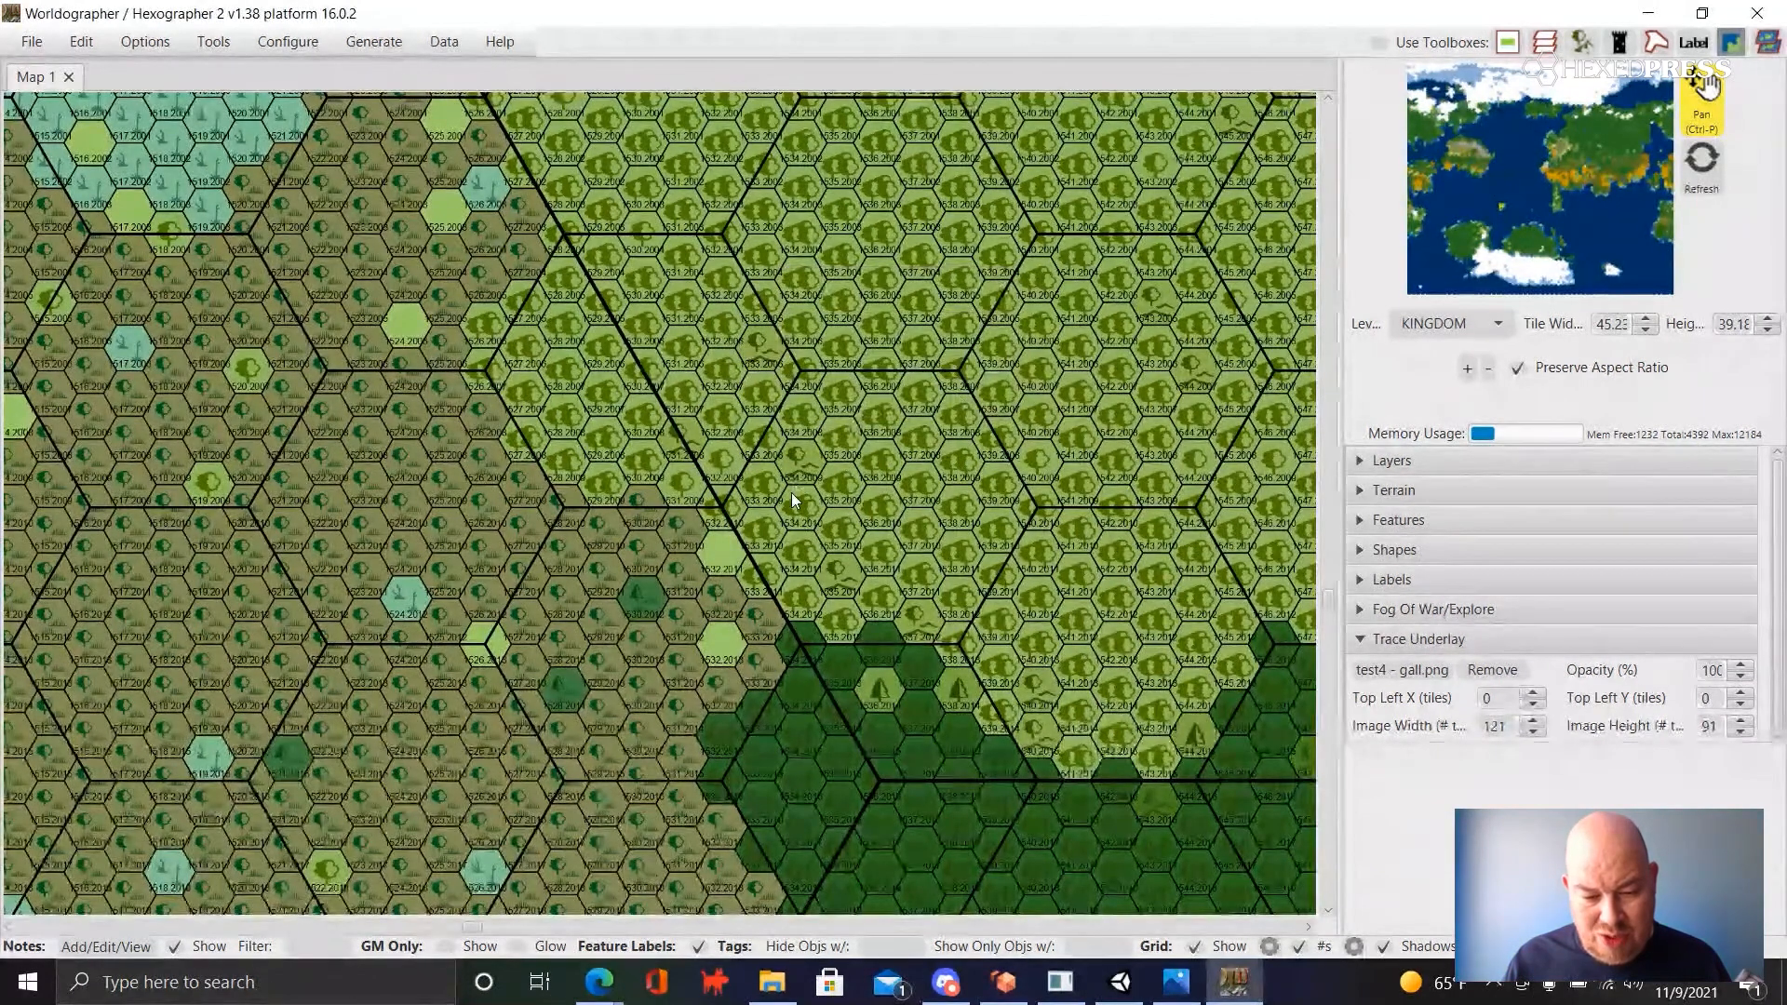
- Examine the Kingdom-level terrain across the small island, including its forests, wetlands and coastline
{"action": "scroll", "coordinate": [794, 500], "scroll_direction": "down", "scroll_amount": 1}
{"action": "scroll", "coordinate": [793, 501], "scroll_direction": "down", "scroll_amount": 7}
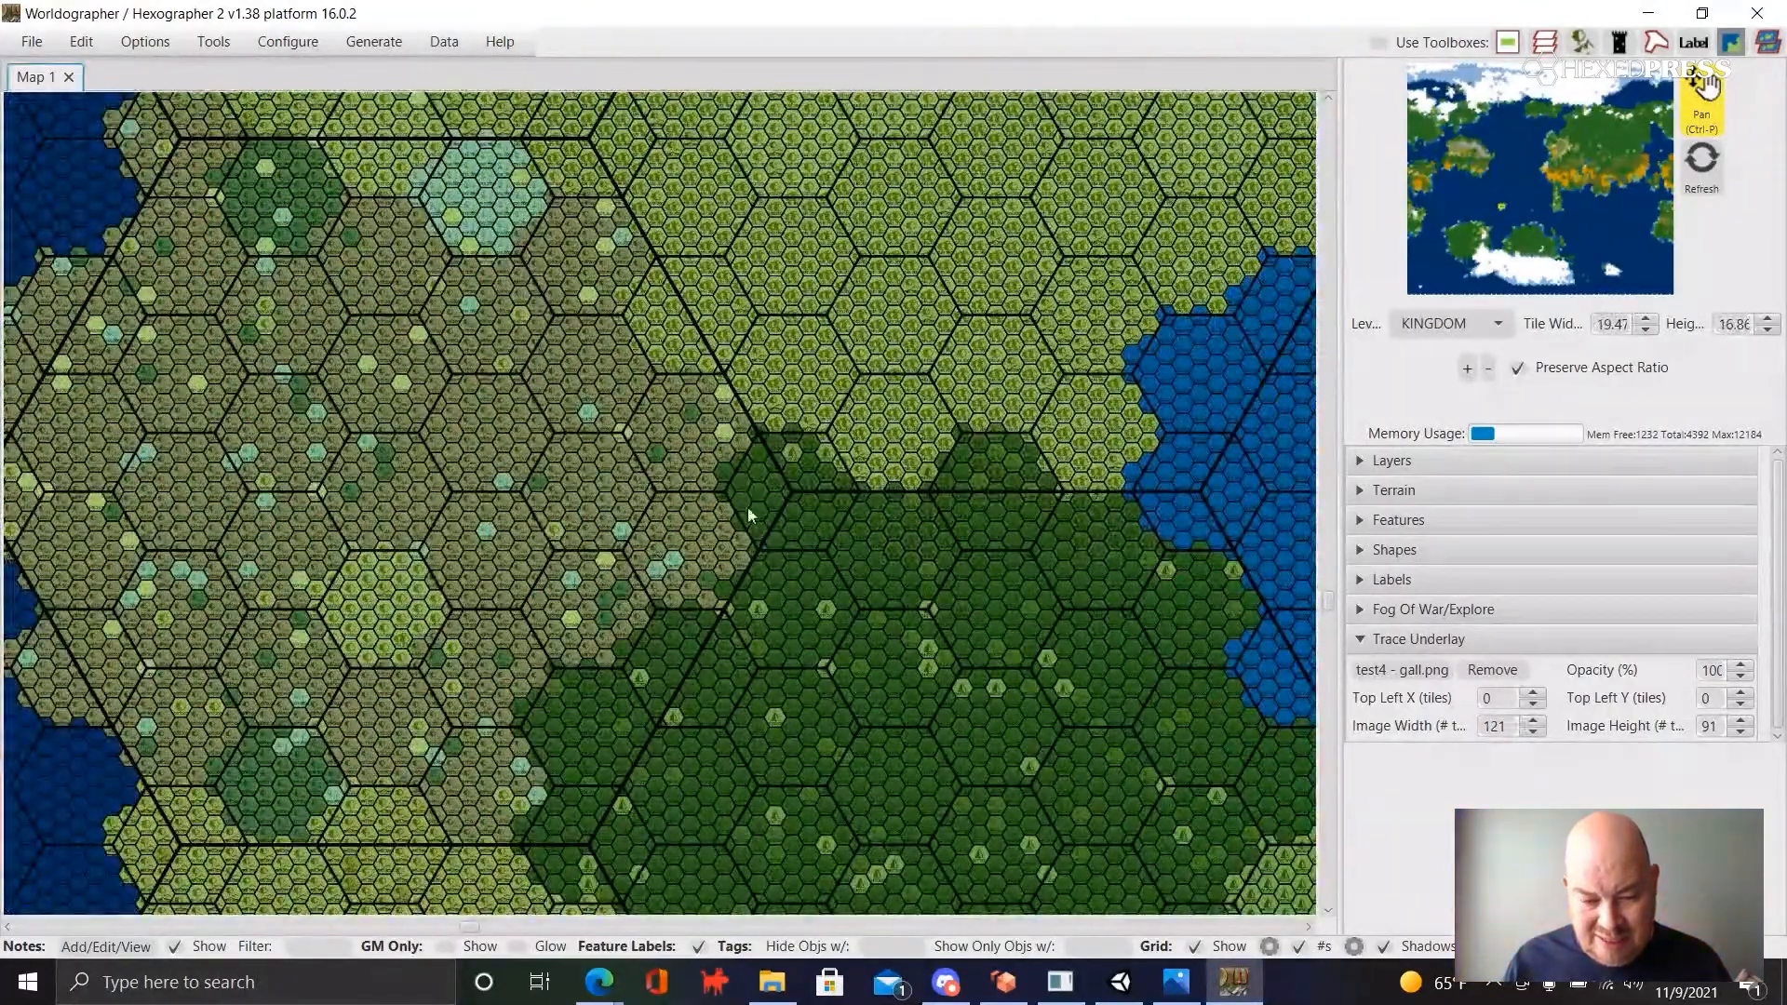
{"action": "left_click_drag", "start_coordinate": [747, 506], "coordinate": [721, 282]}
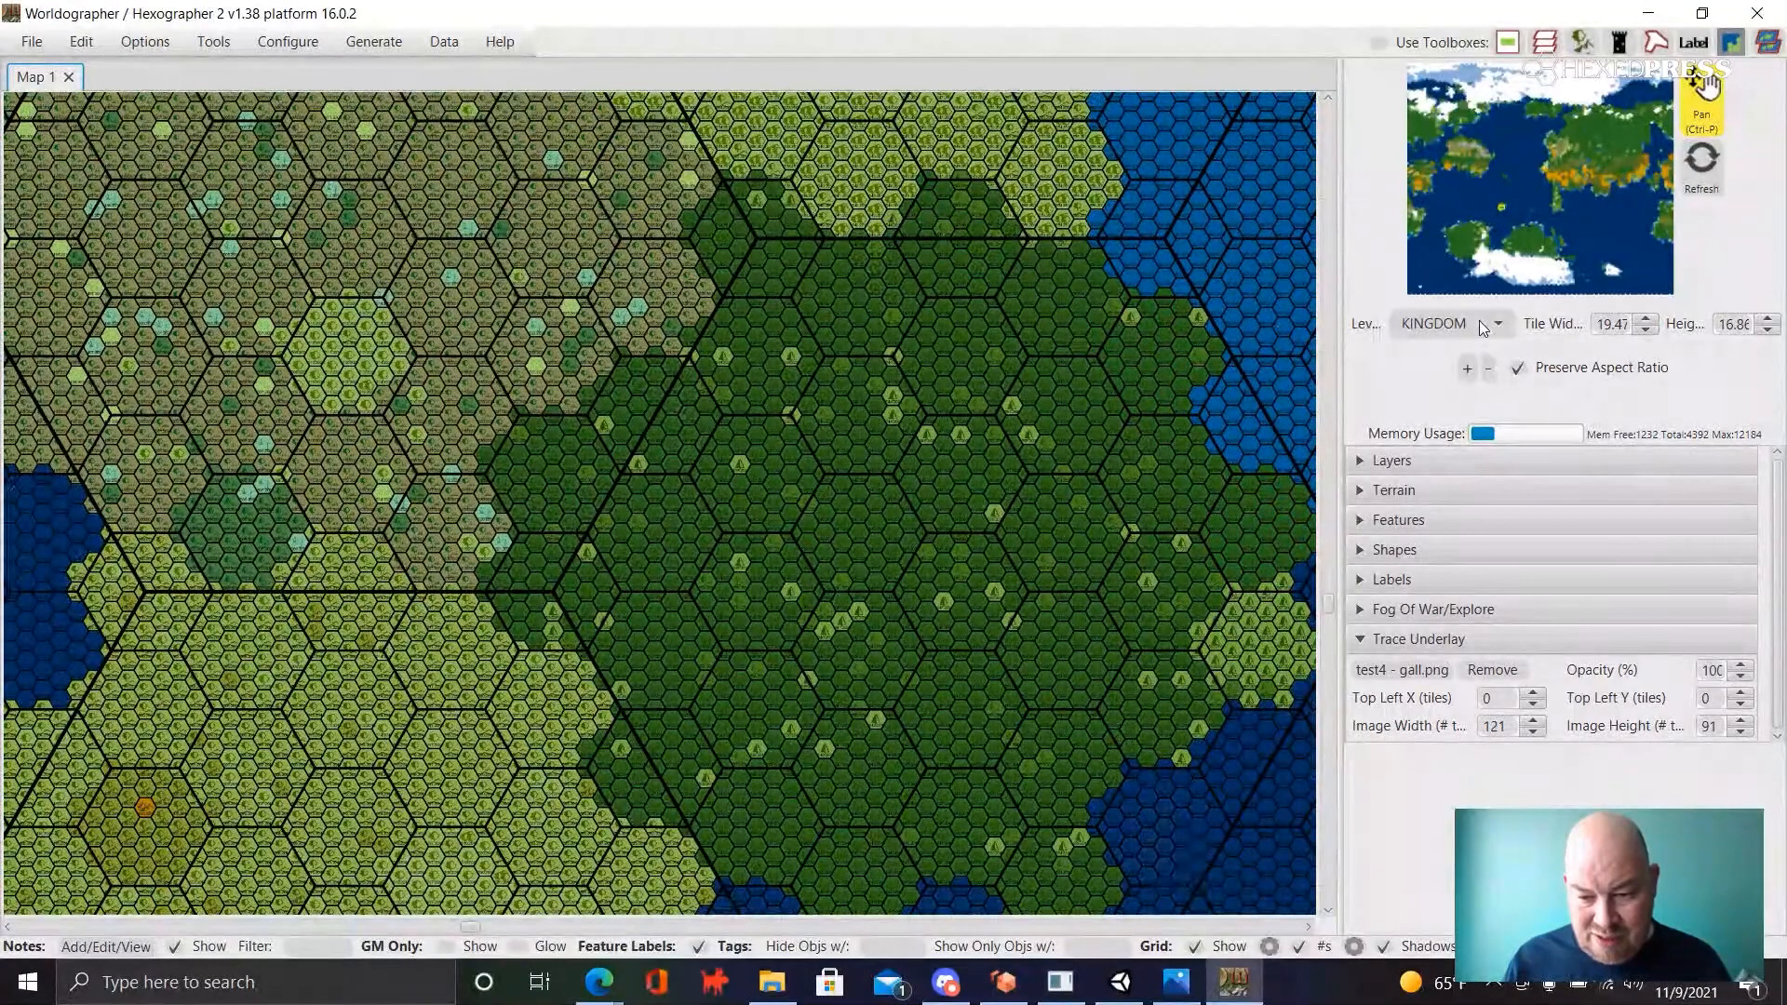
{"action": "left_click", "coordinate": [1499, 323]}
{"action": "left_click", "coordinate": [1499, 320]}
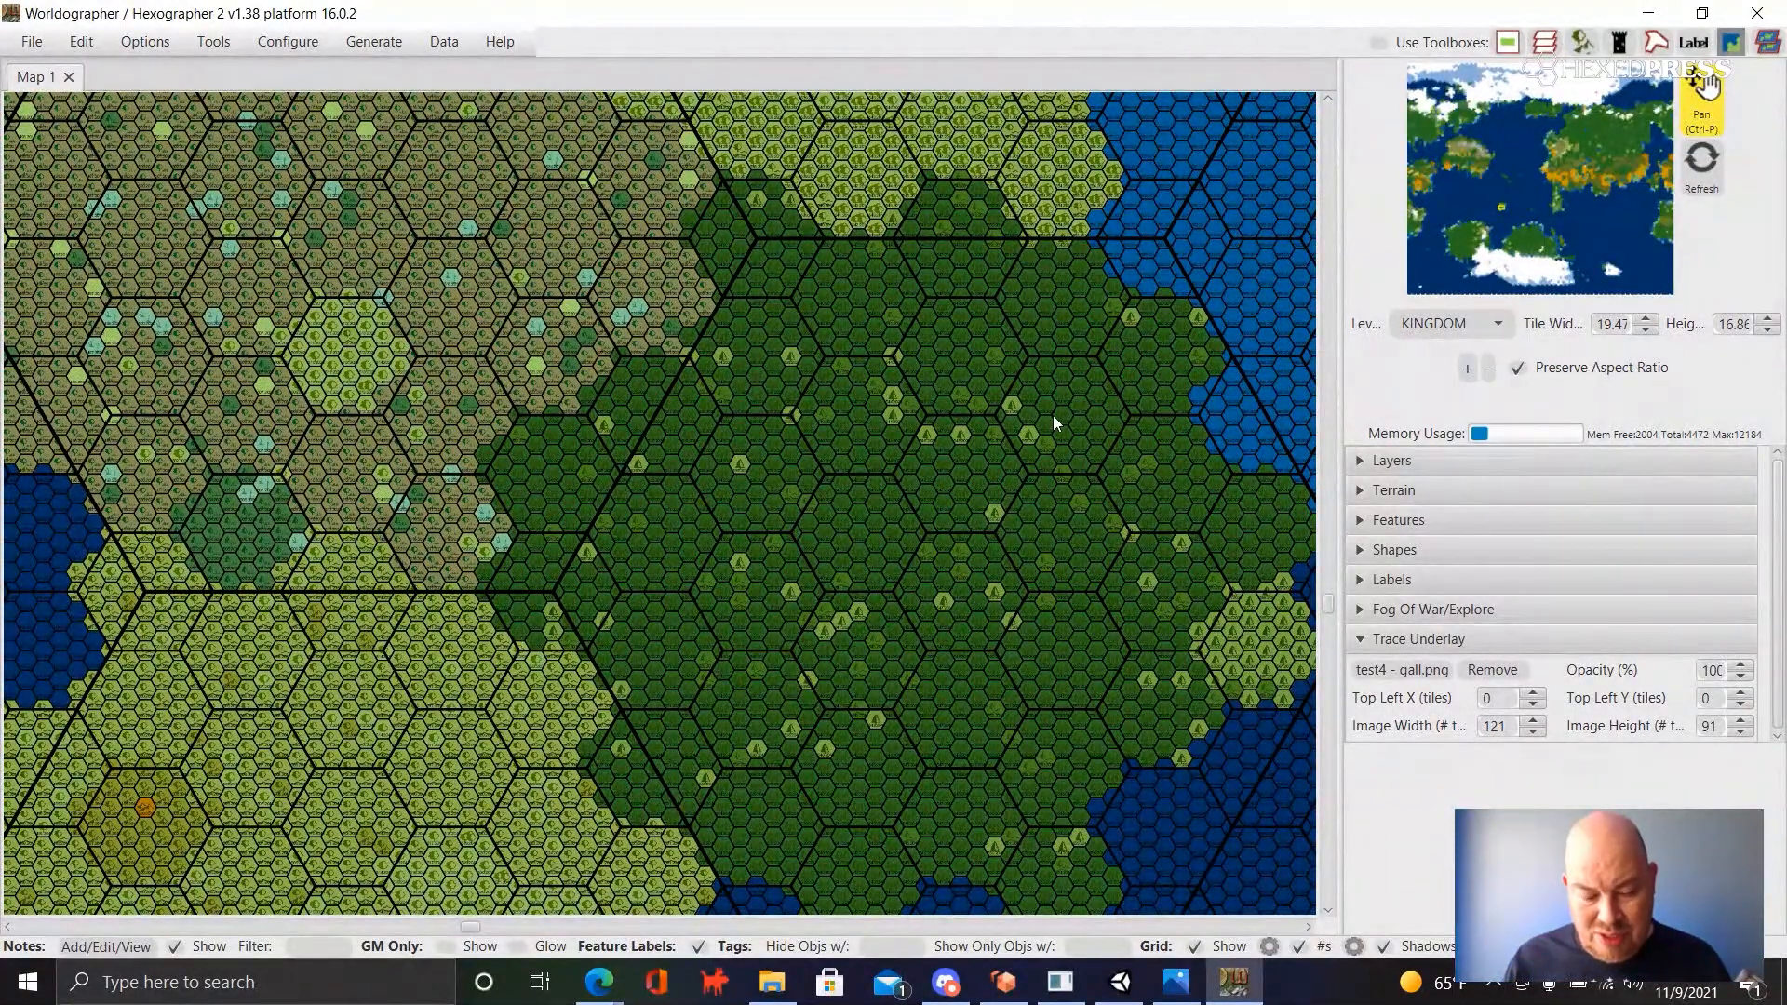
{"action": "scroll", "coordinate": [1053, 415], "scroll_direction": "down", "scroll_amount": 1}
{"action": "scroll", "coordinate": [1053, 415], "scroll_direction": "down", "scroll_amount": 2}
{"action": "left_click_drag", "start_coordinate": [1047, 405], "coordinate": [938, 203]}
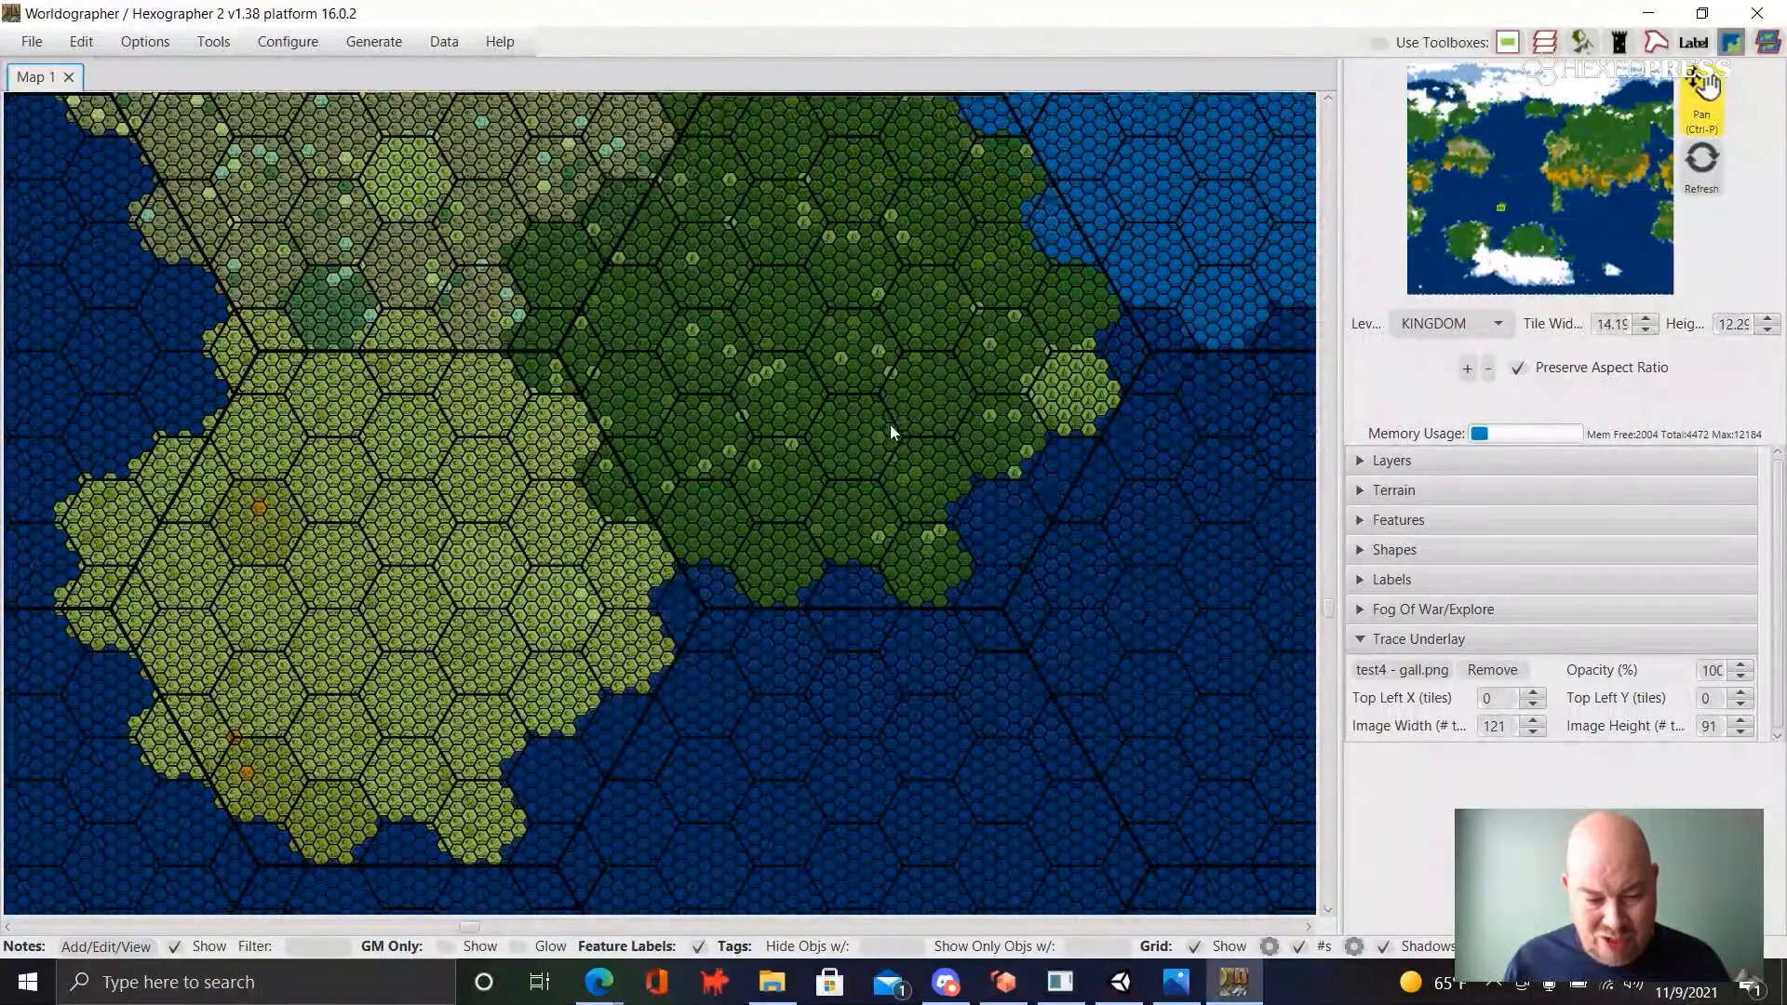
{"action": "left_click_drag", "start_coordinate": [795, 366], "coordinate": [844, 622]}
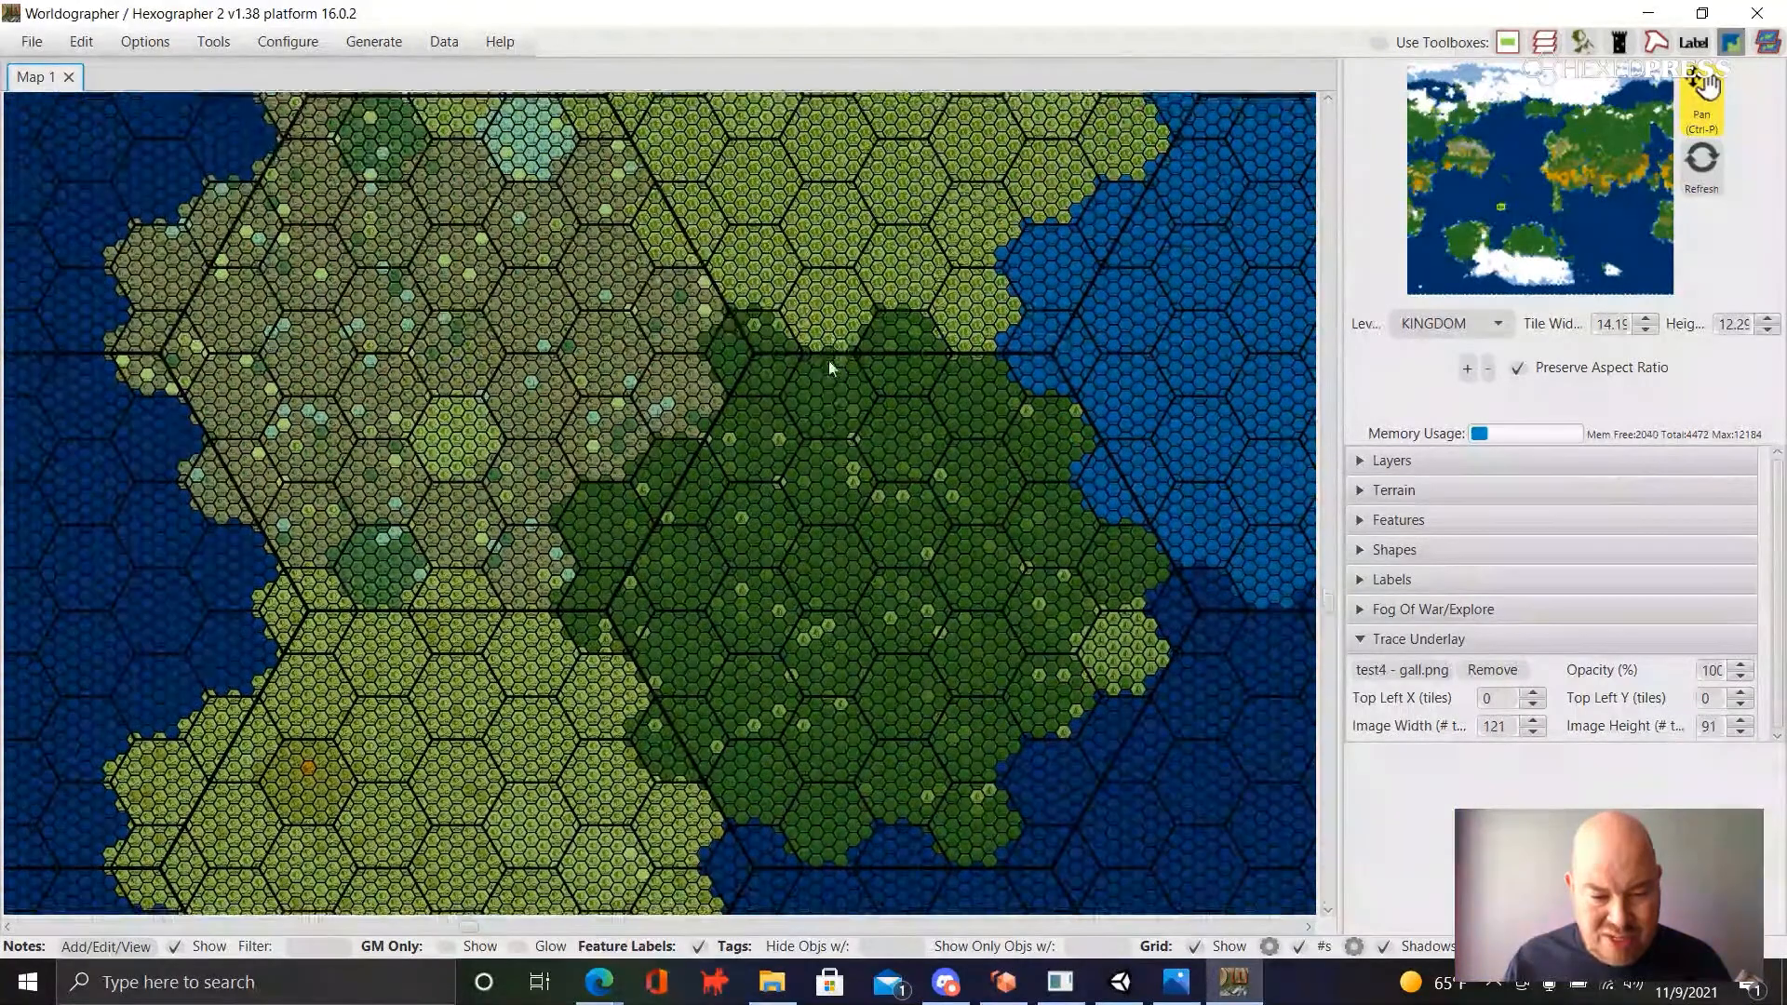
{"action": "left_click_drag", "start_coordinate": [829, 366], "coordinate": [840, 657]}
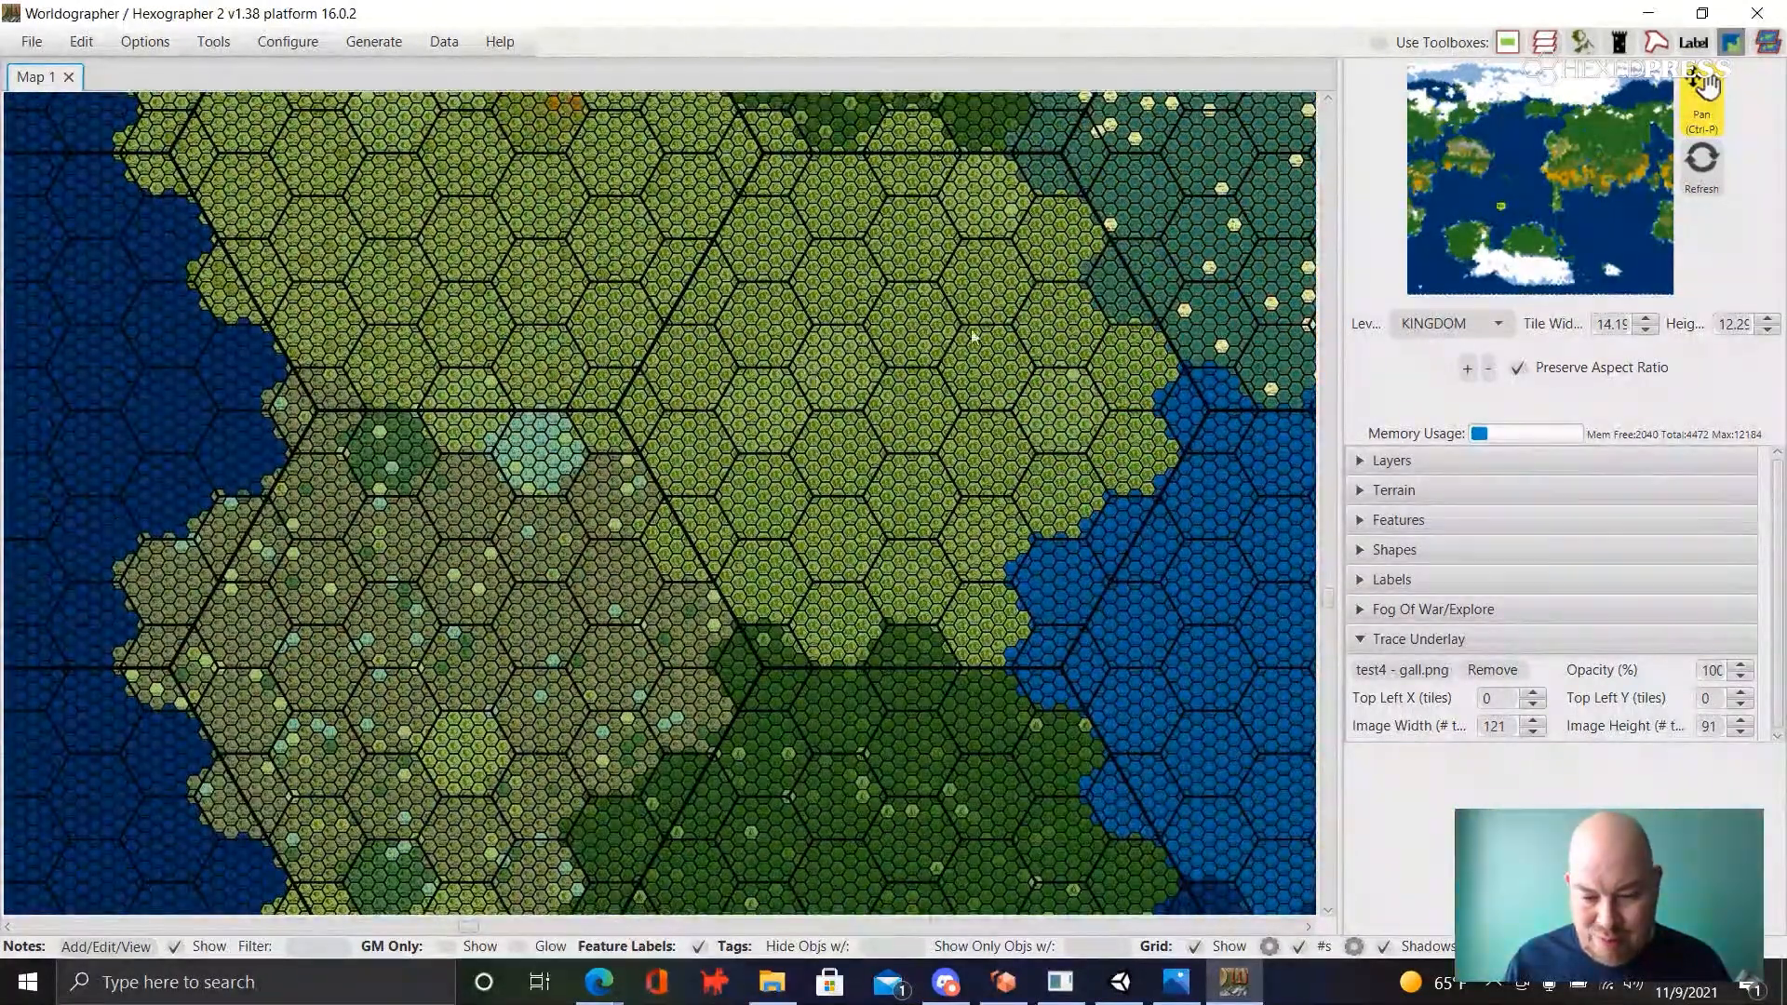
{"action": "left_click_drag", "start_coordinate": [924, 369], "coordinate": [785, 522]}
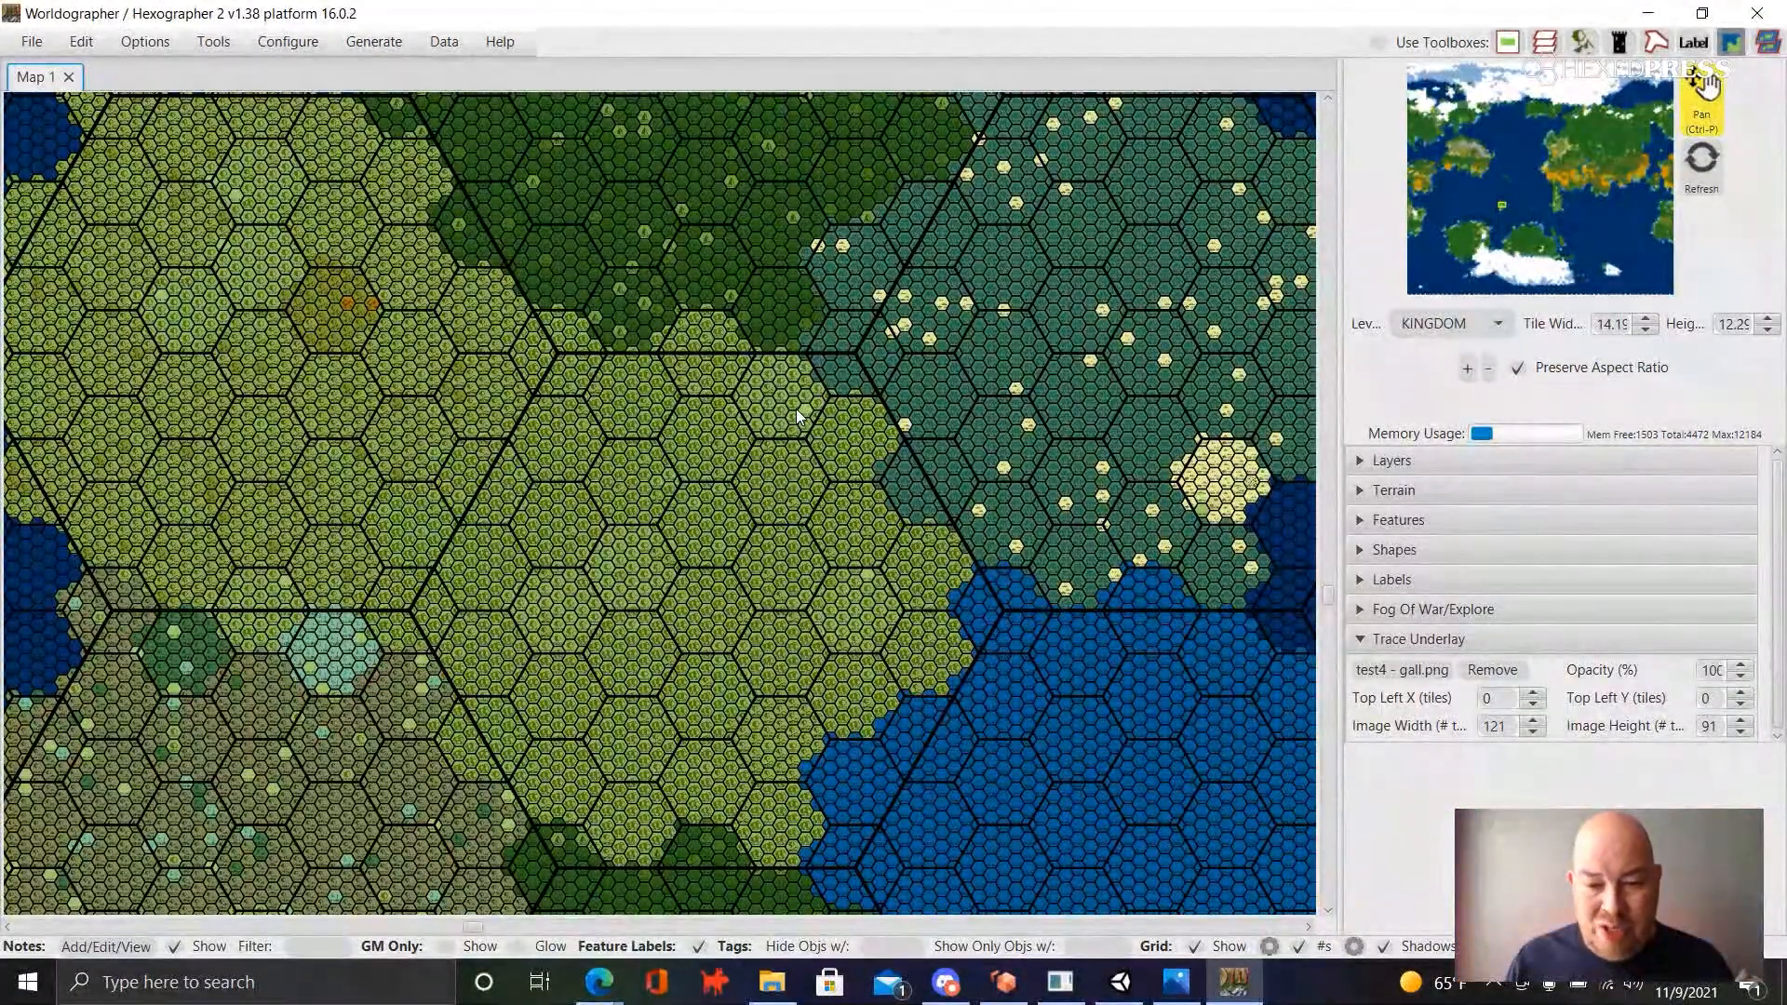
{"action": "scroll", "coordinate": [797, 411], "scroll_direction": "down", "scroll_amount": 1}
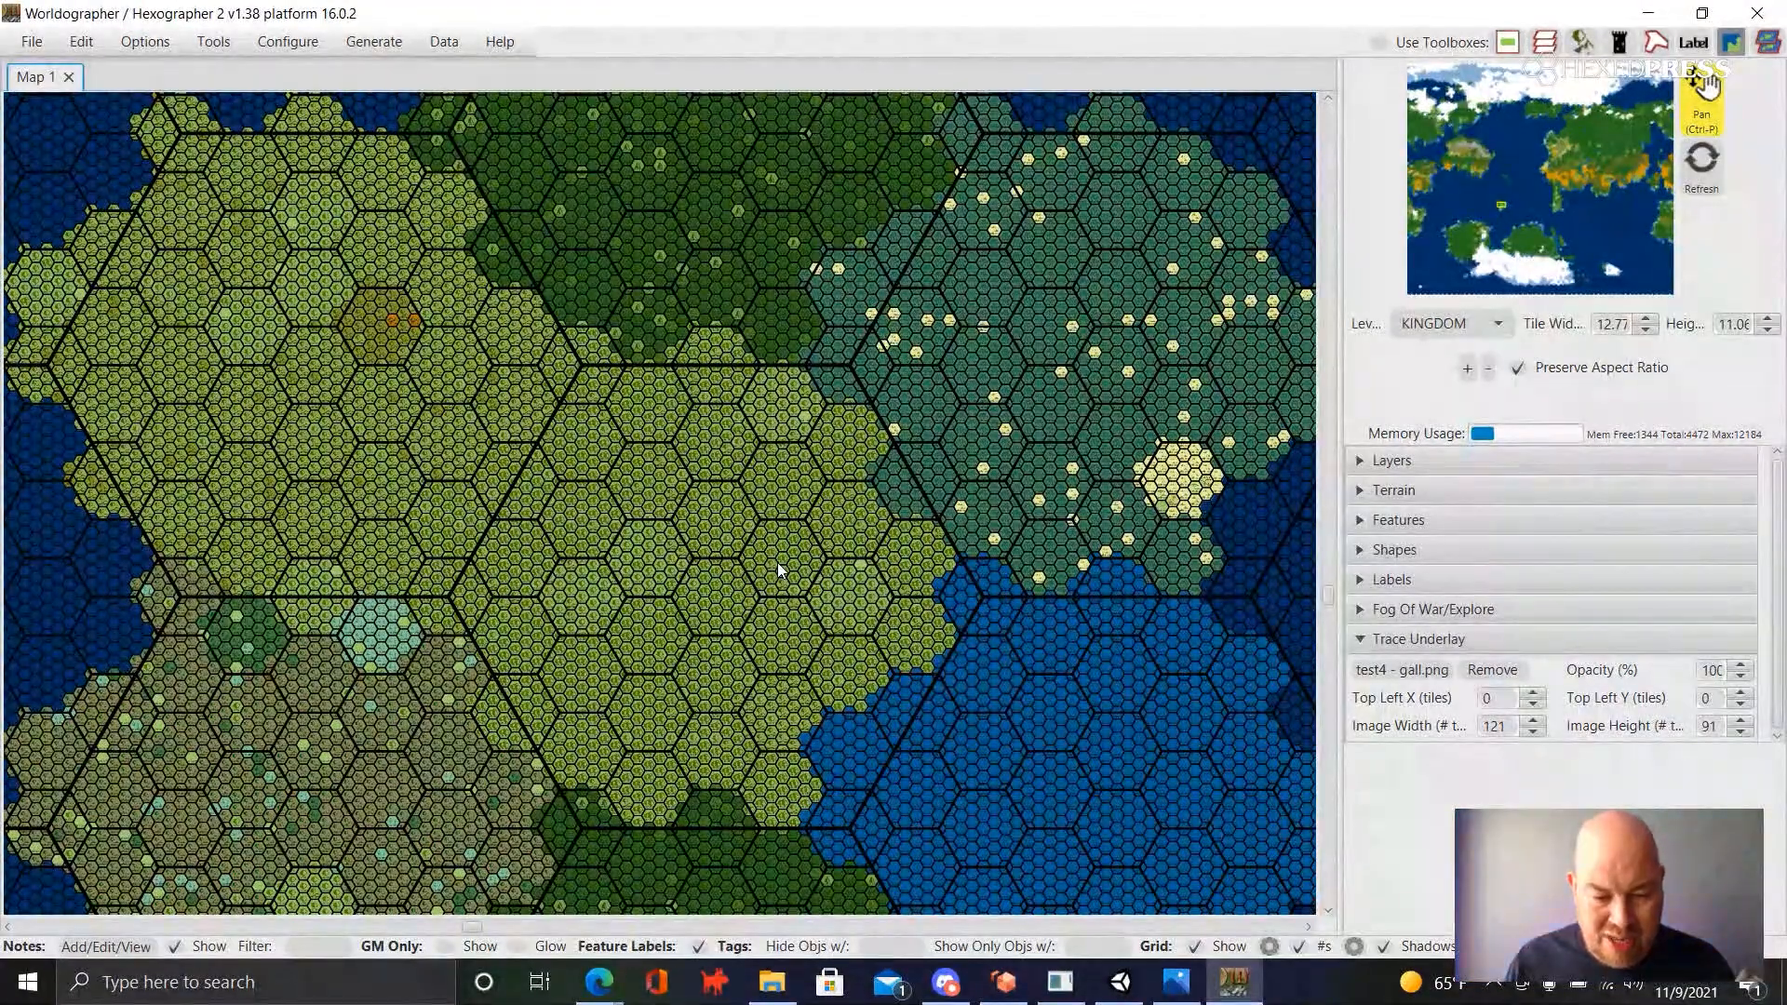
{"action": "left_click_drag", "start_coordinate": [778, 562], "coordinate": [812, 437]}
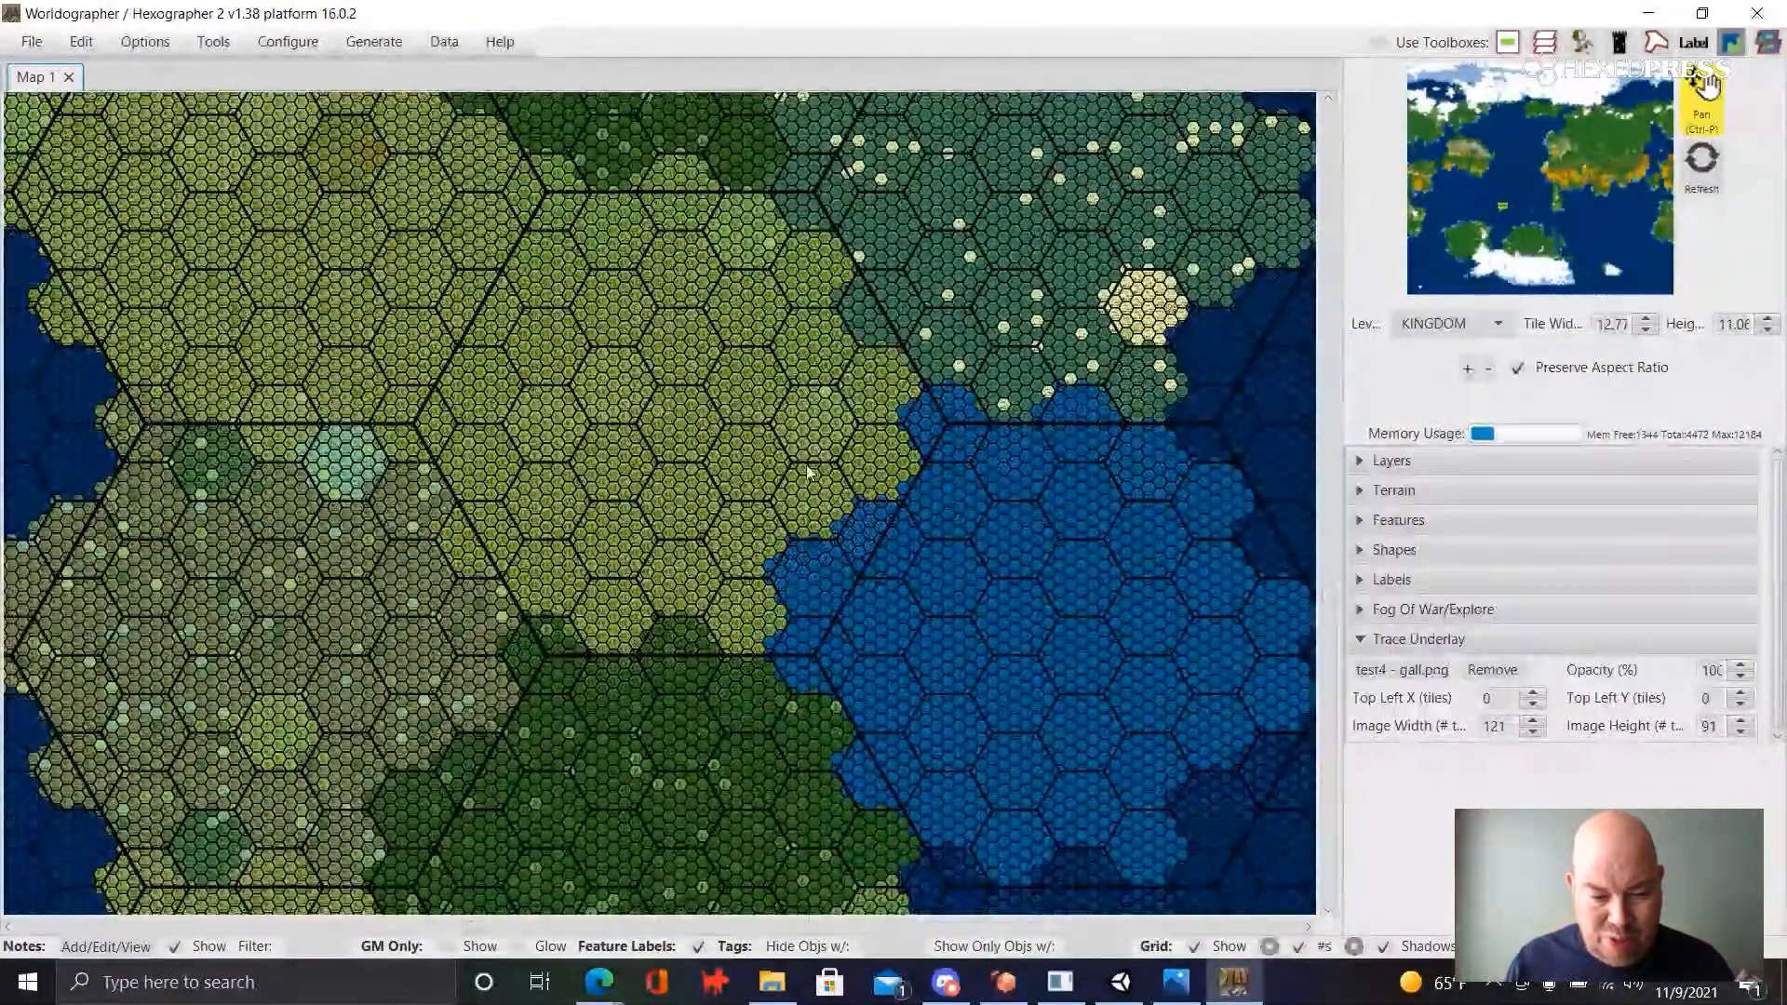